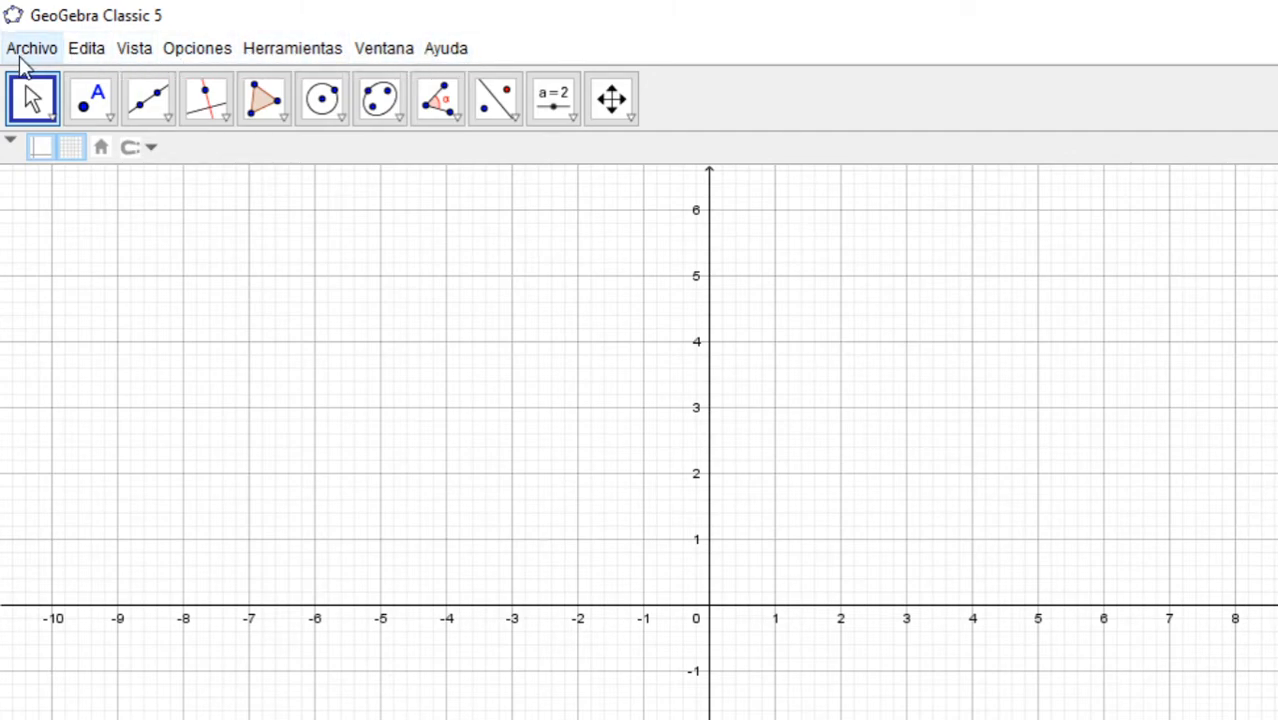
{"action": "left_click", "coordinate": [28, 50]}
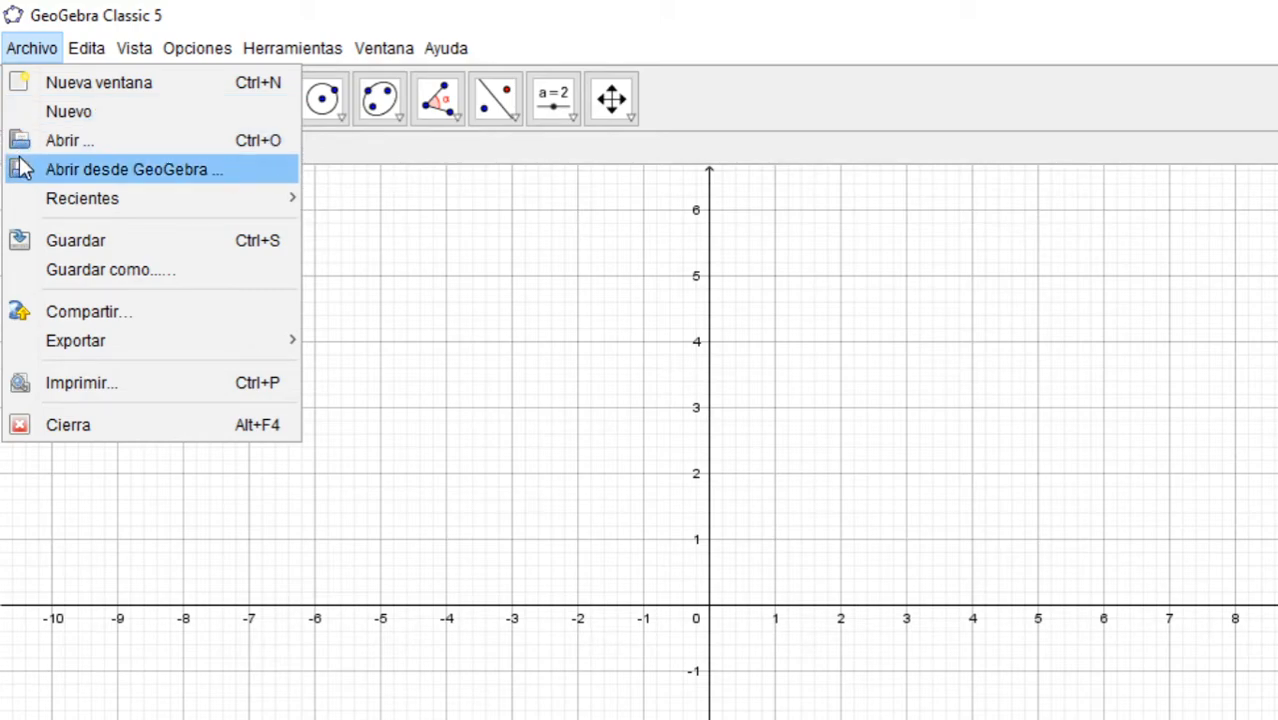
{"action": "mouse_move", "coordinate": [26, 198]}
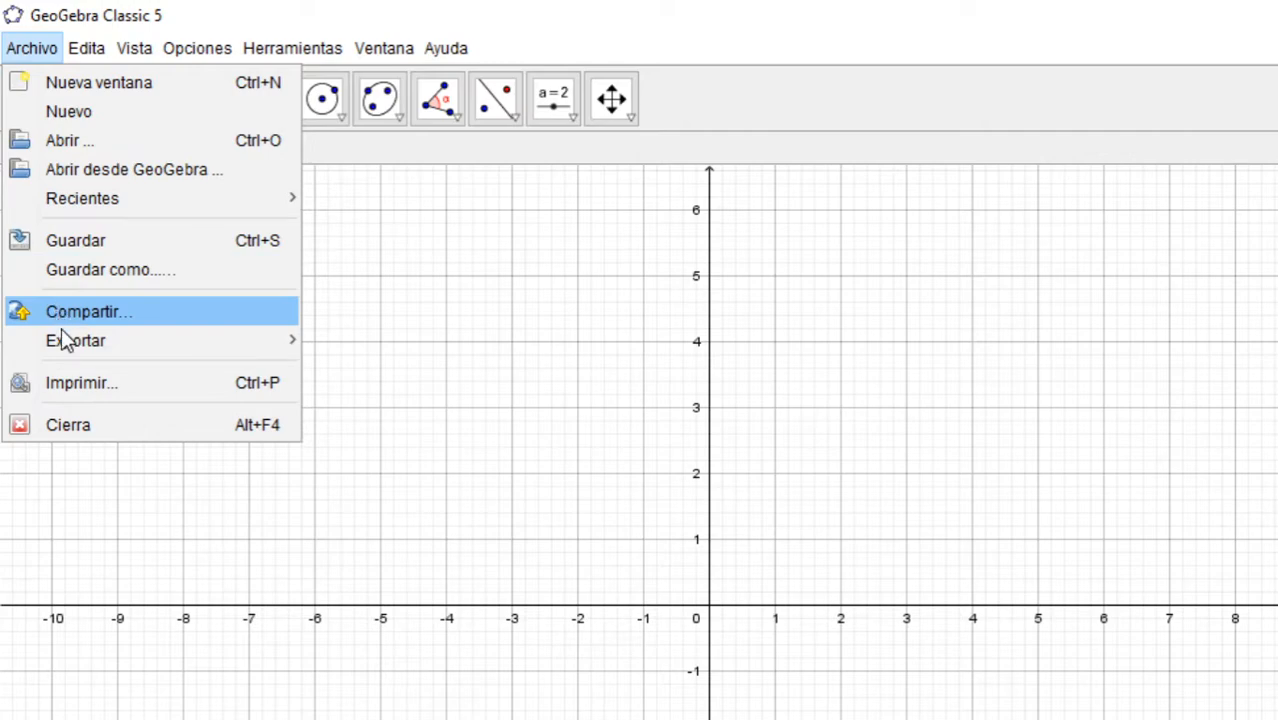
{"action": "mouse_move", "coordinate": [68, 346]}
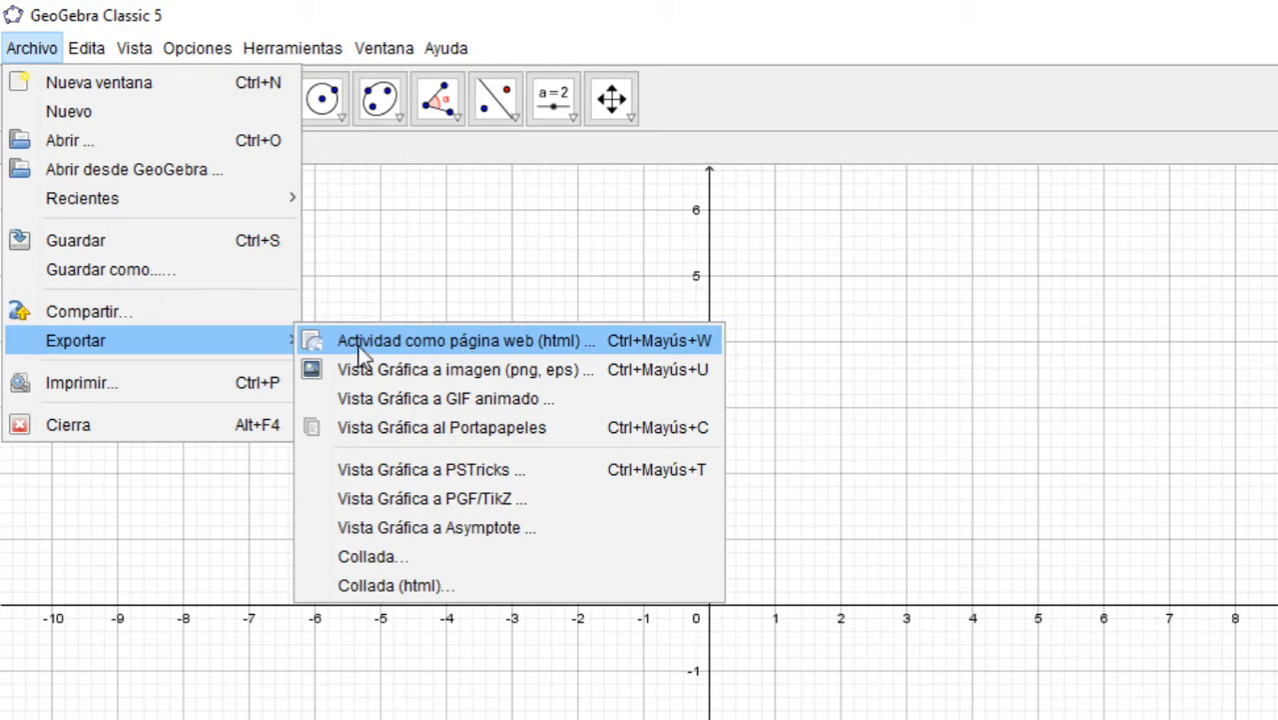
{"action": "left_click", "coordinate": [88, 52]}
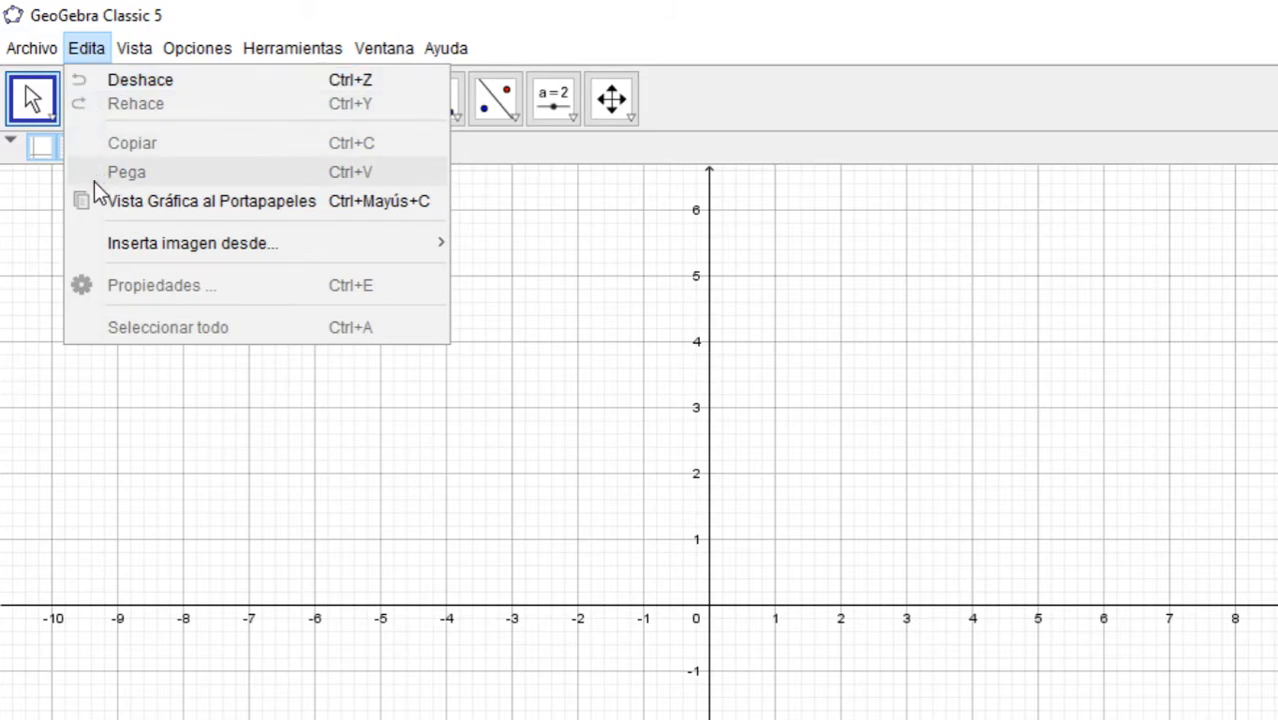
{"action": "mouse_move", "coordinate": [95, 245]}
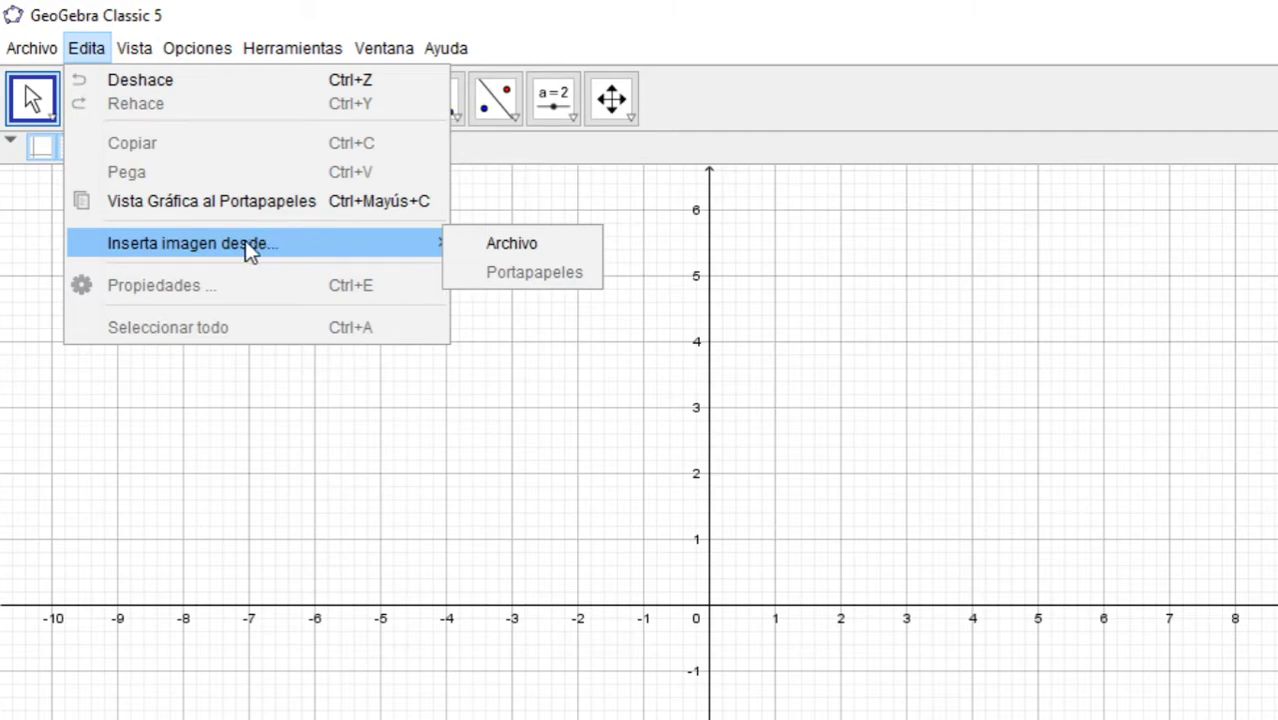
Show the Vista Algebraica alongside the graphics view
{"action": "mouse_move", "coordinate": [140, 52]}
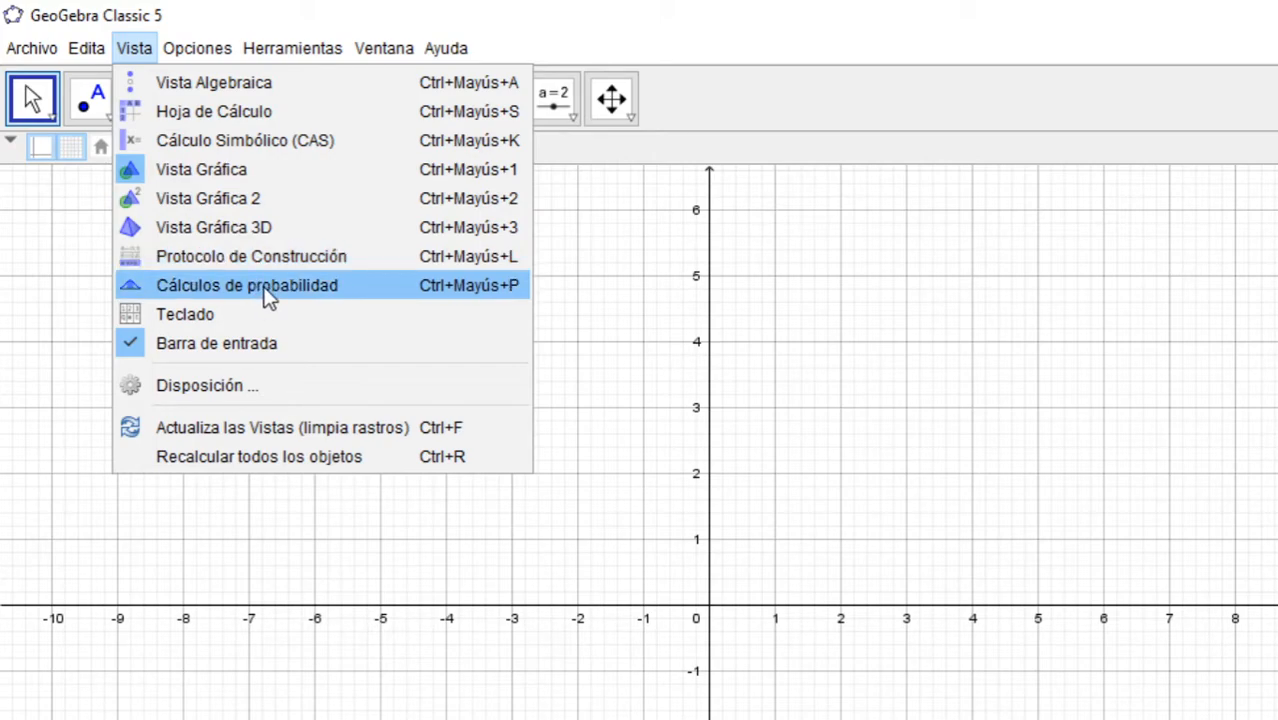
{"action": "left_click", "coordinate": [136, 86]}
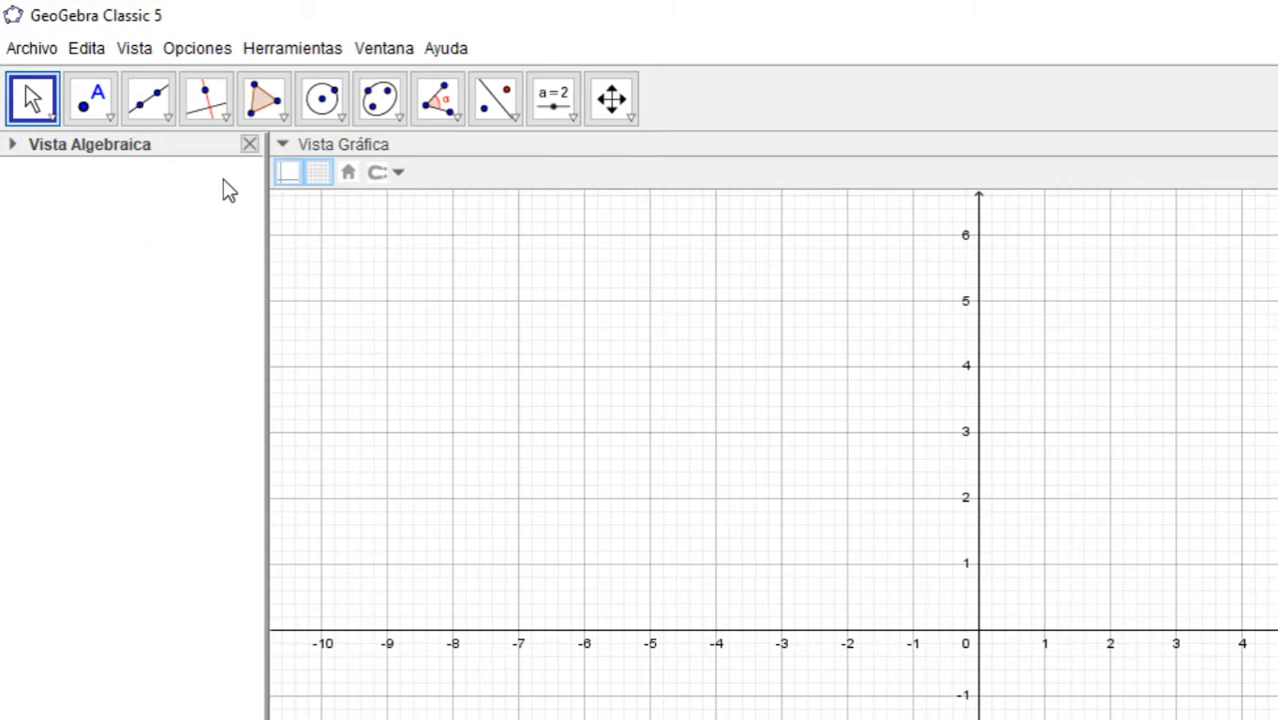
Place free points at about (-4.52, 4.58) and (1.74, 1.56) in the graphics view, and narrow the Vista Algebraica
{"action": "left_click", "coordinate": [98, 103]}
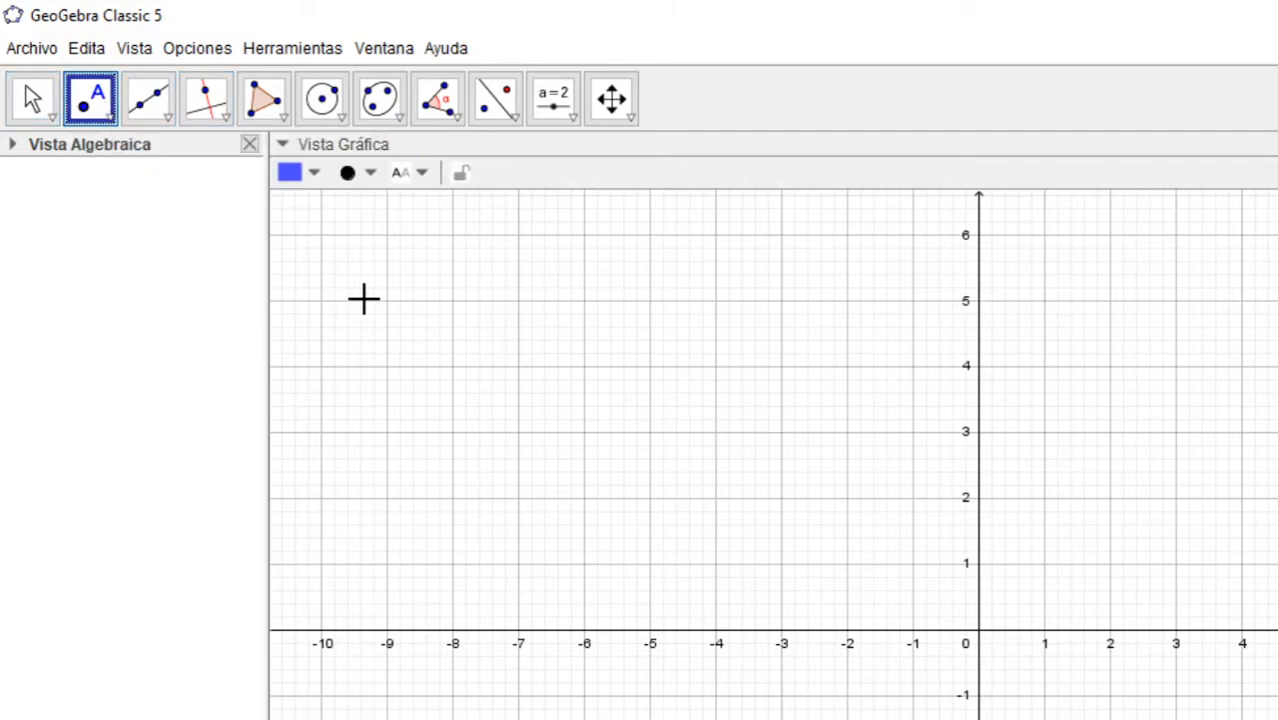
{"action": "left_click", "coordinate": [681, 330]}
{"action": "left_click", "coordinate": [1092, 527]}
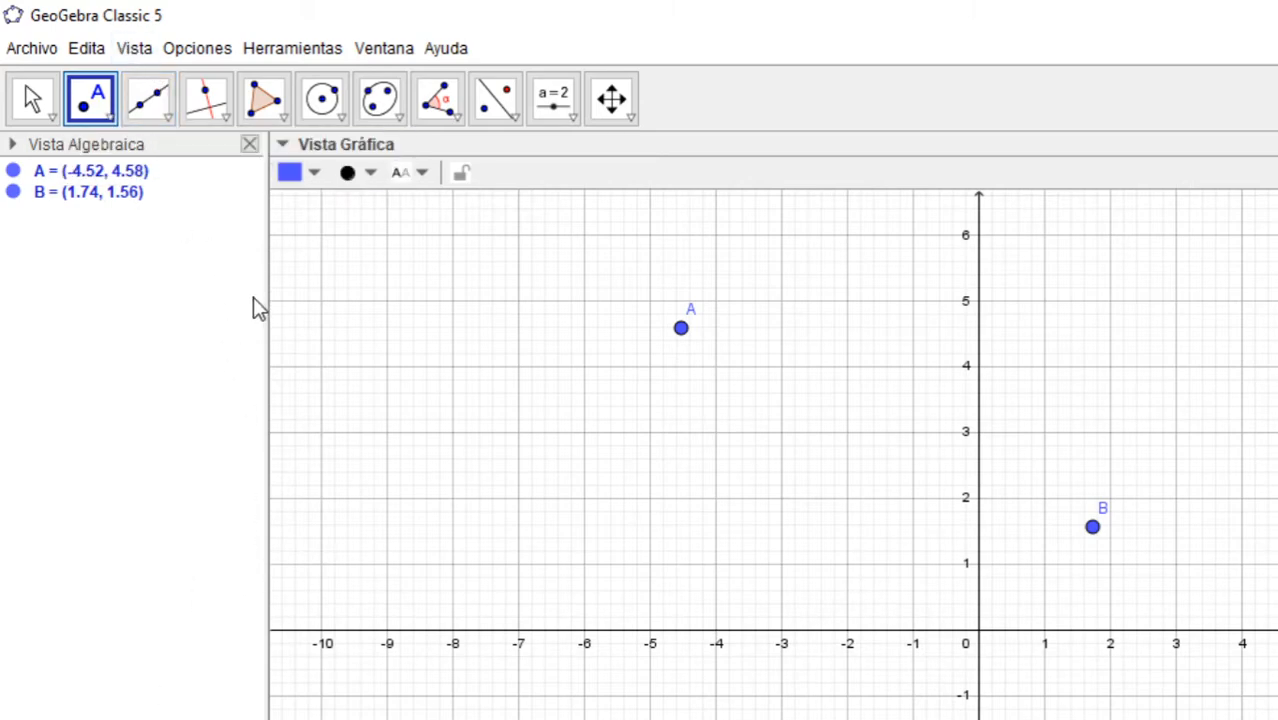
{"action": "left_click_drag", "start_coordinate": [268, 327], "coordinate": [189, 385]}
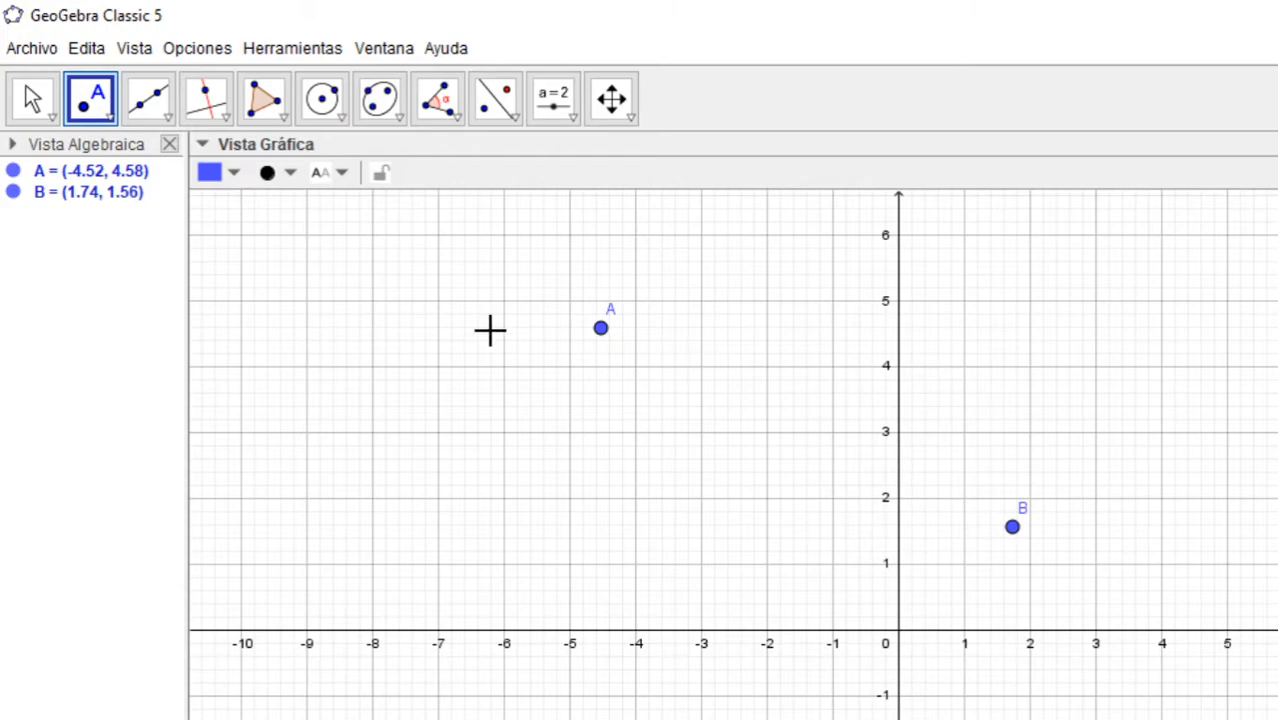
Show the Hoja de Cálculo view and hide it again
{"action": "left_click", "coordinate": [140, 50]}
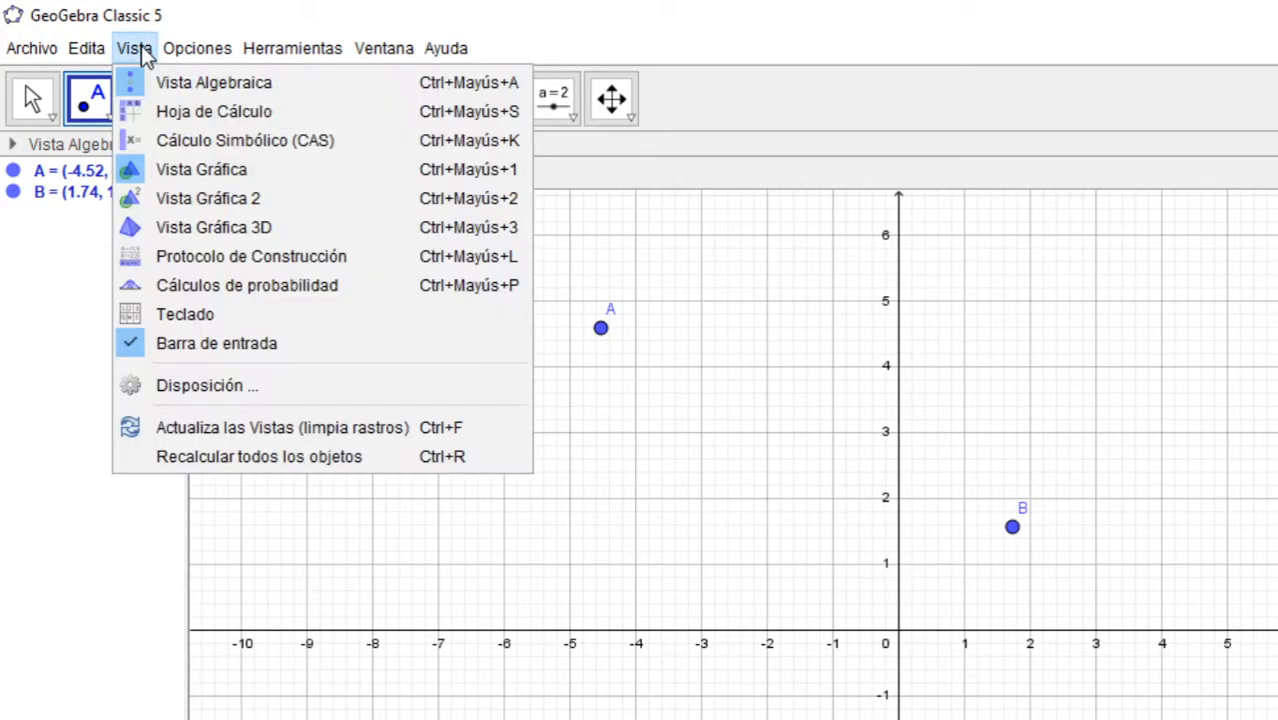
{"action": "left_click", "coordinate": [172, 113]}
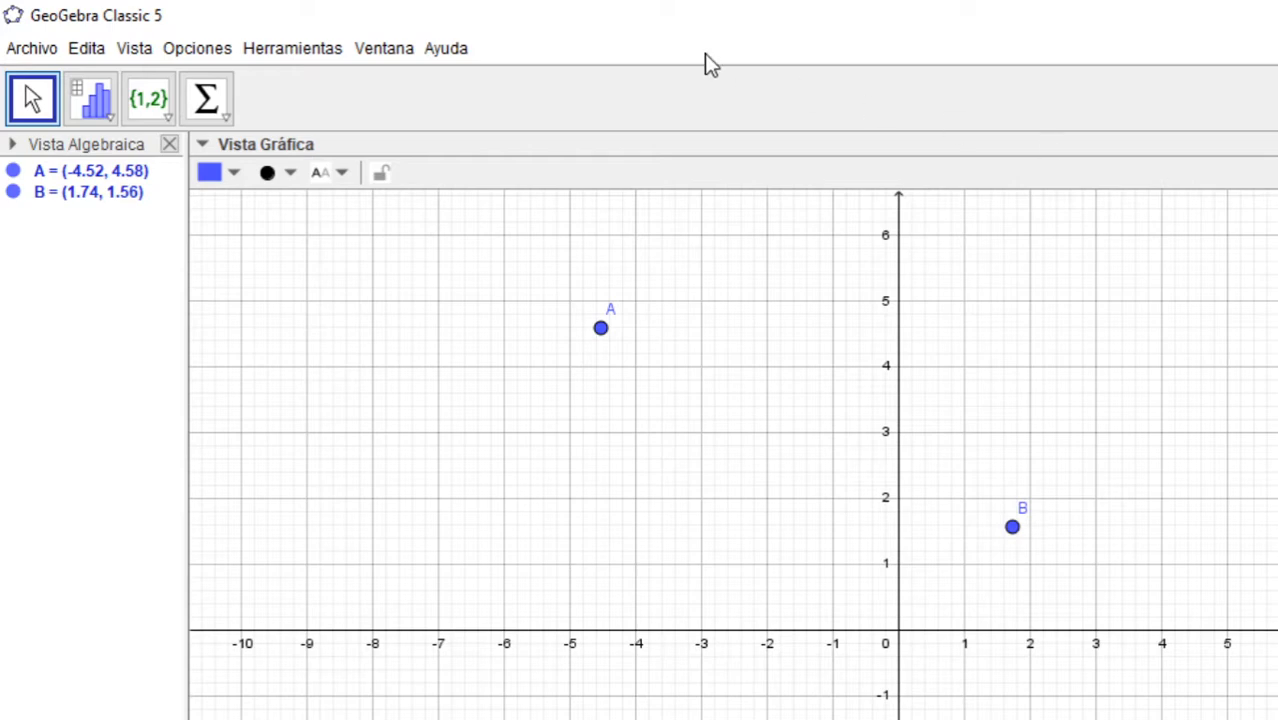
{"action": "left_click", "coordinate": [134, 49]}
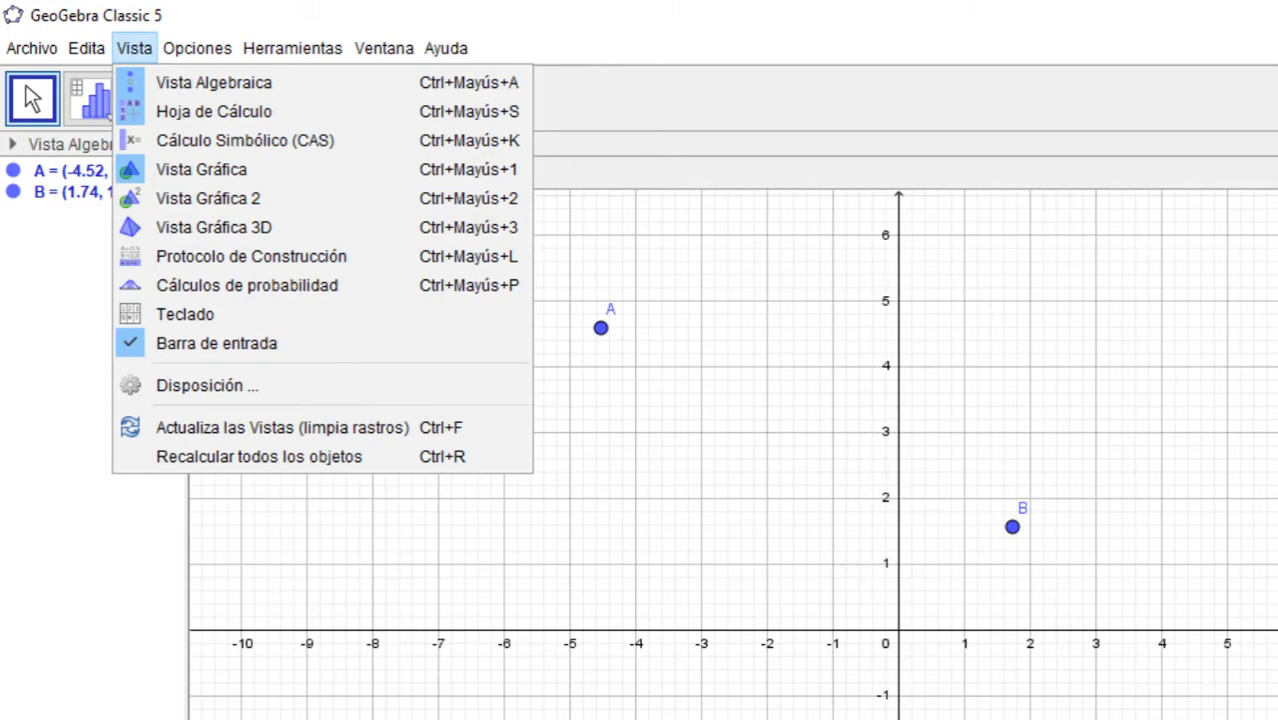
{"action": "key", "text": "Escape"}
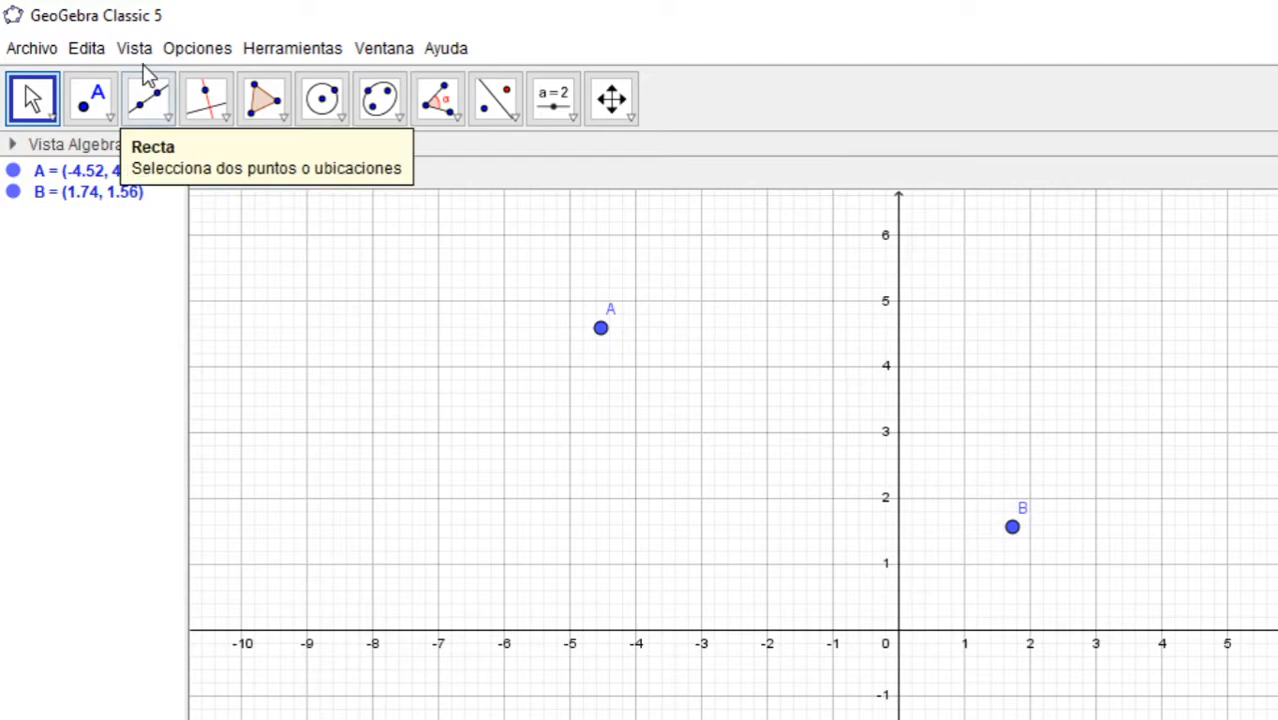
Show the Cálculo Simbólico (CAS) view and evaluate x^2+x+2 in its first row
{"action": "left_click", "coordinate": [131, 49]}
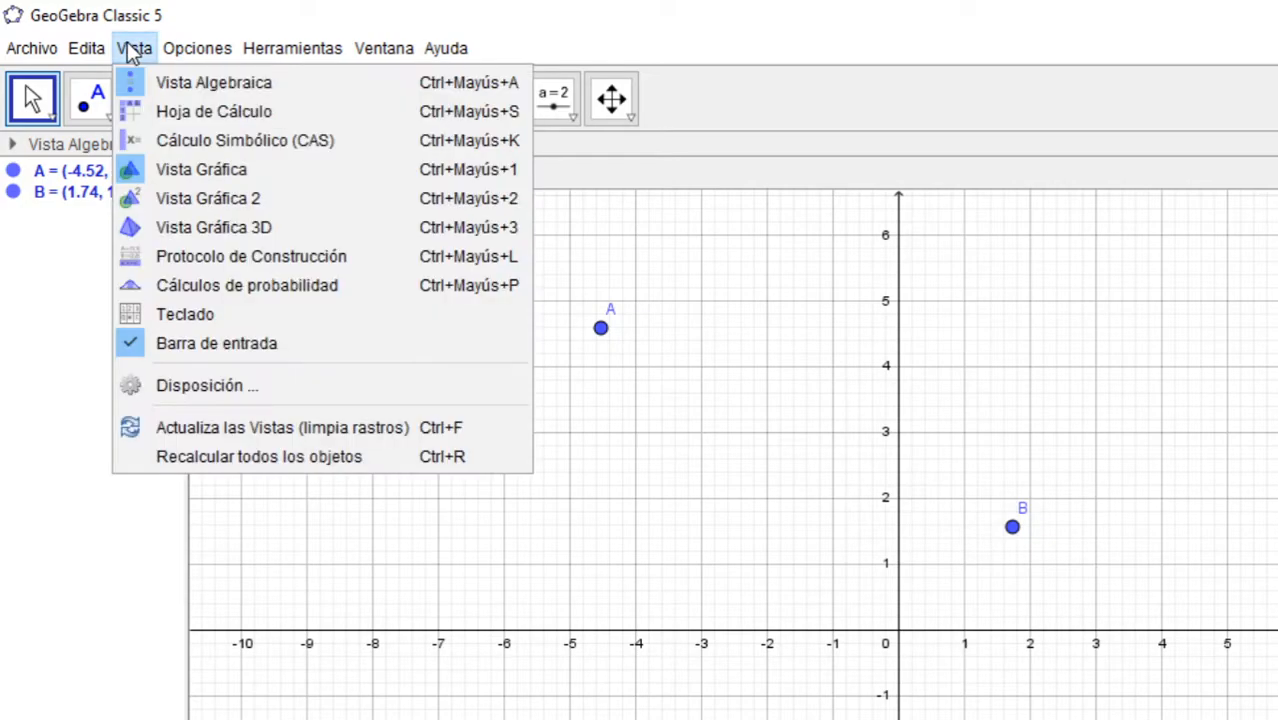
{"action": "left_click", "coordinate": [168, 143]}
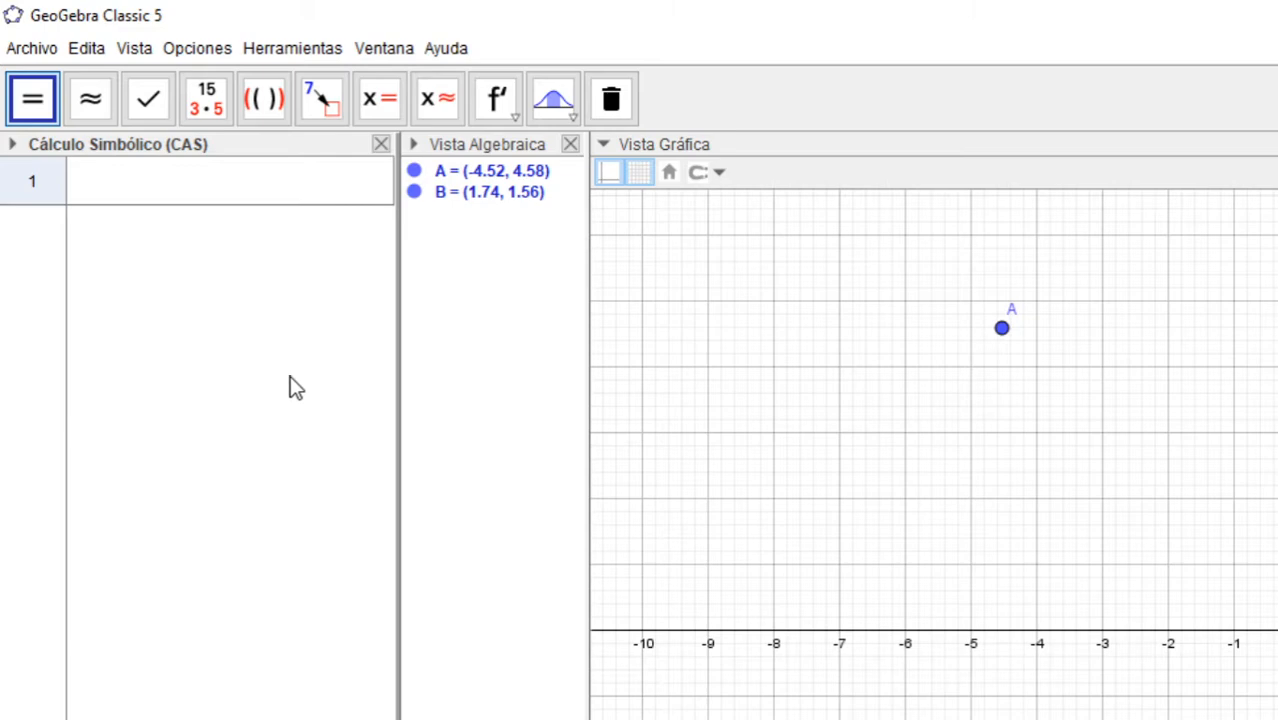
{"action": "left_click", "coordinate": [119, 190]}
{"action": "type", "text": "x^2"}
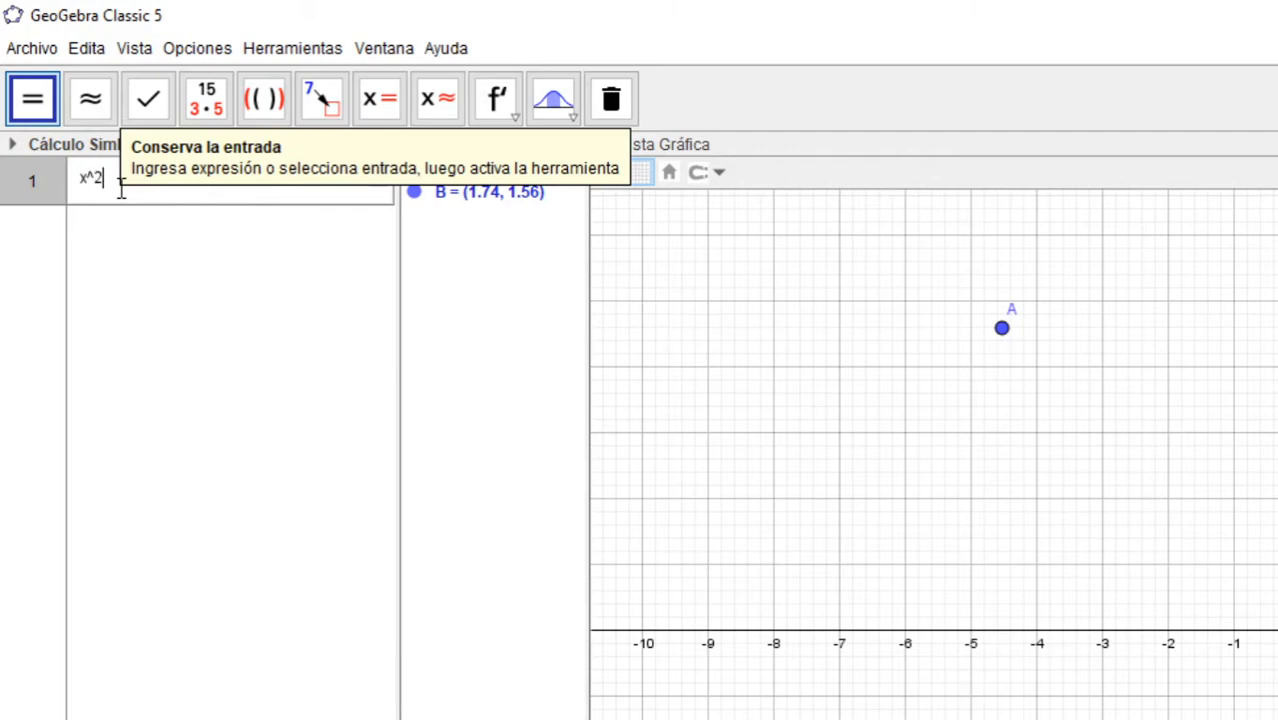
{"action": "type", "text": "+x"}
{"action": "type", "text": "+2"}
{"action": "key", "text": "Return"}
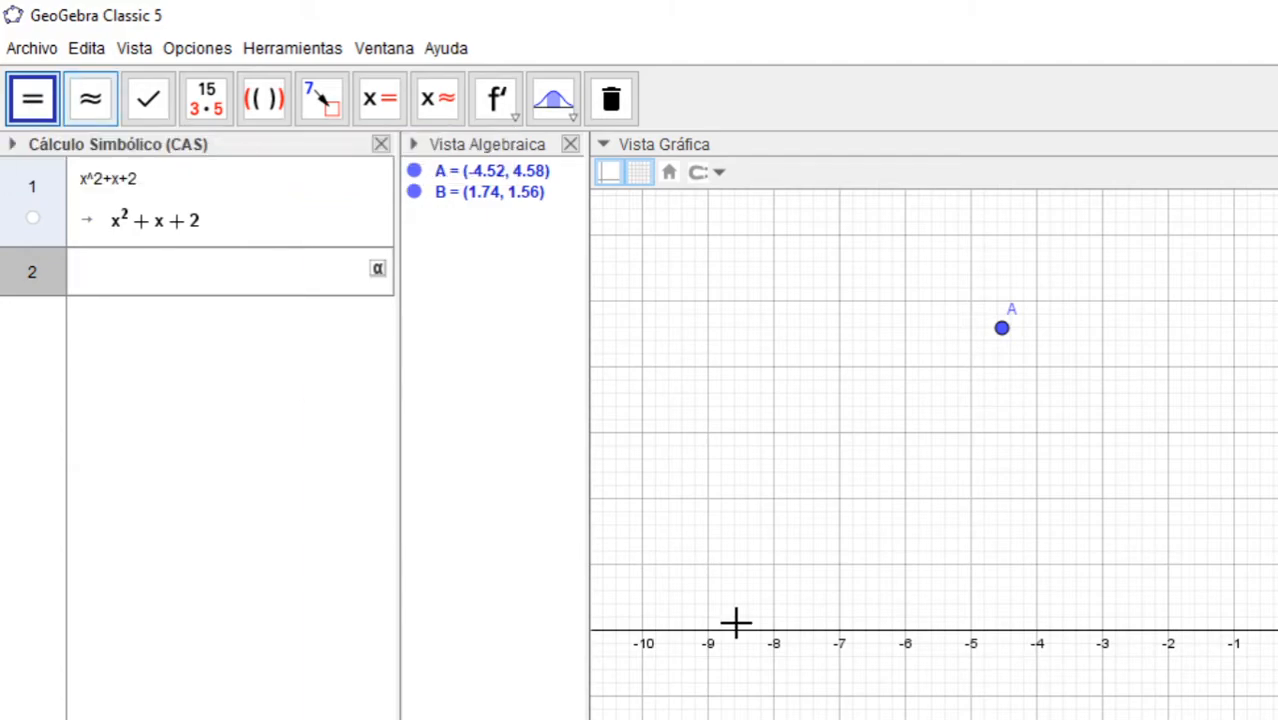
Evaluate the expression (x+1) in the second row of the CAS view
{"action": "type", "text": "(x"}
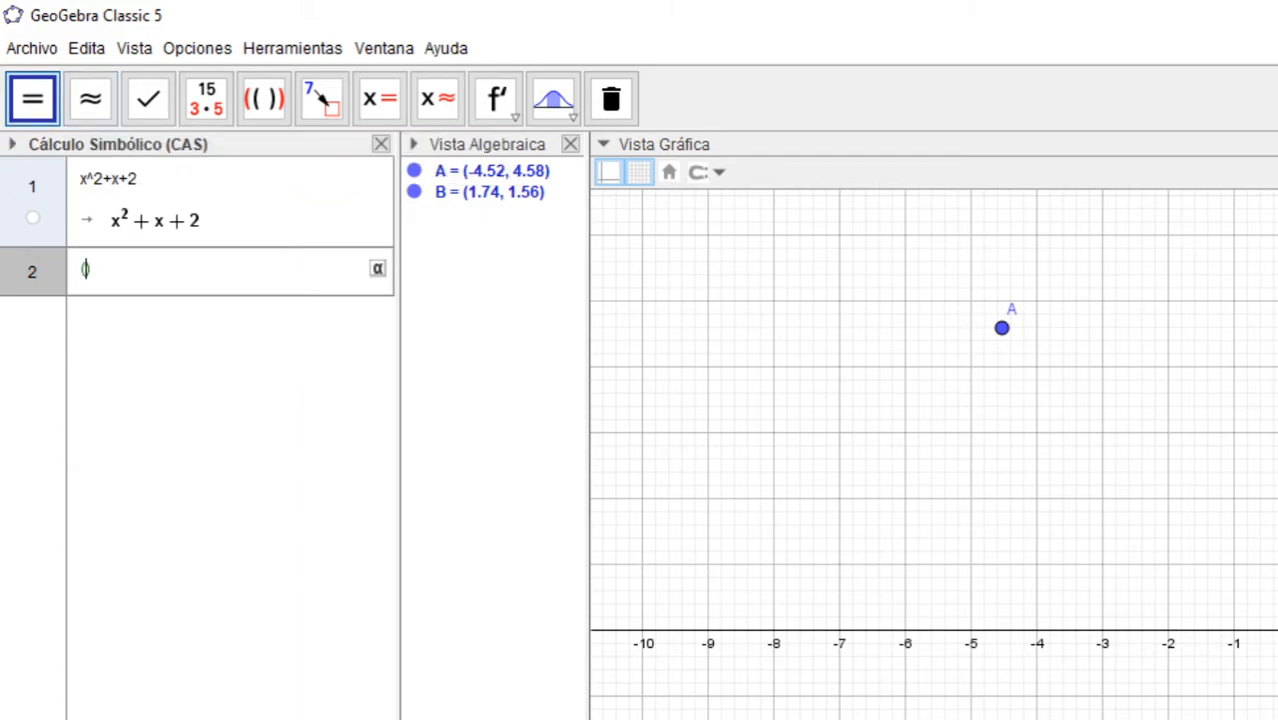
{"action": "type", "text": "+1"}
{"action": "key", "text": "Return"}
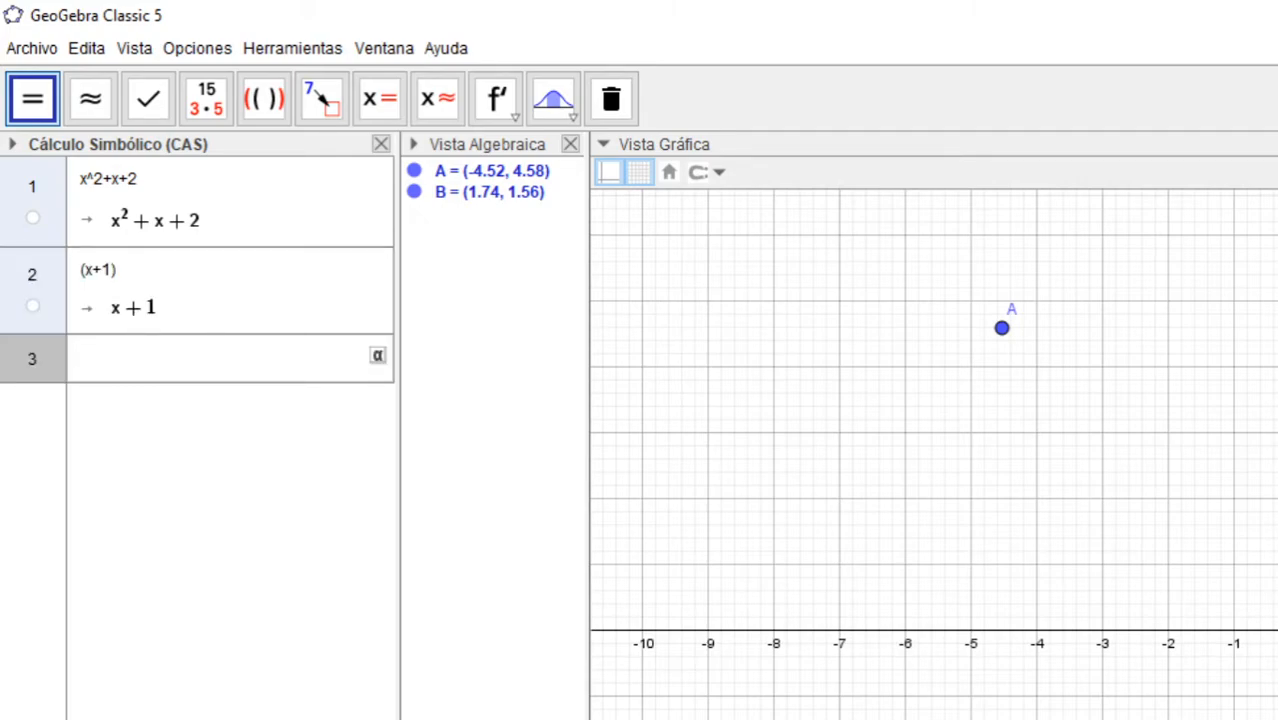
{"action": "left_click", "coordinate": [198, 241]}
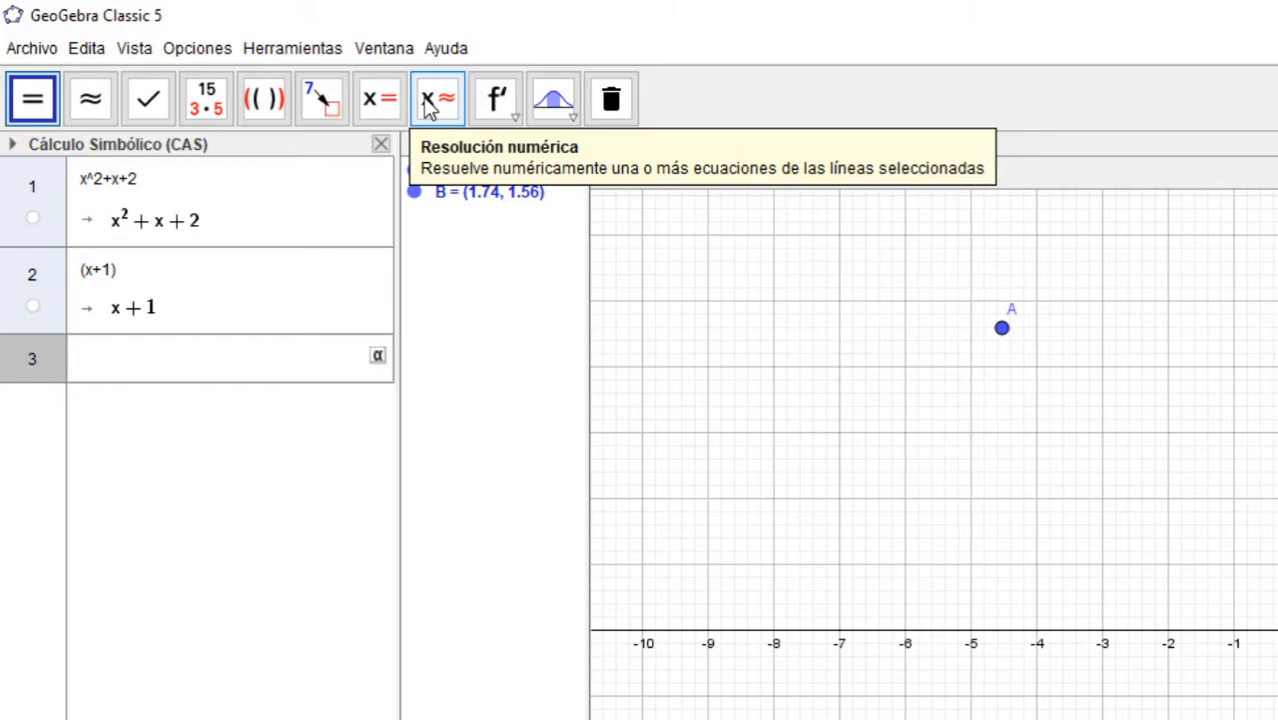
Open the probability calculator, preview the Distribución F and LogNormal distributions, and close the calculator
{"action": "left_click", "coordinate": [556, 108]}
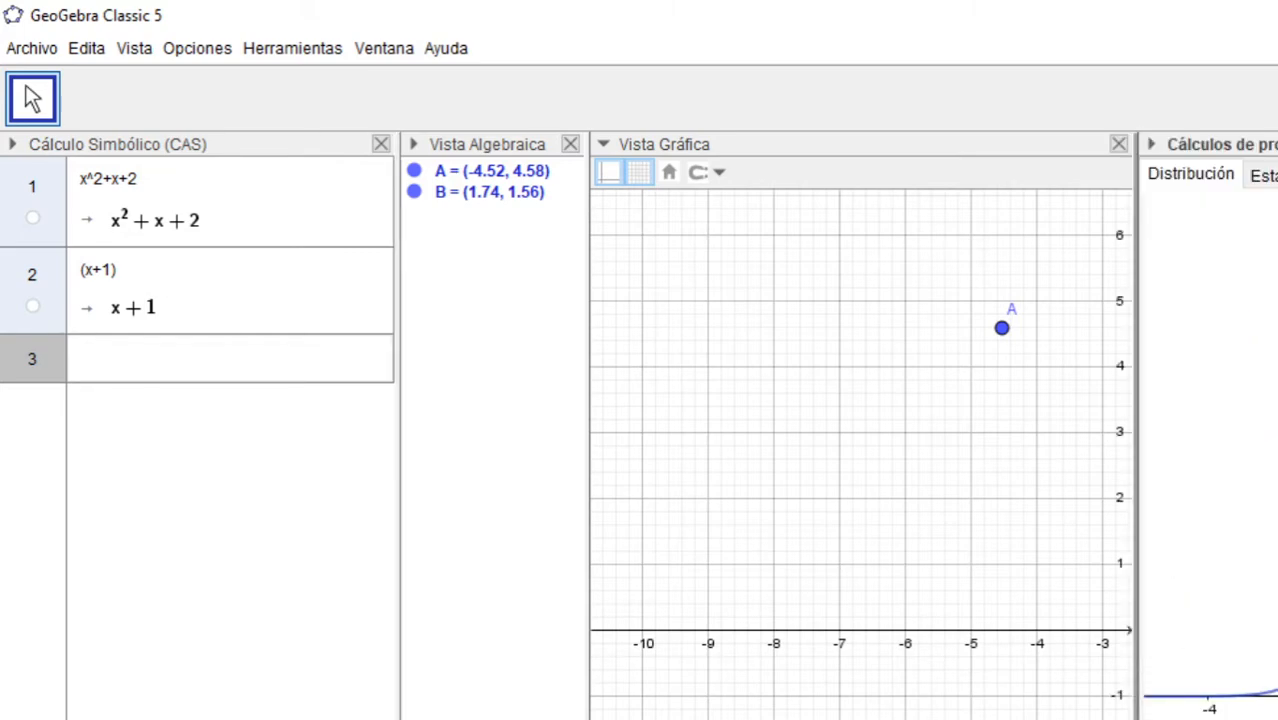
{"action": "left_click", "coordinate": [1235, 718]}
{"action": "left_click", "coordinate": [1248, 530]}
{"action": "left_click", "coordinate": [1235, 718]}
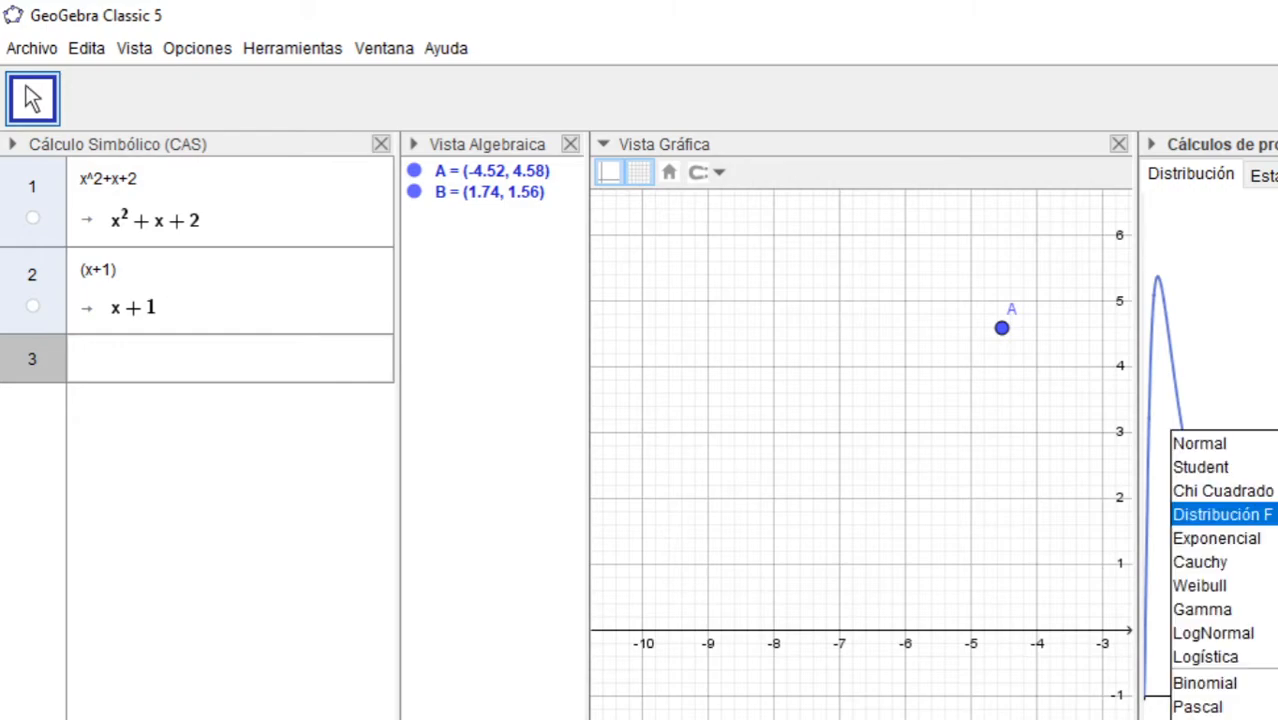
{"action": "left_click", "coordinate": [1252, 633]}
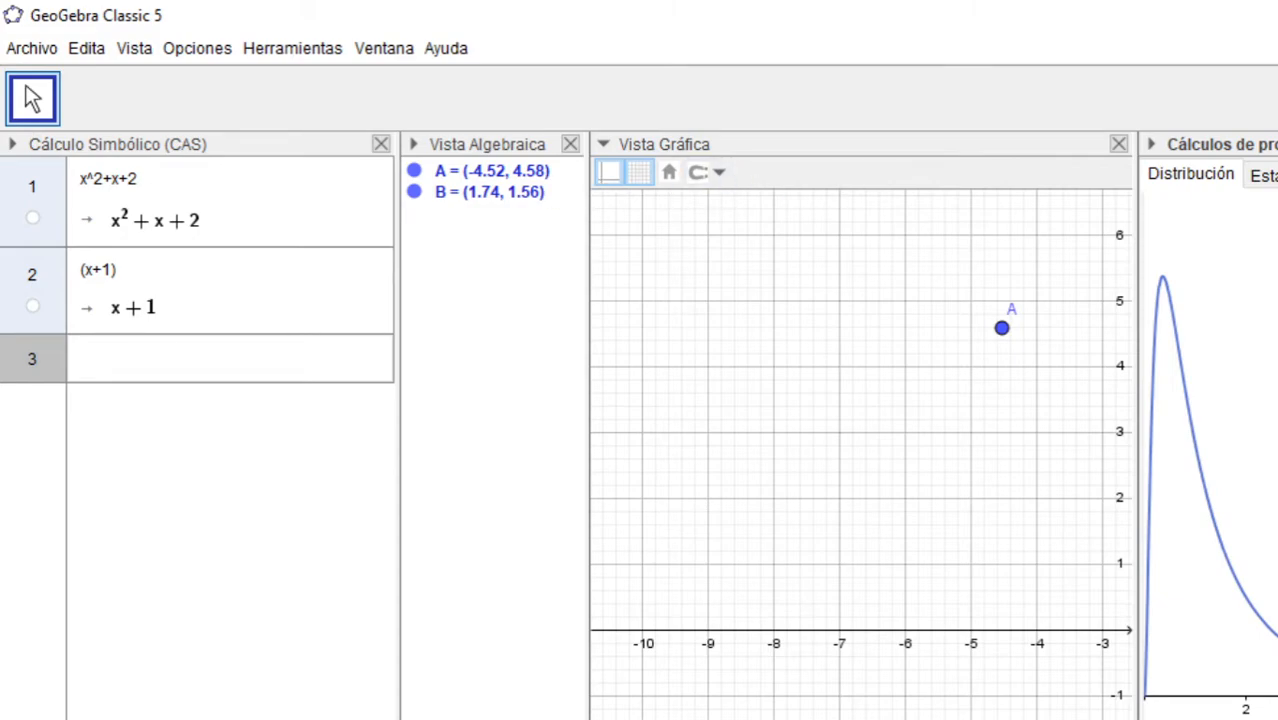
{"action": "key", "text": "ctrl+shift+p"}
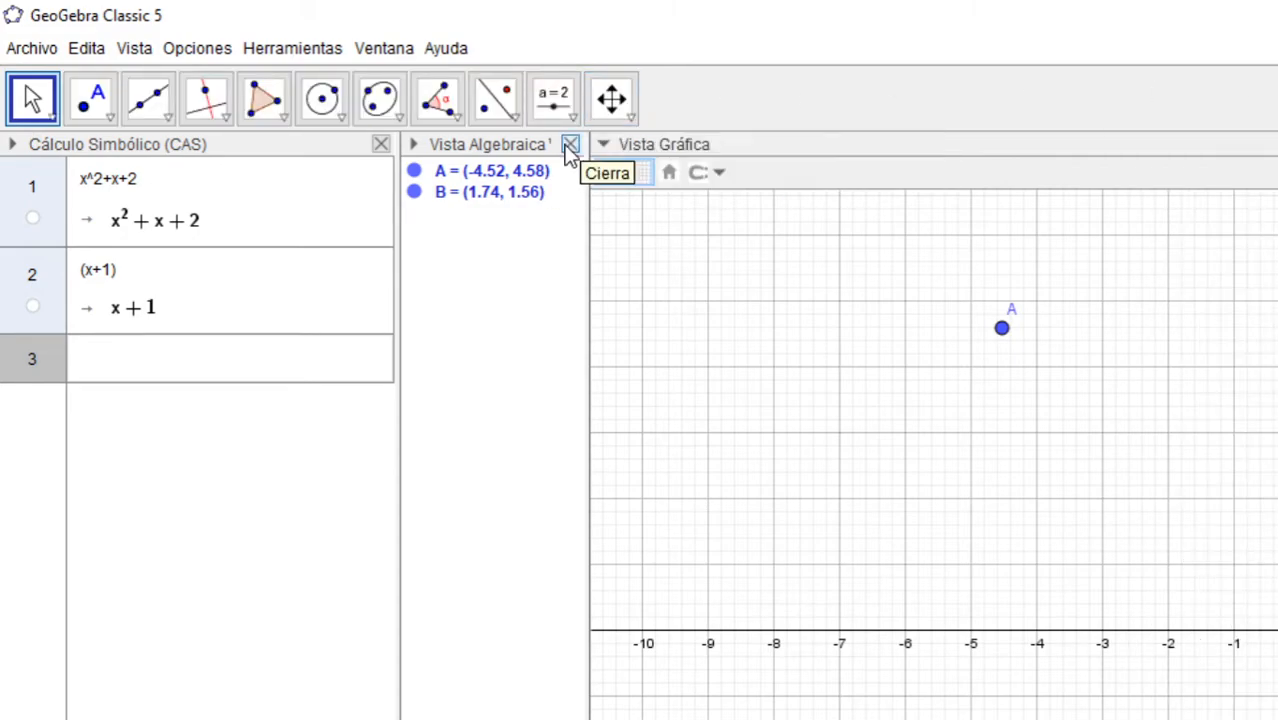
Close the Cálculo Simbólico (CAS) view
{"action": "left_click", "coordinate": [381, 145]}
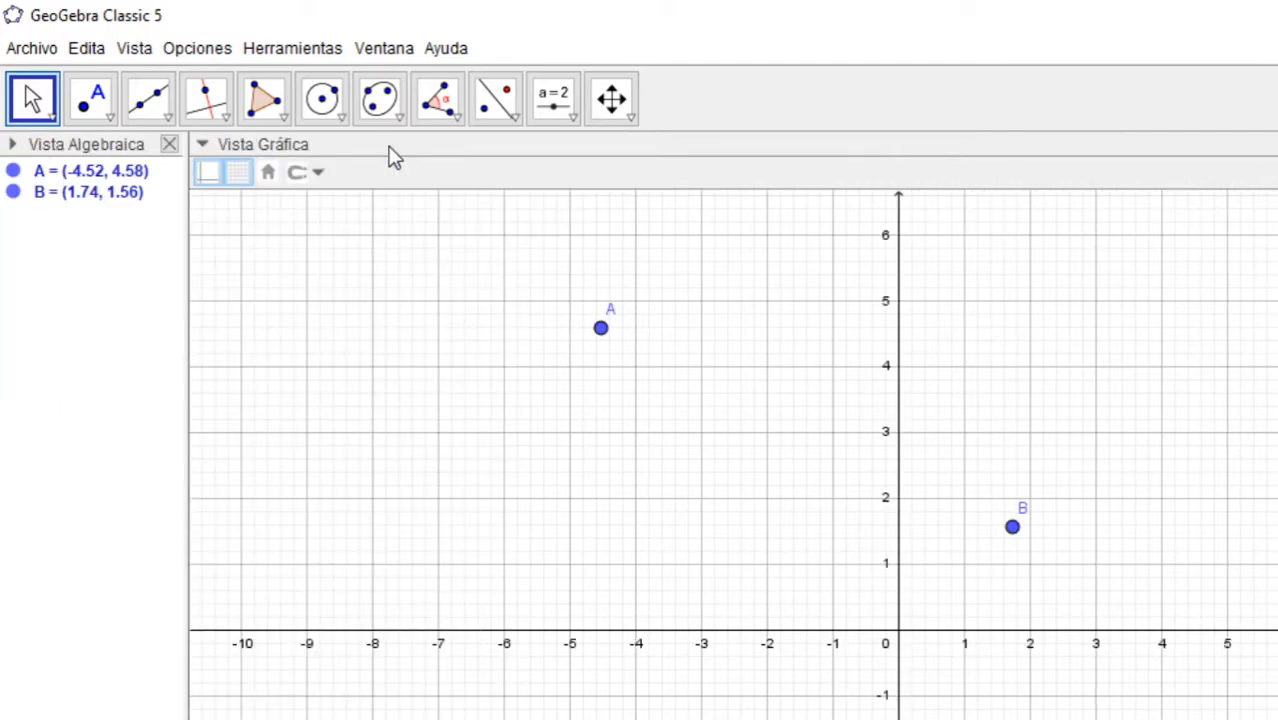
Hide the main Vista Gráfica and show it again beside the Vista Algebraica
{"action": "left_click", "coordinate": [135, 50]}
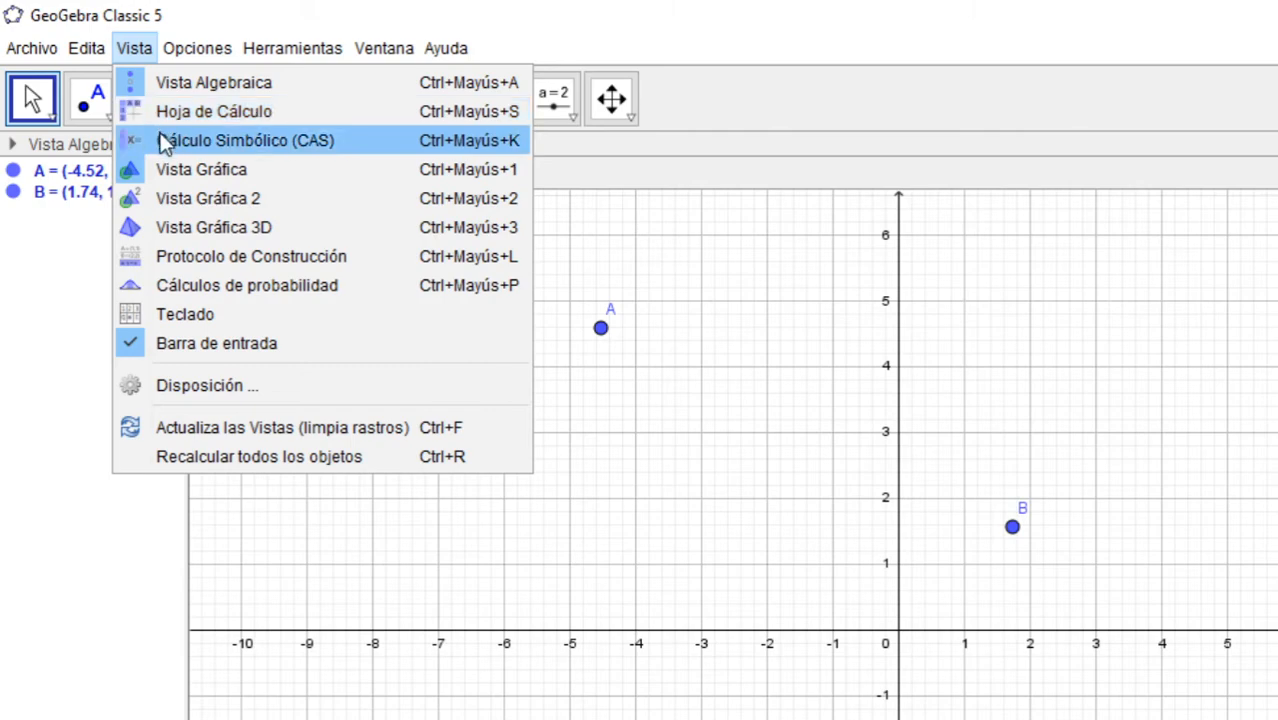
{"action": "left_click", "coordinate": [165, 168]}
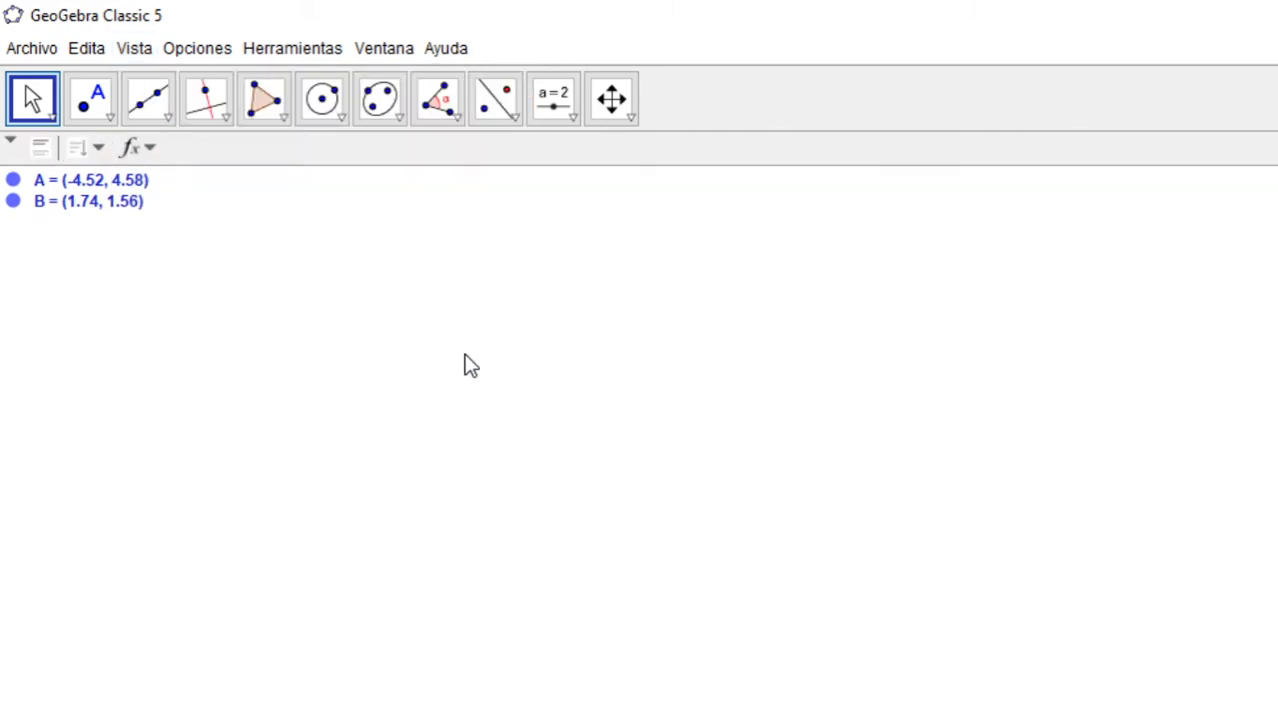
{"action": "left_click", "coordinate": [120, 52]}
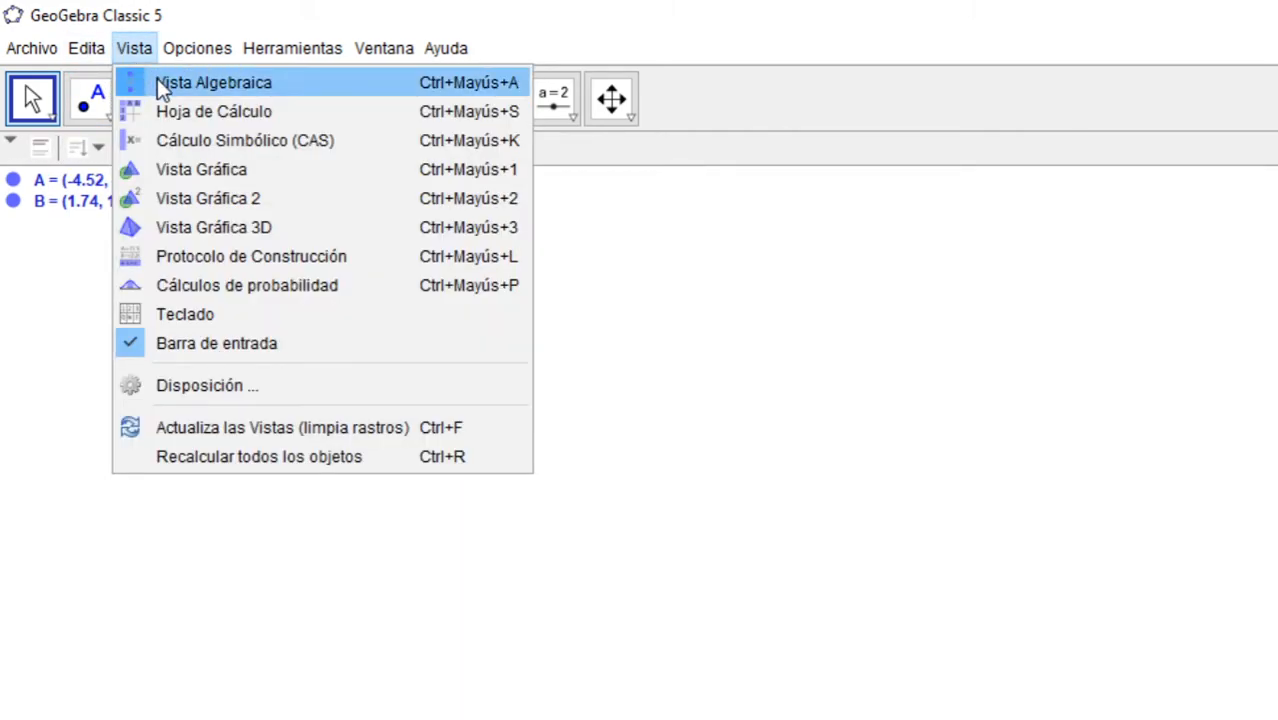
{"action": "left_click", "coordinate": [172, 168]}
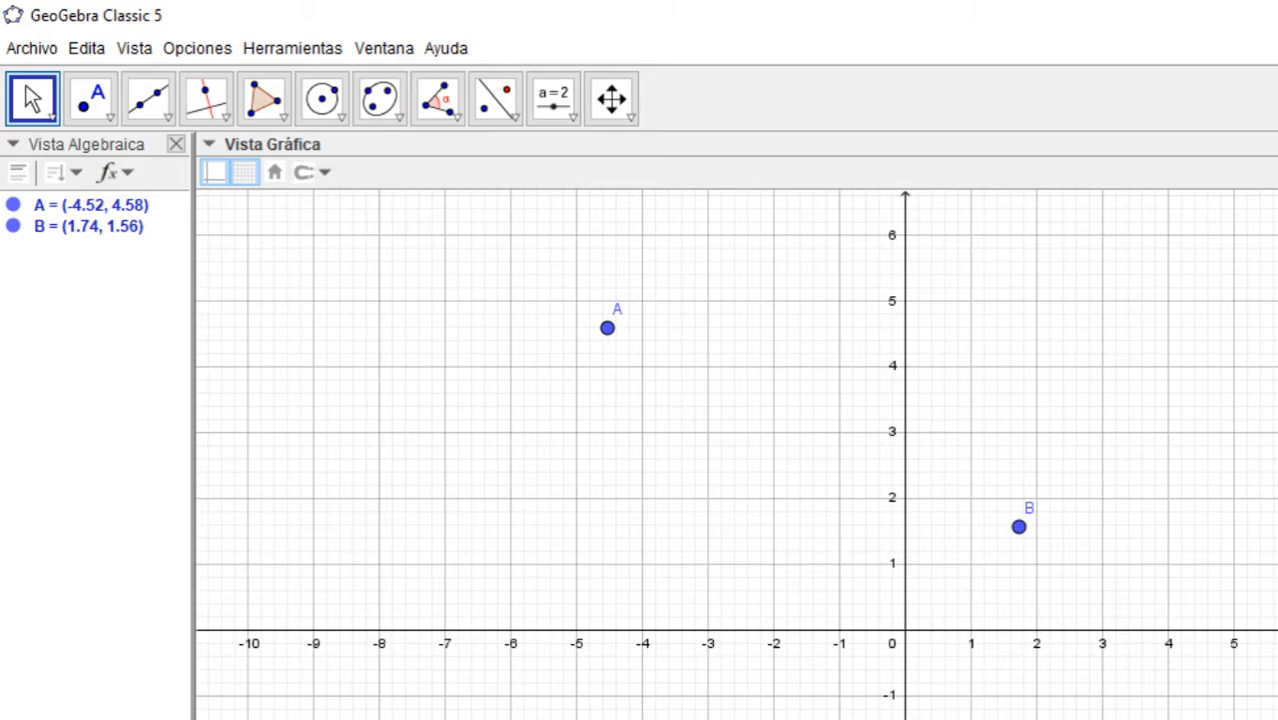
Show Vista Gráfica 2 and widen it by moving the divider between the two graphics views
{"action": "left_click", "coordinate": [136, 50]}
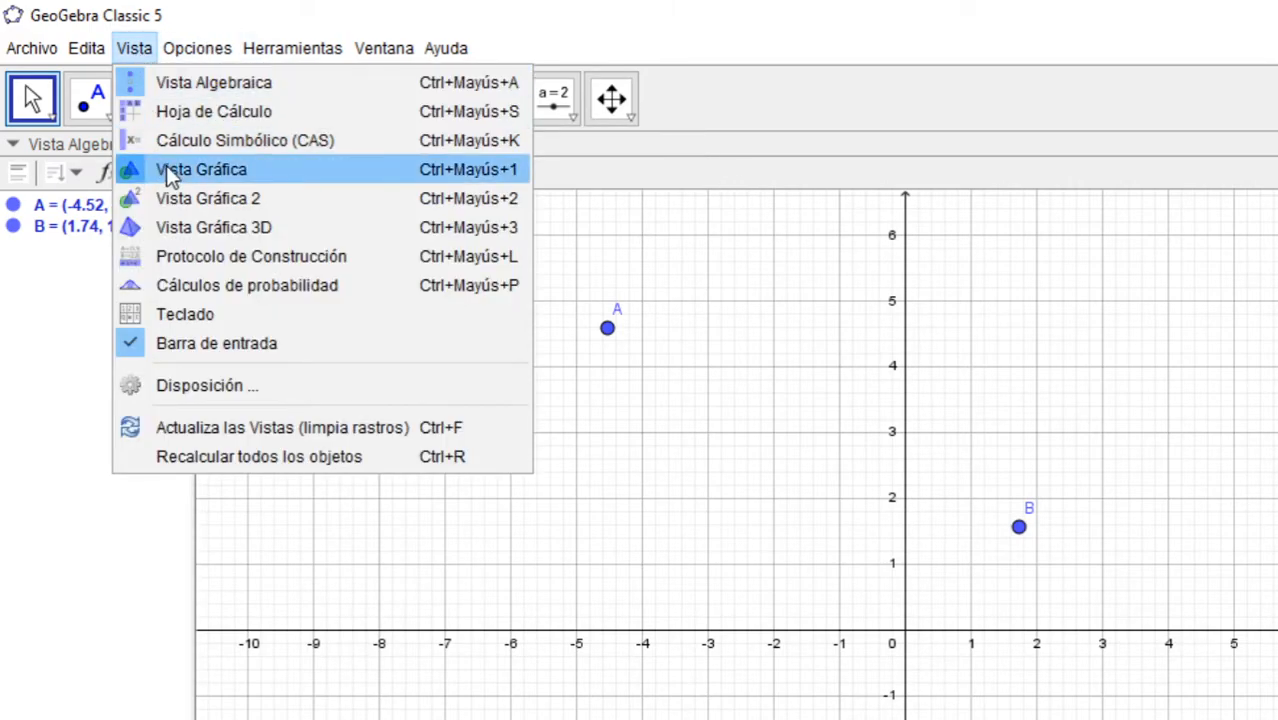
{"action": "left_click", "coordinate": [186, 200]}
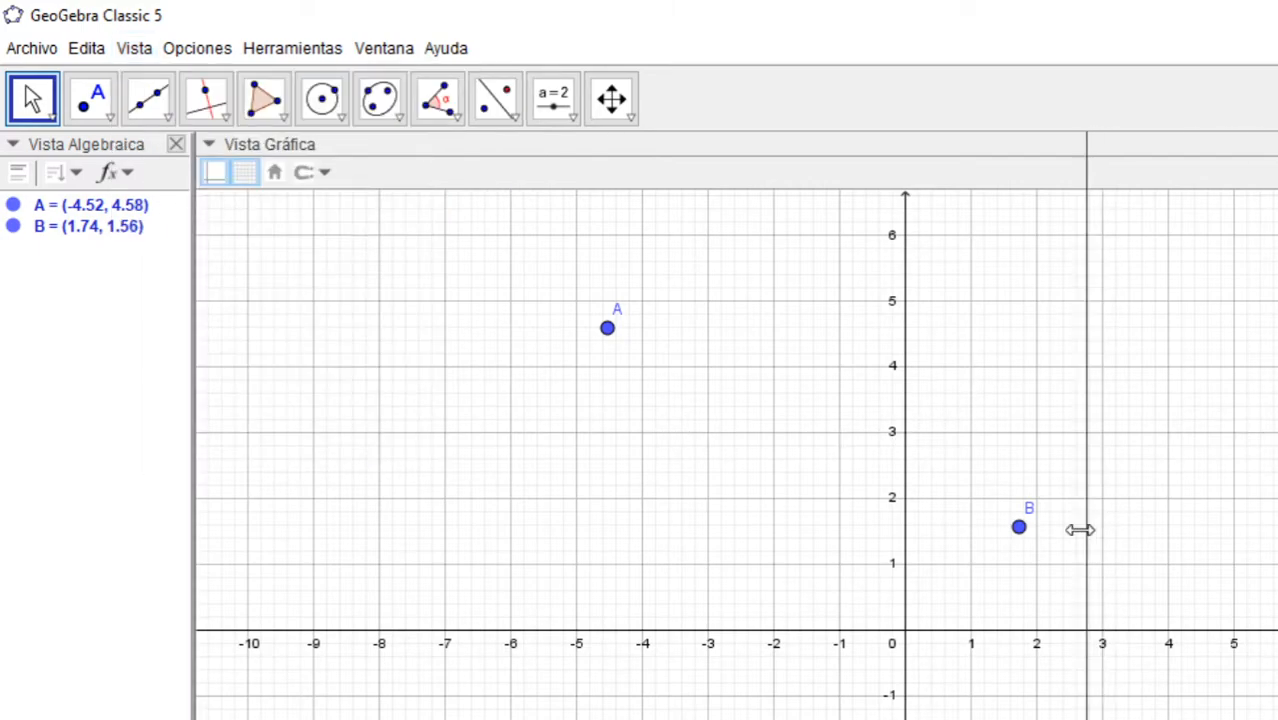
{"action": "left_click", "coordinate": [1005, 560]}
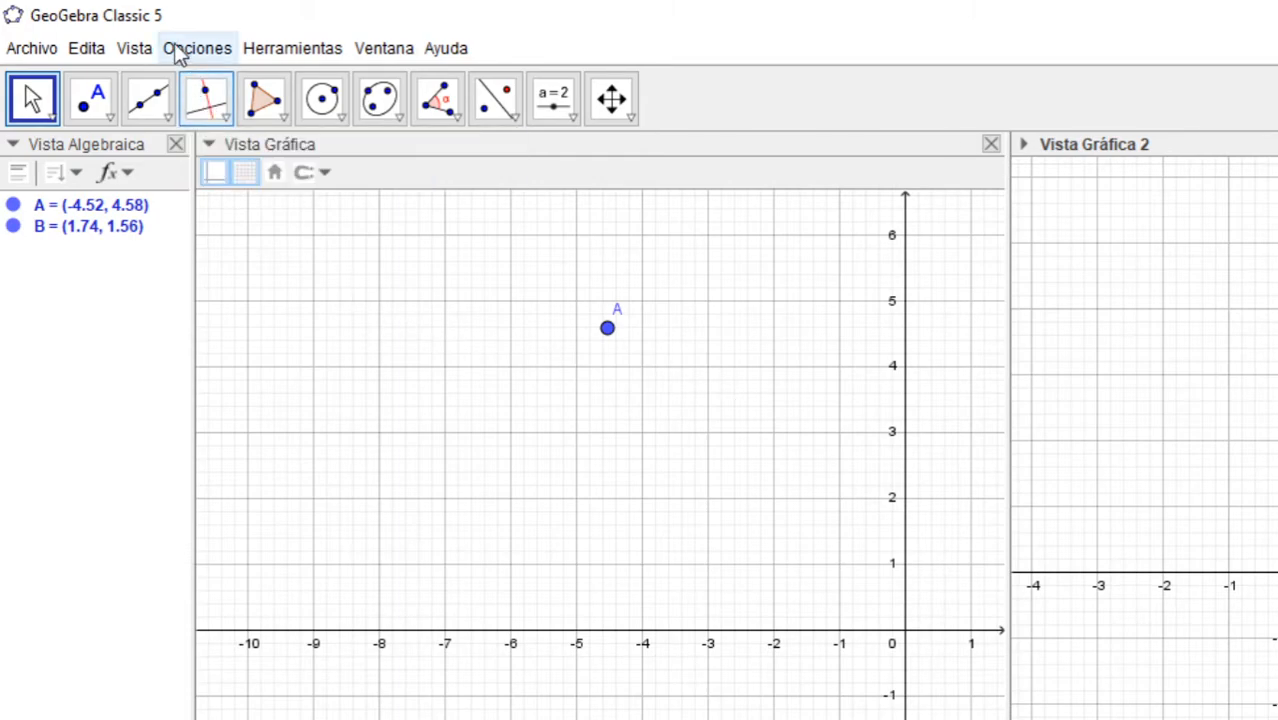
Show the Vista Gráfica 3D beside the main graphics view
{"action": "left_click", "coordinate": [136, 50]}
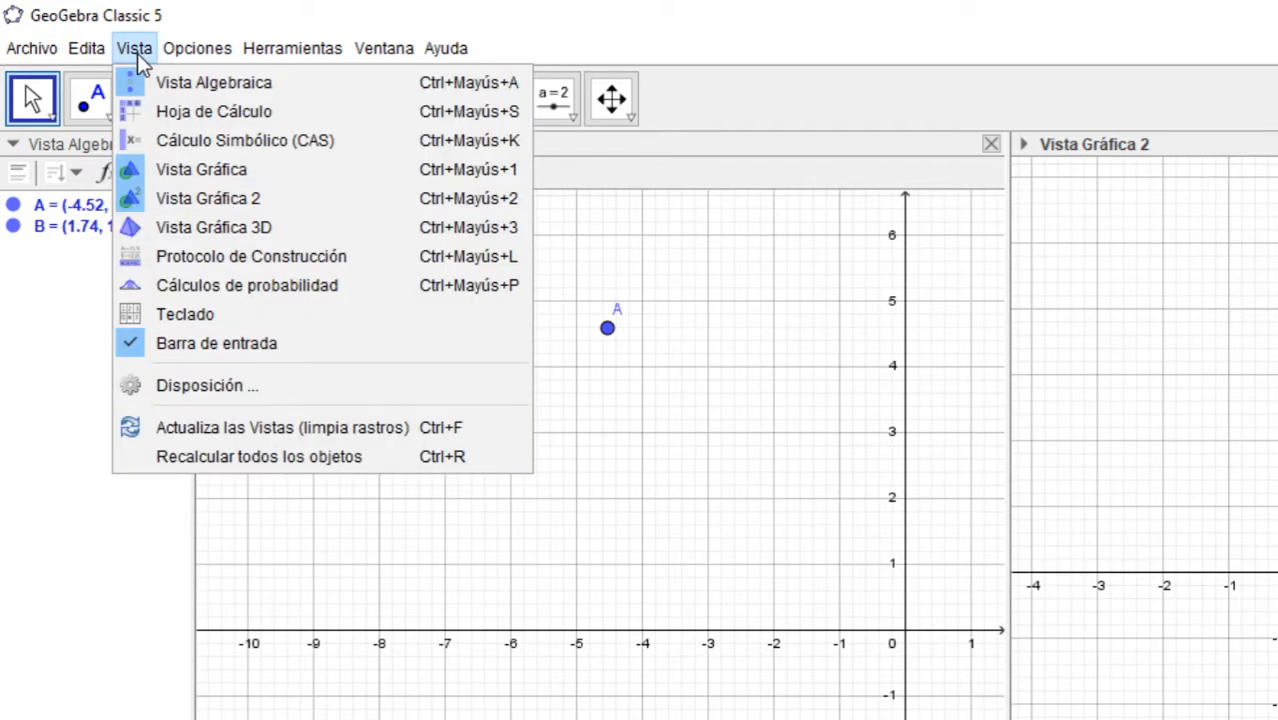
{"action": "left_click", "coordinate": [155, 227]}
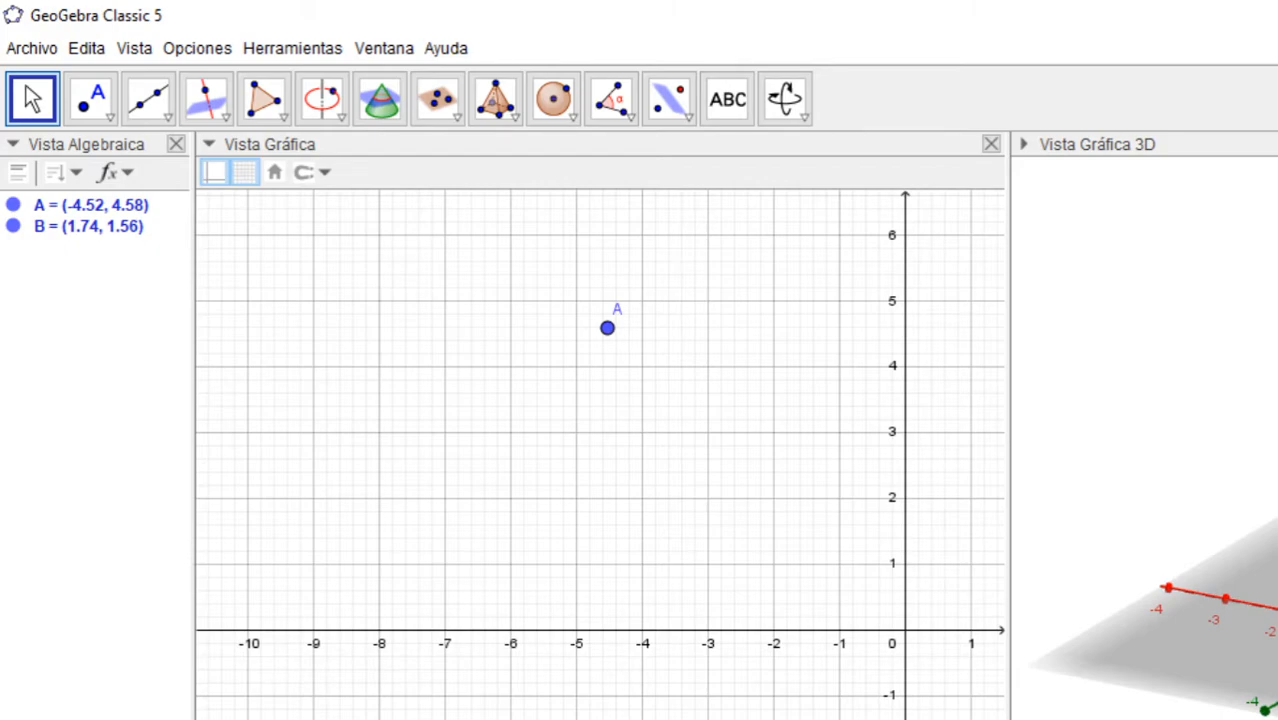
Plot the two-variable function x^2 - y^2 and rotate its surface in the Vista Gráfica 3D
{"action": "type", "text": "x"}
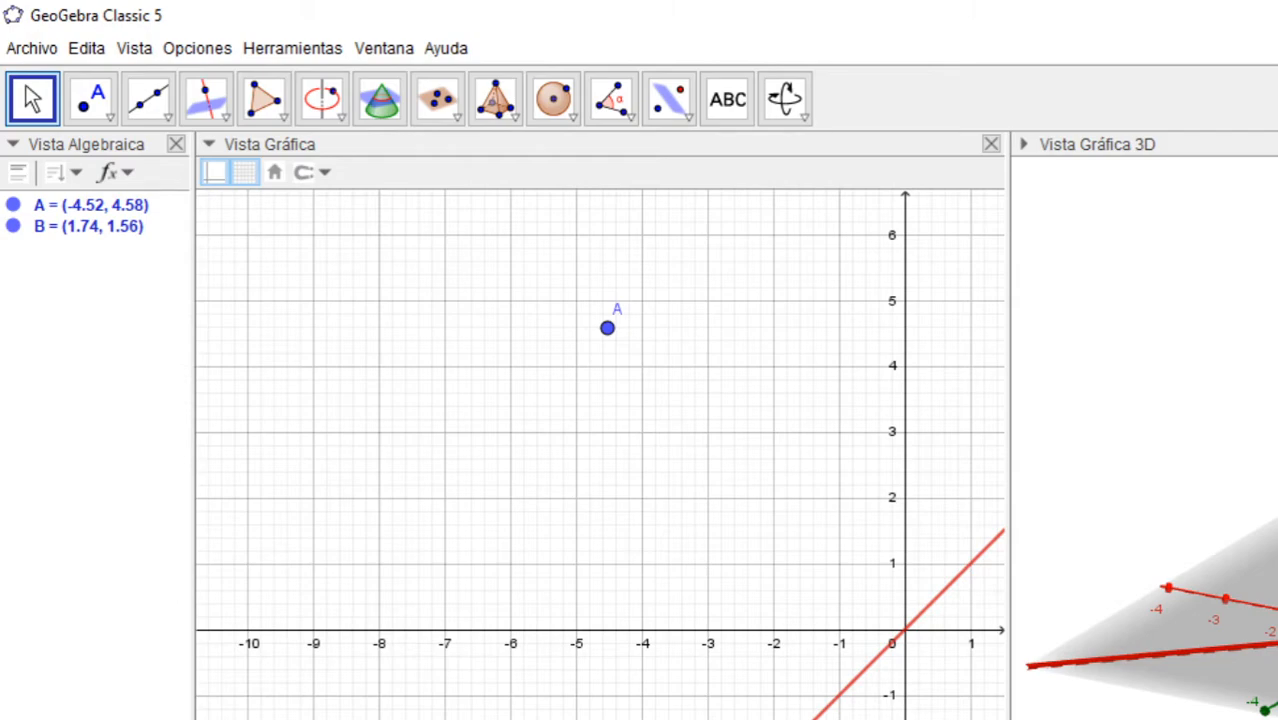
{"action": "type", "text": "^2"}
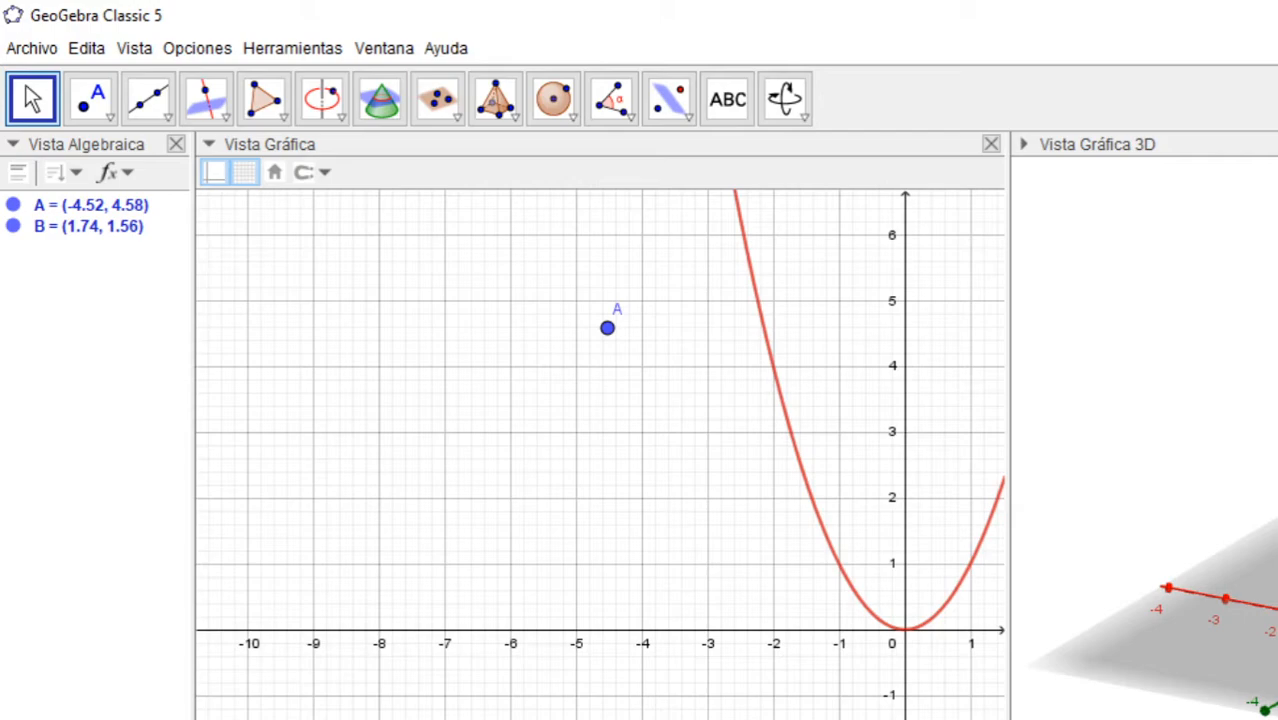
{"action": "type", "text": "+y"}
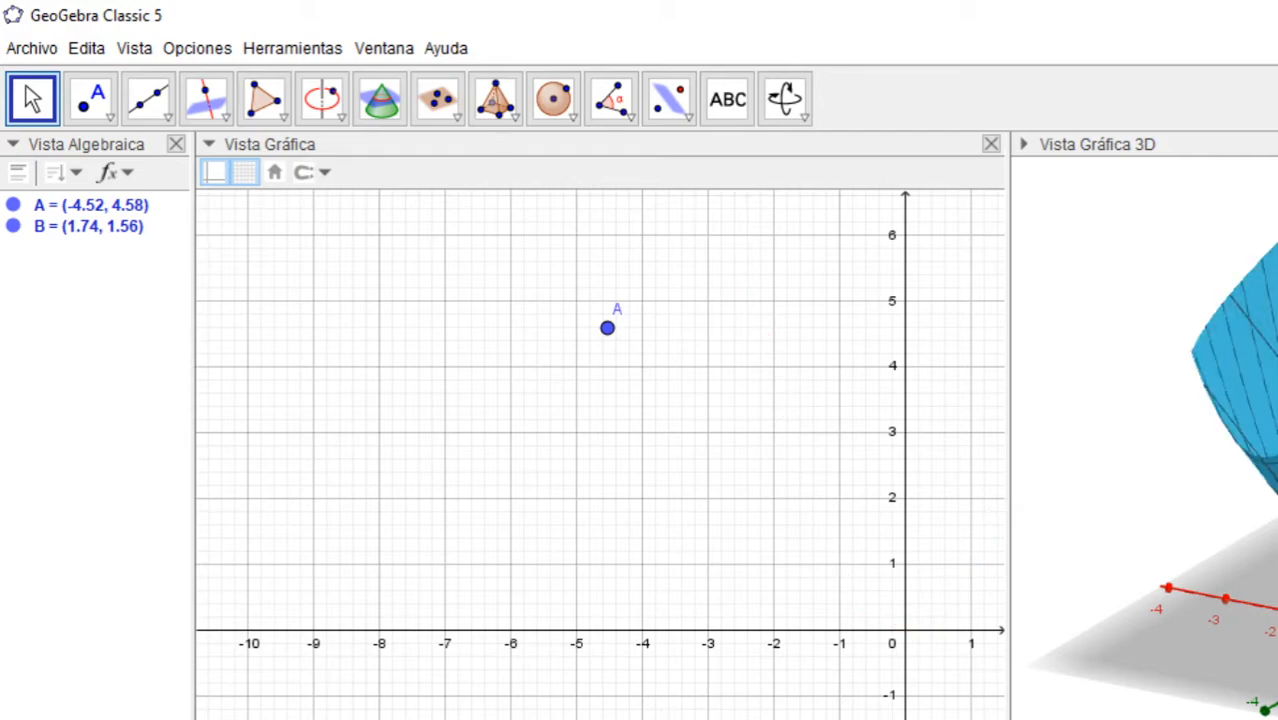
{"action": "type", "text": "^2"}
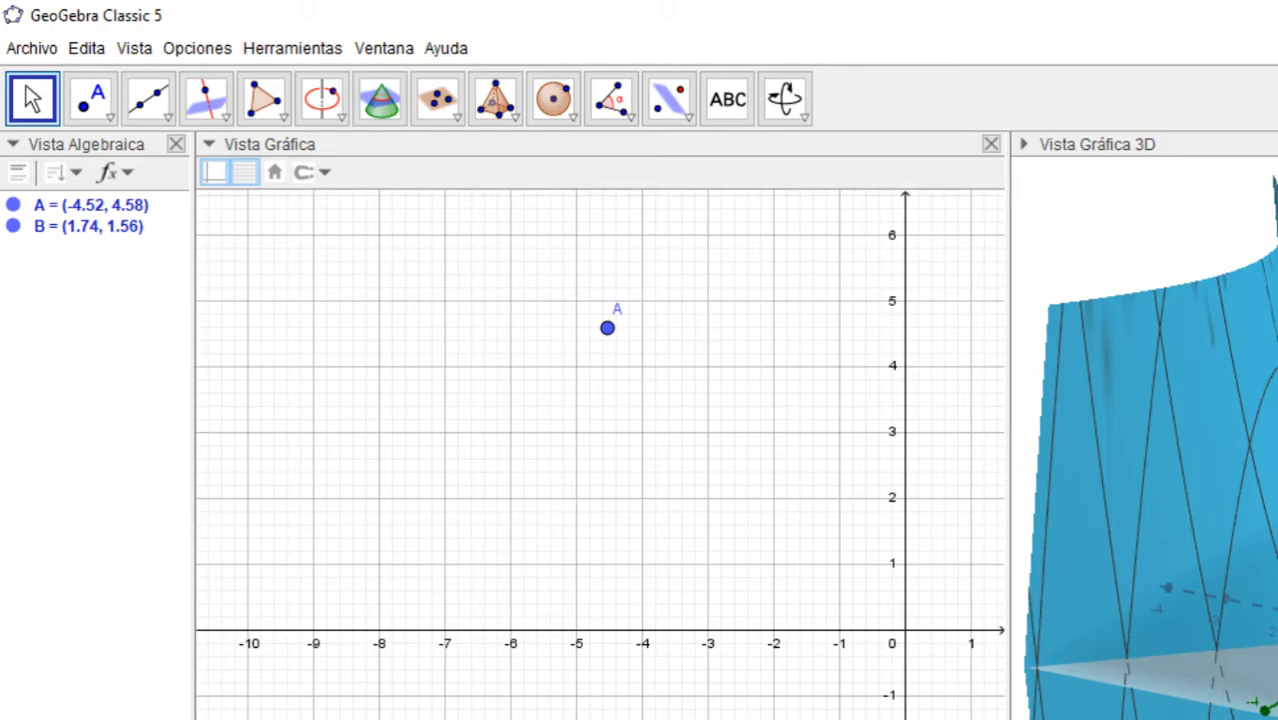
{"action": "key", "text": "Return"}
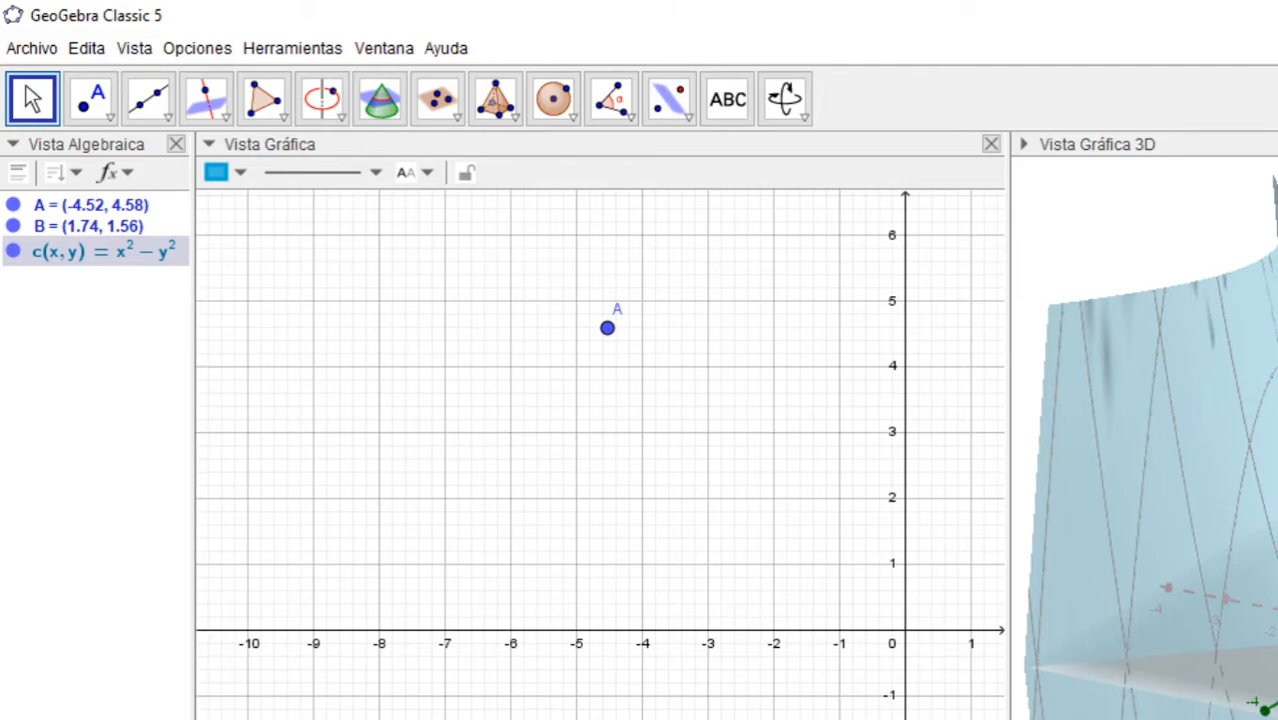
{"action": "left_click", "coordinate": [785, 100]}
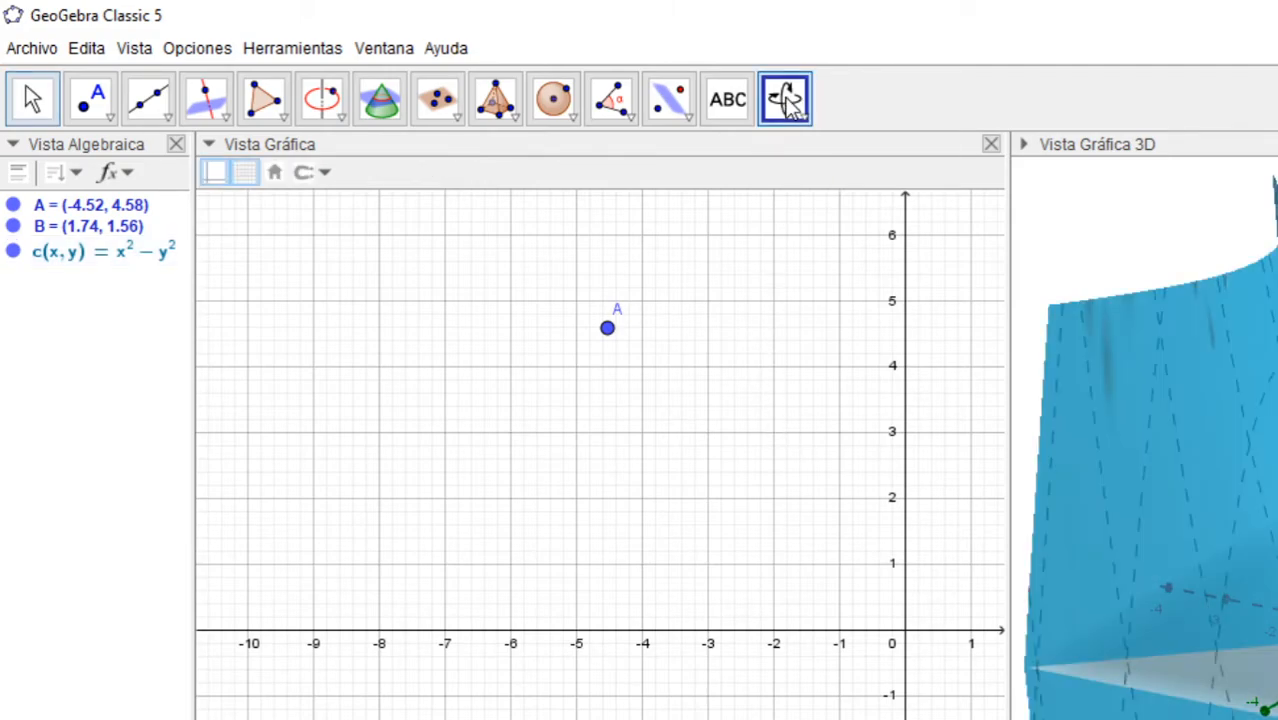
{"action": "left_click_drag", "start_coordinate": [1138, 311], "coordinate": [1220, 455]}
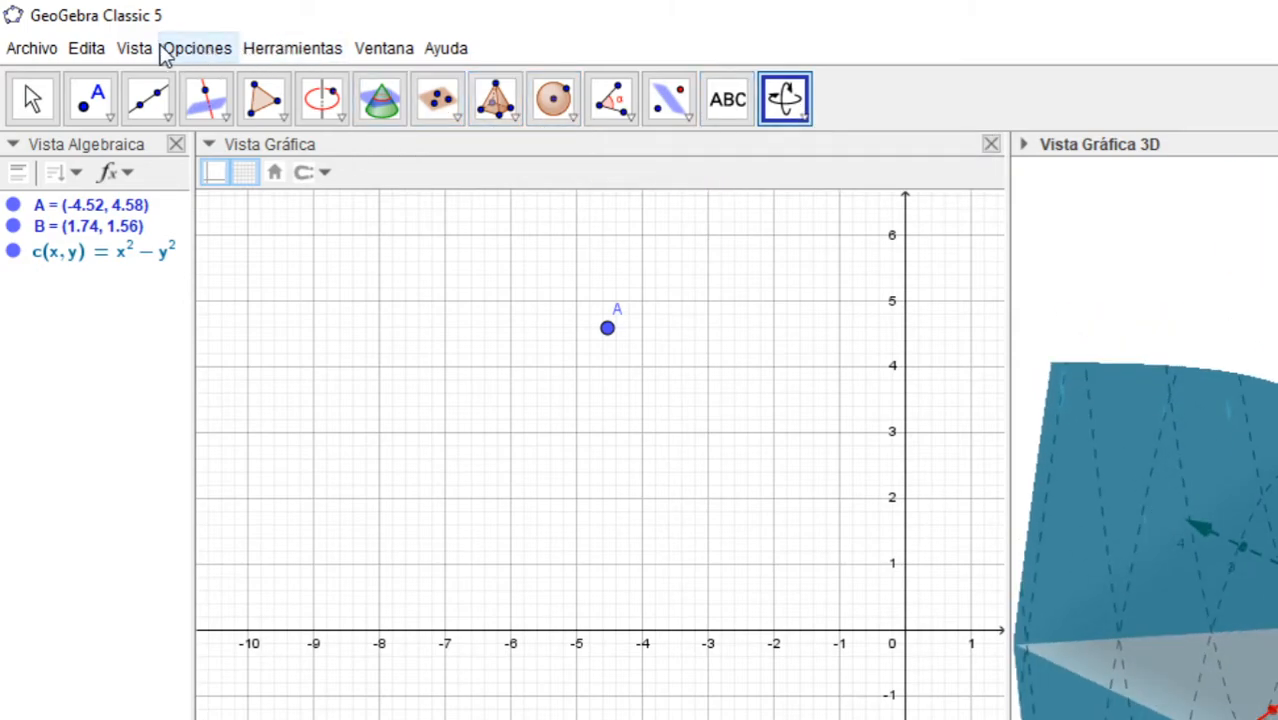
Show the Protocolo de Construcción in place of the 3D view and widen it beside the Vista Gráfica
{"action": "left_click", "coordinate": [128, 49]}
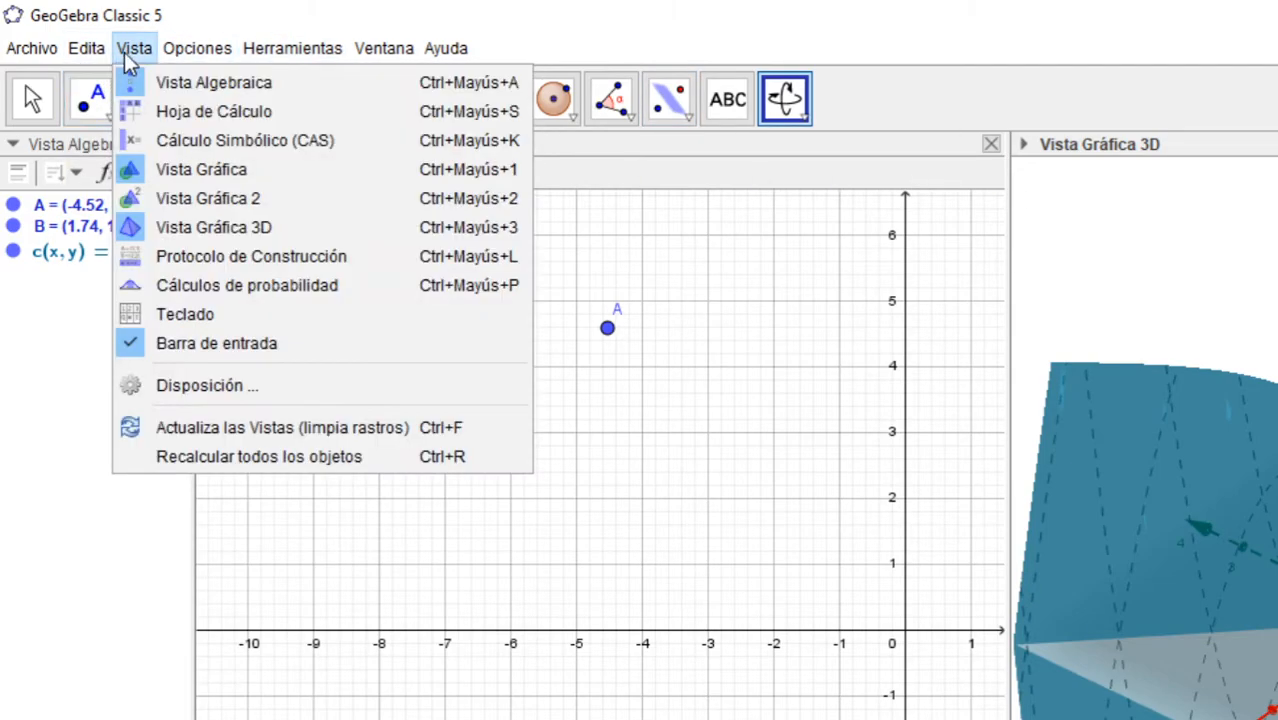
{"action": "left_click", "coordinate": [144, 258]}
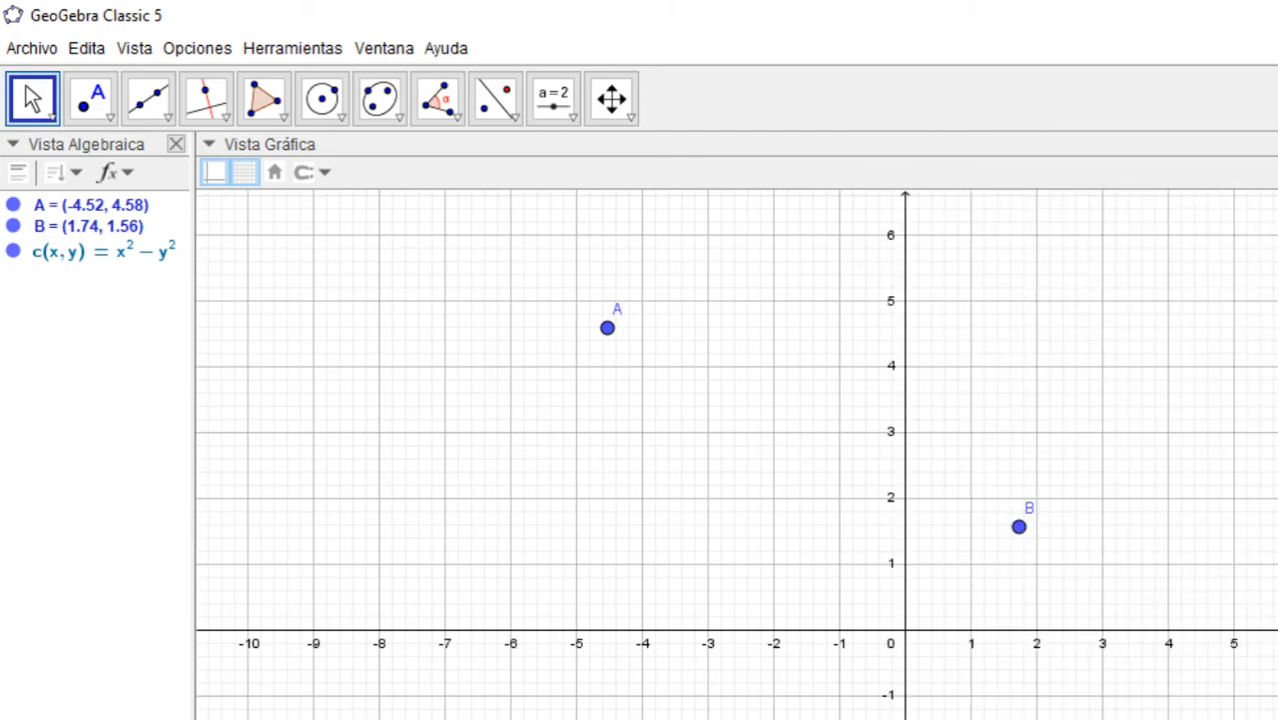
{"action": "left_click_drag", "start_coordinate": [1277, 482], "coordinate": [1169, 507]}
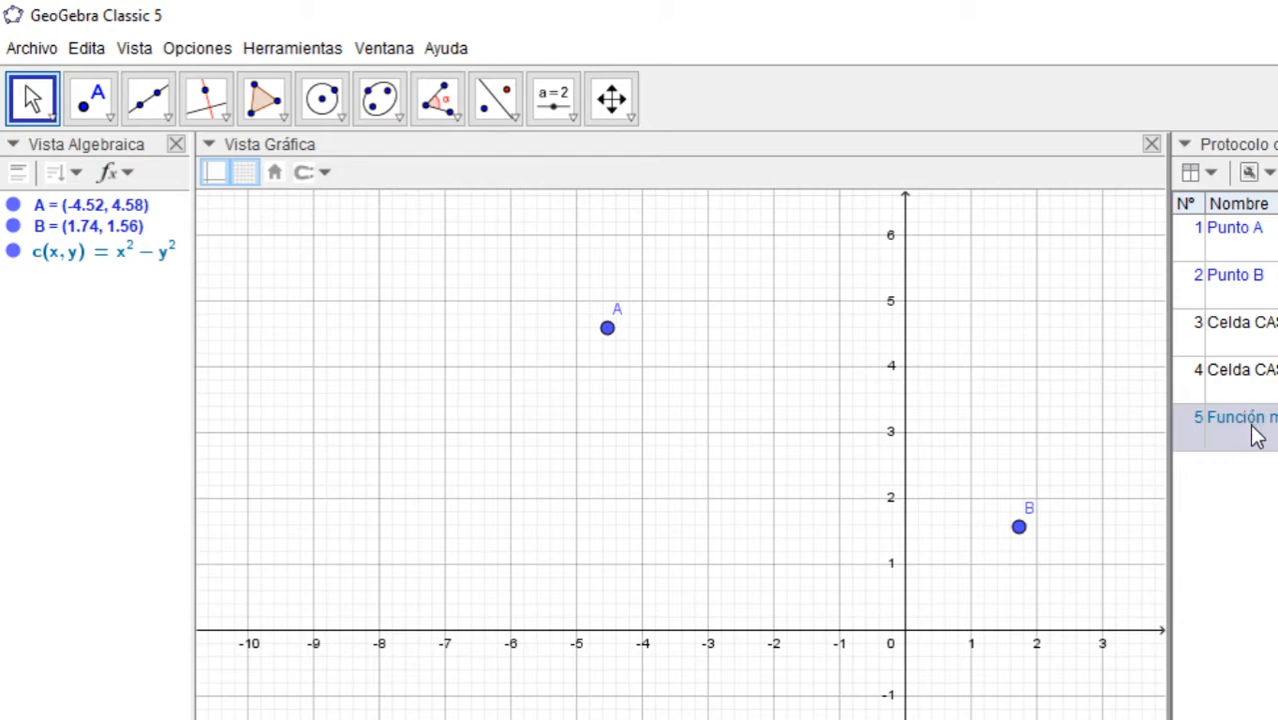
Reorder the construction protocol by moving the multivariable function to row 4 and a CAS cell to row 2, and close the protocol
{"action": "left_click_drag", "start_coordinate": [1257, 435], "coordinate": [1257, 393]}
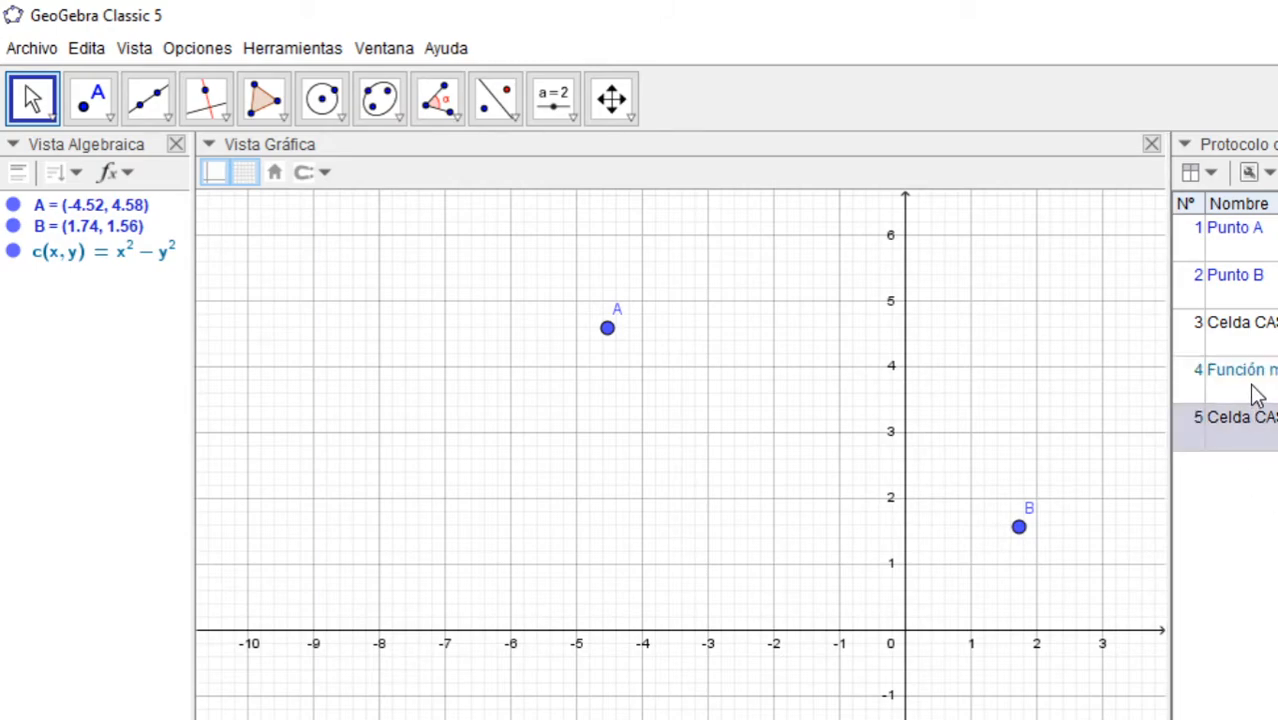
{"action": "left_click_drag", "start_coordinate": [1260, 340], "coordinate": [1261, 298]}
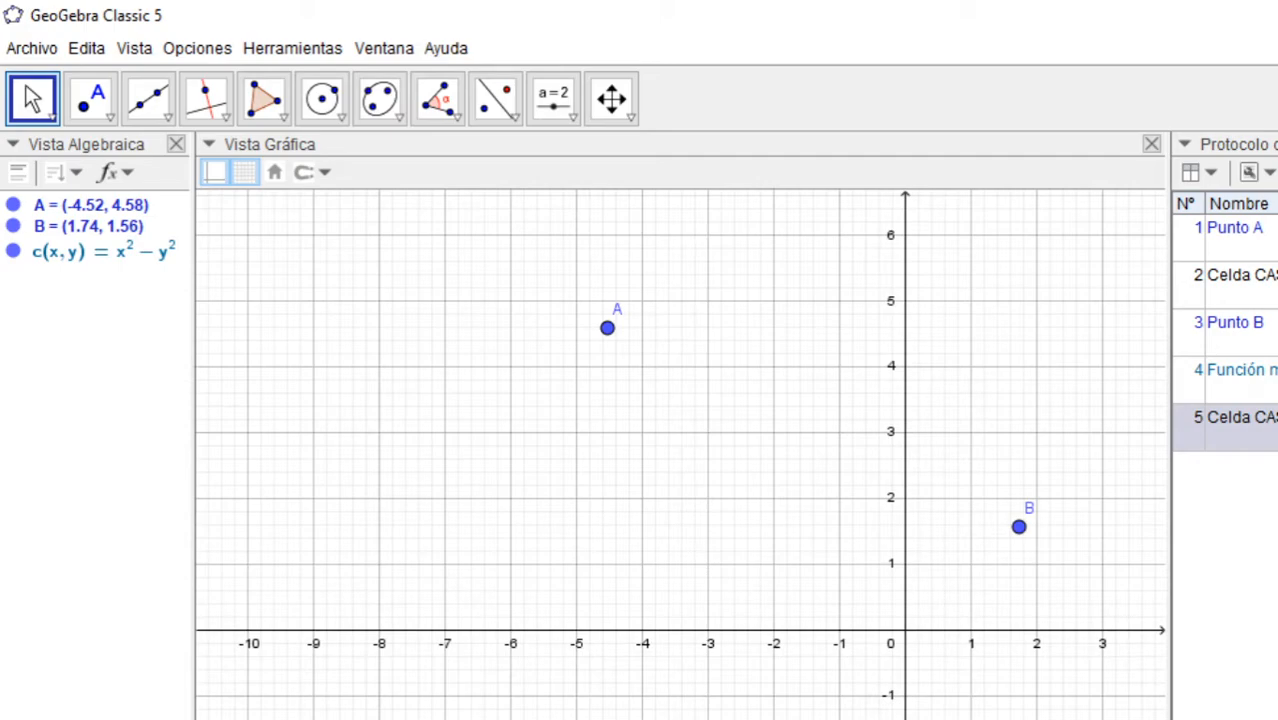
{"action": "left_click", "coordinate": [1277, 144]}
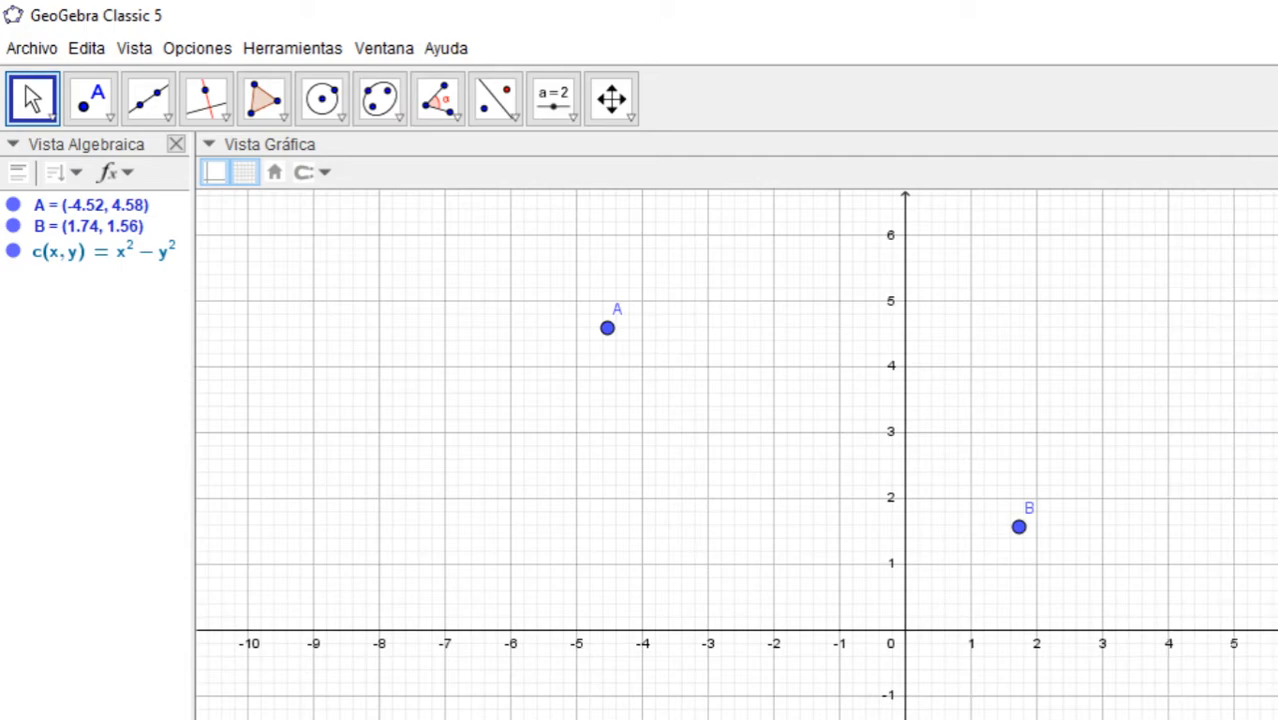
Examine the available views, the rounding, labelling, font size, language and advanced options, and the custom tool and help commands
{"action": "left_click", "coordinate": [148, 51]}
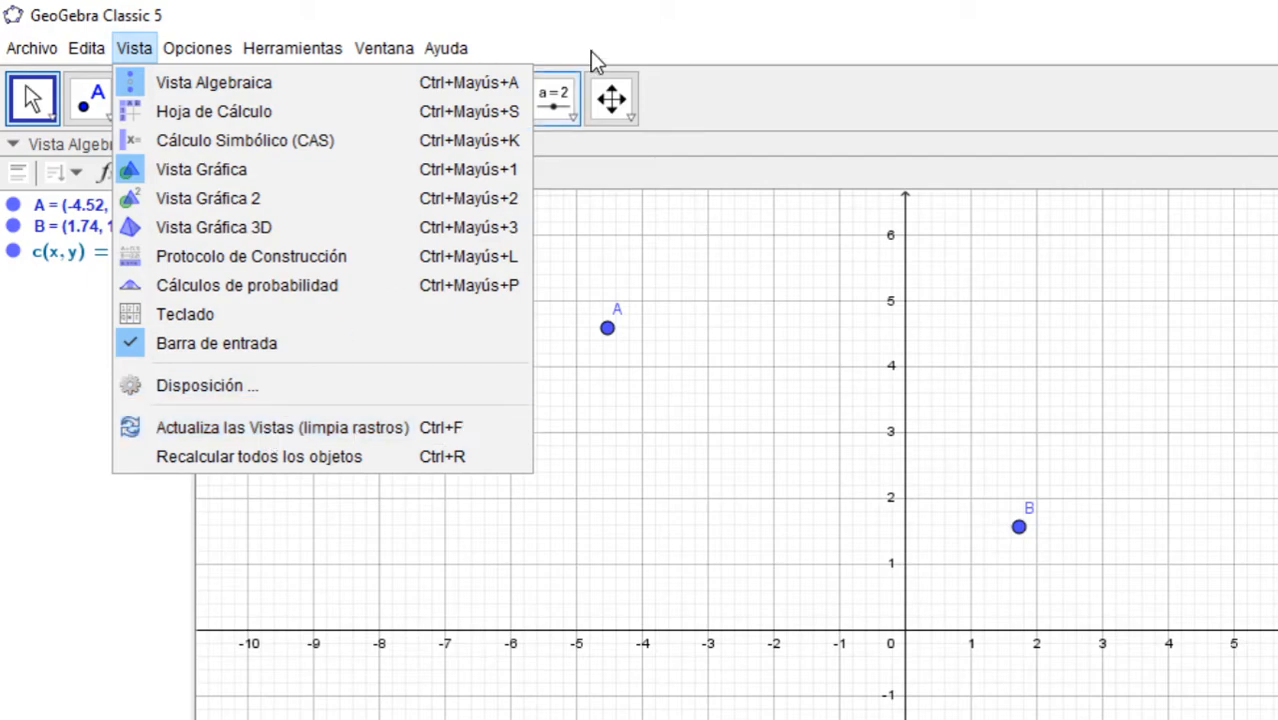
{"action": "left_click", "coordinate": [757, 17]}
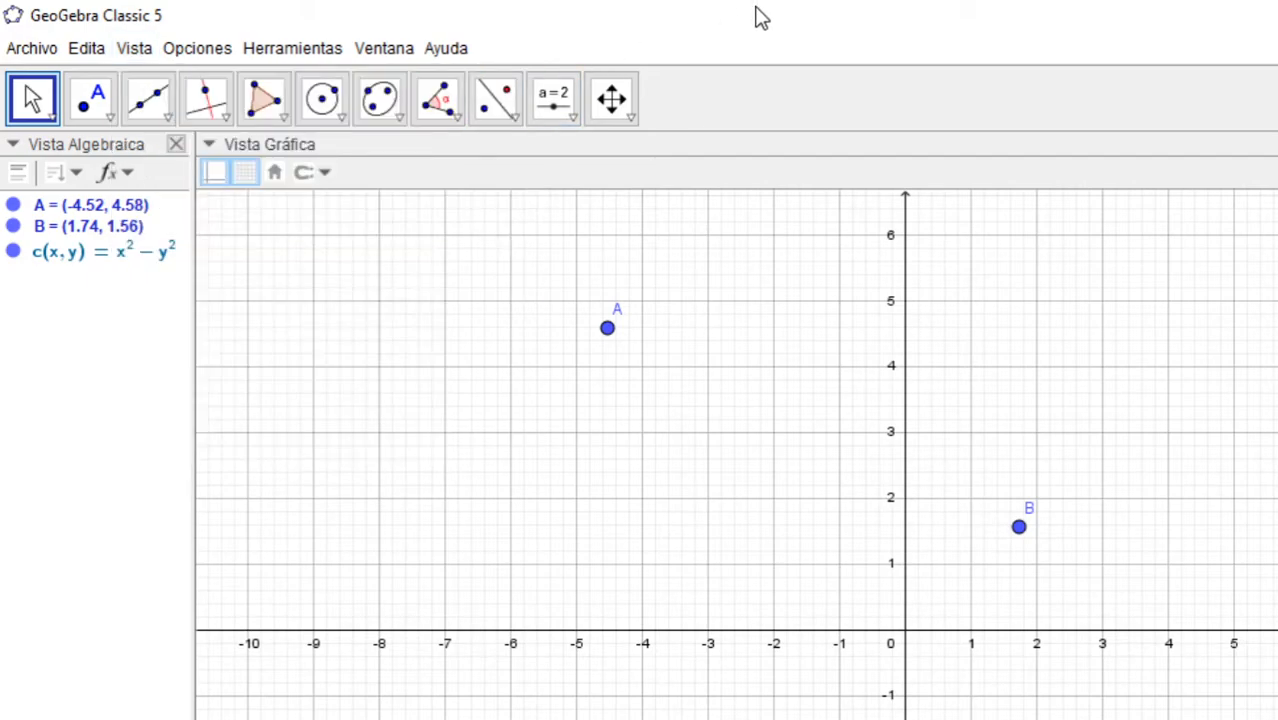
{"action": "left_click", "coordinate": [204, 47]}
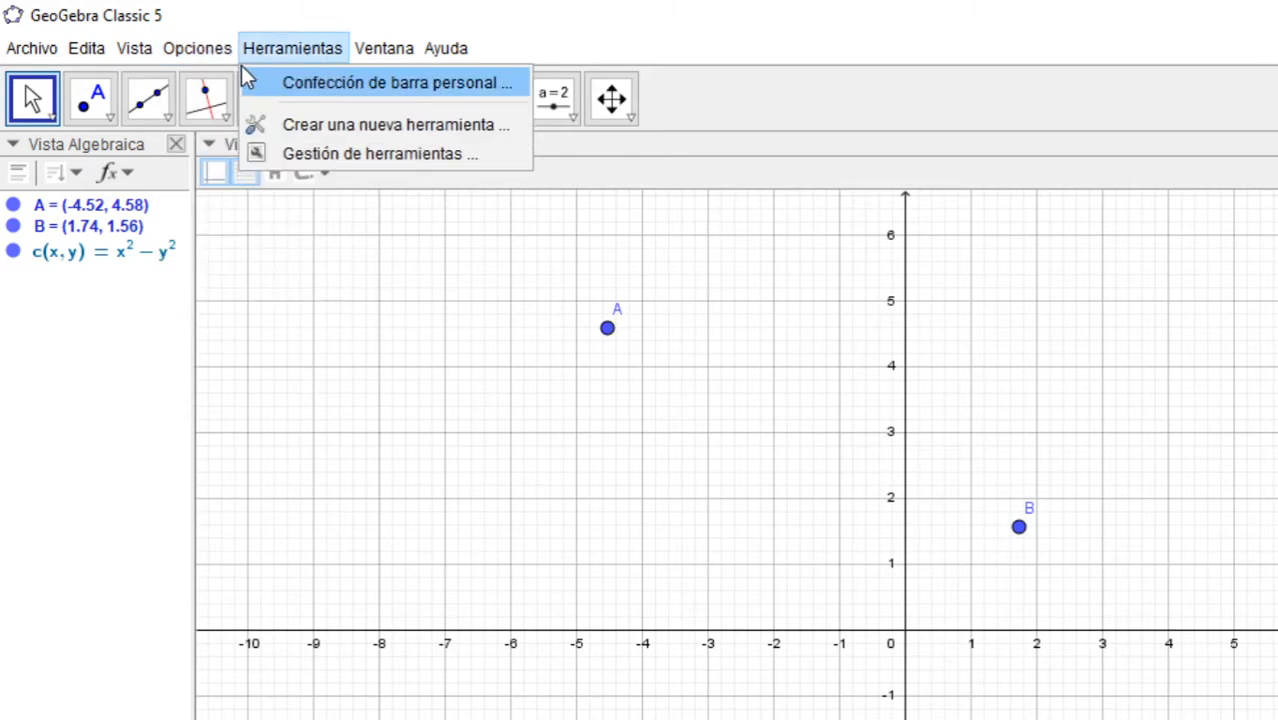
{"action": "mouse_move", "coordinate": [237, 89]}
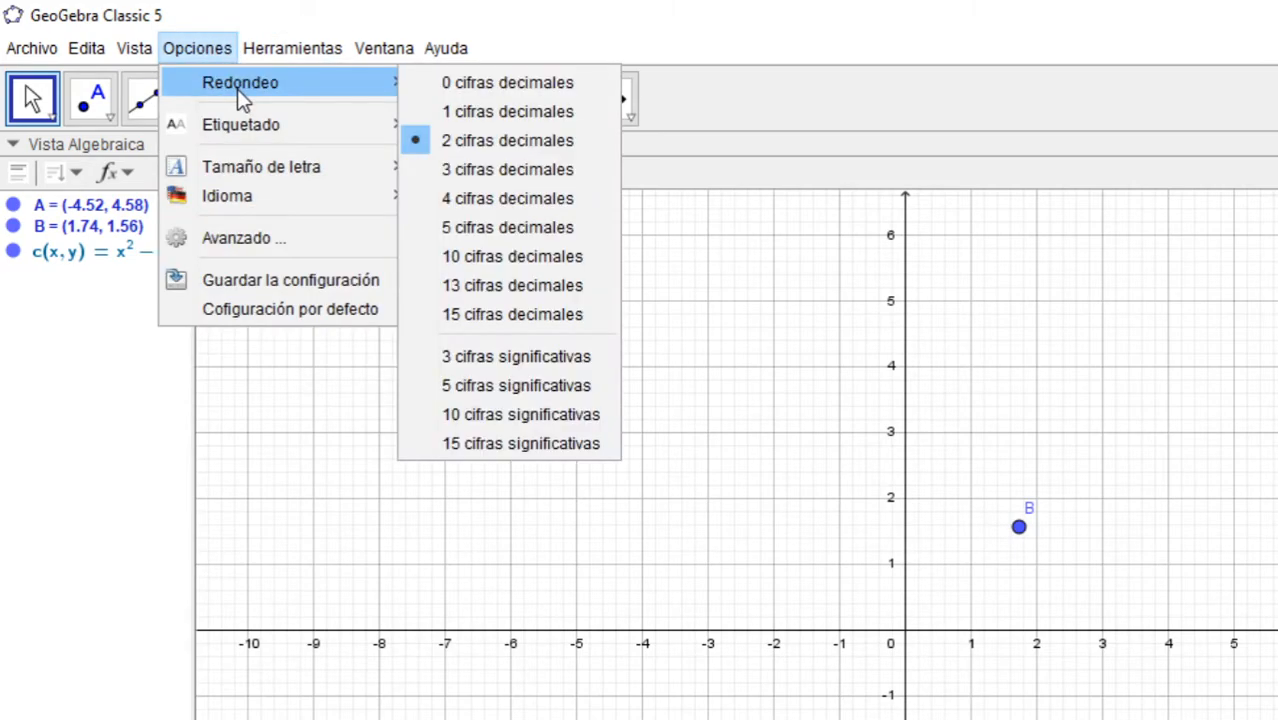
{"action": "mouse_move", "coordinate": [237, 127]}
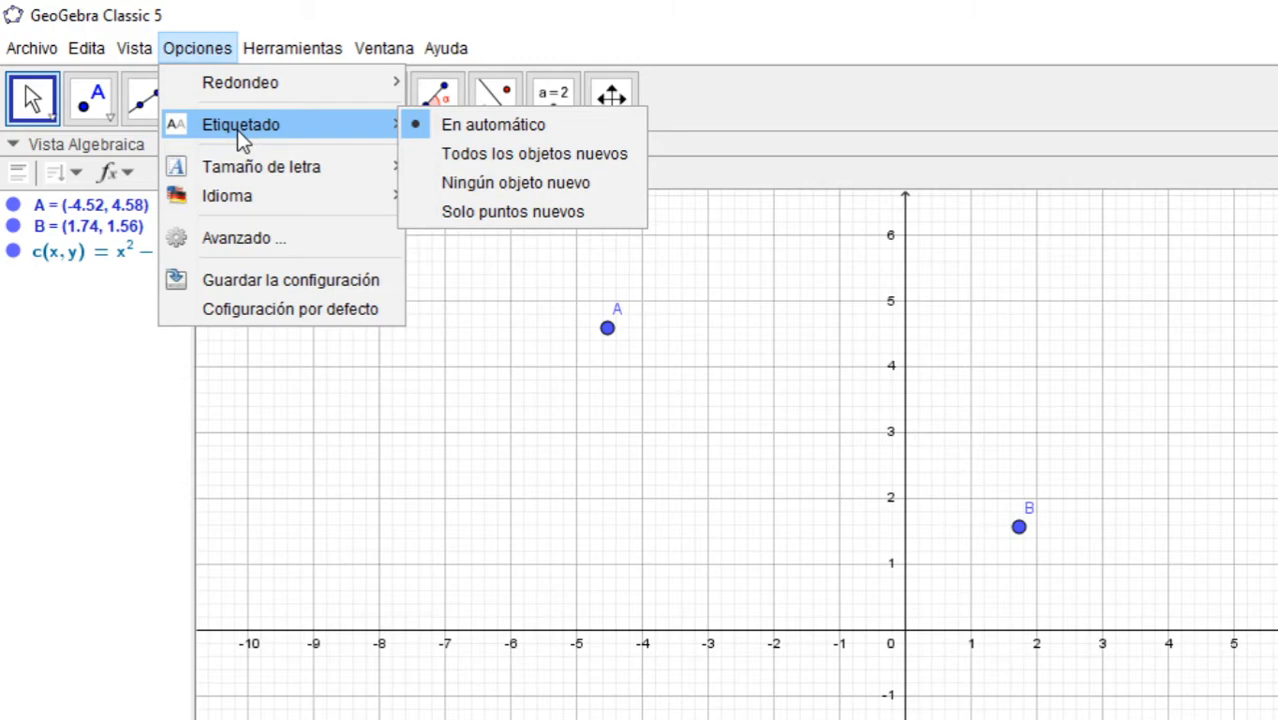
{"action": "mouse_move", "coordinate": [237, 155]}
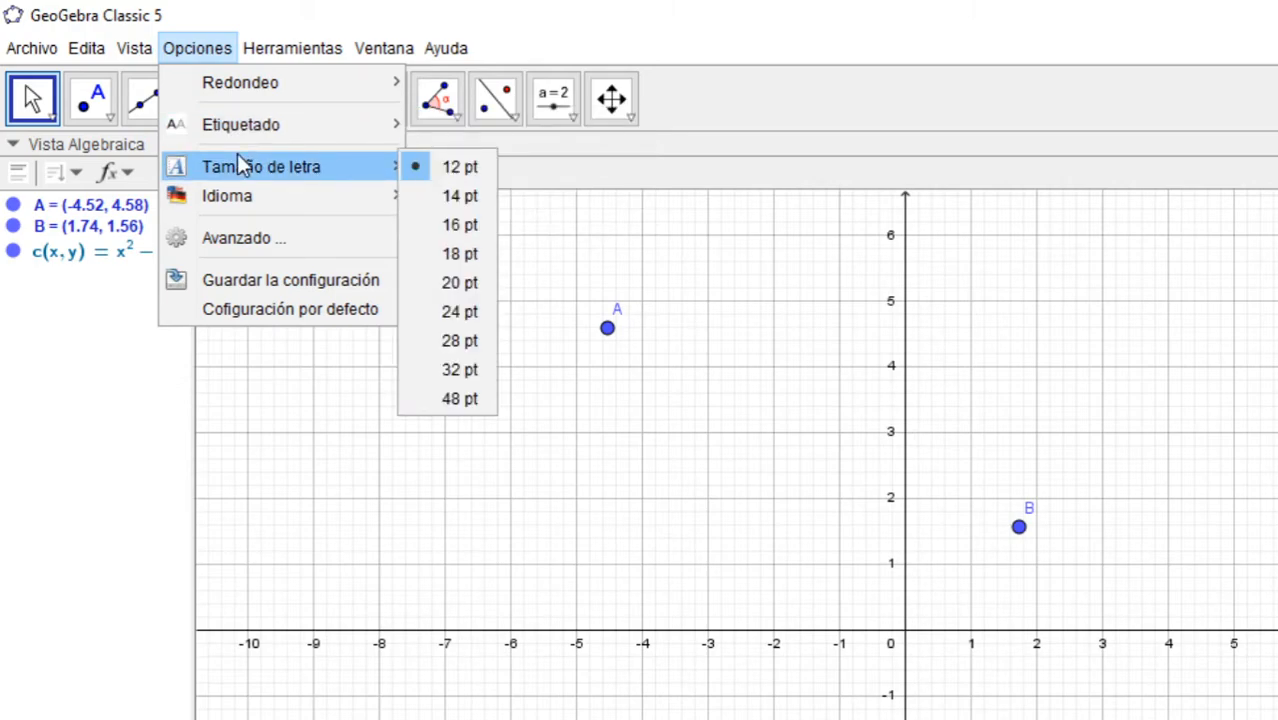
{"action": "mouse_move", "coordinate": [243, 199]}
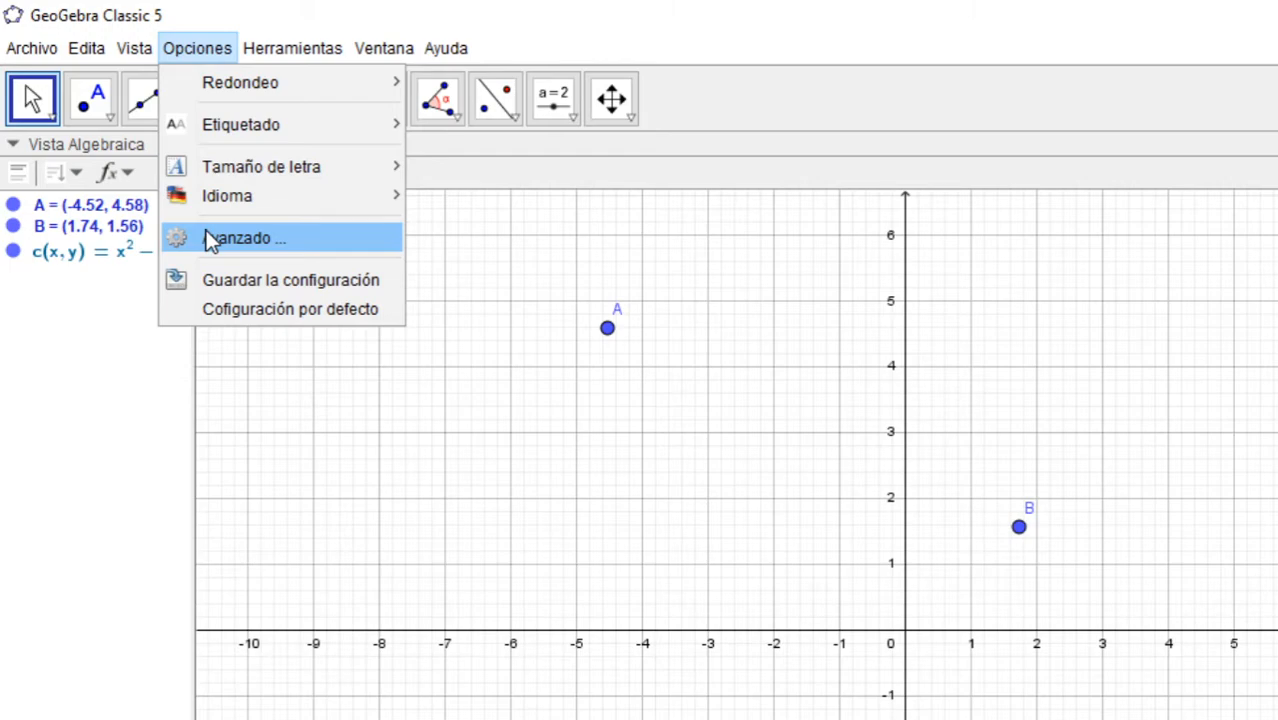
{"action": "mouse_move", "coordinate": [303, 48]}
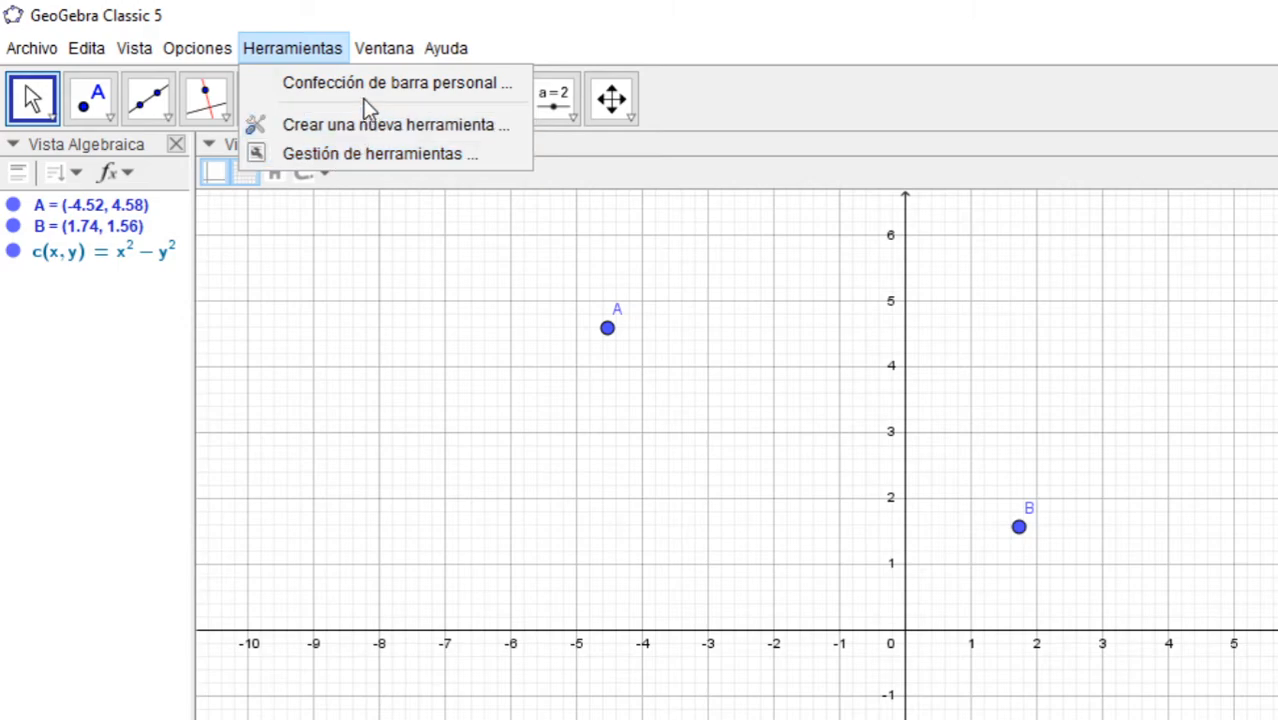
{"action": "mouse_move", "coordinate": [387, 55]}
{"action": "mouse_move", "coordinate": [186, 62]}
{"action": "mouse_move", "coordinate": [134, 50]}
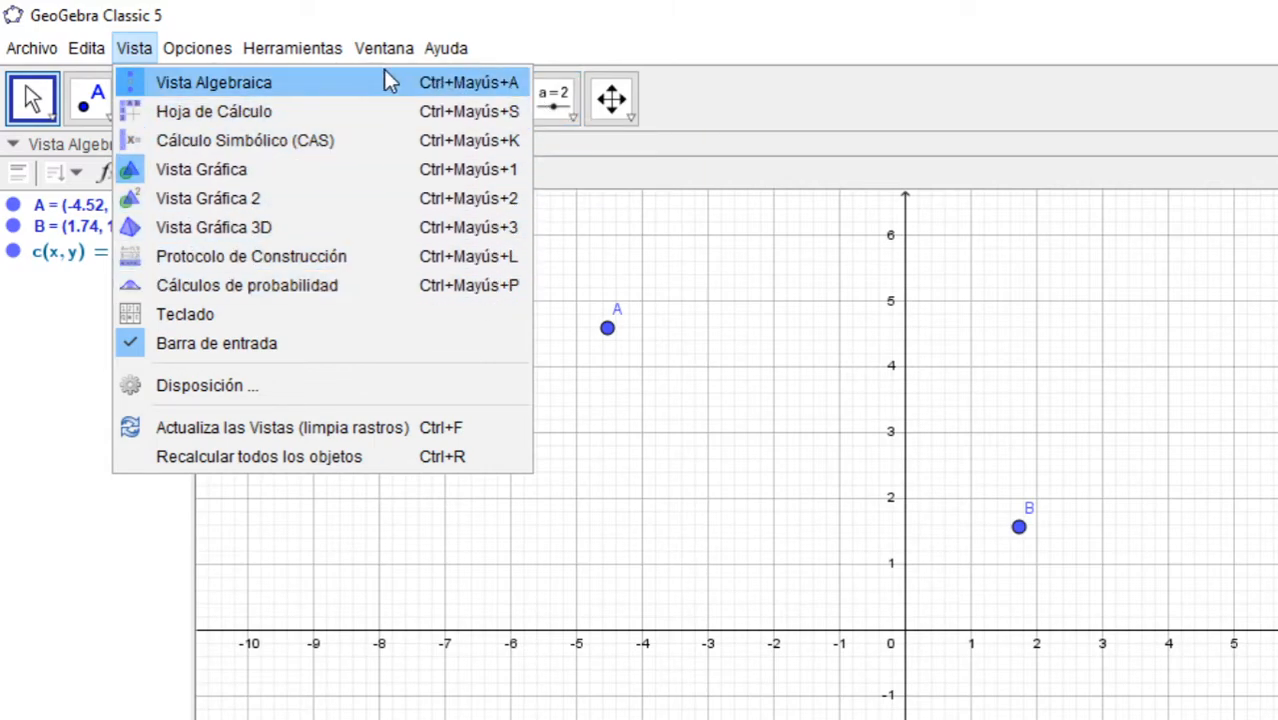
{"action": "mouse_move", "coordinate": [441, 57]}
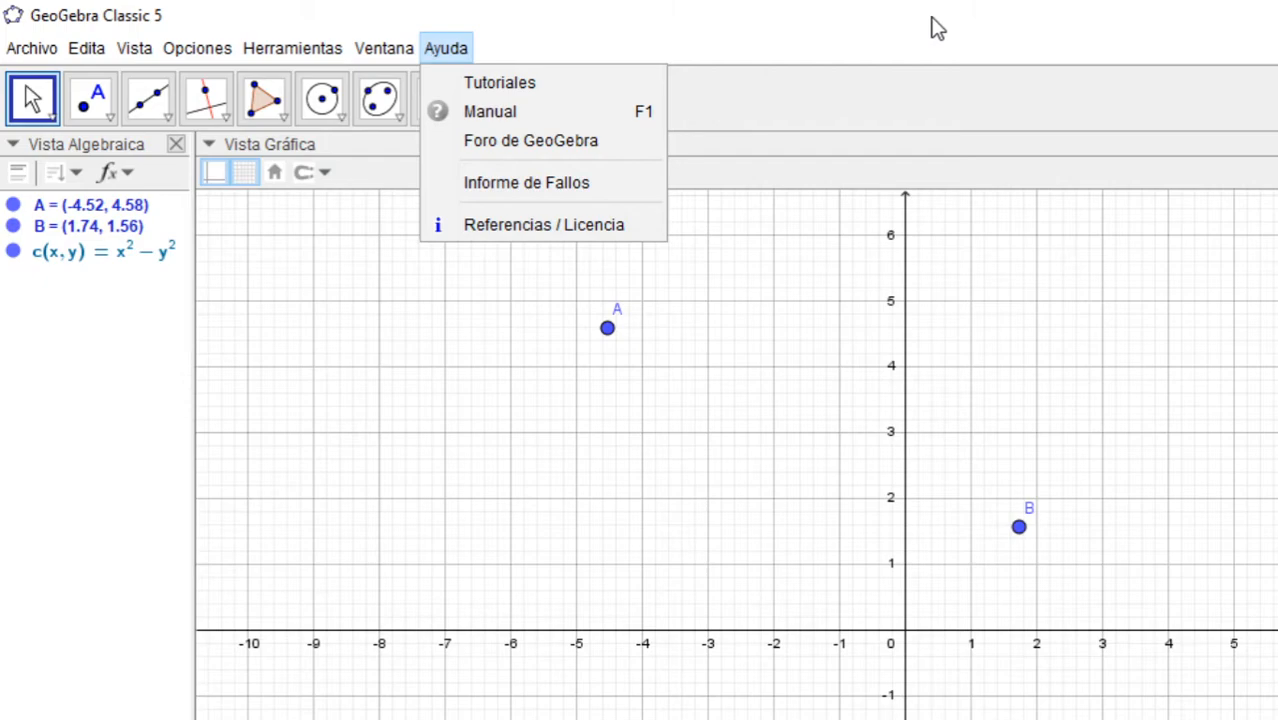
{"action": "left_click", "coordinate": [994, 19]}
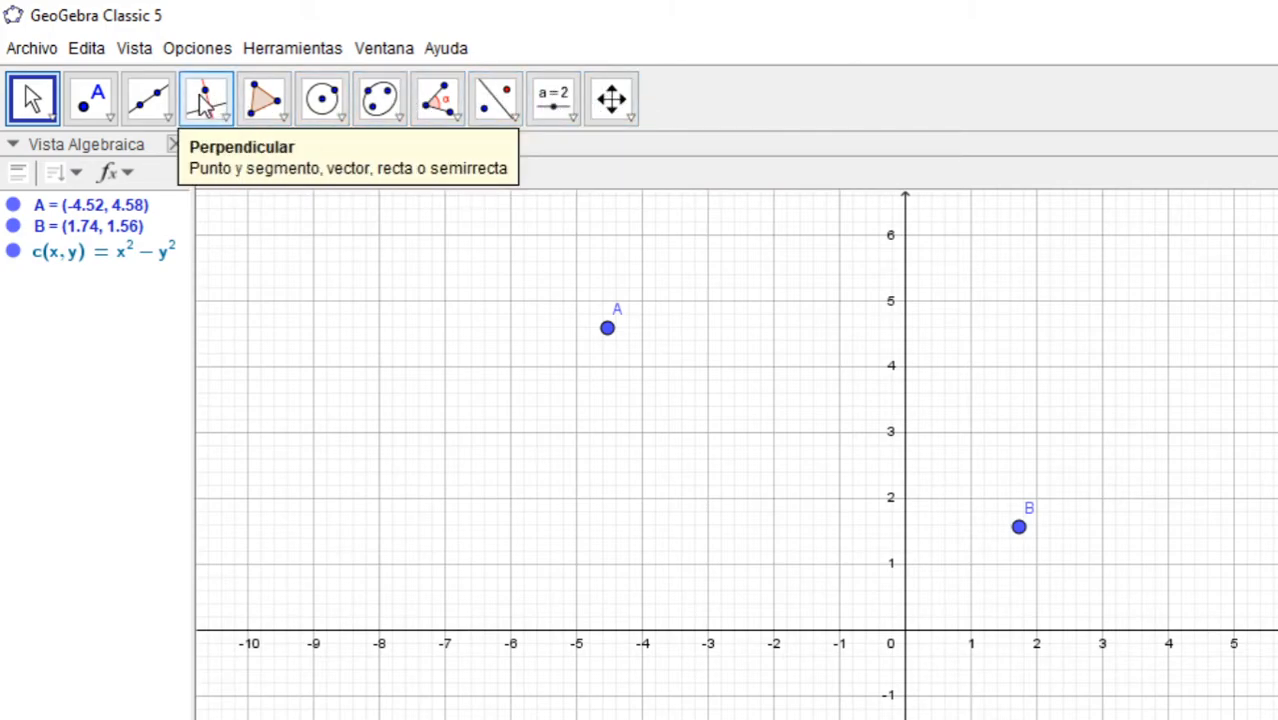
Draw a closed freehand outline around points A and B with the Lápiz tool, about 13 units wide and 7 units high
{"action": "left_click", "coordinate": [53, 117]}
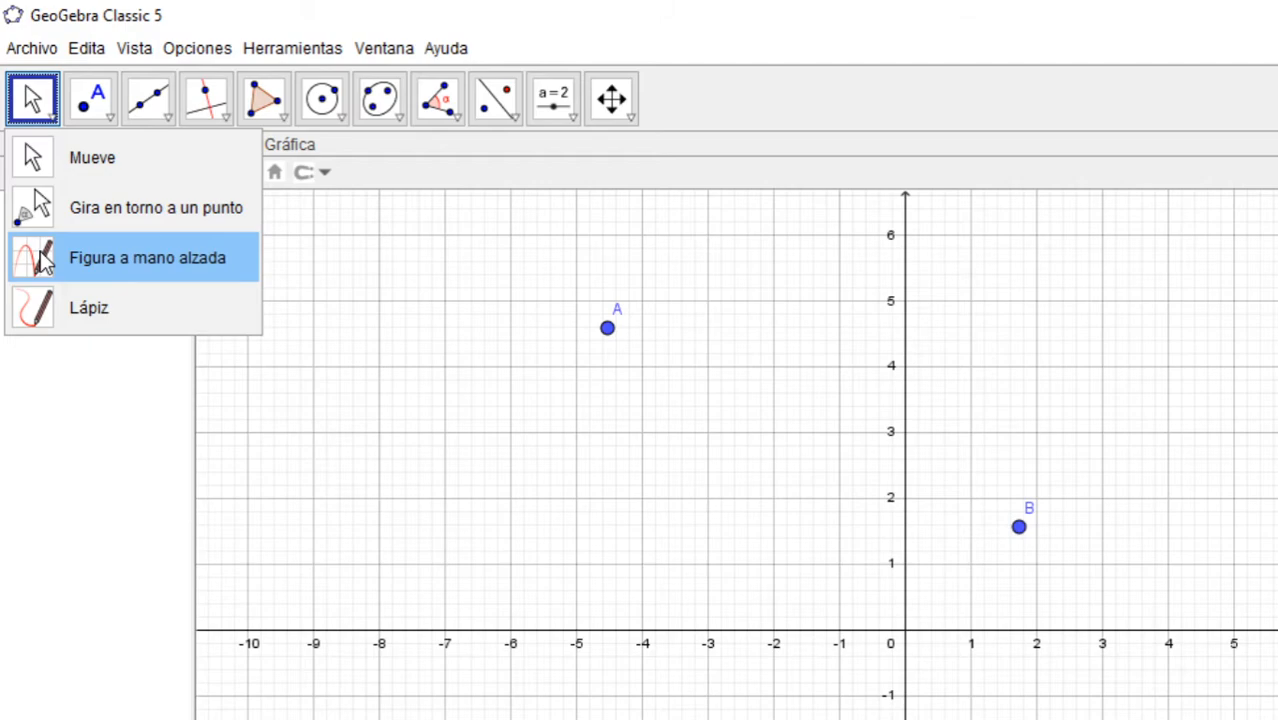
{"action": "left_click", "coordinate": [38, 313]}
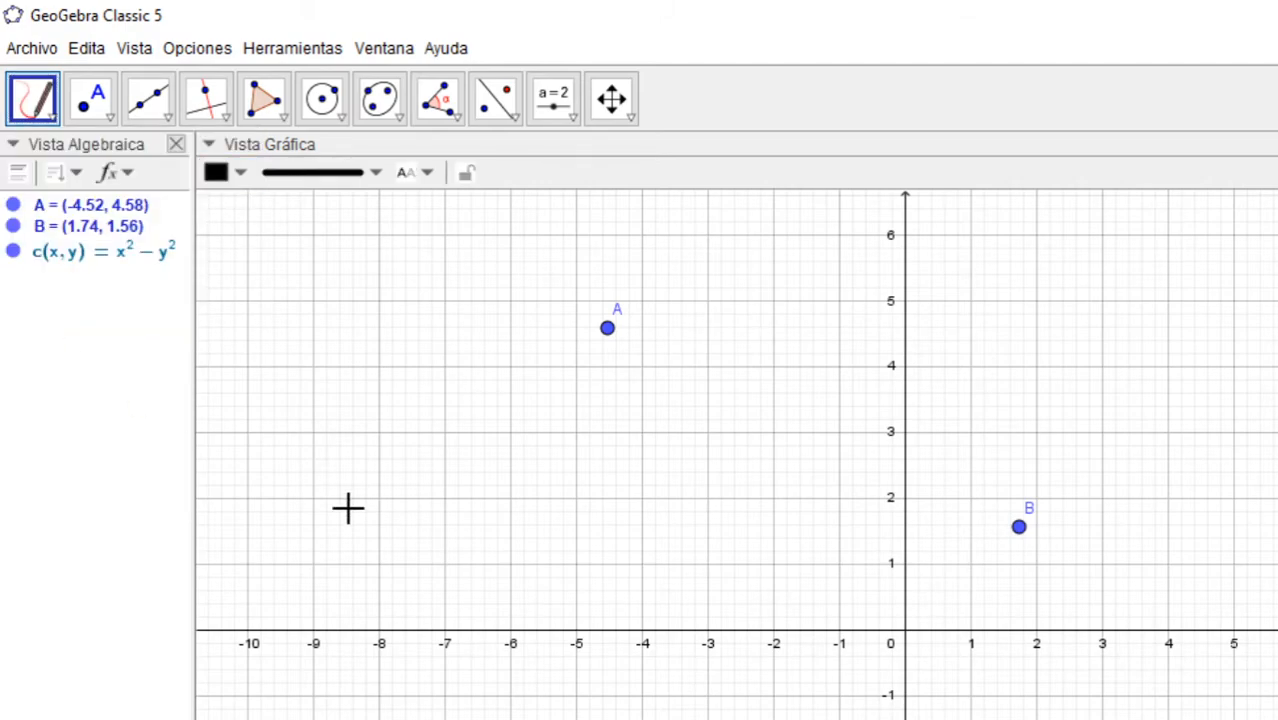
{"action": "mouse_move", "coordinate": [391, 331]}
{"action": "left_mouse_down"}
{"action": "mouse_move", "coordinate": [391, 660]}
{"action": "mouse_move", "coordinate": [1226, 632]}
{"action": "mouse_move", "coordinate": [1244, 316]}
{"action": "mouse_move", "coordinate": [1228, 288]}
{"action": "mouse_move", "coordinate": [614, 243]}
{"action": "mouse_move", "coordinate": [431, 290]}
{"action": "mouse_move", "coordinate": [396, 343]}
{"action": "mouse_move", "coordinate": [383, 338]}
{"action": "mouse_move", "coordinate": [398, 330]}
{"action": "left_mouse_up"}
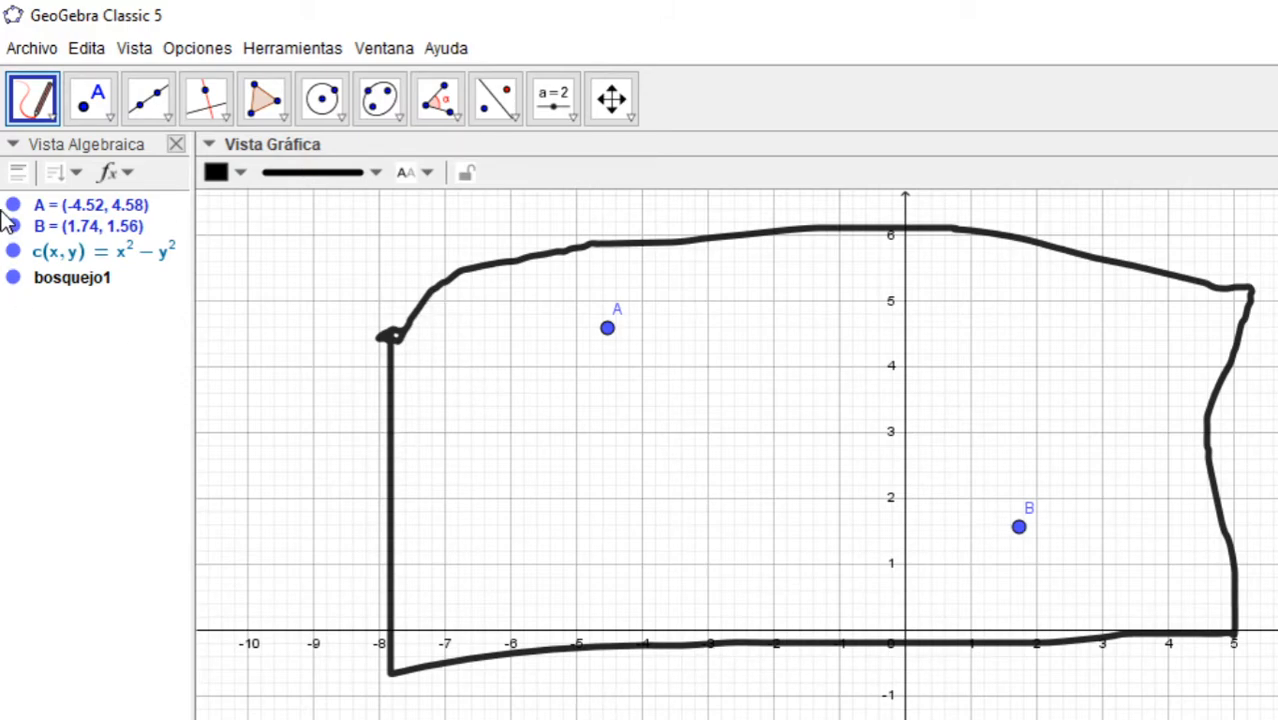
Place a point on the freehand outline's lower edge at about (-4.24, -0.25) and start its animation
{"action": "left_click", "coordinate": [89, 102]}
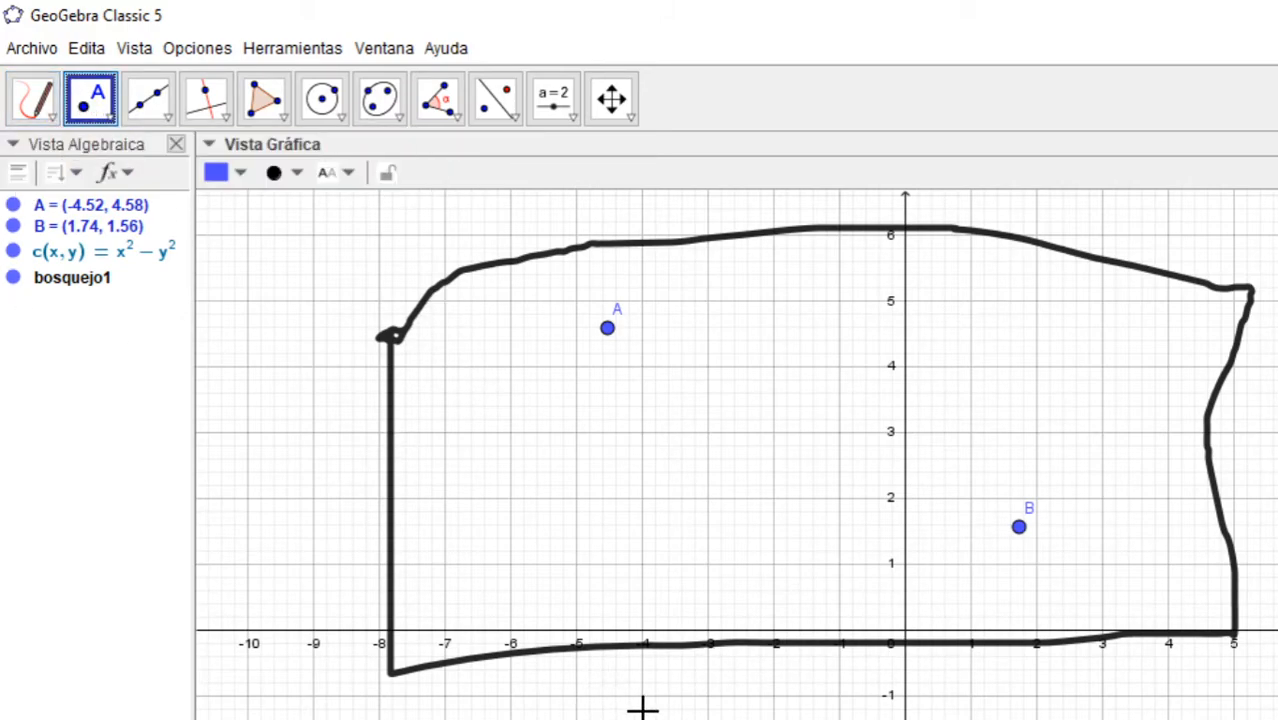
{"action": "left_click", "coordinate": [626, 646]}
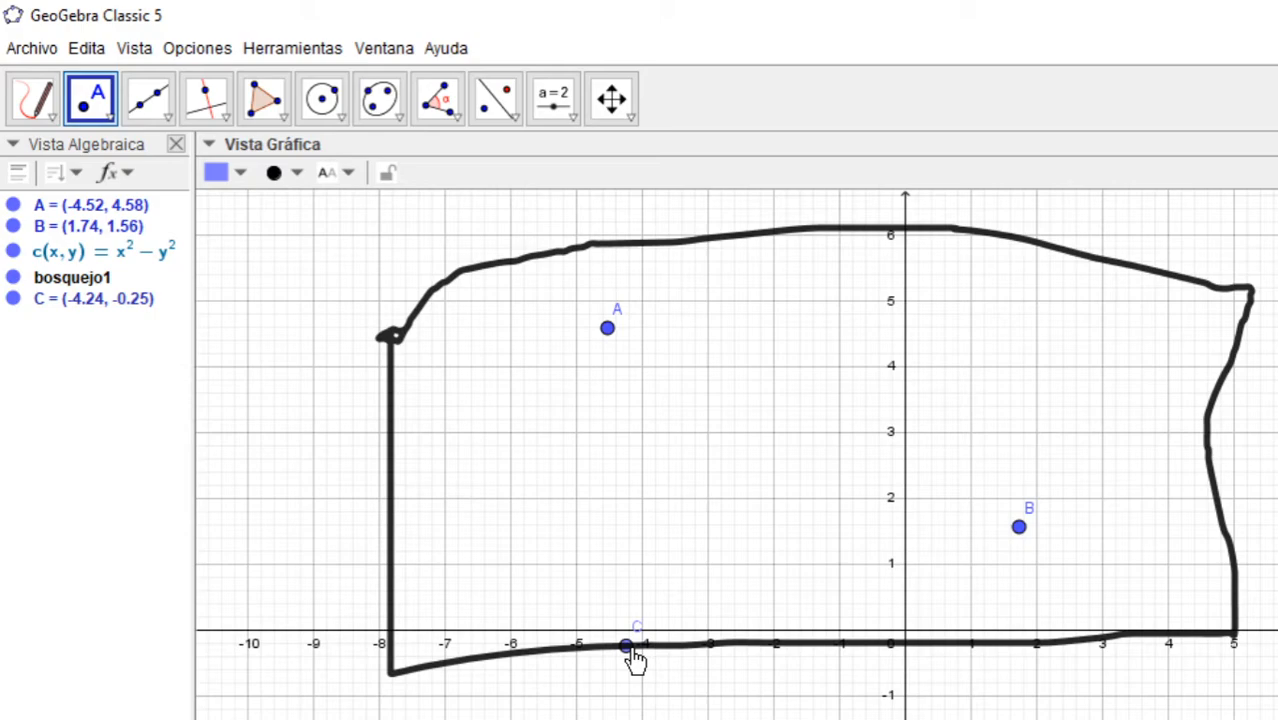
{"action": "right_click", "coordinate": [630, 655]}
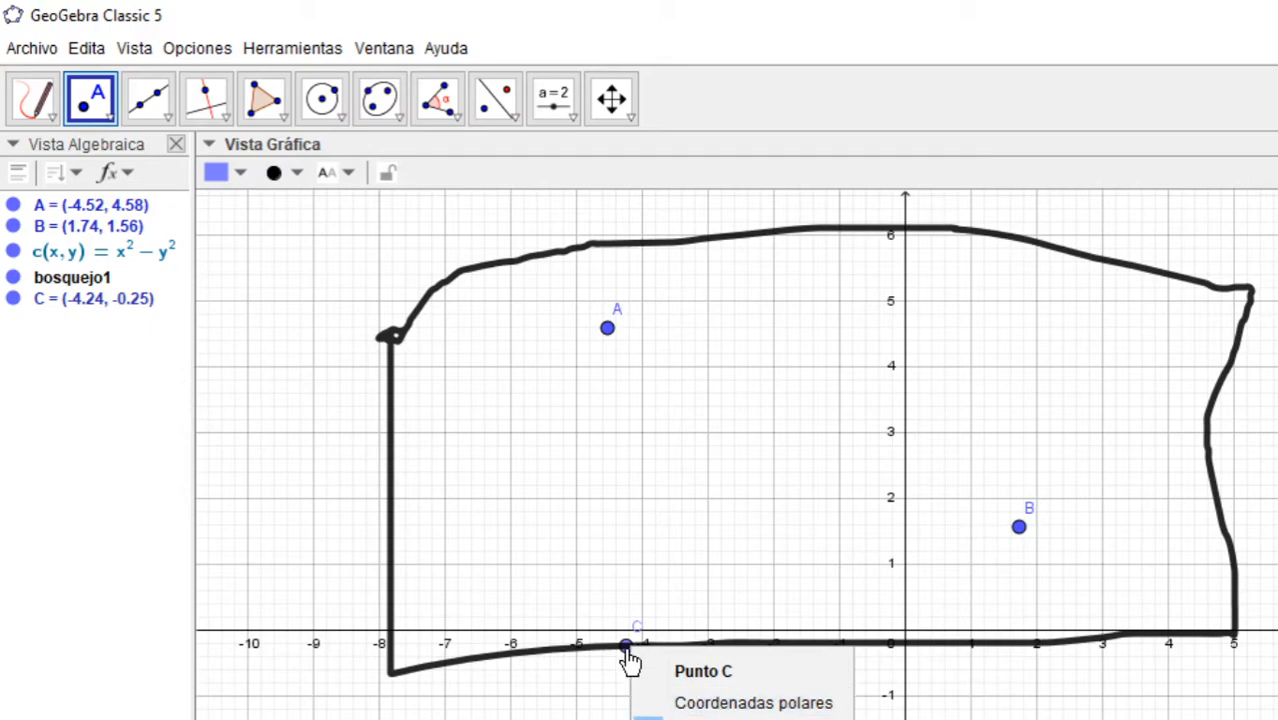
{"action": "left_click", "coordinate": [740, 718]}
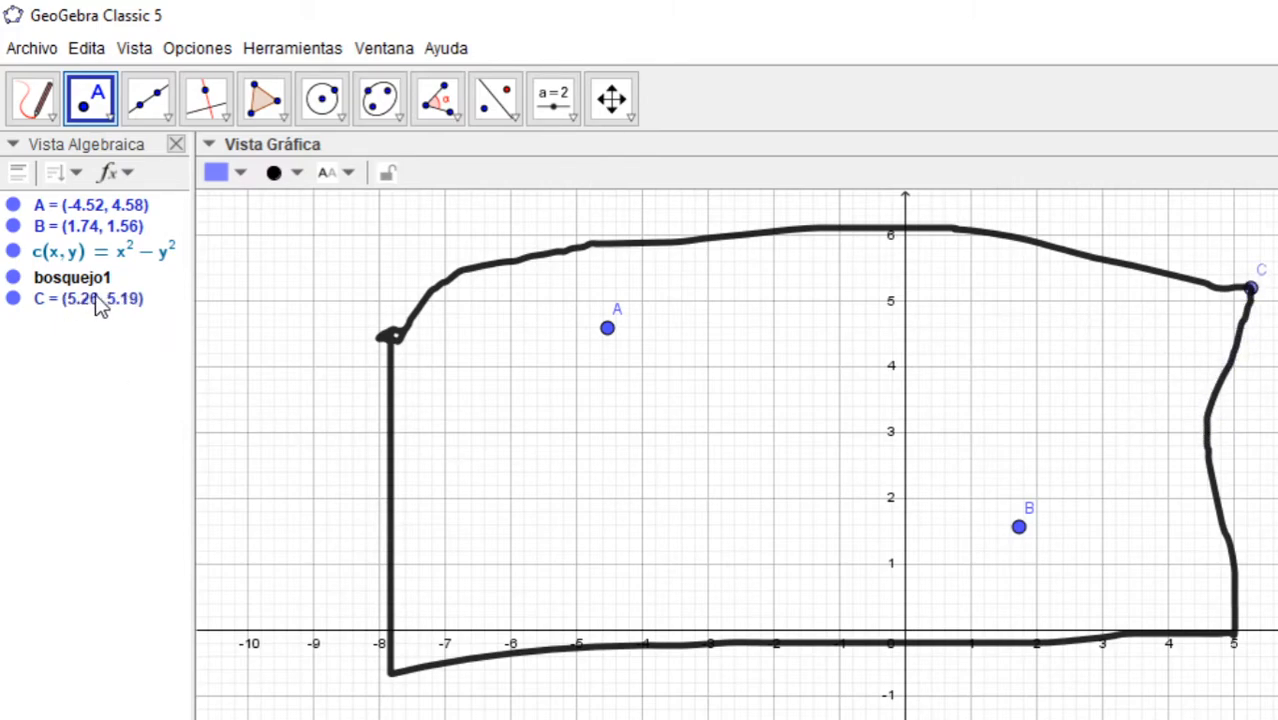
Stop the animation of point C on the freehand outline
{"action": "right_click", "coordinate": [17, 305]}
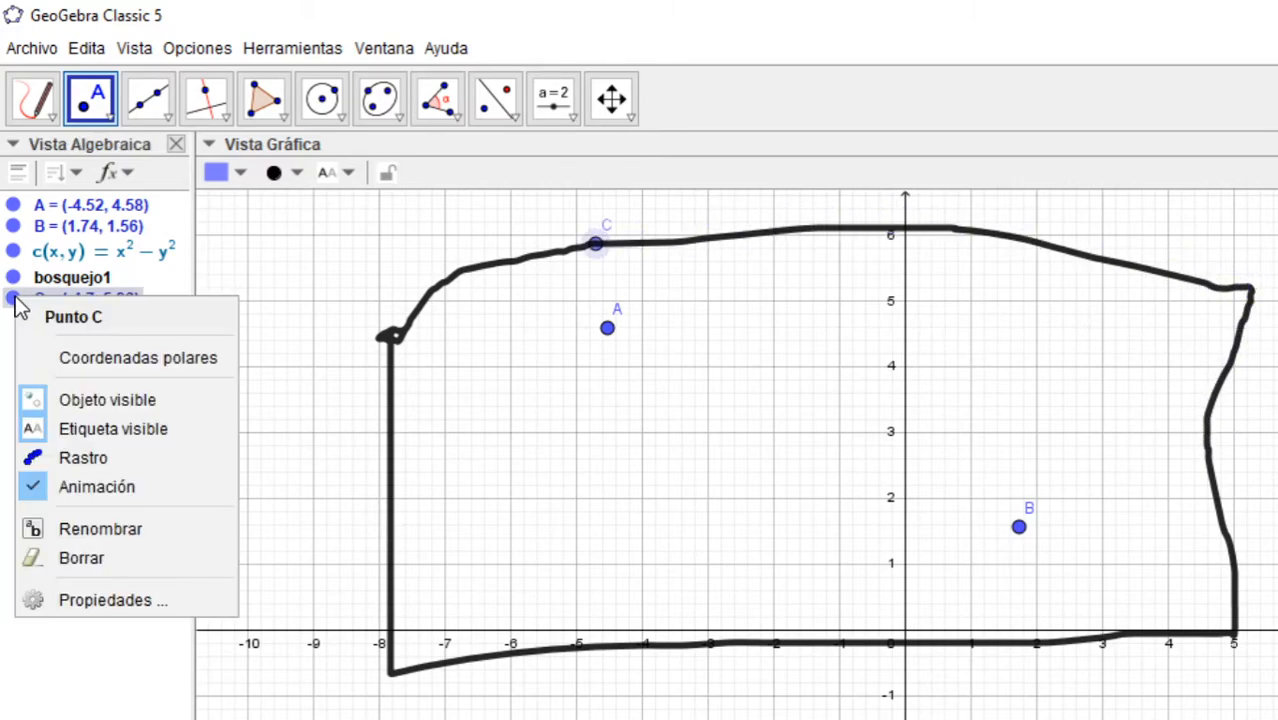
{"action": "left_click", "coordinate": [99, 487]}
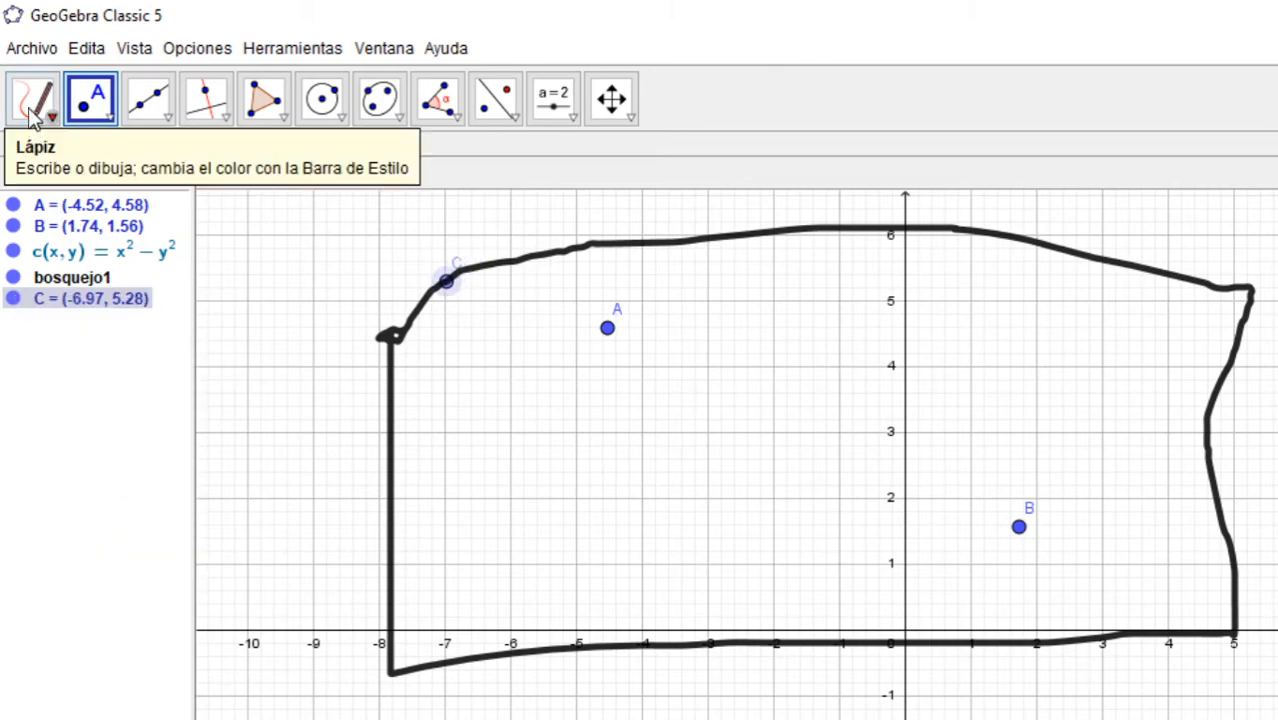
Construct the midpoint between points A and B with the Medio o Centro tool
{"action": "left_click", "coordinate": [110, 118]}
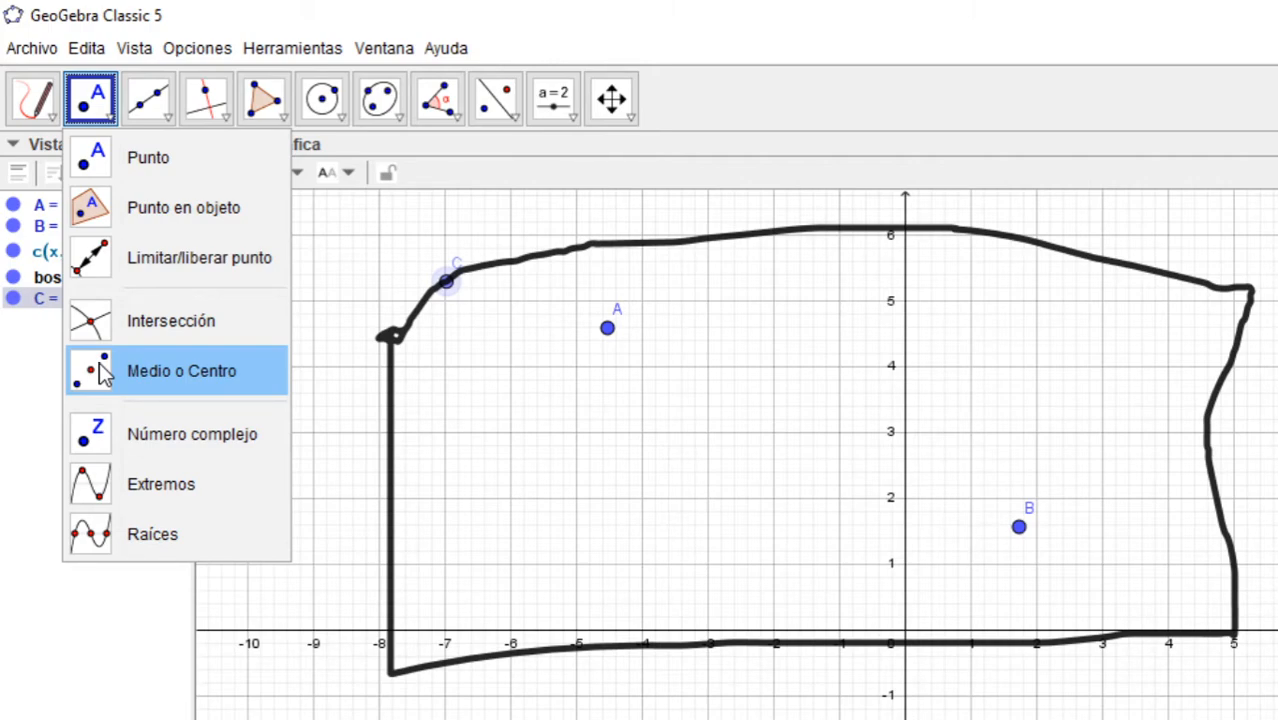
{"action": "left_click", "coordinate": [101, 372]}
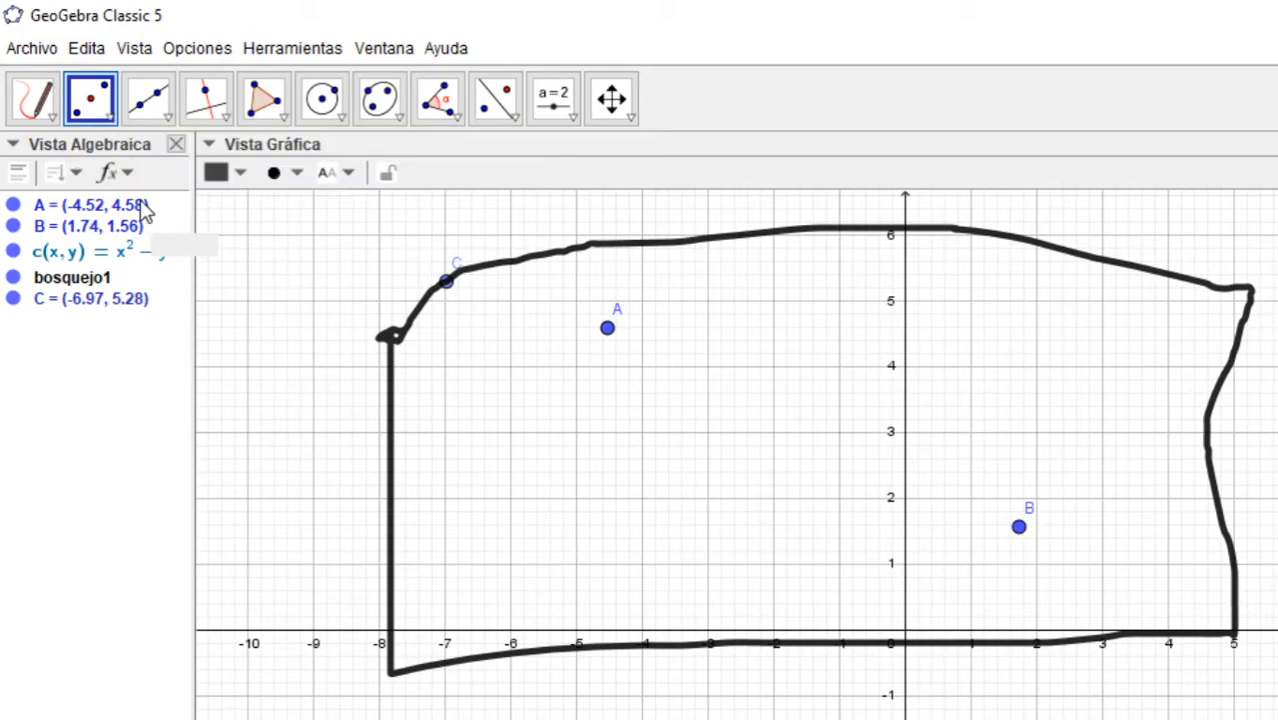
{"action": "left_click", "coordinate": [607, 330]}
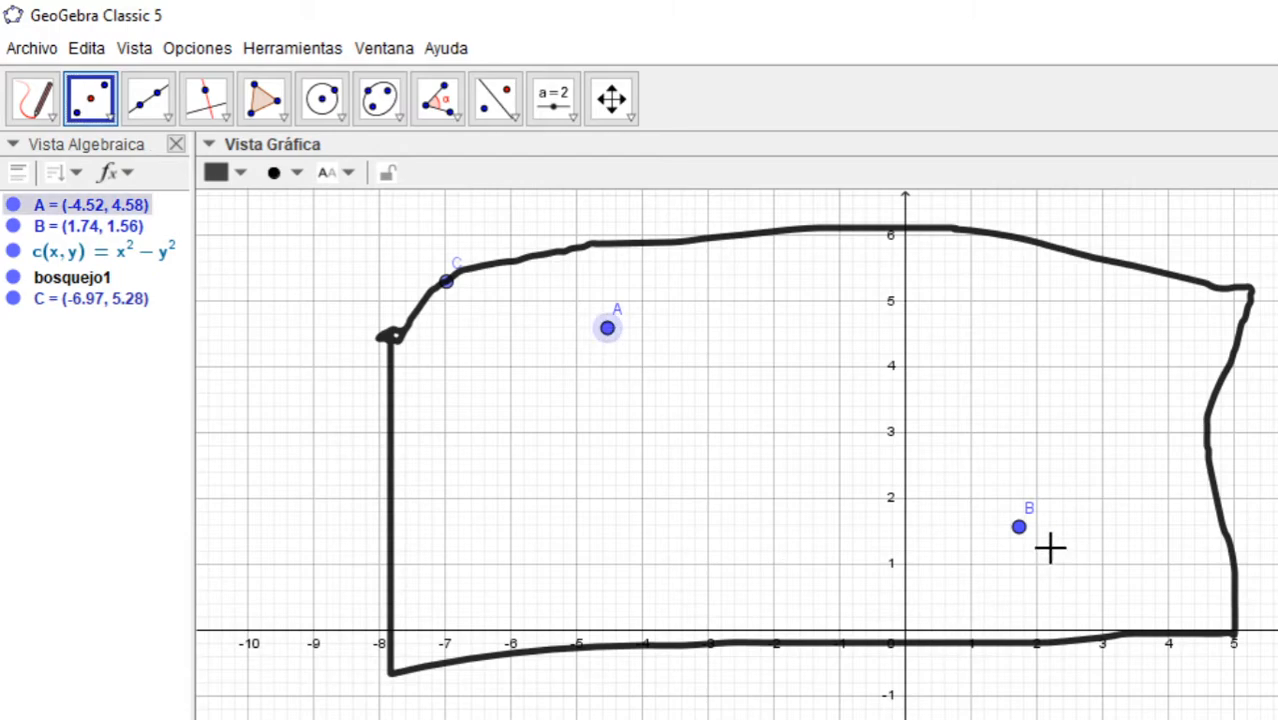
{"action": "left_click", "coordinate": [1022, 530]}
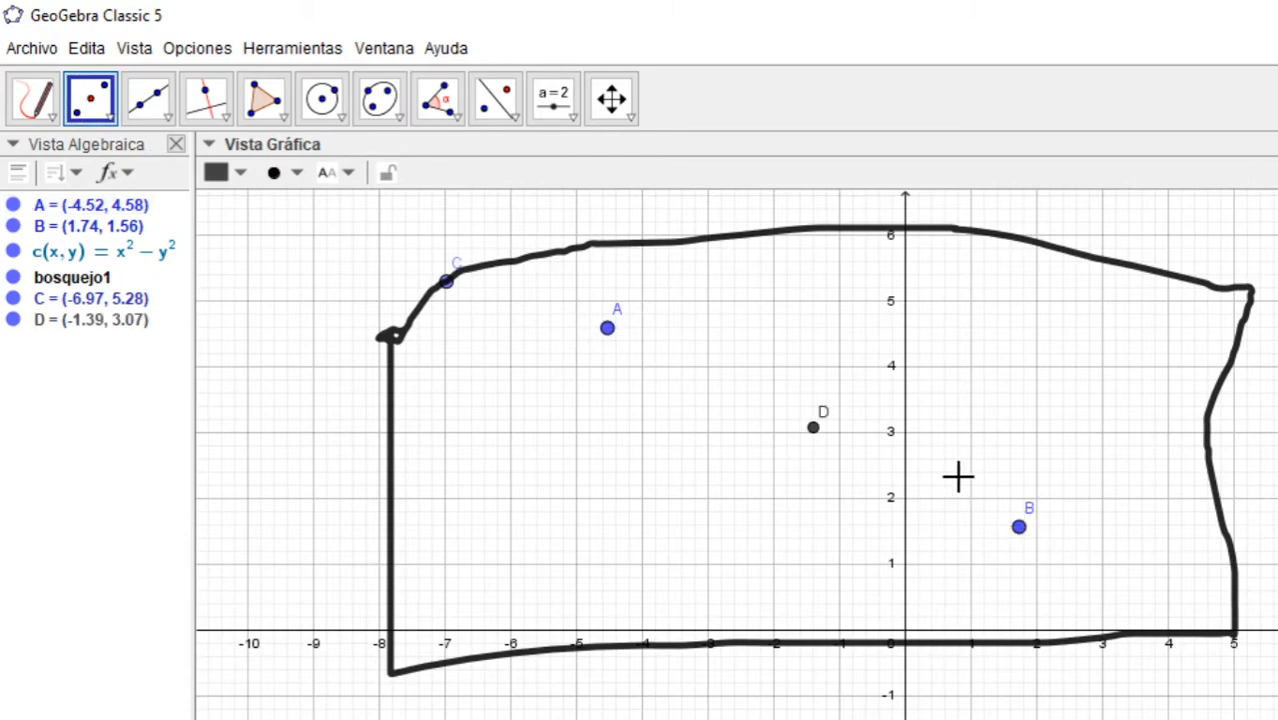
Select all objects in the construction and delete them, including the freehand outline, the function and the points
{"action": "left_click", "coordinate": [109, 117]}
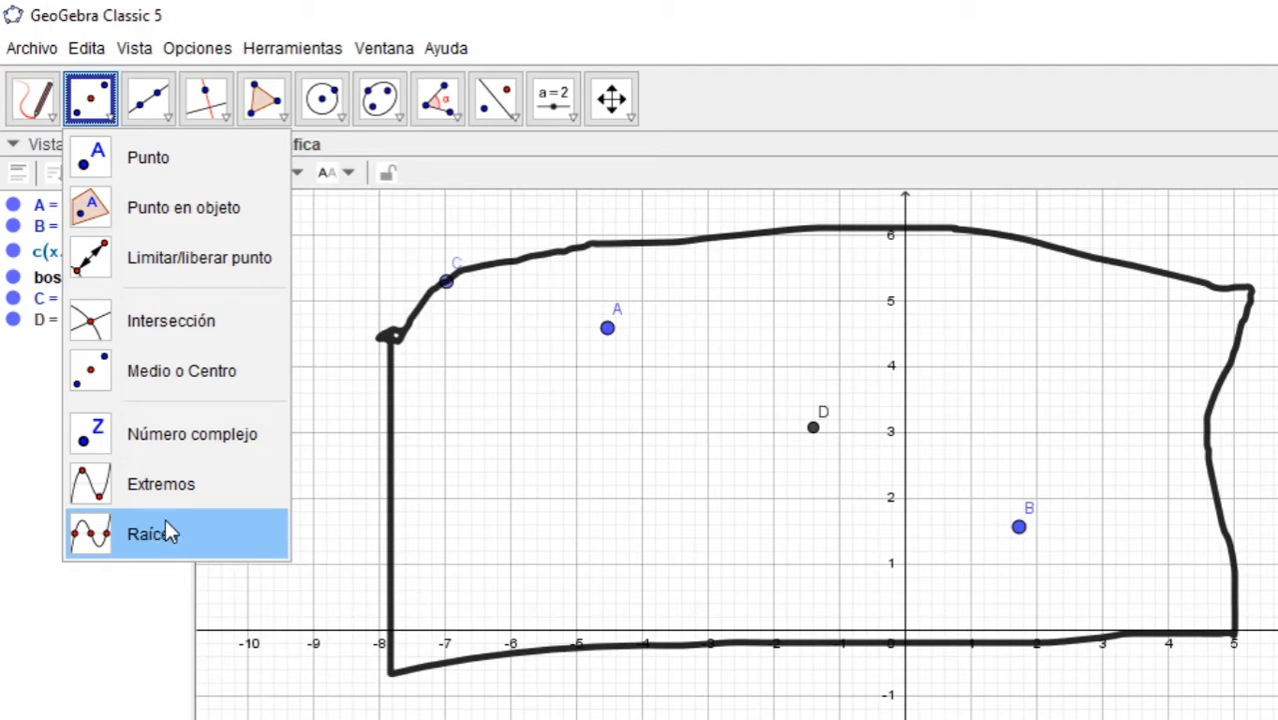
{"action": "mouse_move", "coordinate": [165, 118]}
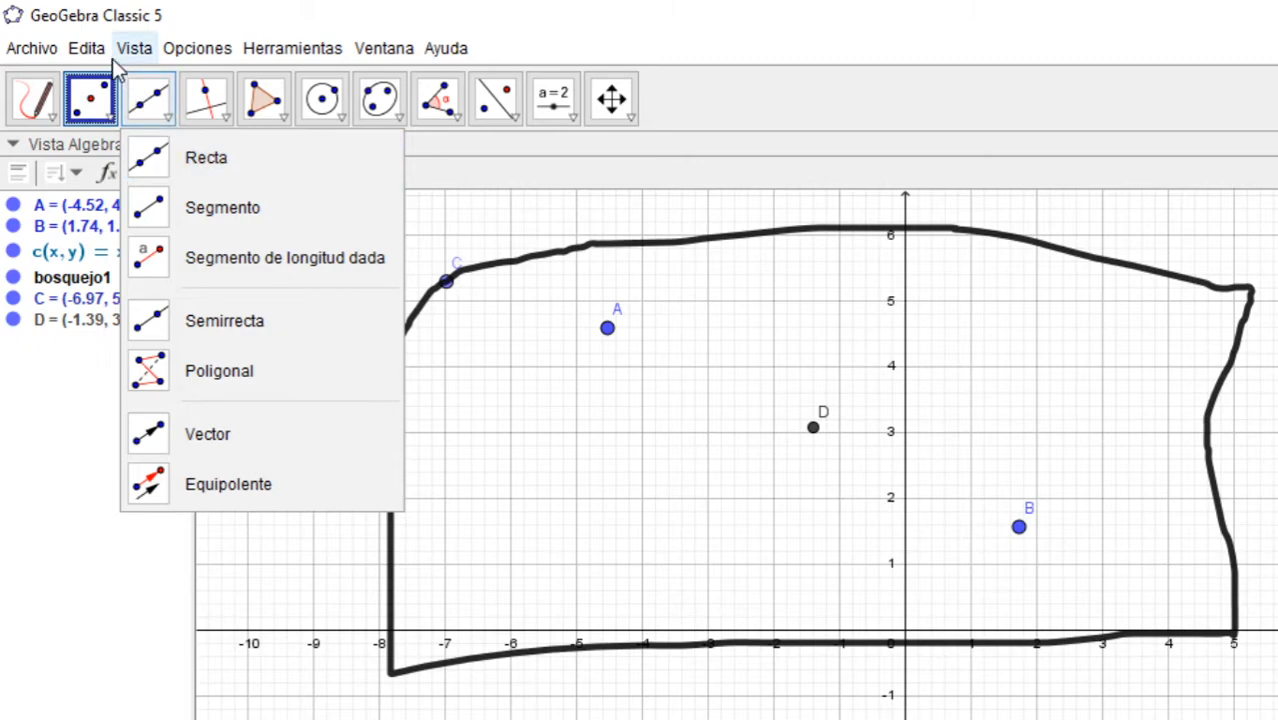
{"action": "left_click", "coordinate": [82, 50]}
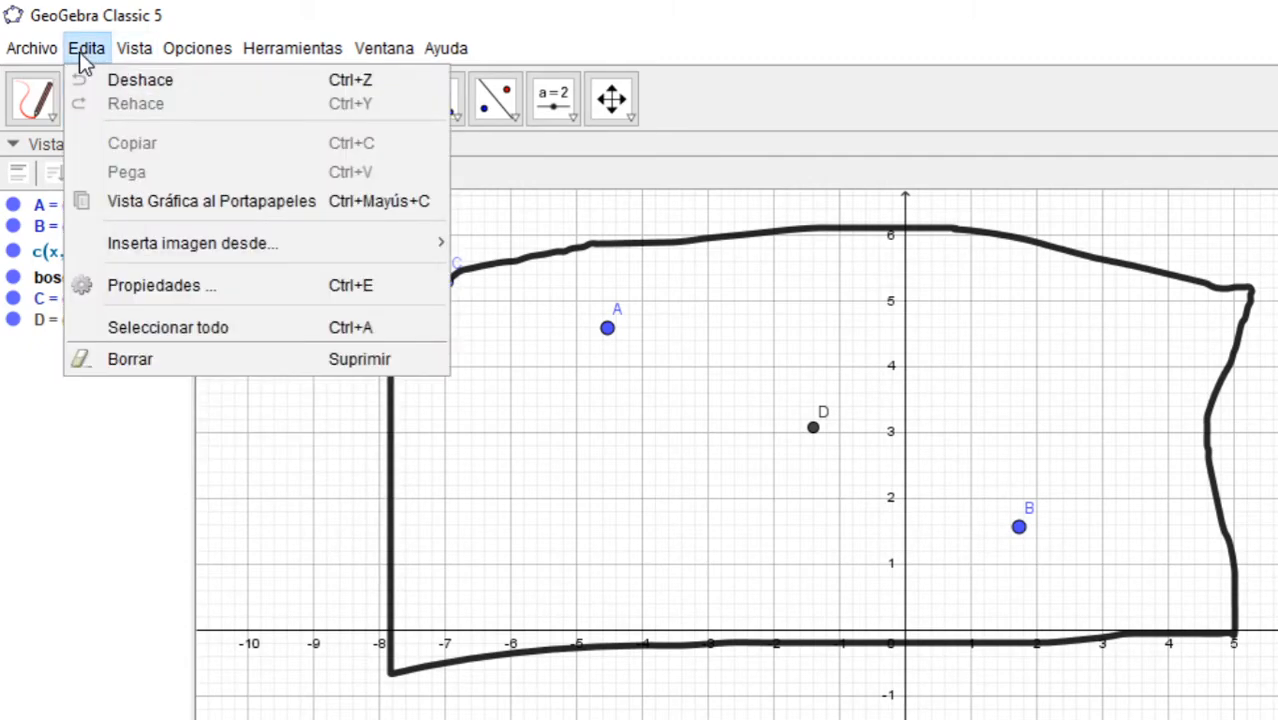
{"action": "left_click", "coordinate": [136, 334]}
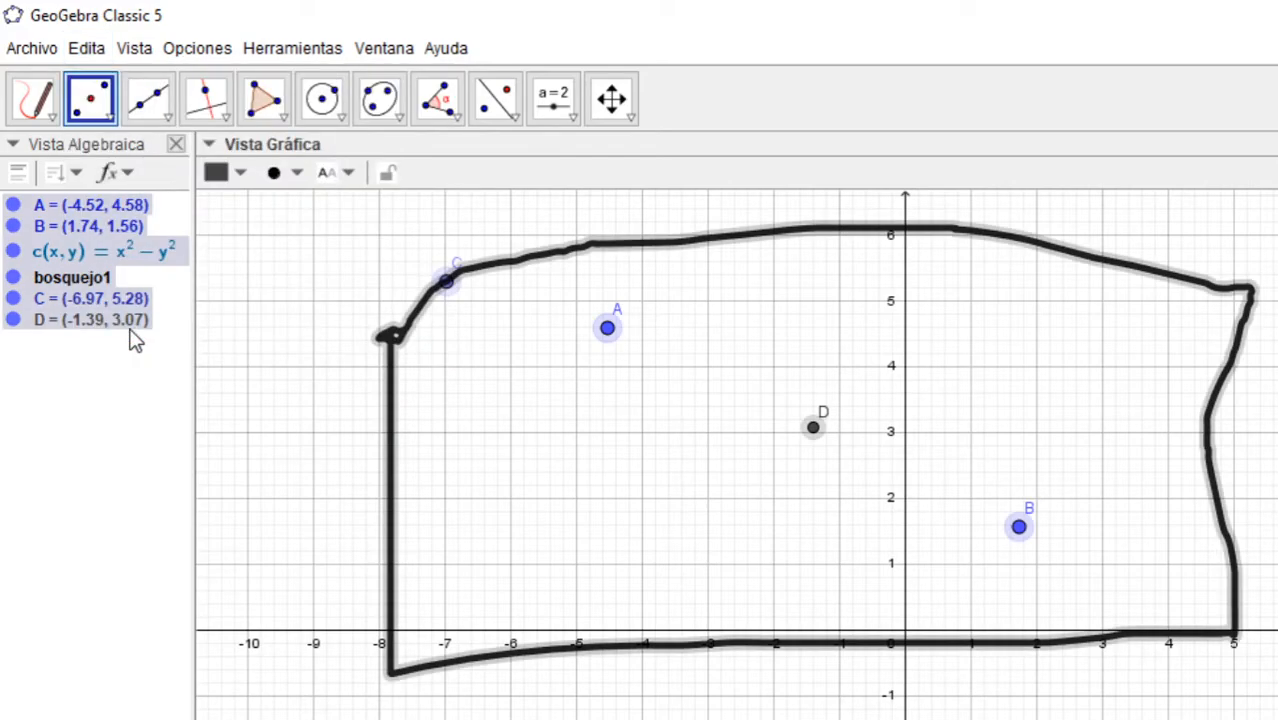
{"action": "key", "text": "Delete"}
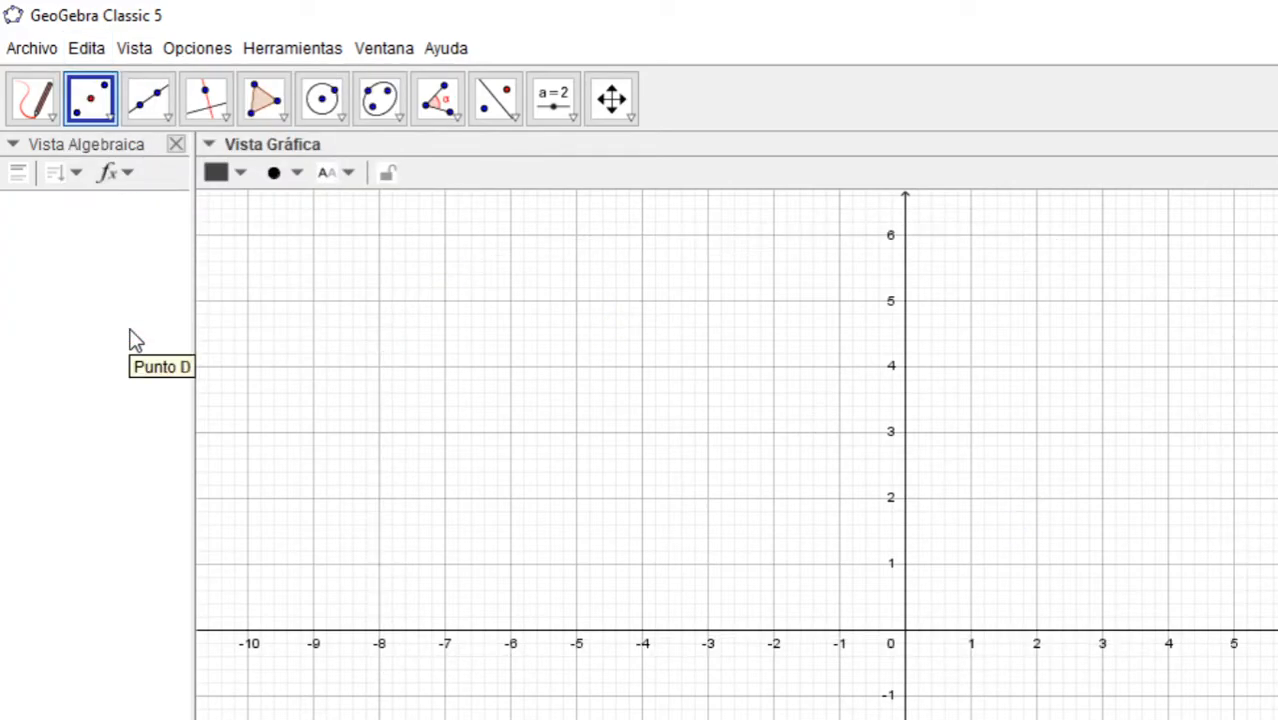
{"action": "left_click", "coordinate": [167, 118]}
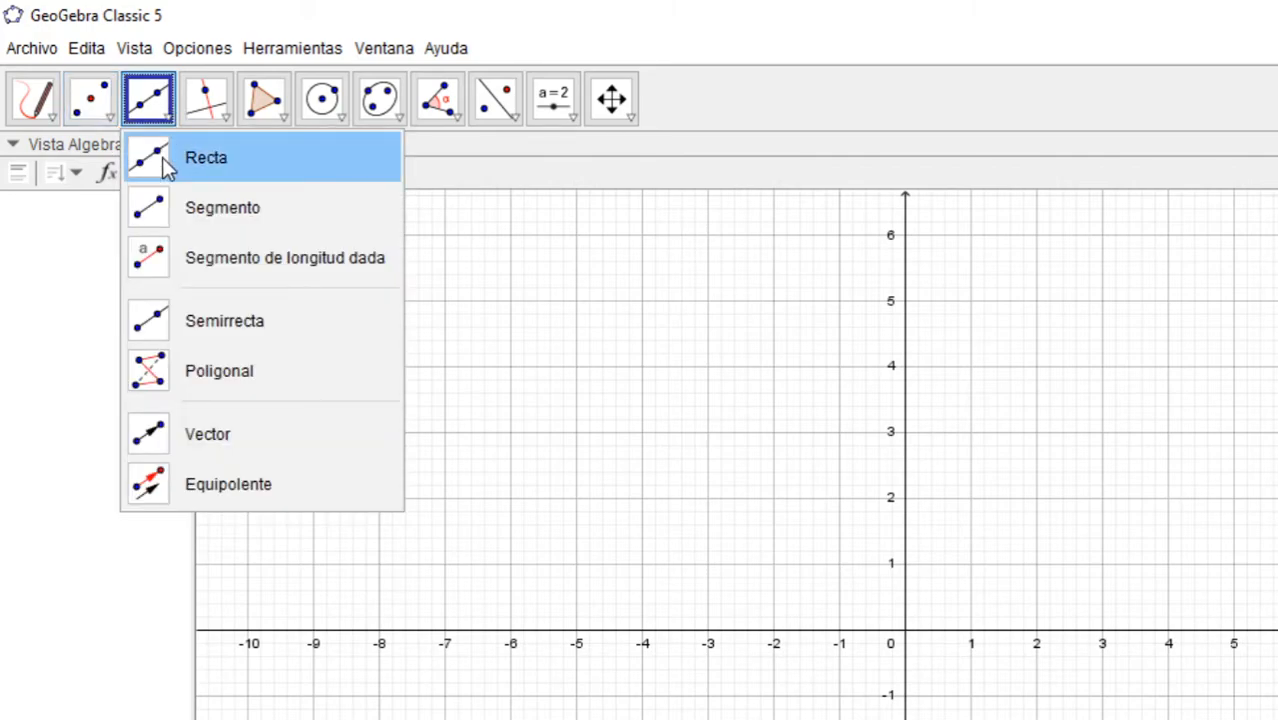
{"action": "left_click", "coordinate": [163, 95]}
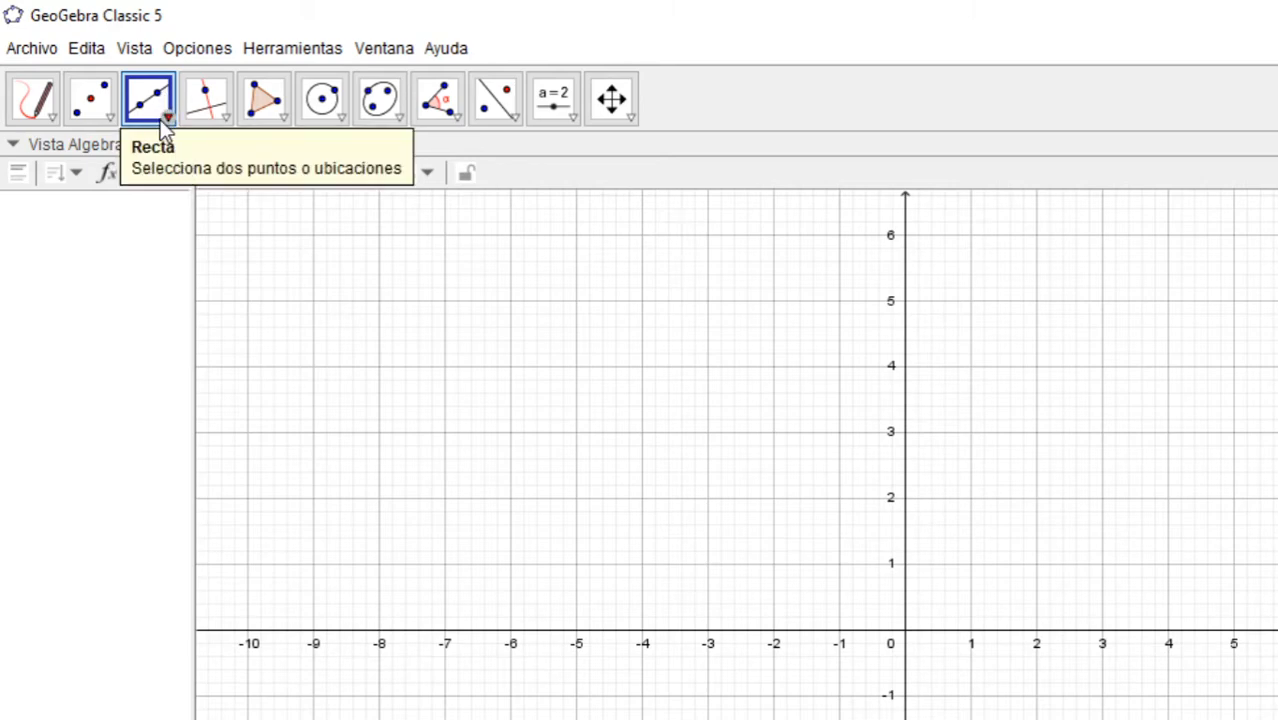
{"action": "left_click", "coordinate": [163, 118]}
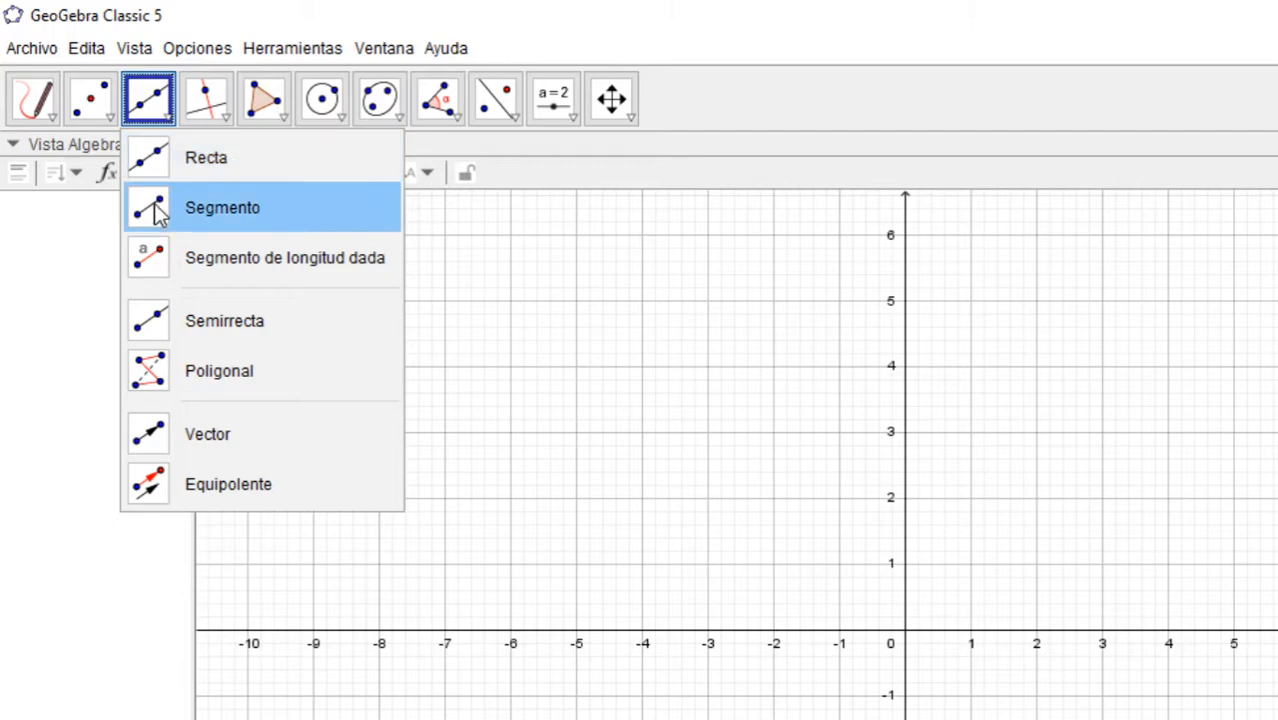
{"action": "left_click", "coordinate": [155, 210]}
{"action": "left_click", "coordinate": [166, 119]}
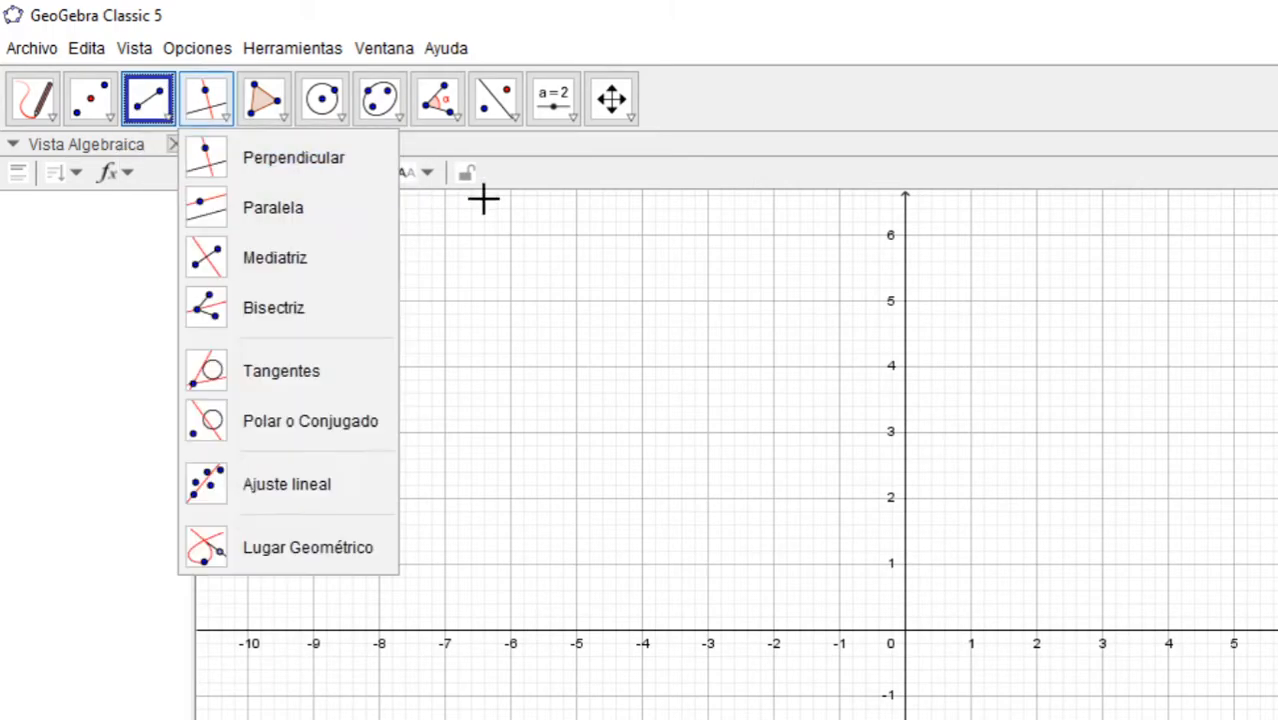
{"action": "left_click", "coordinate": [717, 103]}
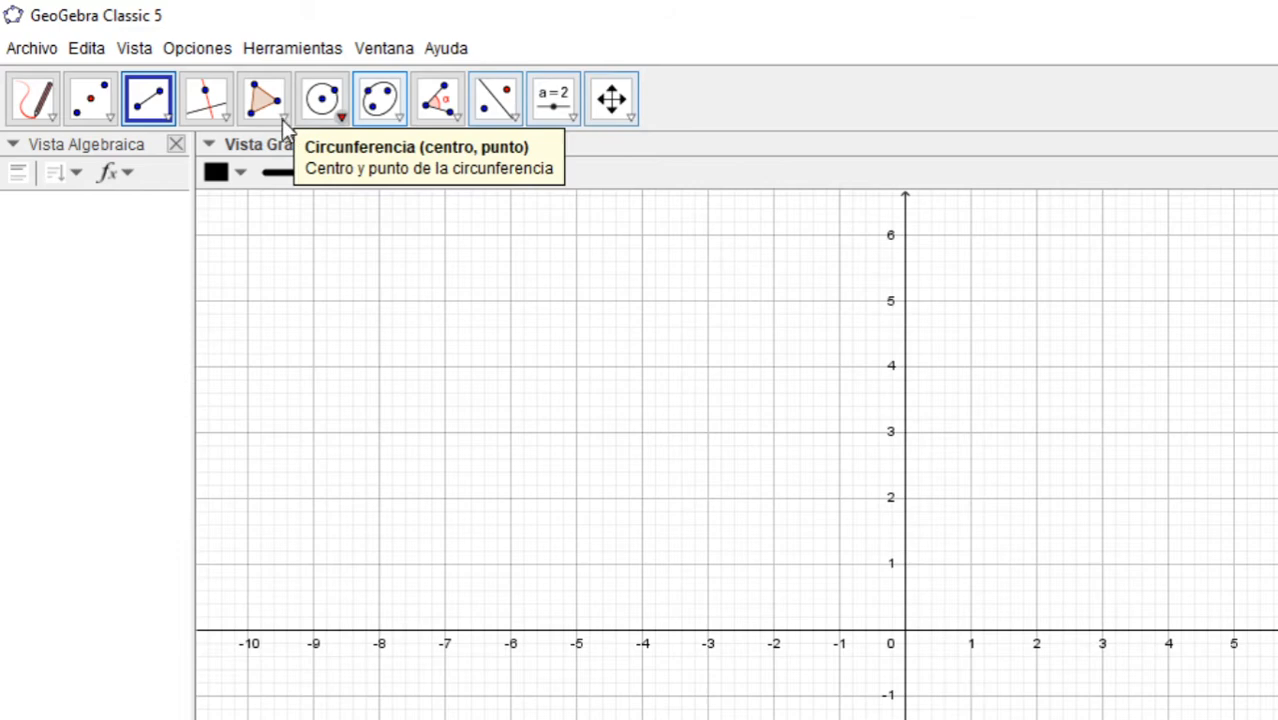
Create a segment of given length 6 starting from a new point at about (-4.7, 2.12)
{"action": "left_click", "coordinate": [173, 114]}
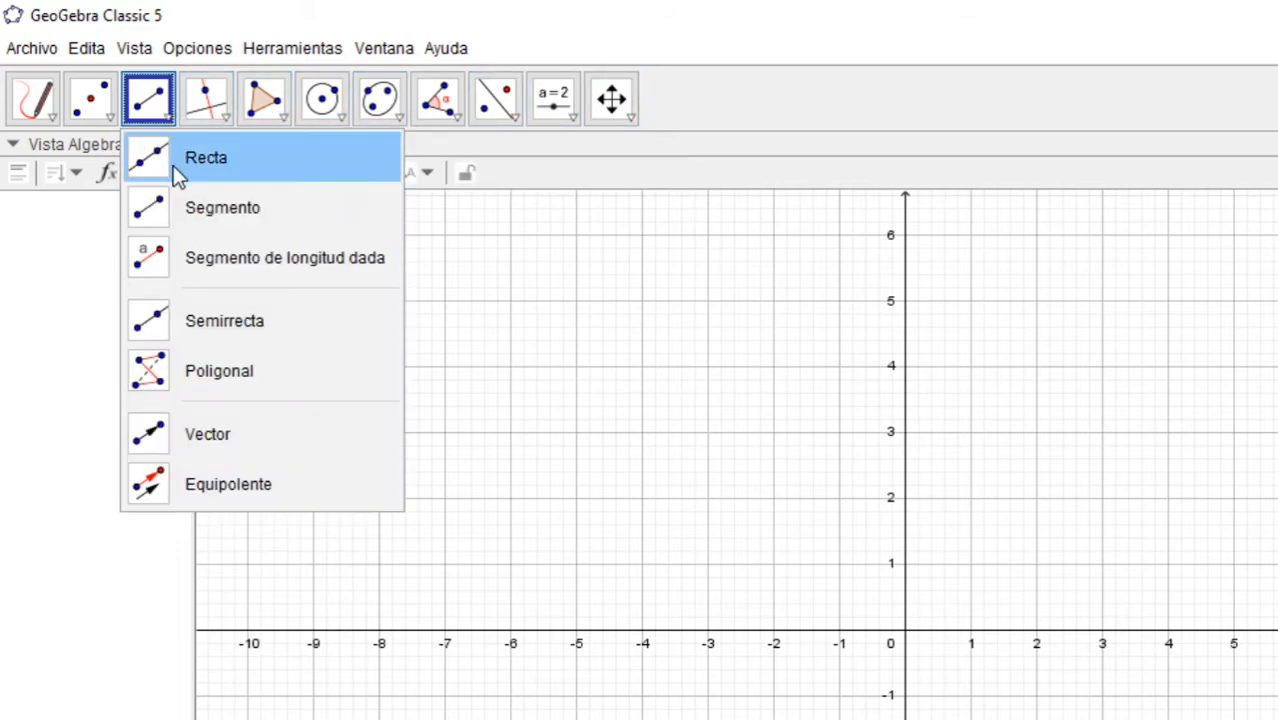
{"action": "left_click", "coordinate": [151, 271]}
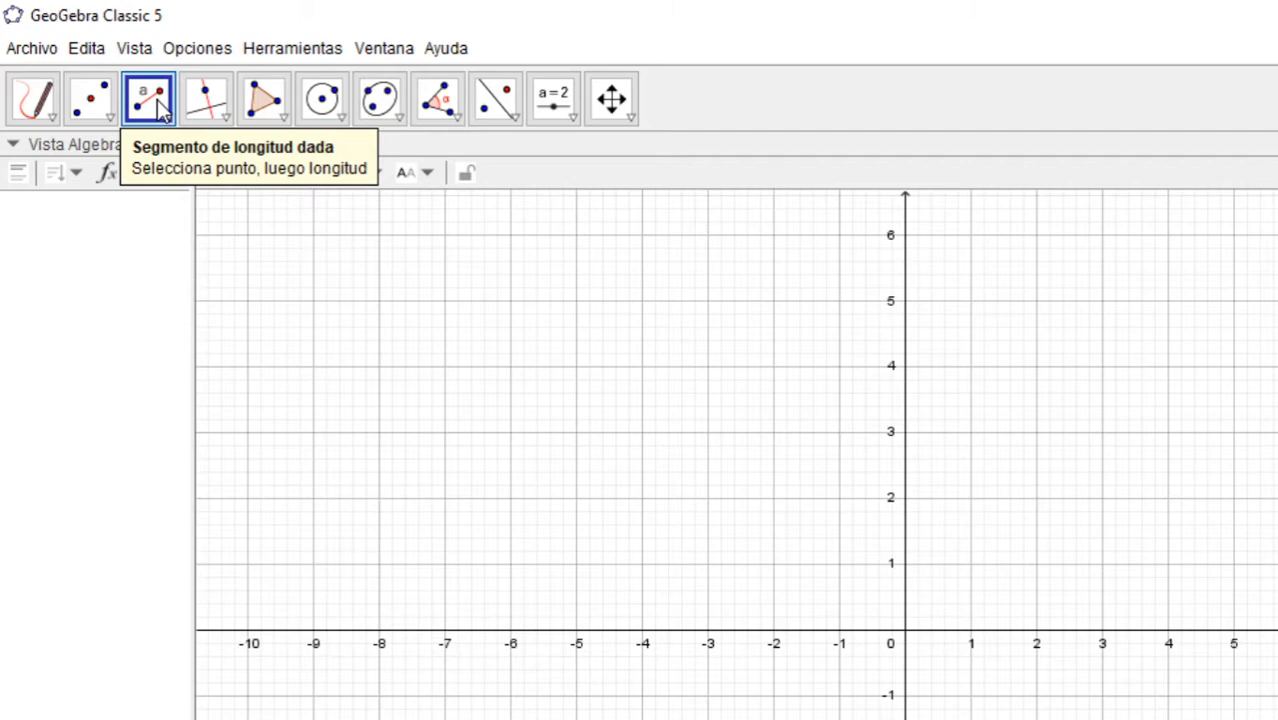
{"action": "left_click", "coordinate": [597, 489]}
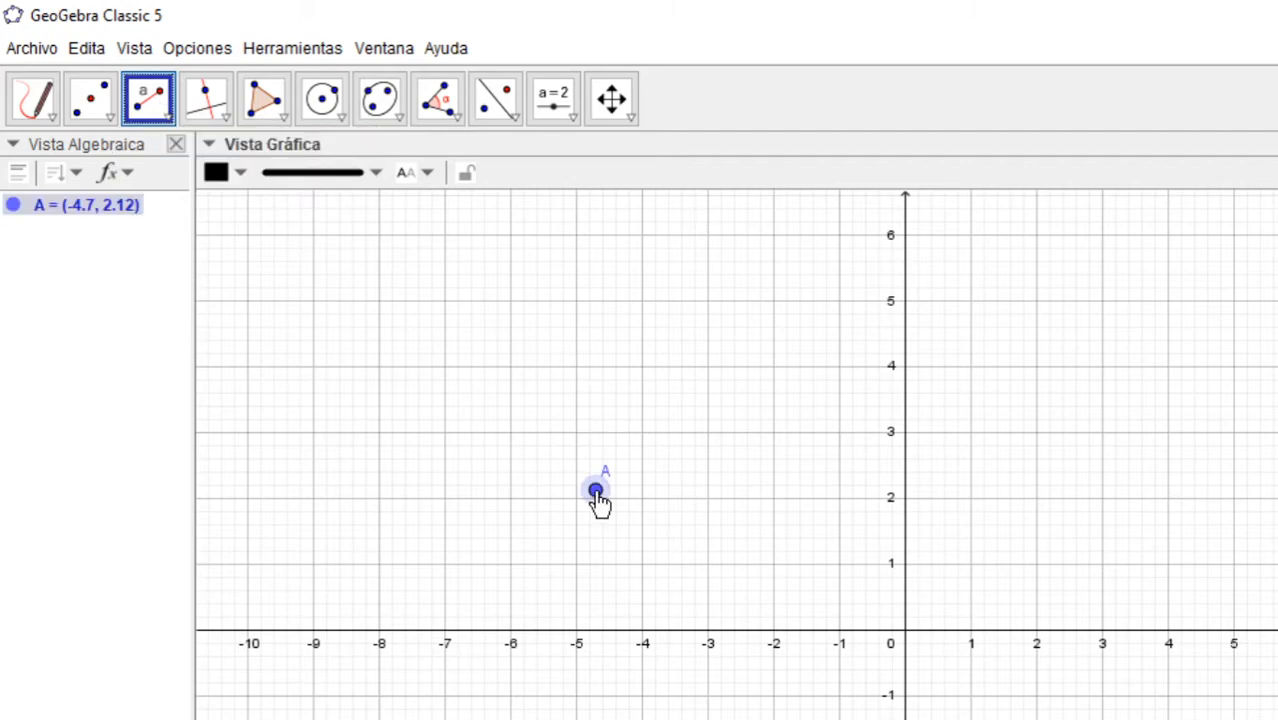
{"action": "type", "text": "6"}
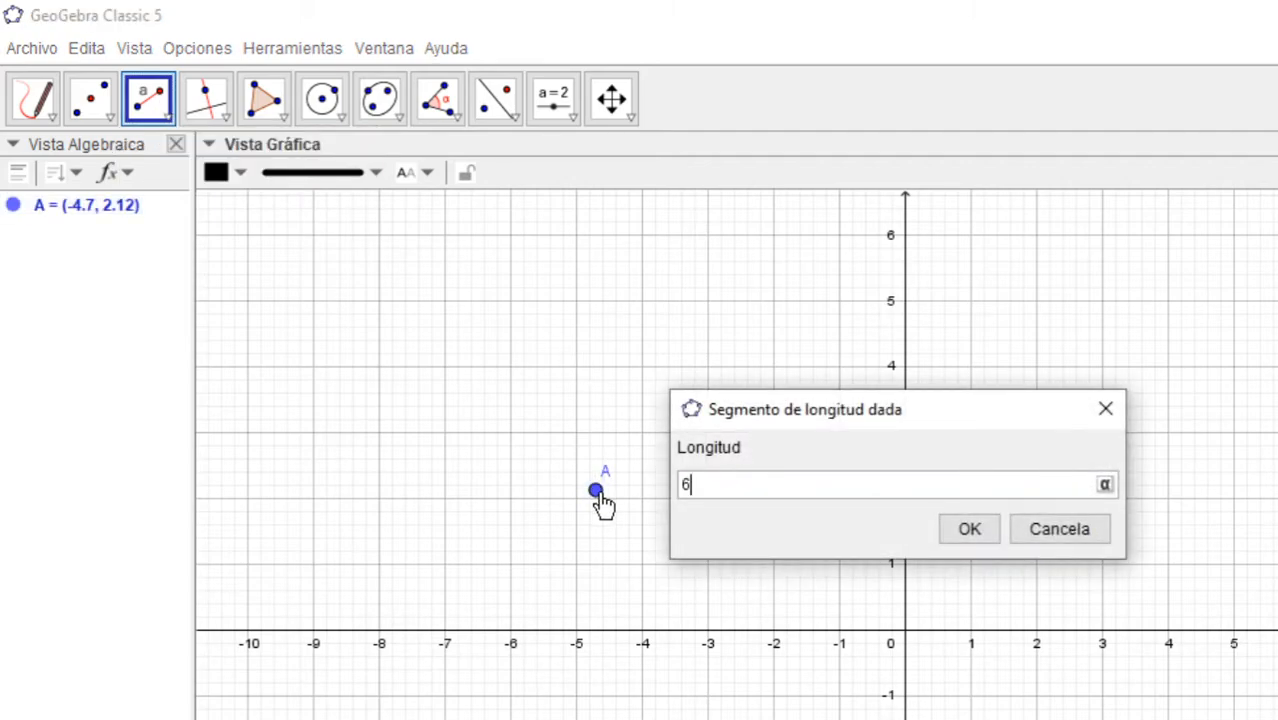
{"action": "key", "text": "Return"}
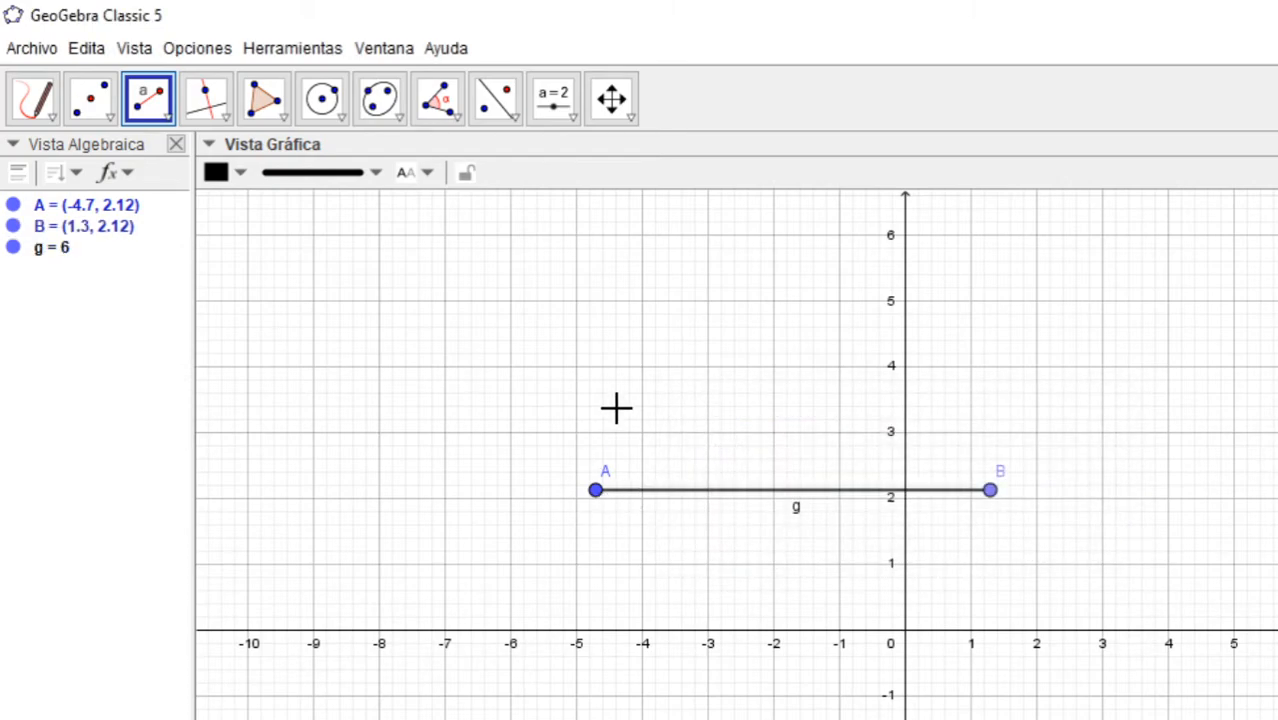
Draw a polyline through about (-4.36, 4.76), (-7.04, 1.5), (-6, -2), (2.8, -1), (3.26, 3.88) and (-6.62, 4.1), ending it on the first vertex
{"action": "left_click", "coordinate": [166, 117]}
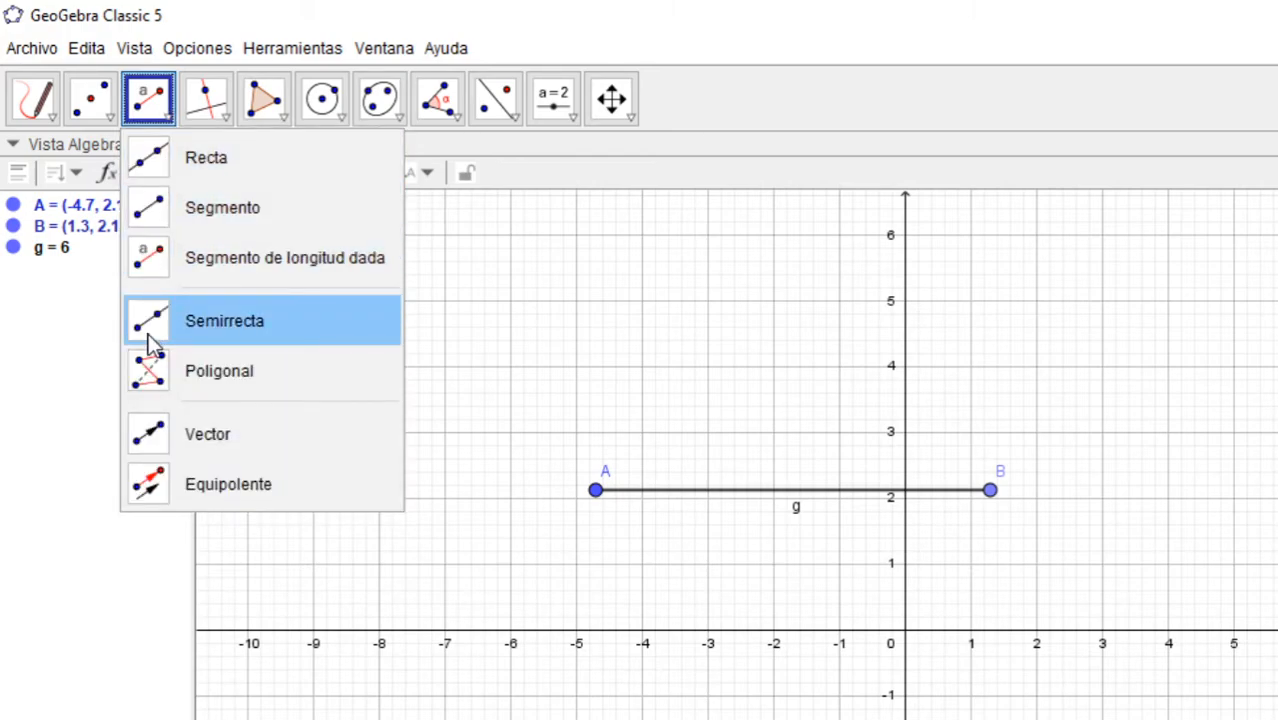
{"action": "left_click", "coordinate": [157, 388]}
{"action": "left_click", "coordinate": [617, 316]}
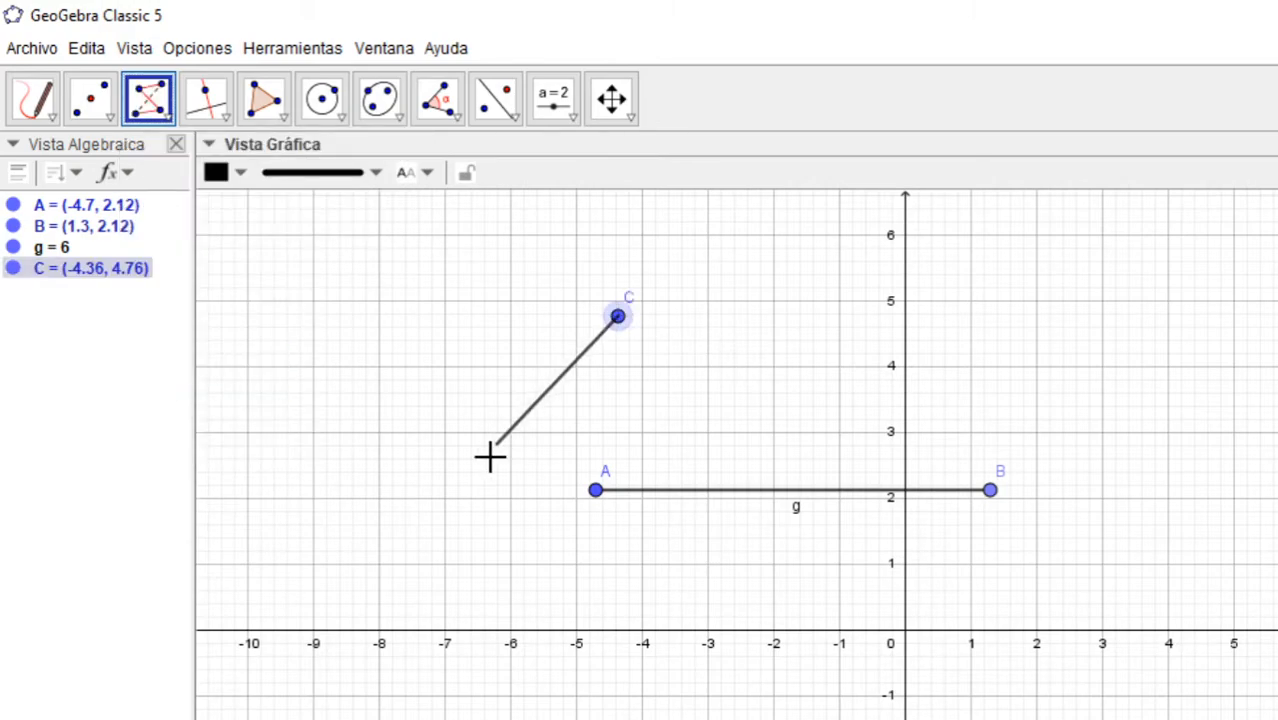
{"action": "left_click", "coordinate": [442, 530]}
{"action": "left_click", "coordinate": [511, 719]}
{"action": "left_click", "coordinate": [1088, 695]}
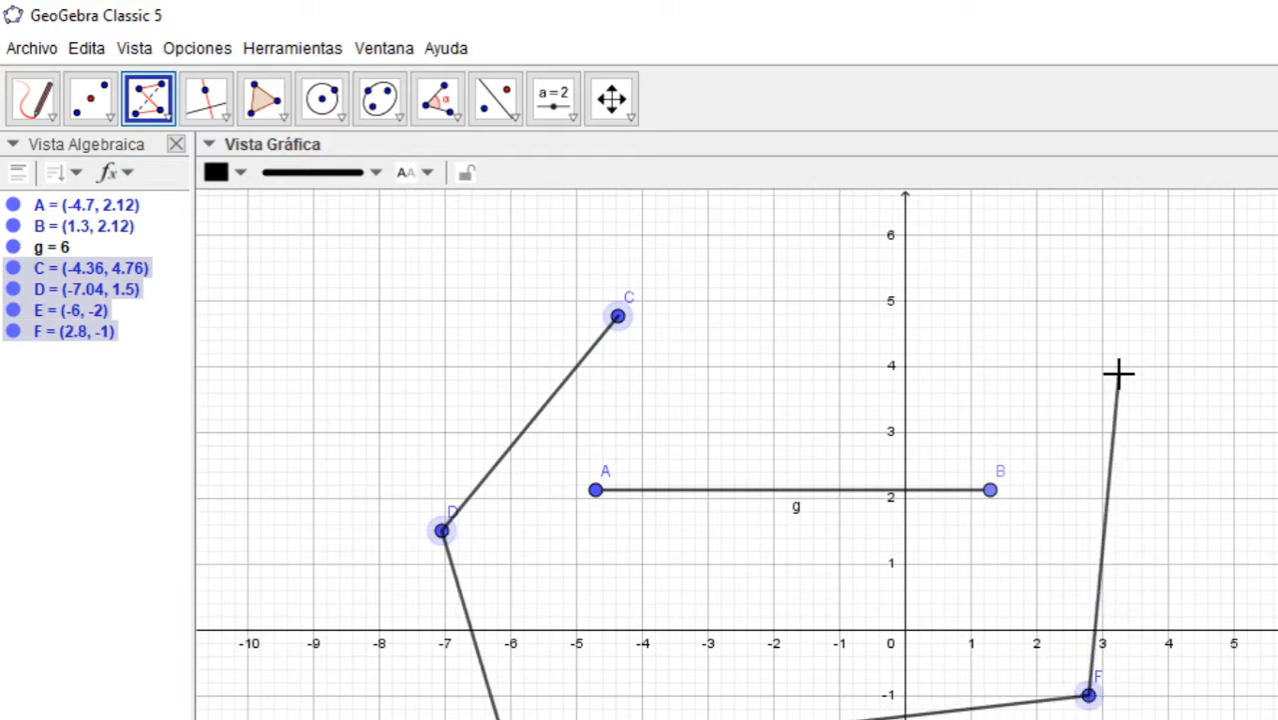
{"action": "left_click", "coordinate": [1118, 374]}
{"action": "left_click", "coordinate": [469, 359]}
{"action": "left_click", "coordinate": [618, 316]}
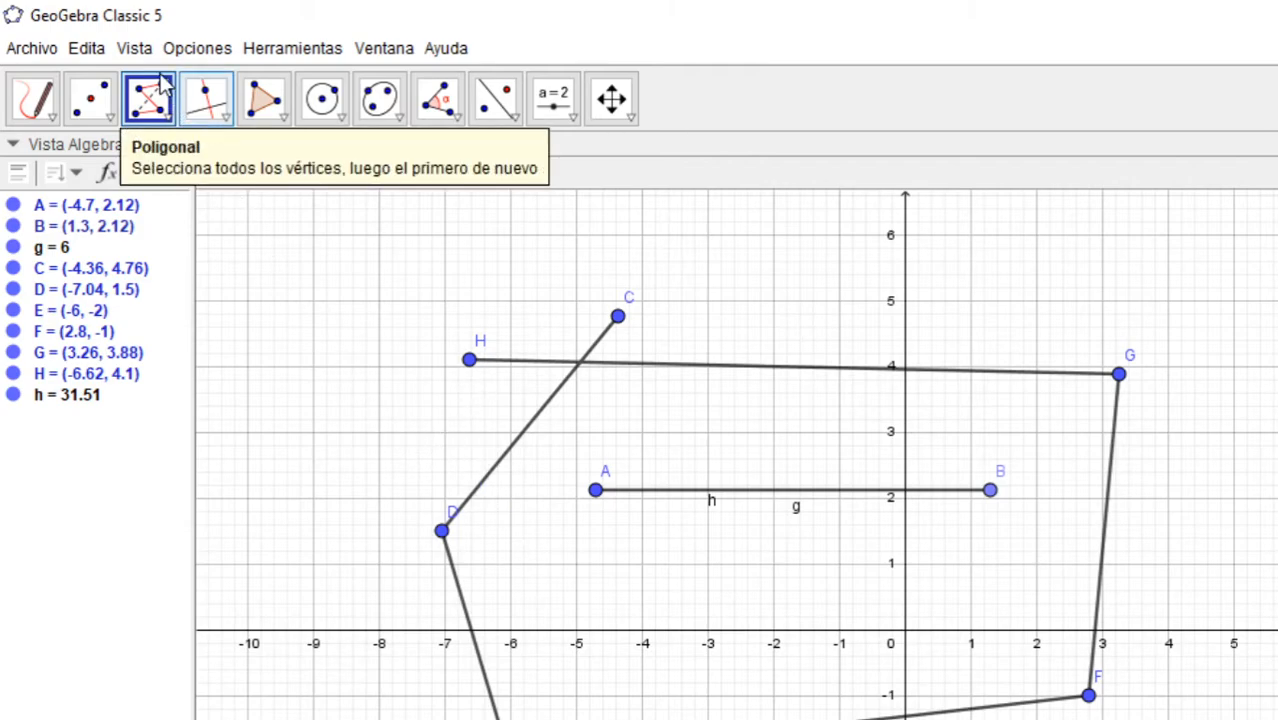
{"action": "left_click", "coordinate": [136, 48]}
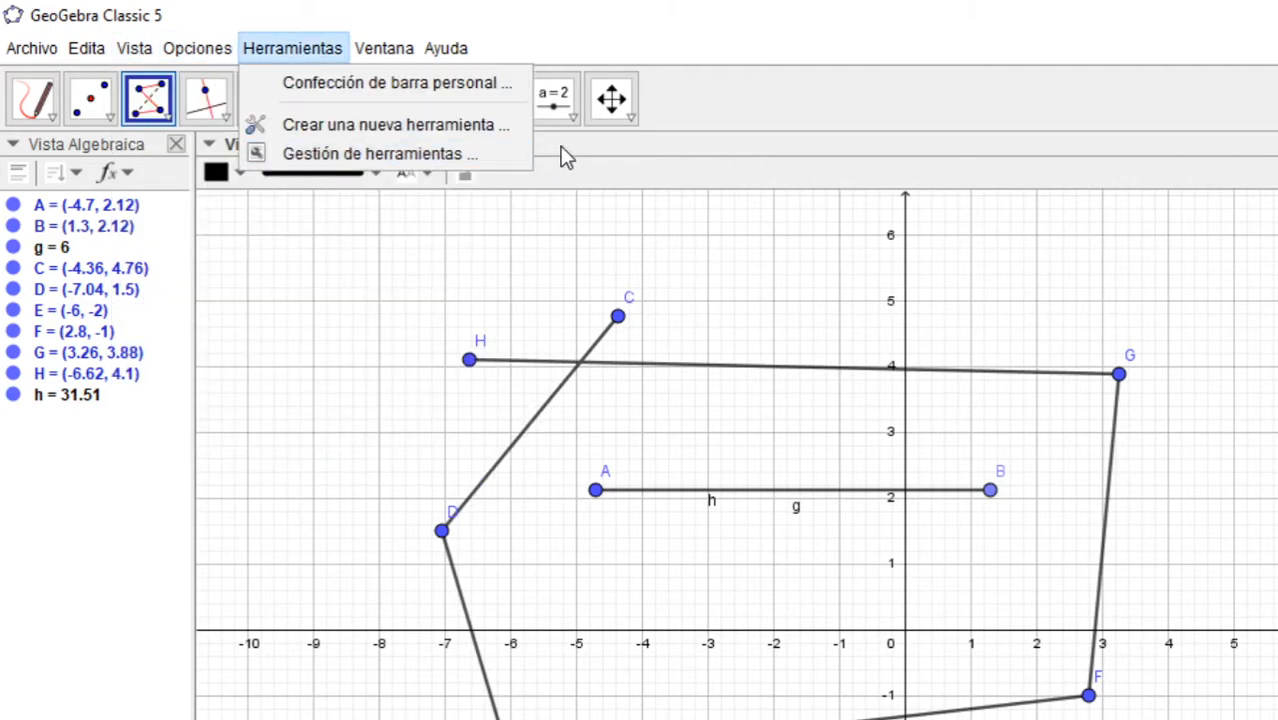
{"action": "left_click", "coordinate": [686, 92]}
{"action": "left_click", "coordinate": [174, 121]}
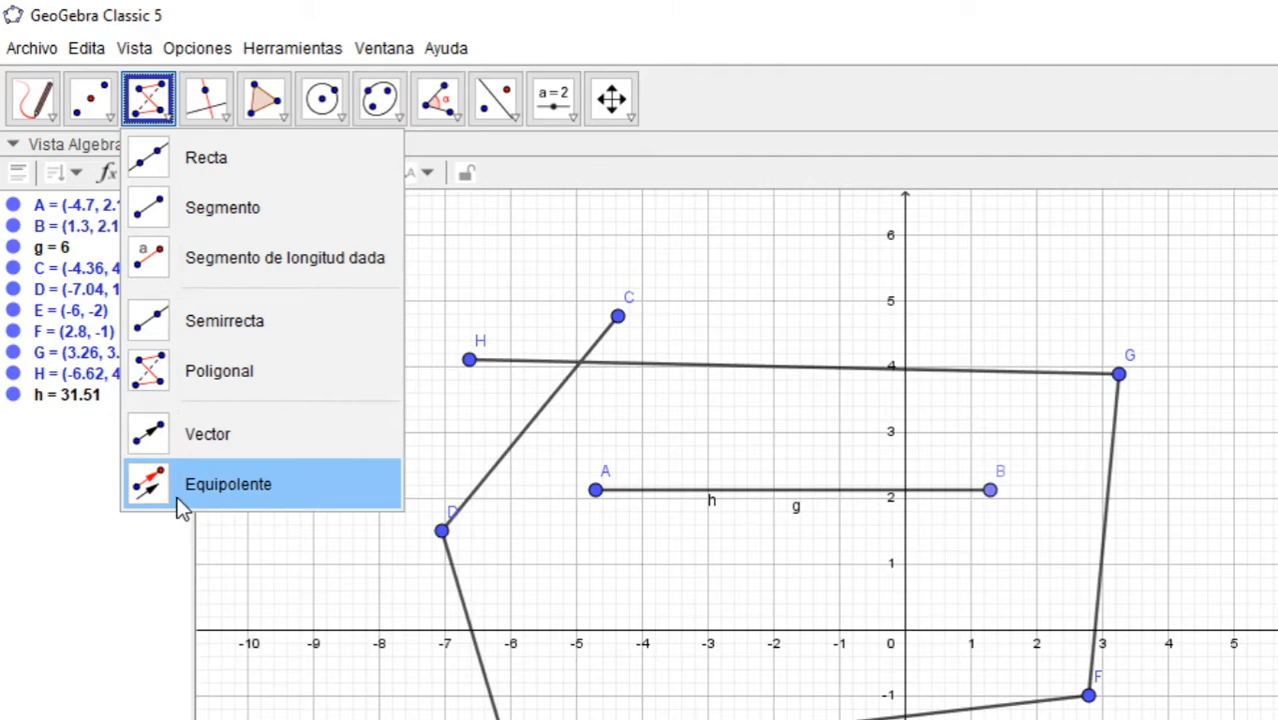
{"action": "left_click", "coordinate": [227, 117]}
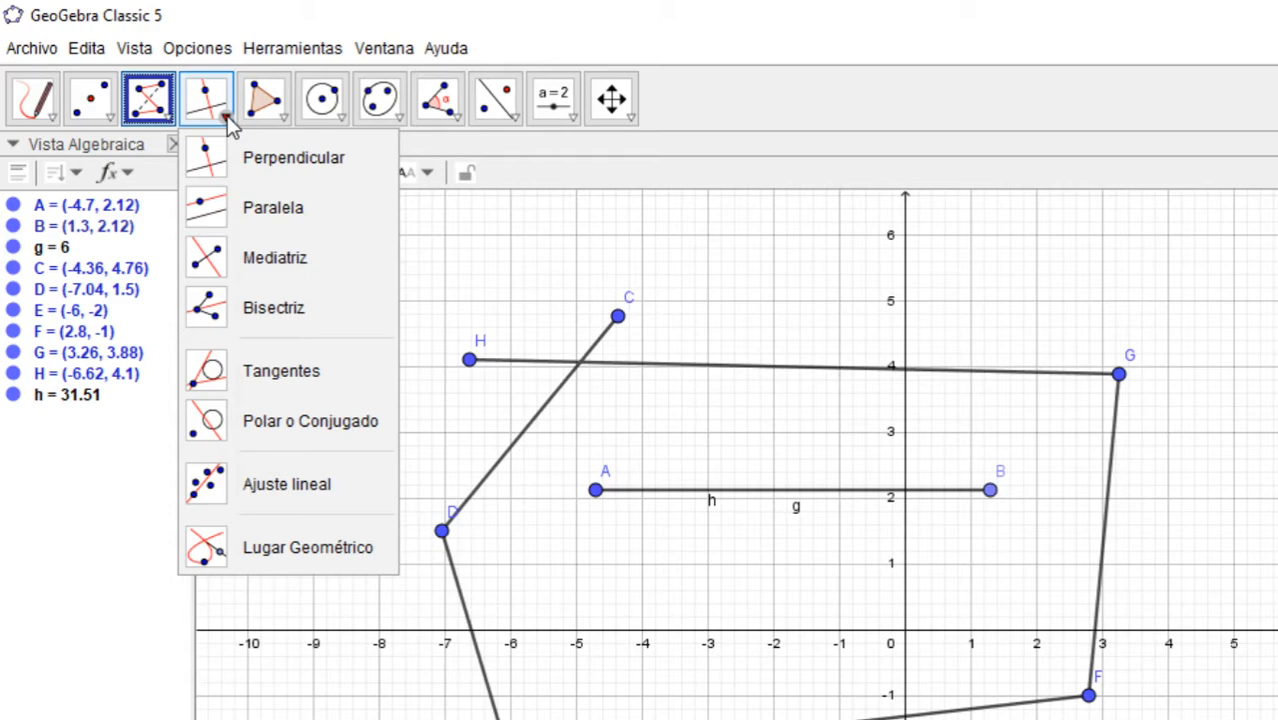
{"action": "left_click", "coordinate": [228, 118]}
{"action": "left_click", "coordinate": [228, 119]}
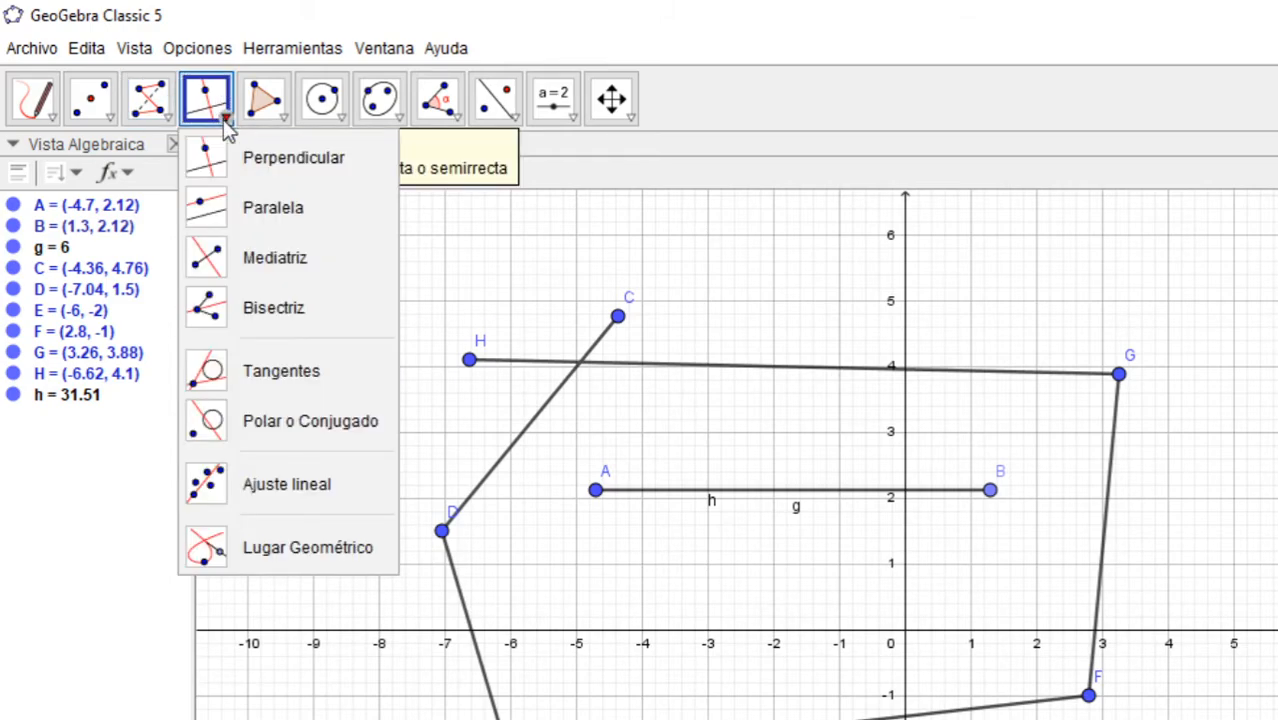
{"action": "left_click", "coordinate": [745, 82]}
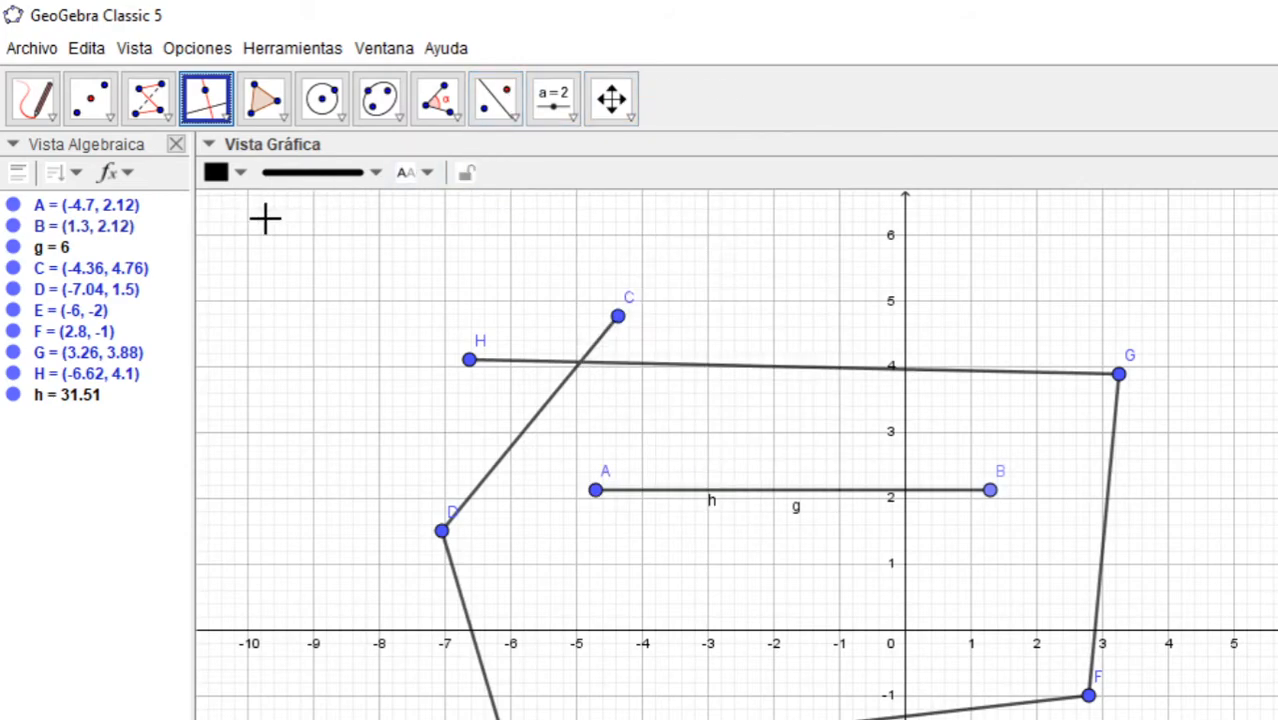
Clear the construction by selecting and deleting all objects, including the segment and the polyline
{"action": "left_click", "coordinate": [88, 50]}
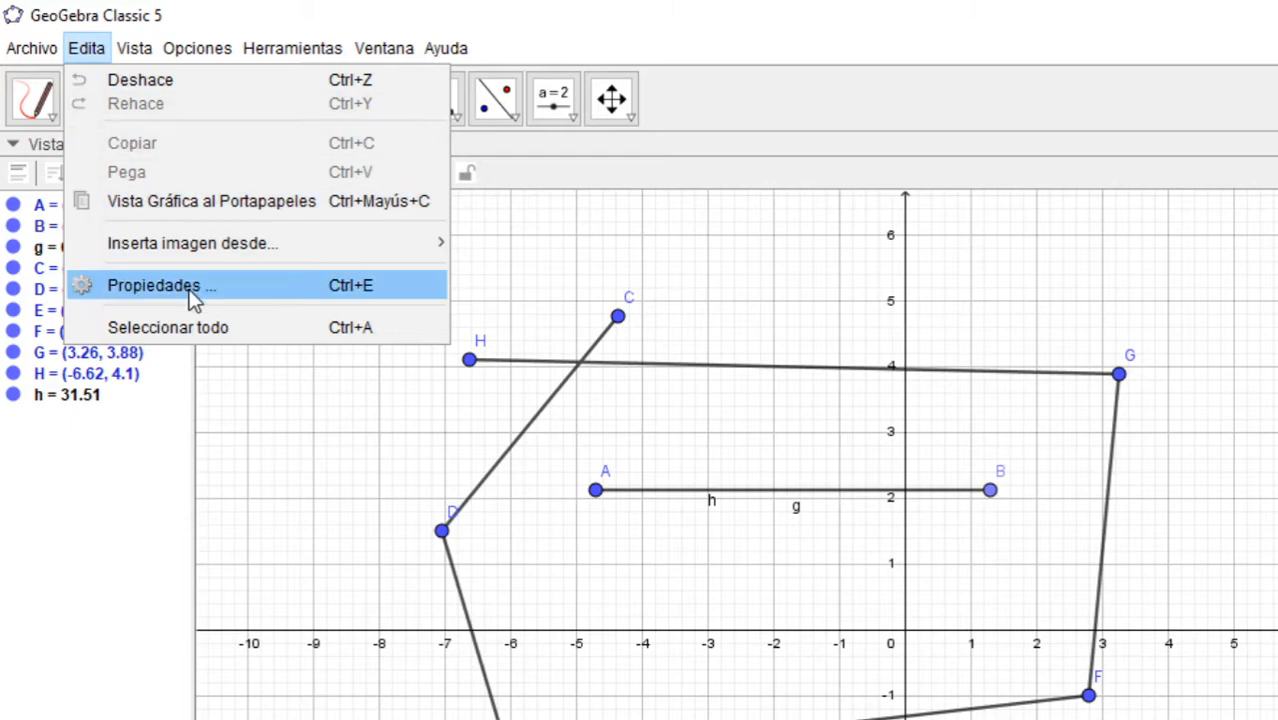
{"action": "left_click", "coordinate": [186, 328]}
{"action": "key", "text": "Delete"}
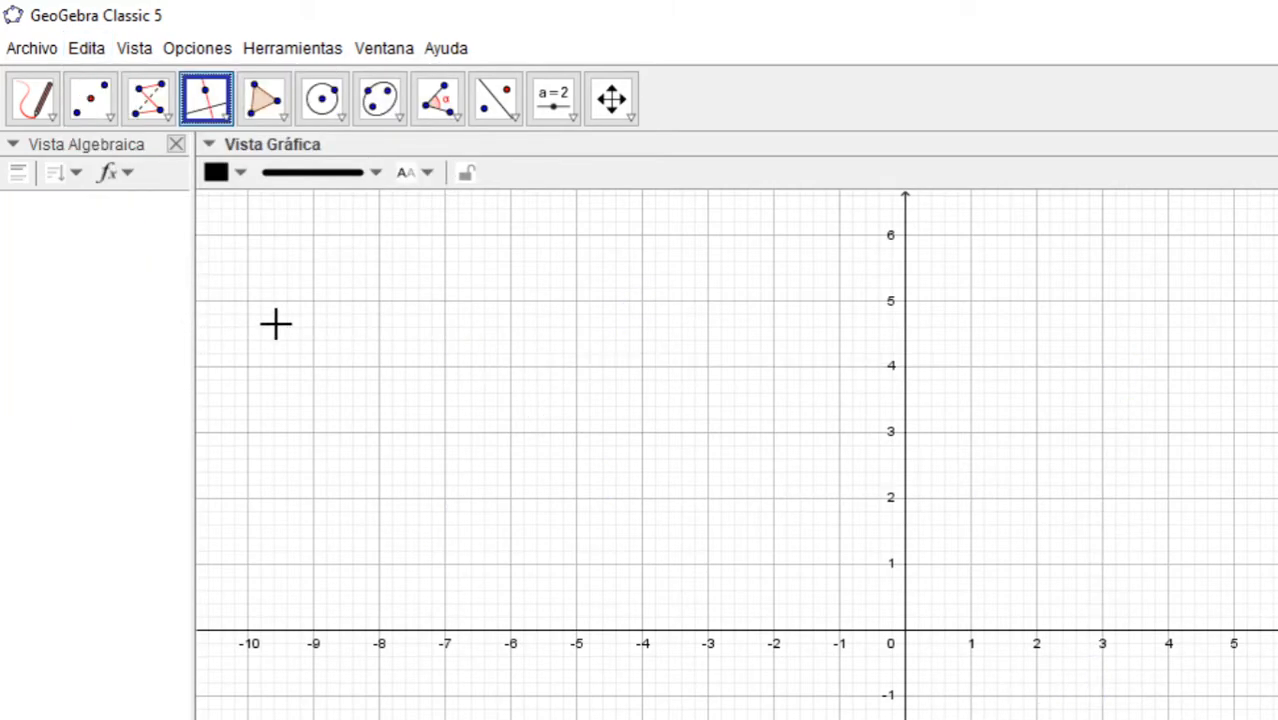
Plot the function g(x) = x² in the empty graphics view
{"action": "left_click", "coordinate": [228, 118]}
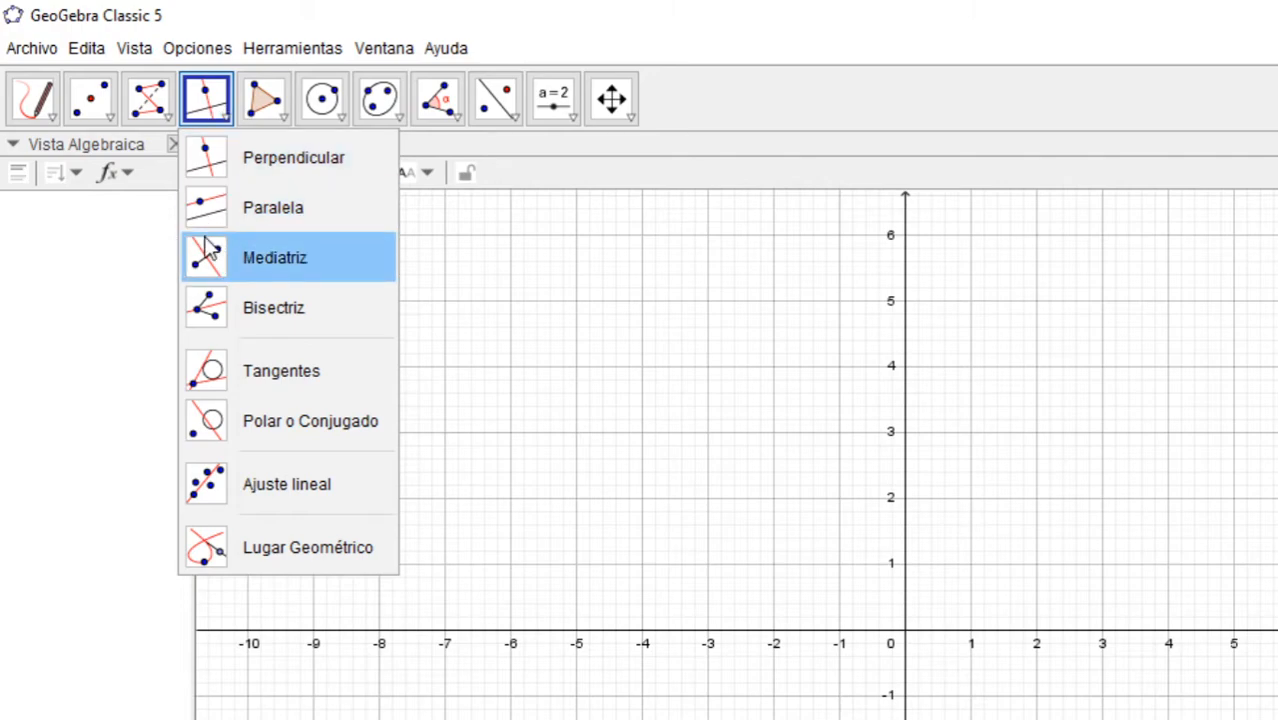
{"action": "left_click", "coordinate": [205, 160]}
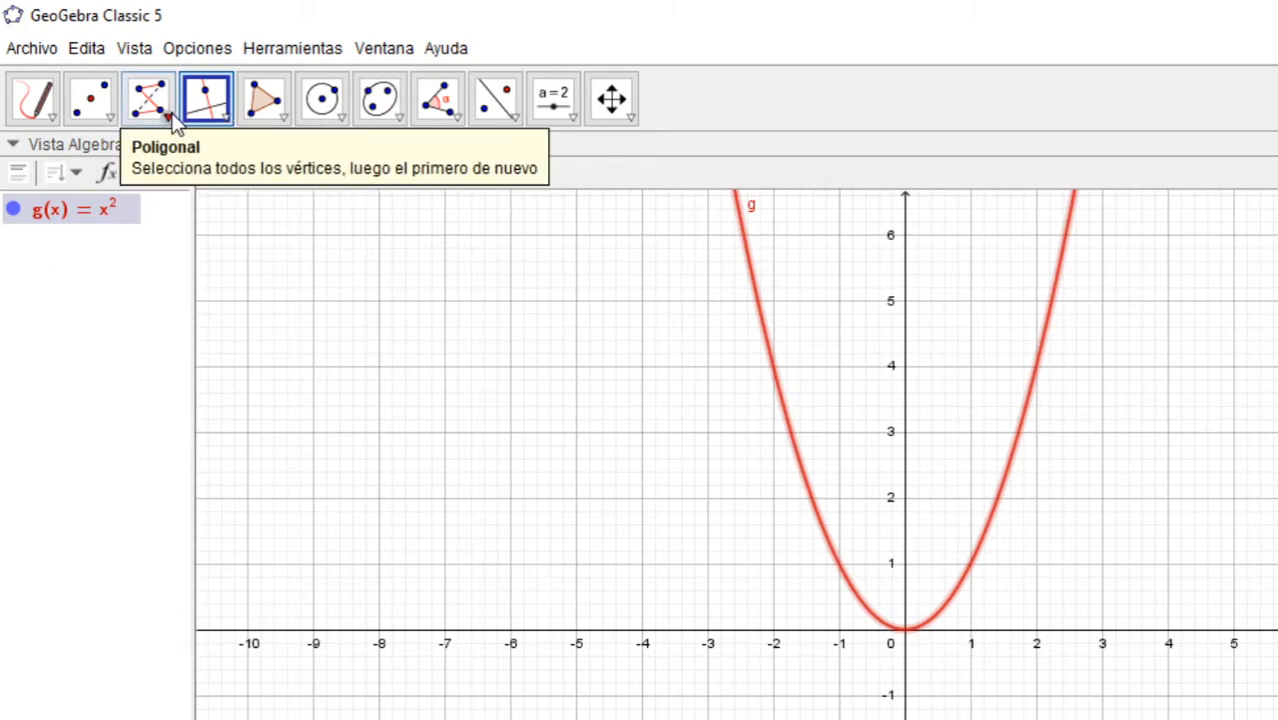
Place a point on the right branch of the parabola at about (1.82, 3.31)
{"action": "left_click", "coordinate": [111, 120]}
{"action": "left_click", "coordinate": [110, 157]}
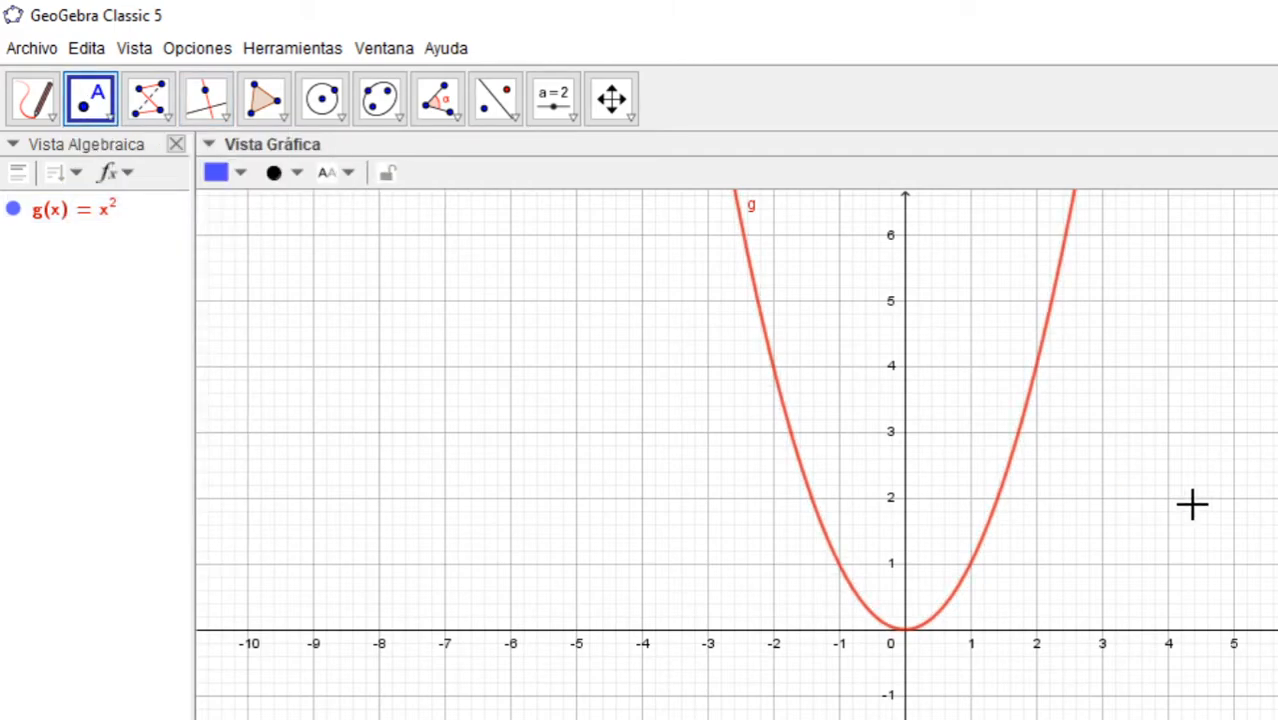
{"action": "left_click", "coordinate": [1024, 411]}
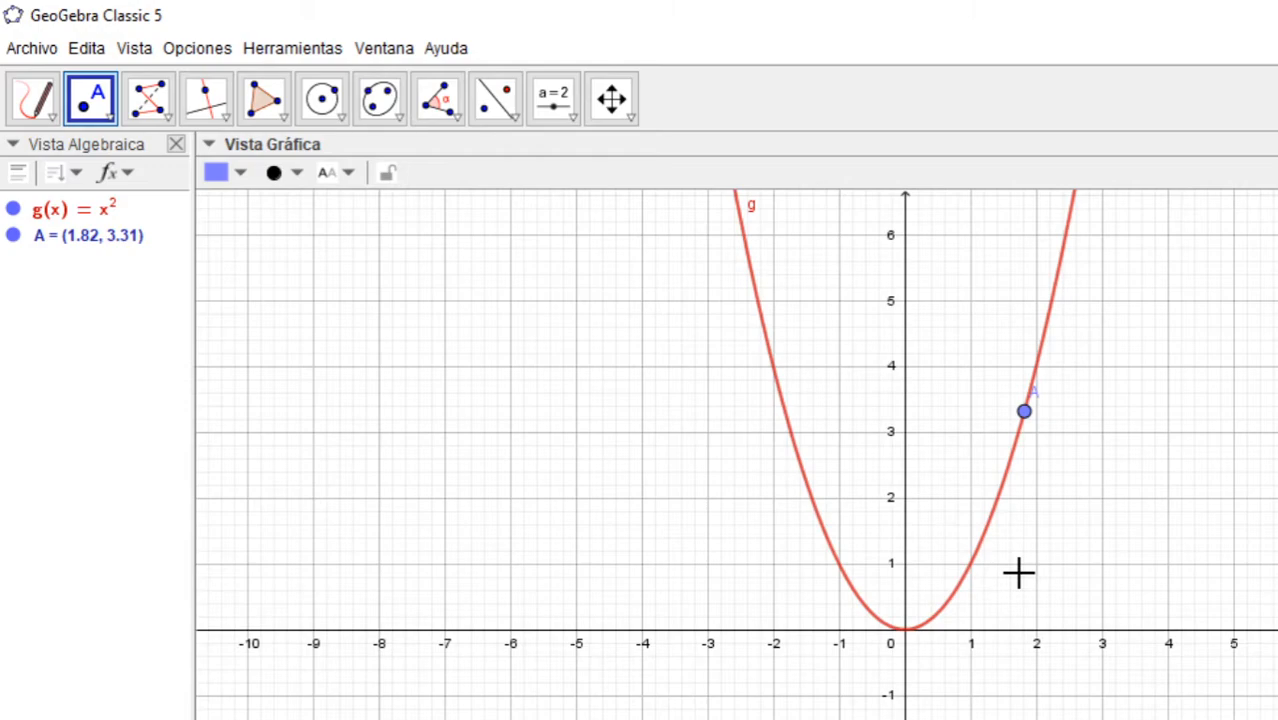
Animate point A along the parabola and stop the animation
{"action": "right_click", "coordinate": [1025, 413]}
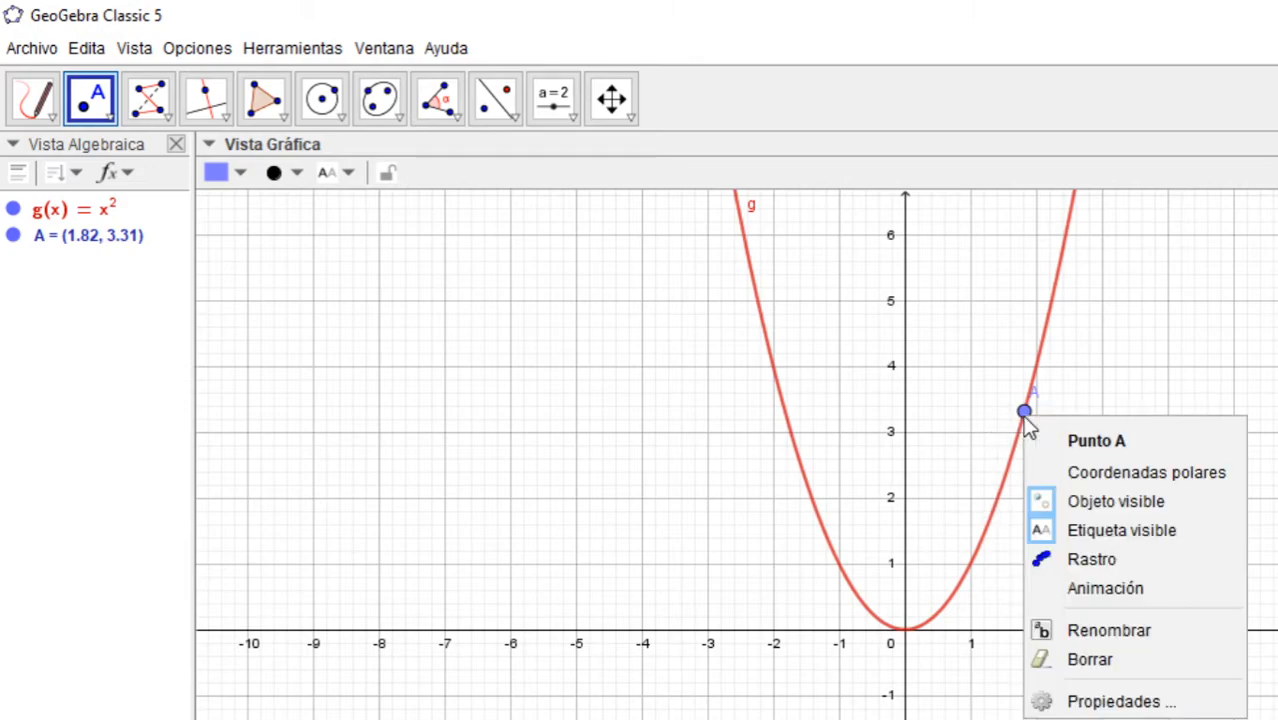
{"action": "left_click", "coordinate": [1097, 589]}
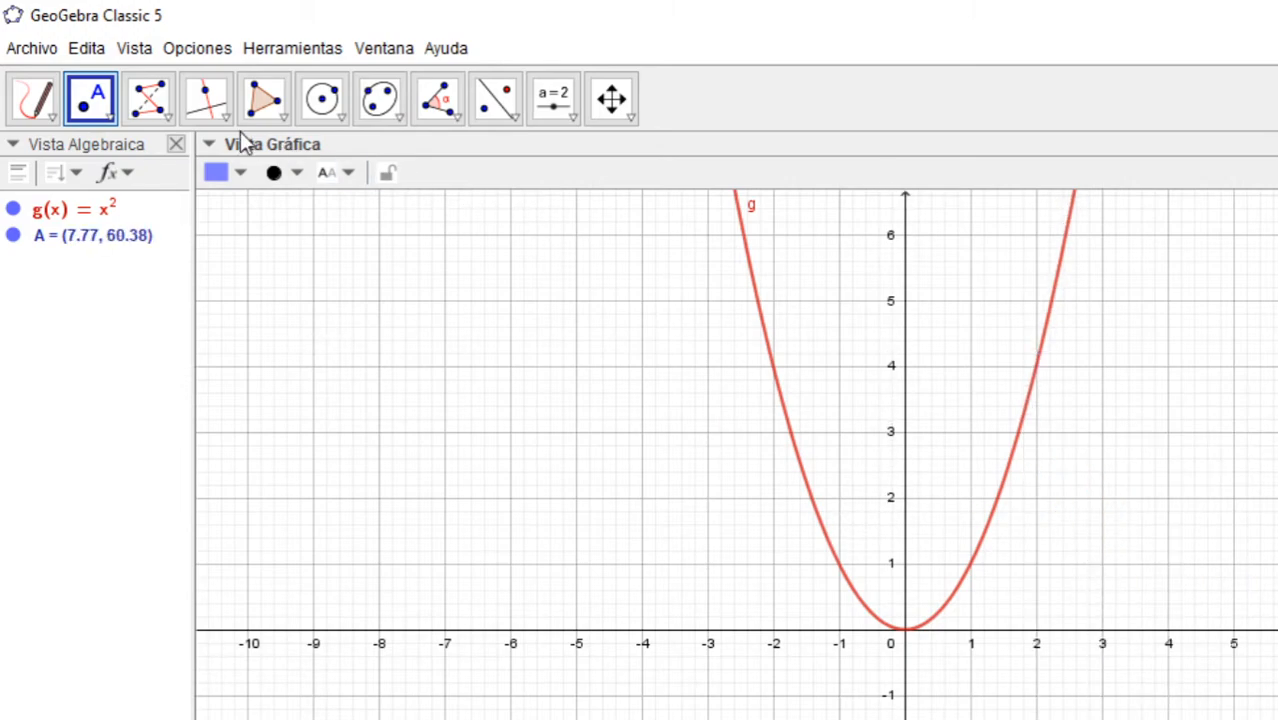
{"action": "right_click", "coordinate": [19, 234]}
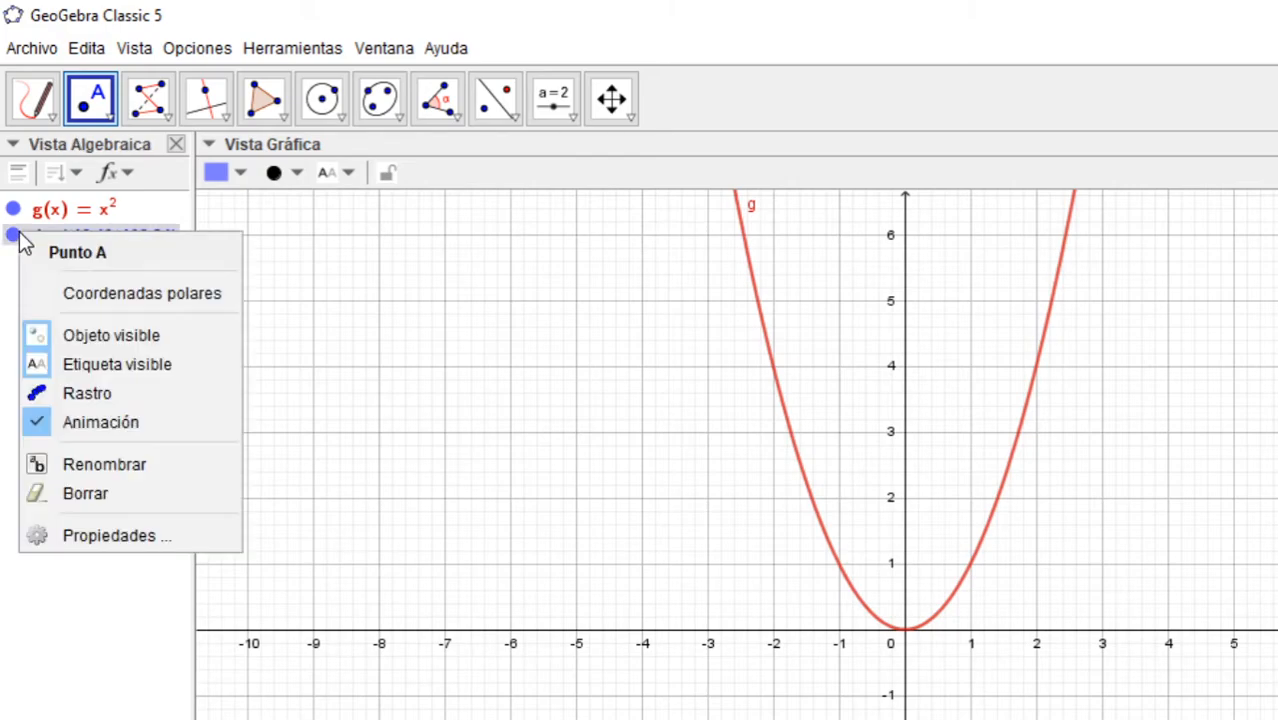
{"action": "left_click", "coordinate": [78, 424]}
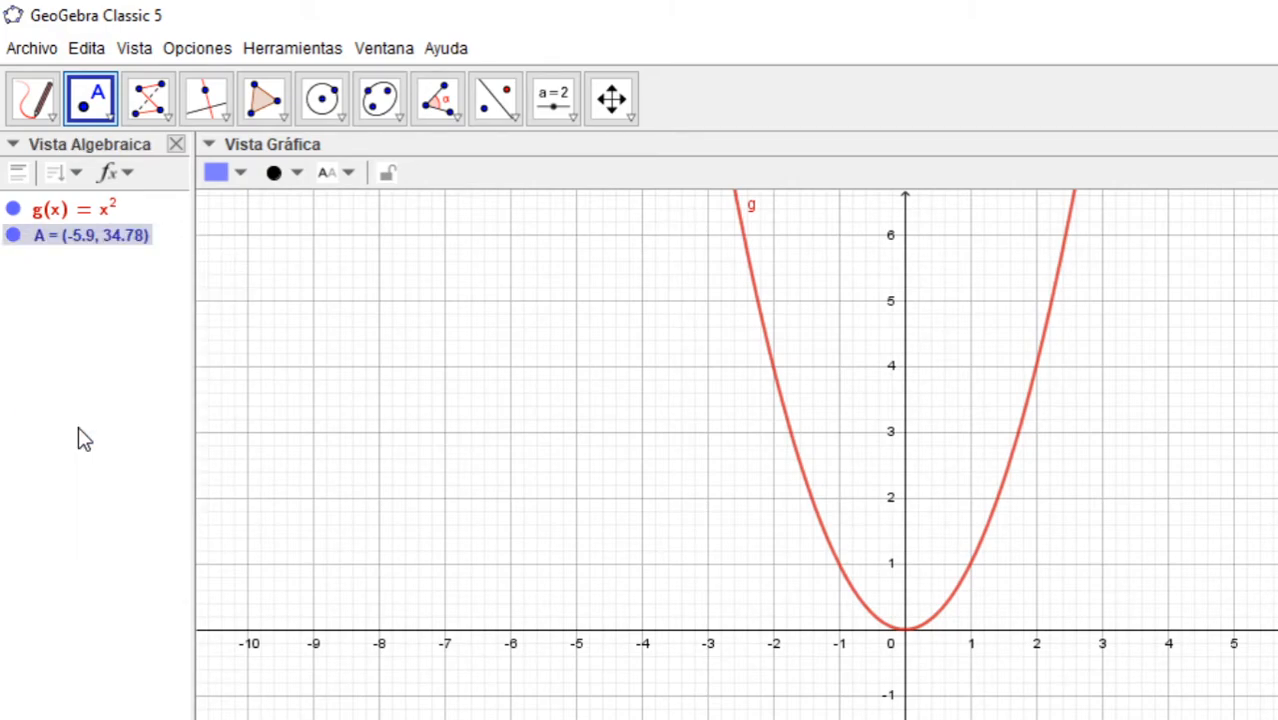
Toggle point A's visibility, restart its animation and stop it at about (2.95, 8.68)
{"action": "left_click", "coordinate": [12, 235]}
{"action": "left_click", "coordinate": [13, 235]}
{"action": "right_click", "coordinate": [20, 238]}
{"action": "left_click", "coordinate": [85, 430]}
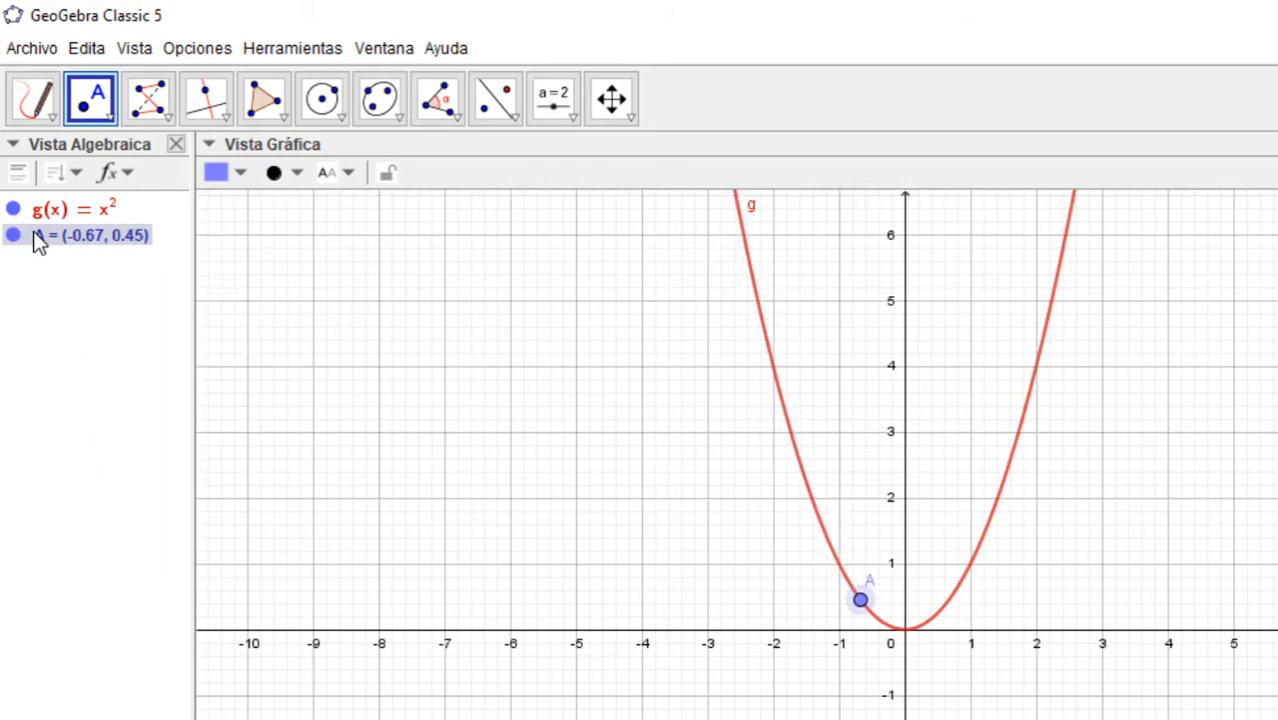
{"action": "right_click", "coordinate": [32, 242]}
{"action": "left_click", "coordinate": [102, 425]}
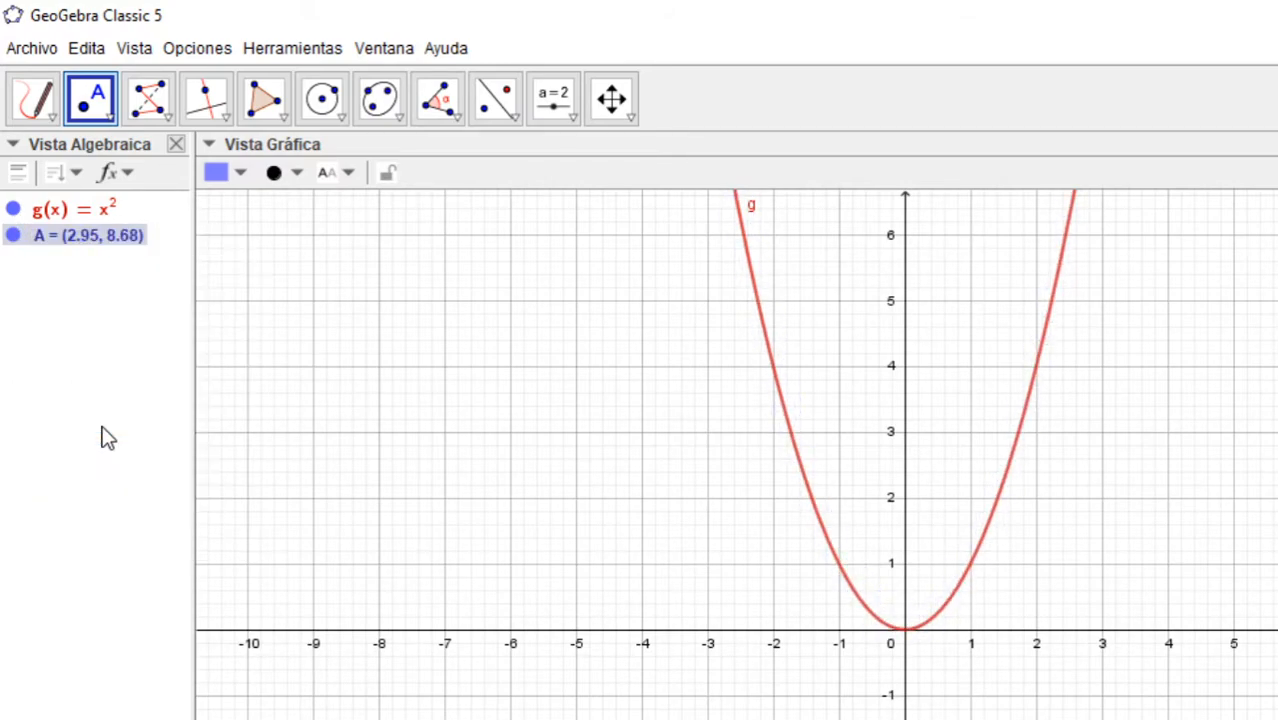
Hide point A in the graphics view and show it again
{"action": "left_click", "coordinate": [620, 112]}
{"action": "left_click_drag", "start_coordinate": [1161, 337], "coordinate": [1187, 471]}
{"action": "scroll", "coordinate": [1190, 463], "scroll_direction": "down", "scroll_amount": 5}
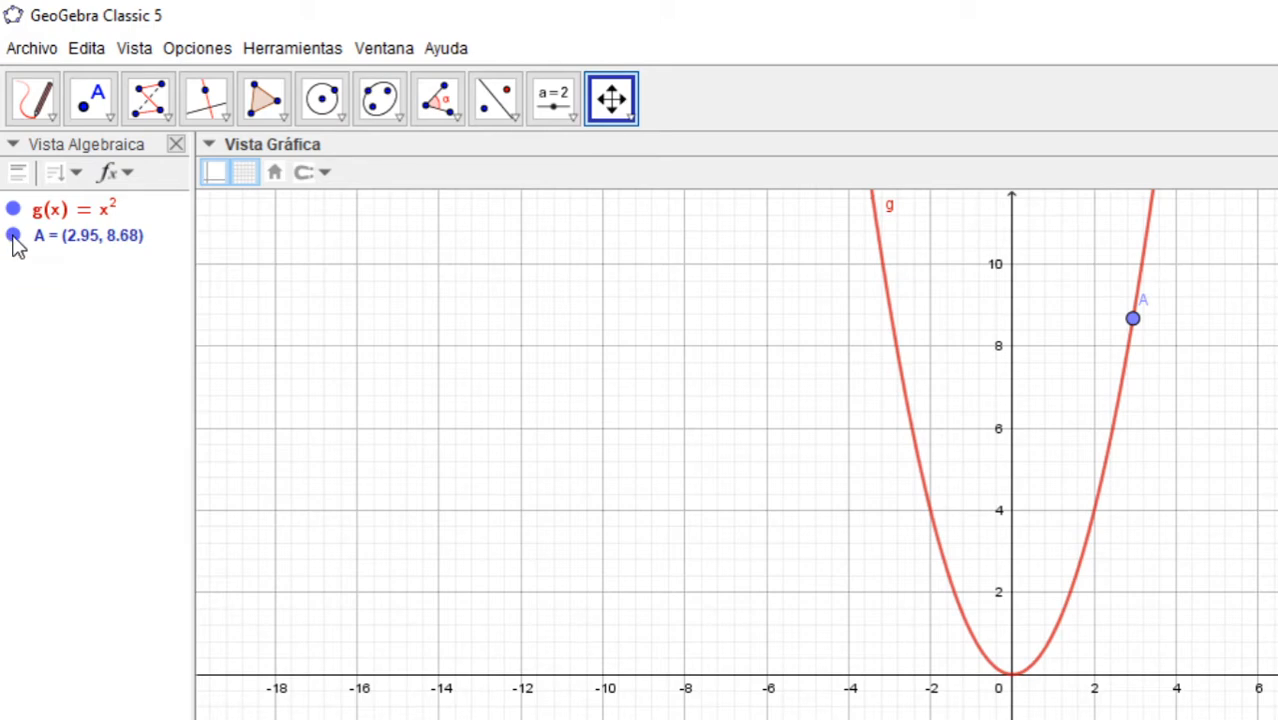
{"action": "left_click", "coordinate": [13, 236]}
{"action": "left_click", "coordinate": [13, 236]}
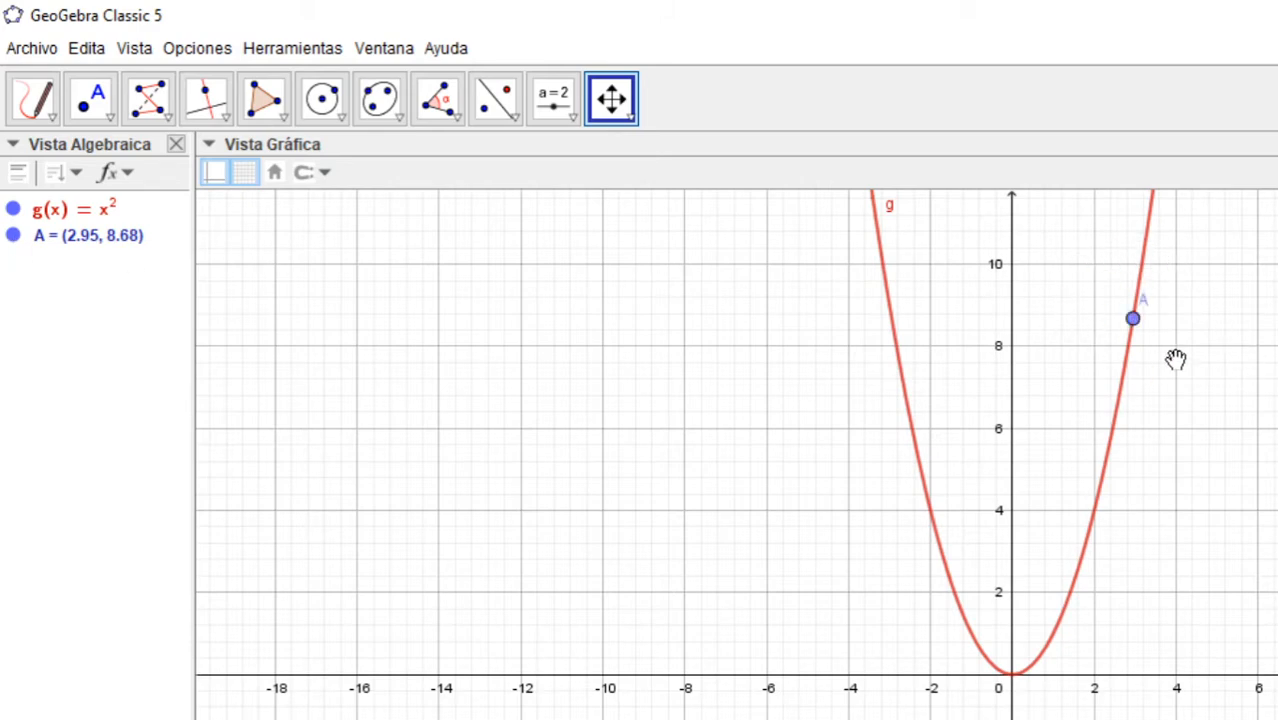
{"action": "left_click", "coordinate": [13, 236]}
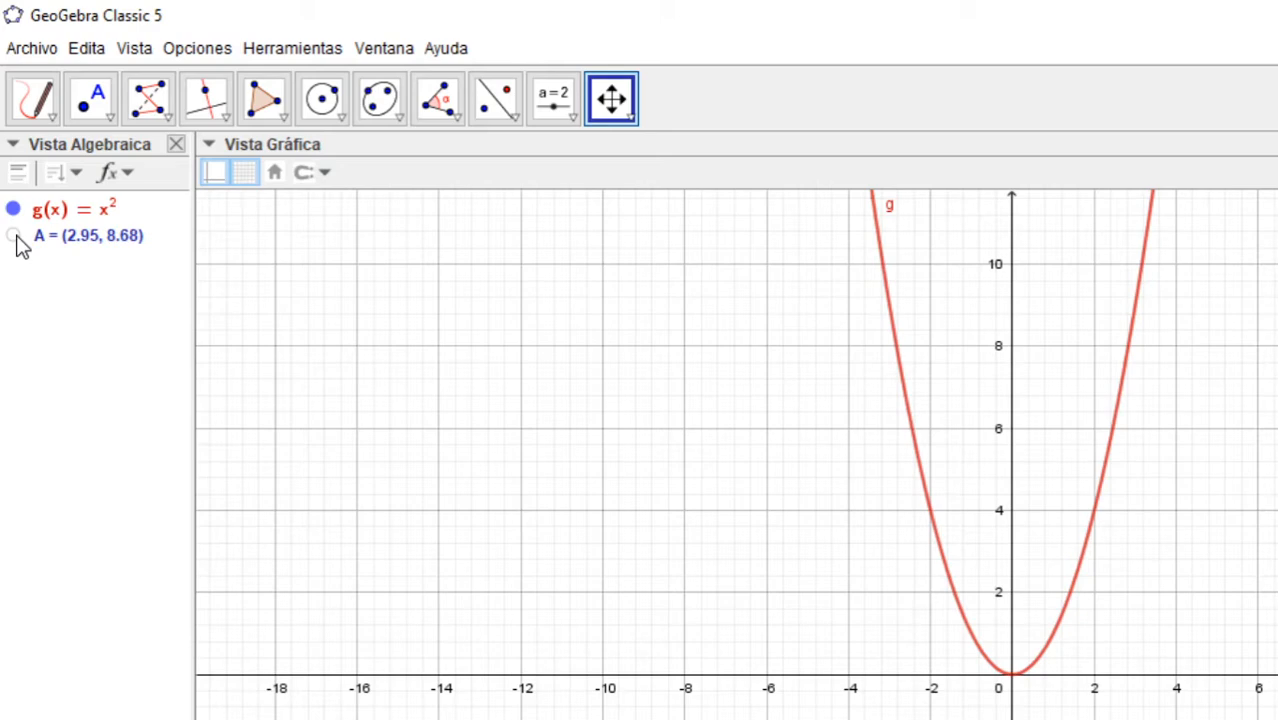
{"action": "left_click", "coordinate": [13, 235]}
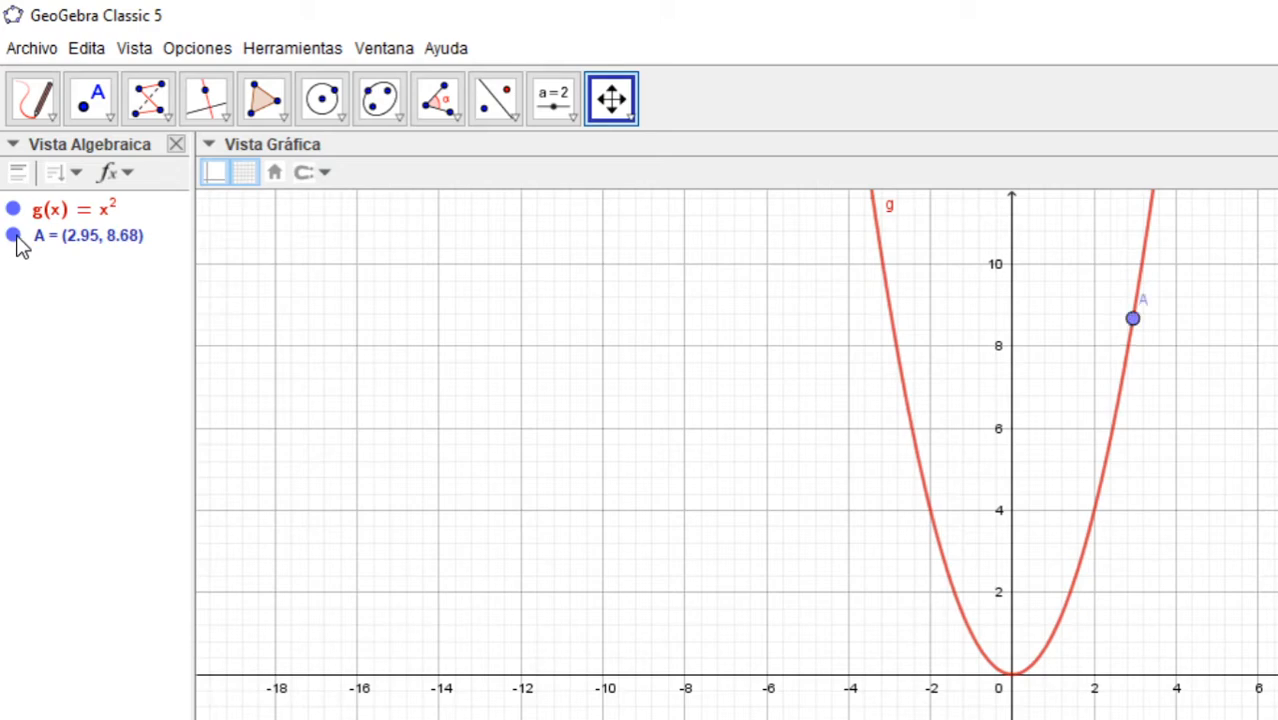
Try to construct a perpendicular to the parabola through point A
{"action": "left_click", "coordinate": [218, 118]}
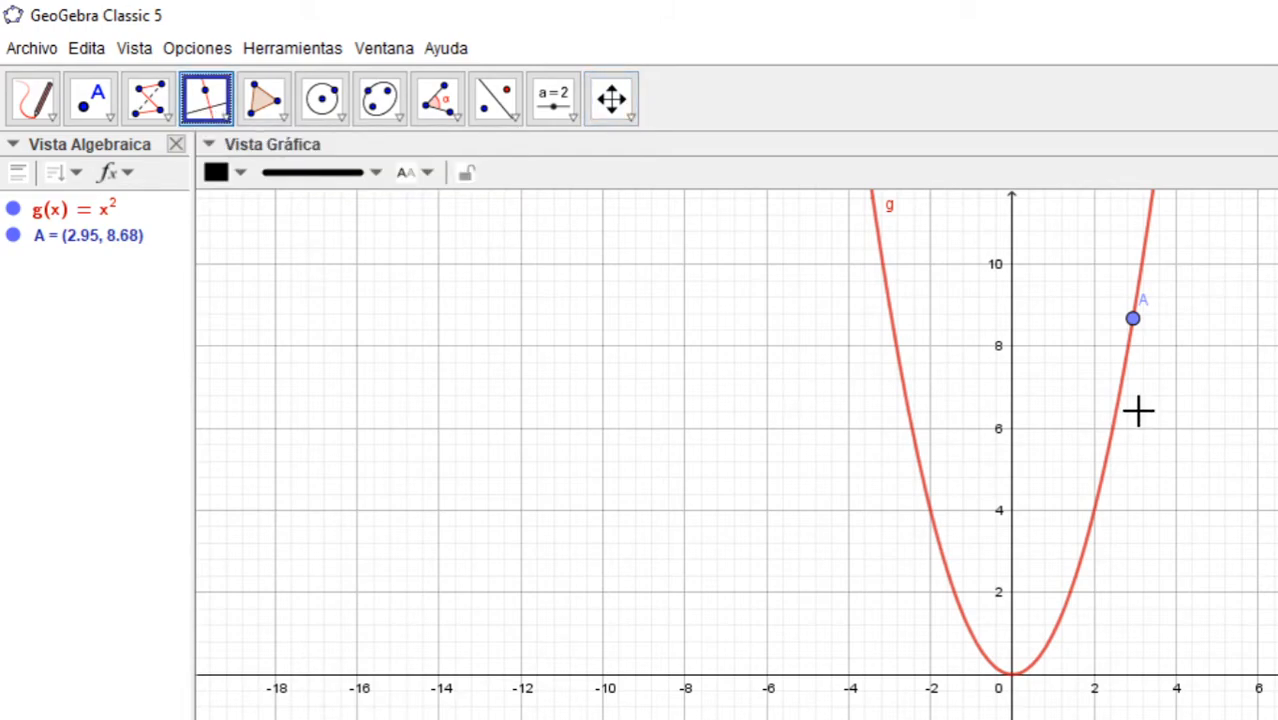
{"action": "left_click", "coordinate": [1133, 321]}
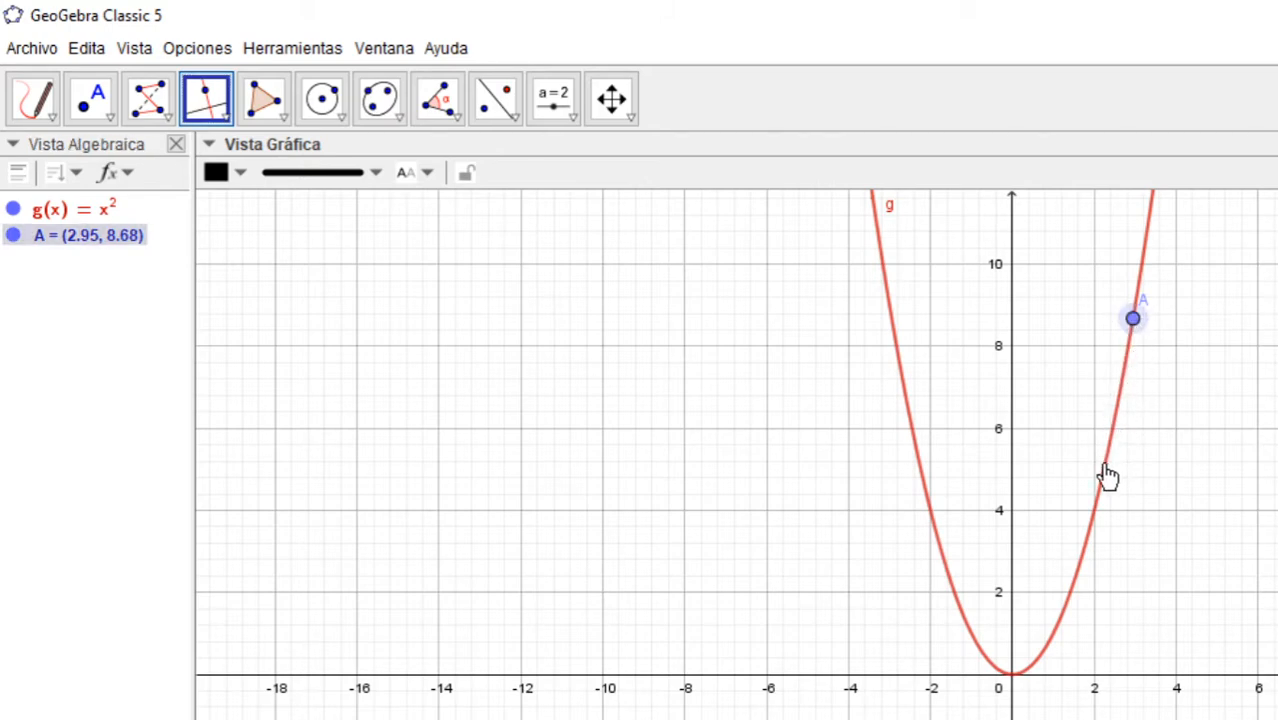
{"action": "left_click", "coordinate": [1125, 364]}
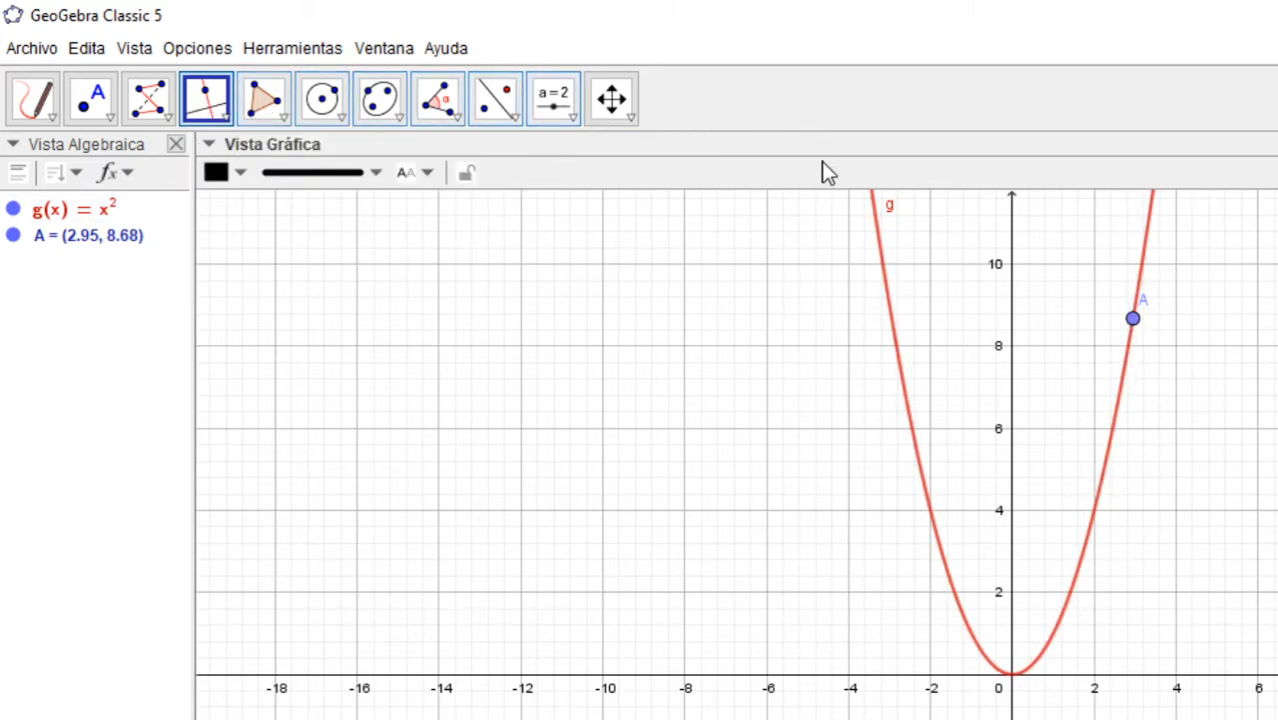
Delete the function g together with its dependent point A
{"action": "left_click", "coordinate": [226, 118]}
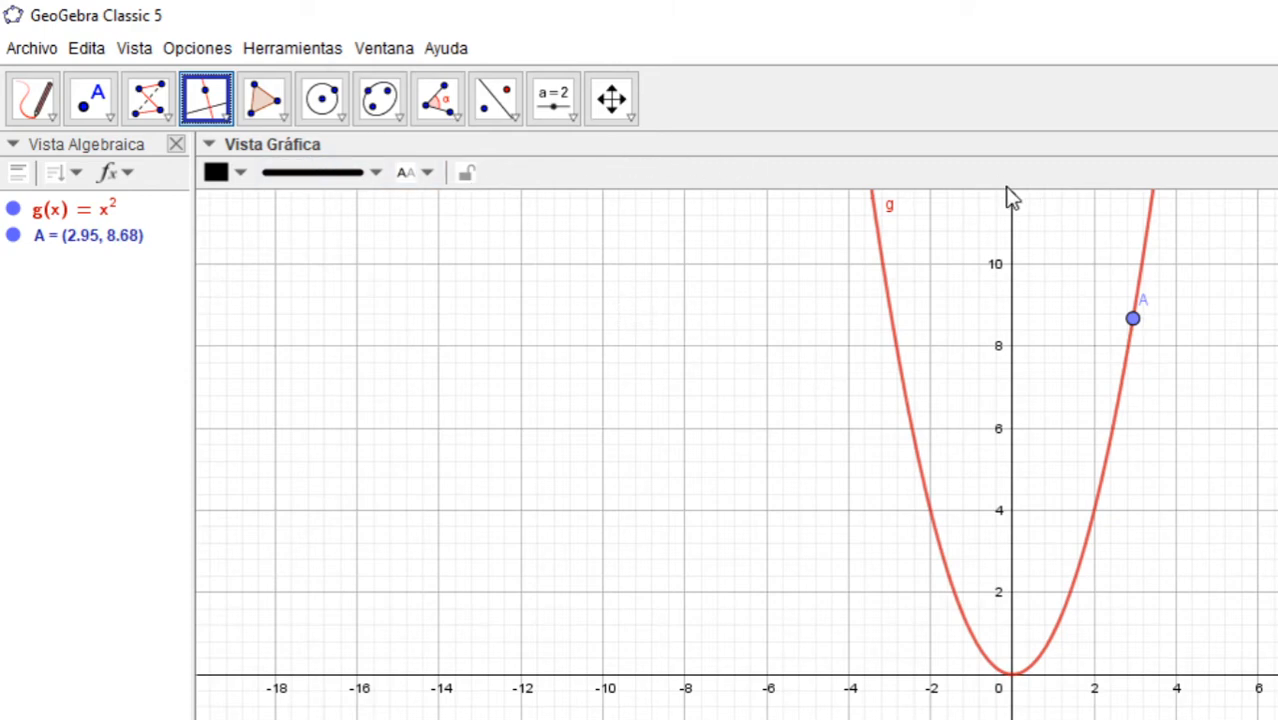
{"action": "right_click", "coordinate": [884, 252]}
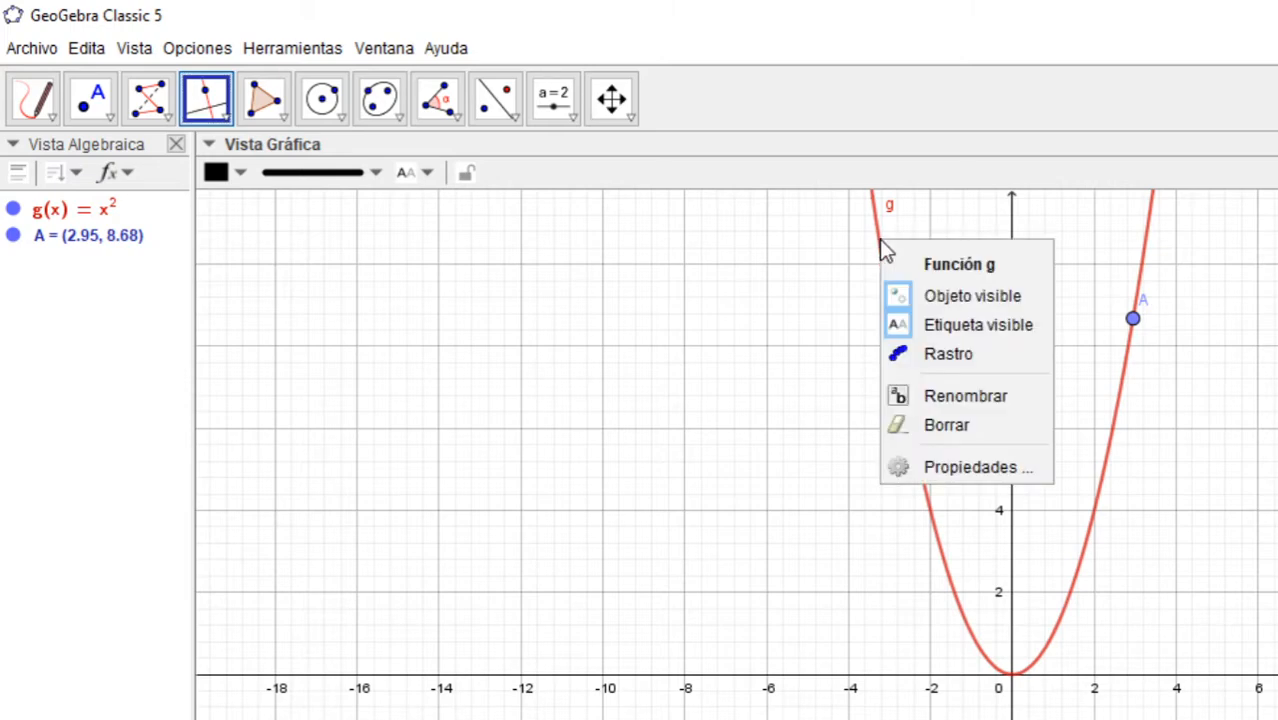
{"action": "left_click", "coordinate": [918, 424]}
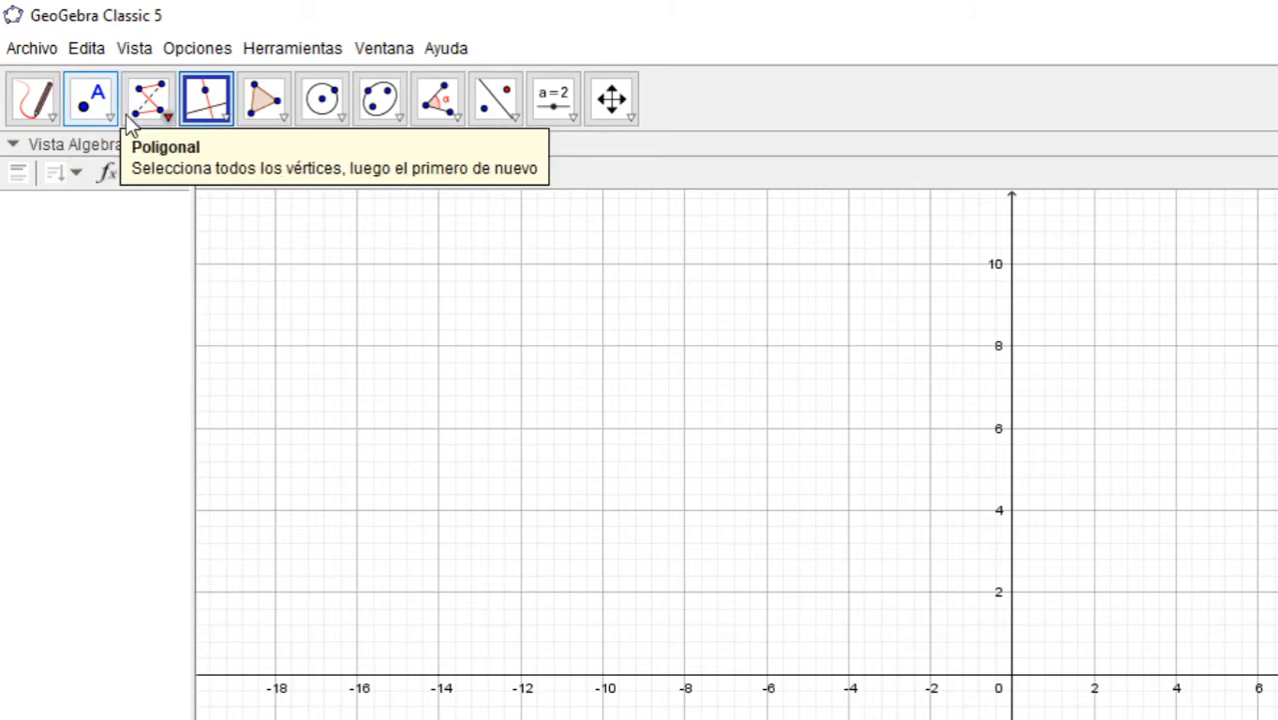
Draw a line through two new points at about (-11.98, 1.32) and (5.24, 6.81)
{"action": "left_click", "coordinate": [166, 116]}
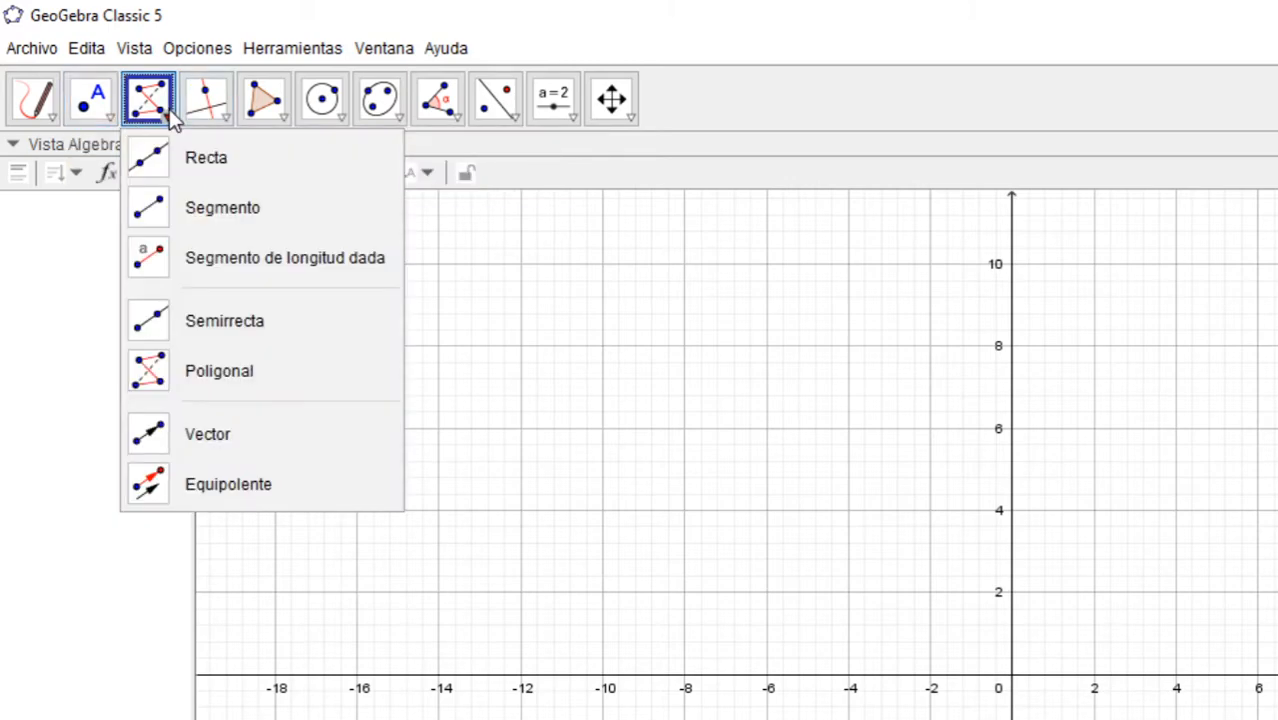
{"action": "left_click", "coordinate": [155, 157]}
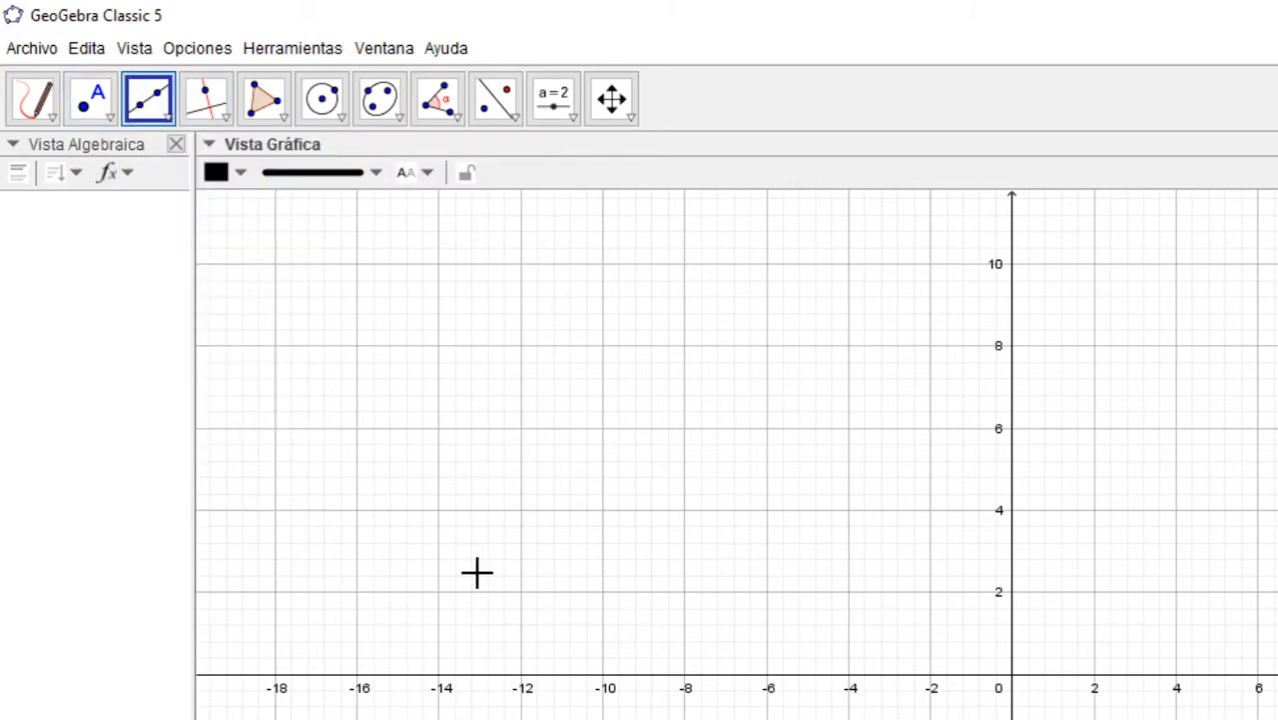
{"action": "left_click", "coordinate": [522, 620]}
{"action": "left_click", "coordinate": [1226, 395]}
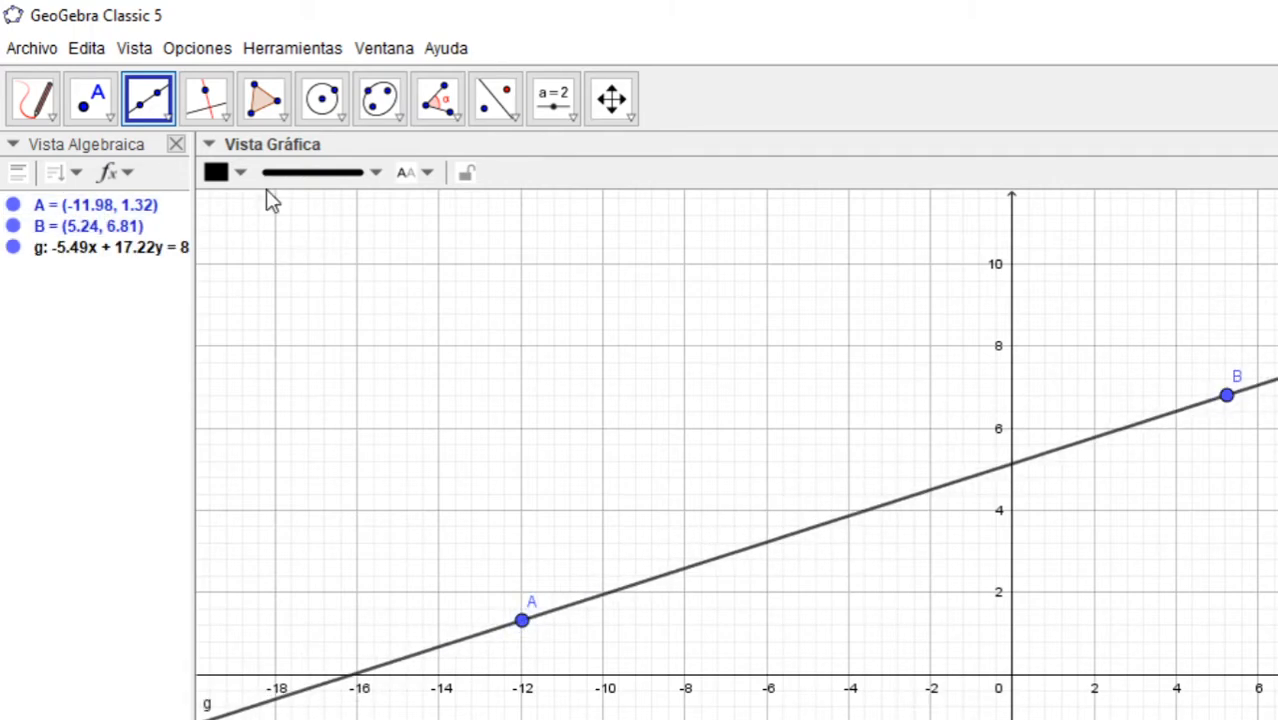
Place point C on line AB at about (-5.86, 3.27) and construct the perpendicular to the line through it
{"action": "left_click", "coordinate": [99, 90]}
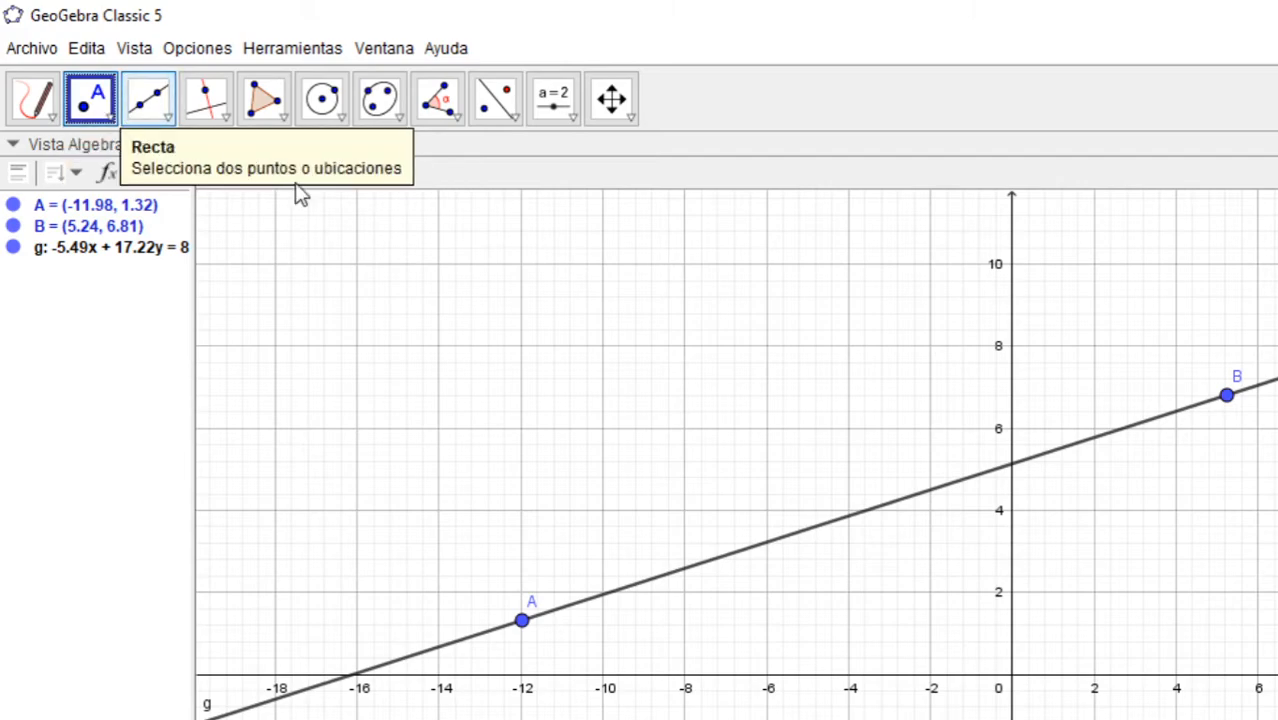
{"action": "left_click", "coordinate": [772, 541]}
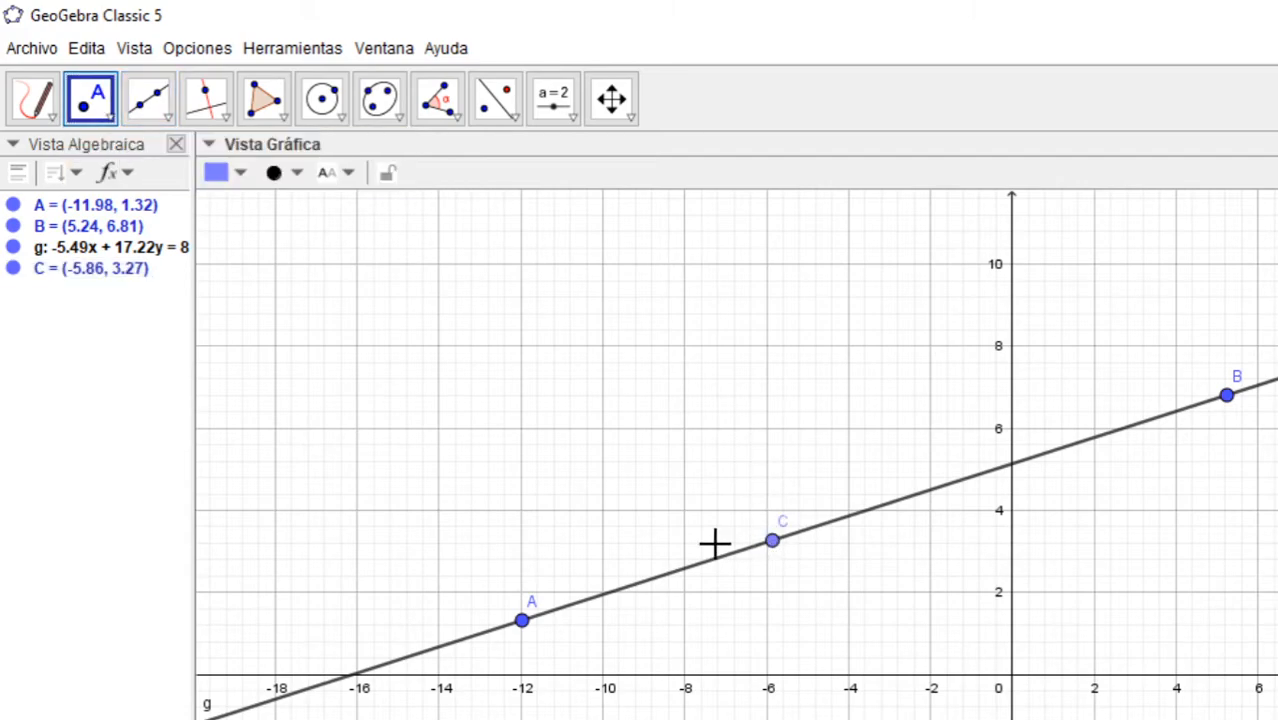
{"action": "left_click", "coordinate": [221, 119]}
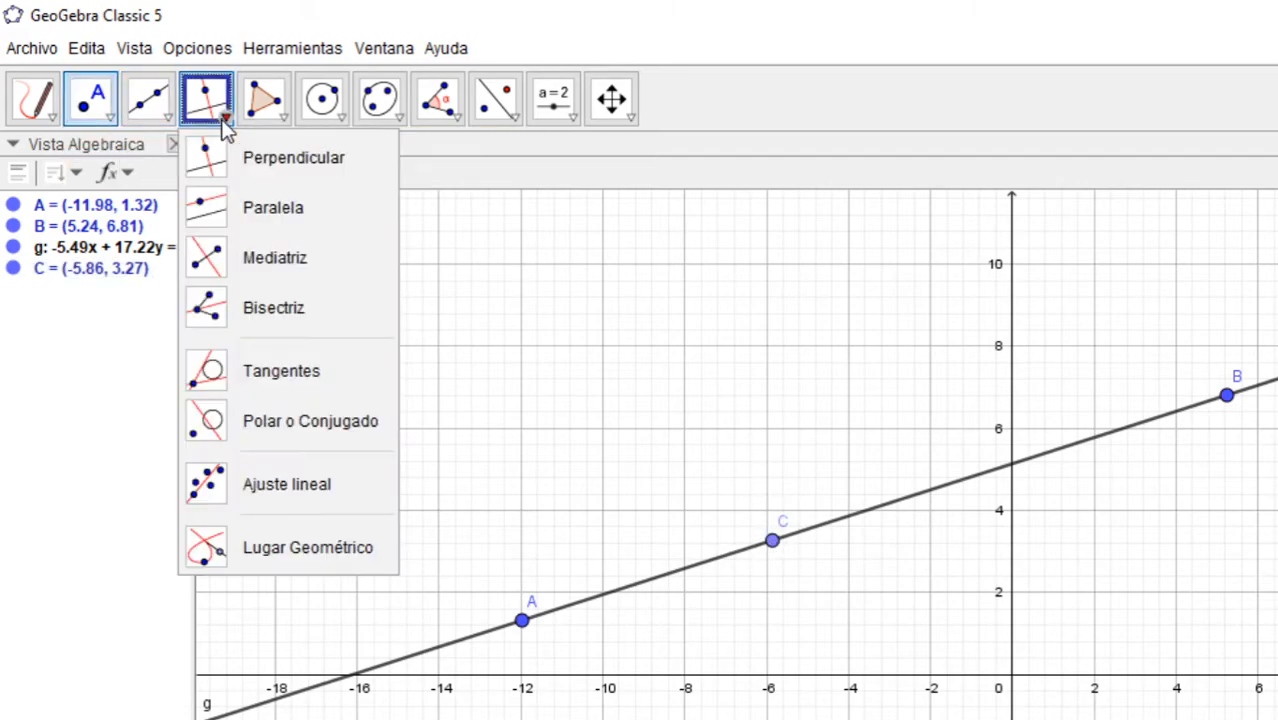
{"action": "left_click", "coordinate": [218, 157]}
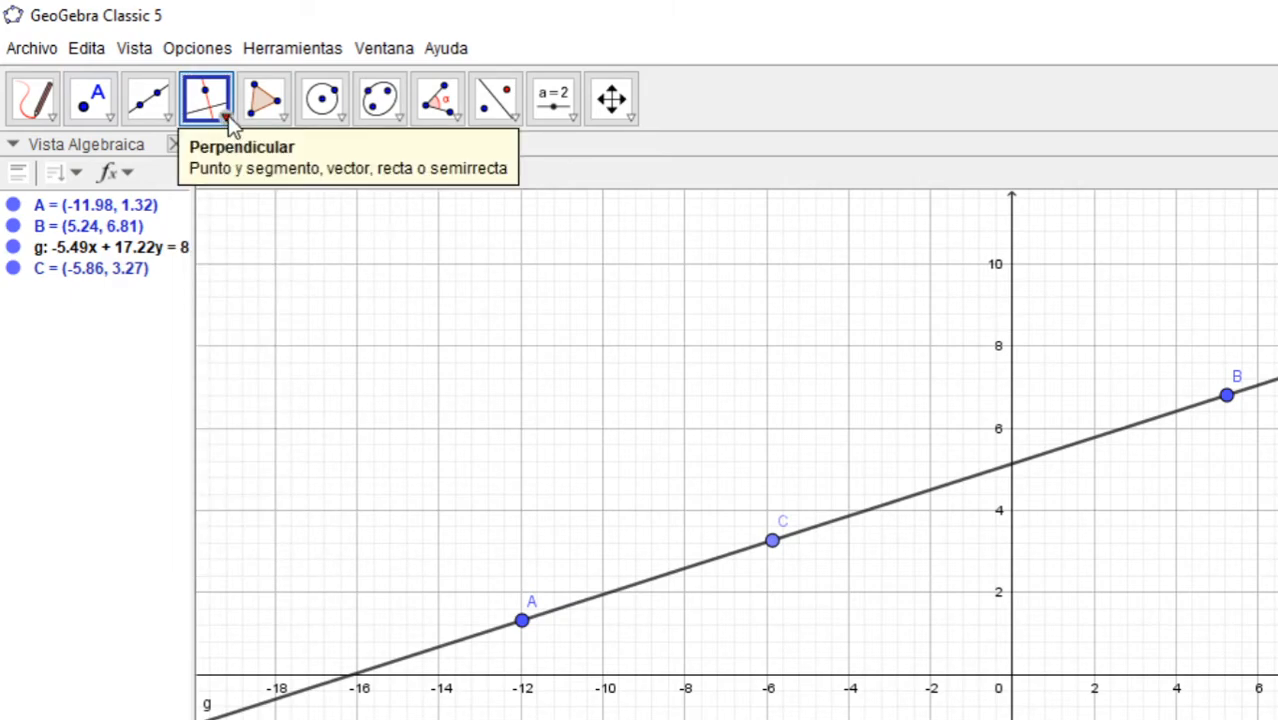
{"action": "left_click", "coordinate": [773, 545]}
{"action": "left_click", "coordinate": [884, 504]}
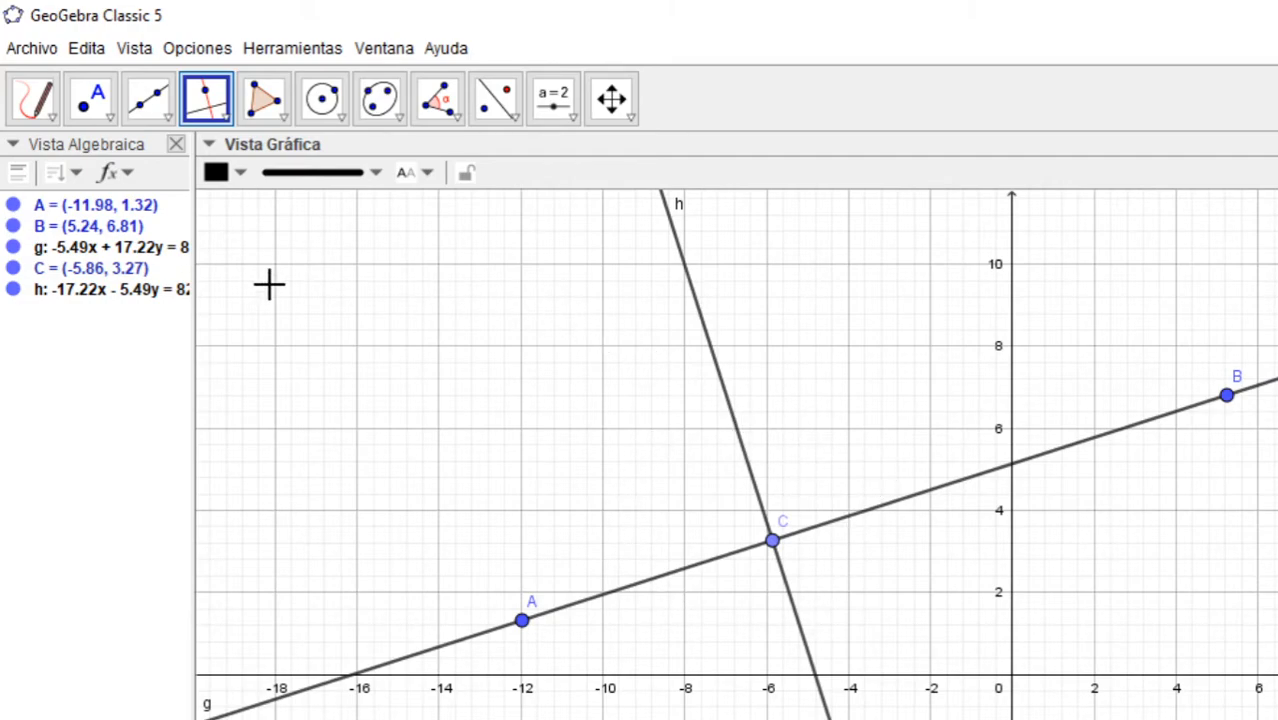
Add point D at about (3.44, 1.03) below line AB and construct a parallel to that line through it
{"action": "left_click", "coordinate": [224, 119]}
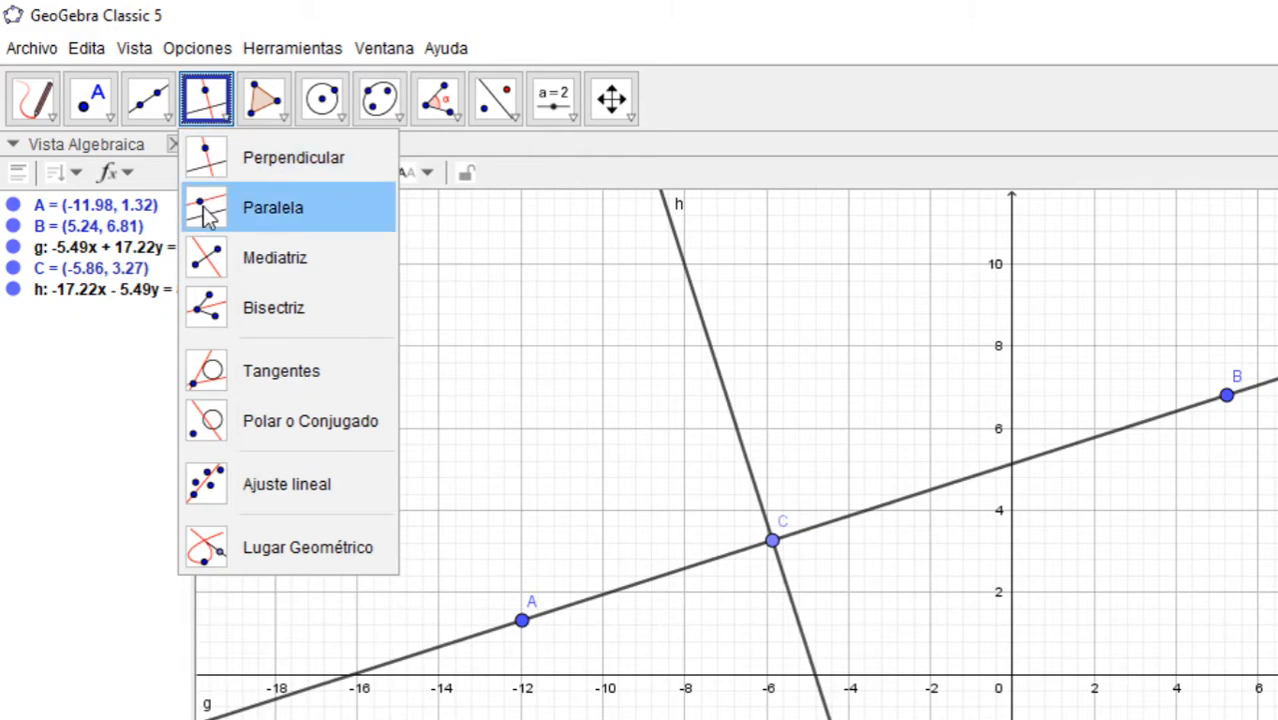
{"action": "left_click", "coordinate": [207, 217]}
{"action": "left_click", "coordinate": [92, 104]}
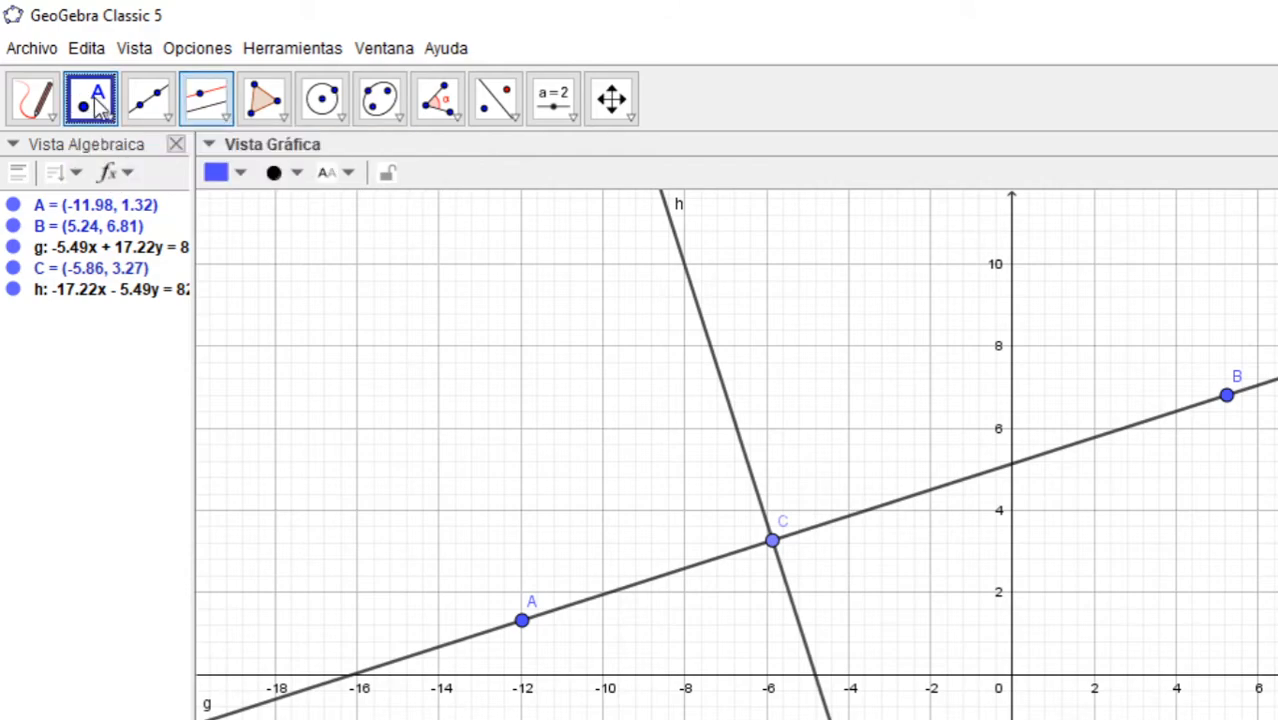
{"action": "left_click", "coordinate": [1153, 632]}
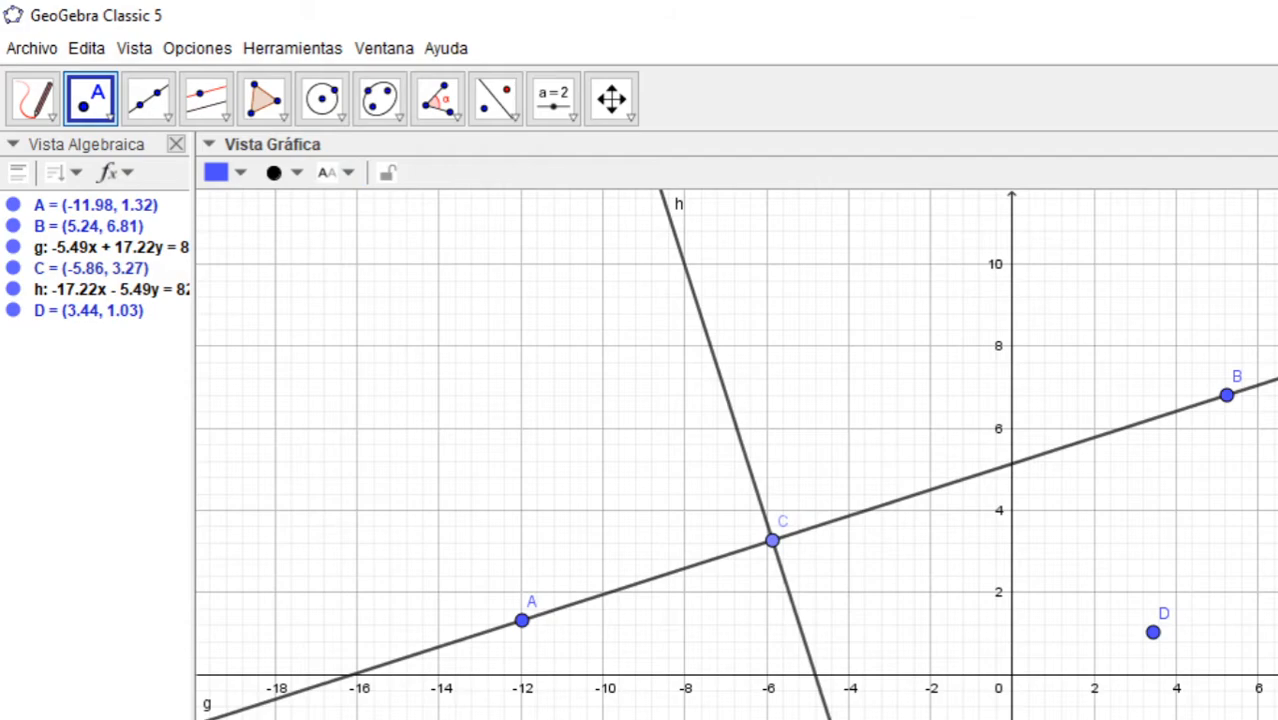
{"action": "left_click", "coordinate": [224, 106]}
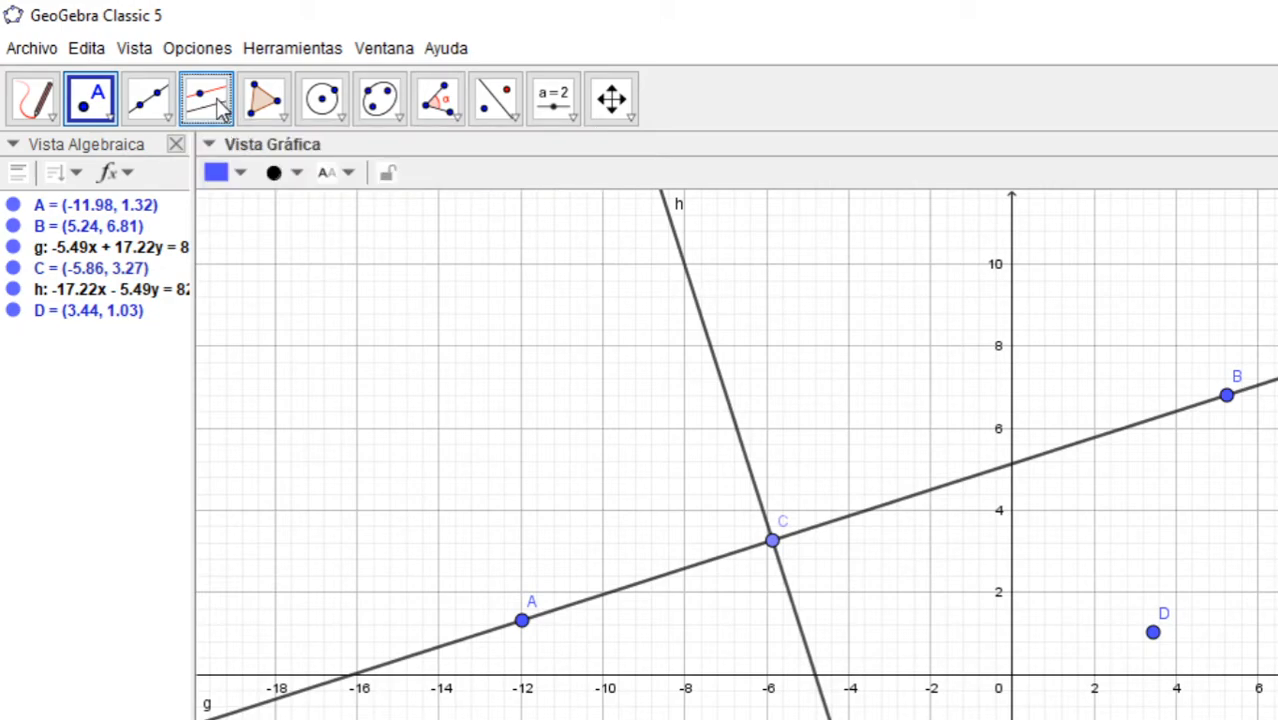
{"action": "left_click", "coordinate": [1152, 638]}
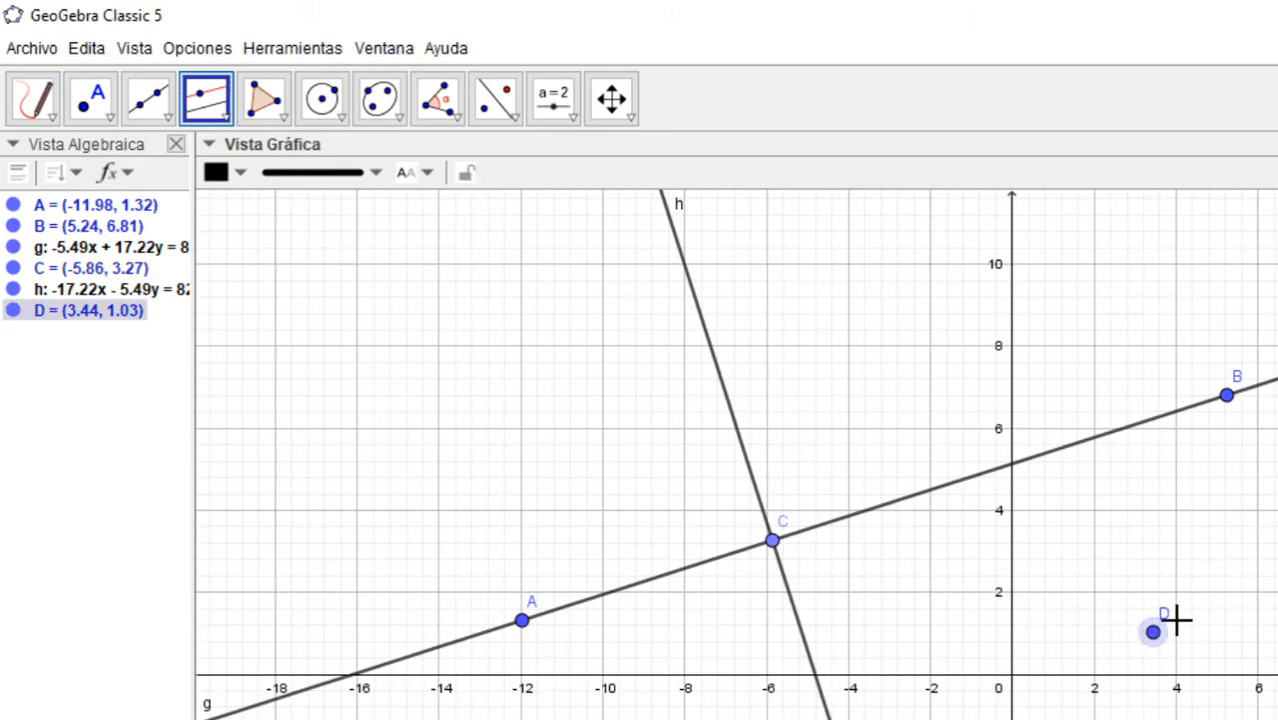
{"action": "left_click", "coordinate": [1064, 458]}
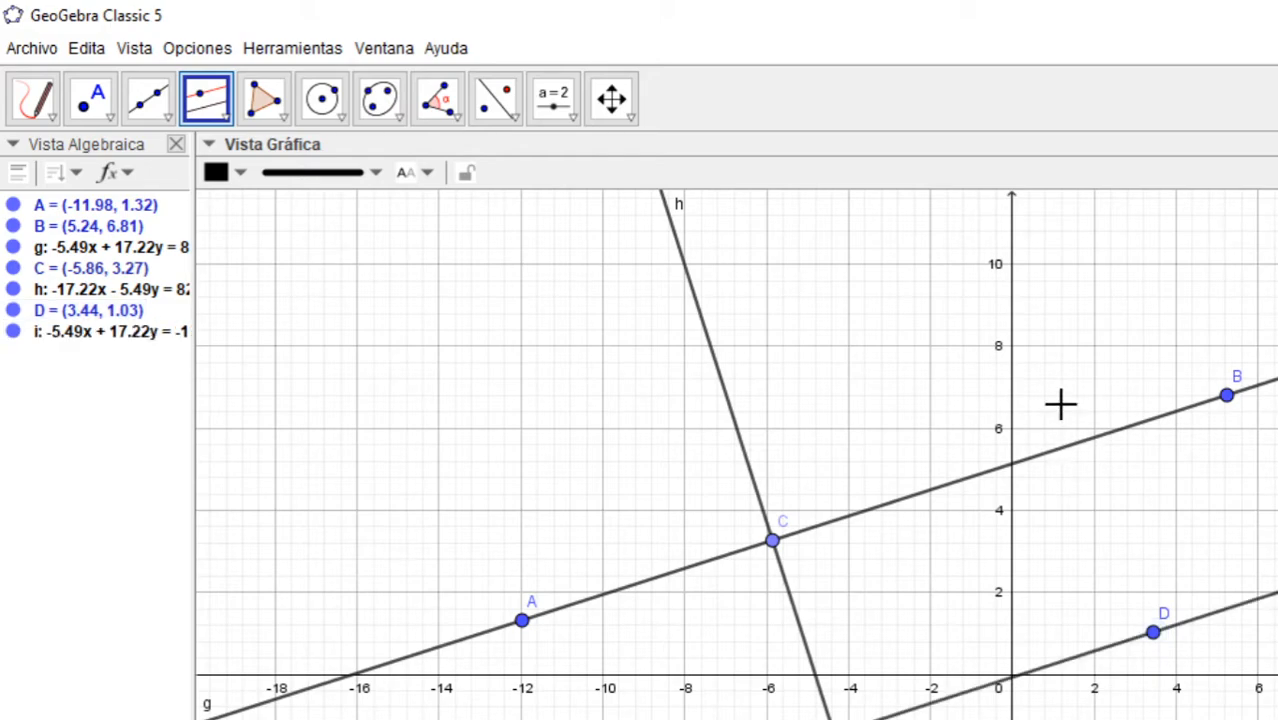
Construct the angle bisectors between line AB and the perpendicular line through point C
{"action": "left_click", "coordinate": [228, 118]}
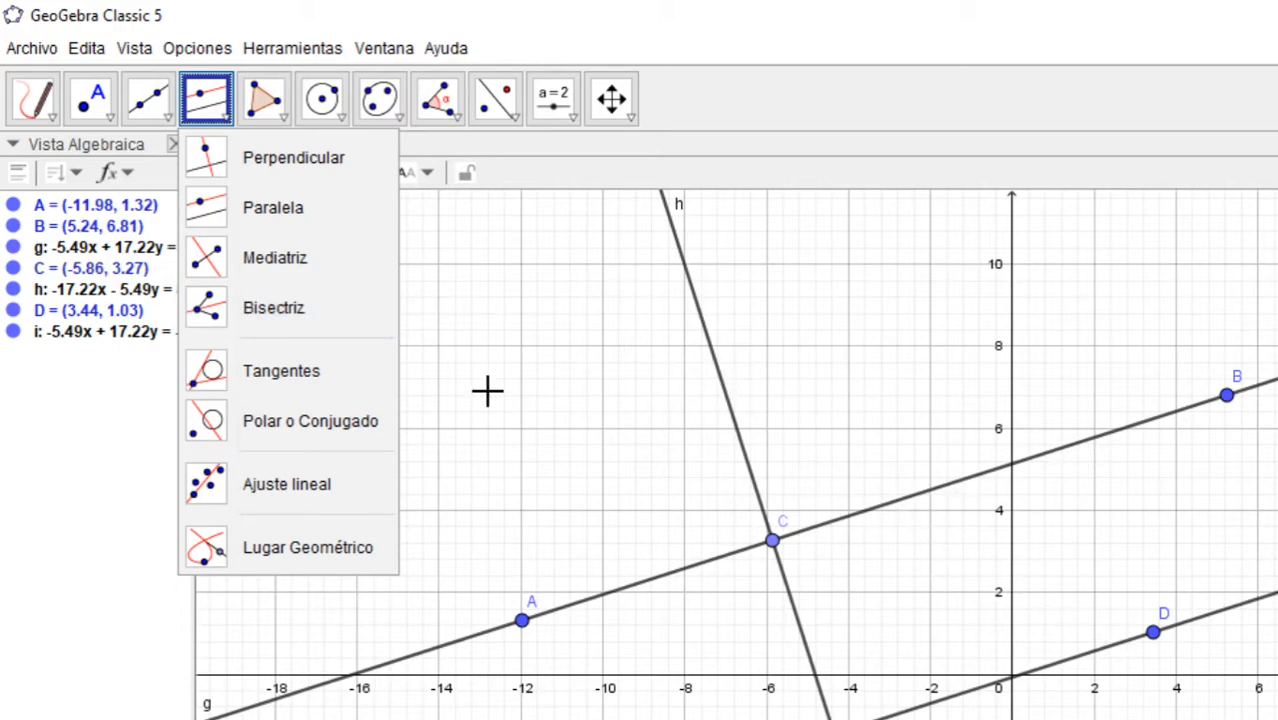
{"action": "left_click", "coordinate": [209, 311]}
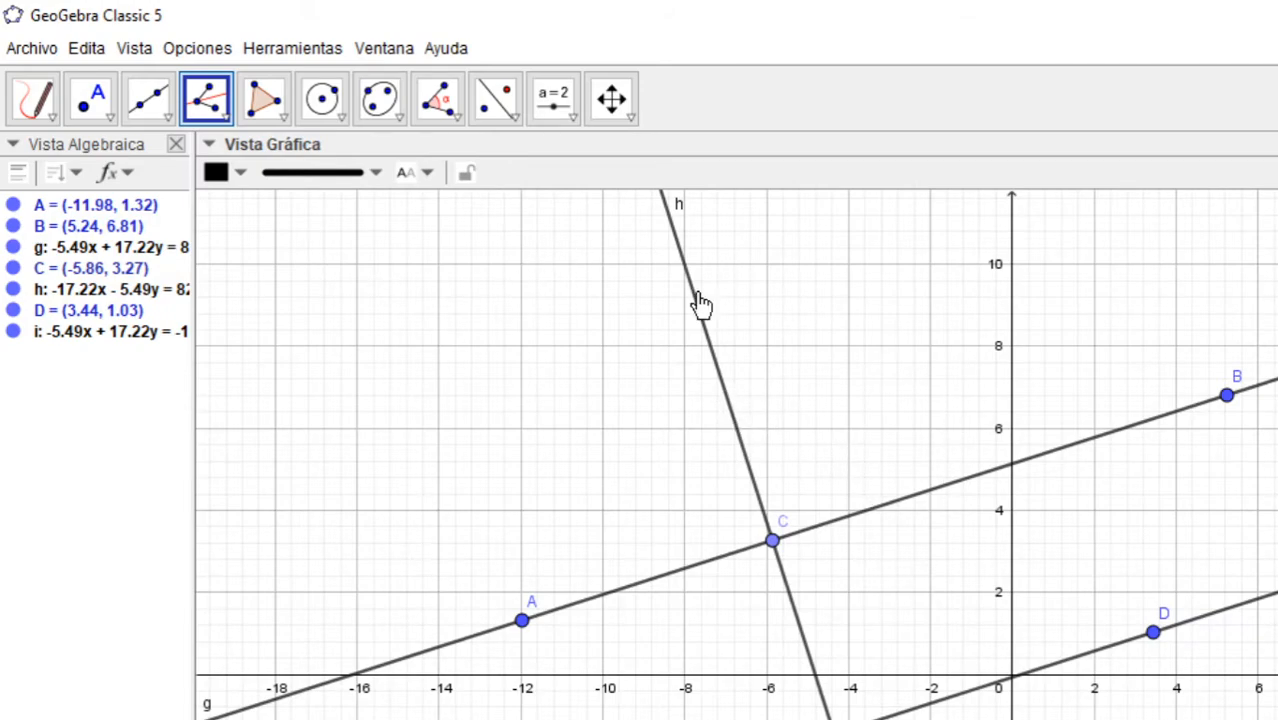
{"action": "left_click", "coordinate": [918, 493]}
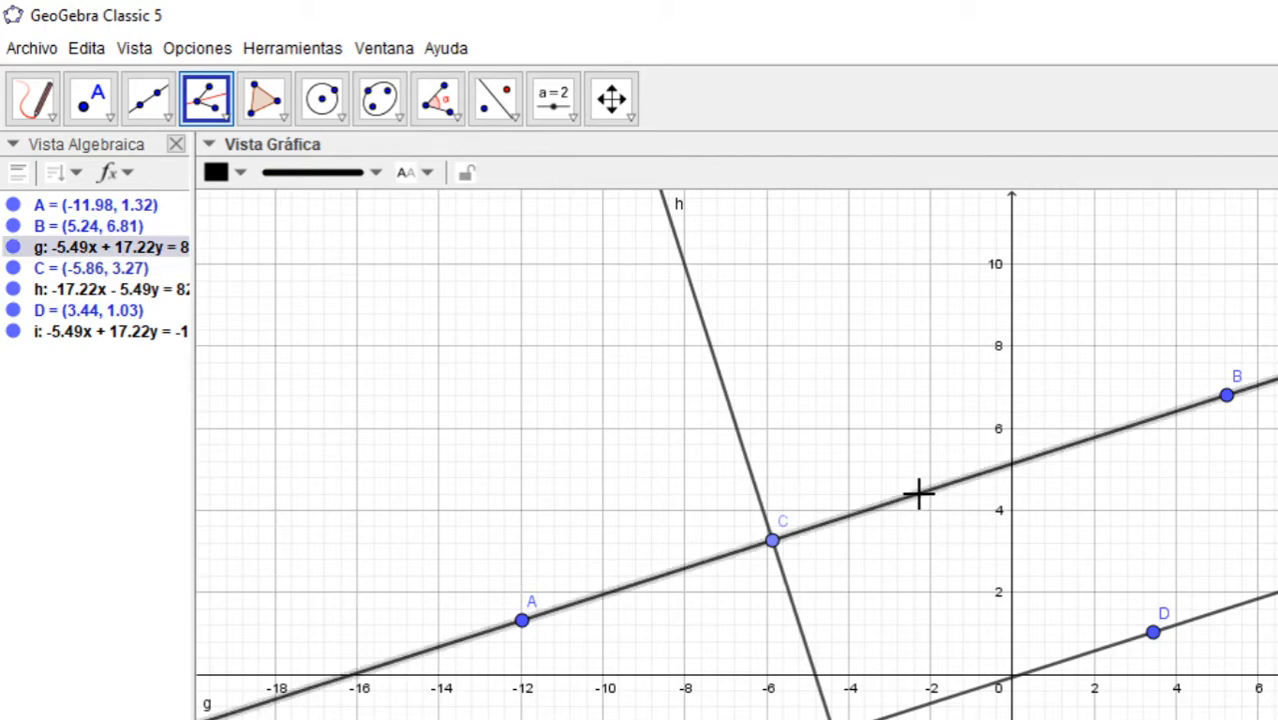
{"action": "left_click", "coordinate": [714, 366]}
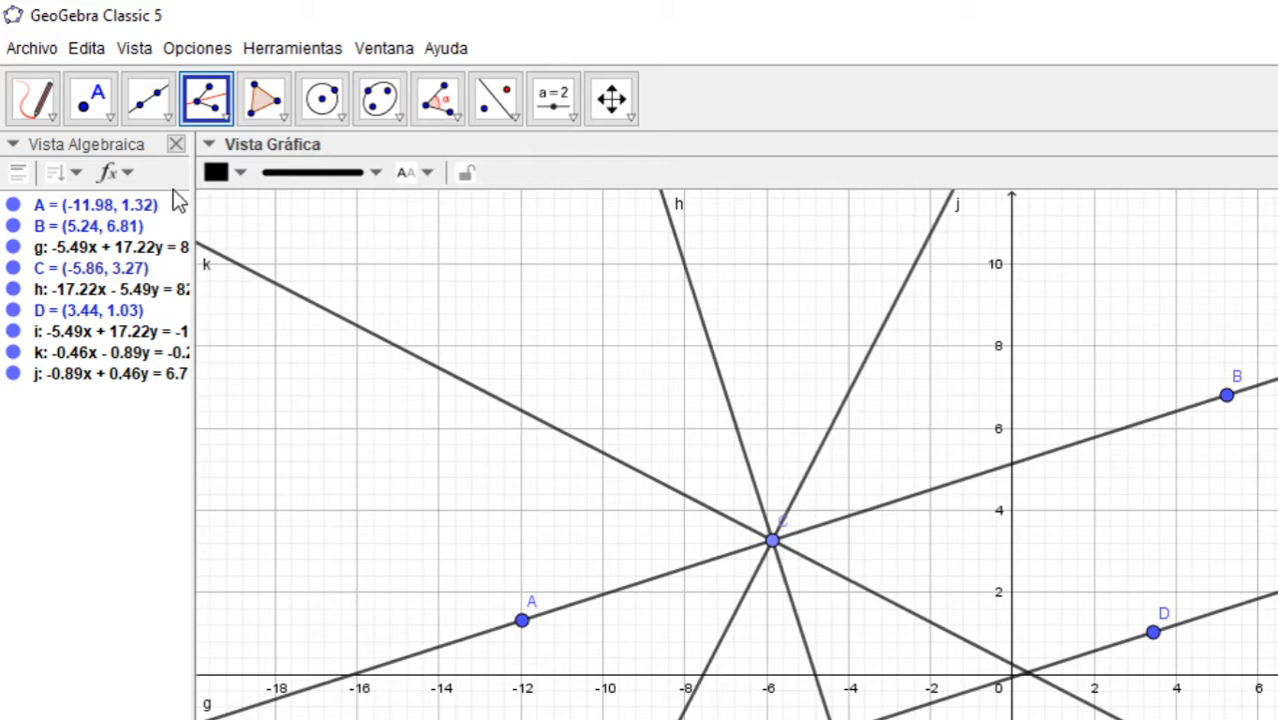
Select all objects of the line and bisector construction and delete them
{"action": "left_click", "coordinate": [130, 50]}
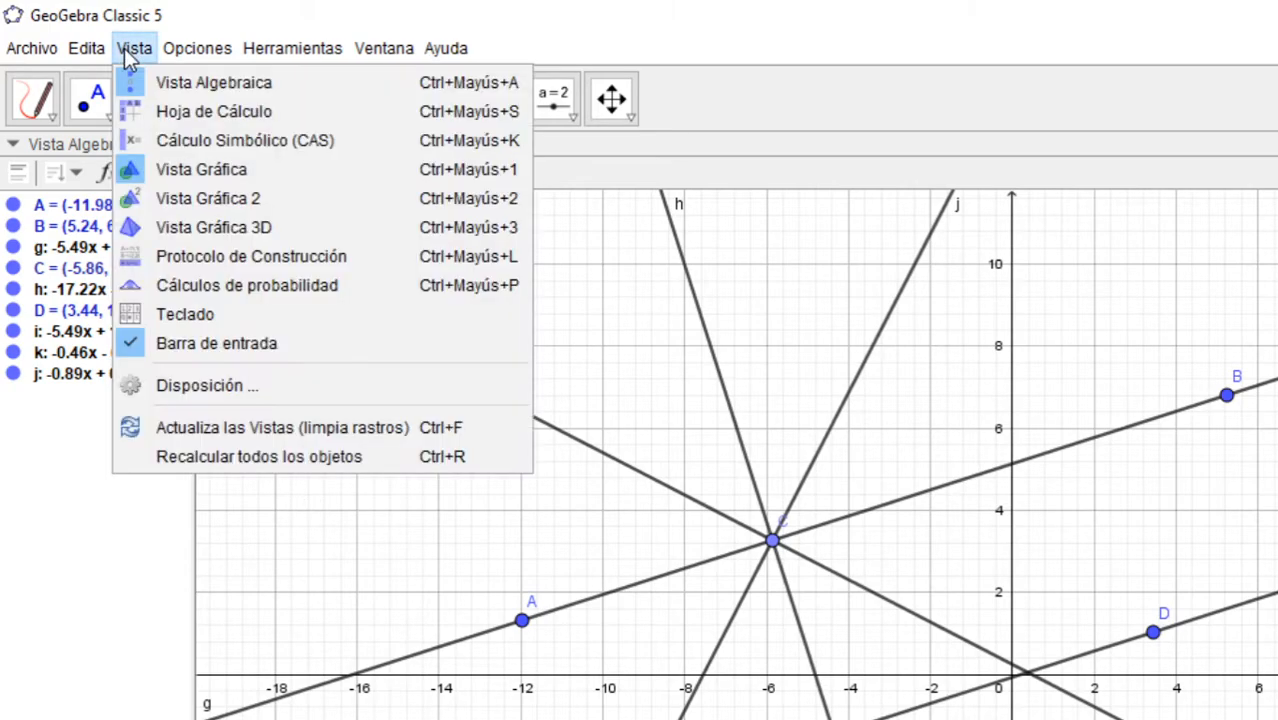
{"action": "mouse_move", "coordinate": [86, 66]}
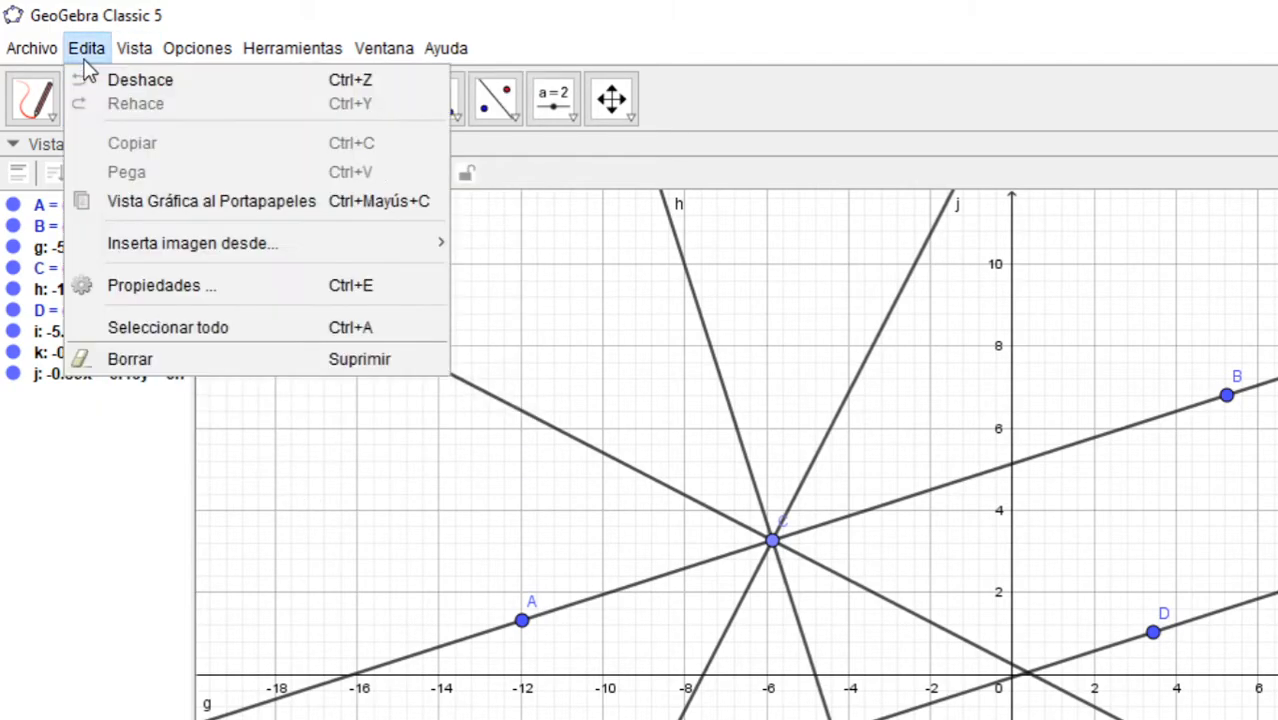
{"action": "left_click", "coordinate": [133, 319]}
{"action": "key", "text": "Delete"}
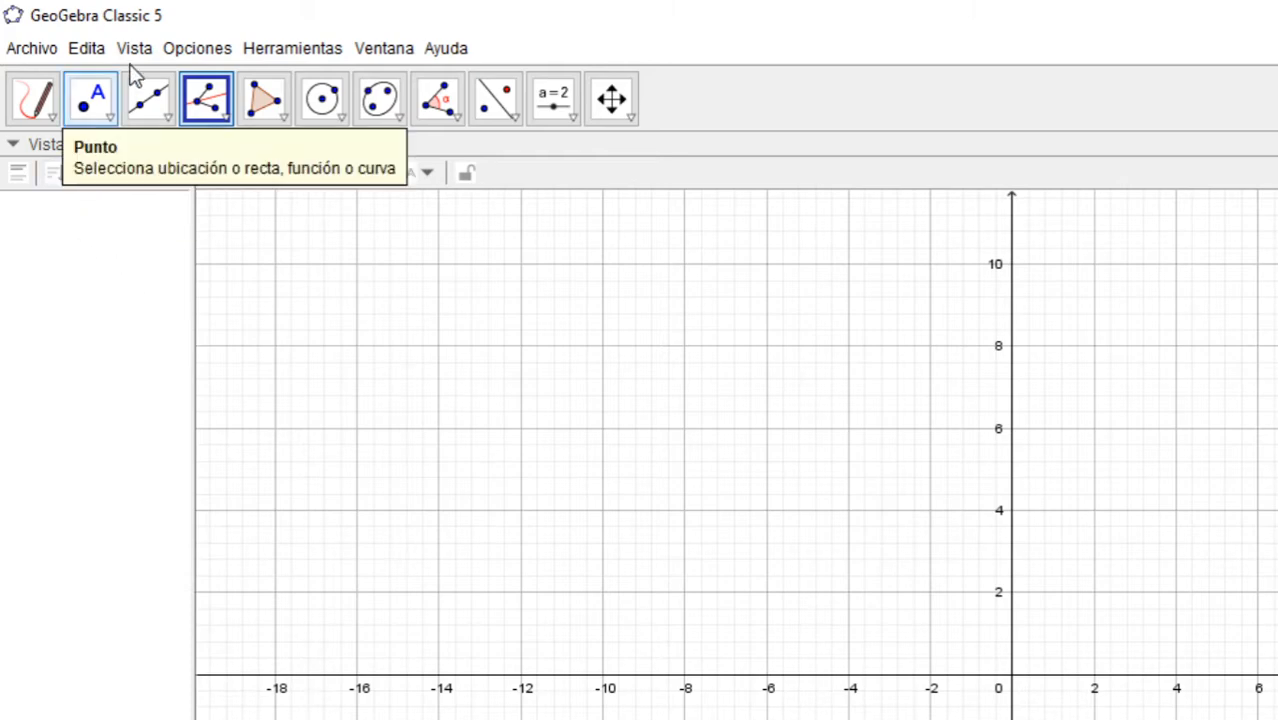
Activate the Tangents tool and enter the function x^2 to plot a parabola
{"action": "left_click", "coordinate": [135, 50]}
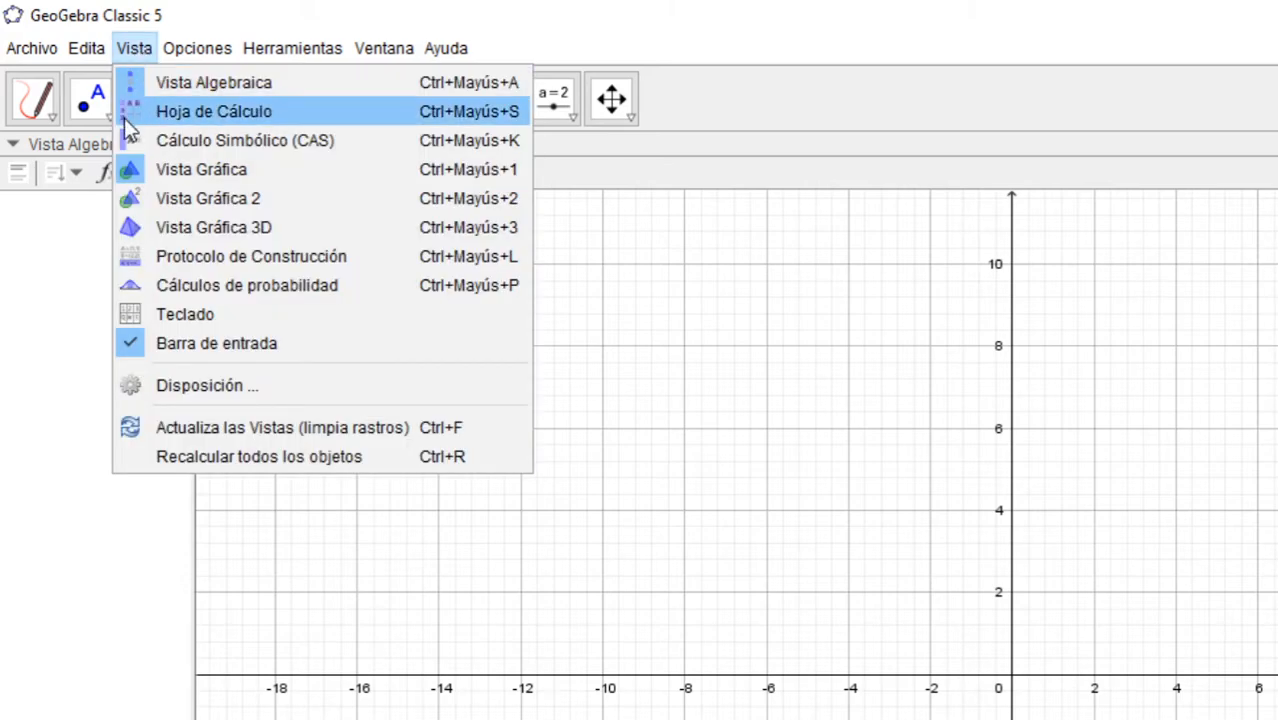
{"action": "left_click", "coordinate": [693, 97]}
{"action": "left_click", "coordinate": [222, 118]}
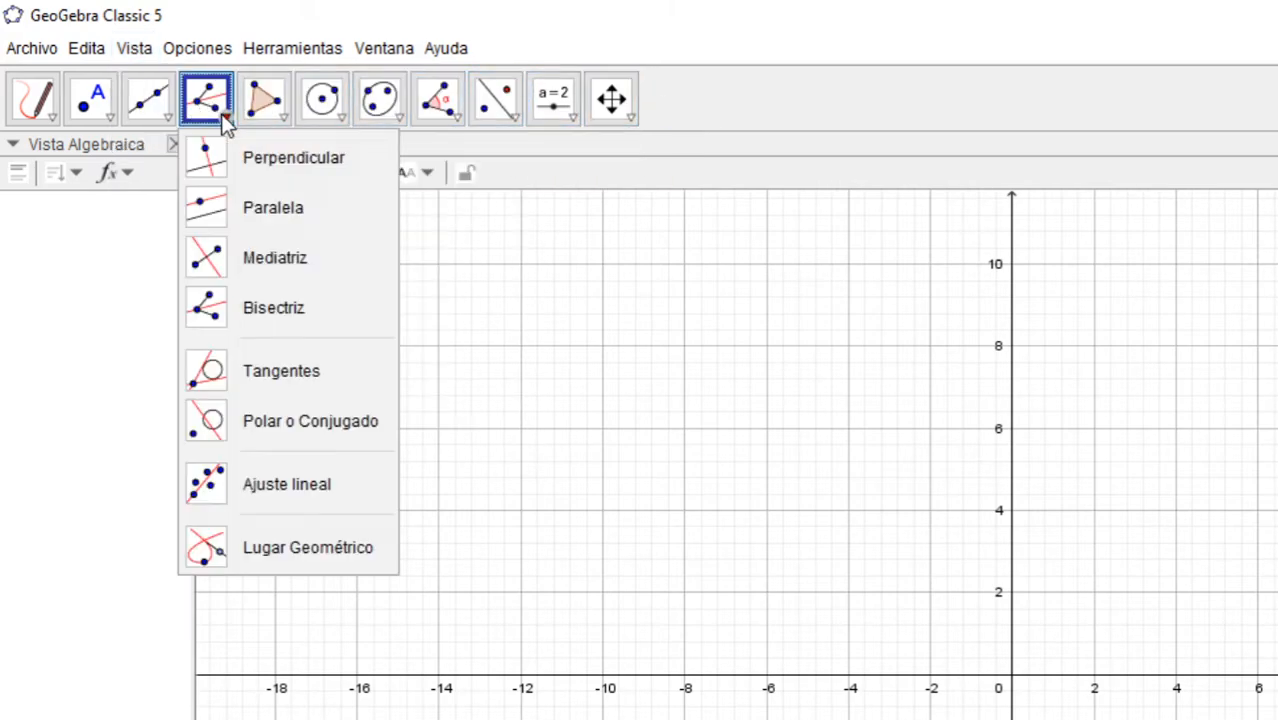
{"action": "left_click", "coordinate": [220, 376]}
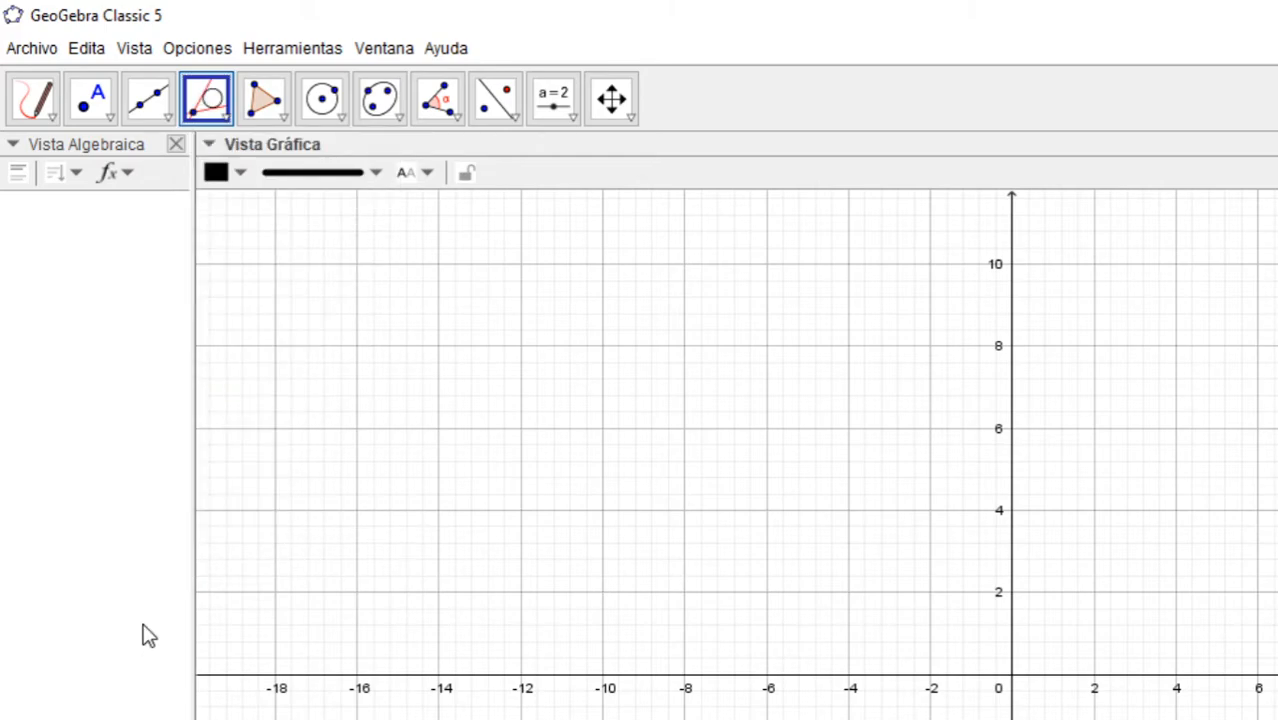
{"action": "type", "text": "x"}
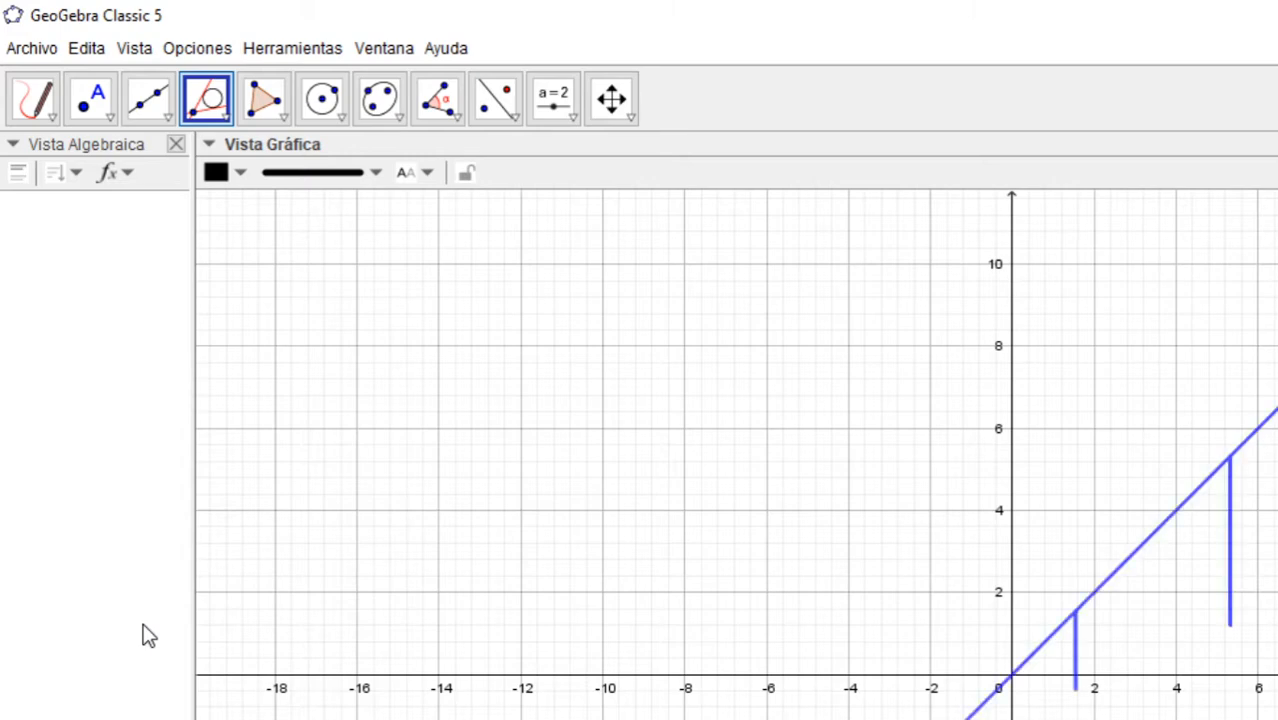
{"action": "type", "text": "^2"}
{"action": "key", "text": "Return"}
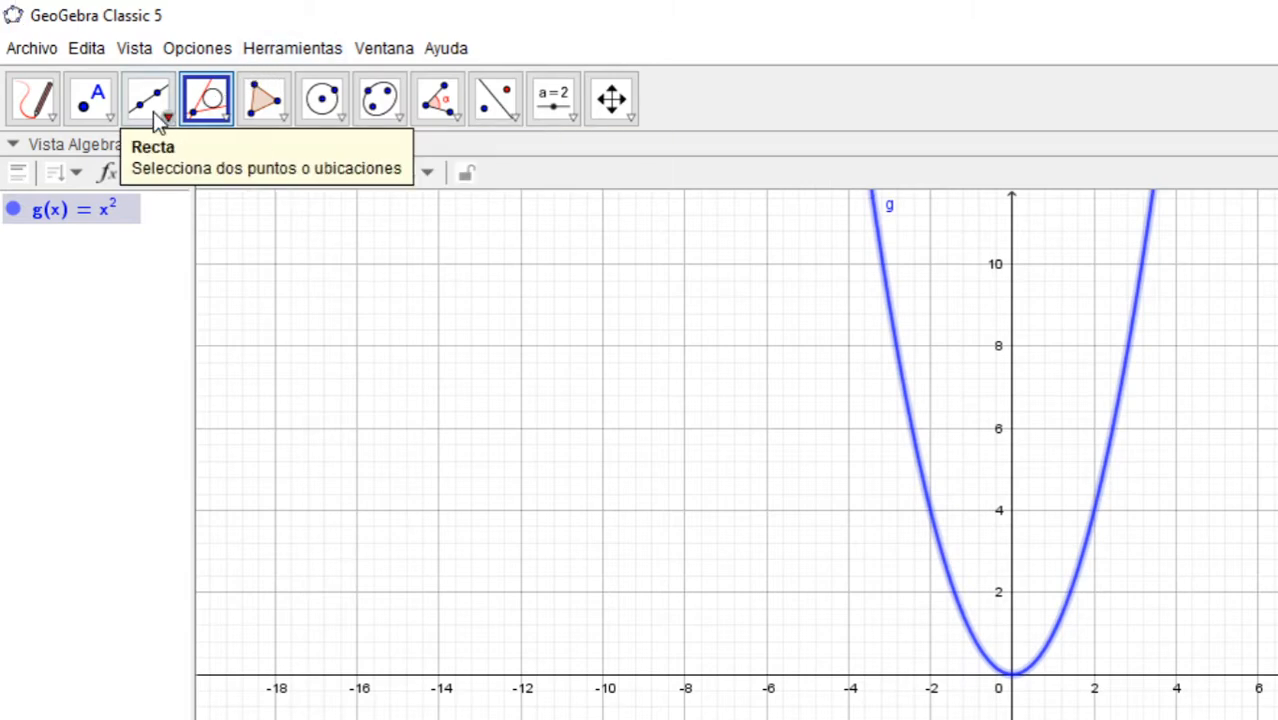
Place point A on the parabola at about (2.15, 4.61) and construct the tangent to the curve at it
{"action": "left_click", "coordinate": [97, 103]}
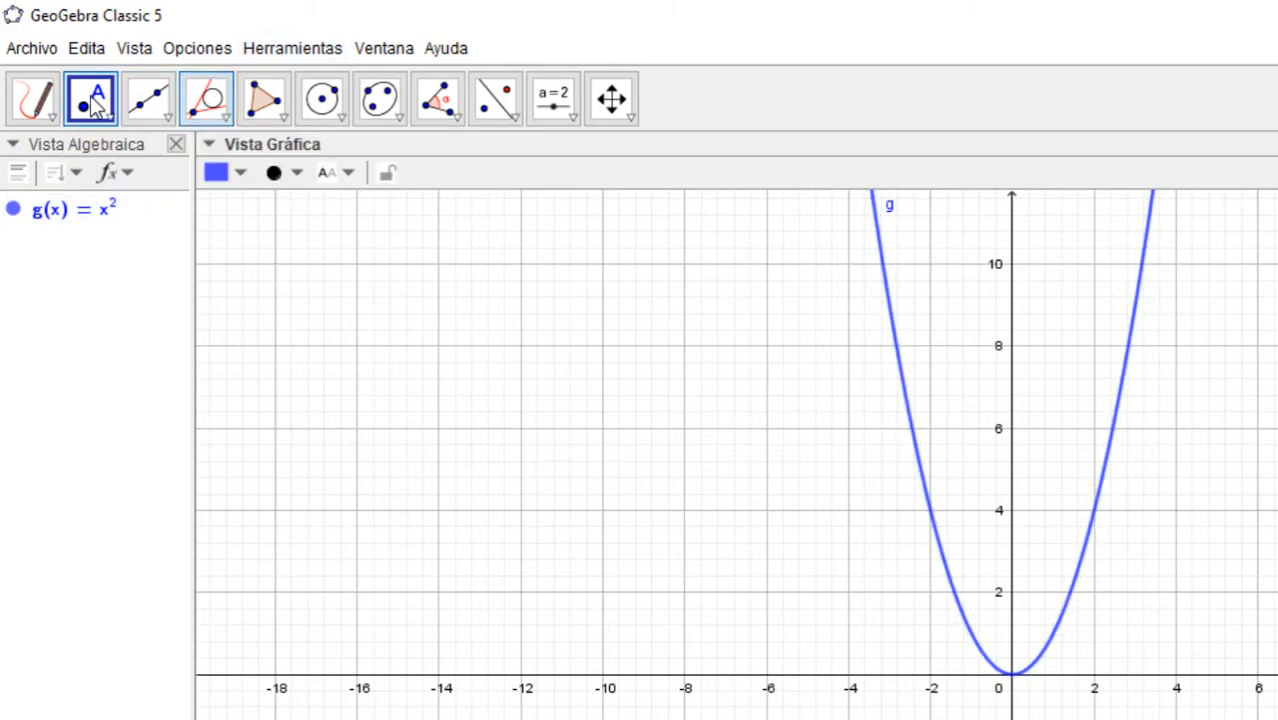
{"action": "left_click", "coordinate": [1100, 487]}
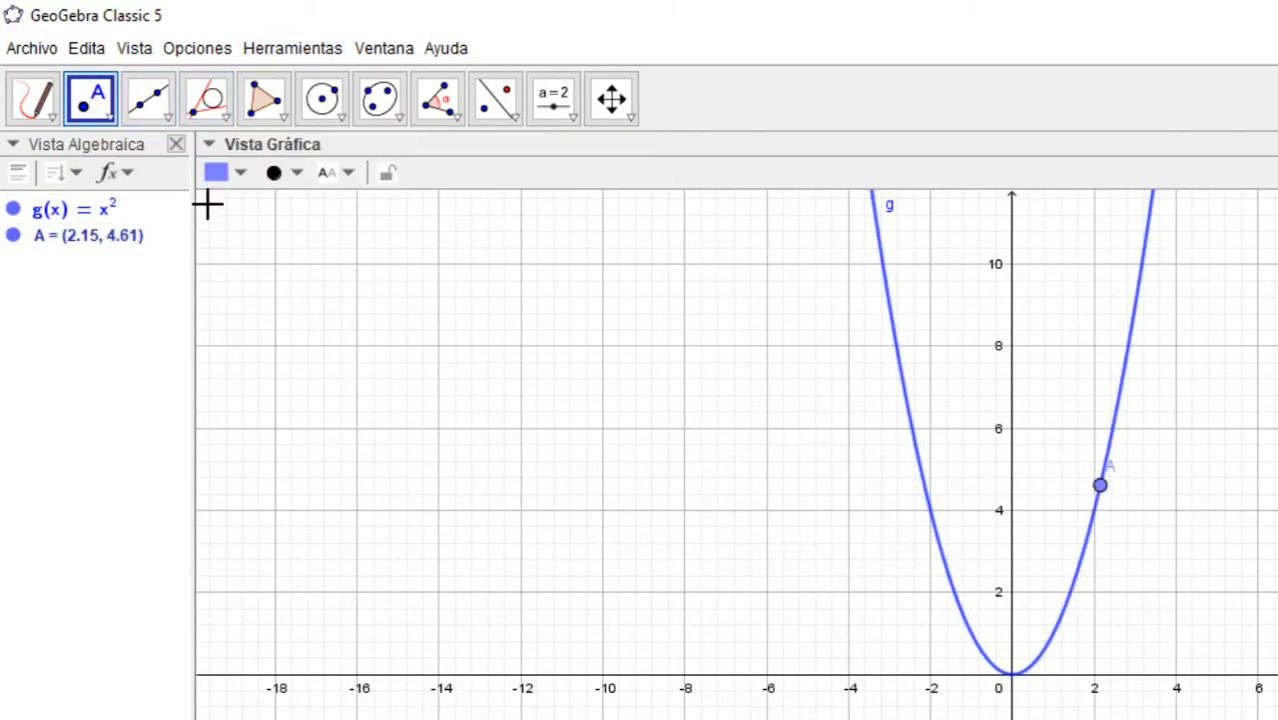
{"action": "left_click", "coordinate": [210, 100]}
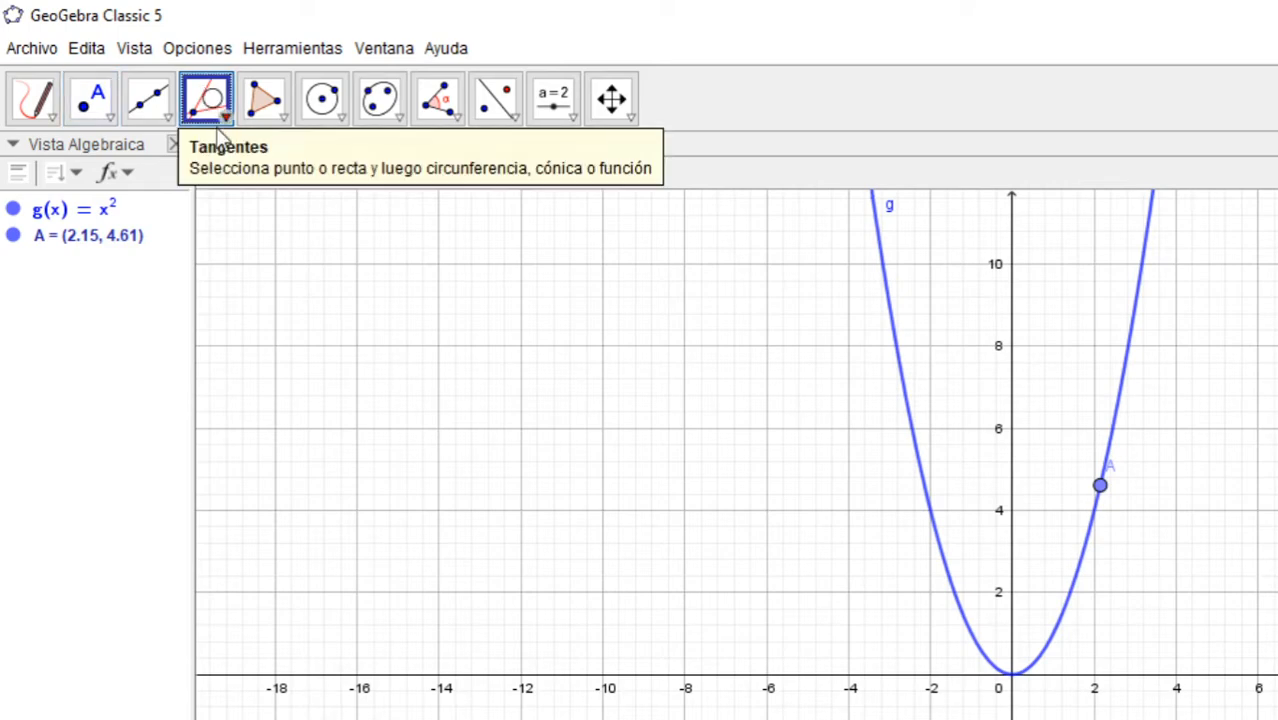
{"action": "left_click", "coordinate": [228, 119]}
{"action": "left_click", "coordinate": [1034, 83]}
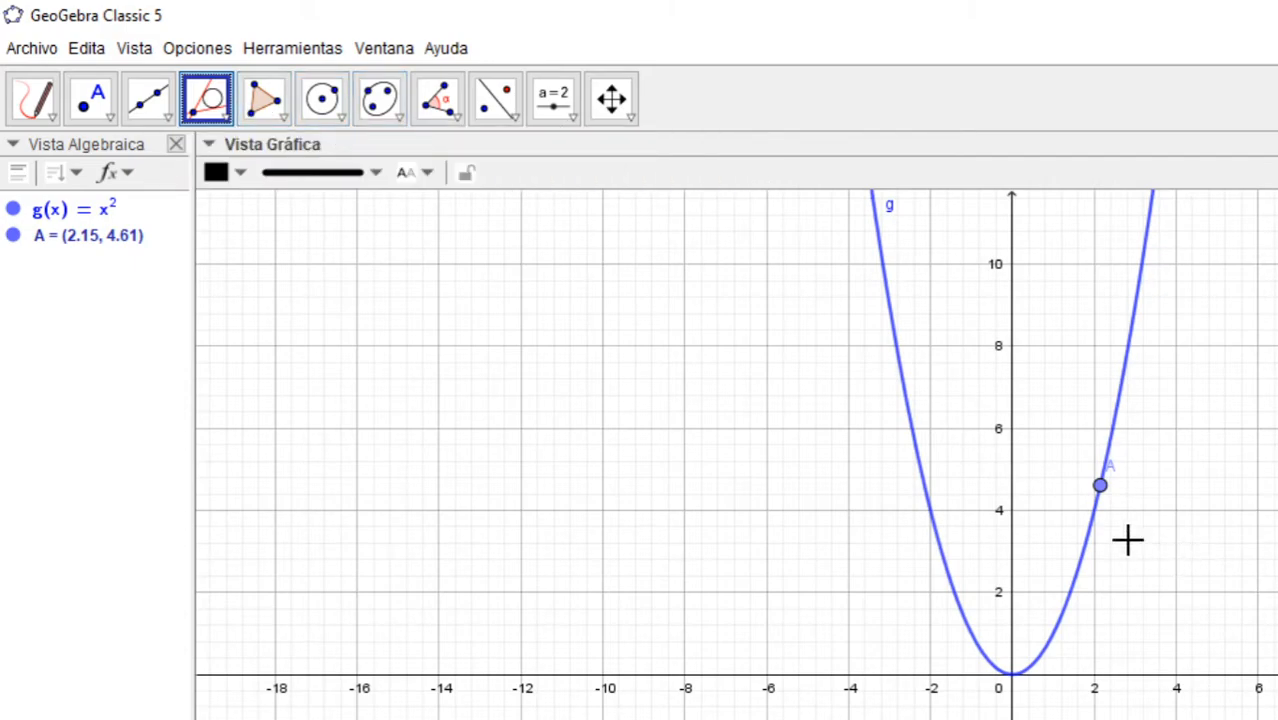
{"action": "left_click", "coordinate": [1102, 488]}
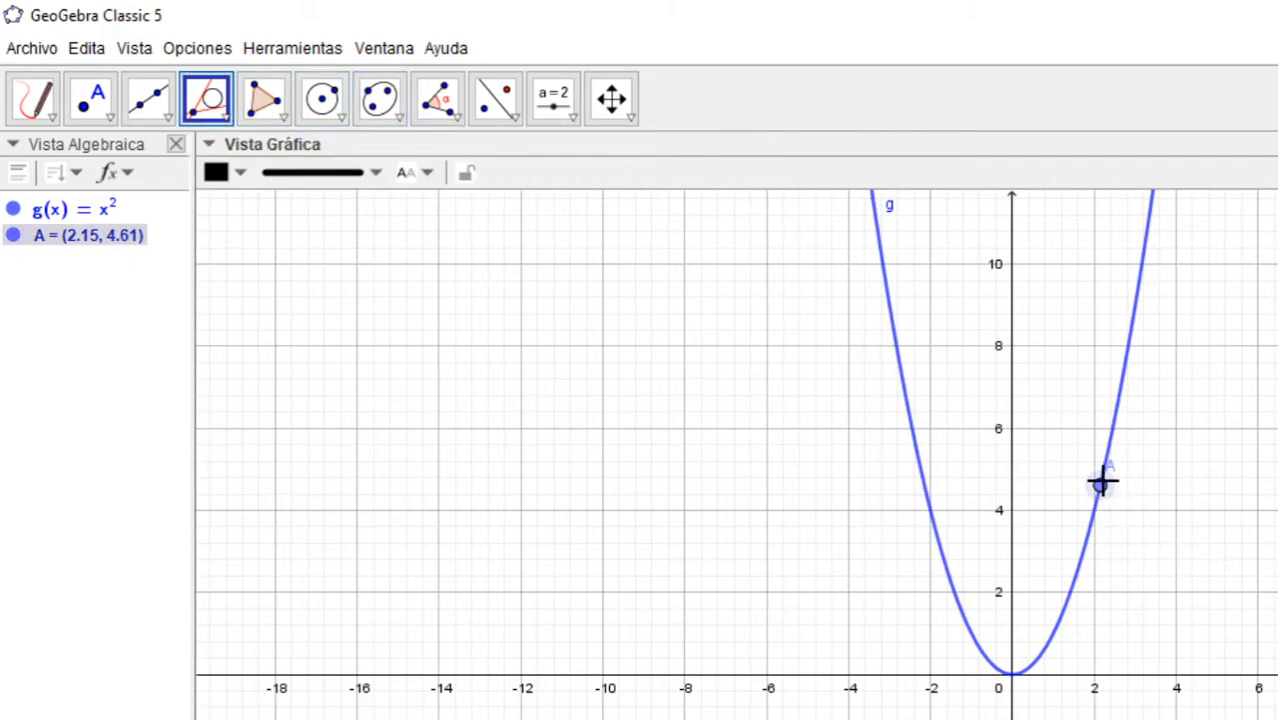
{"action": "left_click", "coordinate": [1134, 320]}
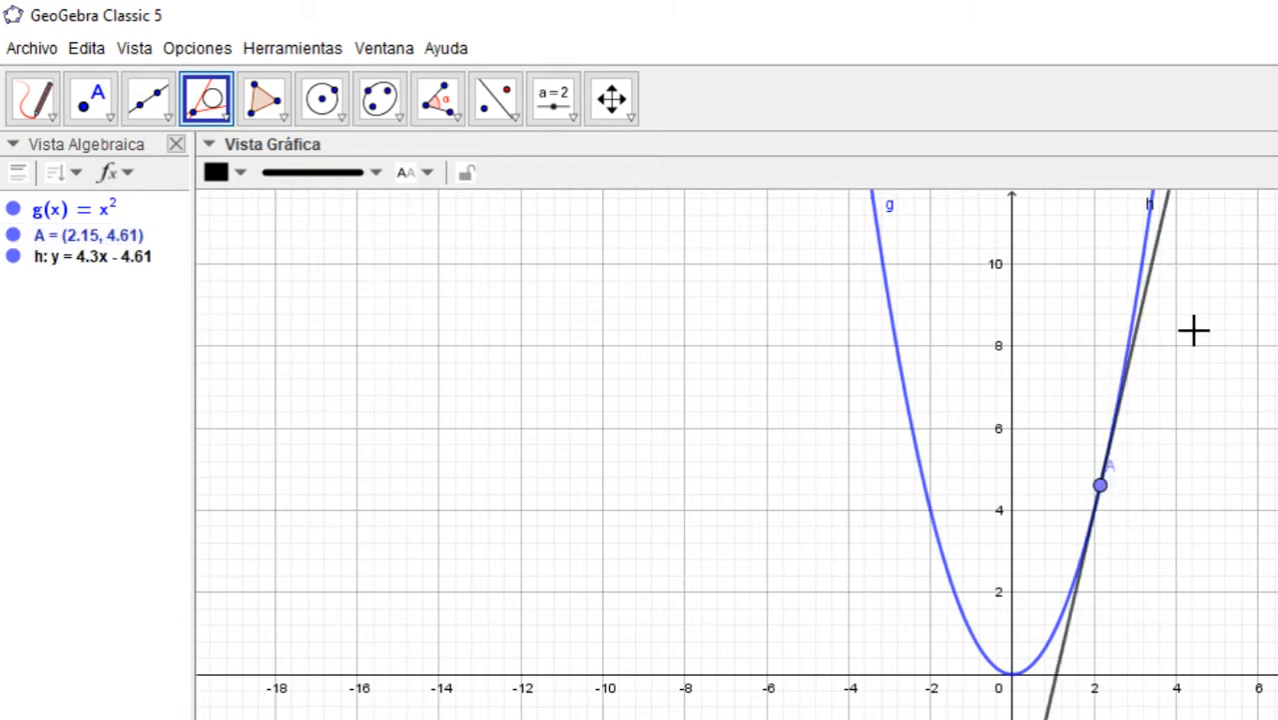
Move point A down along the parabola to about (0.84, 0.71) so the tangent follows it
{"action": "left_click", "coordinate": [50, 128]}
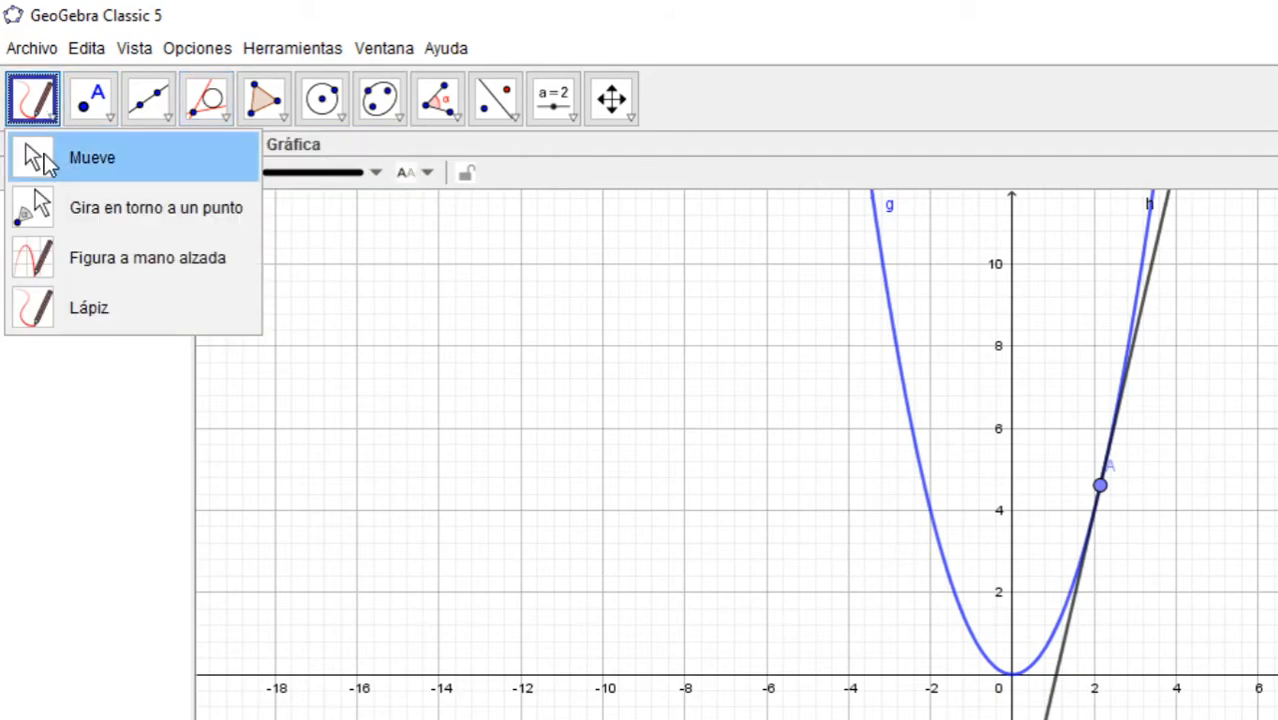
{"action": "left_click", "coordinate": [46, 160]}
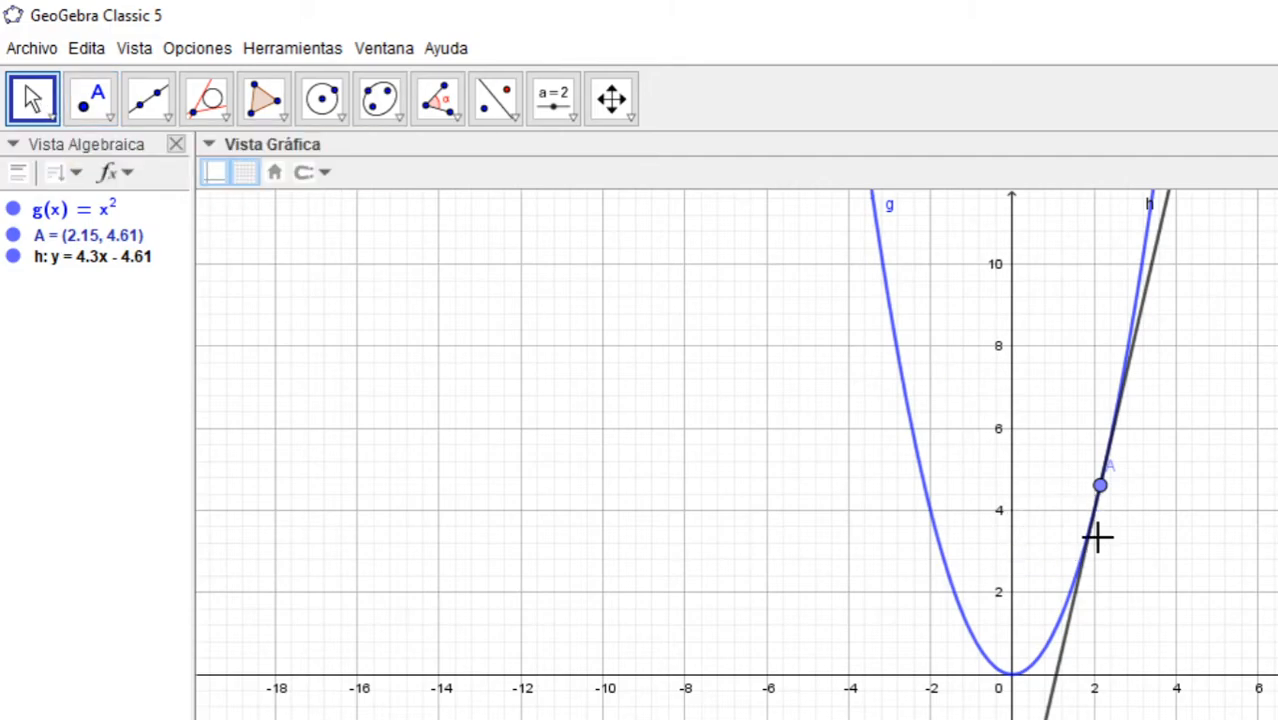
{"action": "left_click_drag", "start_coordinate": [1101, 490], "coordinate": [1050, 660]}
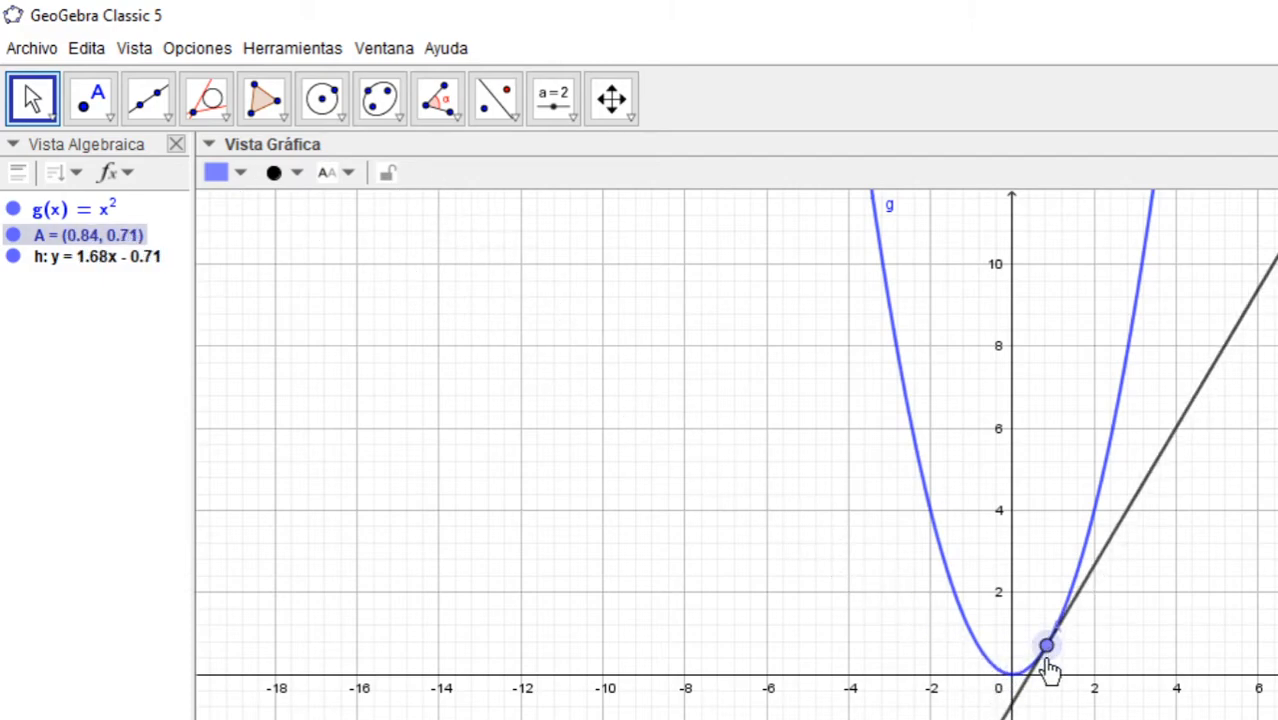
Animate point A along the parabola with its tangent and stop the animation at about (1.02, 1.04)
{"action": "right_click", "coordinate": [17, 245]}
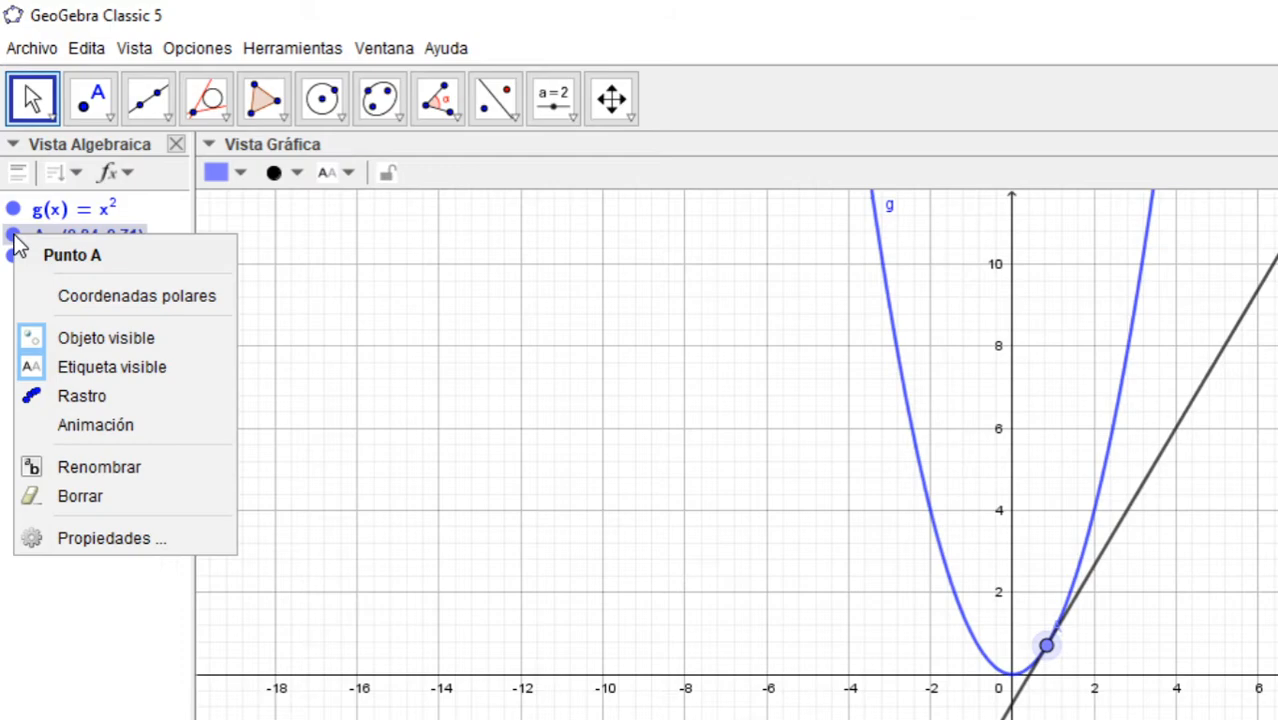
{"action": "left_click", "coordinate": [80, 423]}
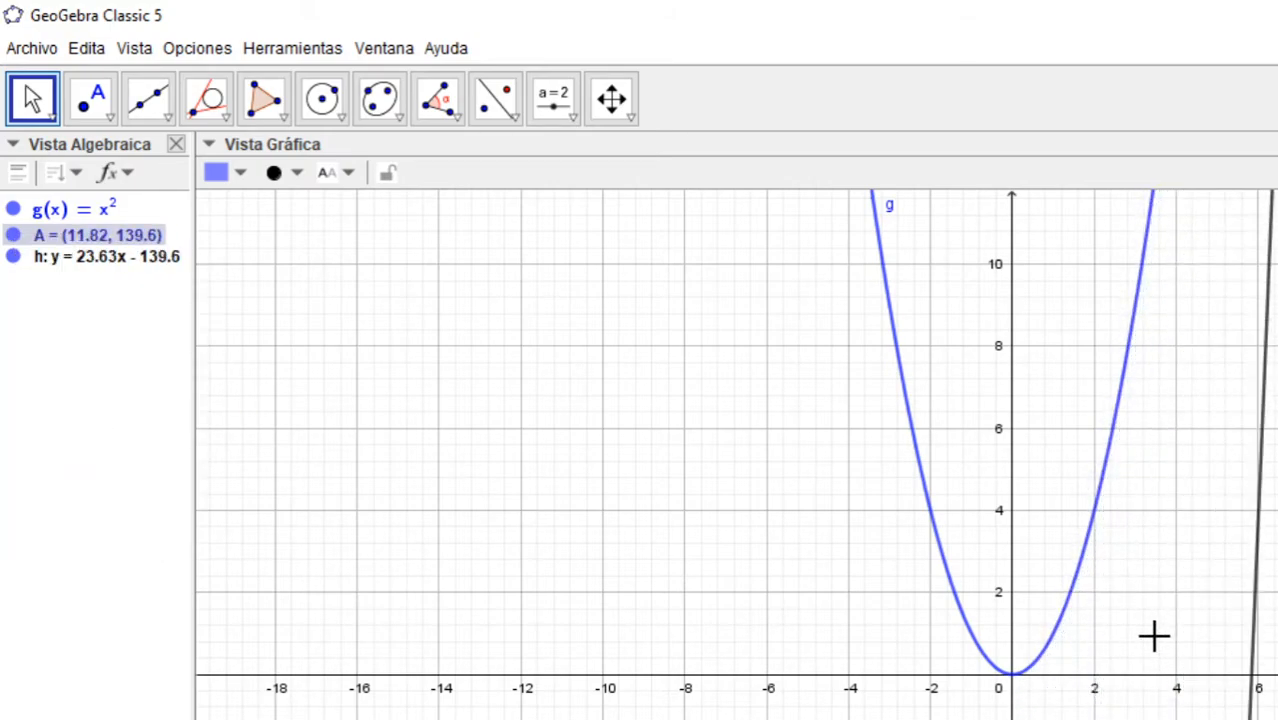
{"action": "left_click", "coordinate": [613, 99]}
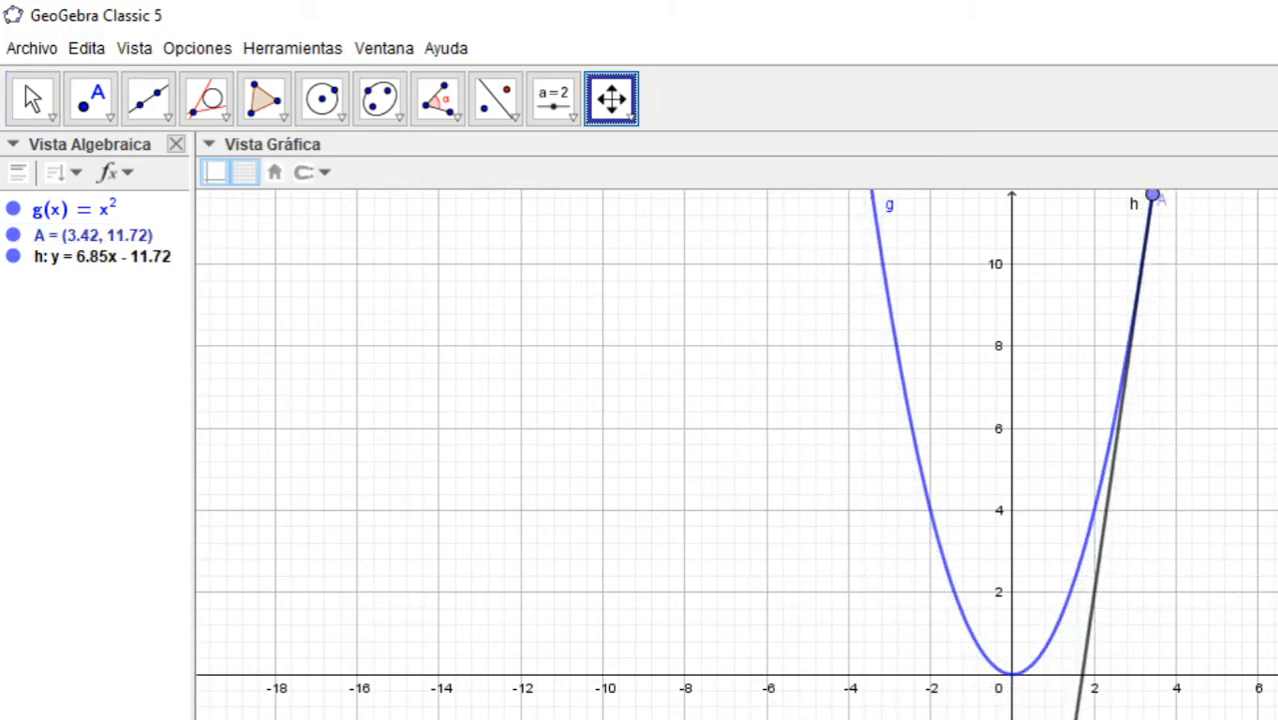
{"action": "scroll", "coordinate": [1271, 530], "scroll_direction": "down", "scroll_amount": 10}
{"action": "scroll", "coordinate": [1271, 530], "scroll_direction": "down", "scroll_amount": 6}
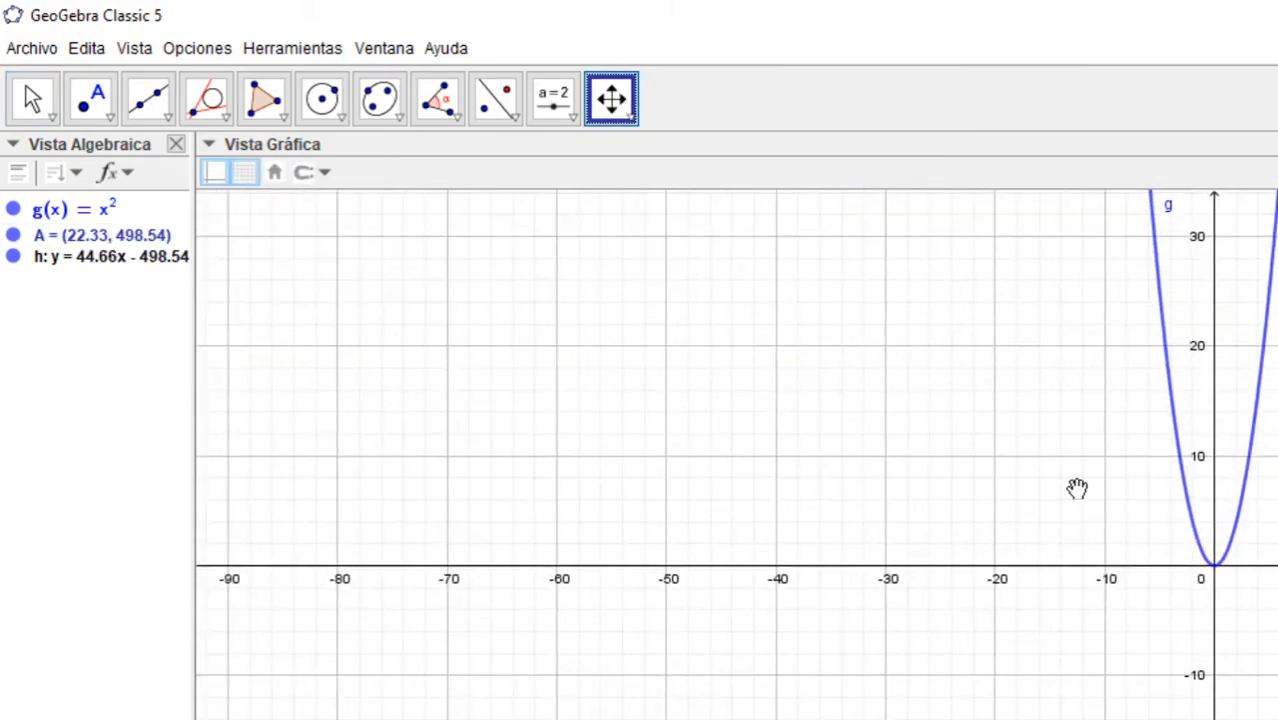
{"action": "scroll", "coordinate": [1268, 456], "scroll_direction": "down", "scroll_amount": 3}
{"action": "scroll", "coordinate": [1270, 457], "scroll_direction": "up", "scroll_amount": 8}
{"action": "left_click_drag", "start_coordinate": [1180, 558], "coordinate": [1277, 558]}
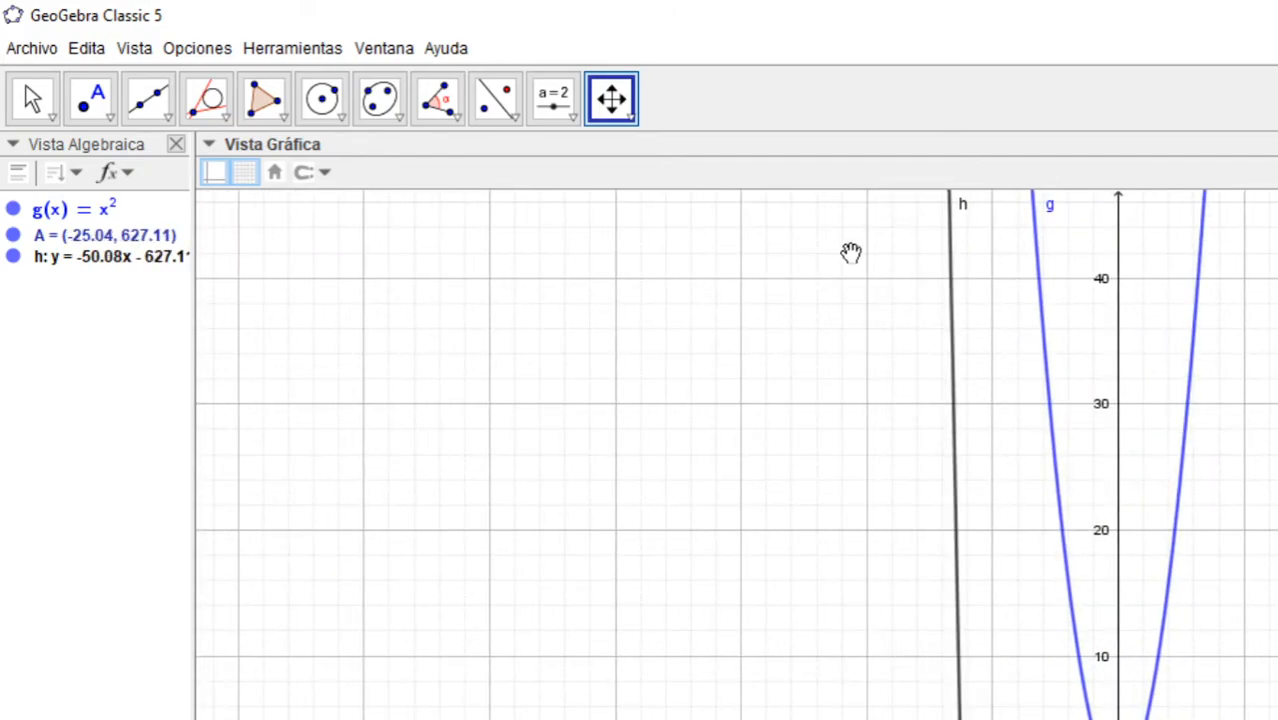
{"action": "right_click", "coordinate": [18, 242]}
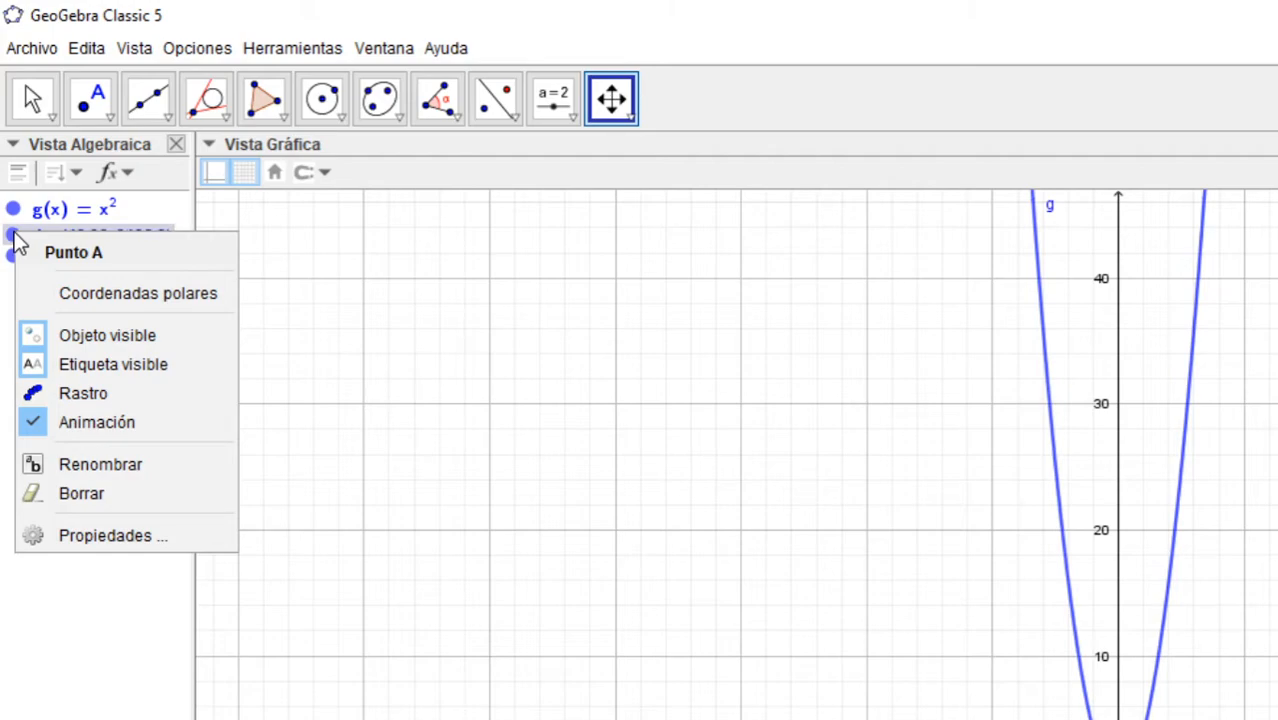
{"action": "left_click", "coordinate": [82, 420]}
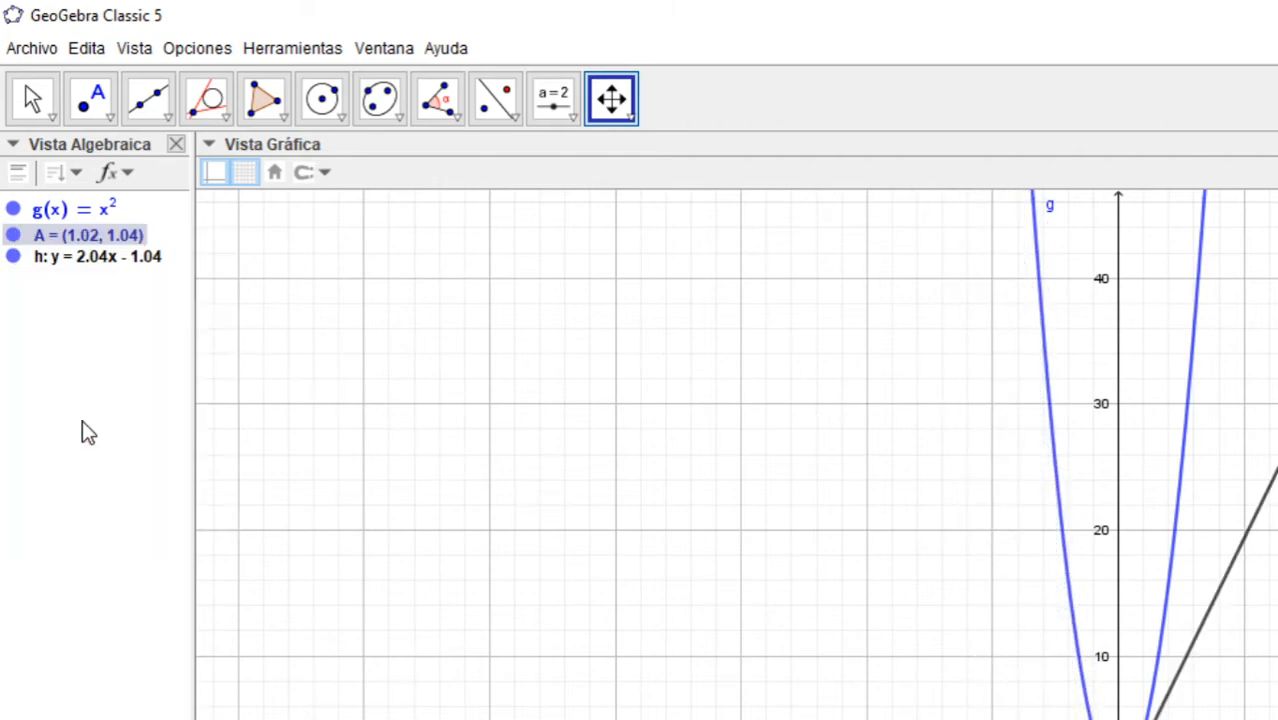
Clear the construction by deleting the parabola, point A and the tangent together
{"action": "left_click", "coordinate": [224, 111]}
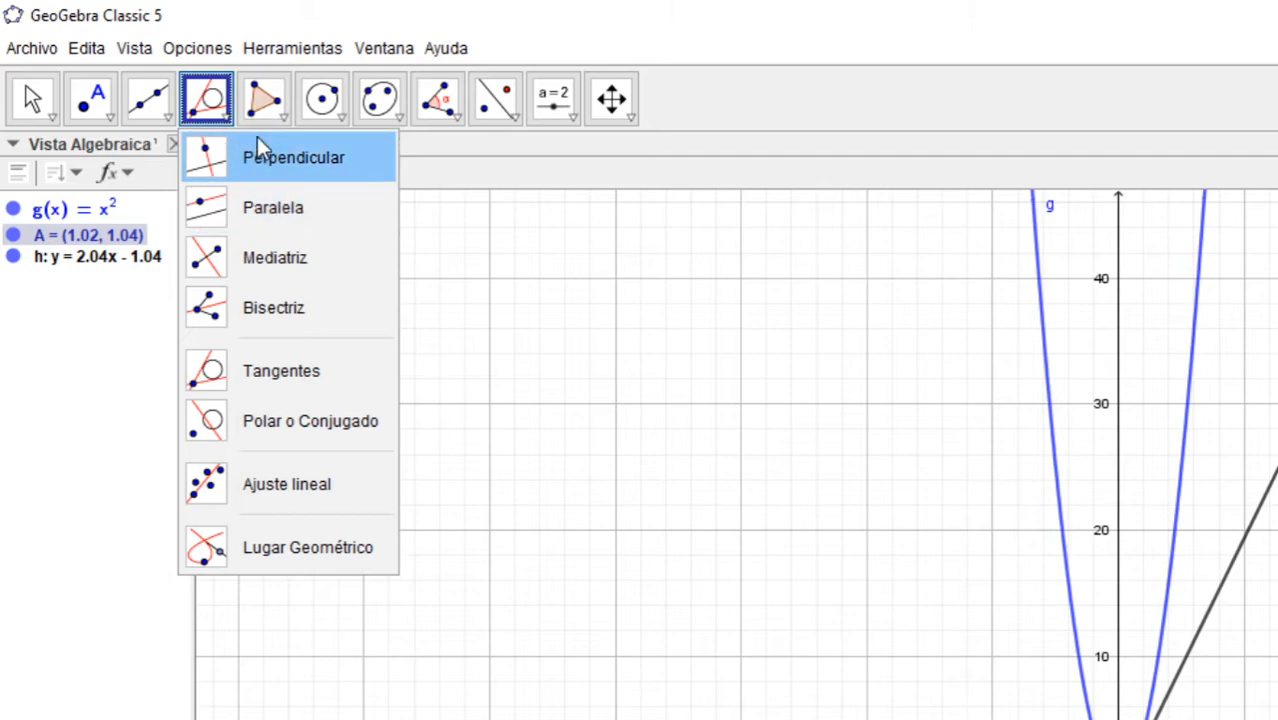
{"action": "left_click", "coordinate": [286, 111]}
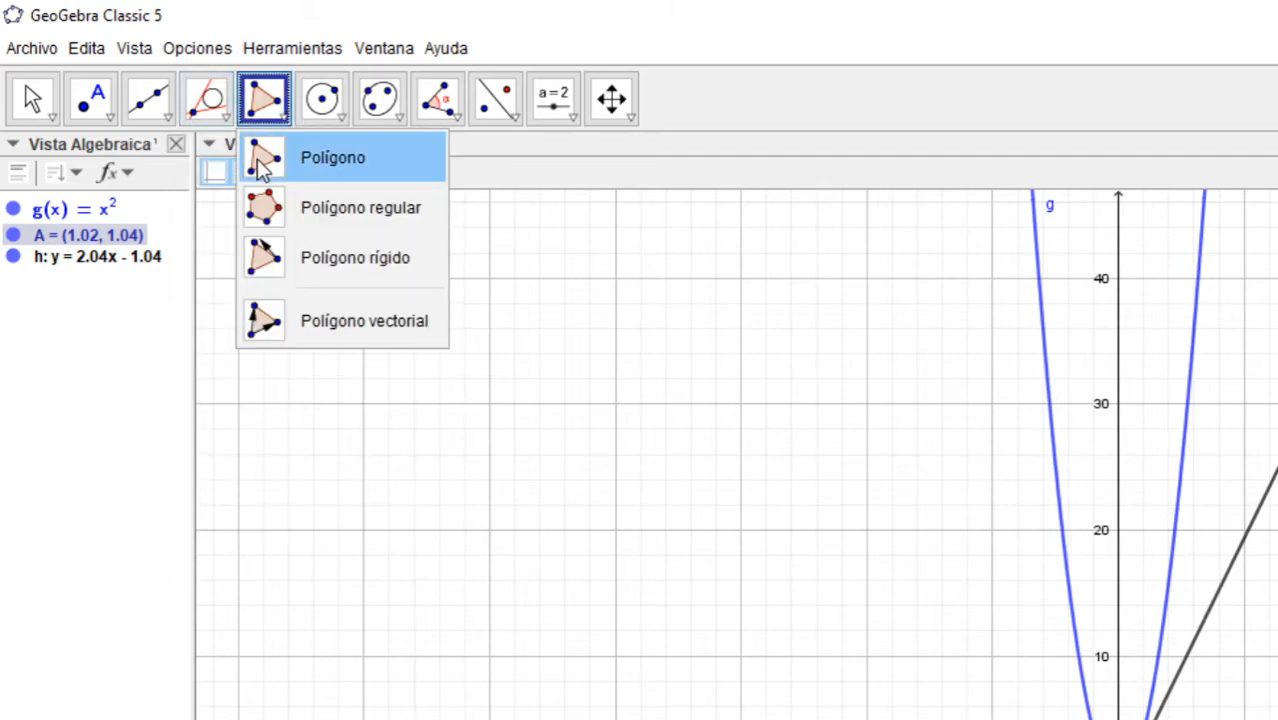
{"action": "left_click", "coordinate": [88, 48]}
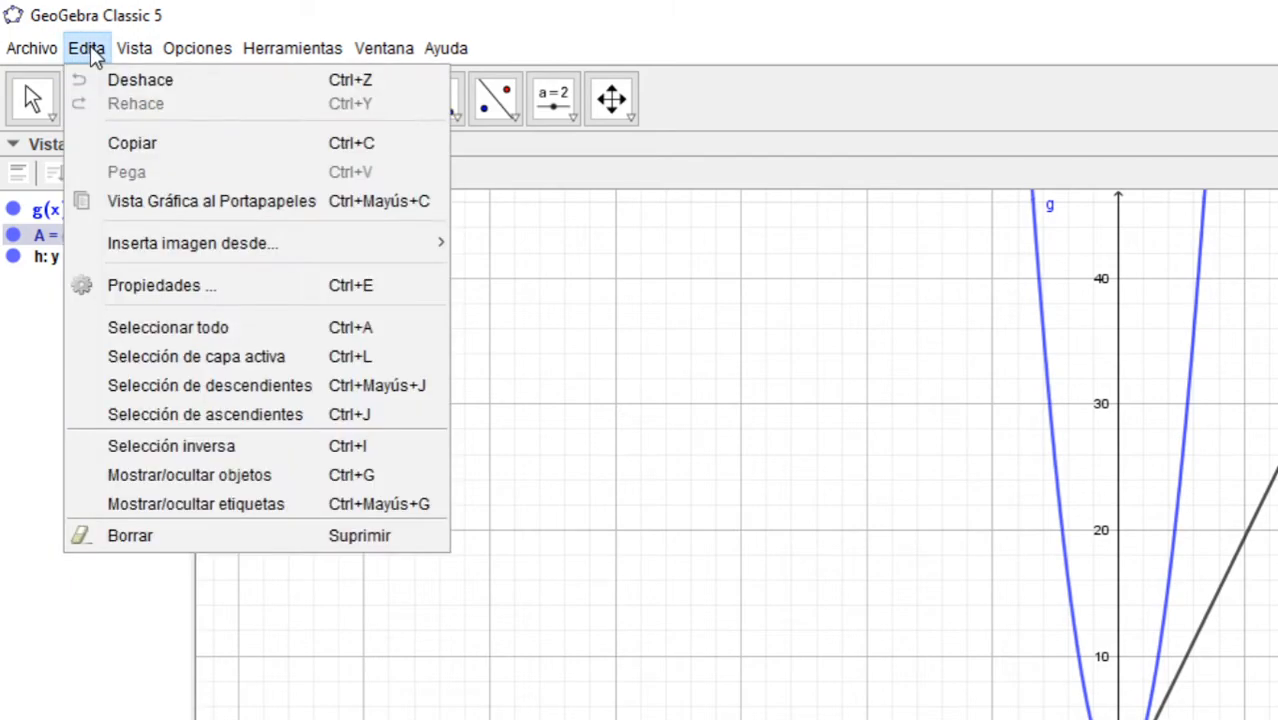
{"action": "left_click", "coordinate": [120, 329]}
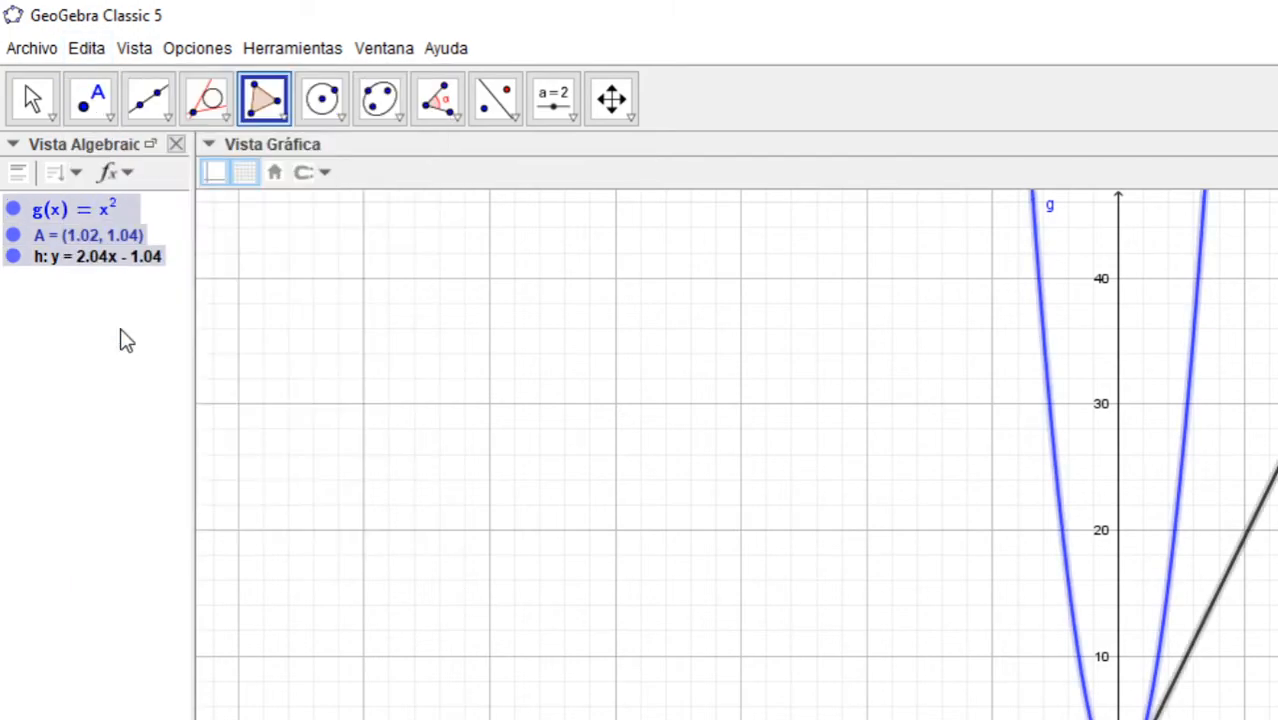
{"action": "key", "text": "Delete"}
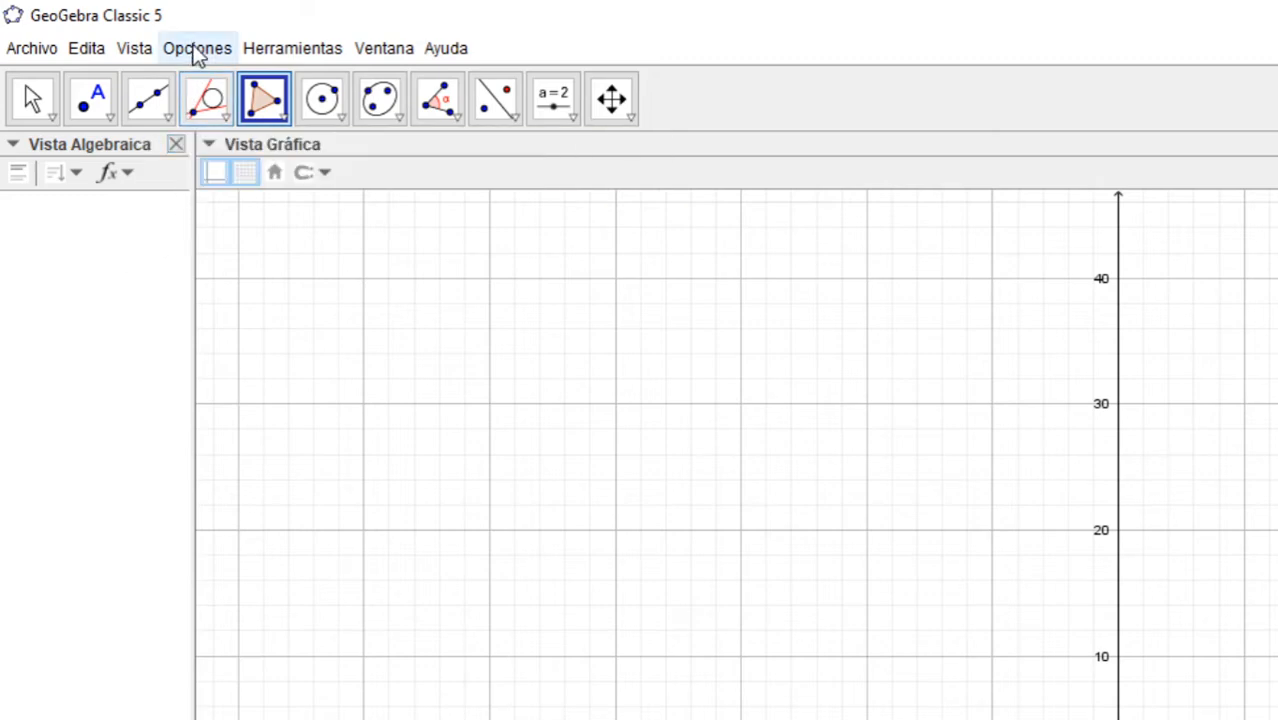
Draw a triangle with the Polygon tool, with vertices at about (-57.68, 37.93), (-70, 10) and (-26.83, 21.72)
{"action": "left_click", "coordinate": [220, 120]}
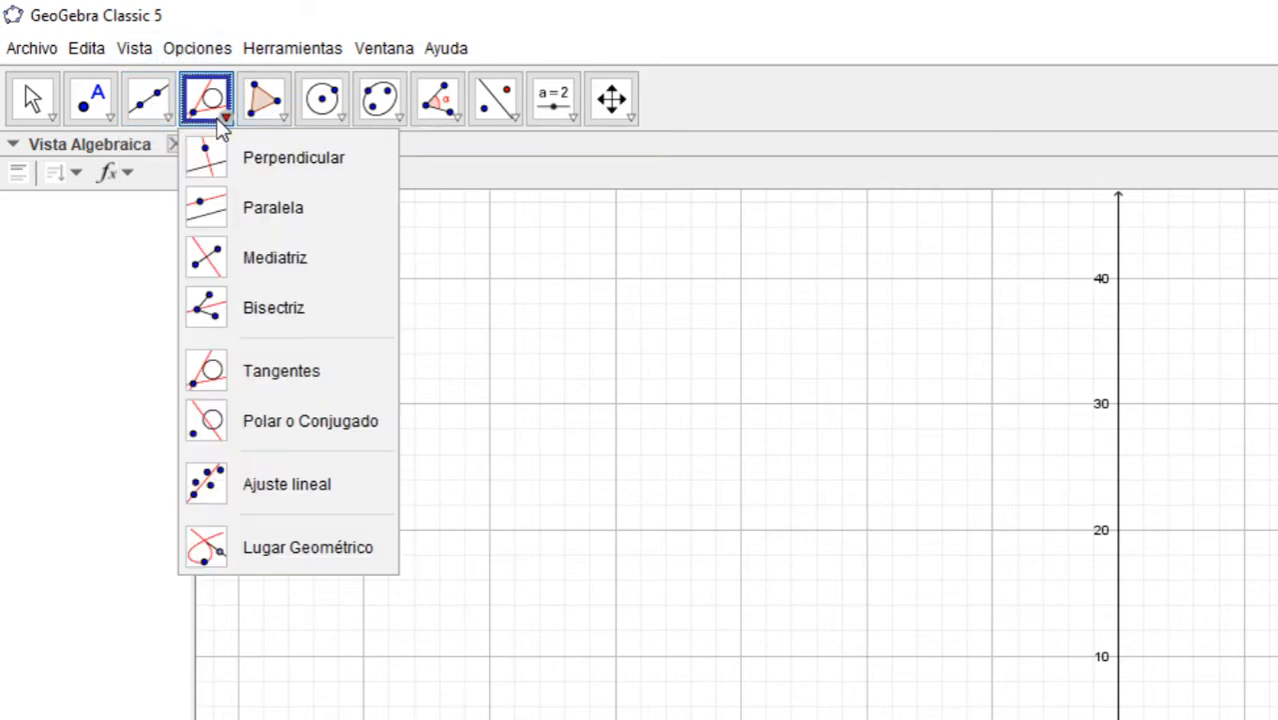
{"action": "mouse_move", "coordinate": [264, 118]}
{"action": "left_click", "coordinate": [268, 160]}
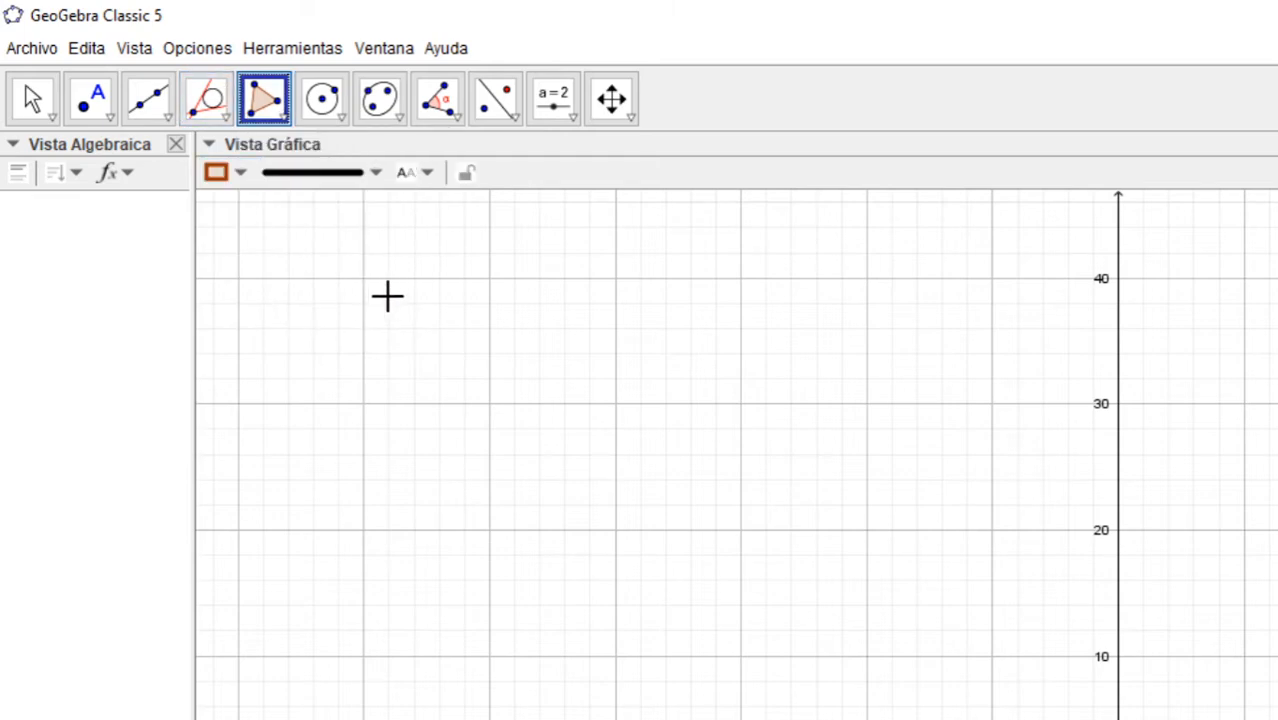
{"action": "left_click", "coordinate": [393, 304]}
{"action": "left_click", "coordinate": [238, 656]}
{"action": "left_click", "coordinate": [781, 508]}
{"action": "left_click", "coordinate": [393, 304]}
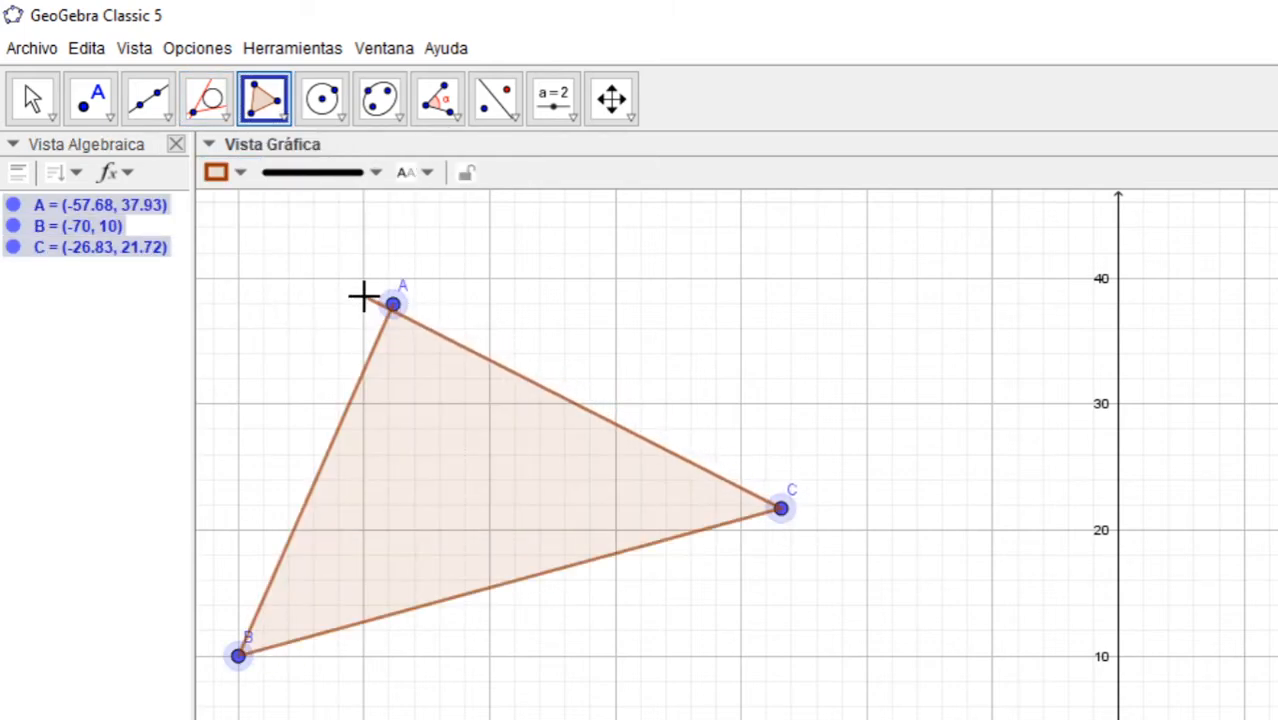
{"action": "left_click", "coordinate": [394, 306]}
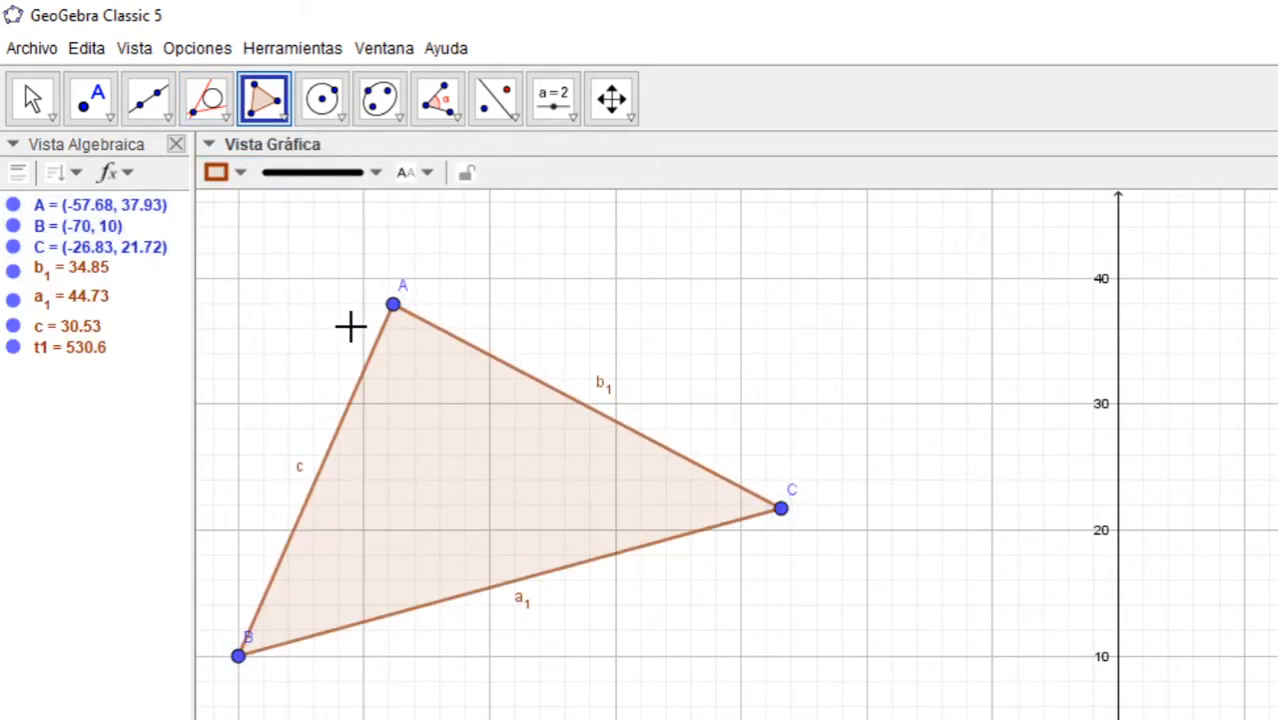
Construct a regular polygon with 8 vertices on the base from about (-11.46, 13.98) to (11.02, 14.82)
{"action": "left_click", "coordinate": [282, 120]}
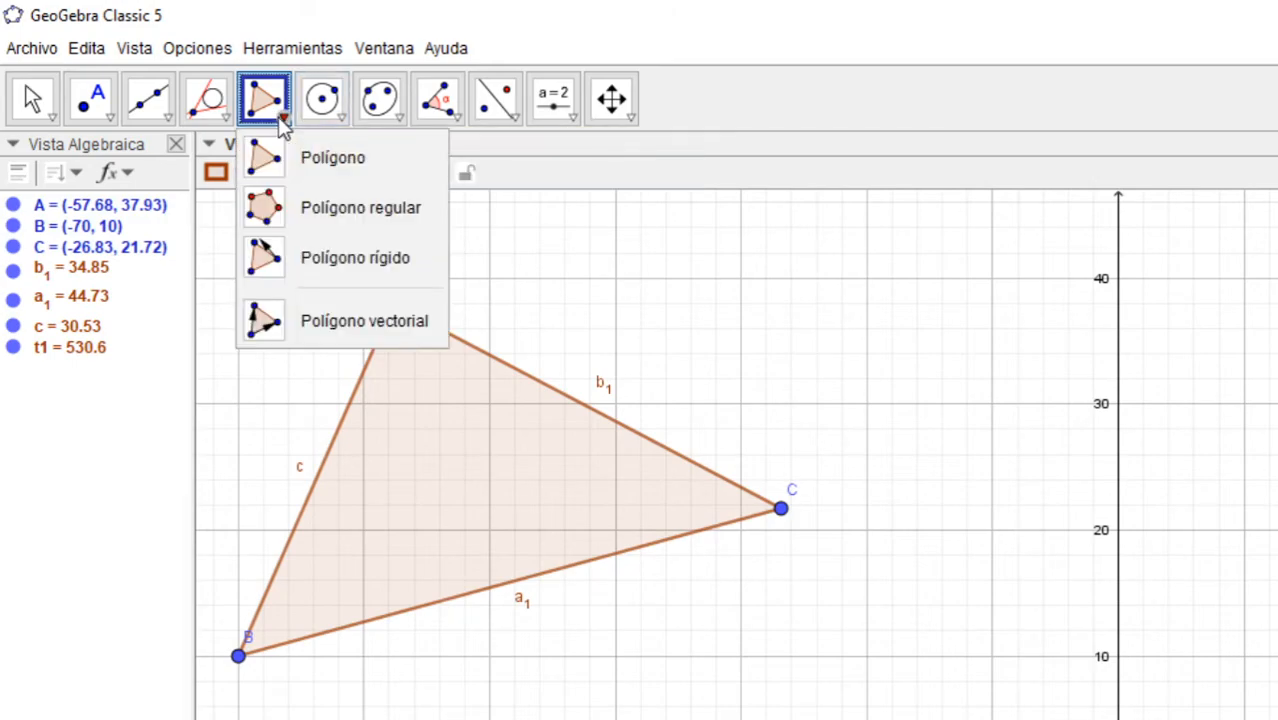
{"action": "left_click", "coordinate": [272, 208]}
{"action": "left_click", "coordinate": [973, 605]}
{"action": "left_click", "coordinate": [1257, 595]}
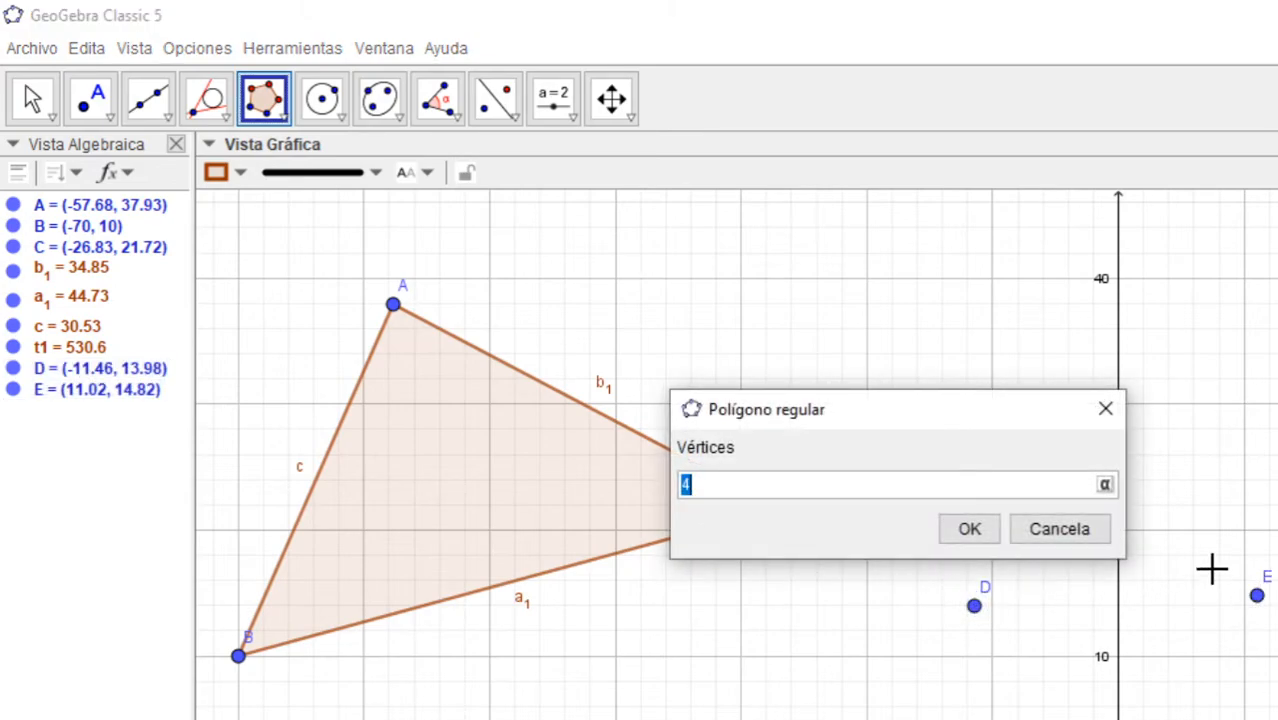
{"action": "type", "text": "8"}
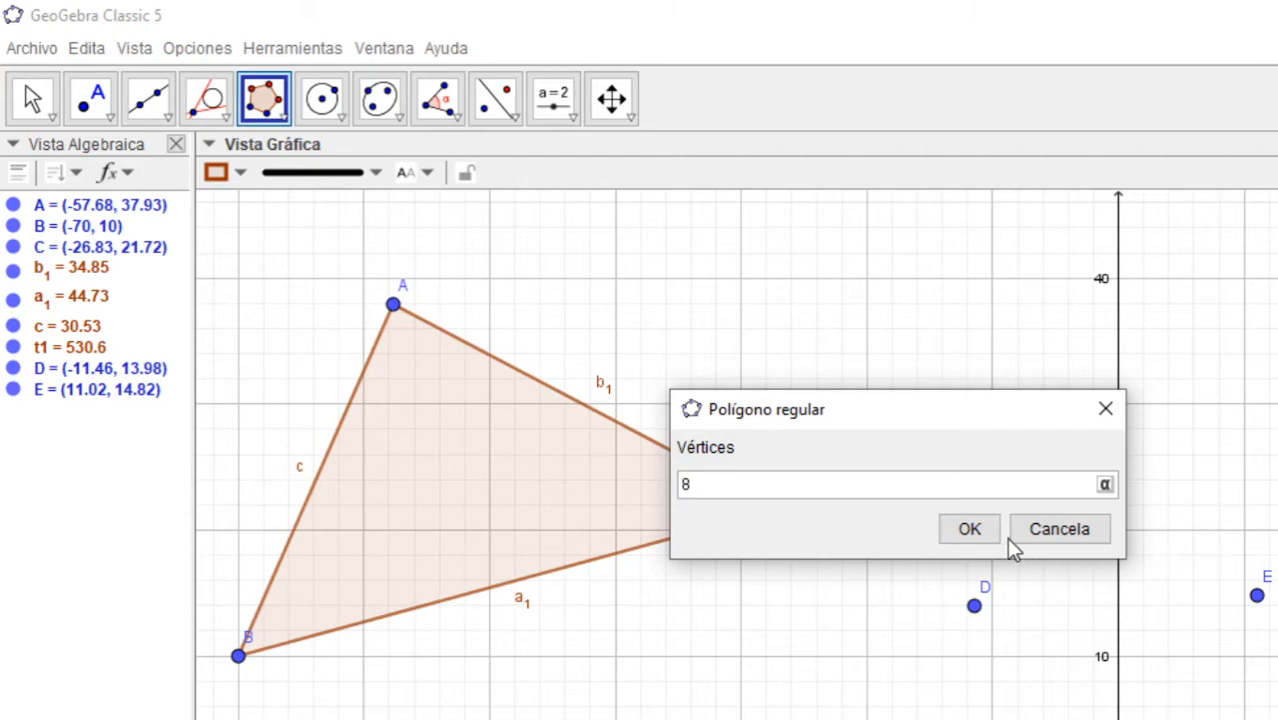
{"action": "left_click", "coordinate": [965, 537]}
{"action": "scroll", "coordinate": [952, 350], "scroll_direction": "down", "scroll_amount": 5}
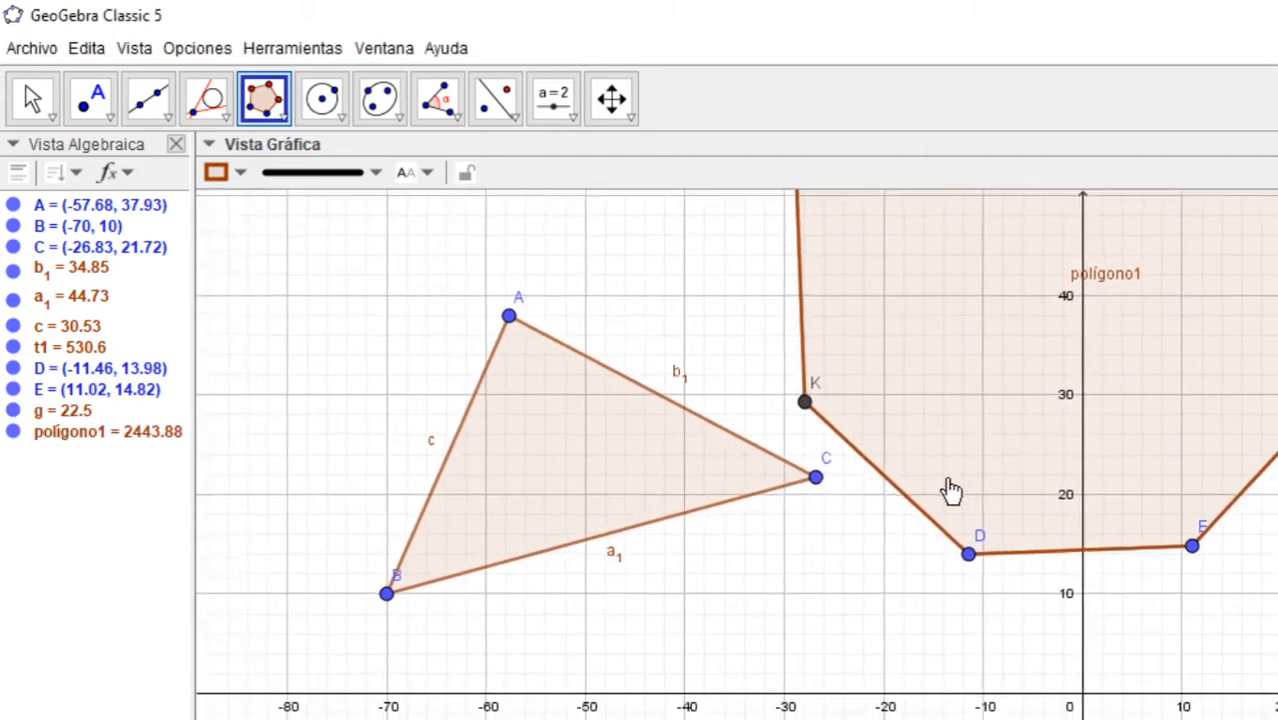
{"action": "left_click", "coordinate": [1277, 227]}
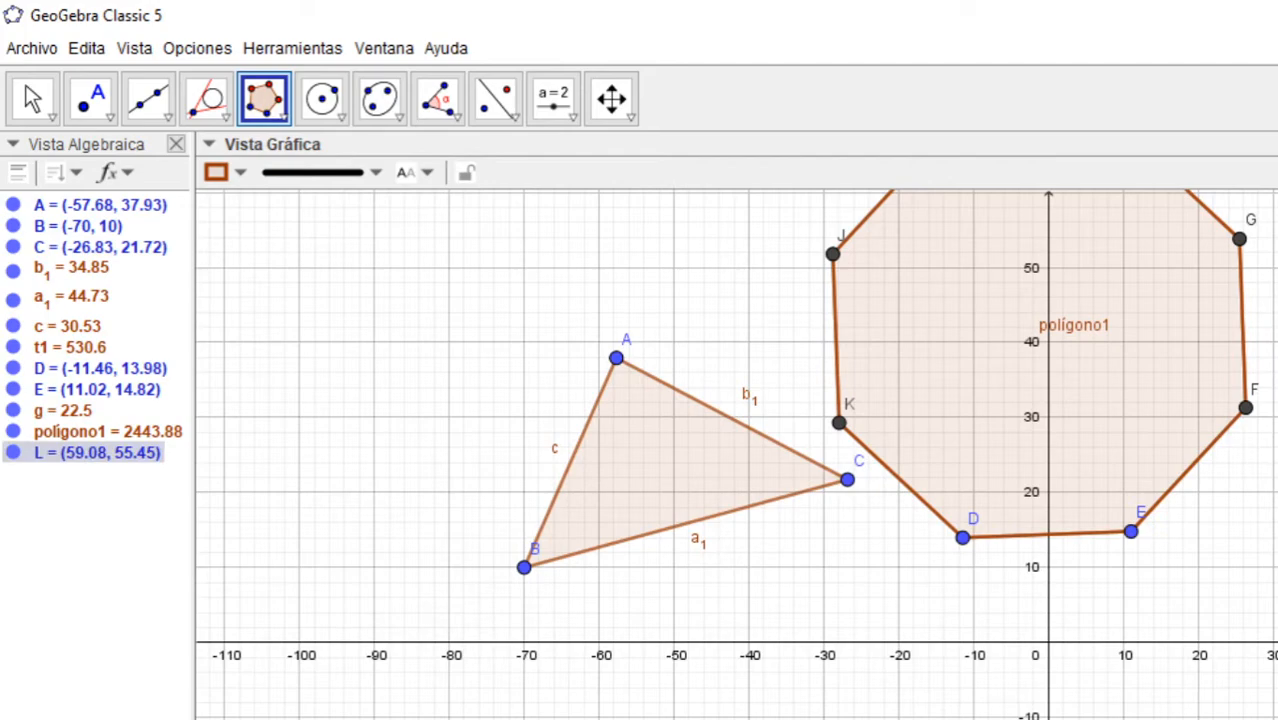
{"action": "left_click", "coordinate": [1277, 257]}
{"action": "left_click", "coordinate": [43, 108]}
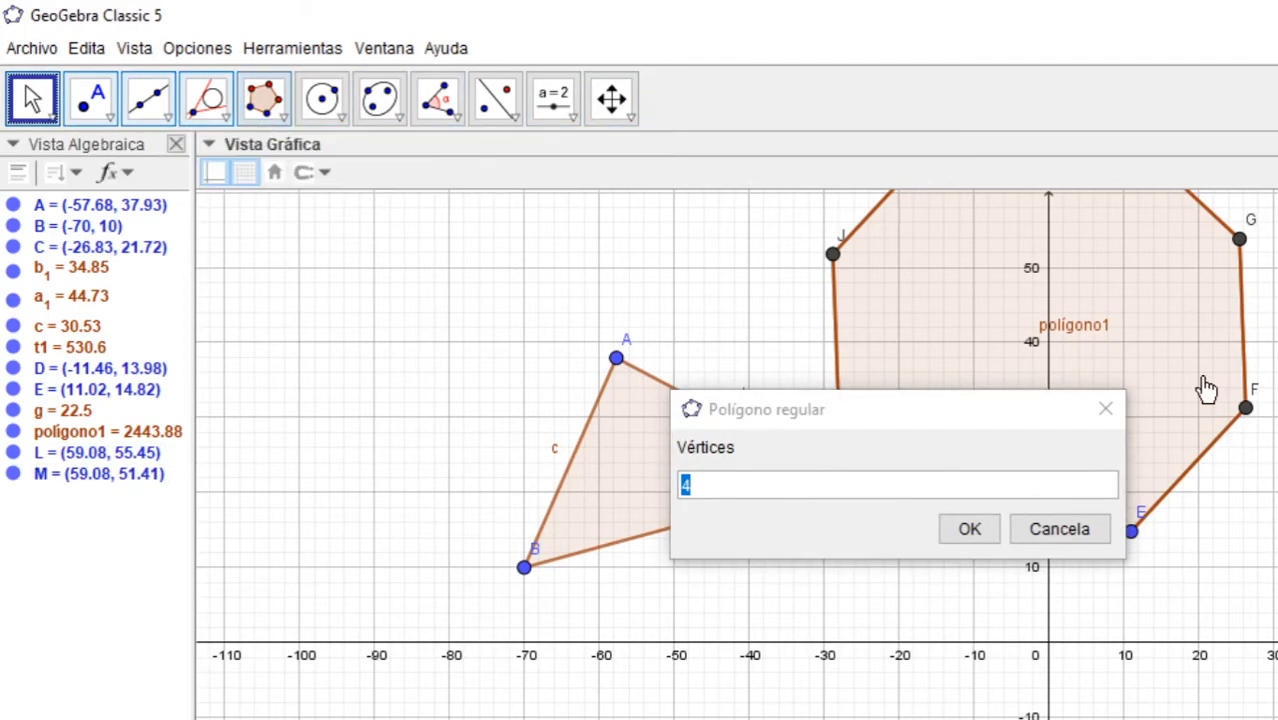
{"action": "left_click_drag", "start_coordinate": [1277, 335], "coordinate": [1277, 549]}
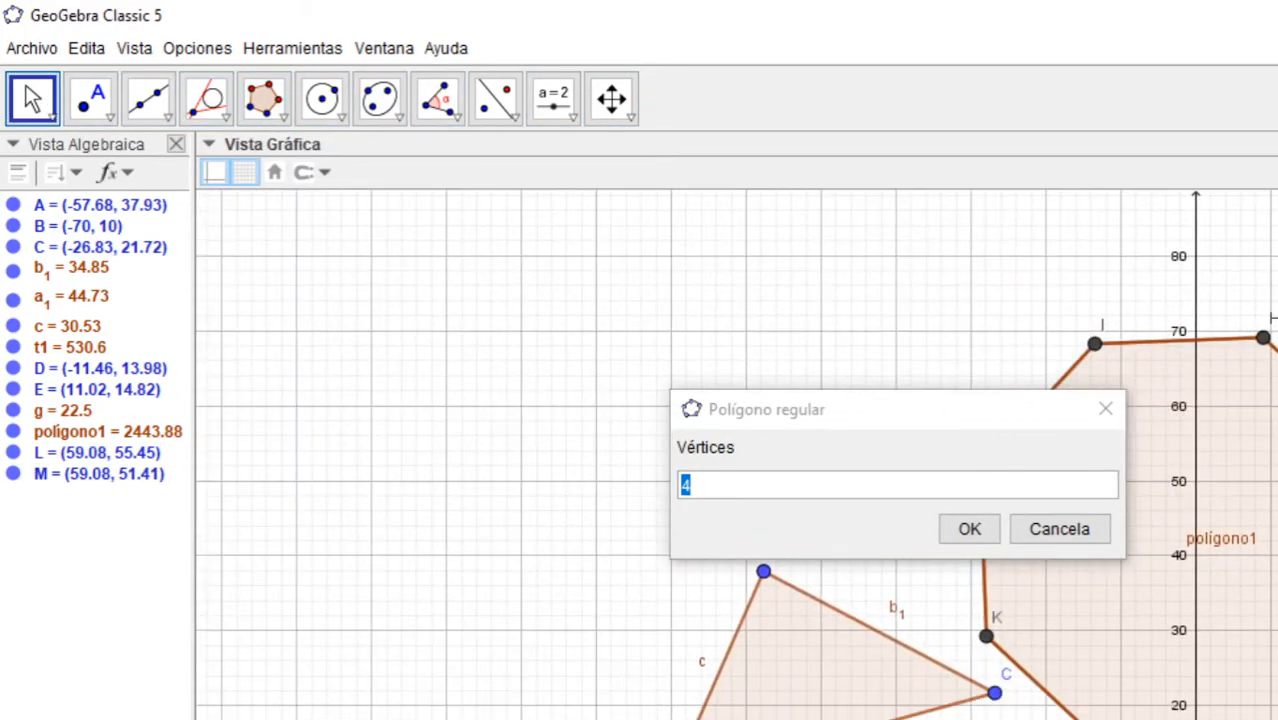
{"action": "left_click", "coordinate": [1106, 409]}
Draw a rigid polygon as a triangle with vertices at about (-120, 70), (-123.11, 33.5) and (-83.44, 63.17)
{"action": "left_click", "coordinate": [284, 120]}
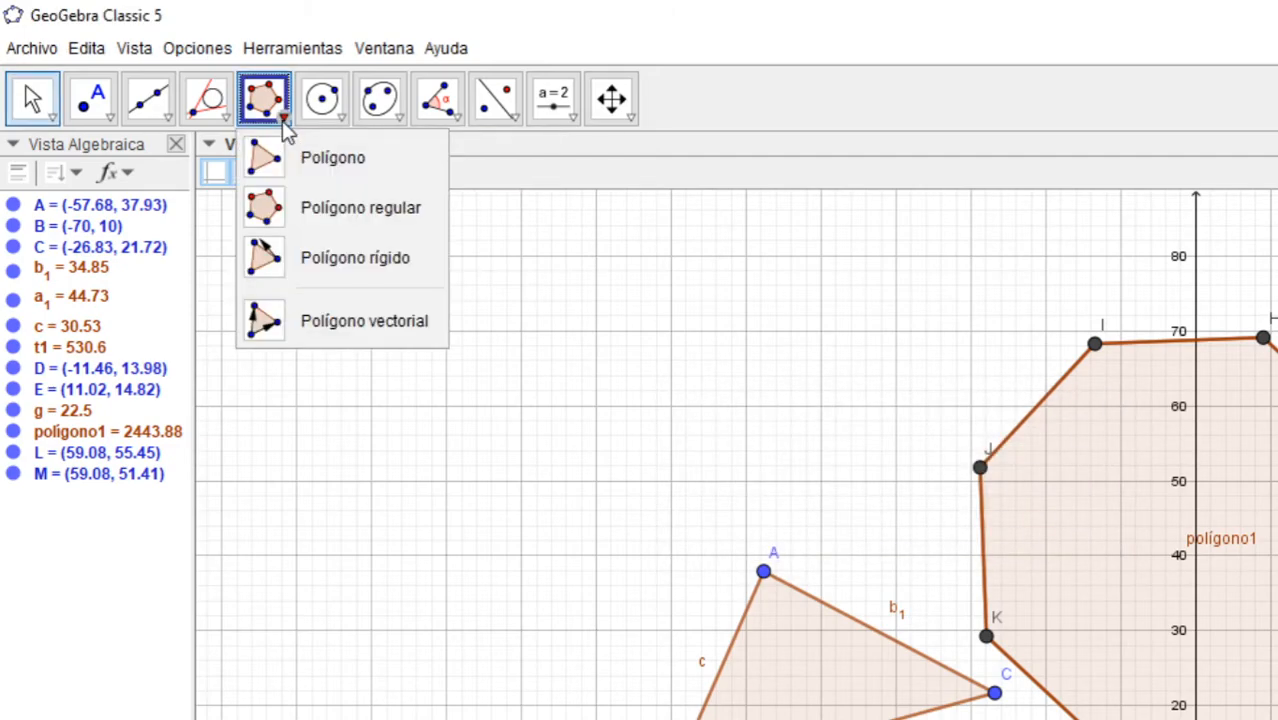
{"action": "left_click", "coordinate": [266, 257]}
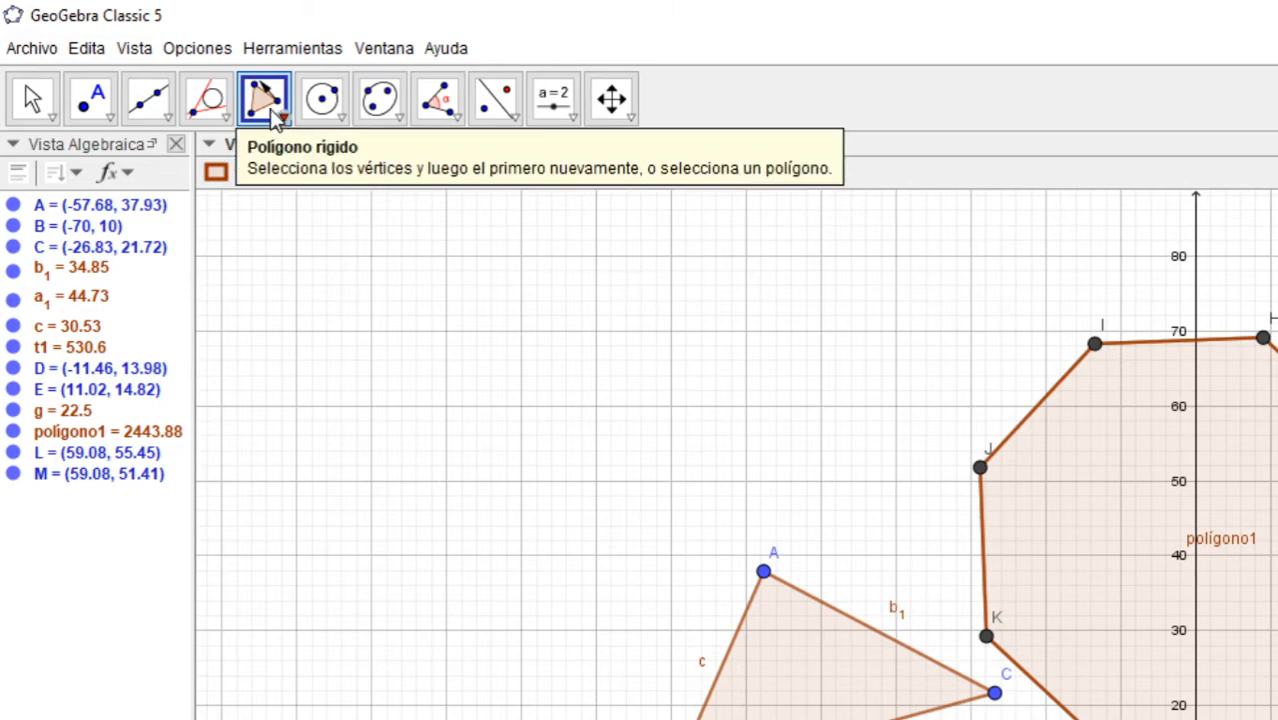
{"action": "left_click", "coordinate": [297, 332]}
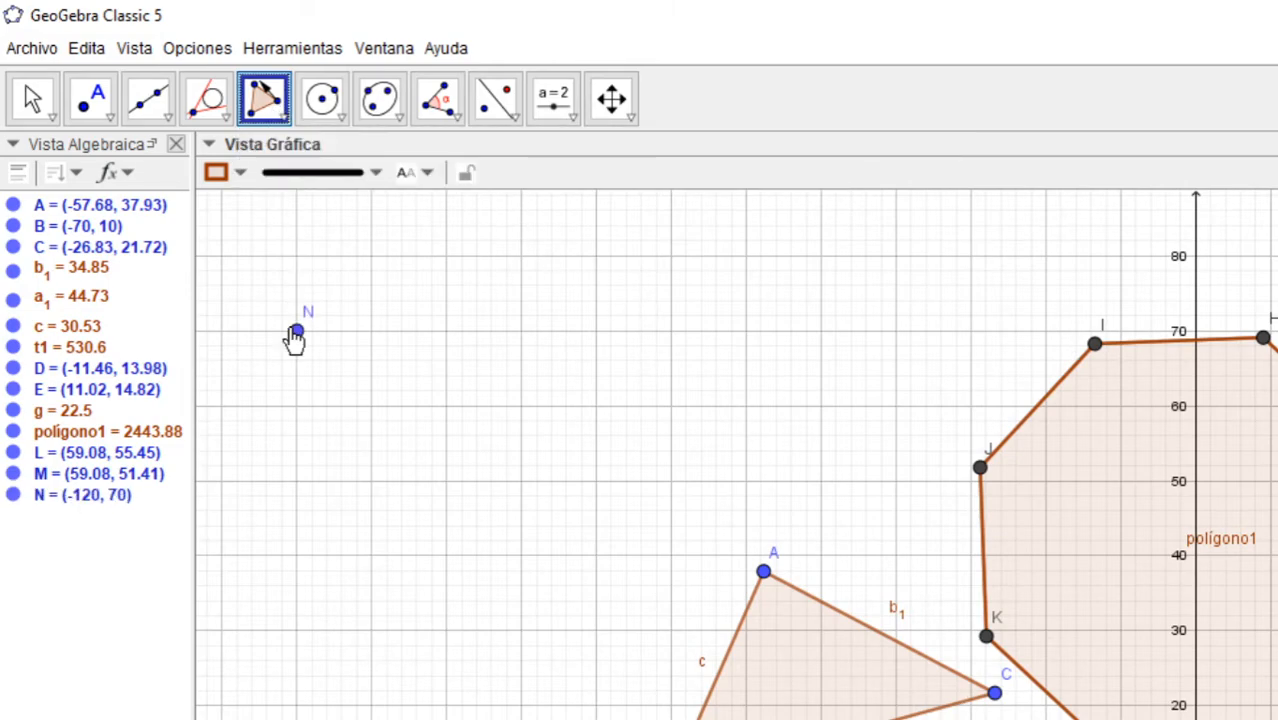
{"action": "left_click", "coordinate": [274, 602]}
{"action": "left_click", "coordinate": [570, 382]}
{"action": "left_click", "coordinate": [303, 332]}
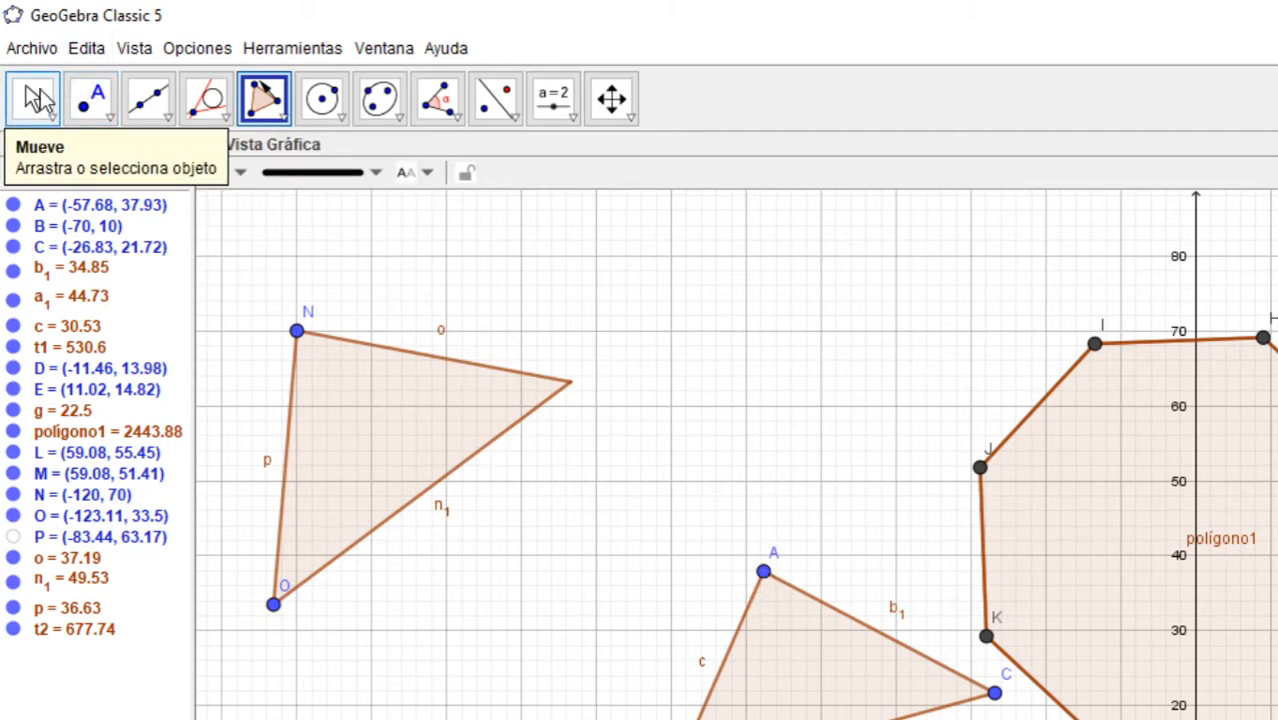
Reshape triangle ABC by moving A to (-80, 30), B to about (-87.65, 6.3) and C to about (-33.94, 17.18)
{"action": "left_click", "coordinate": [38, 98]}
{"action": "left_click_drag", "start_coordinate": [763, 572], "coordinate": [596, 631]}
{"action": "left_click_drag", "start_coordinate": [671, 719], "coordinate": [539, 719]}
{"action": "left_click_drag", "start_coordinate": [975, 705], "coordinate": [944, 716]}
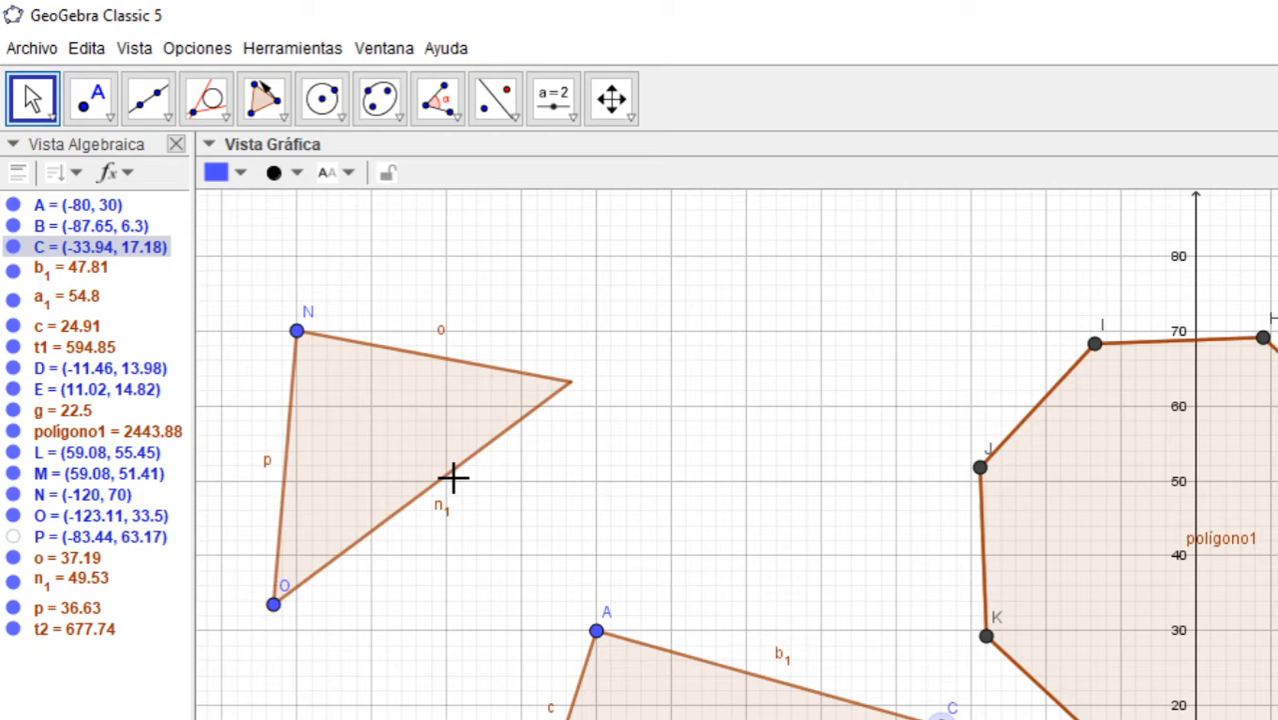
Shift the rigid triangle by moving N to about (-113.81, 80.02), and rotate it by moving O to about (-115.26, 43.42)
{"action": "left_click_drag", "start_coordinate": [298, 333], "coordinate": [346, 268]}
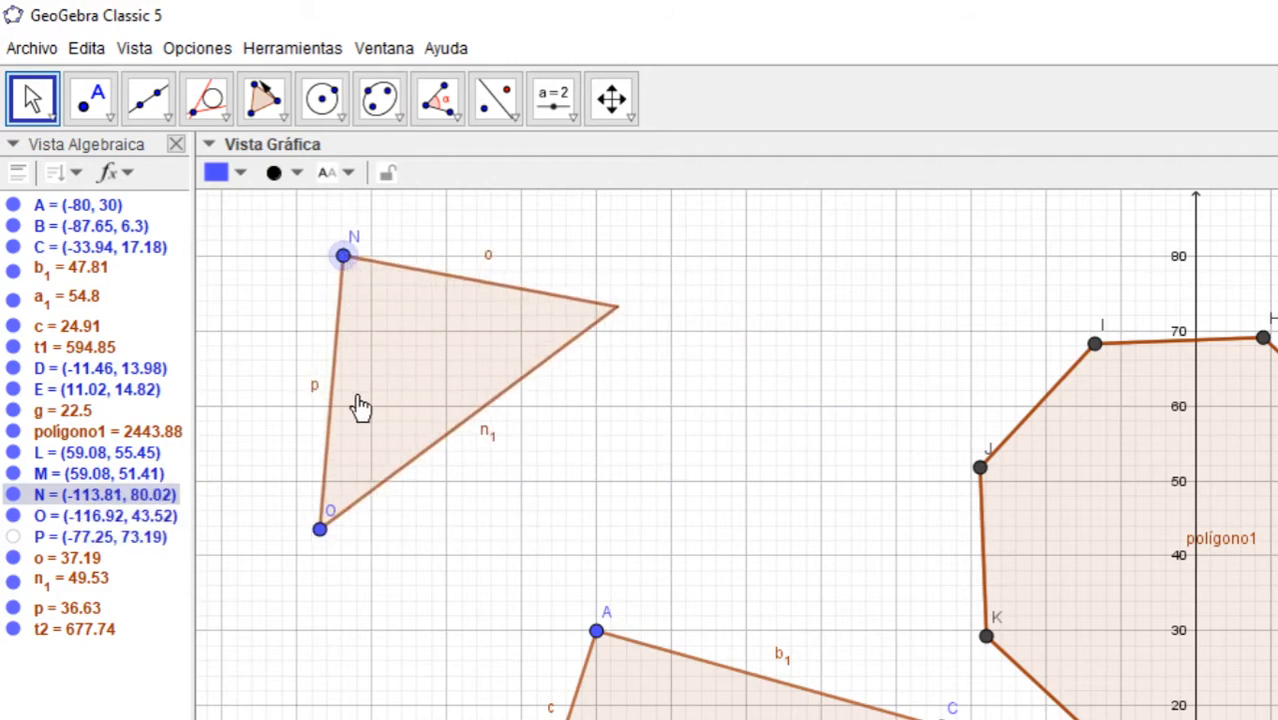
{"action": "left_click_drag", "start_coordinate": [322, 543], "coordinate": [314, 500]}
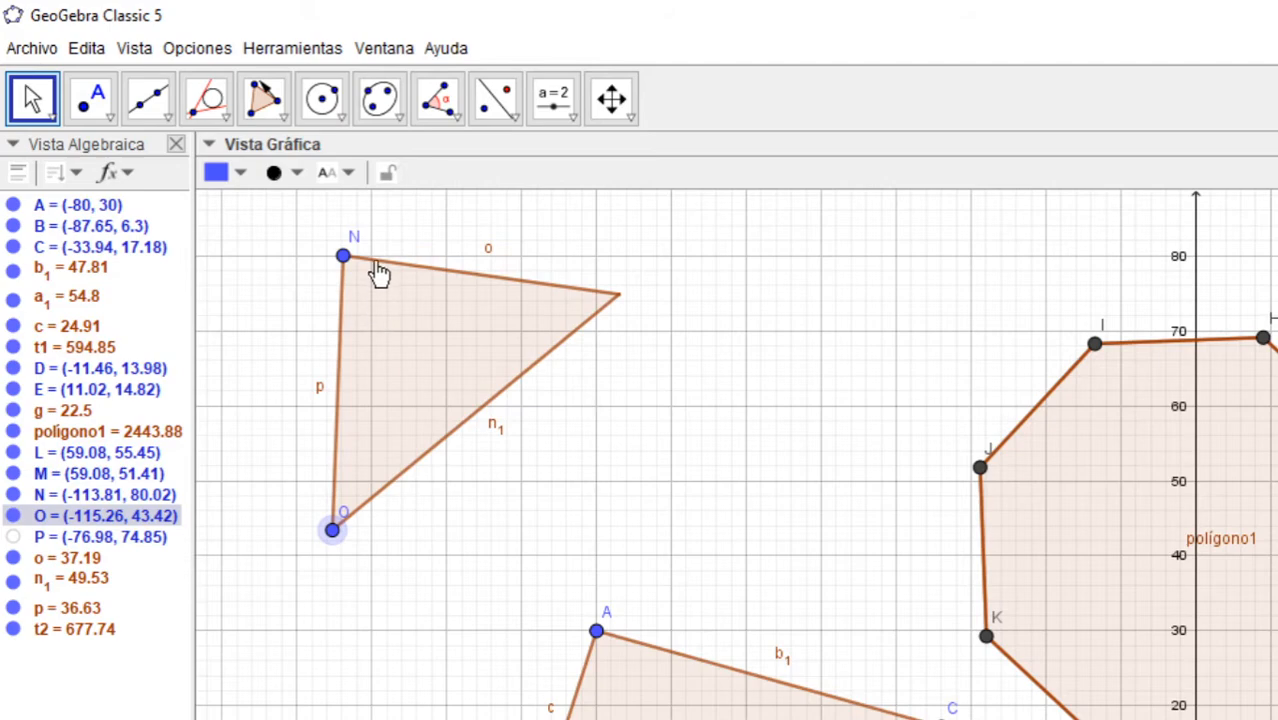
Move A to about (-80.6, 43.3) and C to (-40, 50), and reposition the rigid triangle with N at about (-97, 86.7) and O at (-112.9, 53.7)
{"action": "left_click", "coordinate": [612, 98]}
{"action": "left_click_drag", "start_coordinate": [805, 259], "coordinate": [741, 381]}
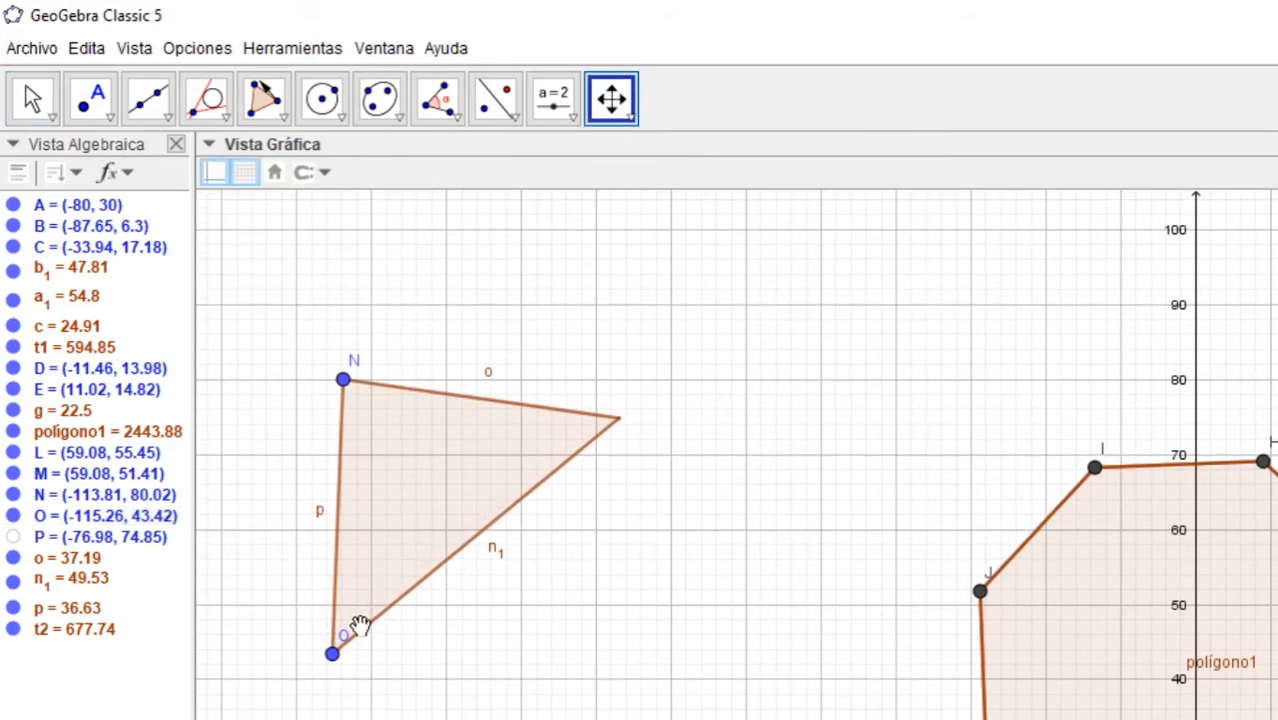
{"action": "left_click", "coordinate": [32, 98]}
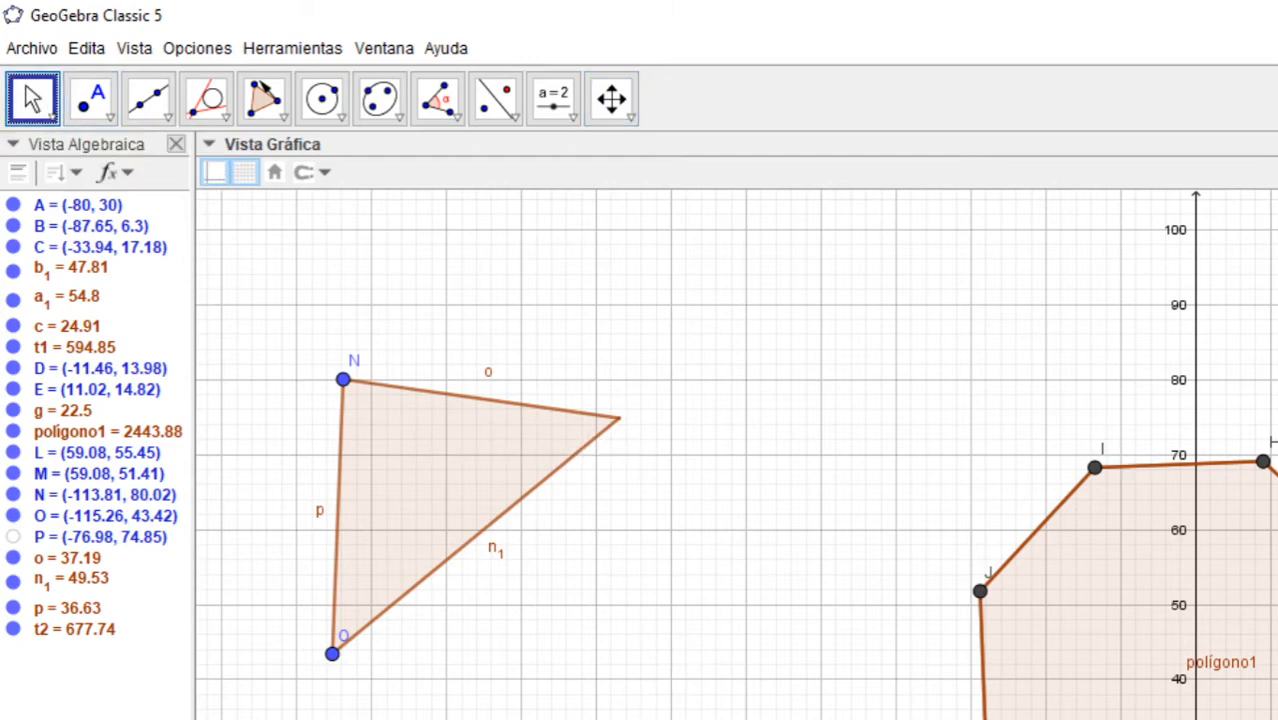
{"action": "left_click_drag", "start_coordinate": [596, 719], "coordinate": [592, 654]}
{"action": "left_click_drag", "start_coordinate": [941, 719], "coordinate": [896, 605]}
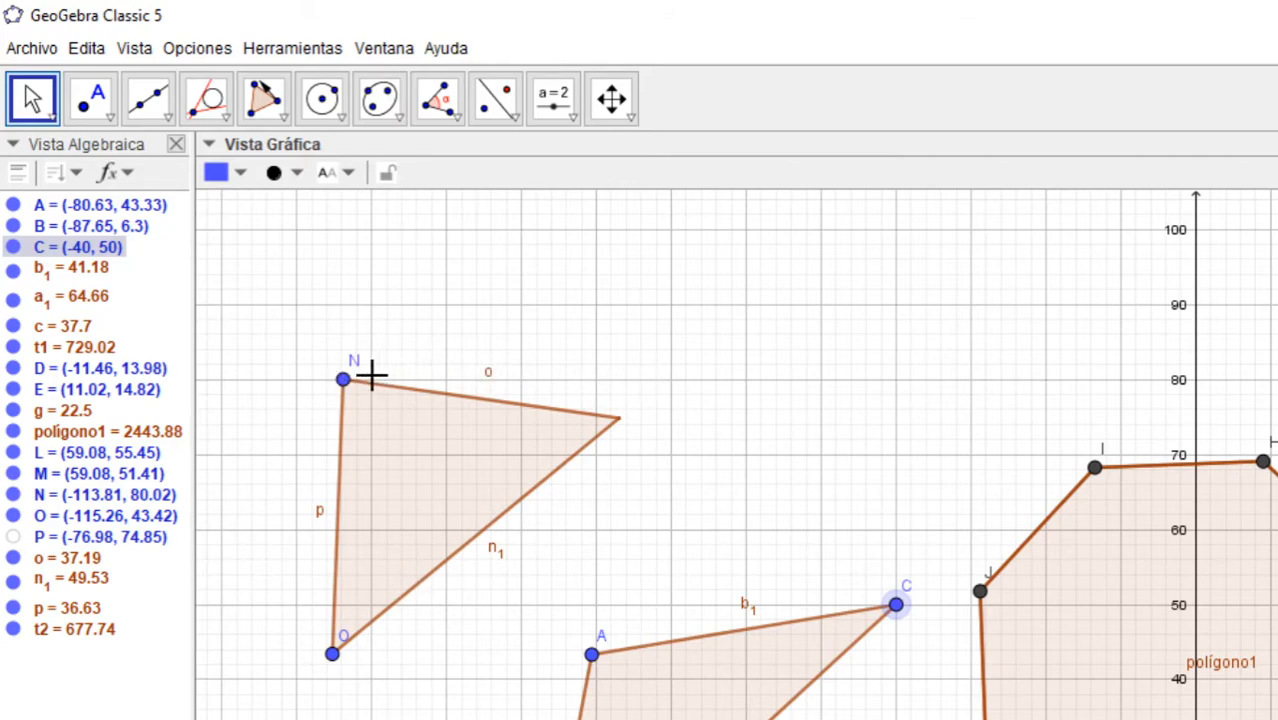
{"action": "left_click_drag", "start_coordinate": [345, 390], "coordinate": [471, 330]}
{"action": "left_click_drag", "start_coordinate": [458, 605], "coordinate": [350, 577]}
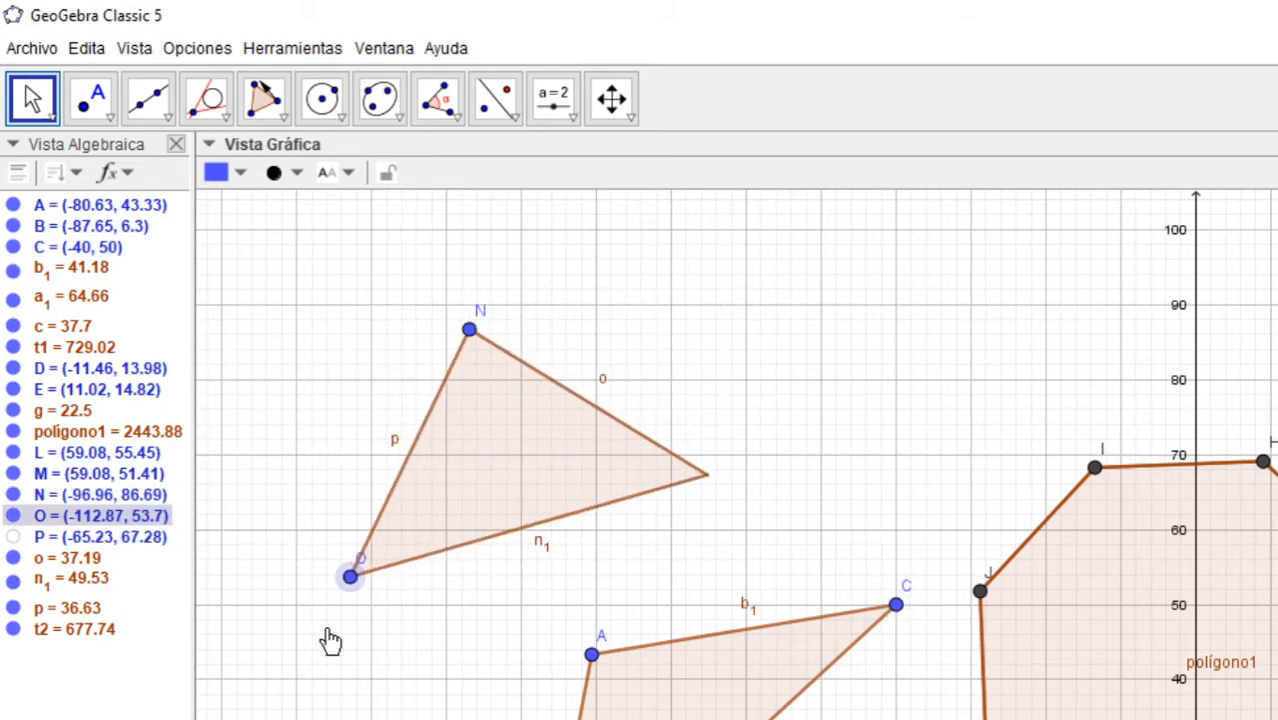
Select all objects in the construction and delete them
{"action": "left_click", "coordinate": [88, 55]}
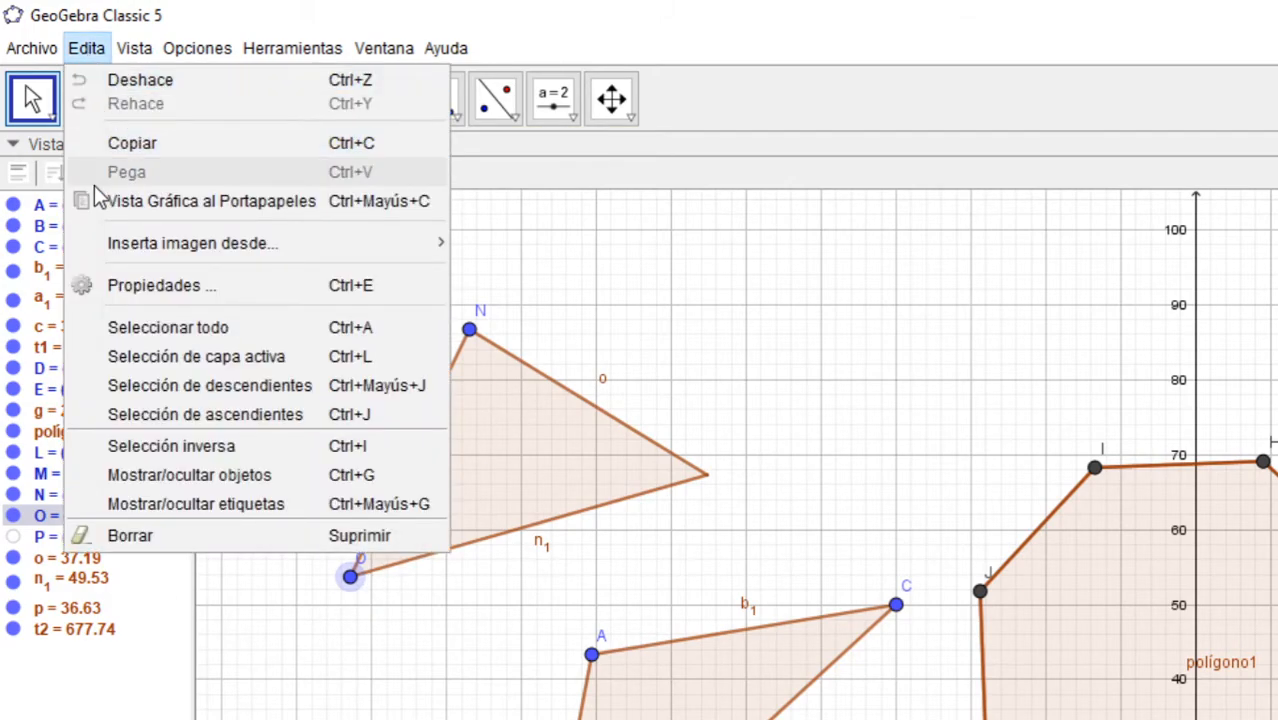
{"action": "left_click", "coordinate": [138, 327]}
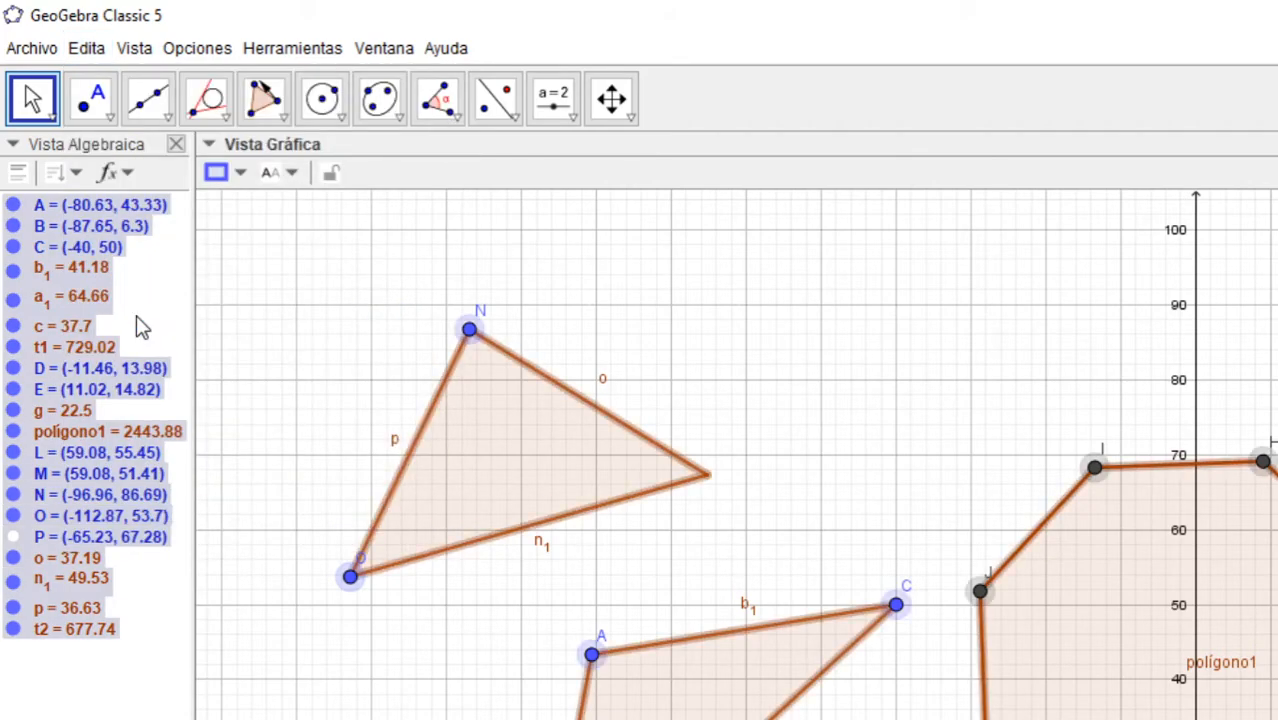
{"action": "key", "text": "Delete"}
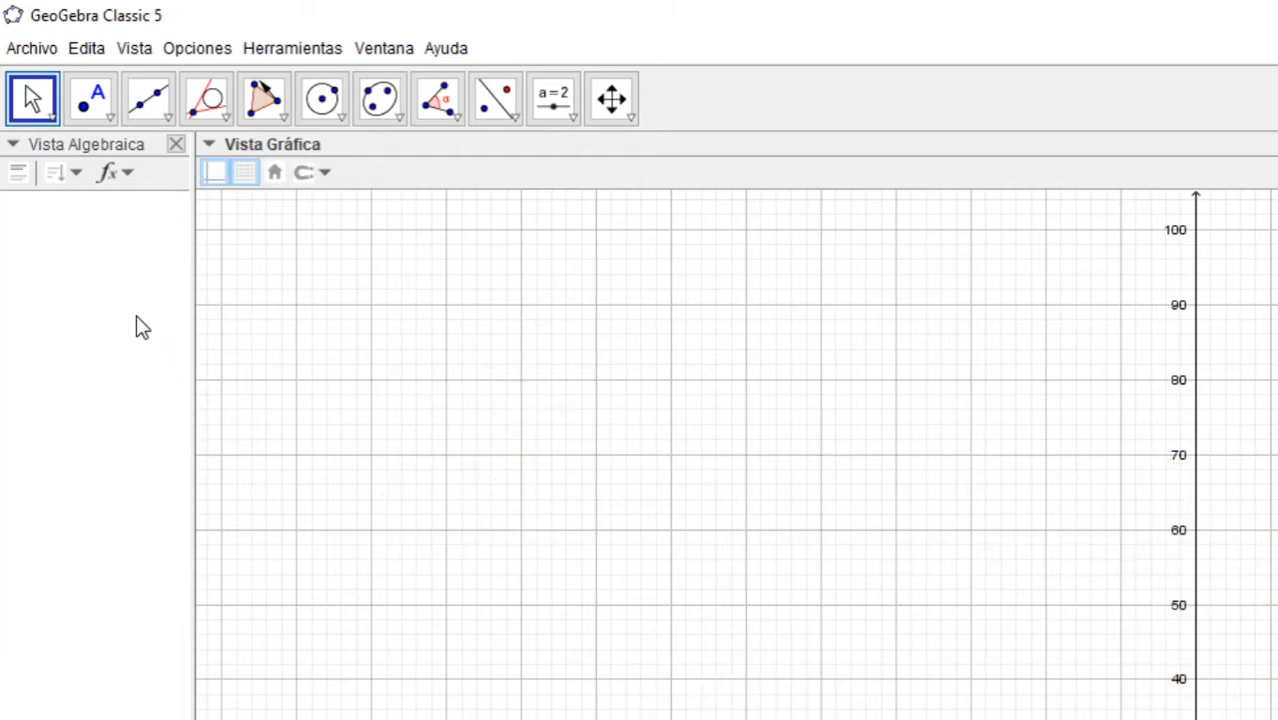
Draw a circle centred at about (-81.69, 57.2) that passes through the point (-60, 50)
{"action": "left_click", "coordinate": [285, 125]}
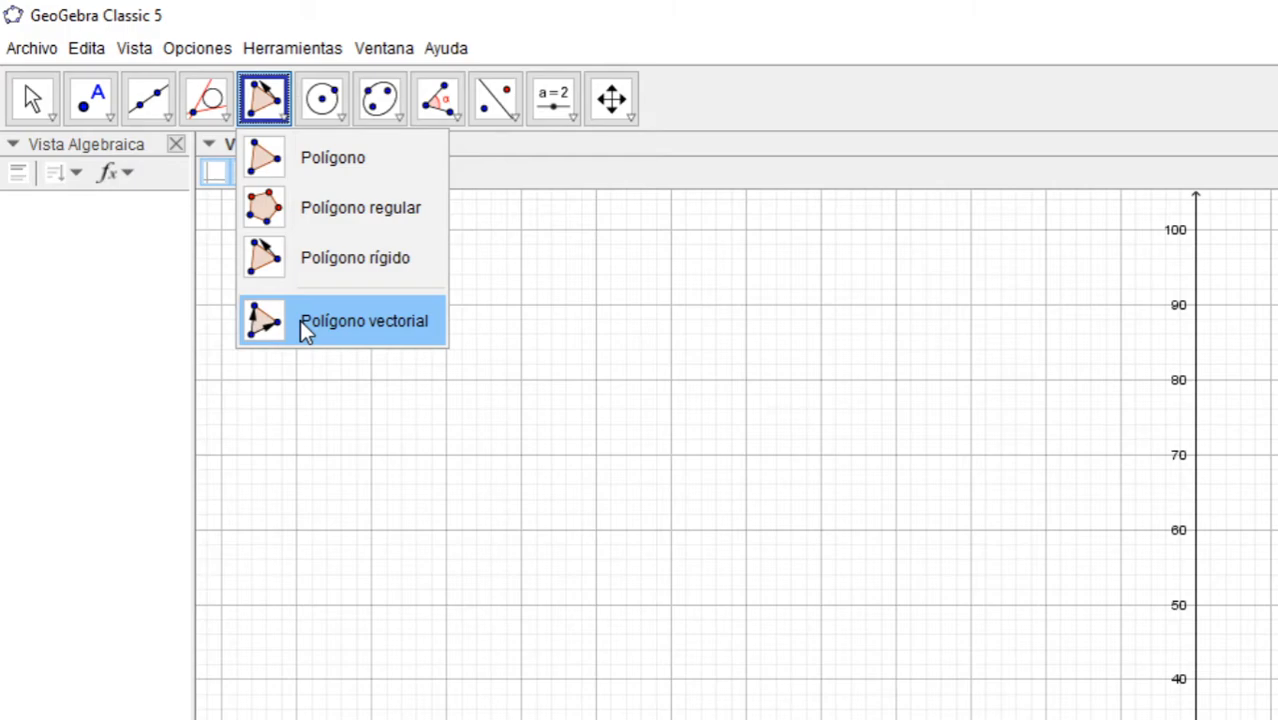
{"action": "left_click", "coordinate": [342, 117]}
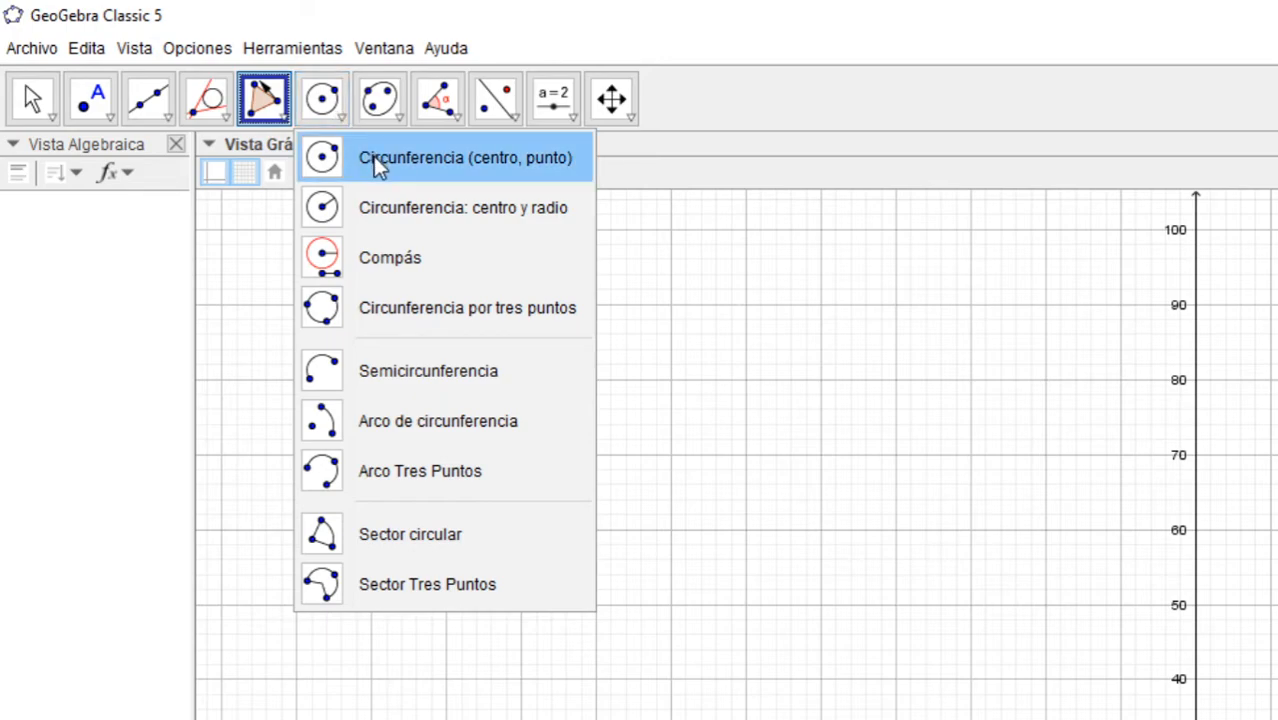
{"action": "left_click", "coordinate": [331, 165]}
{"action": "left_click", "coordinate": [584, 549]}
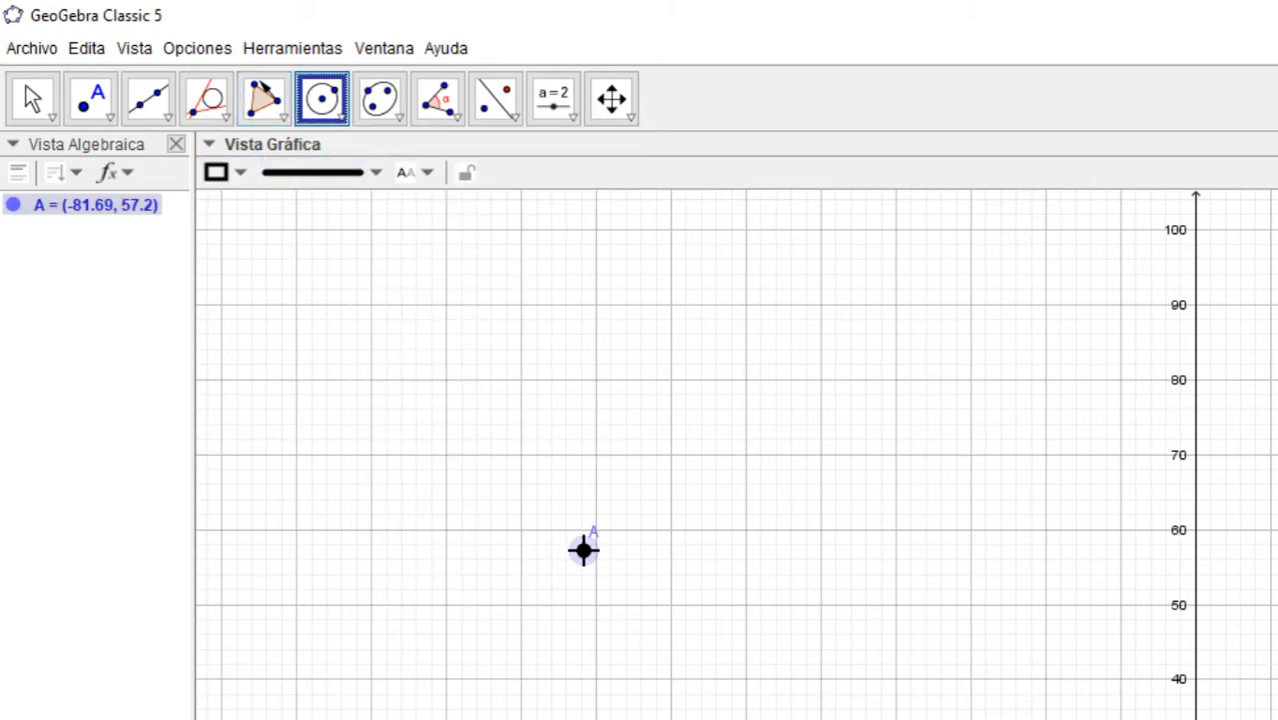
{"action": "left_click", "coordinate": [746, 604]}
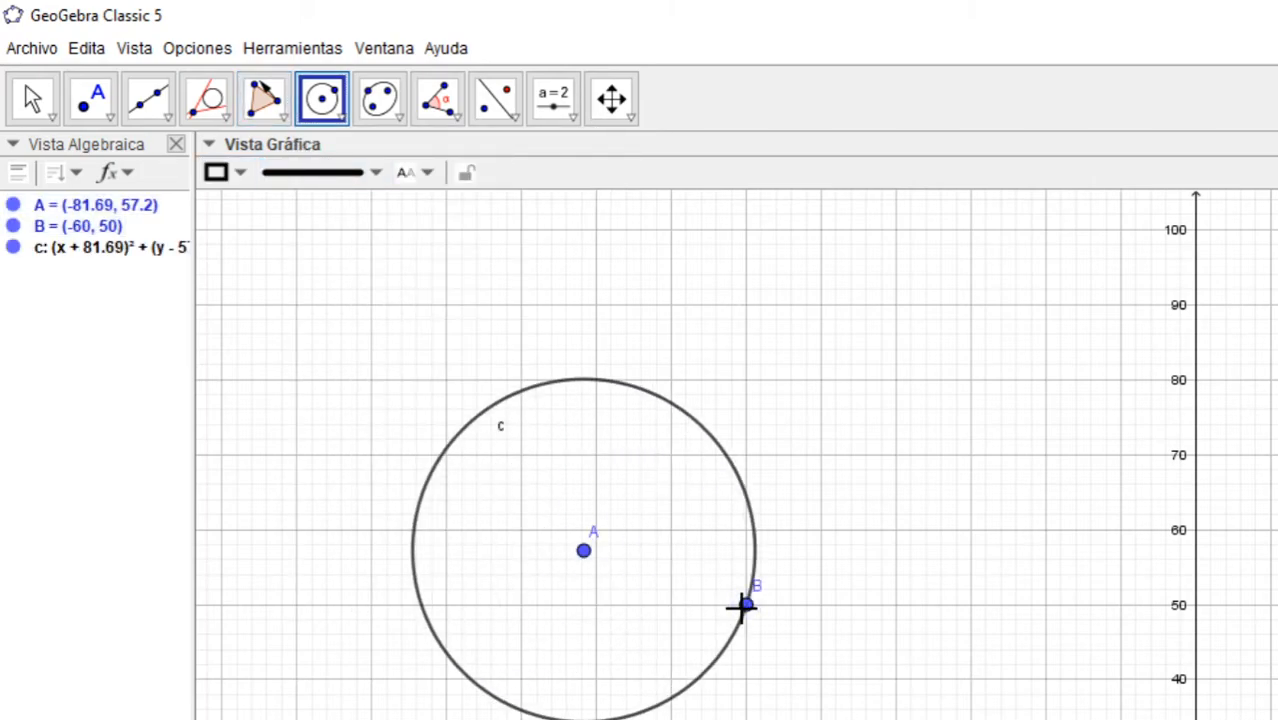
Draw a circle by centre and radius, centred at about (-5.68, 74.4) with radius 6
{"action": "left_click", "coordinate": [340, 118]}
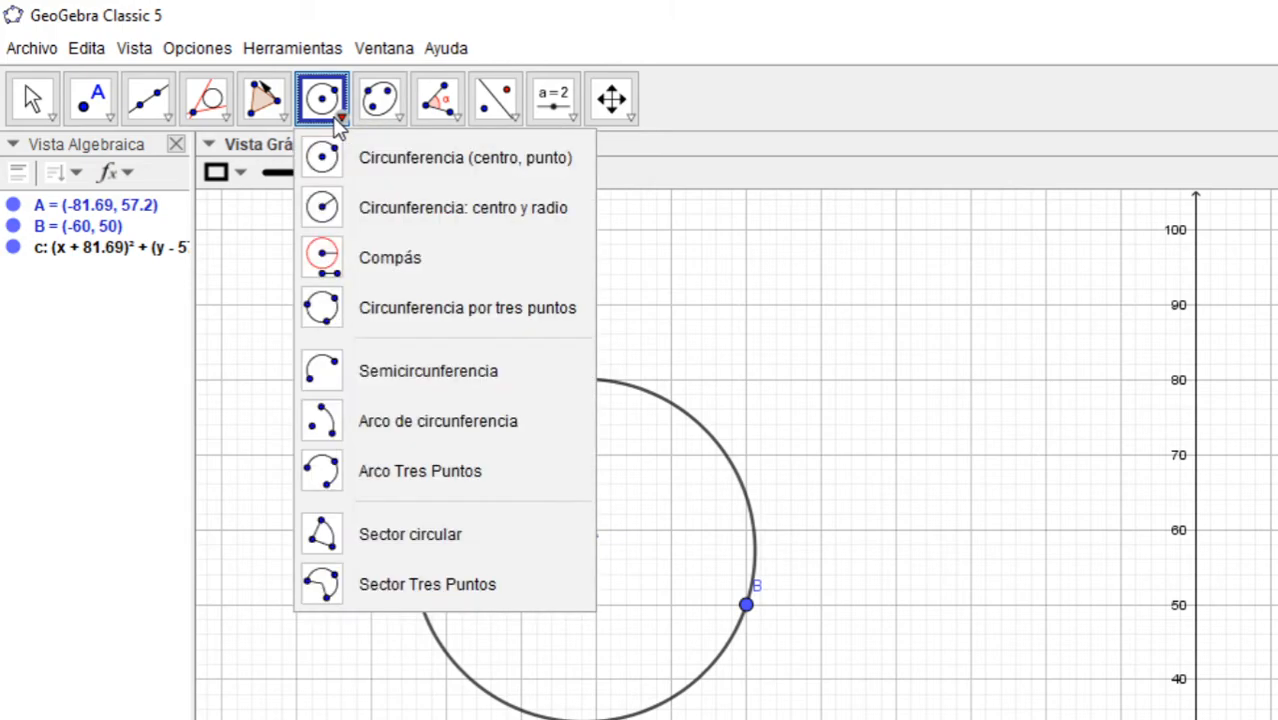
{"action": "left_click", "coordinate": [330, 207]}
{"action": "left_click", "coordinate": [1153, 421]}
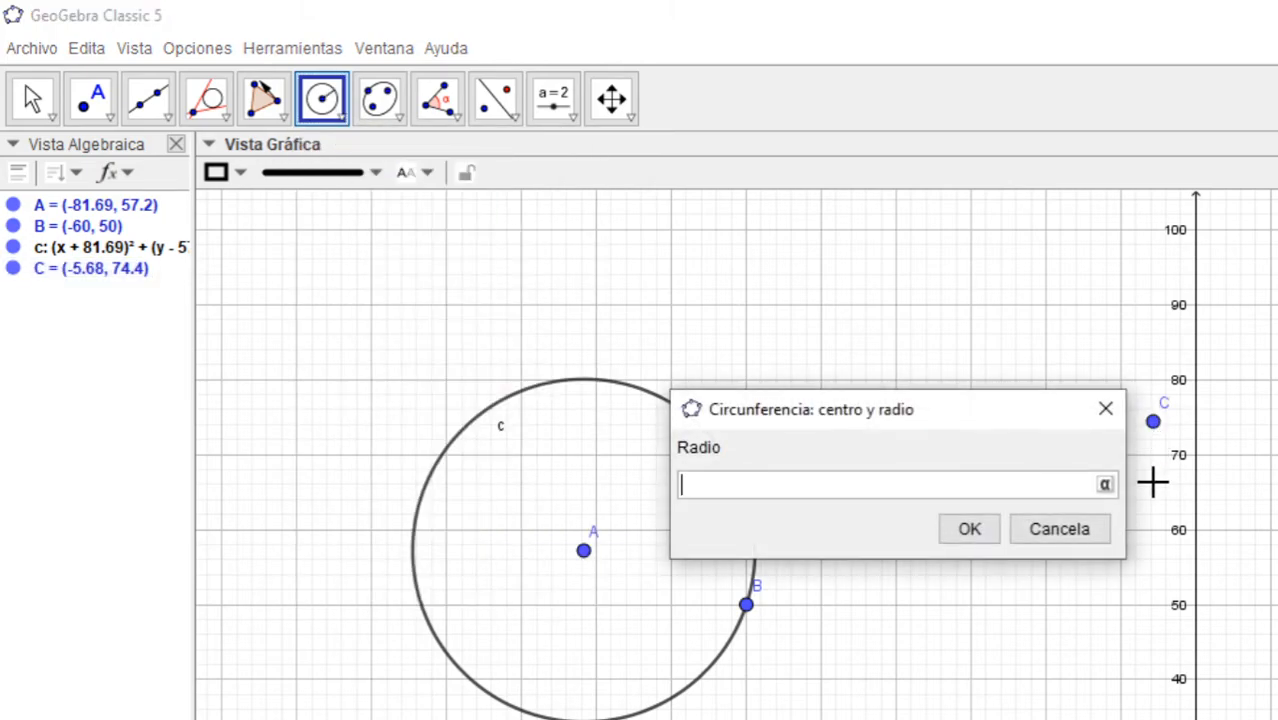
{"action": "type", "text": "6"}
{"action": "key", "text": "Return"}
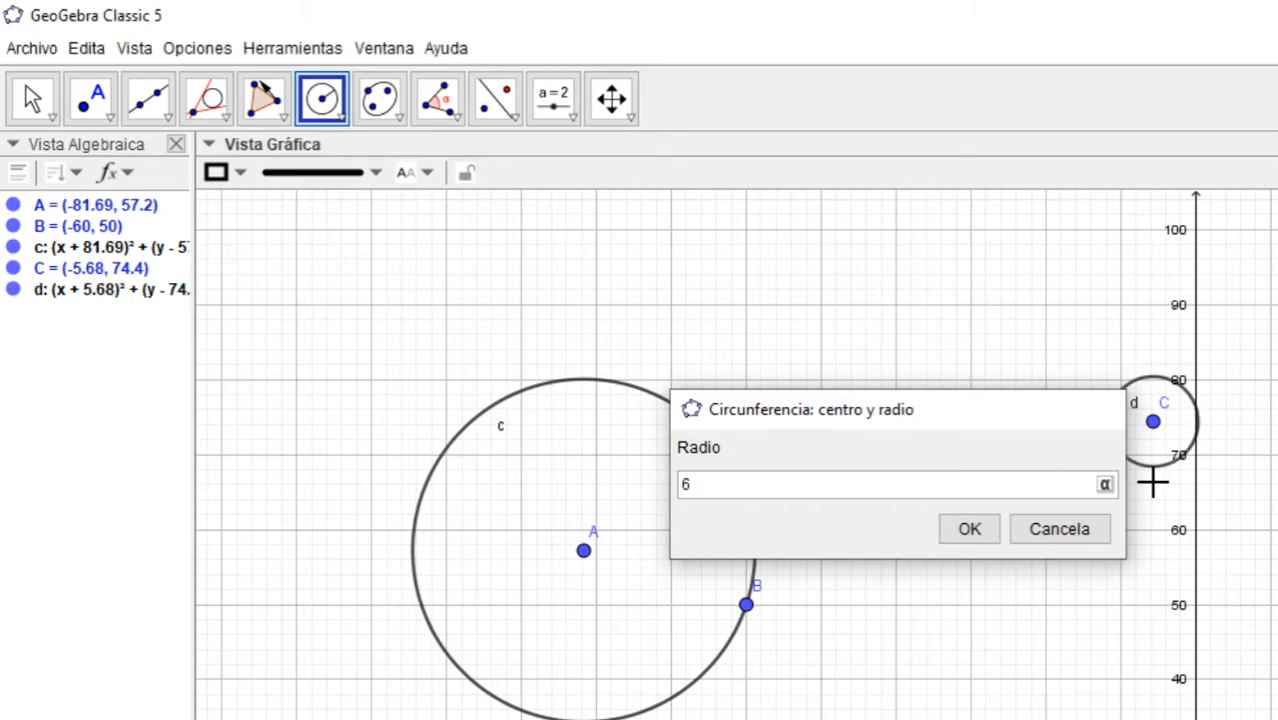
Draw a circle through three points at about (36.44, 66.15), (20, 50) and (40, 50)
{"action": "left_click", "coordinate": [341, 121]}
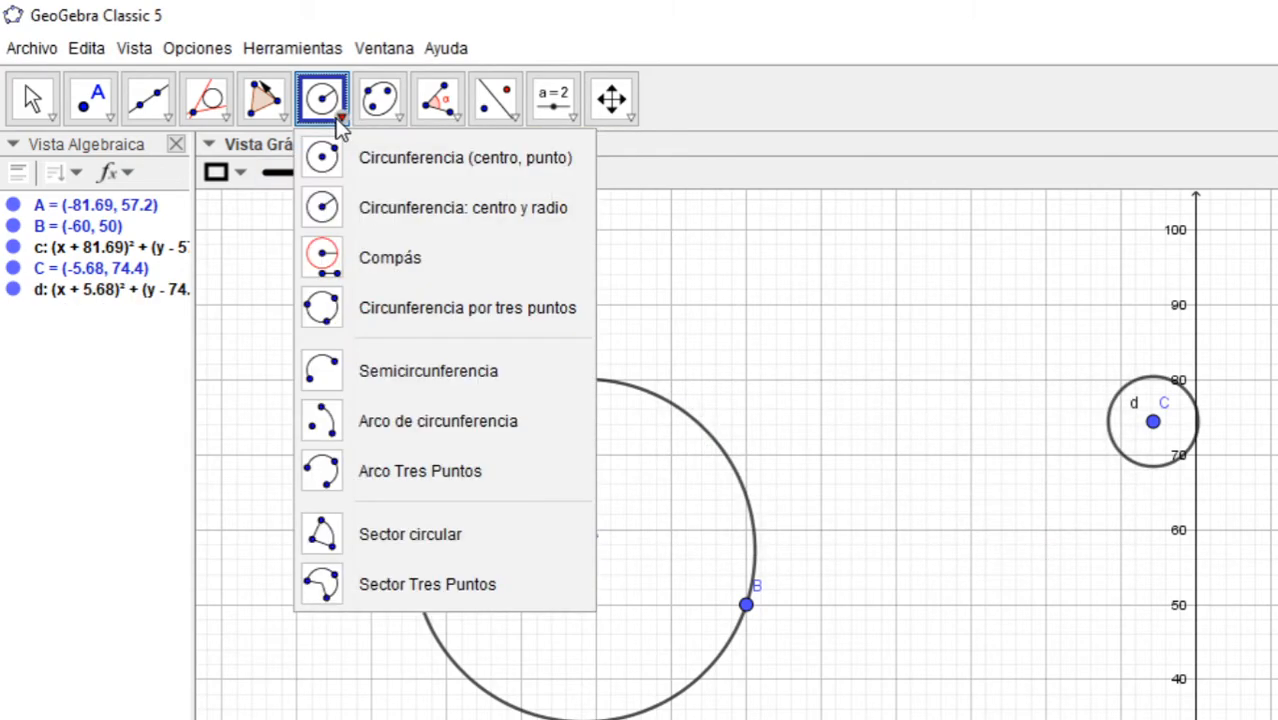
{"action": "left_click", "coordinate": [364, 306]}
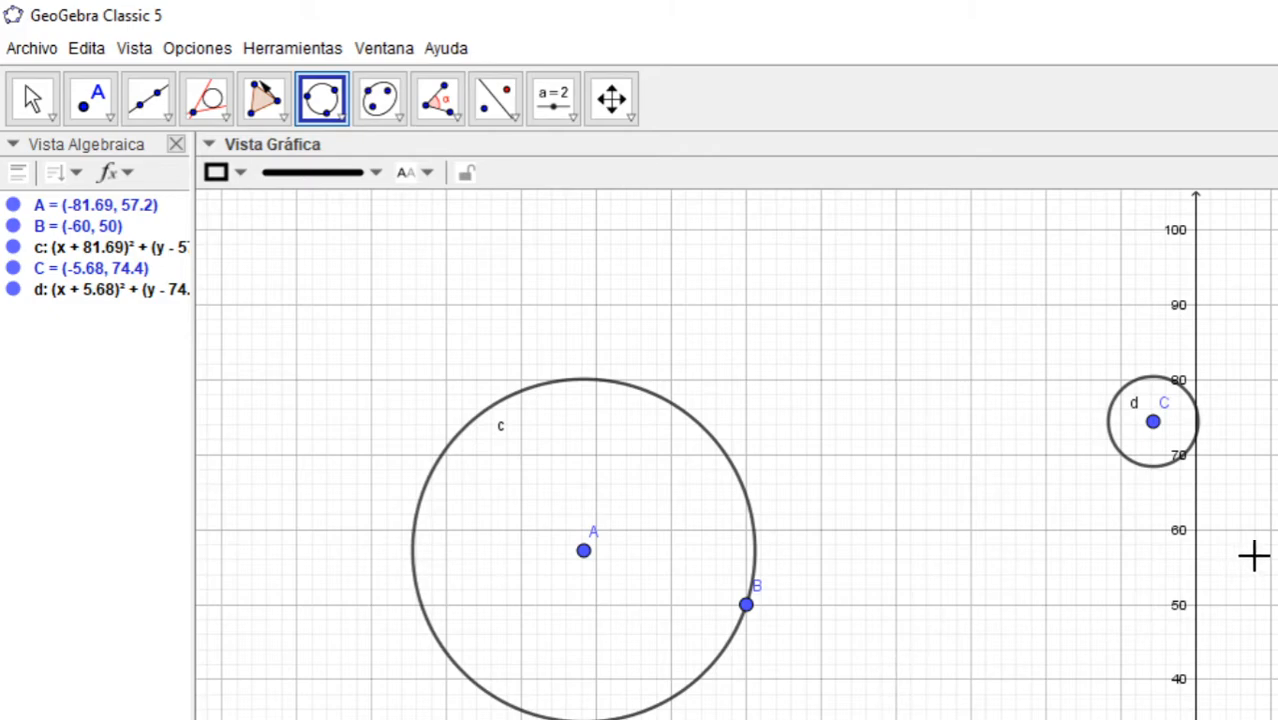
{"action": "left_click", "coordinate": [1277, 484]}
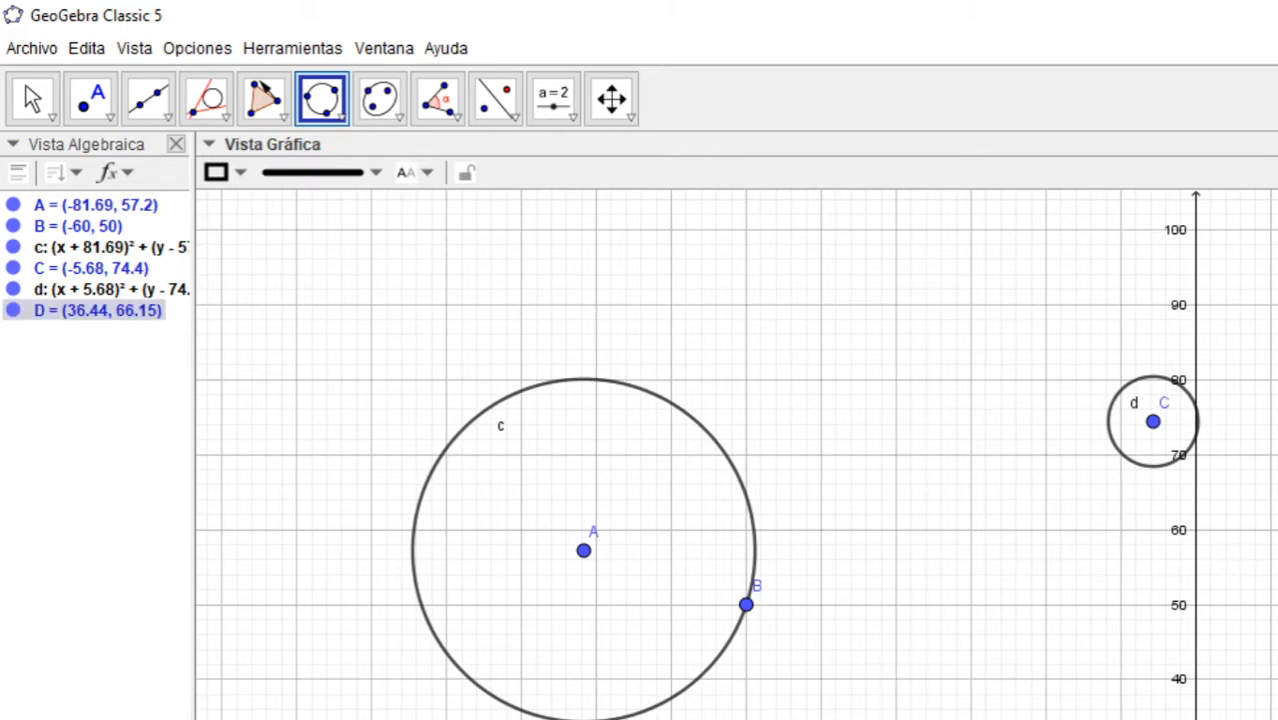
{"action": "left_click", "coordinate": [1277, 604]}
{"action": "left_click", "coordinate": [1277, 604]}
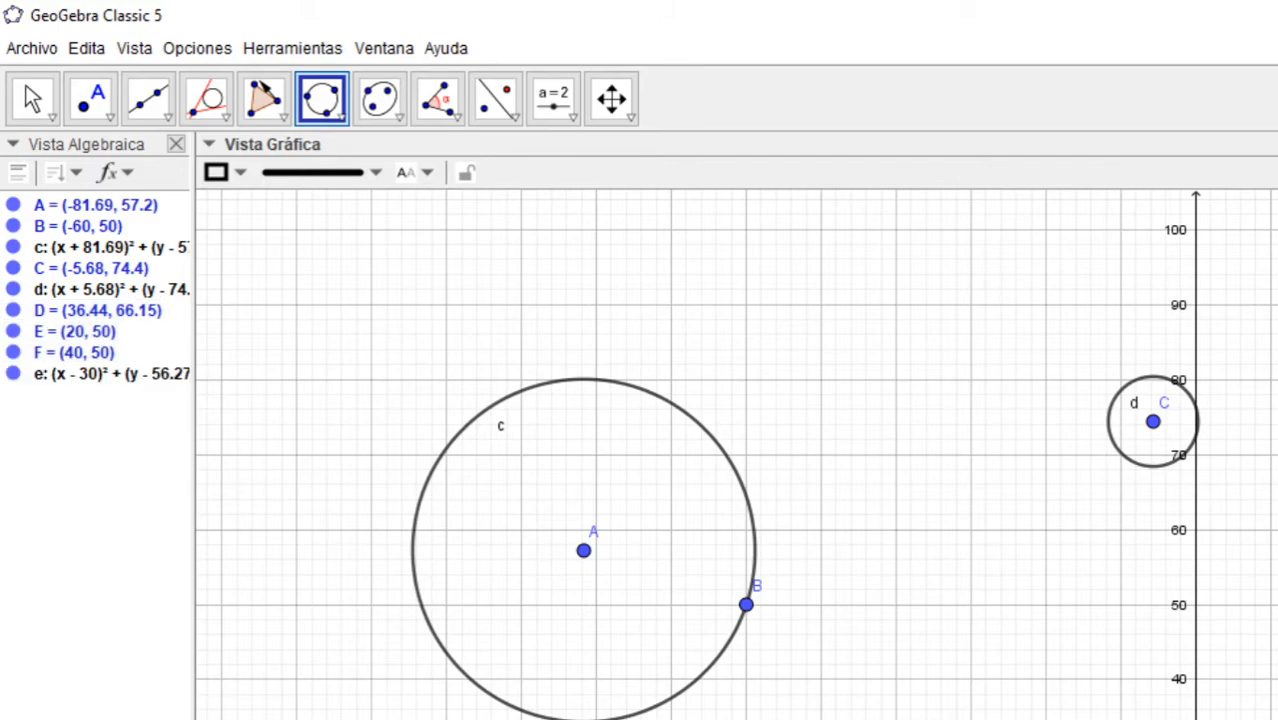
Draw a semicircle with endpoints at about (-55.18, 40.88) and (-22.01, 40.7)
{"action": "left_click", "coordinate": [345, 120]}
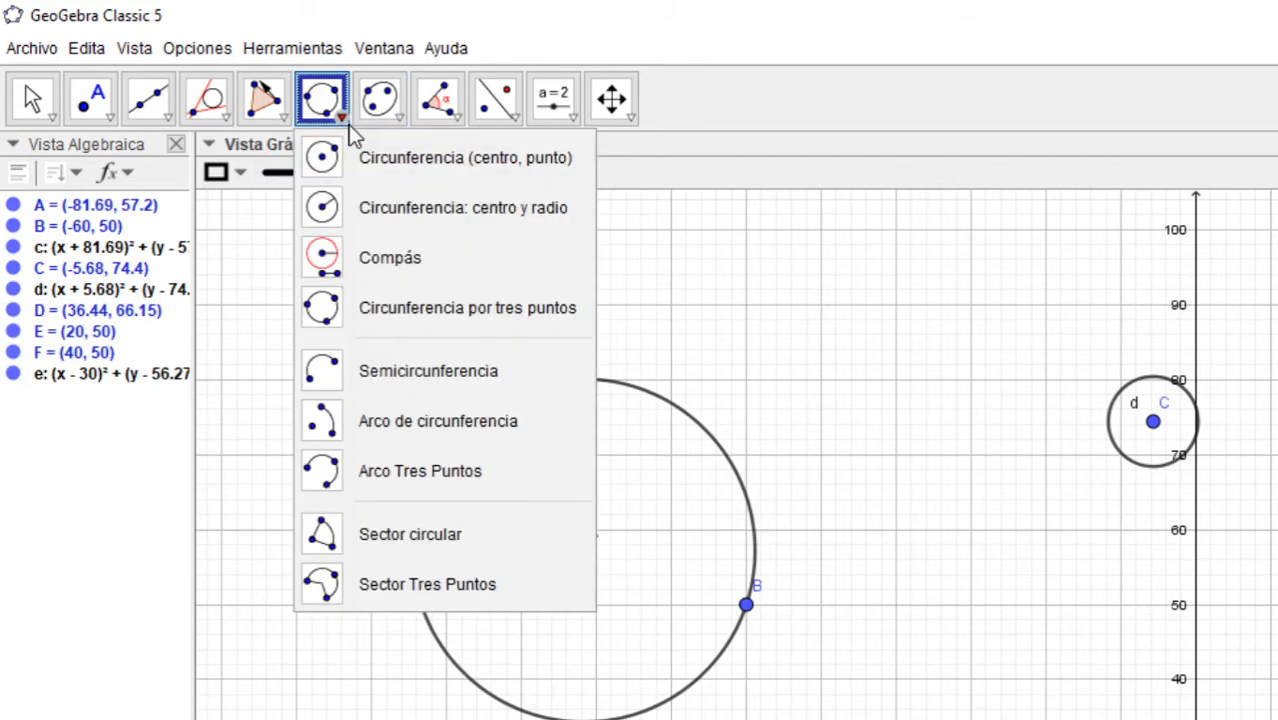
{"action": "left_click", "coordinate": [392, 369]}
{"action": "left_click", "coordinate": [782, 673]}
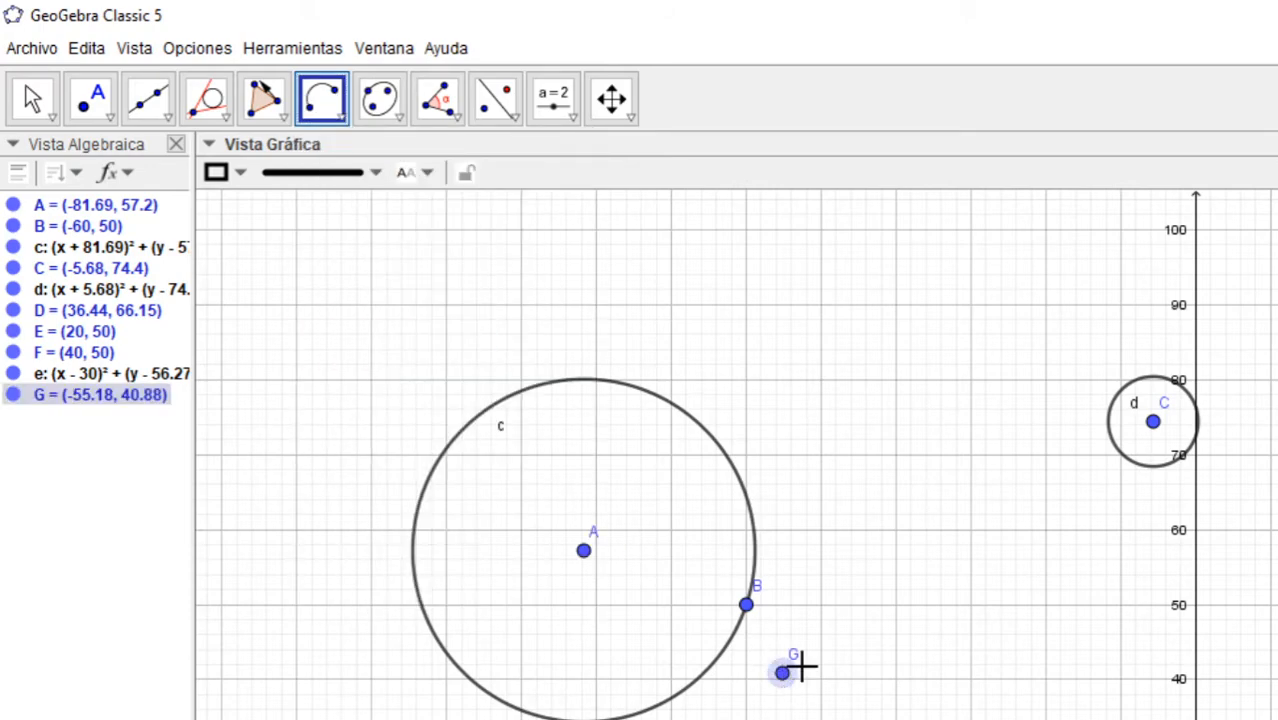
{"action": "left_click", "coordinate": [1030, 674]}
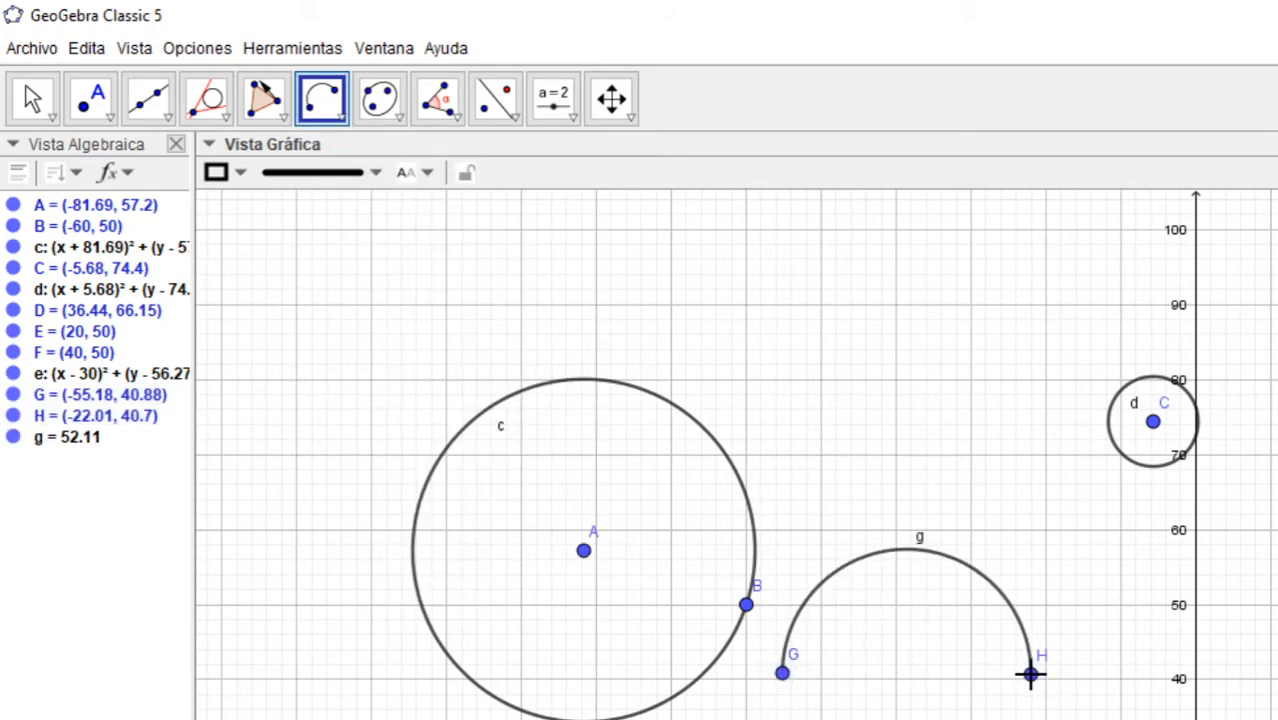
Draw a circular arc centred at about (-50.09, 83.35), starting at (-25.87, 89.67) and ending in the direction of (-38.51, 99.68)
{"action": "left_click", "coordinate": [340, 120]}
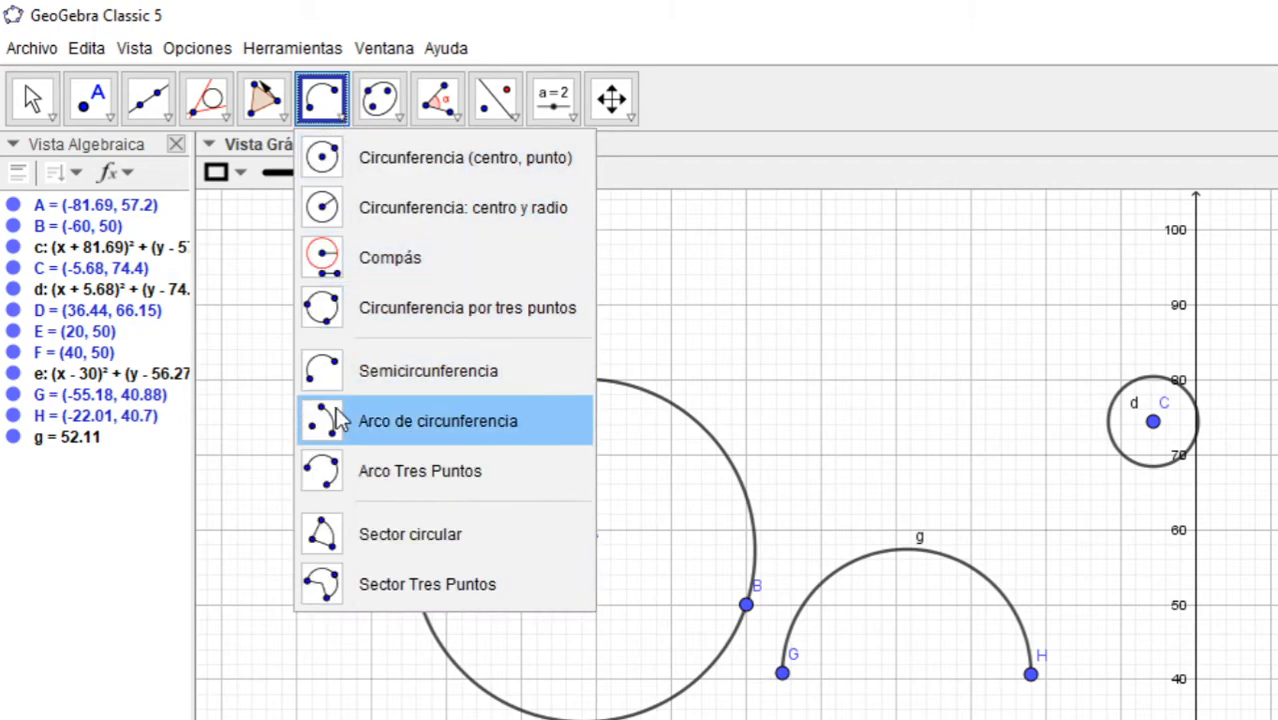
{"action": "left_click", "coordinate": [410, 421]}
{"action": "left_click", "coordinate": [820, 354]}
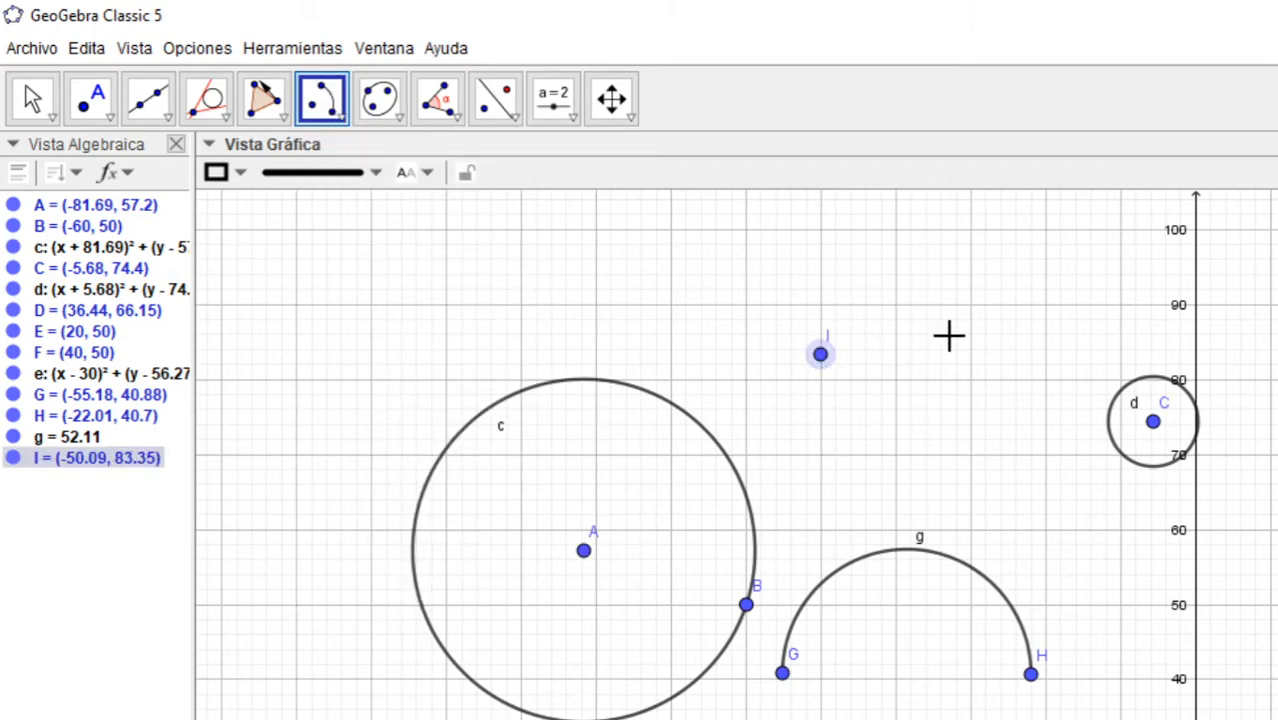
{"action": "left_click", "coordinate": [1001, 307]}
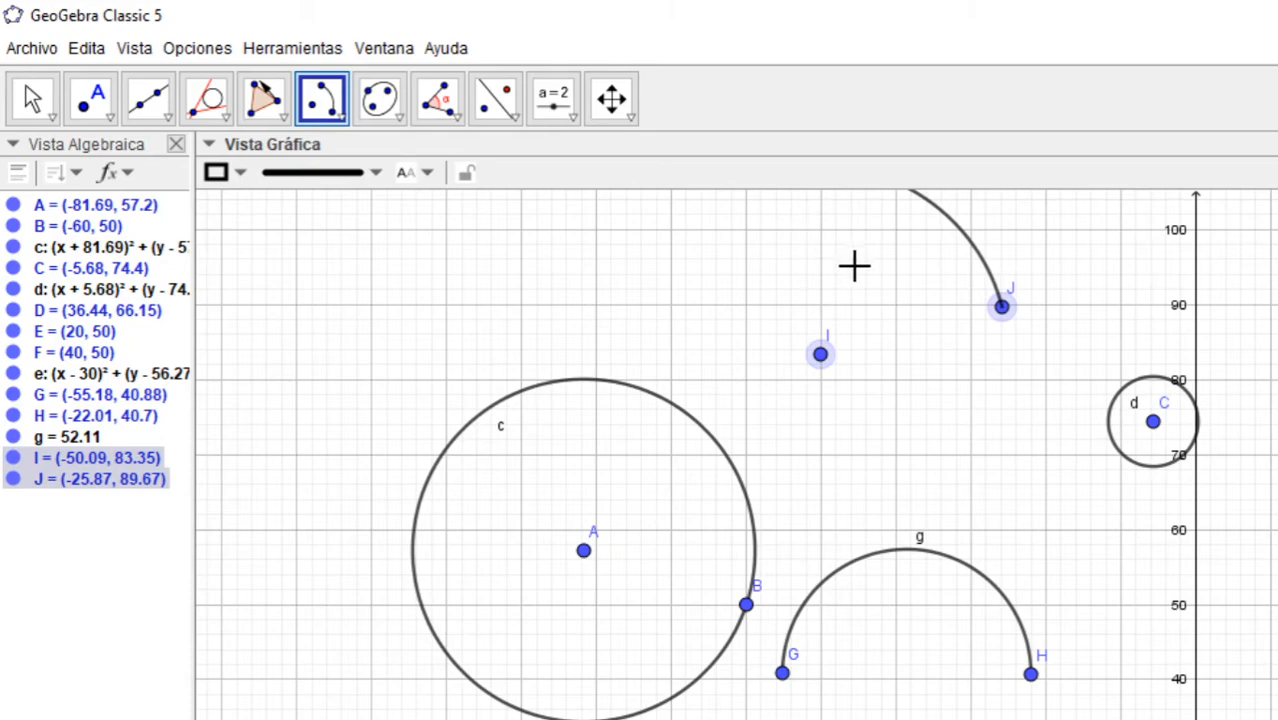
{"action": "left_click", "coordinate": [907, 231]}
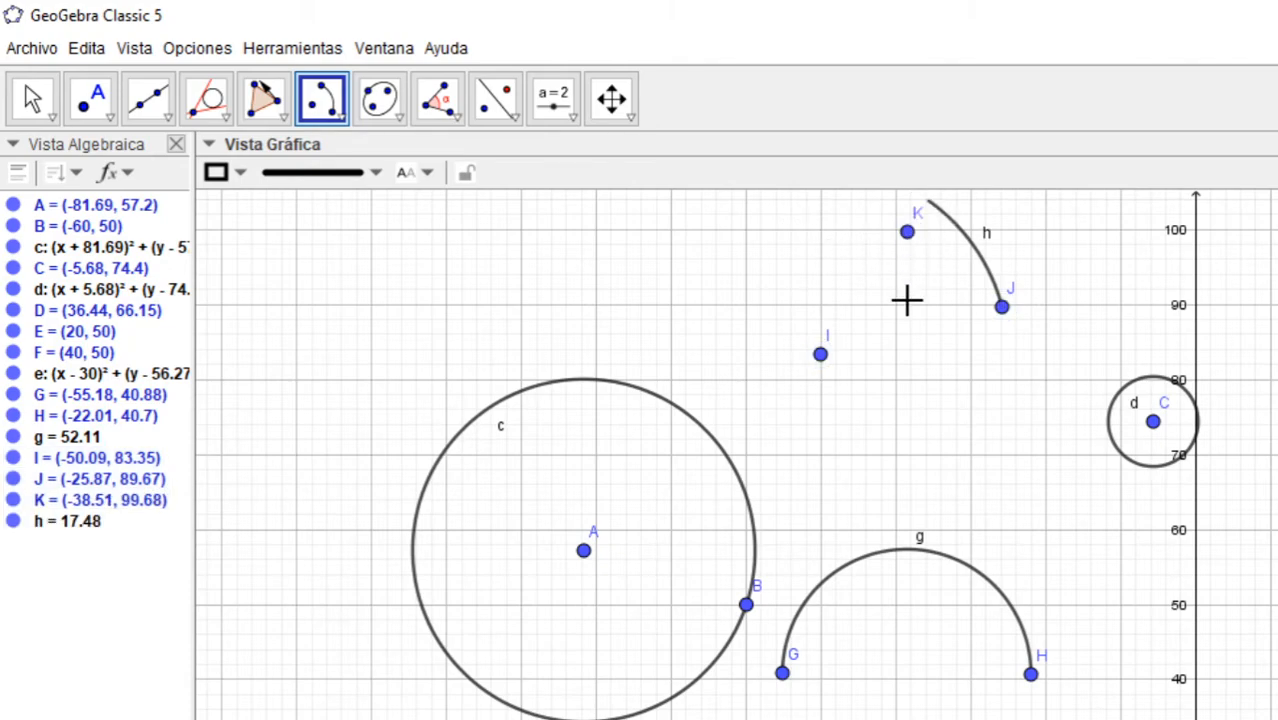
Draw a three-point arc from about (-144.33, 83.89) through (-103.12, 91.96) to (-136.04, 114.26), in the empty area beyond the large circle
{"action": "left_click", "coordinate": [609, 101]}
{"action": "left_click_drag", "start_coordinate": [679, 243], "coordinate": [787, 340]}
{"action": "scroll", "coordinate": [745, 332], "scroll_direction": "down", "scroll_amount": 3}
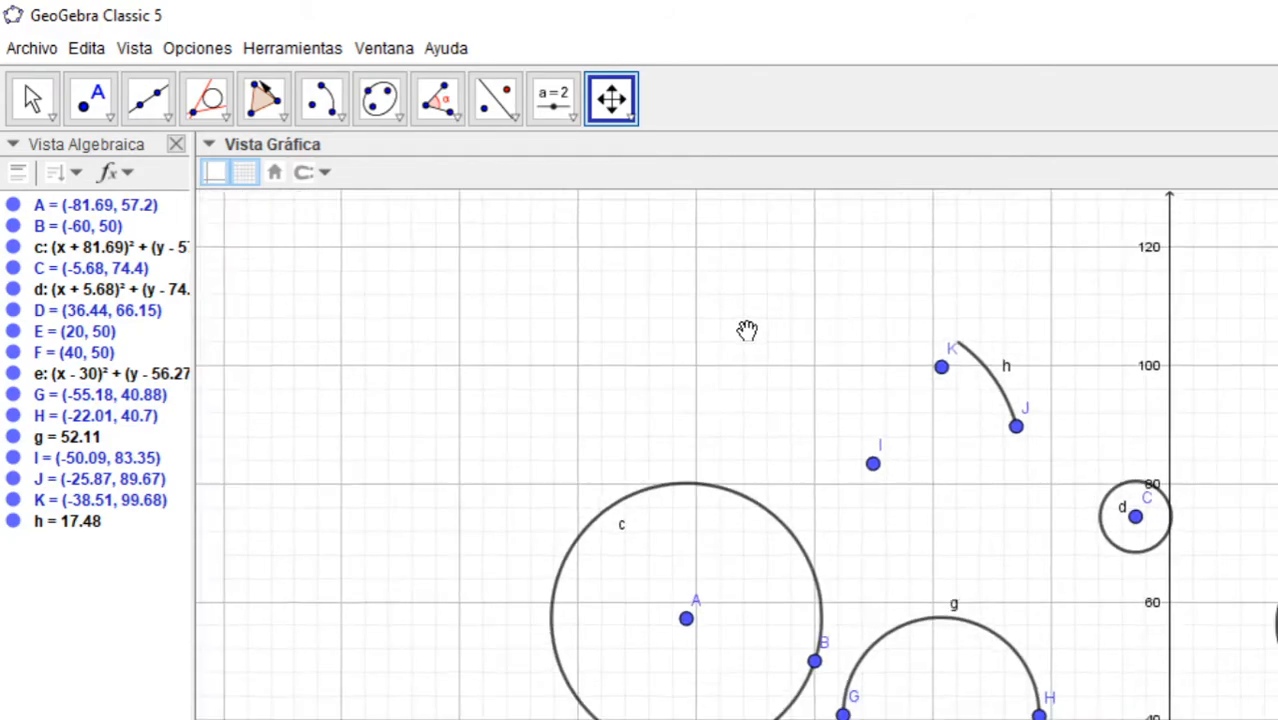
{"action": "scroll", "coordinate": [746, 333], "scroll_direction": "up", "scroll_amount": 1}
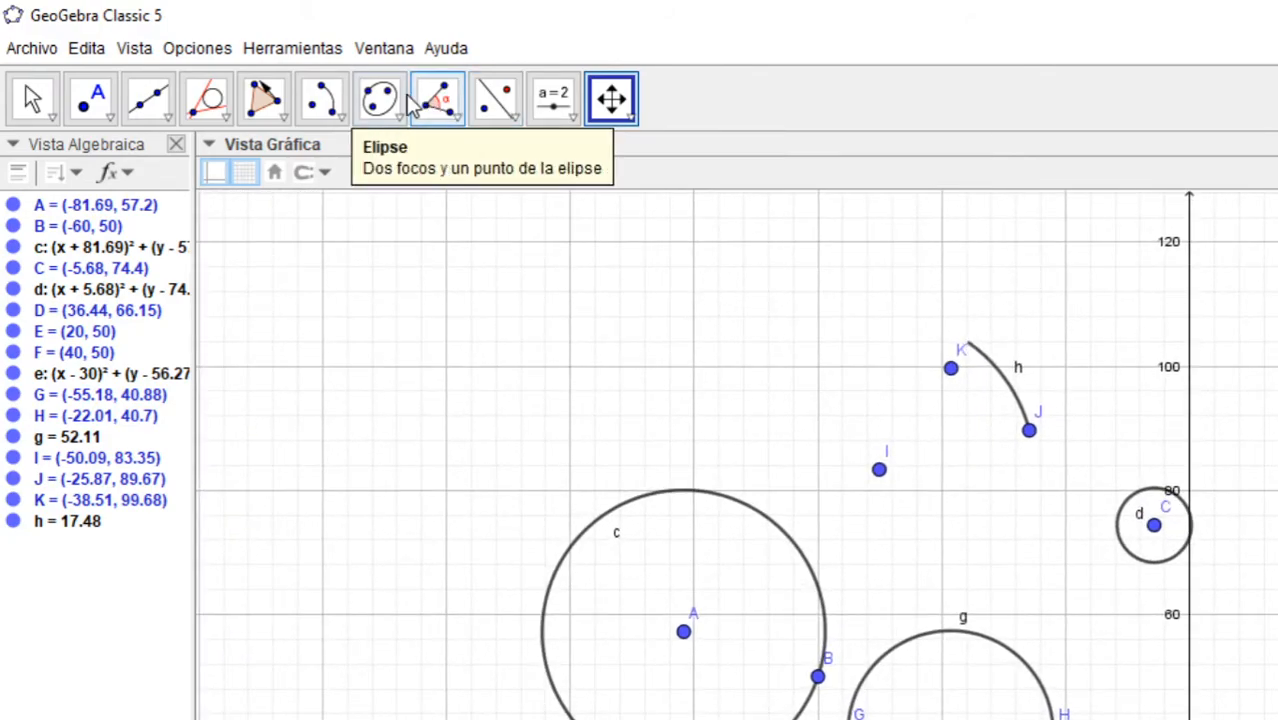
{"action": "left_click", "coordinate": [343, 113]}
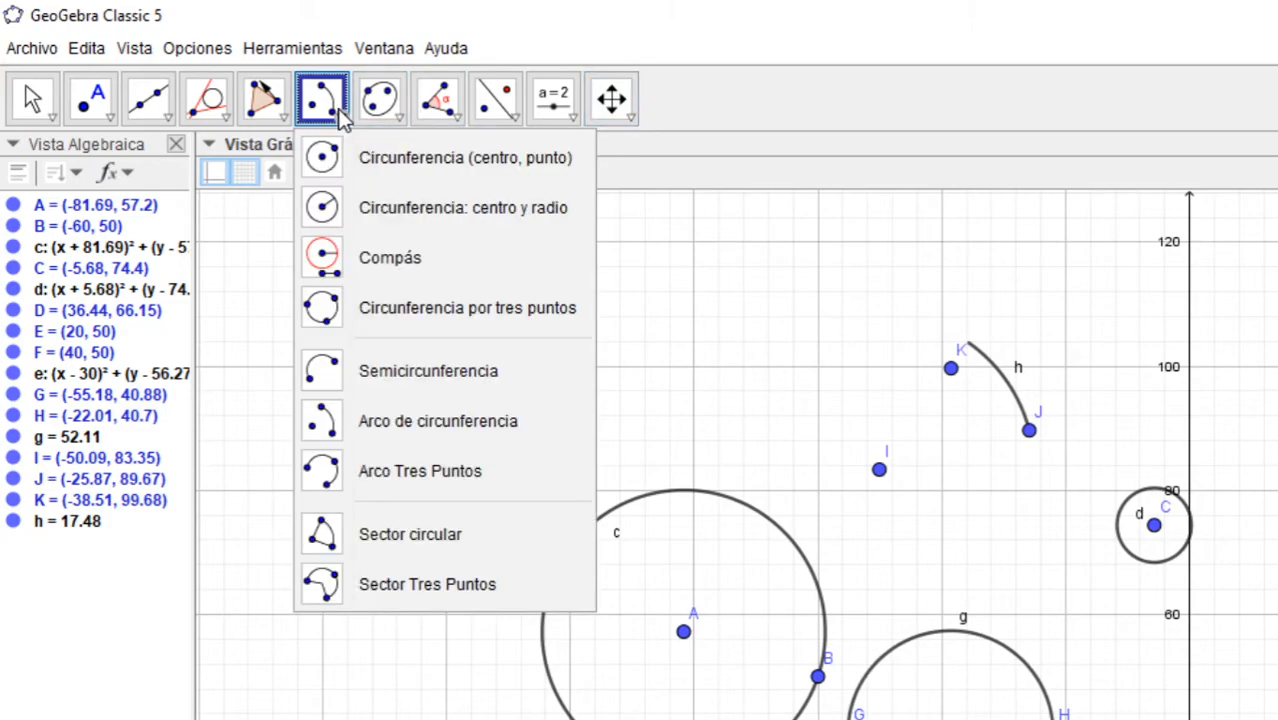
{"action": "left_click", "coordinate": [357, 482]}
{"action": "left_click", "coordinate": [295, 465]}
{"action": "left_click", "coordinate": [551, 416]}
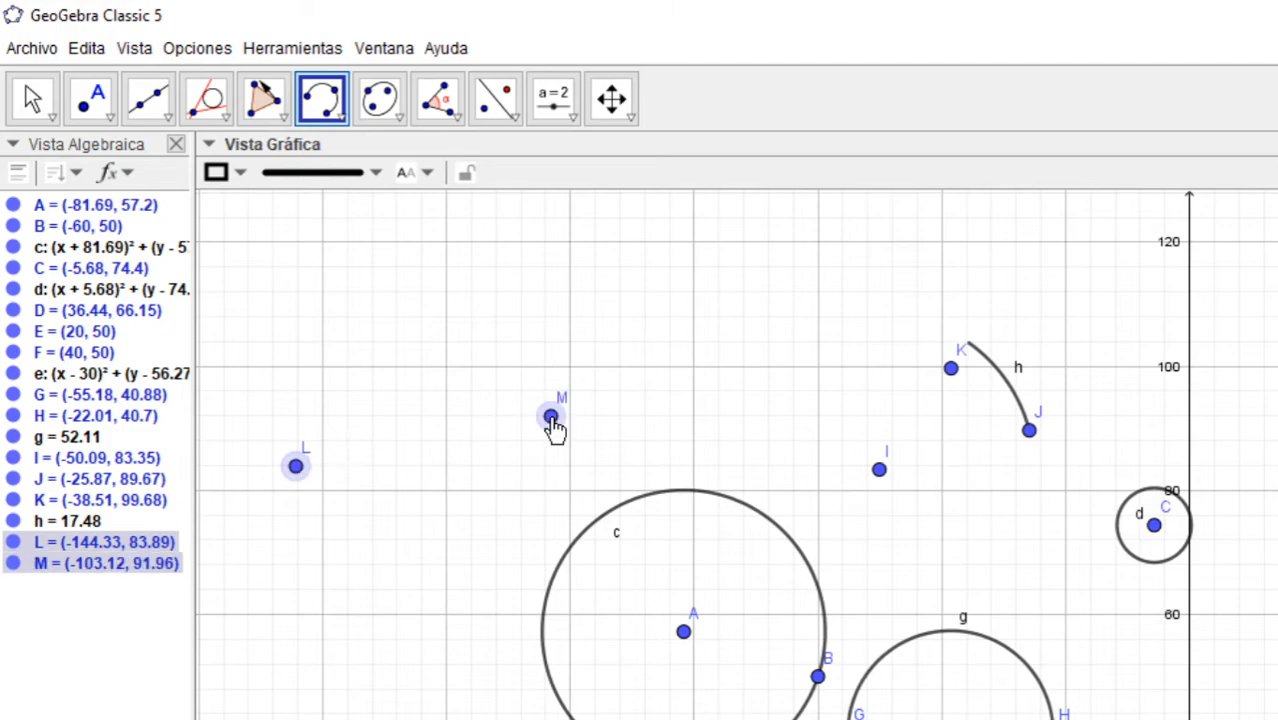
{"action": "left_click", "coordinate": [346, 278]}
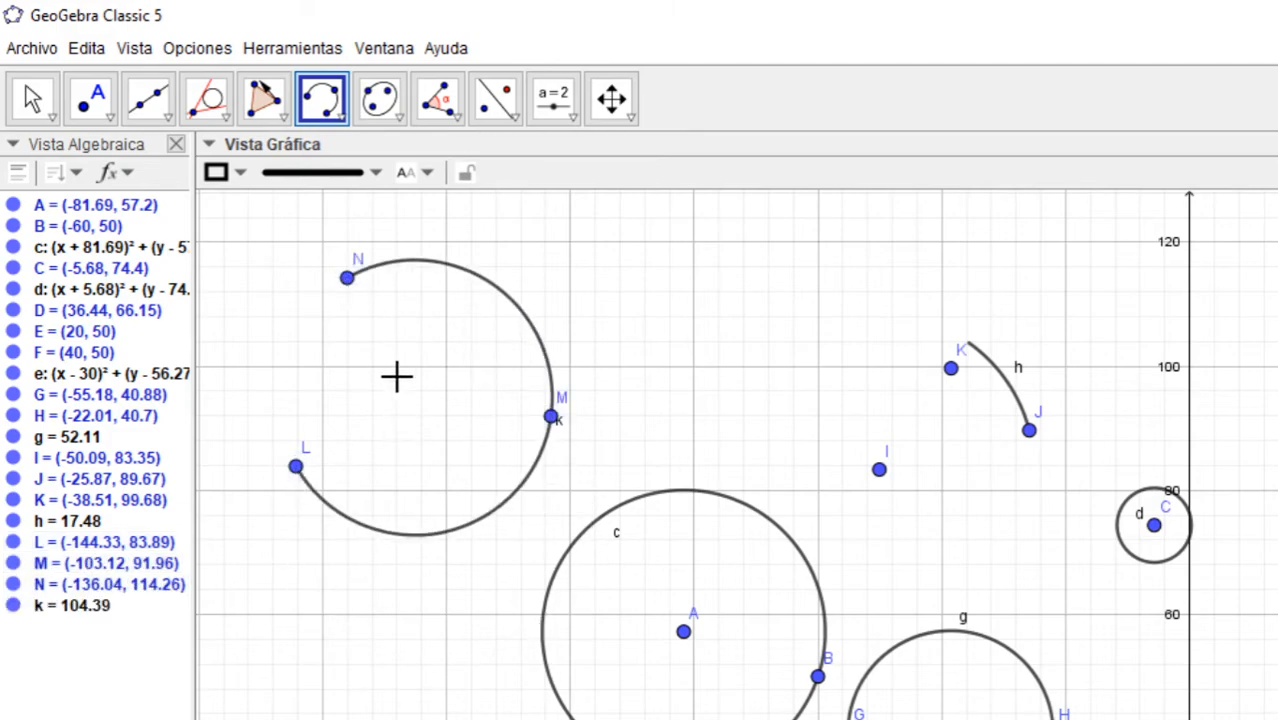
Open the set of circle, arc and sector tools
{"action": "left_click", "coordinate": [342, 119]}
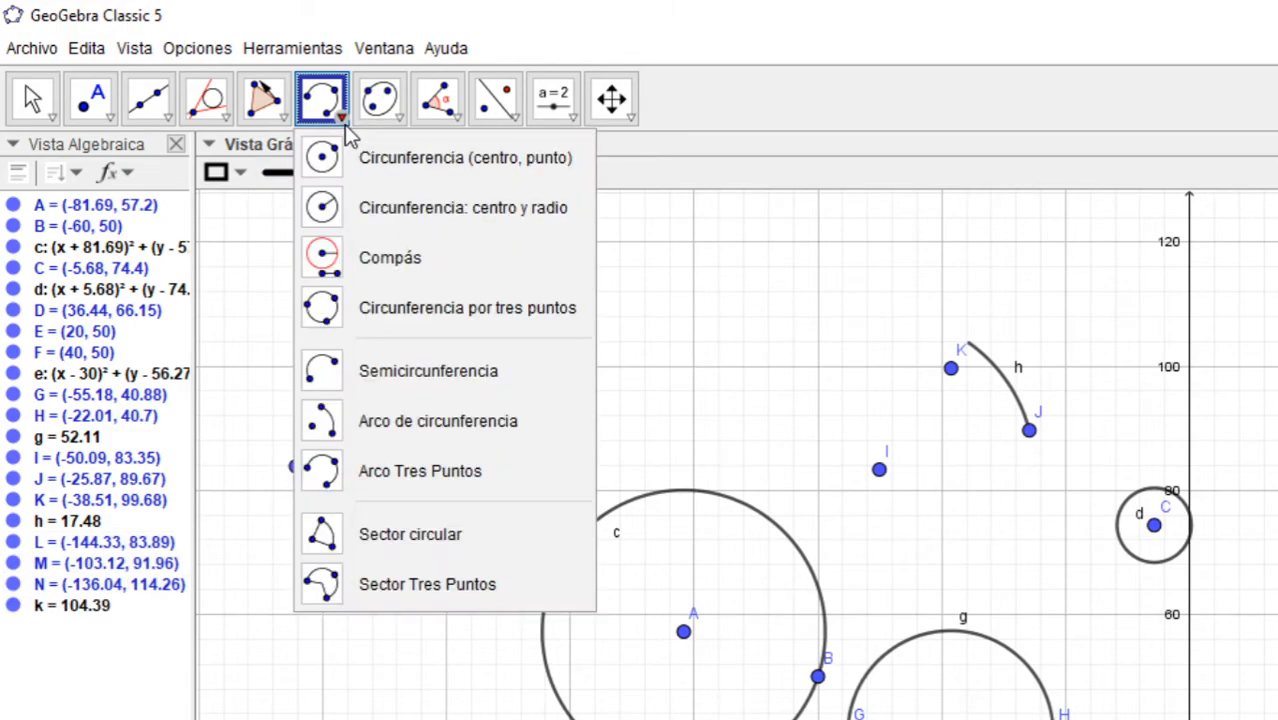
Draw a circular sector centred at about (13.26, 93.88), from about (64.45, 95.79) towards about (44.48, 116.6)
{"action": "left_click", "coordinate": [429, 521]}
{"action": "left_click", "coordinate": [1271, 404]}
{"action": "left_click", "coordinate": [1277, 392]}
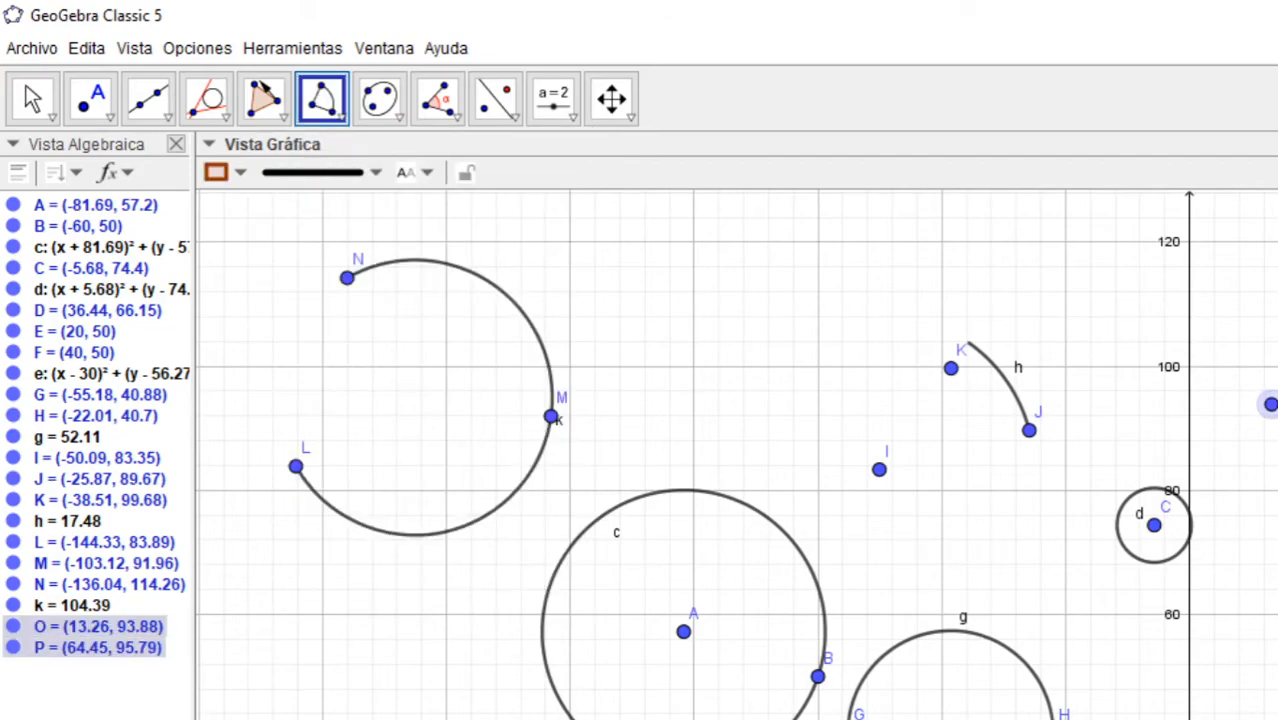
{"action": "left_click", "coordinate": [1277, 263]}
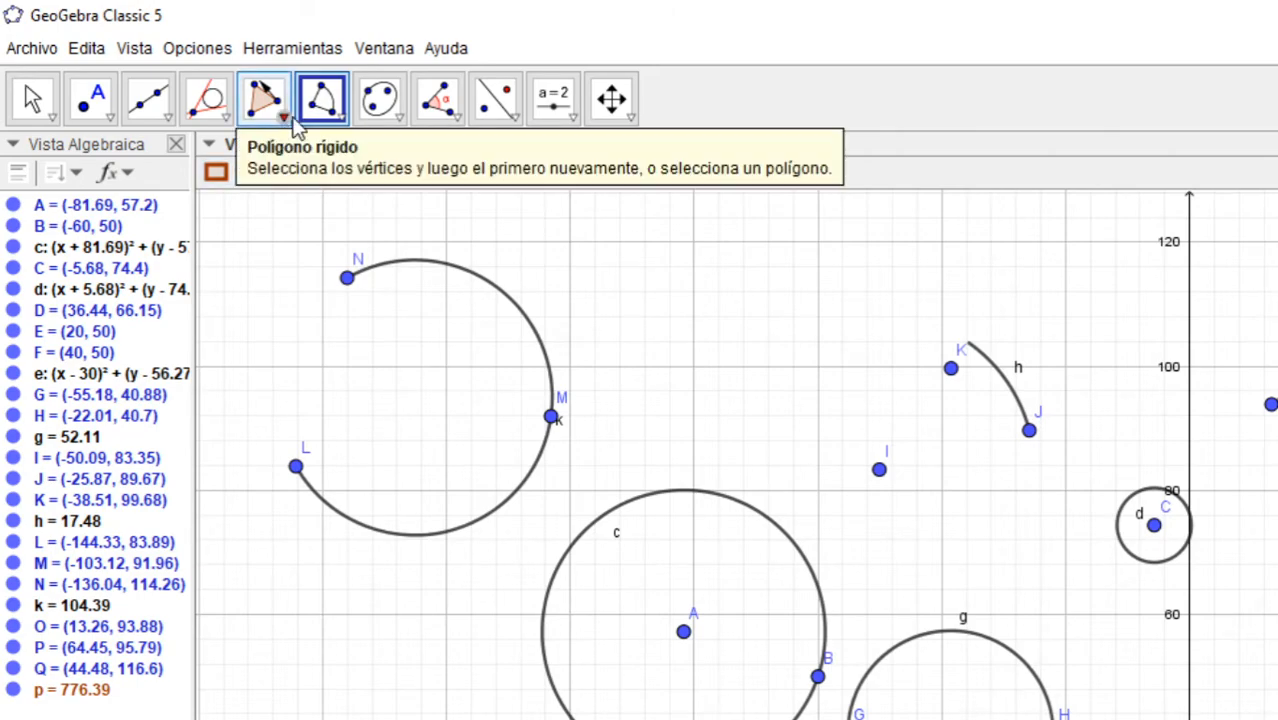
Draw a three-point sector below the large open arc, starting at about (-146.45, 36.11) and curving up through two more points
{"action": "left_click", "coordinate": [341, 120]}
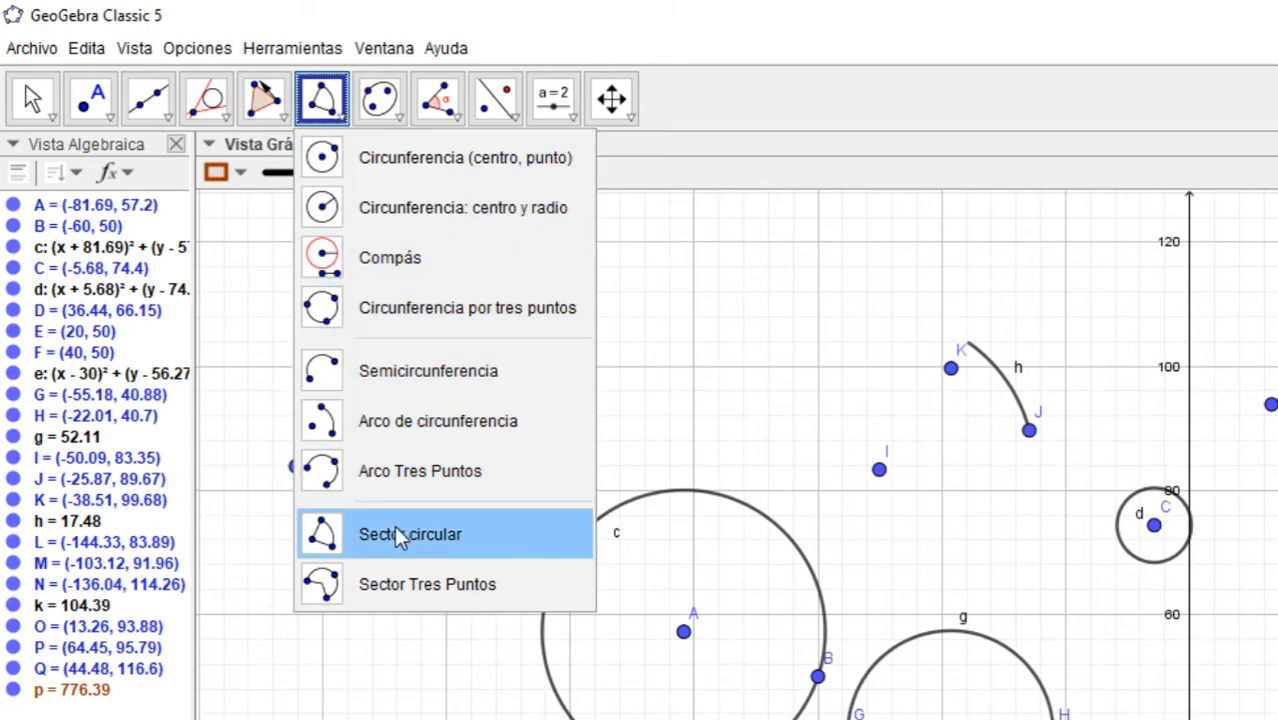
{"action": "left_click", "coordinate": [393, 579]}
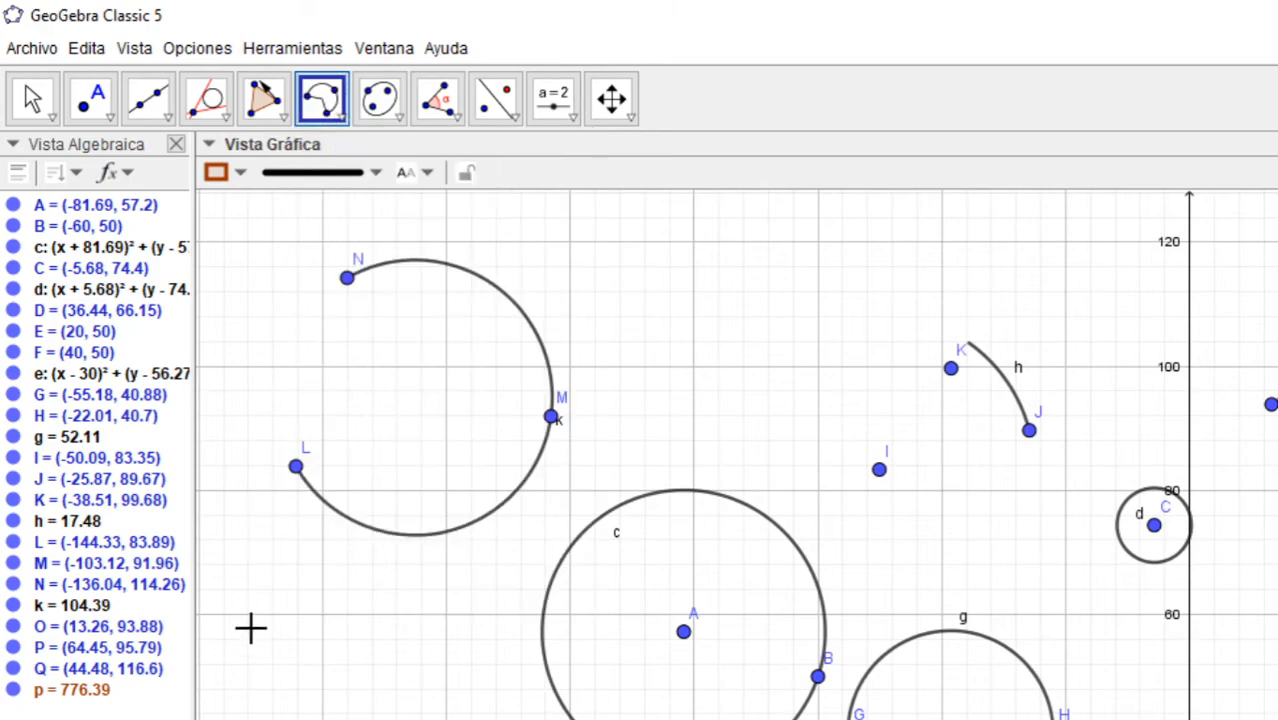
{"action": "left_click", "coordinate": [282, 718]}
{"action": "left_click", "coordinate": [418, 693]}
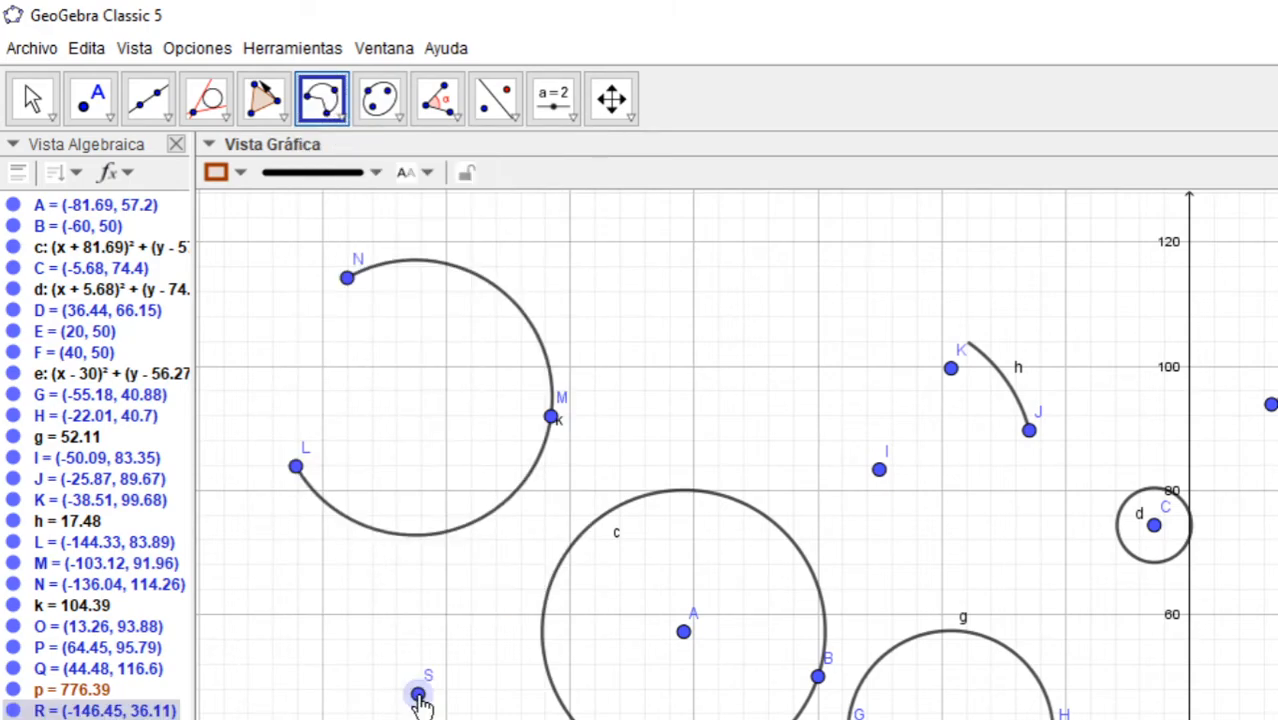
{"action": "left_click", "coordinate": [291, 624]}
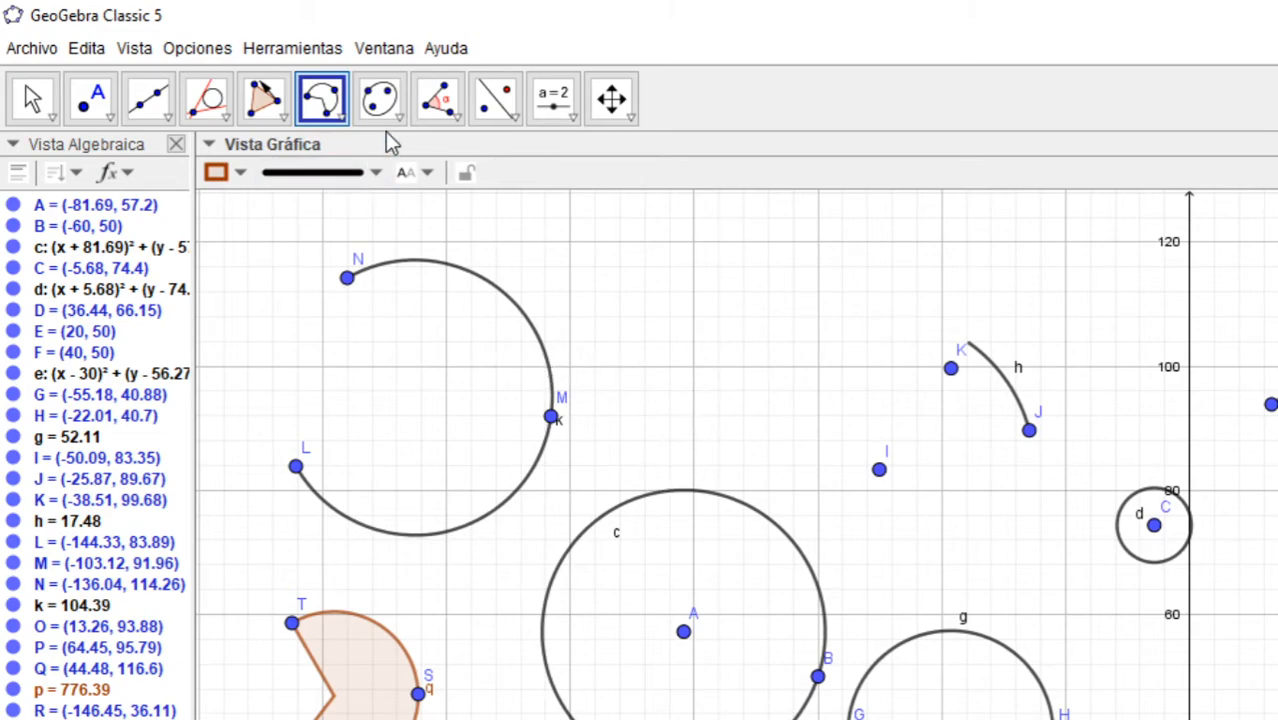
Select all objects in the construction and delete them
{"action": "left_click", "coordinate": [134, 50]}
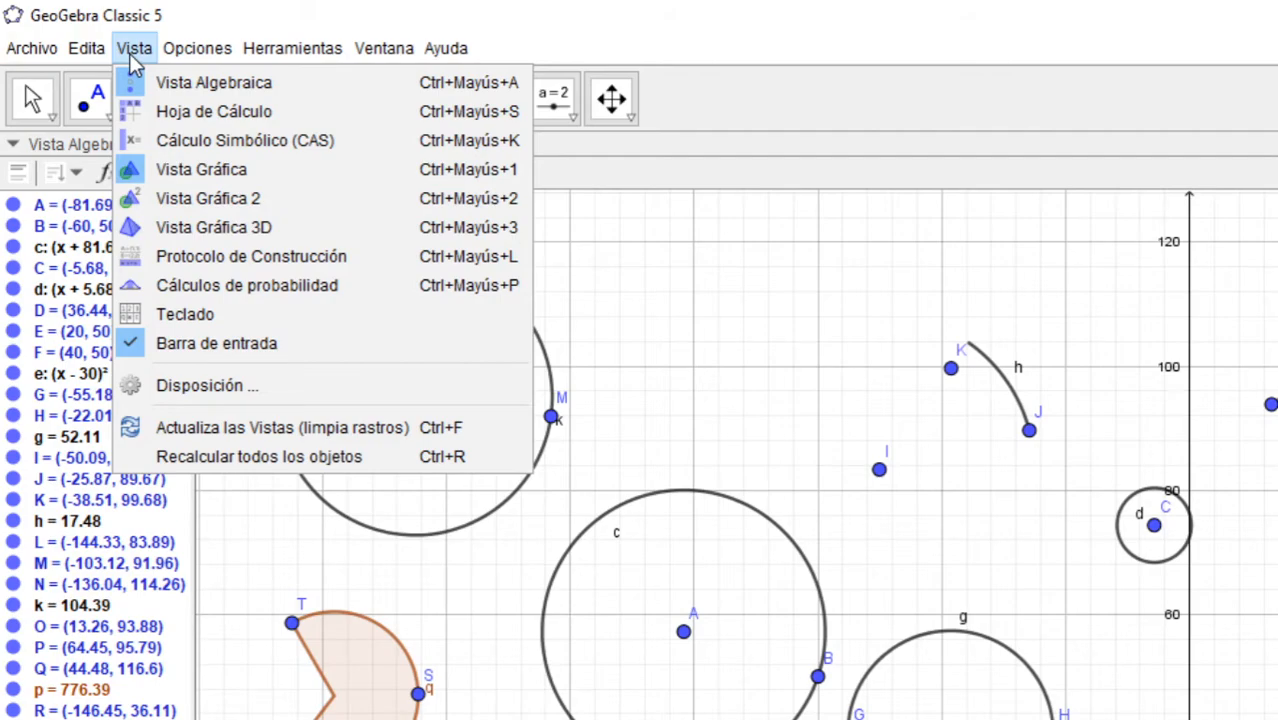
{"action": "mouse_move", "coordinate": [86, 50]}
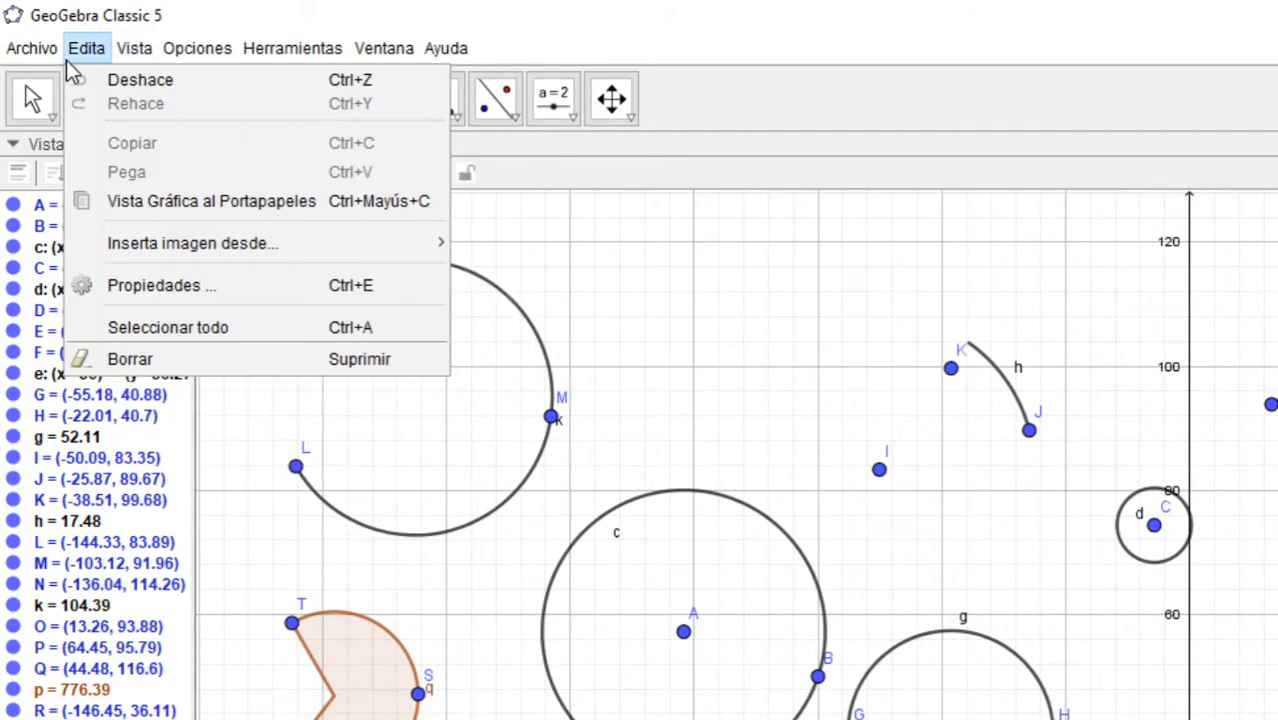
{"action": "left_click", "coordinate": [168, 332]}
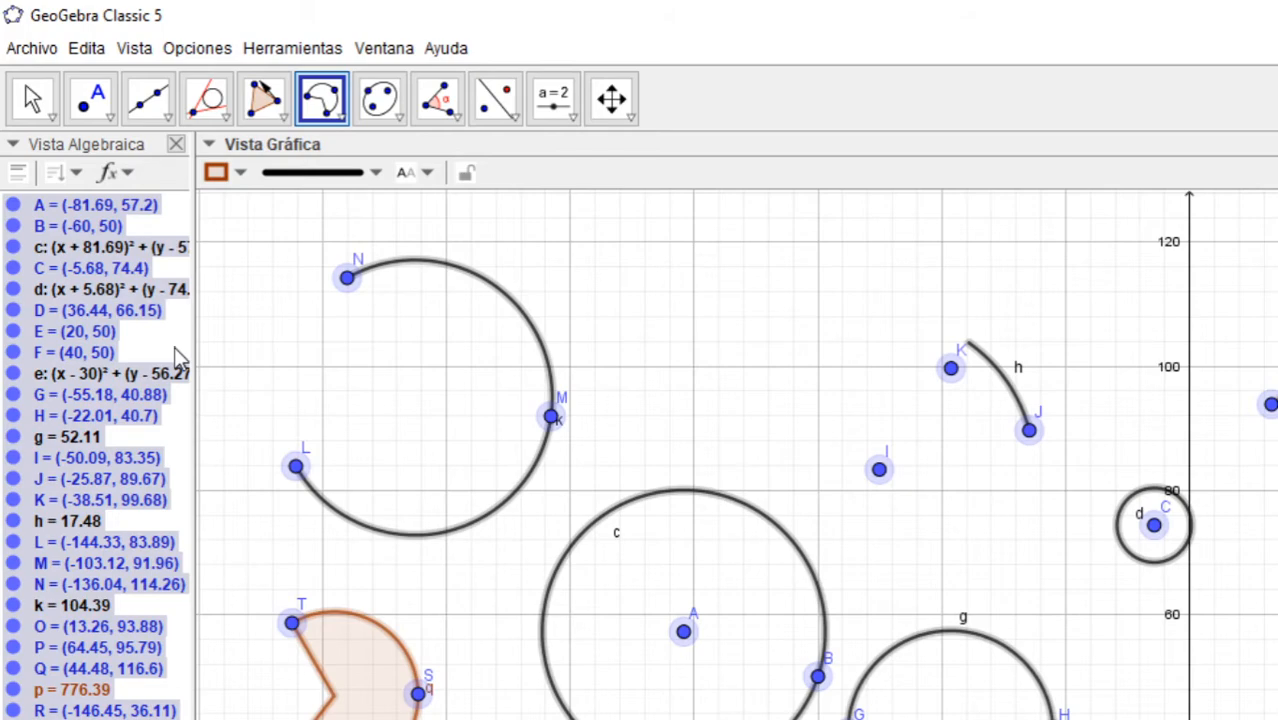
{"action": "key", "text": "Delete"}
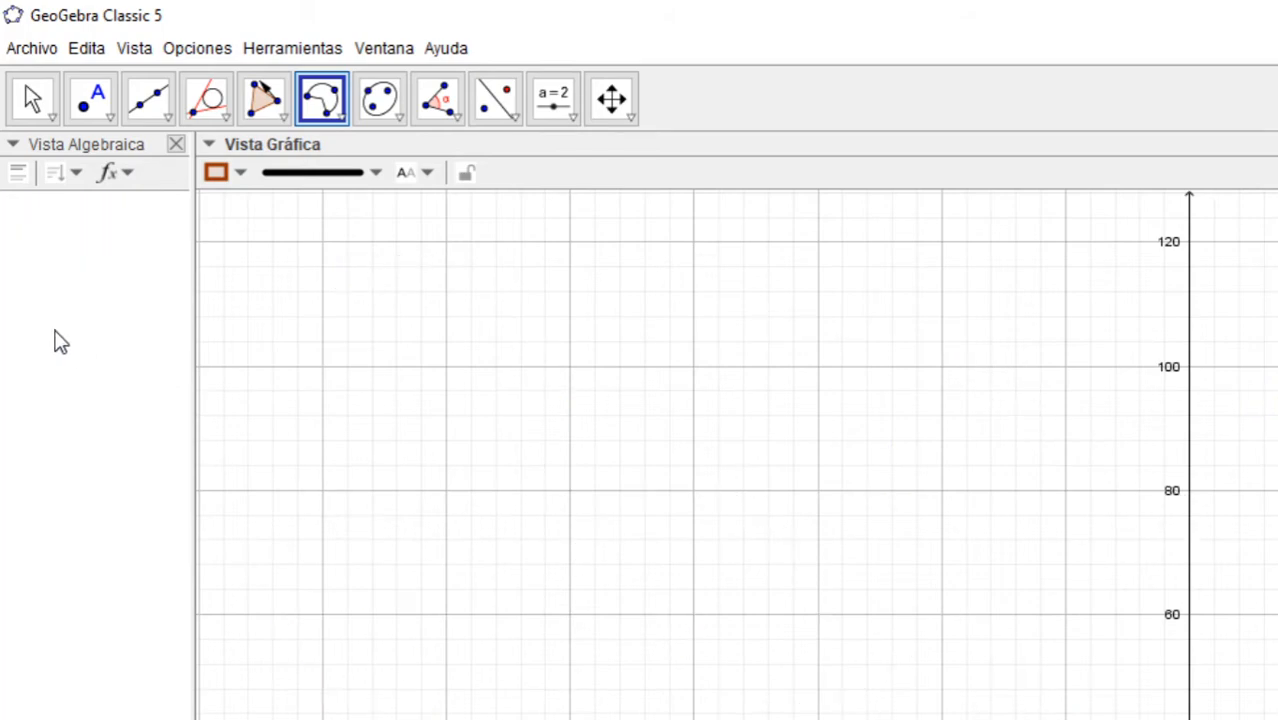
{"action": "left_click", "coordinate": [145, 50]}
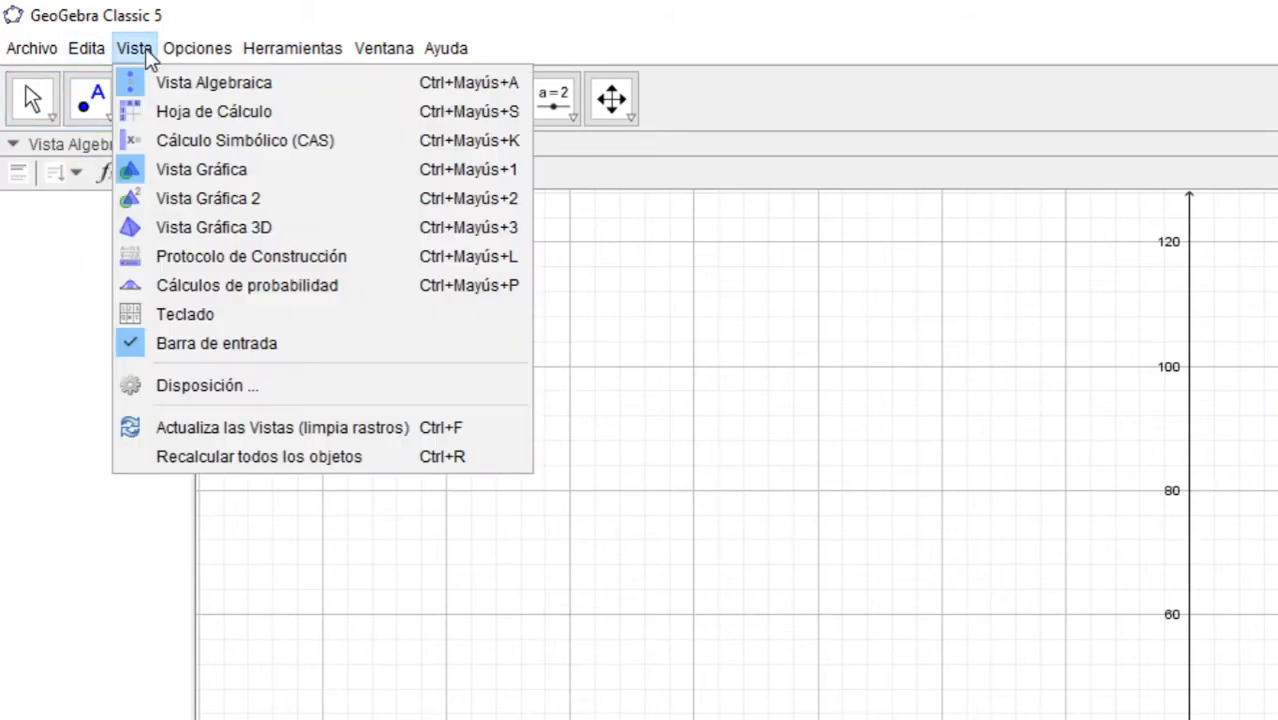
{"action": "left_click", "coordinate": [841, 118]}
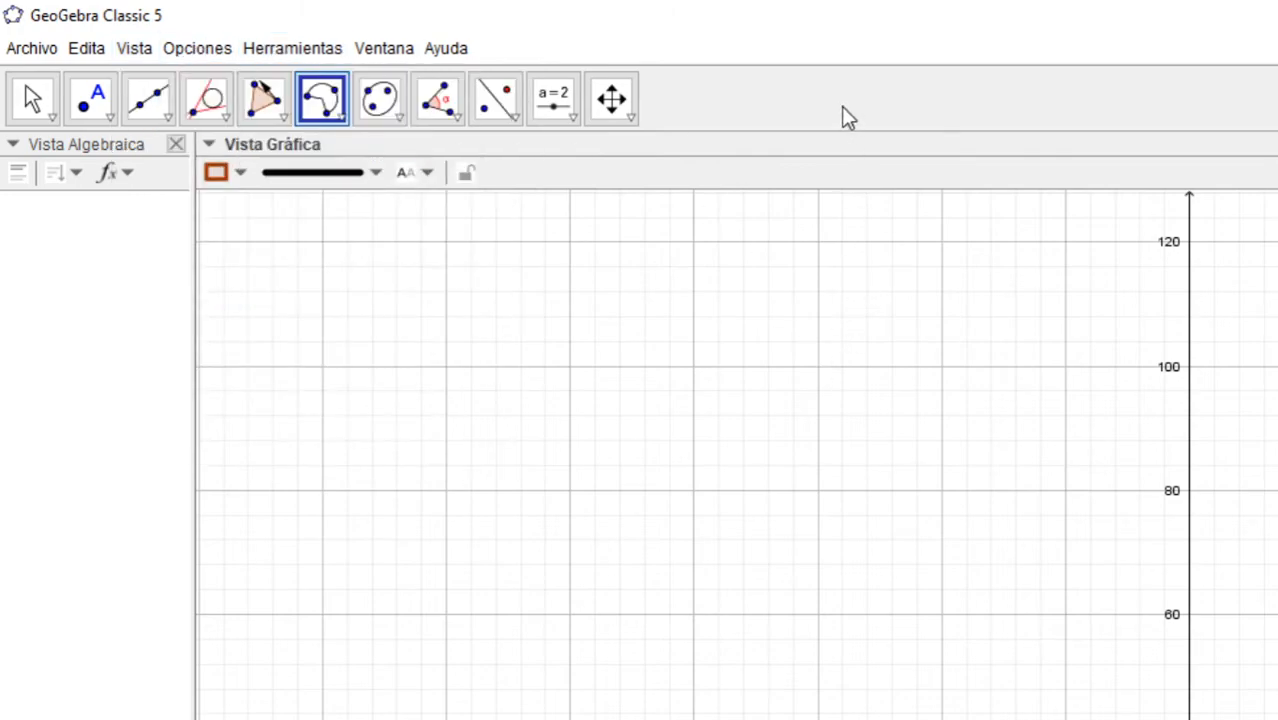
Draw an ellipse with foci at about (-94.42, 57.98) and (-40, 60), passing through (-60, 100)
{"action": "left_click", "coordinate": [398, 114]}
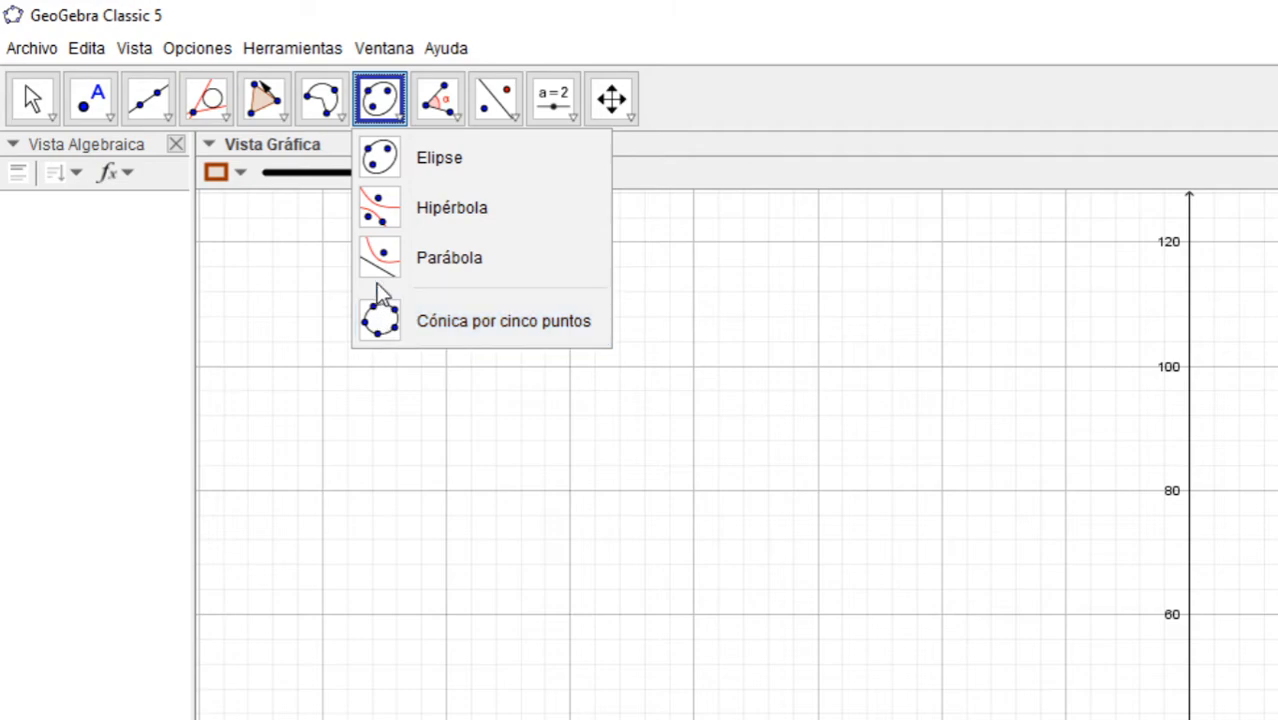
{"action": "left_click", "coordinate": [380, 162]}
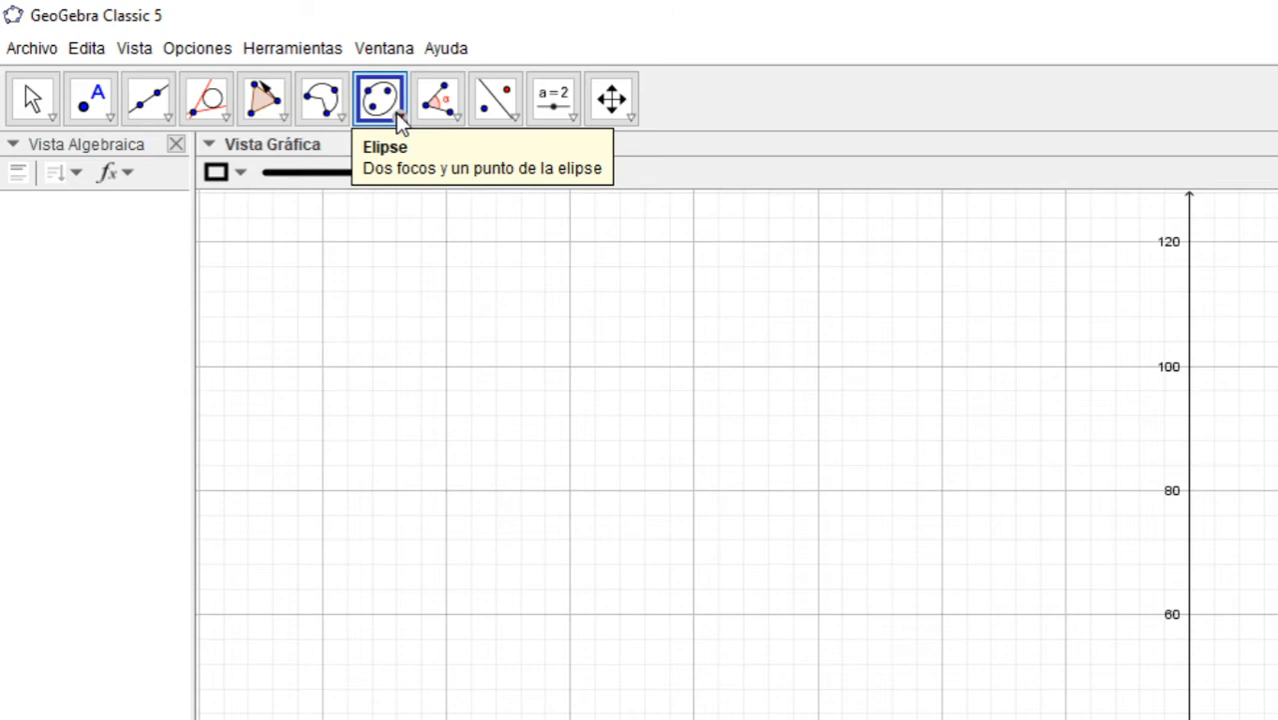
{"action": "left_click", "coordinate": [605, 626]}
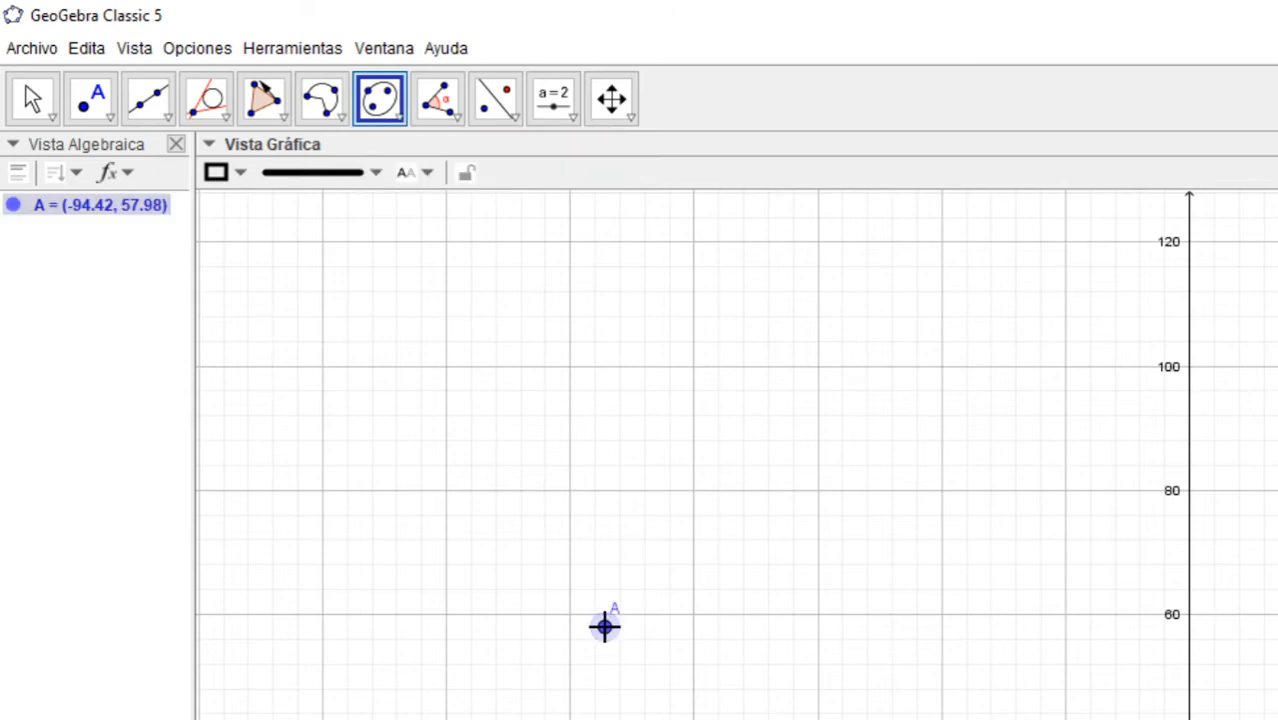
{"action": "left_click", "coordinate": [942, 614]}
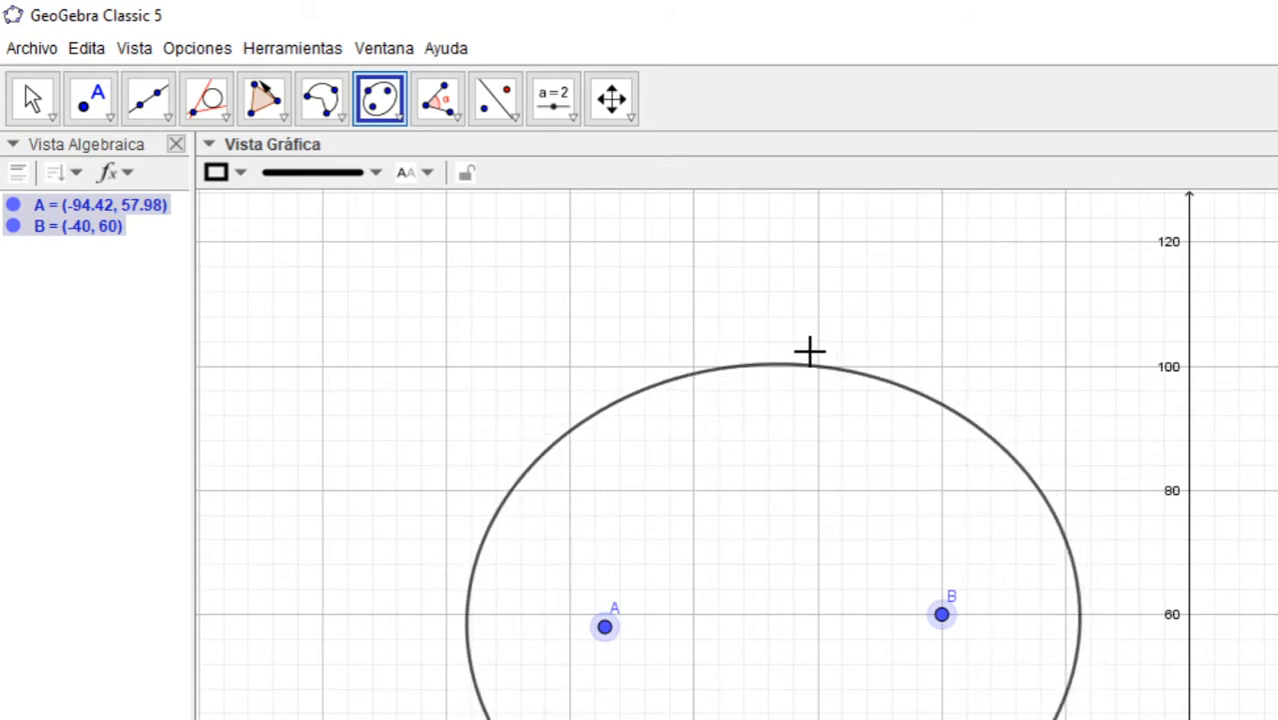
{"action": "left_click", "coordinate": [818, 366]}
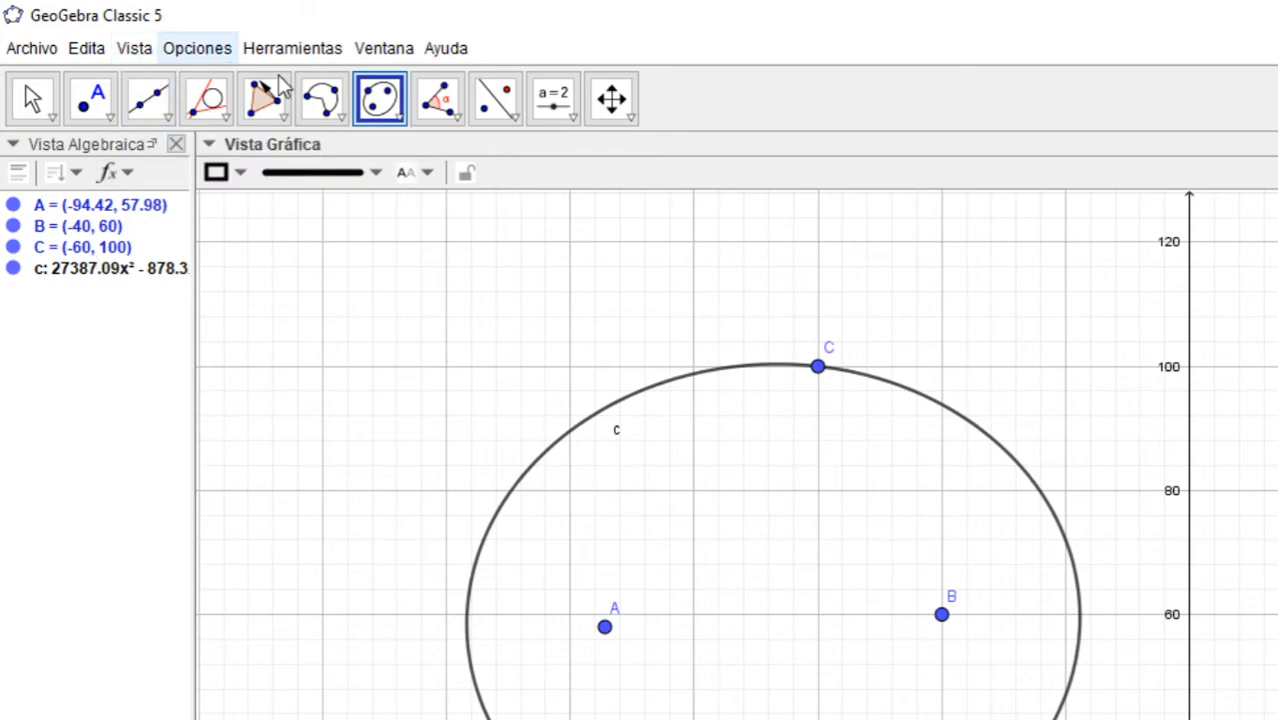
Draw a hyperbola with foci at (20, 80) and about (50.64, 81.98), passing through about (48.31, 104.71)
{"action": "left_click", "coordinate": [398, 117]}
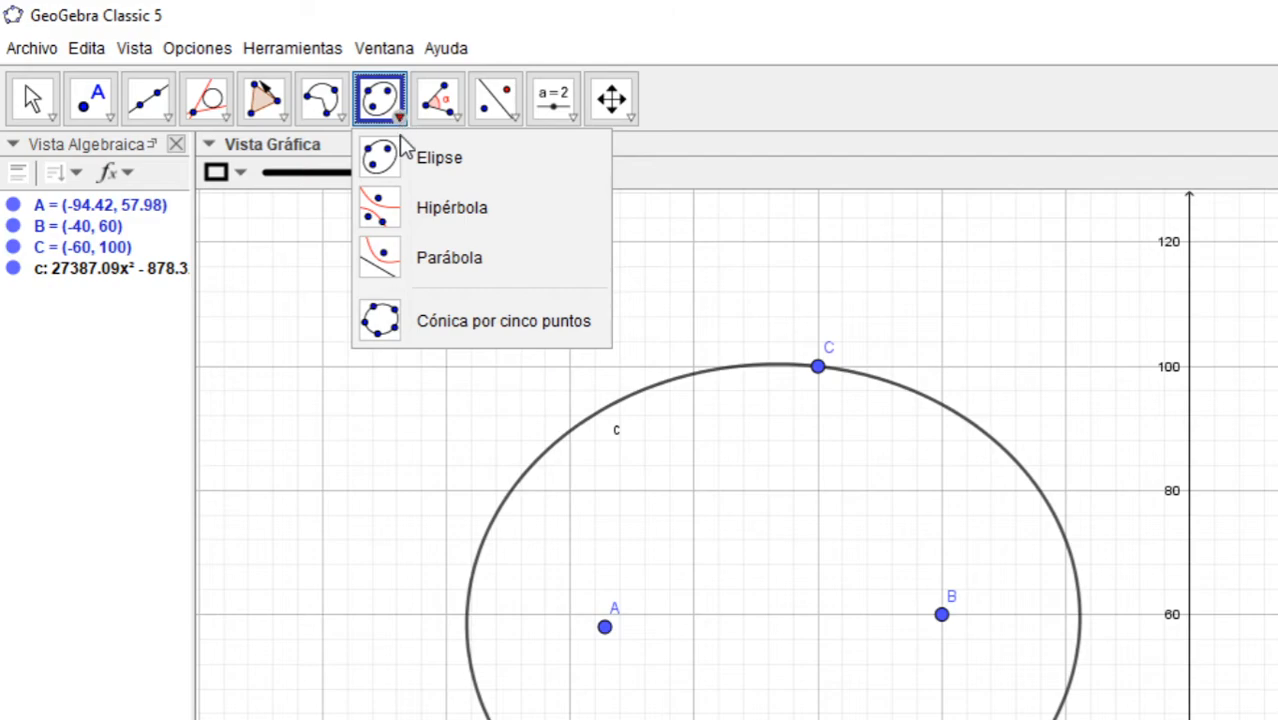
{"action": "left_click", "coordinate": [386, 210]}
{"action": "left_click", "coordinate": [1277, 490]}
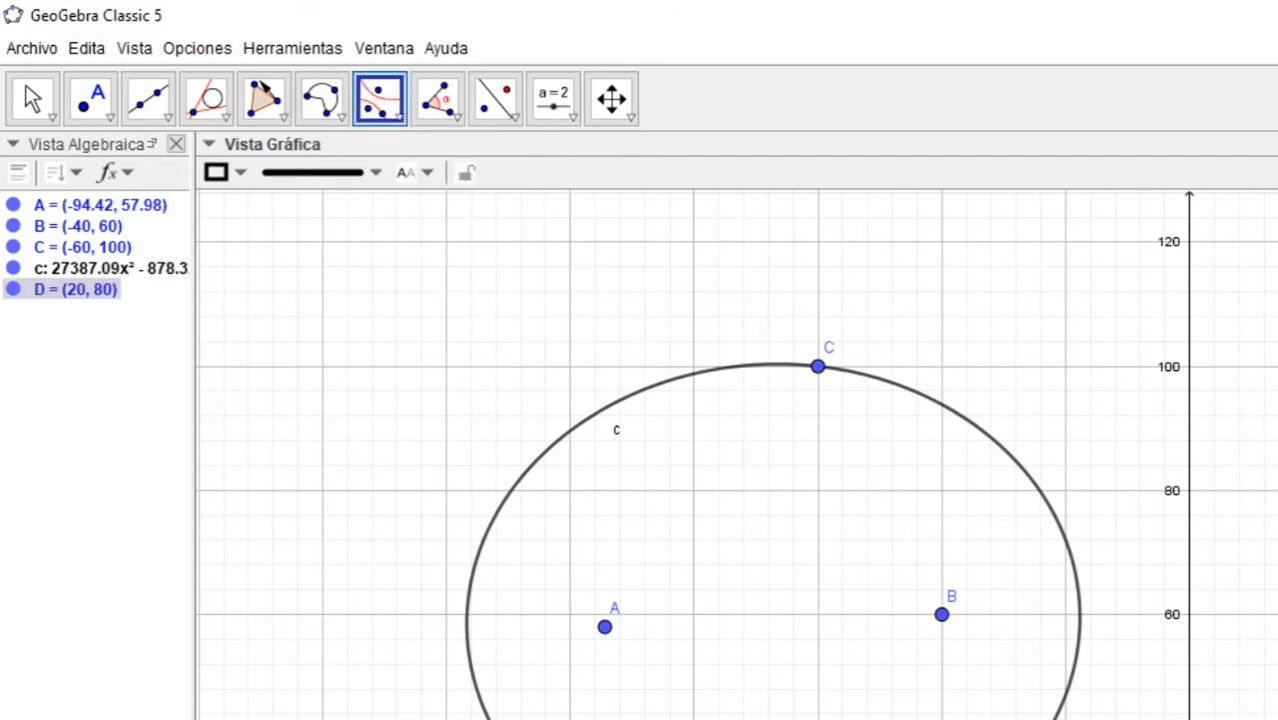
{"action": "left_click", "coordinate": [1277, 478]}
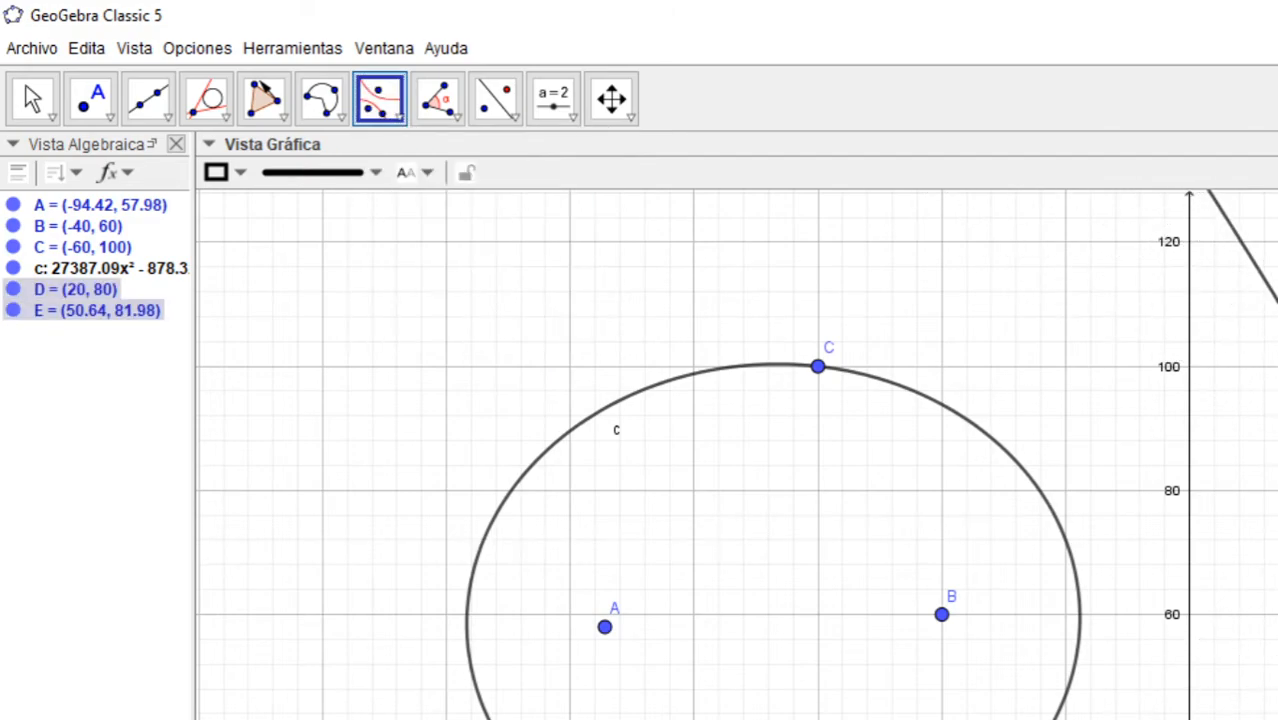
{"action": "left_click", "coordinate": [1277, 337]}
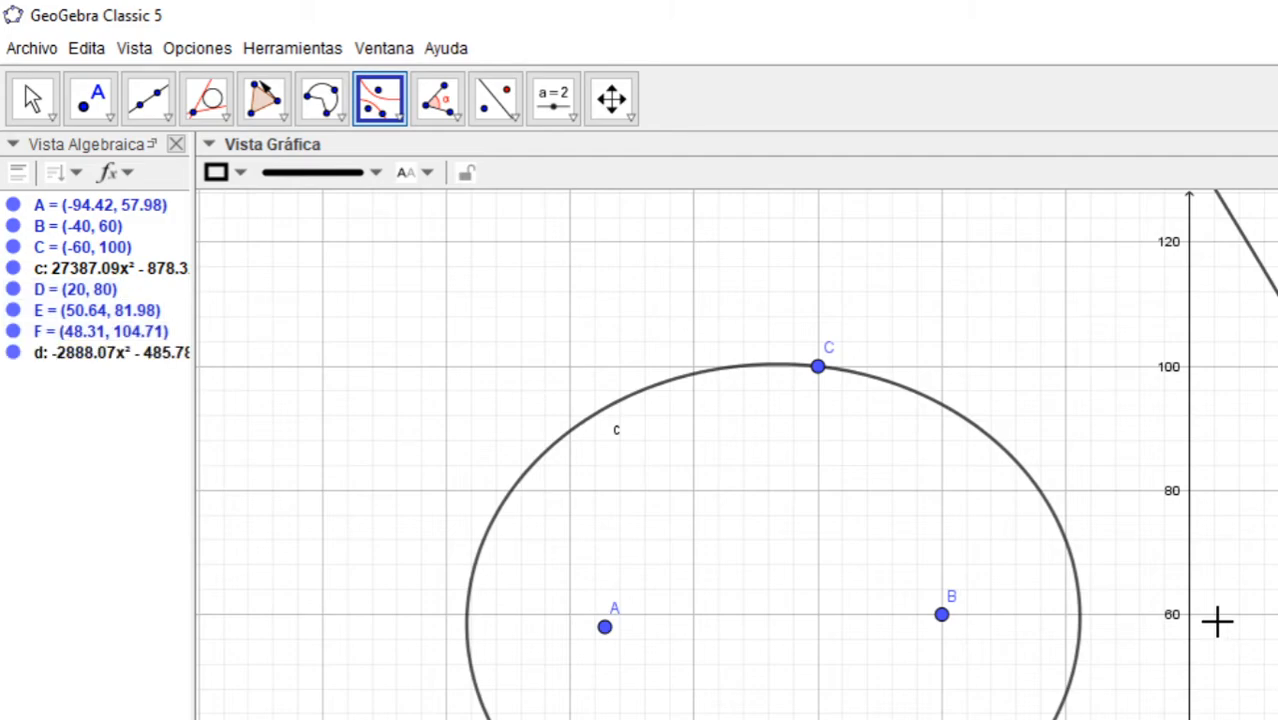
Draw a nearly vertical line through about (-149.42, 111.5) and (-148.79, 74.12) as a directrix for a parabola
{"action": "left_click", "coordinate": [401, 126]}
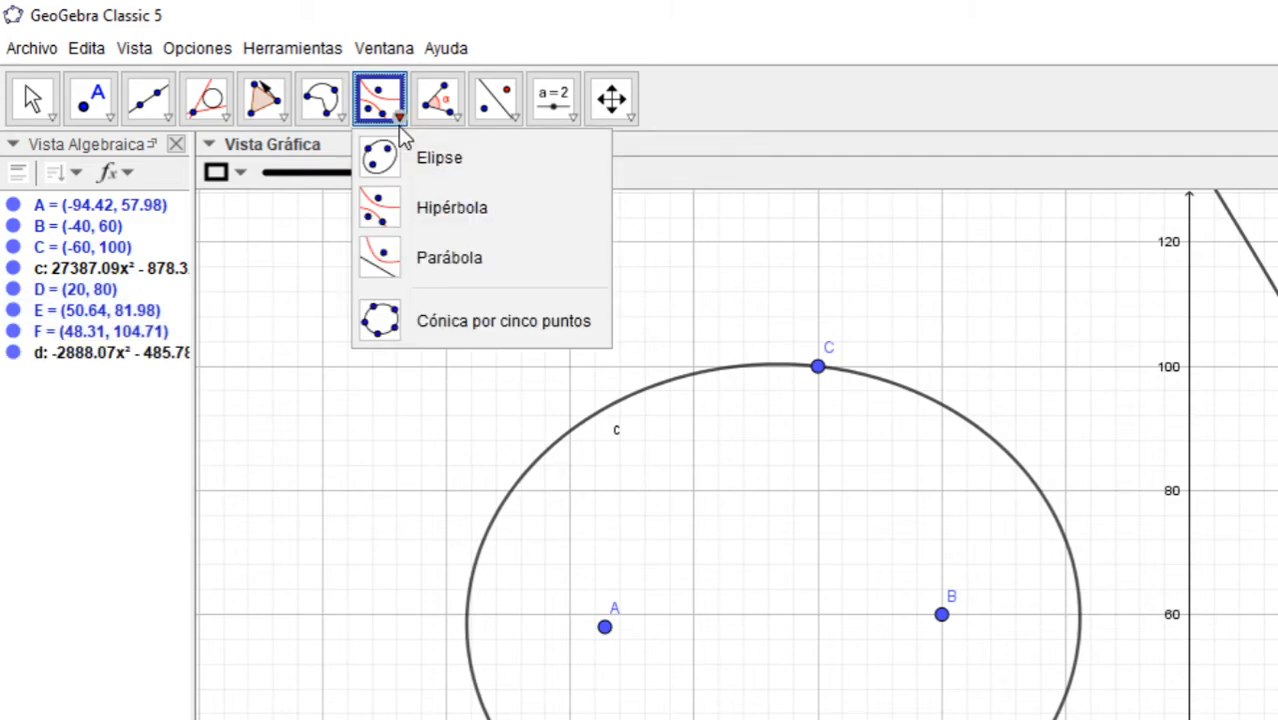
{"action": "left_click", "coordinate": [400, 257]}
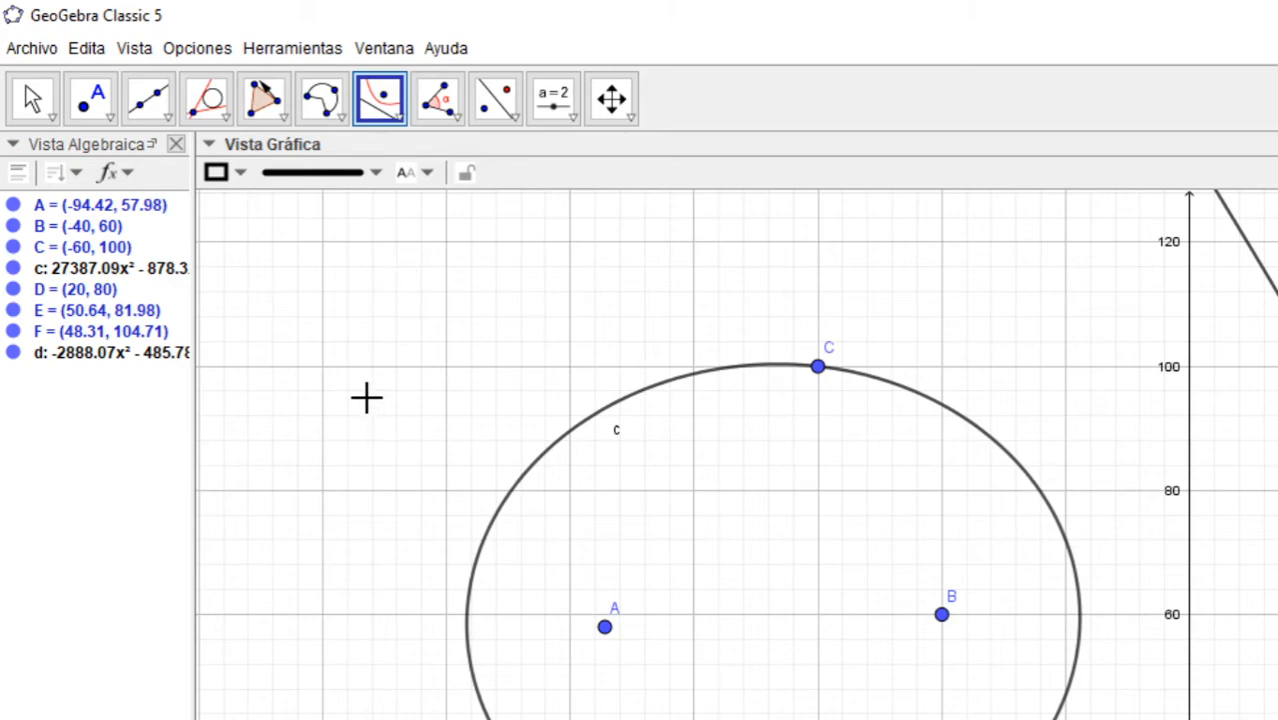
{"action": "left_click", "coordinate": [170, 122]}
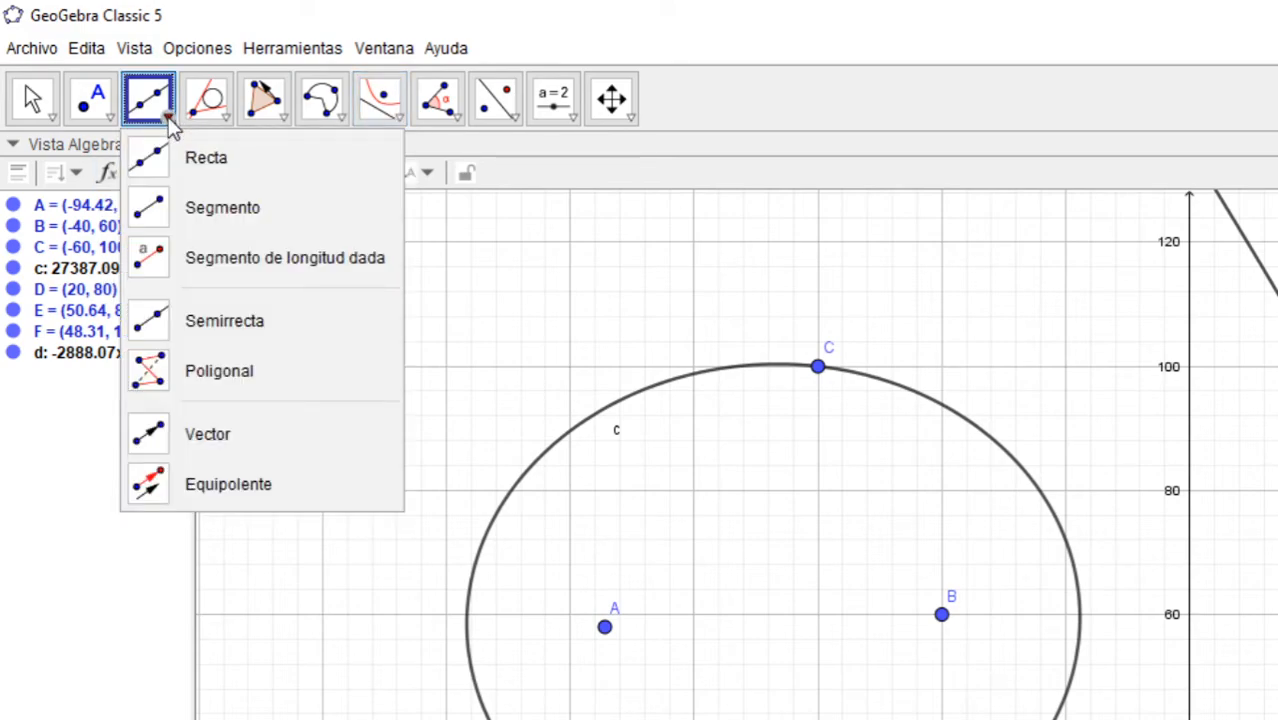
{"action": "left_click", "coordinate": [165, 166]}
{"action": "left_click", "coordinate": [264, 295]}
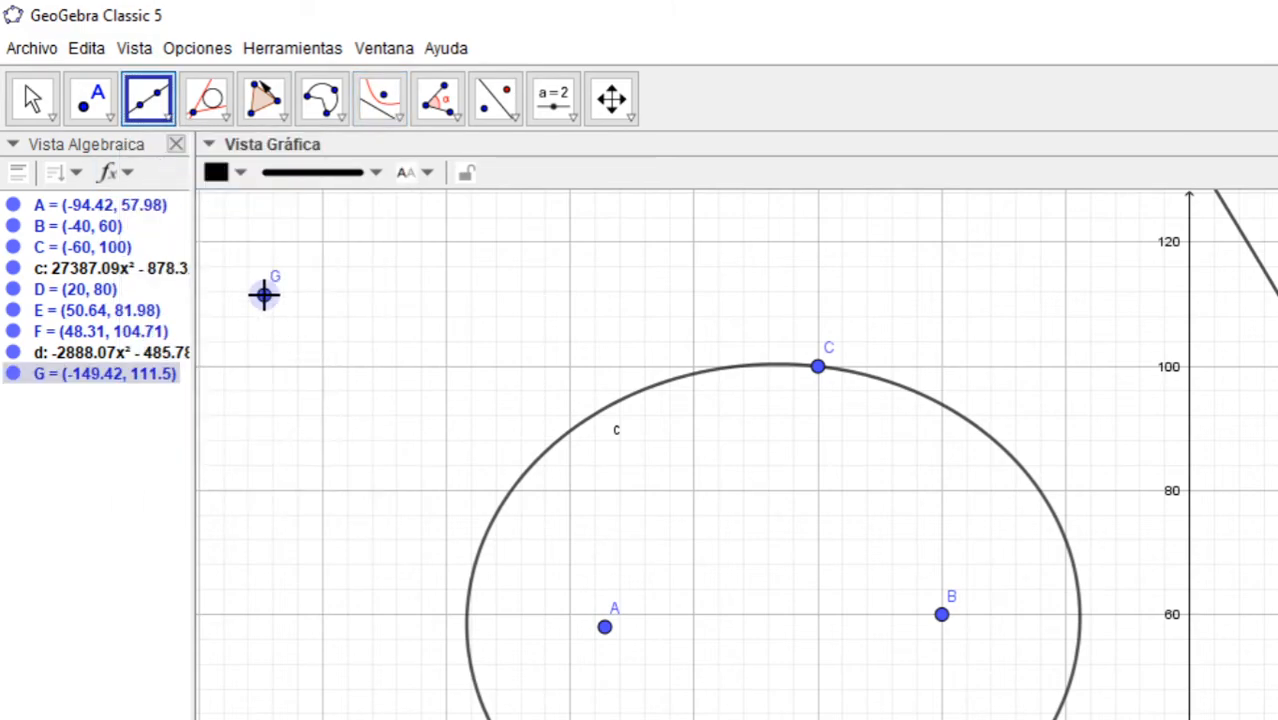
{"action": "left_click", "coordinate": [268, 527]}
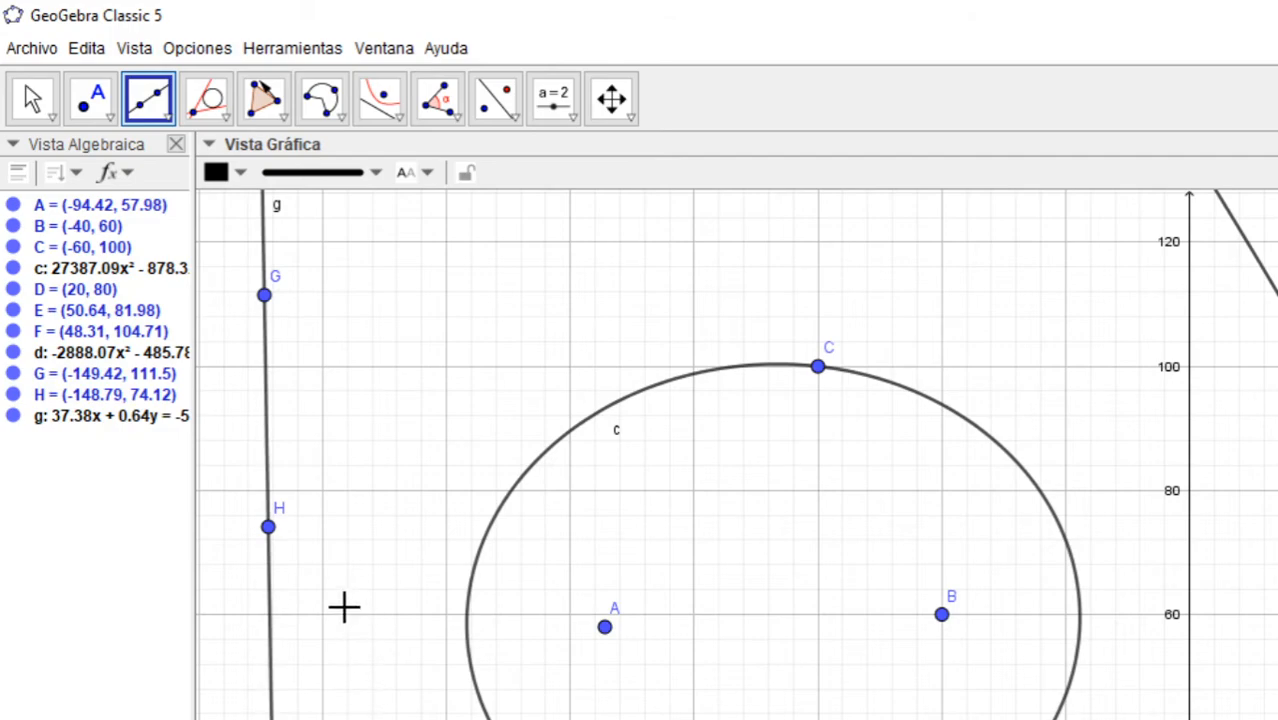
Draw a parabola with its focus at about (-126.06, 94.94) and the nearly vertical line as its directrix
{"action": "left_click", "coordinate": [390, 115]}
{"action": "left_click", "coordinate": [386, 262]}
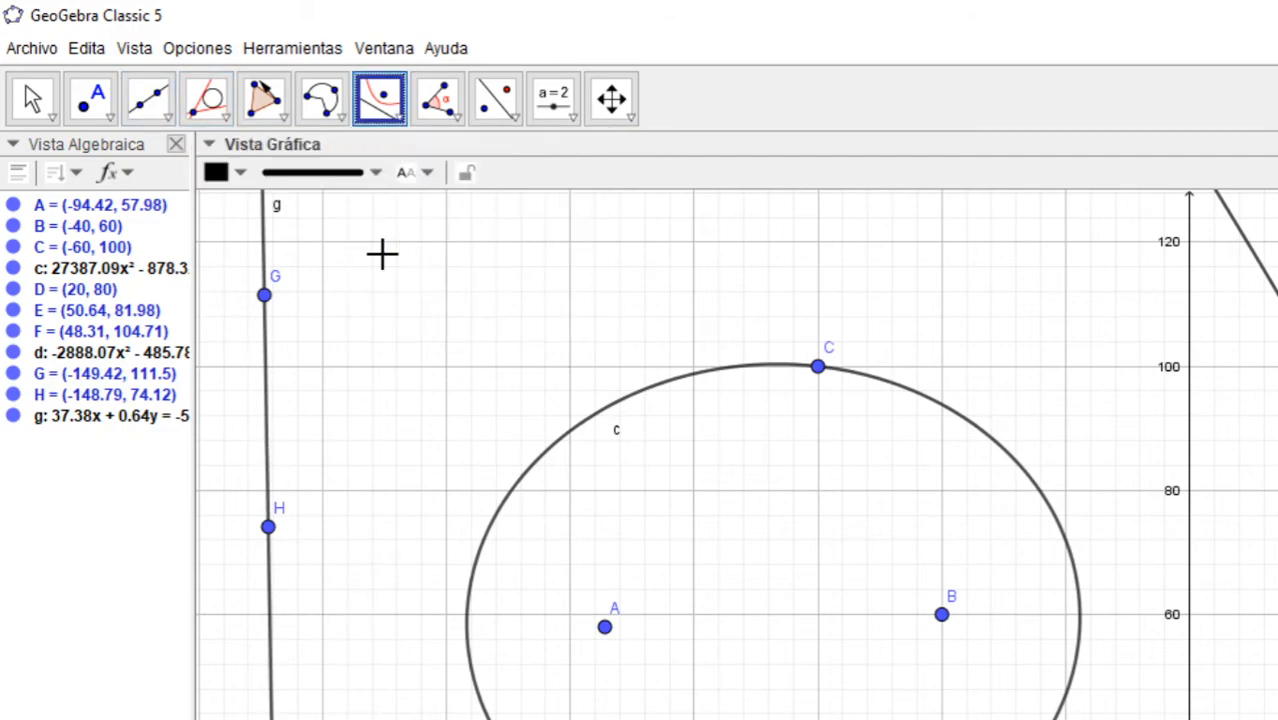
{"action": "left_click", "coordinate": [408, 397]}
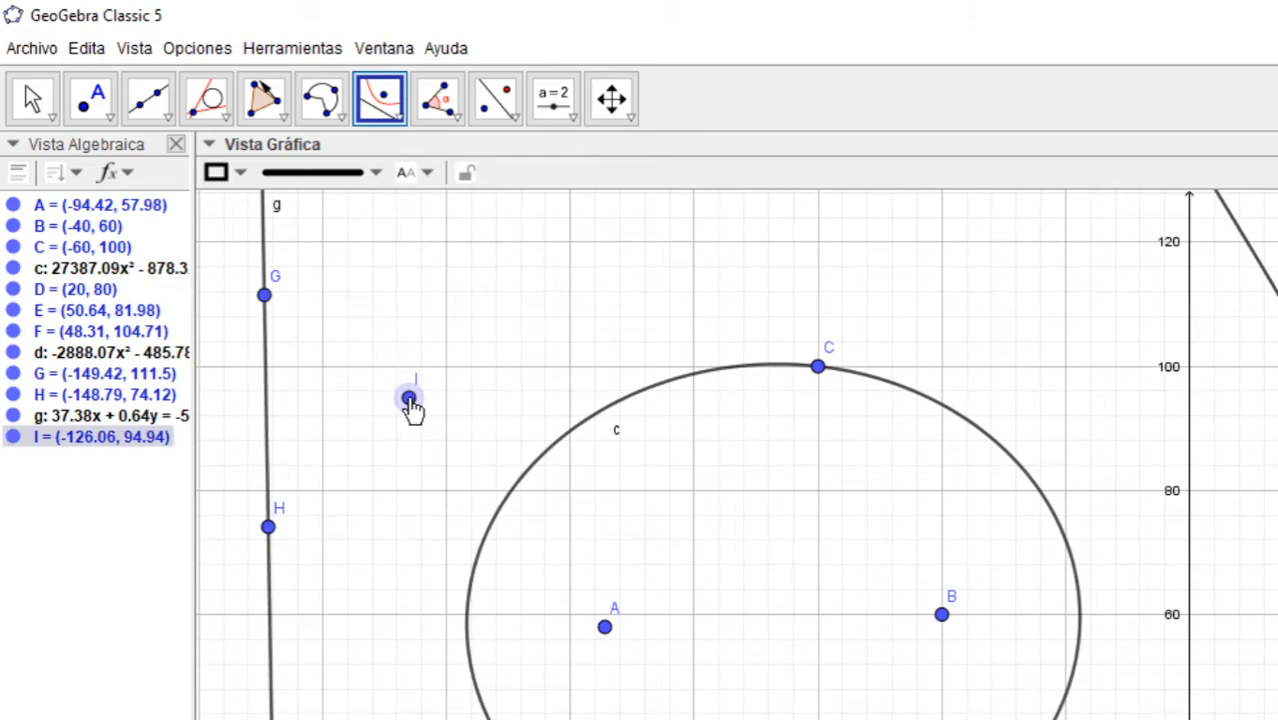
{"action": "left_click", "coordinate": [268, 376]}
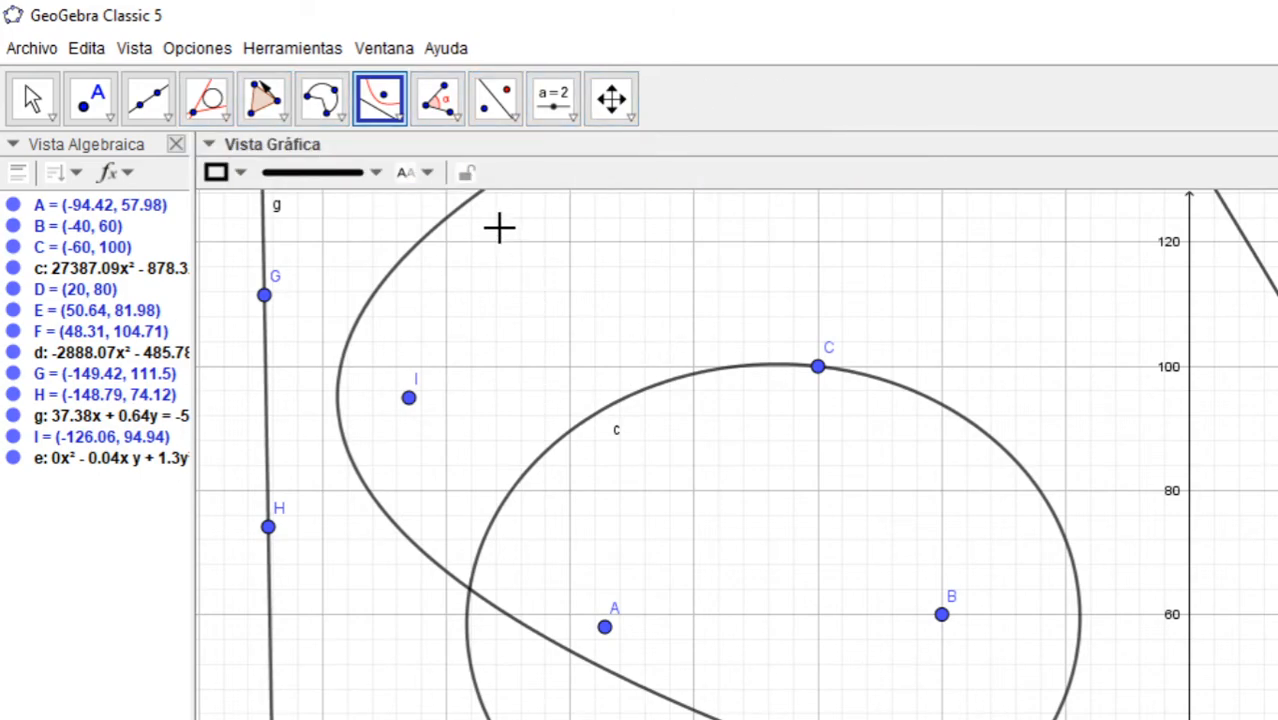
Clear the construction by selecting and deleting the ellipse, hyperbola, parabola, line and all points
{"action": "left_click", "coordinate": [400, 124]}
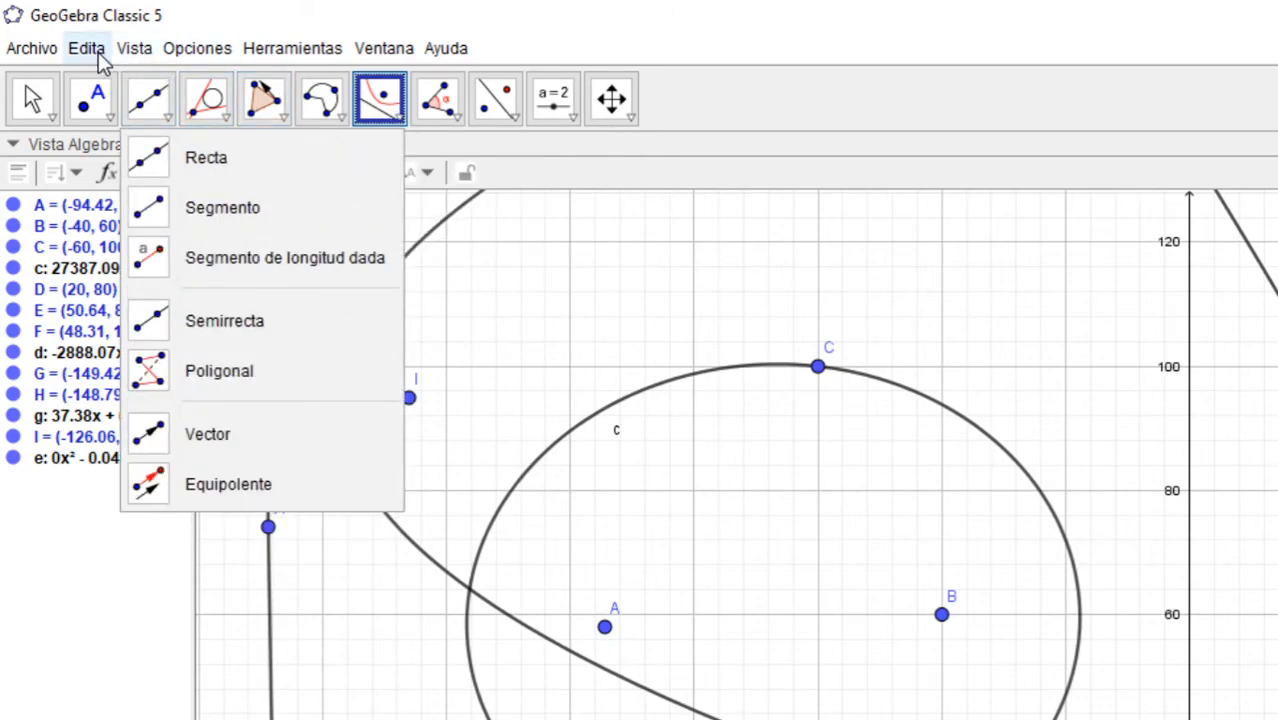
{"action": "left_click", "coordinate": [99, 56]}
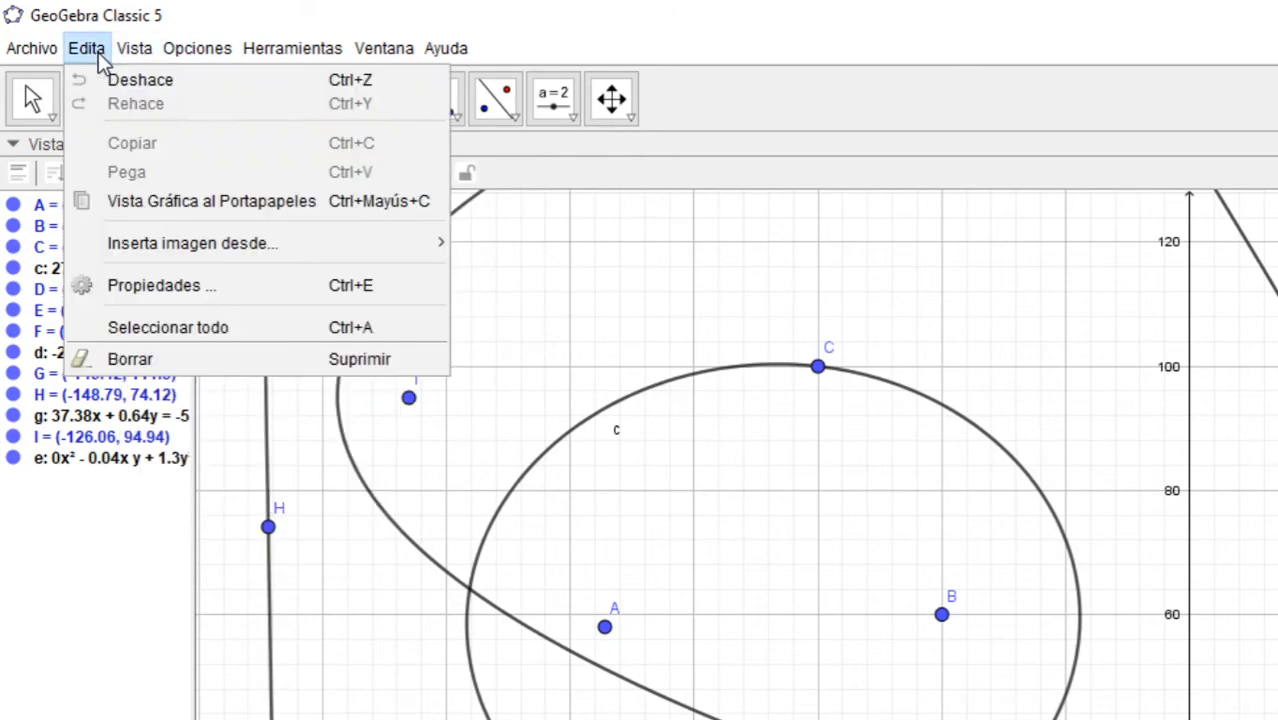
{"action": "left_click", "coordinate": [173, 325]}
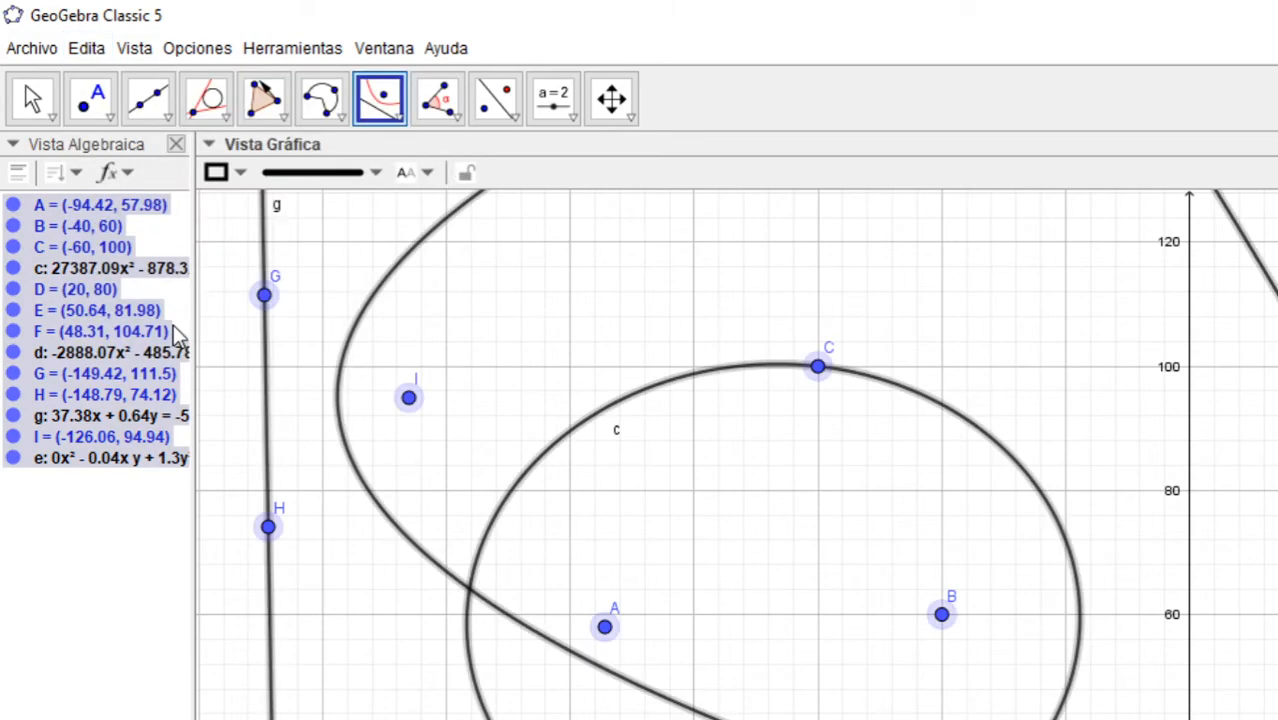
{"action": "key", "text": "Delete"}
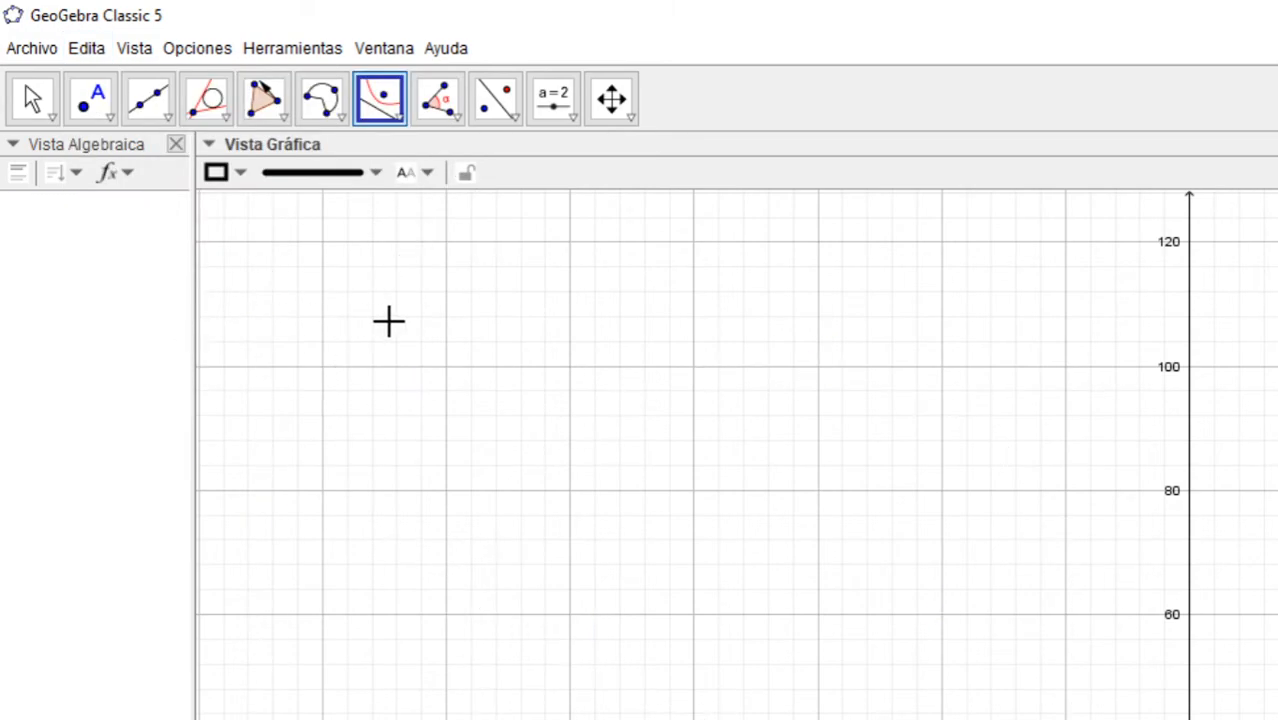
Draw a conic through five points at about (-79, 90), (-87, 70), (-84, 51), (-44, 59) and (-15, 112)
{"action": "left_click", "coordinate": [400, 122]}
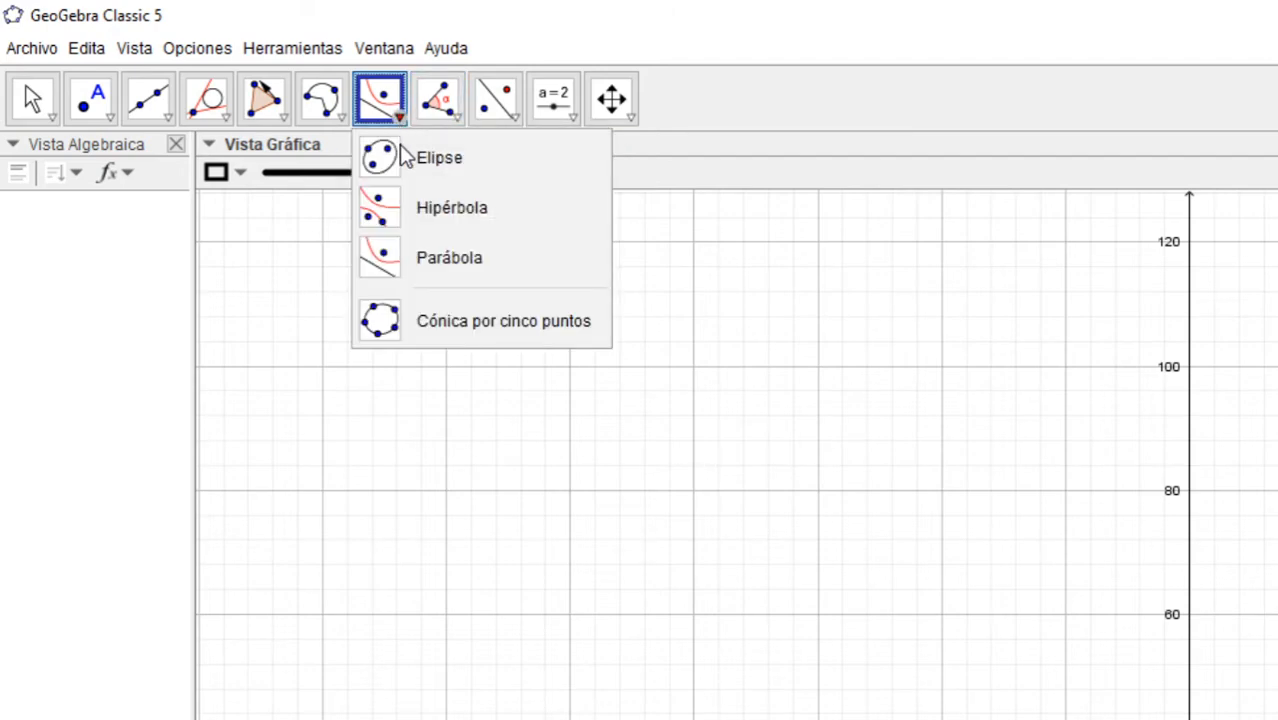
{"action": "left_click", "coordinate": [396, 320]}
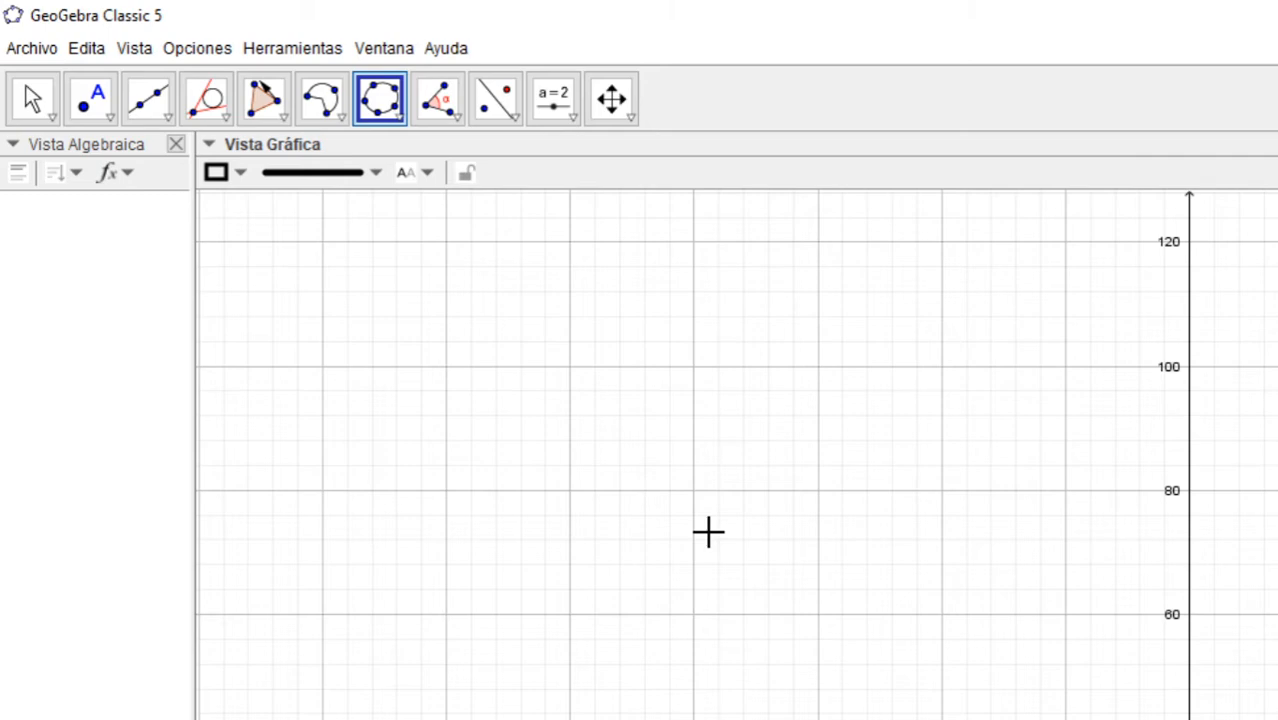
{"action": "left_click", "coordinate": [698, 428]}
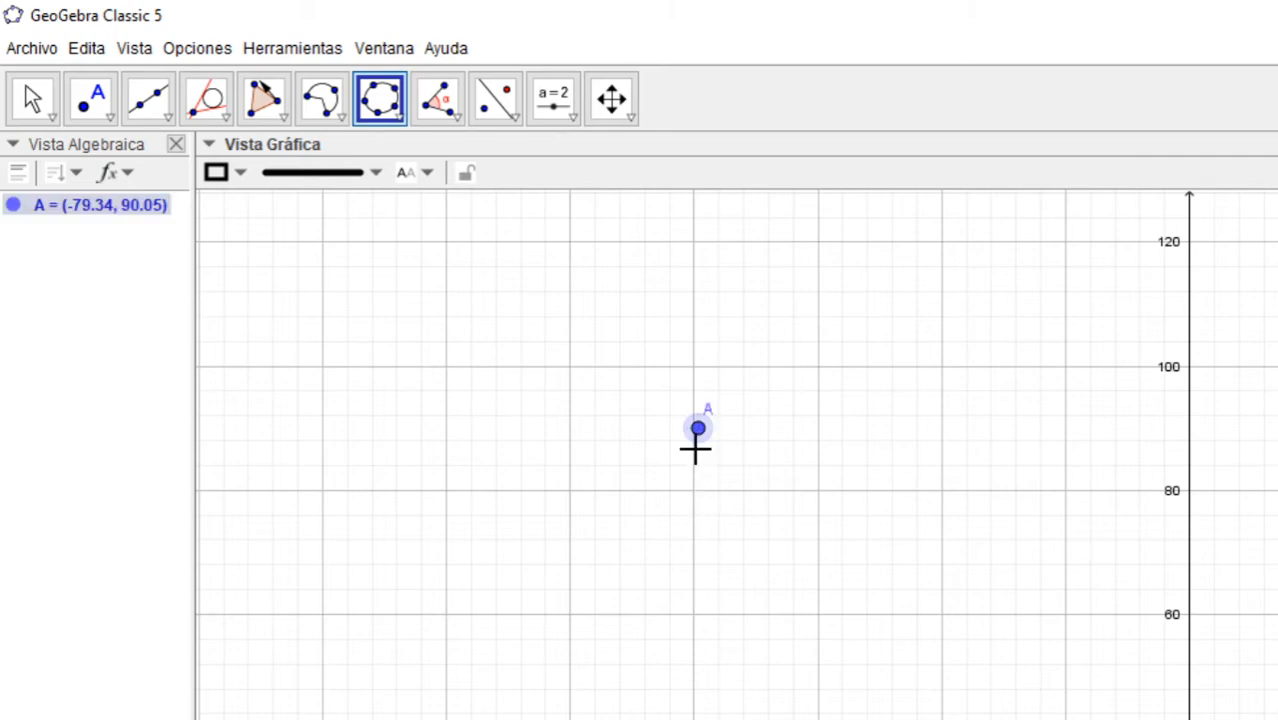
{"action": "left_click", "coordinate": [651, 550]}
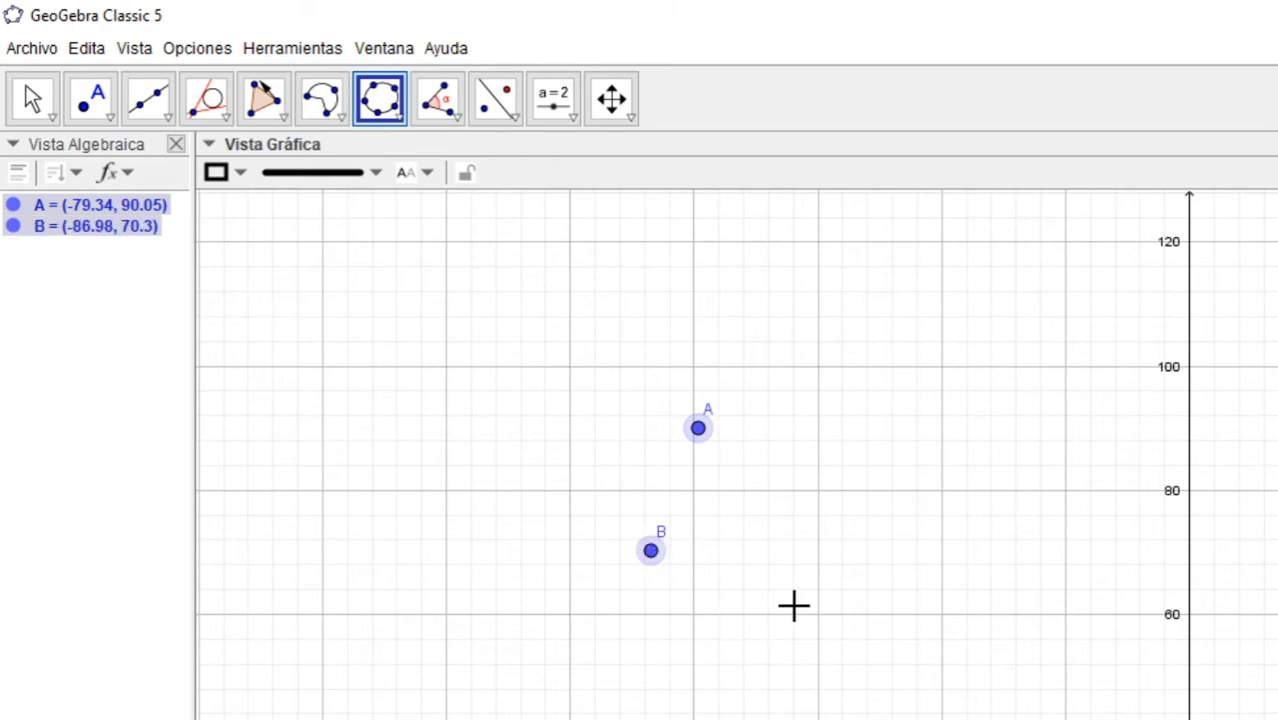
{"action": "left_click", "coordinate": [666, 670]}
{"action": "left_click", "coordinate": [918, 621]}
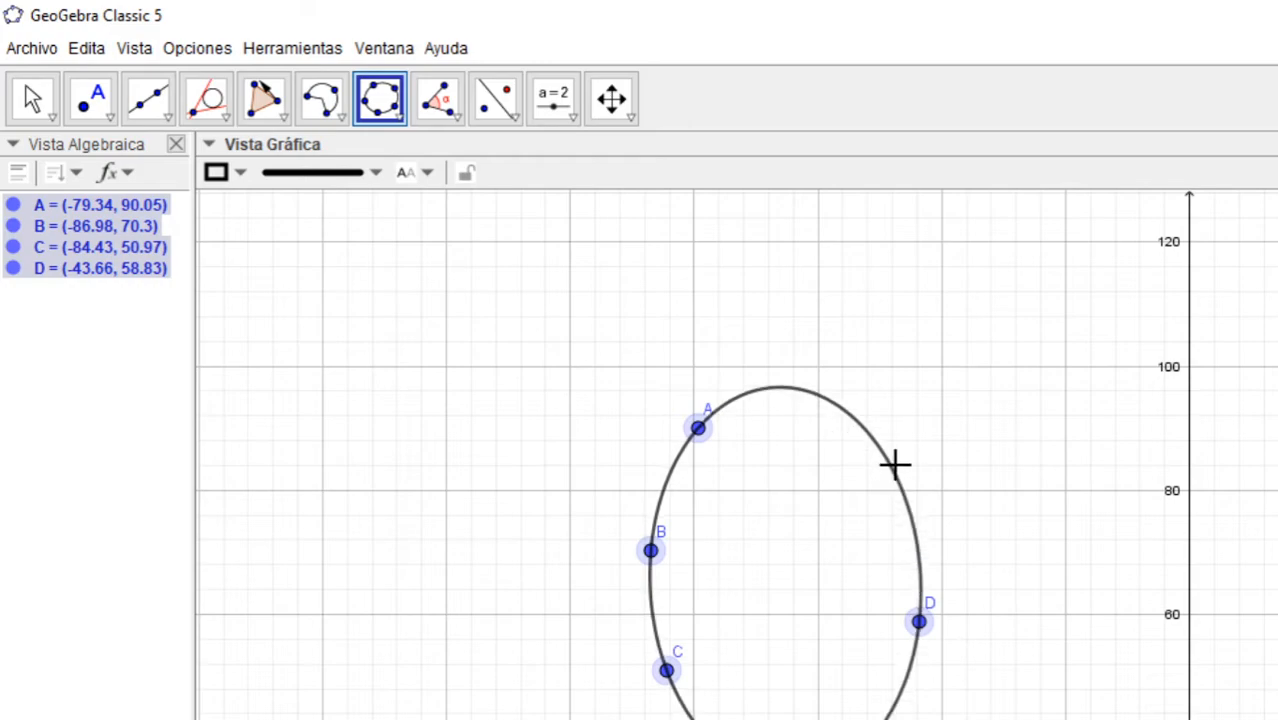
{"action": "left_click", "coordinate": [1094, 291]}
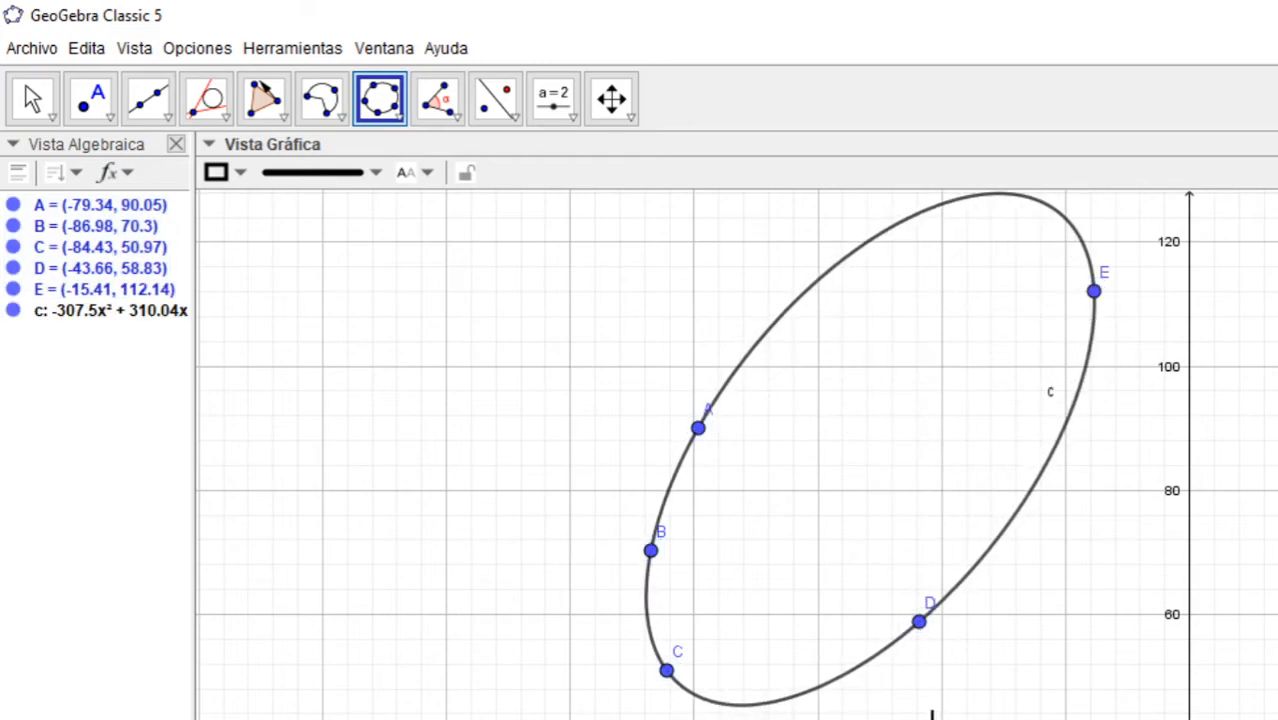
Clear the construction by selecting and deleting the elliptical conic and its five points
{"action": "left_click", "coordinate": [135, 50]}
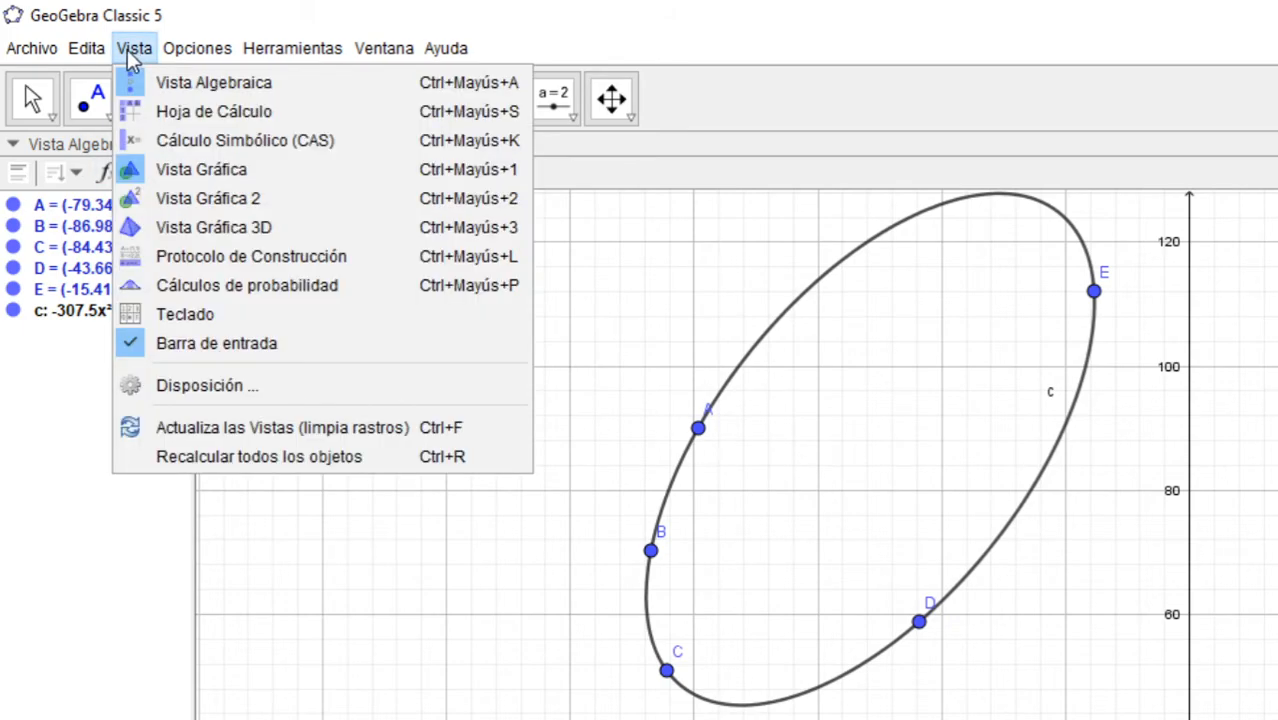
{"action": "mouse_move", "coordinate": [70, 56]}
{"action": "mouse_move", "coordinate": [82, 251]}
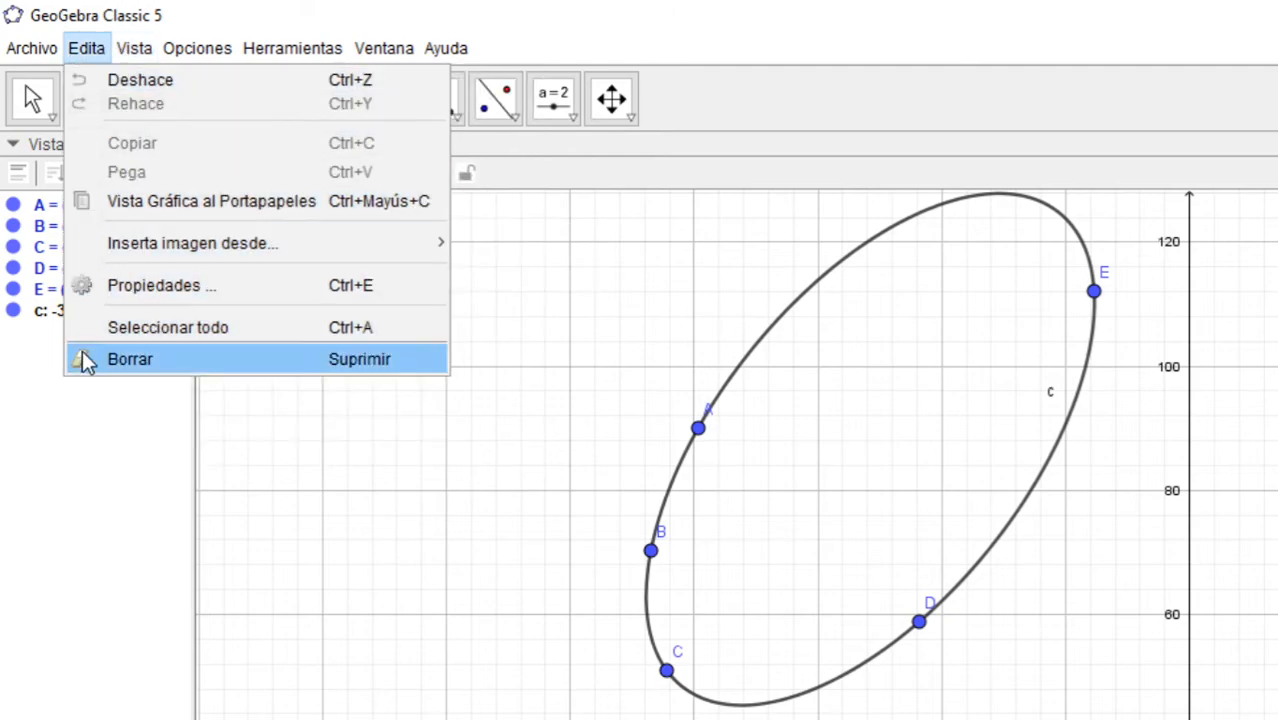
{"action": "left_click", "coordinate": [105, 329]}
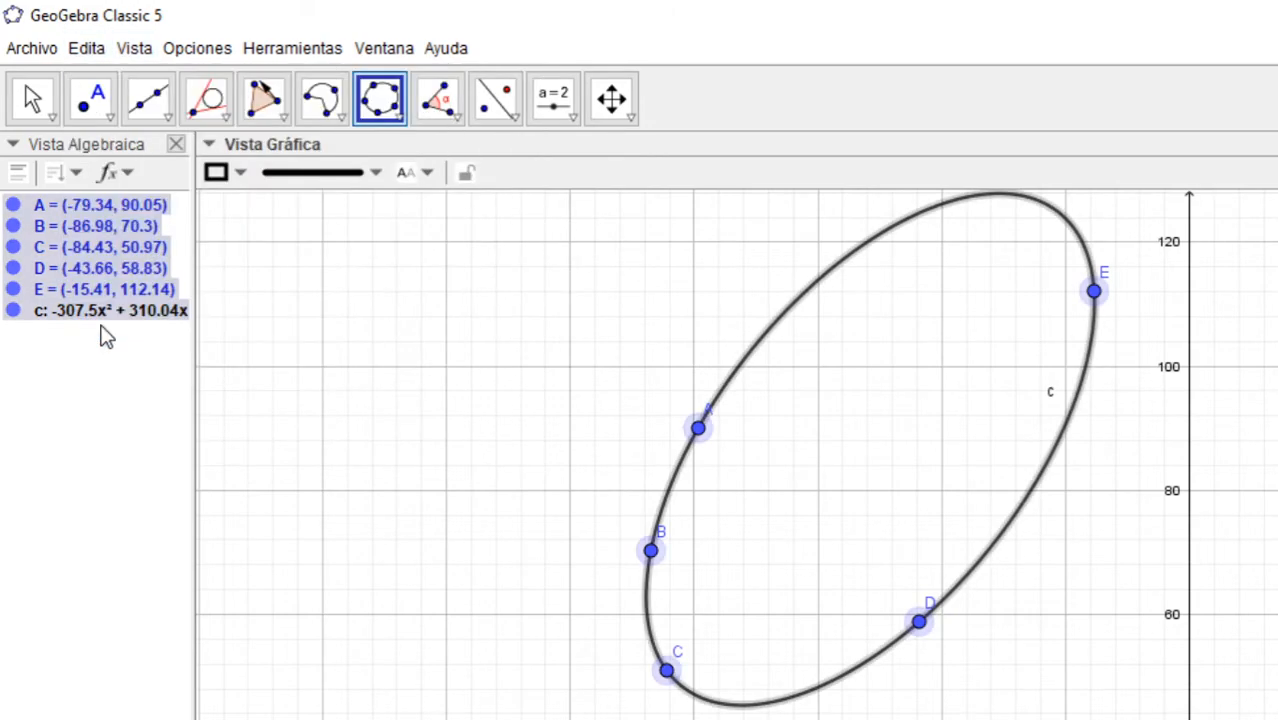
{"action": "key", "text": "Delete"}
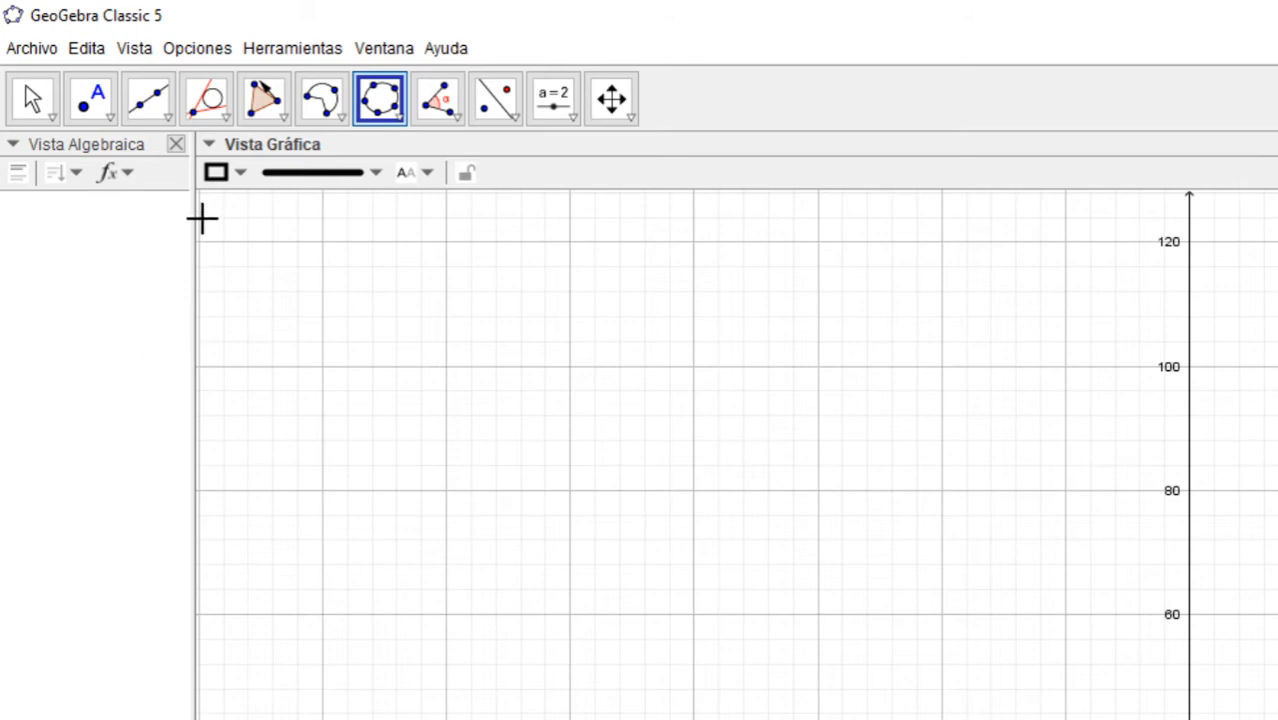
Place five free points at about (-86.56, 83.68), (-91.44, 60.96), (-80.4, 67.75), (-29.43, 57.77) and (13.47, 96)
{"action": "left_click", "coordinate": [93, 101]}
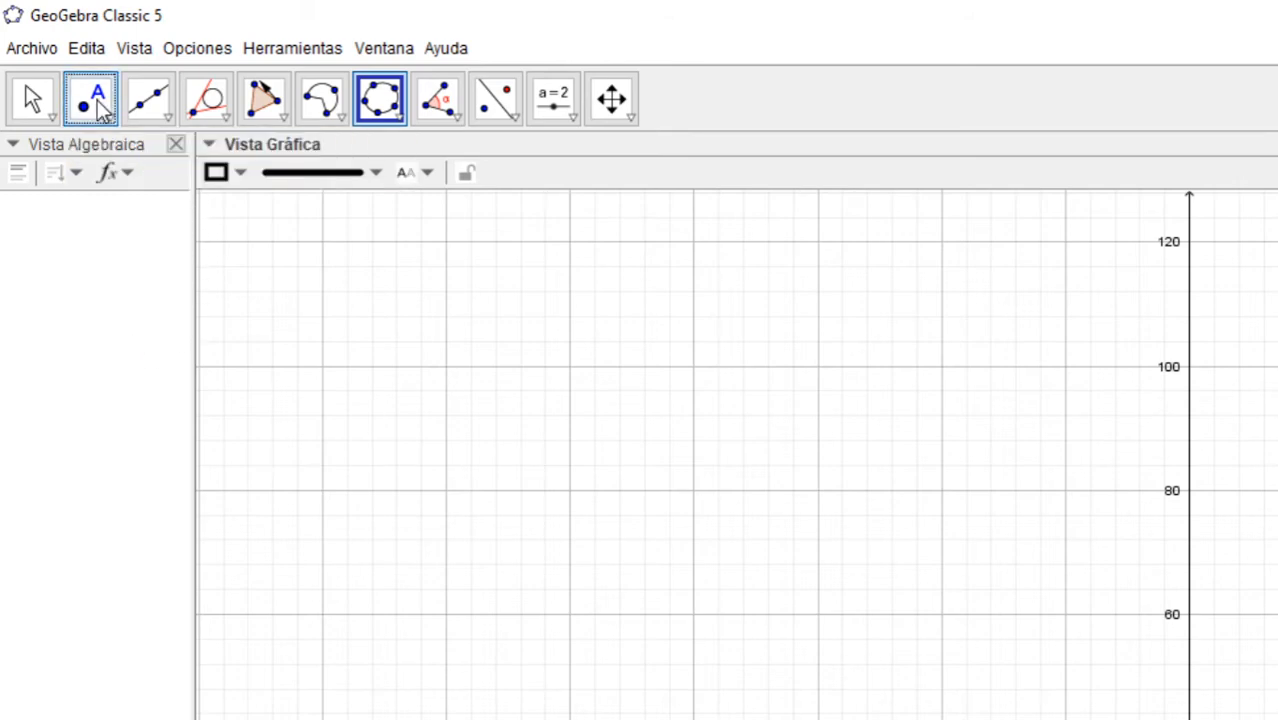
{"action": "left_click", "coordinate": [653, 467]}
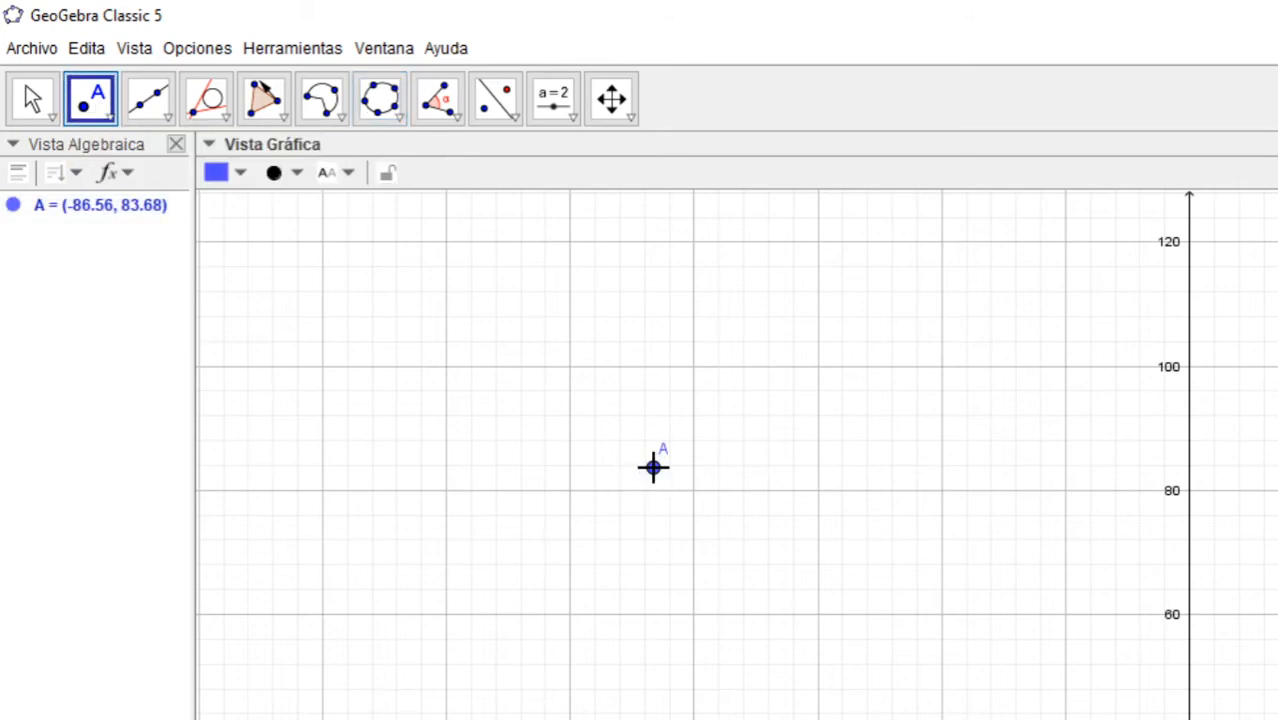
{"action": "left_click", "coordinate": [623, 608]}
{"action": "left_click", "coordinate": [691, 566]}
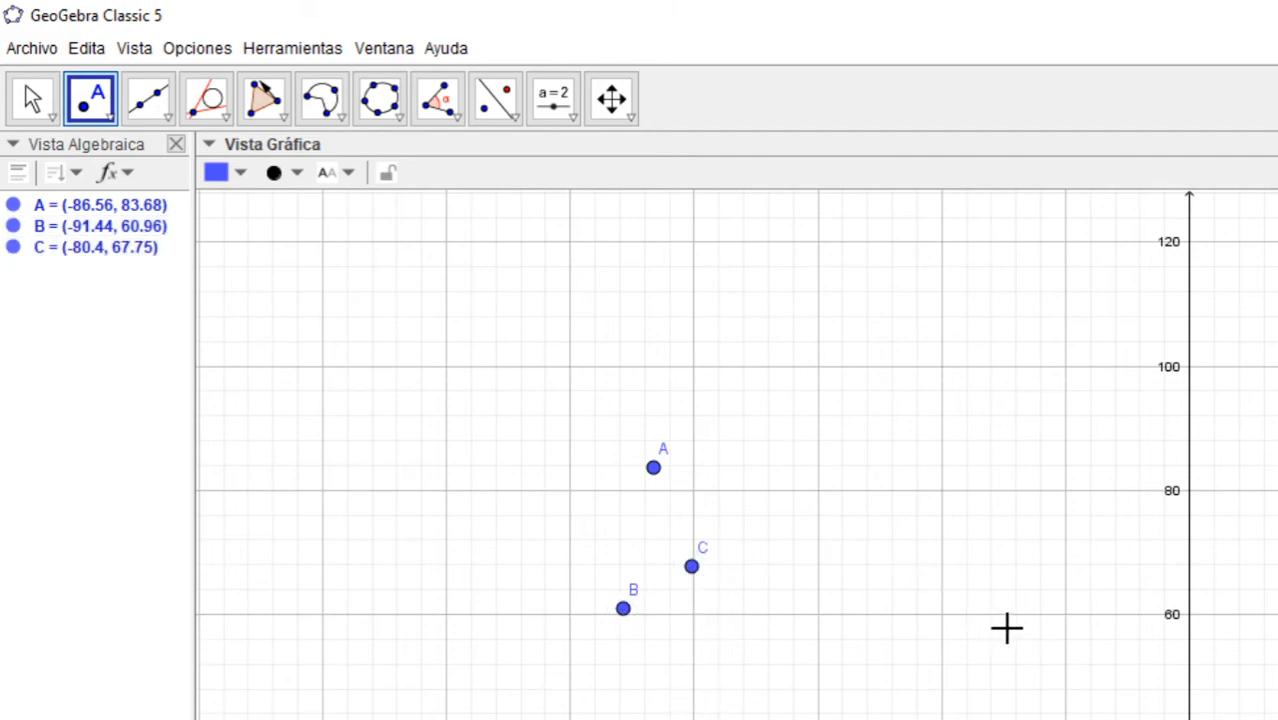
{"action": "left_click", "coordinate": [1007, 628]}
{"action": "left_click", "coordinate": [1272, 391]}
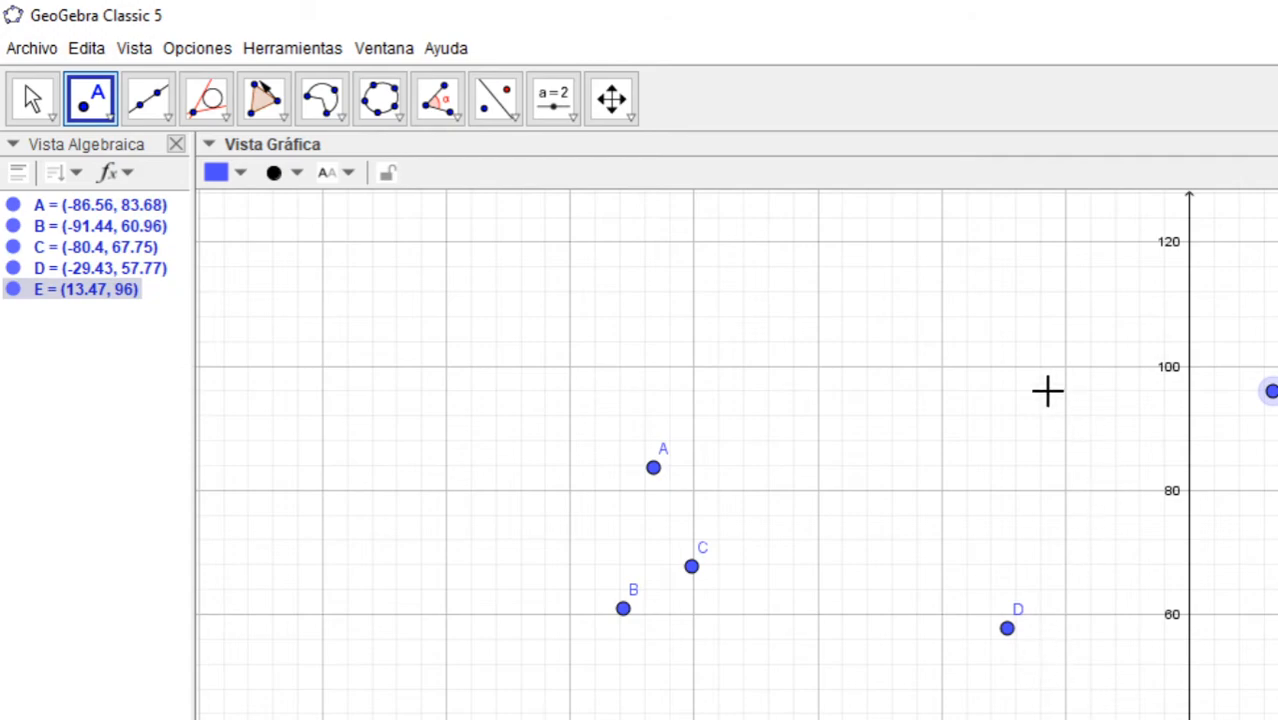
Draw a conic through the five existing points, picking them in the order B, C, A, D, E
{"action": "left_click", "coordinate": [381, 100]}
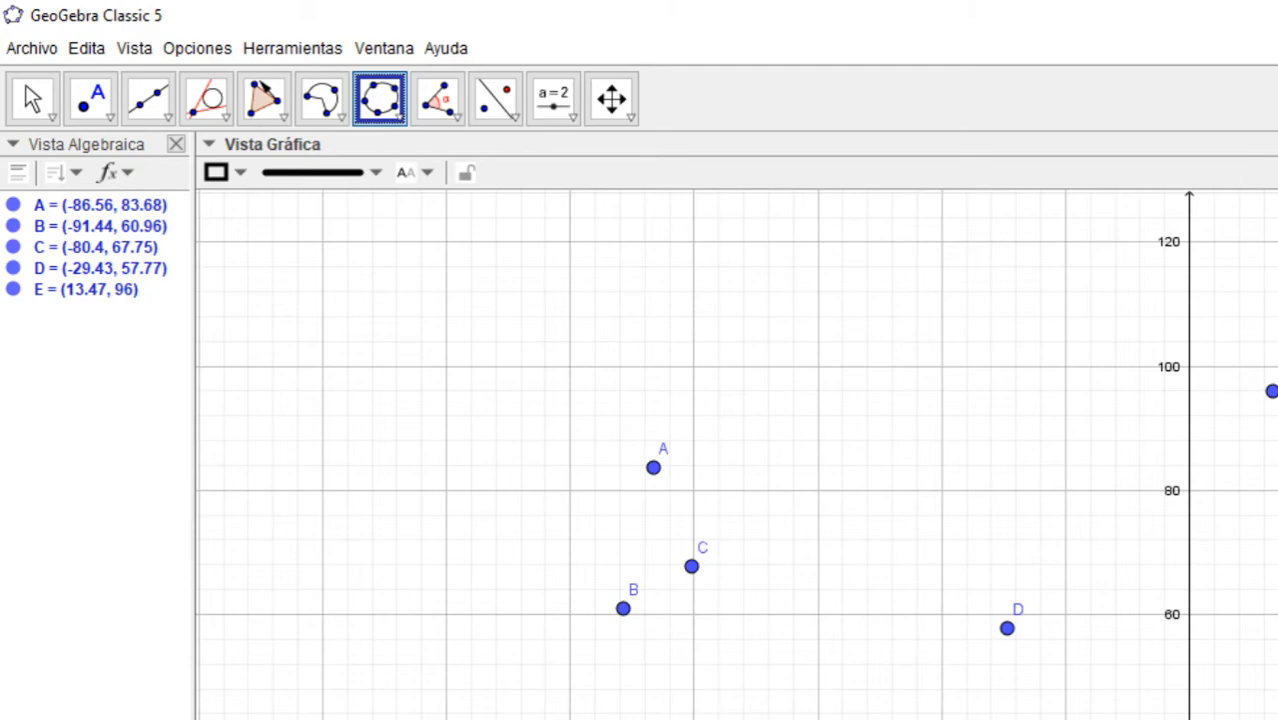
{"action": "left_click", "coordinate": [623, 609]}
{"action": "left_click", "coordinate": [691, 566]}
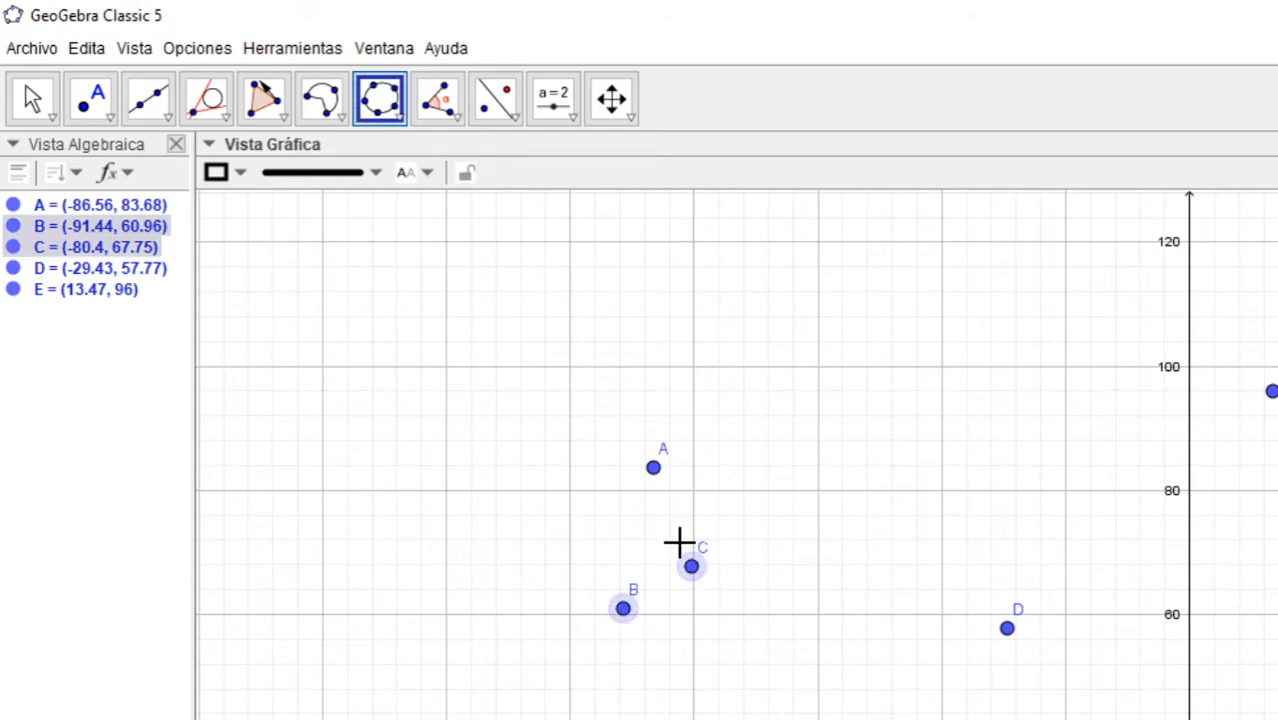
{"action": "left_click", "coordinate": [655, 470]}
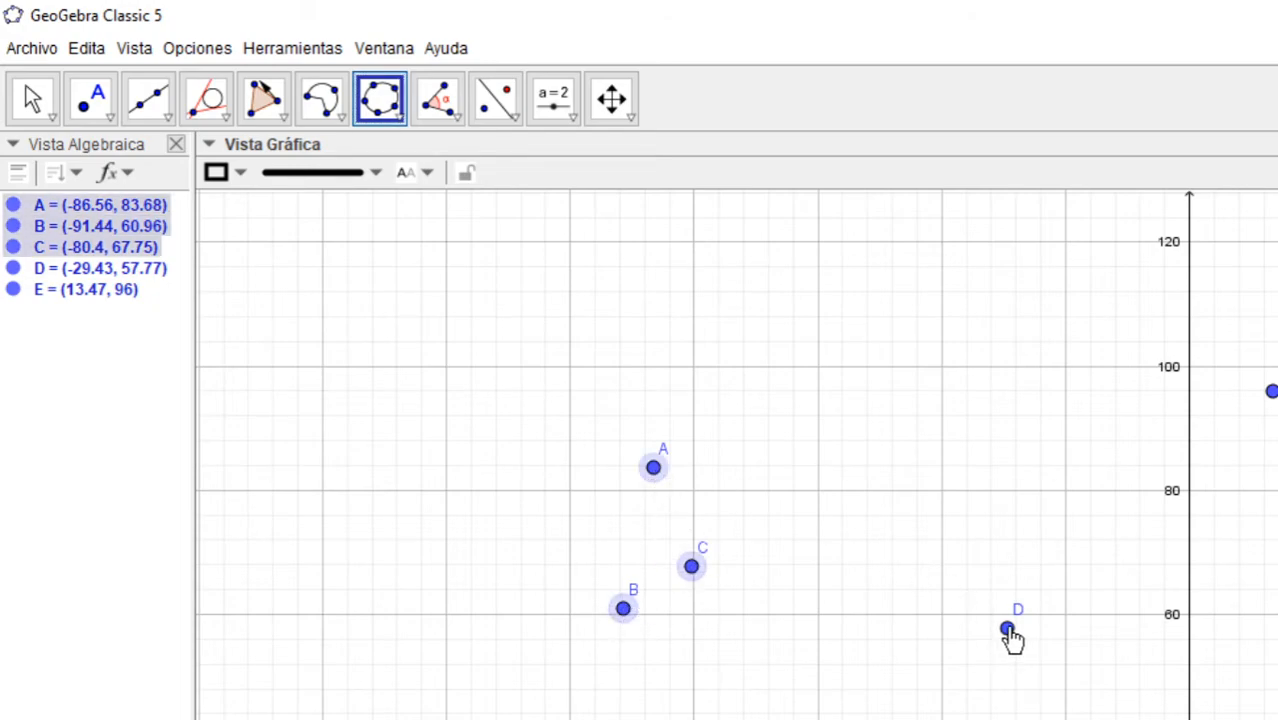
{"action": "left_click", "coordinate": [1007, 628]}
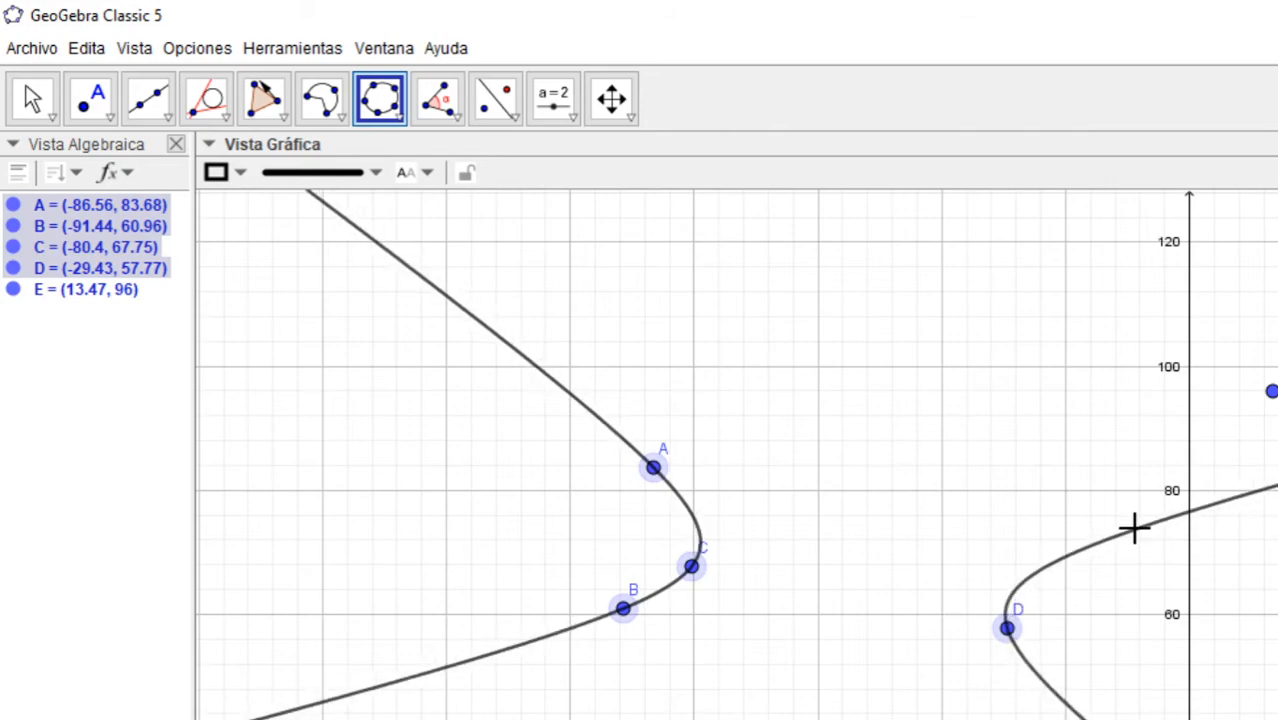
{"action": "left_click", "coordinate": [1271, 391]}
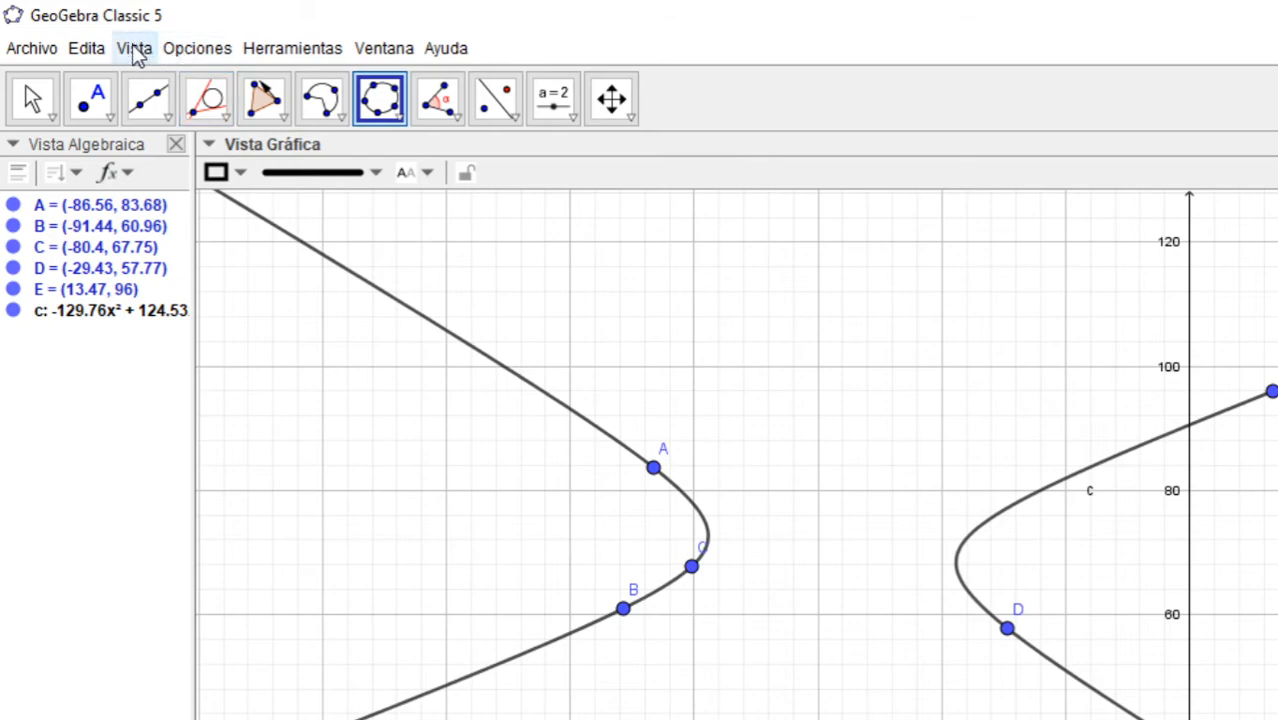
Select and delete the two-branched conic together with points A to E to empty the construction
{"action": "left_click", "coordinate": [88, 50]}
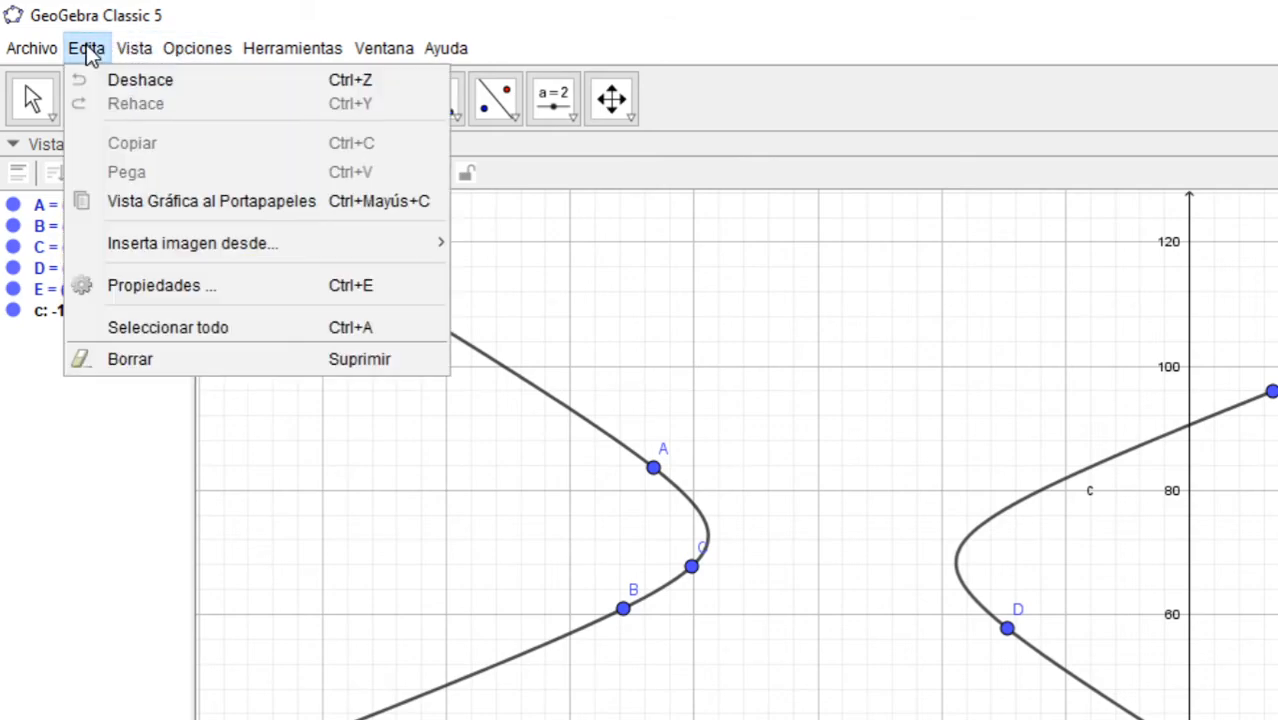
{"action": "left_click", "coordinate": [131, 327]}
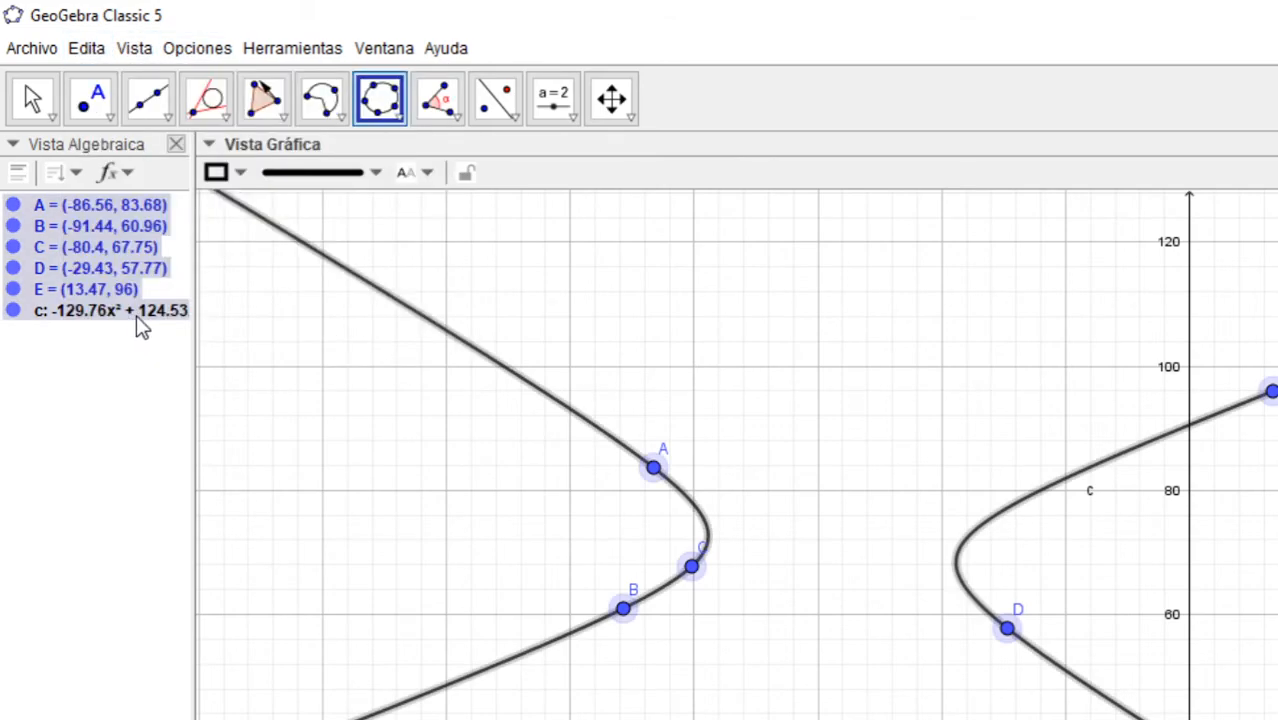
{"action": "key", "text": "Delete"}
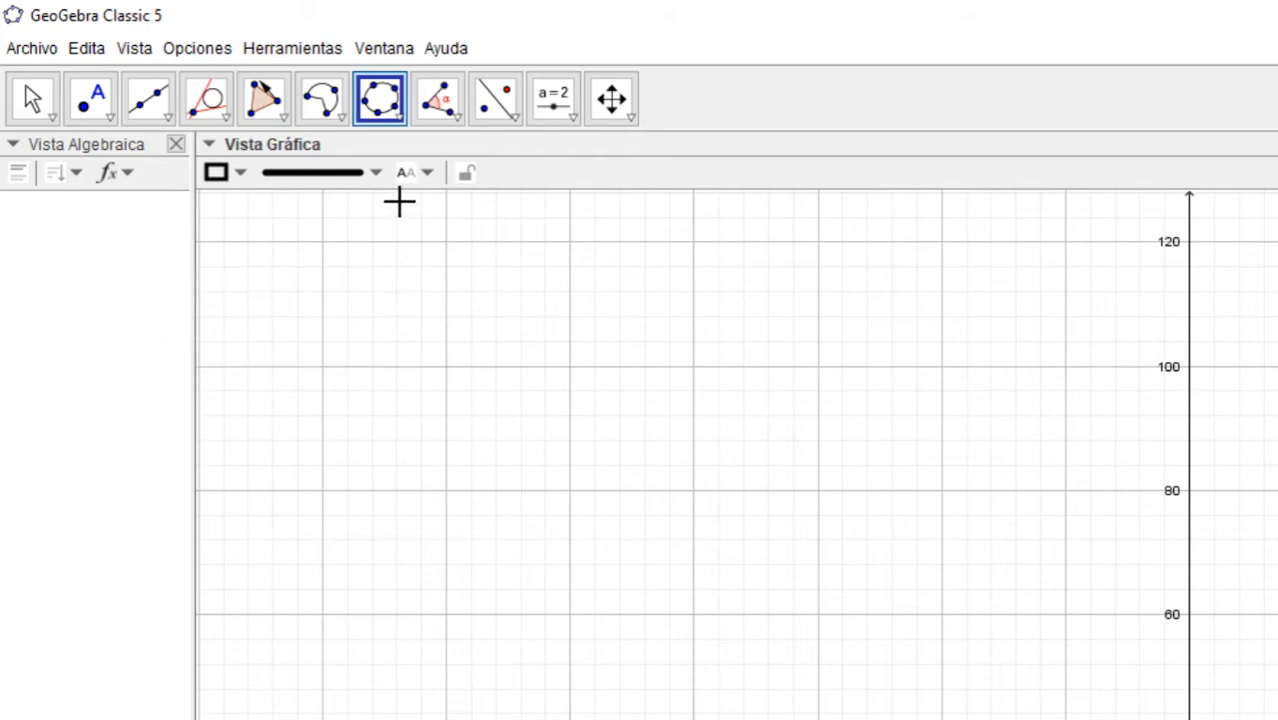
Draw two segments from a shared endpoint at about (-98.66, 65.84), one to about (-50.03, 67.75) and the other to (-80, 100)
{"action": "left_click", "coordinate": [455, 118]}
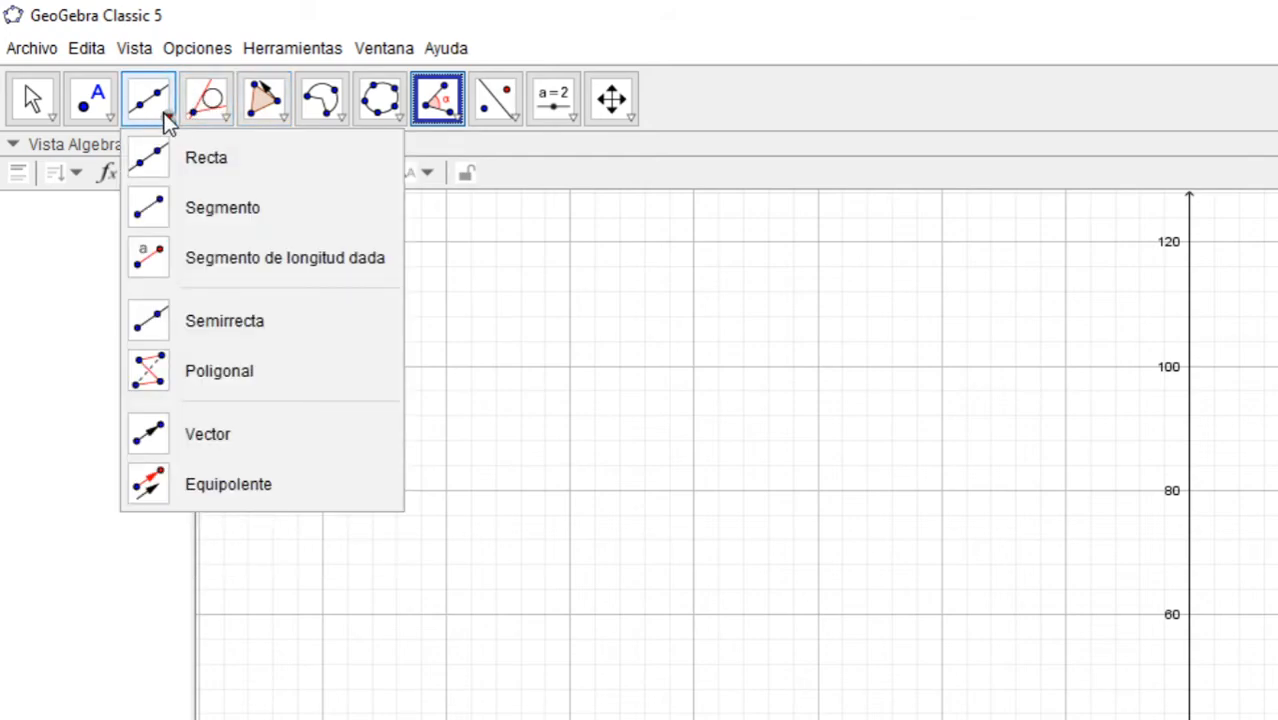
{"action": "mouse_move", "coordinate": [148, 112]}
{"action": "left_click", "coordinate": [137, 210]}
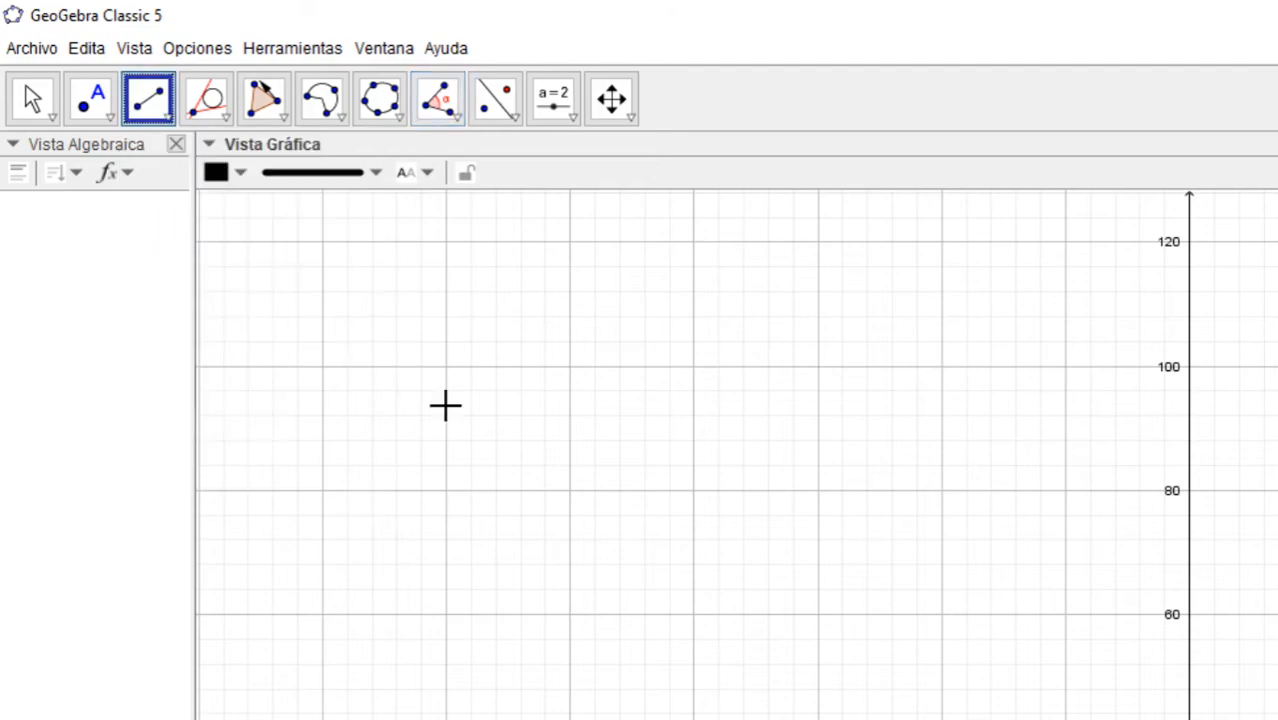
{"action": "left_click", "coordinate": [578, 578]}
{"action": "left_click", "coordinate": [879, 566]}
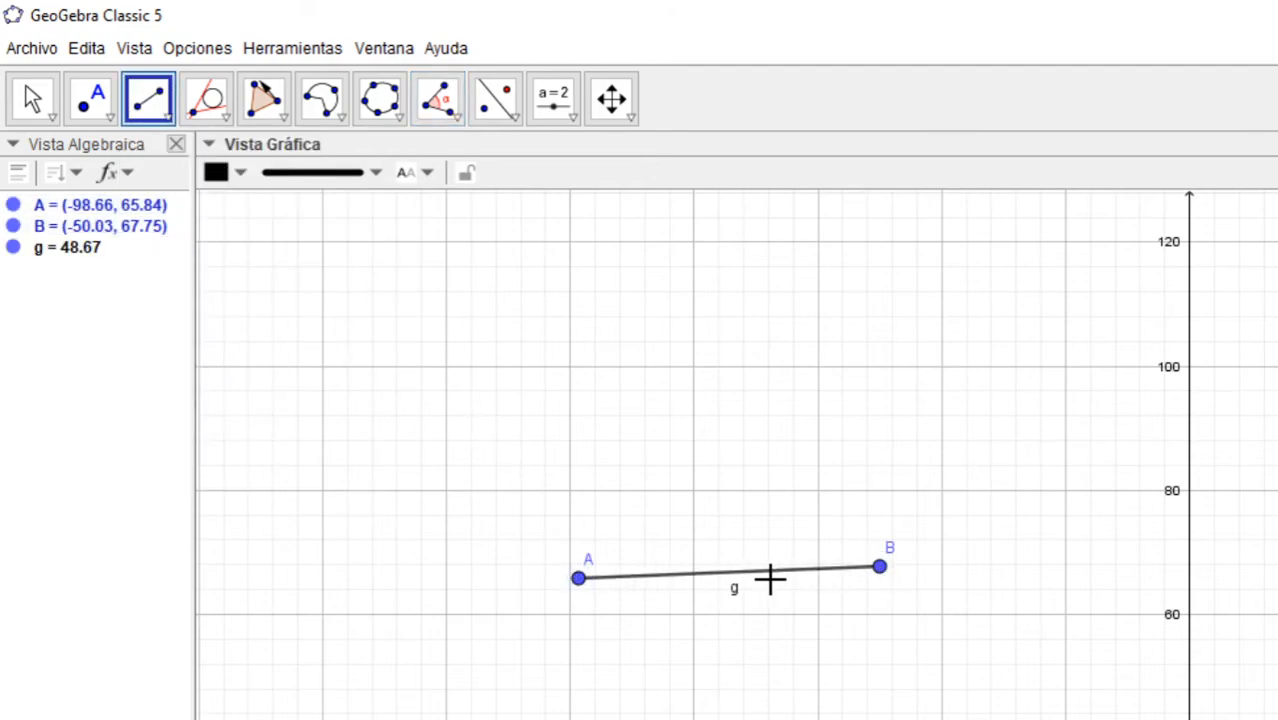
{"action": "left_click", "coordinate": [580, 579]}
{"action": "left_click", "coordinate": [694, 366]}
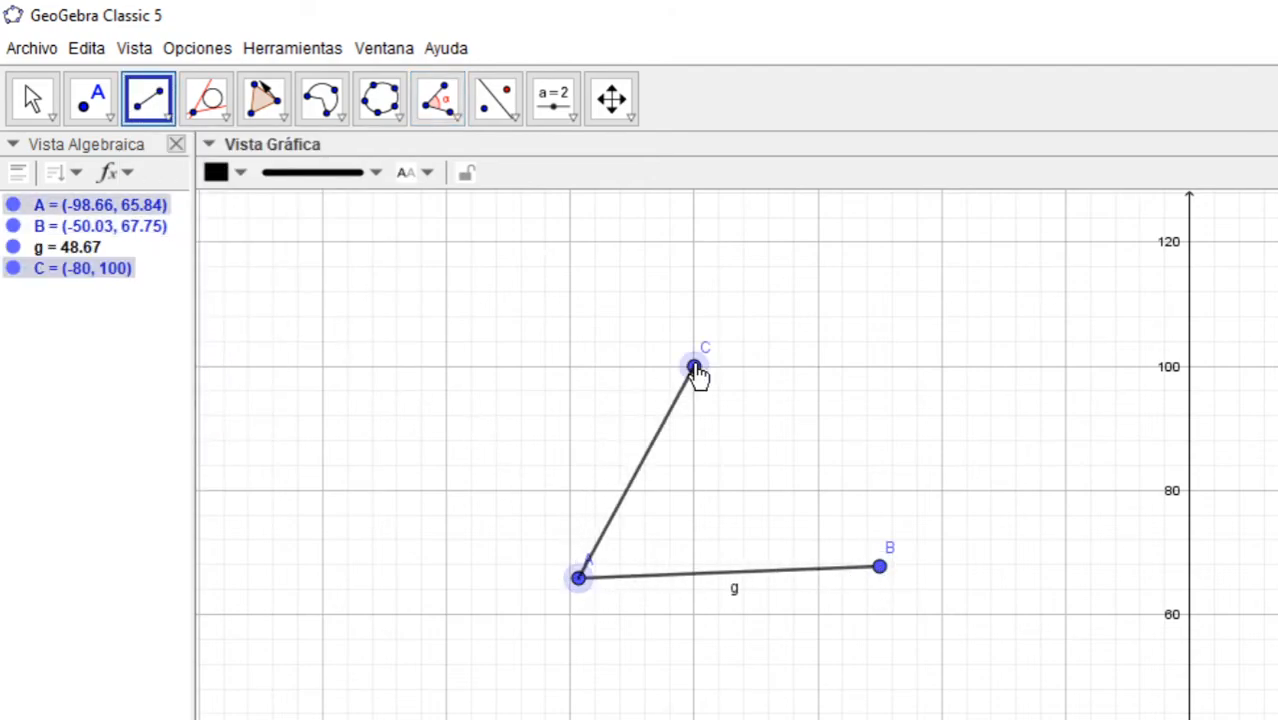
{"action": "left_click", "coordinate": [455, 120]}
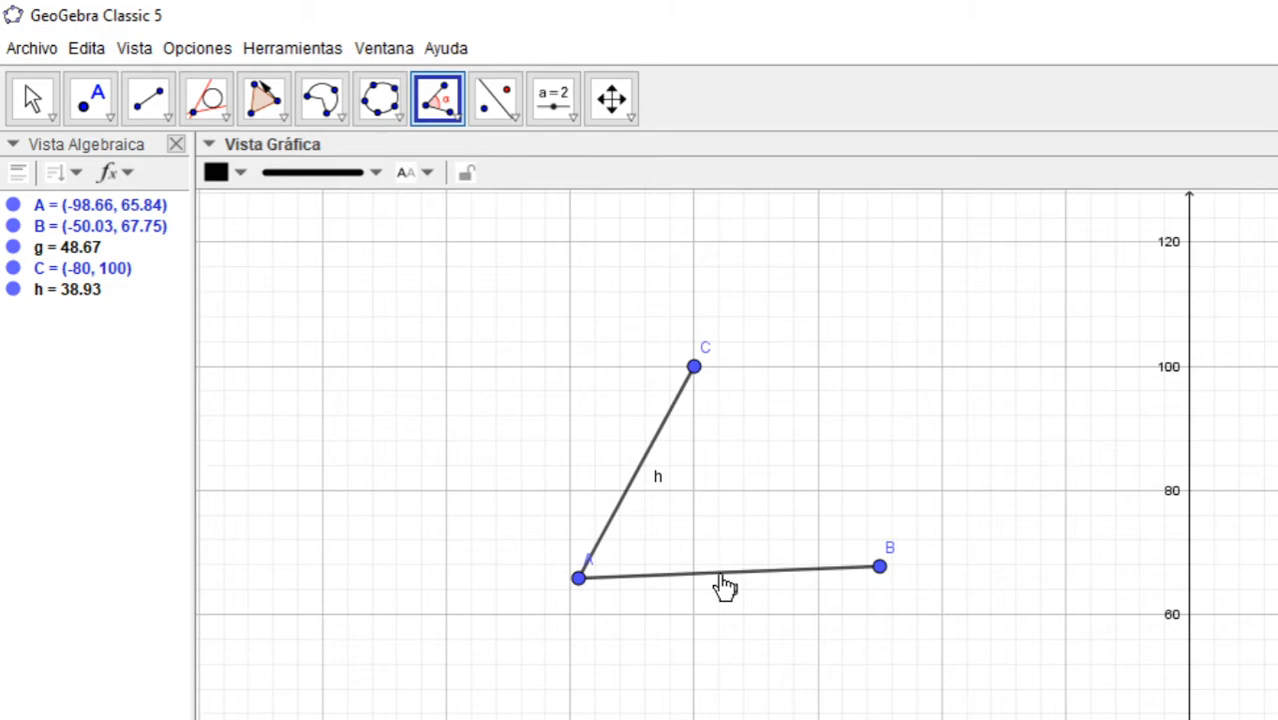
{"action": "left_click", "coordinate": [719, 572]}
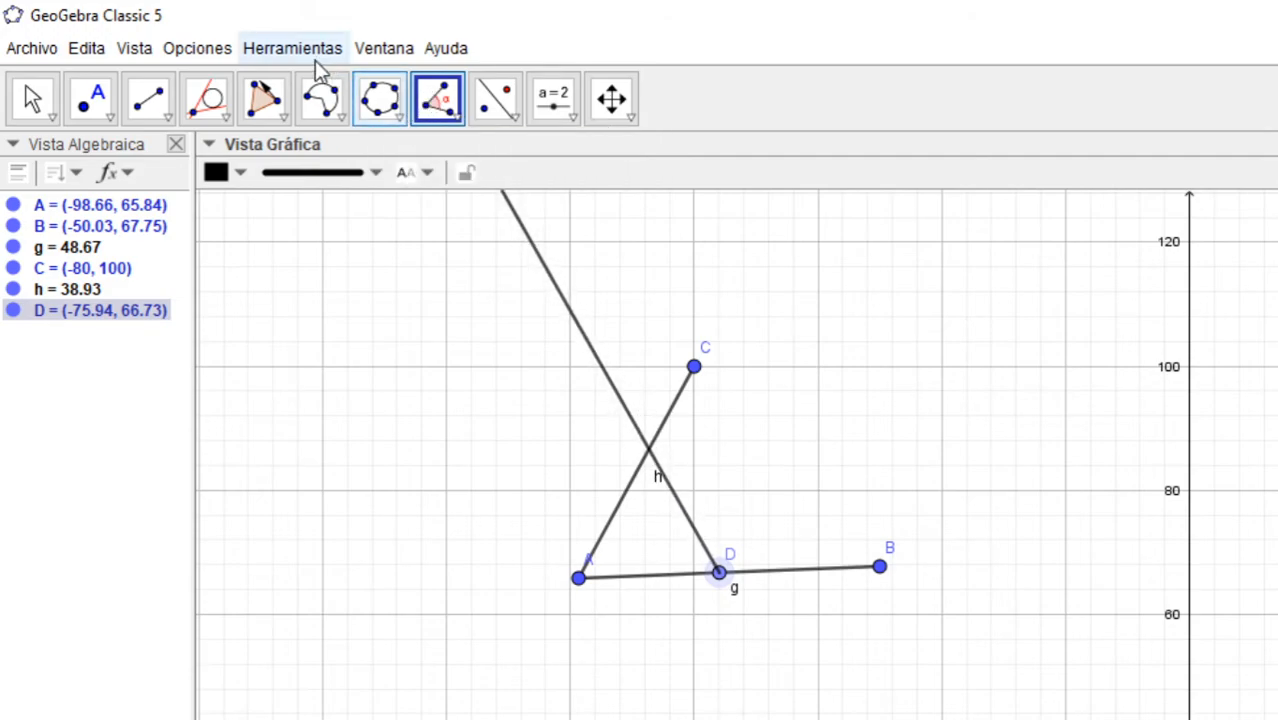
{"action": "left_click", "coordinate": [86, 54]}
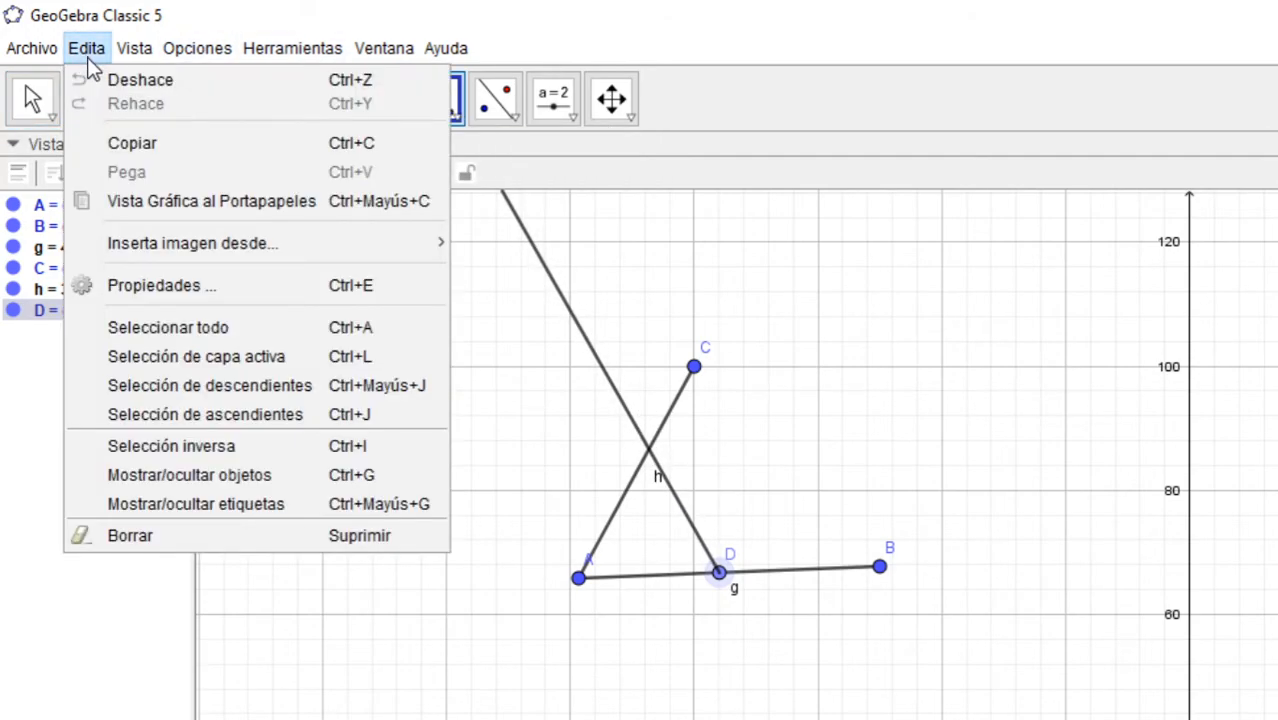
{"action": "left_click", "coordinate": [138, 80]}
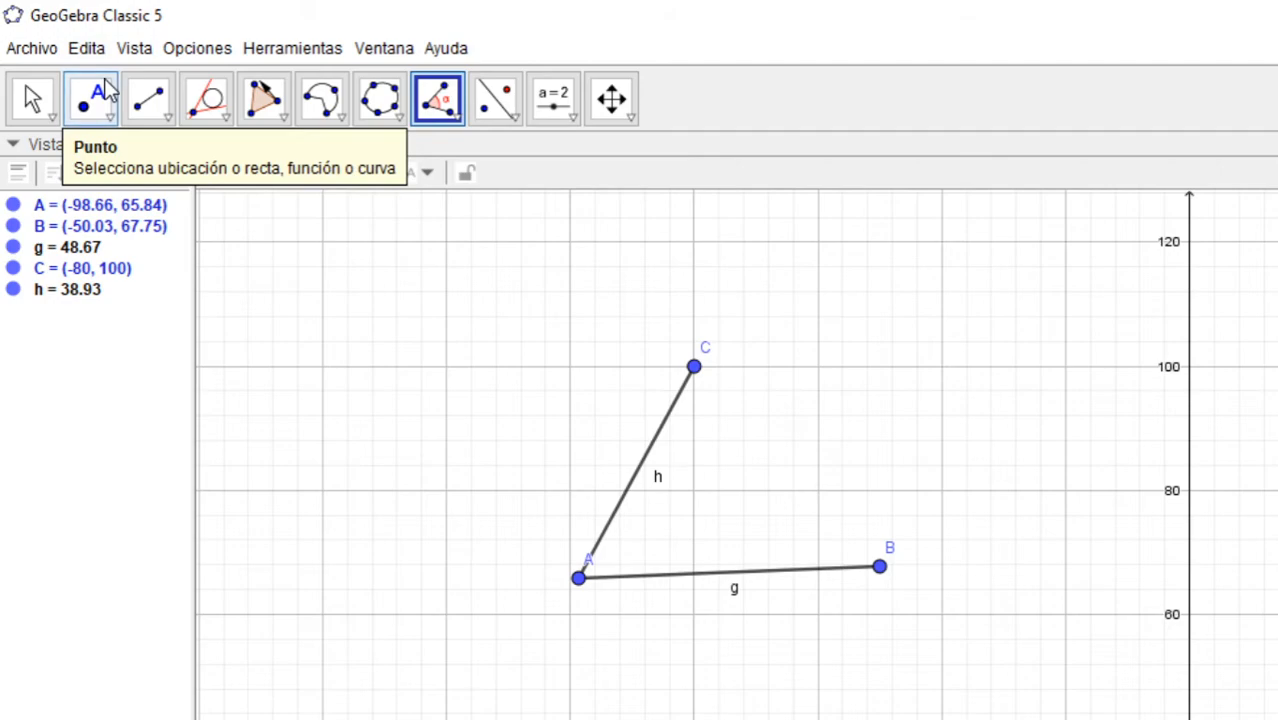
Mark the angles between the two segments at point A, first from segment AC to AB, and also from segment AB to AC
{"action": "left_click", "coordinate": [430, 104]}
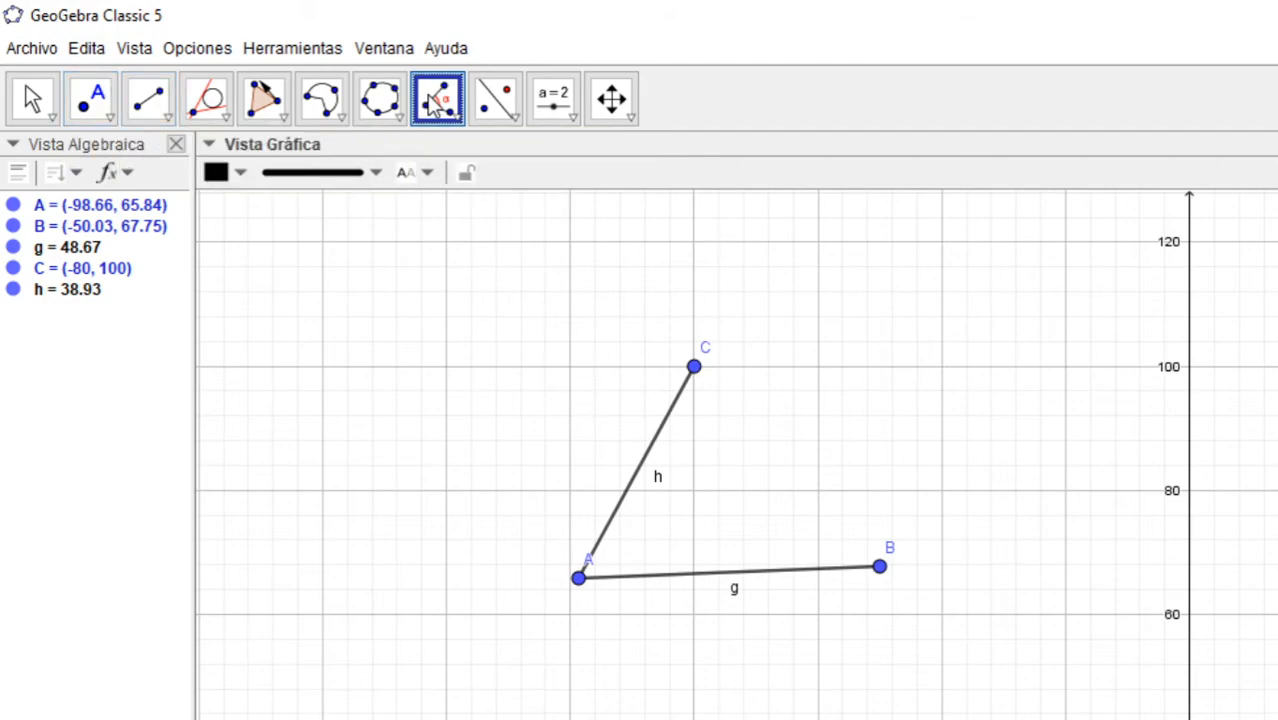
{"action": "left_click", "coordinate": [641, 481]}
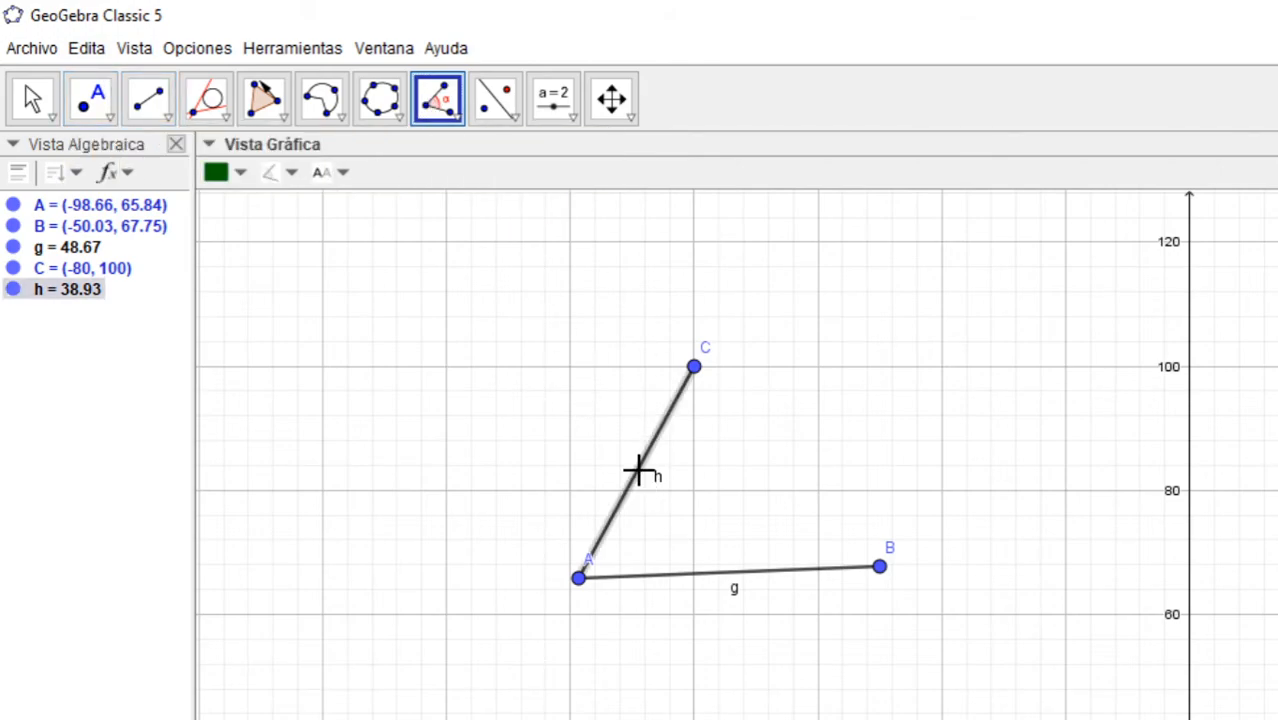
{"action": "left_click", "coordinate": [647, 577]}
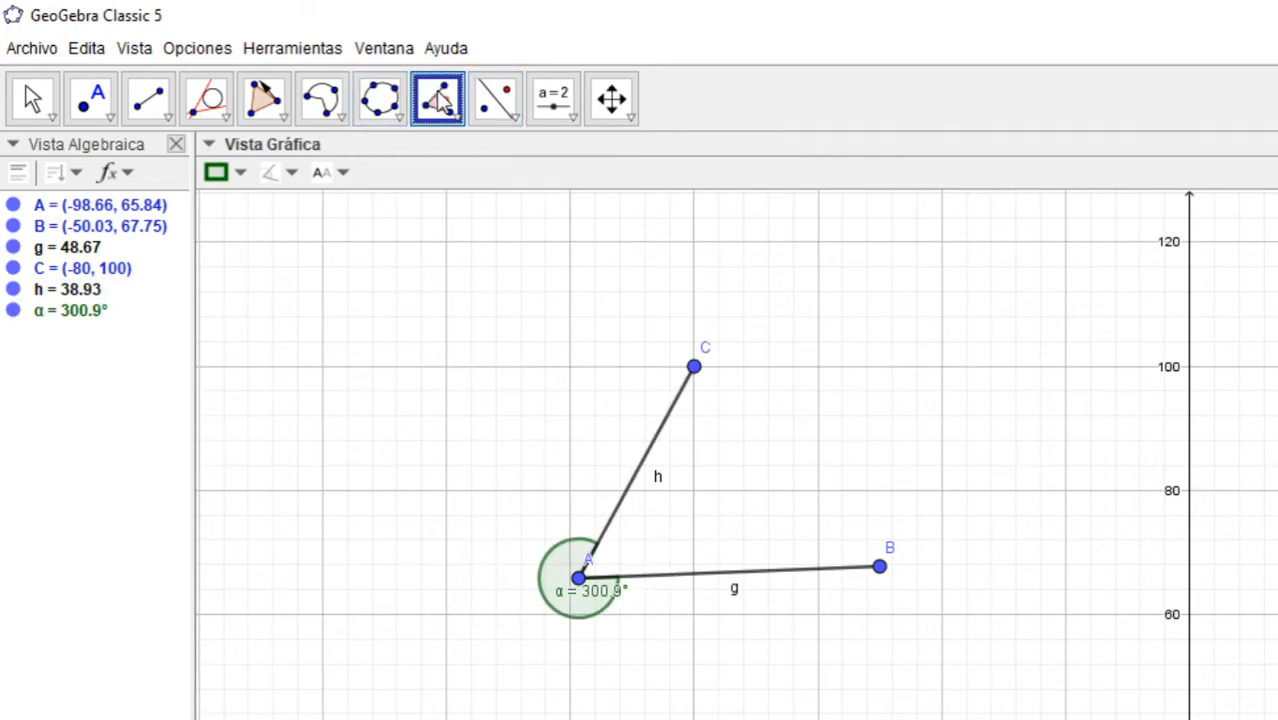
{"action": "left_click", "coordinate": [729, 576]}
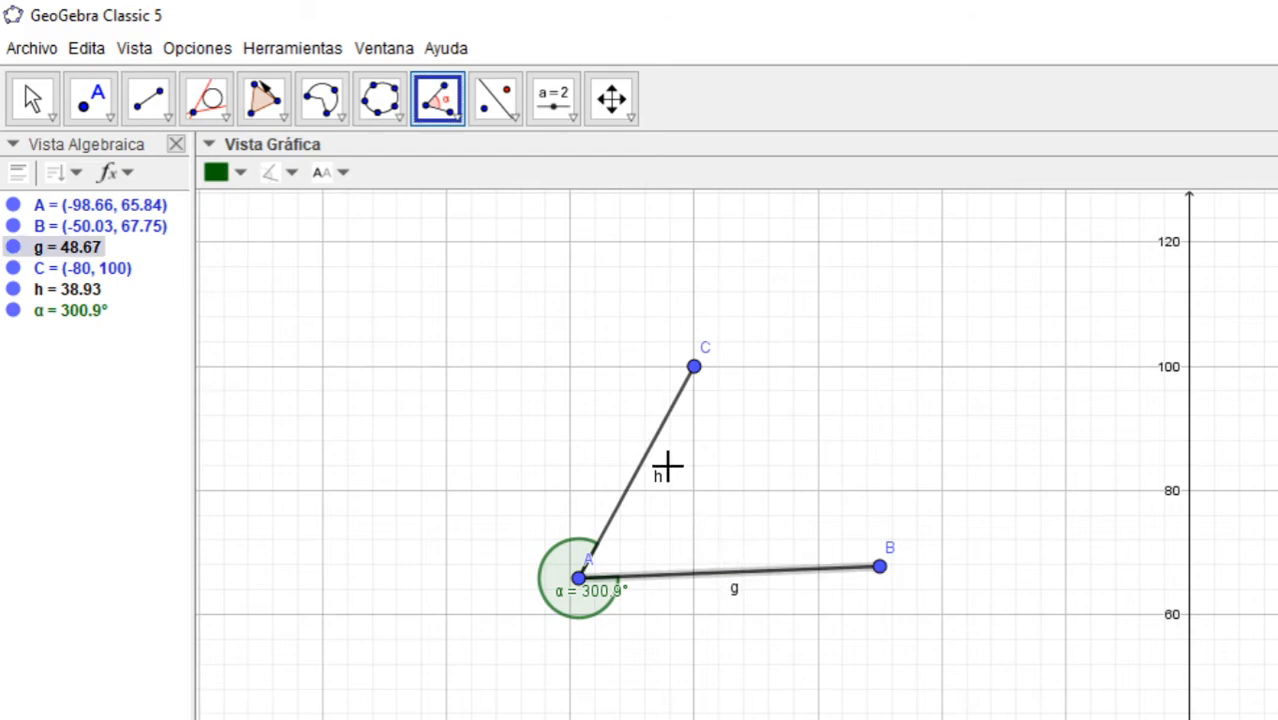
{"action": "left_click", "coordinate": [657, 458]}
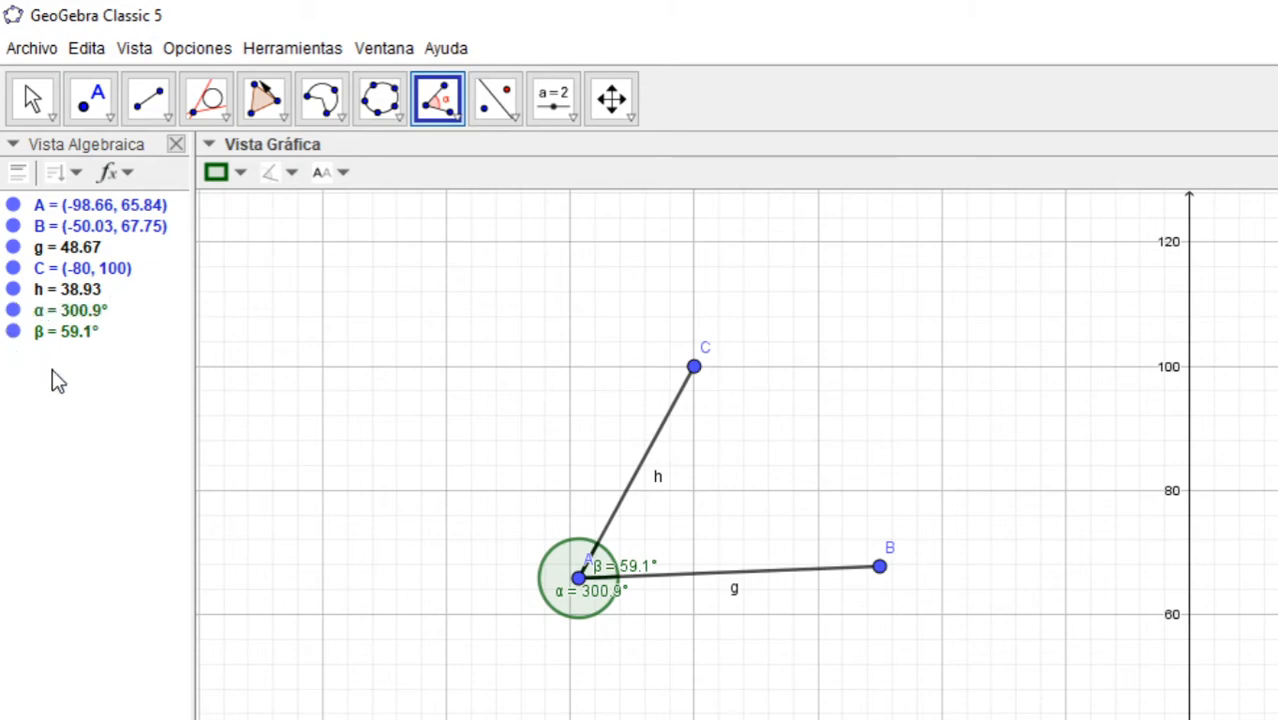
Hide the larger angle α between C, A and B, and delete it from the construction
{"action": "left_click", "coordinate": [13, 310]}
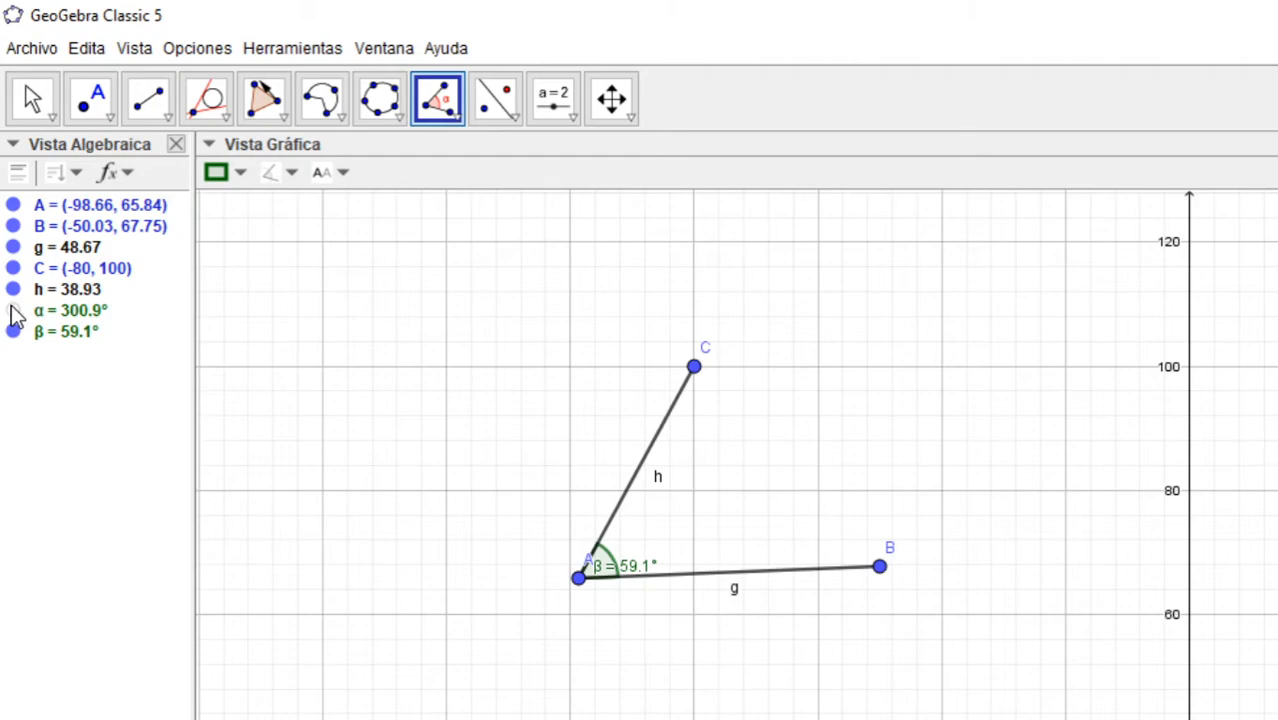
{"action": "right_click", "coordinate": [17, 312]}
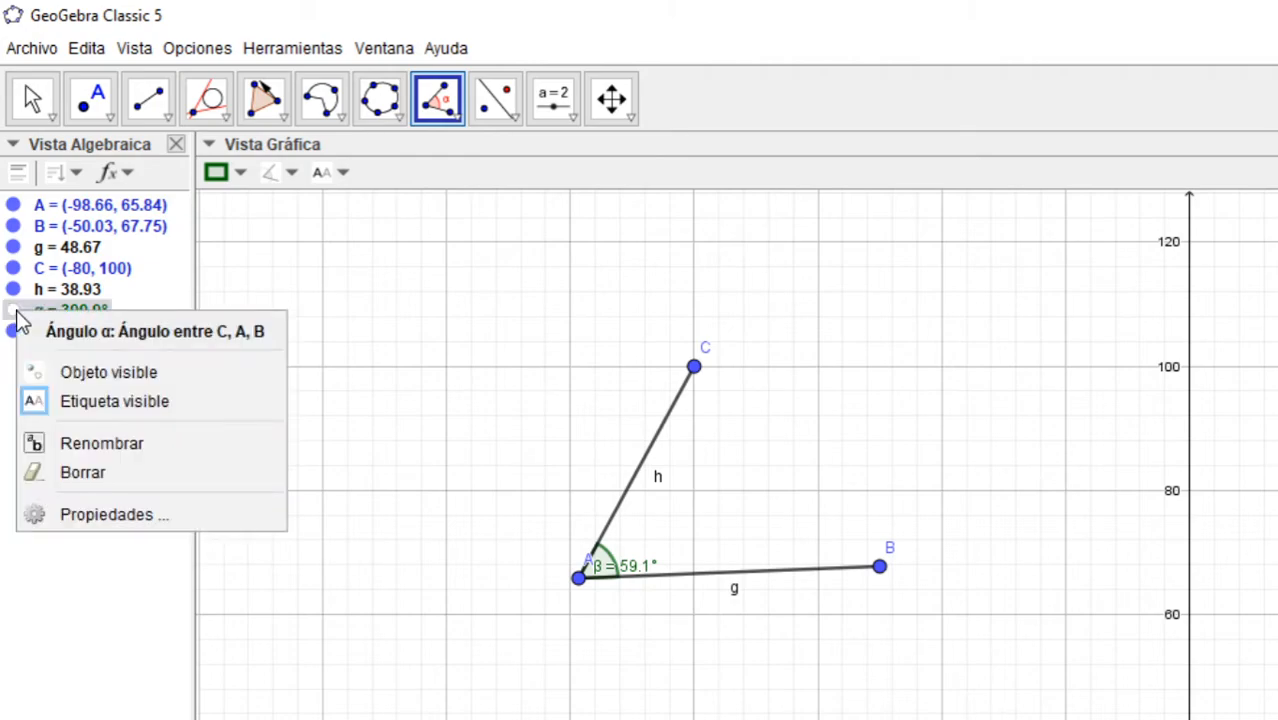
{"action": "left_click", "coordinate": [99, 470]}
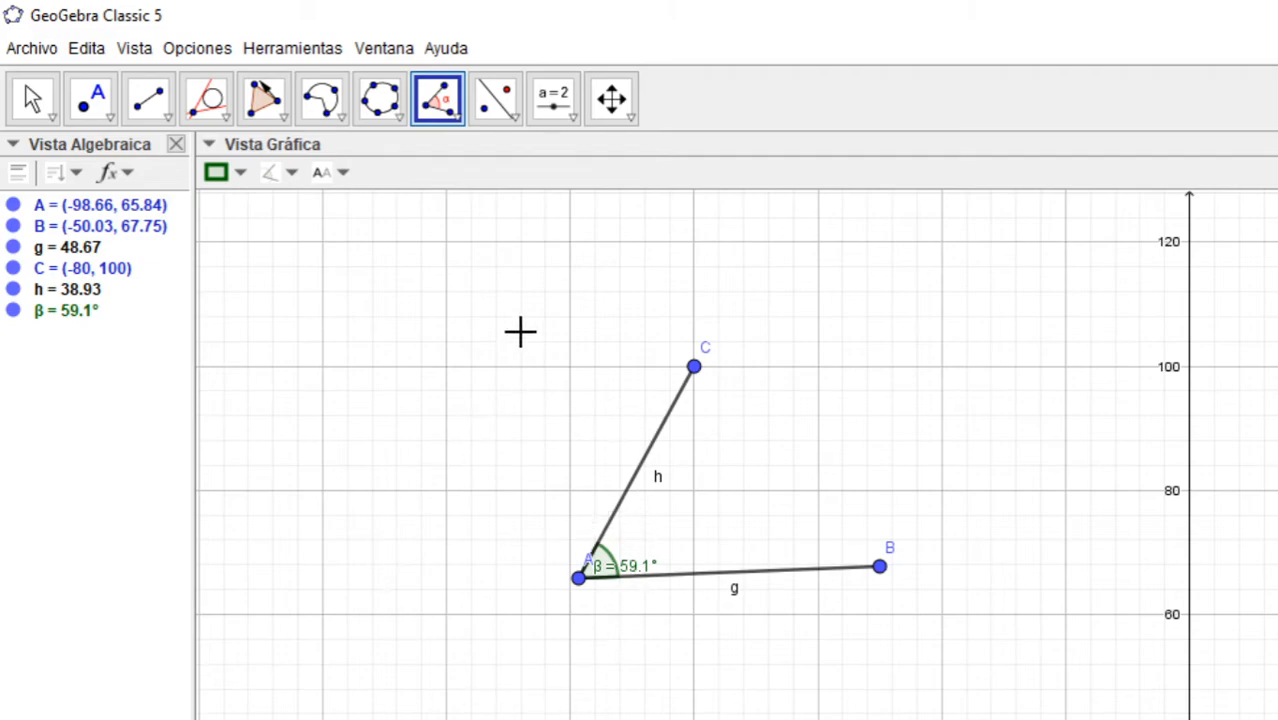
Construct a 60° counterclockwise angle of given size, with its arm point at about (-22.84, 64.99) and vertex at about (36.2, 66.27)
{"action": "left_click", "coordinate": [459, 119]}
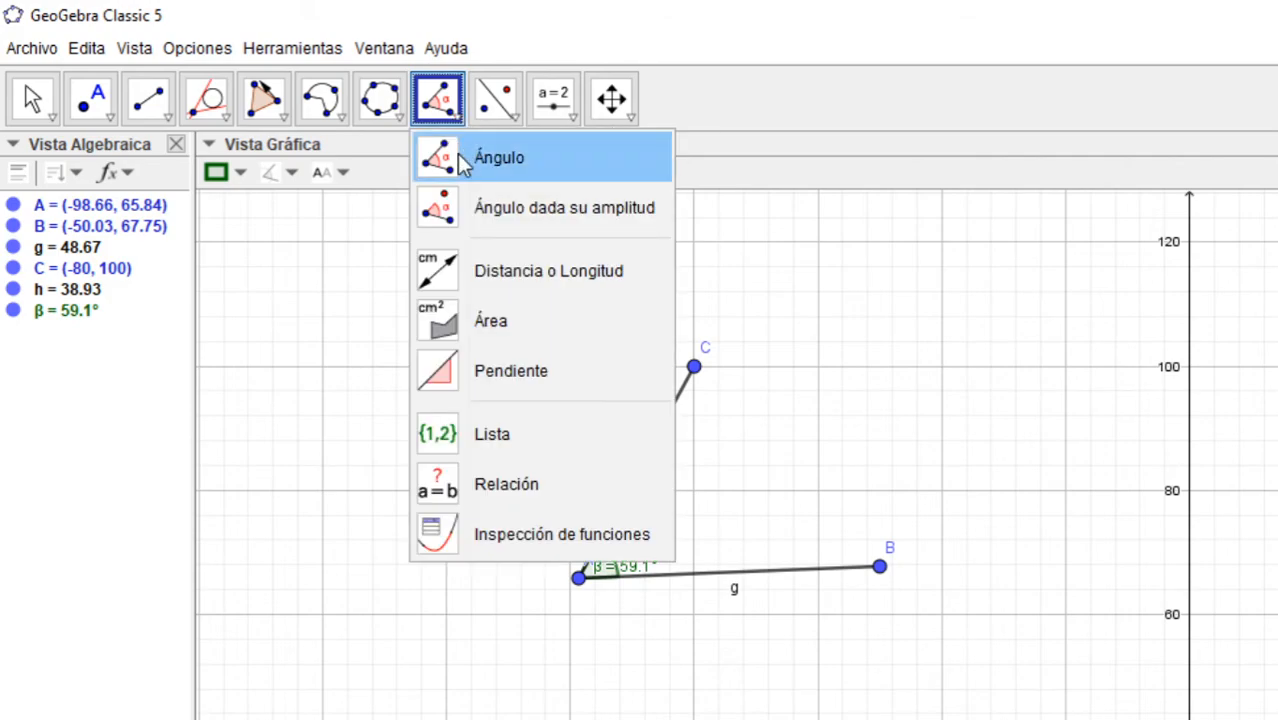
{"action": "left_click", "coordinate": [448, 213]}
{"action": "left_click", "coordinate": [1047, 583]}
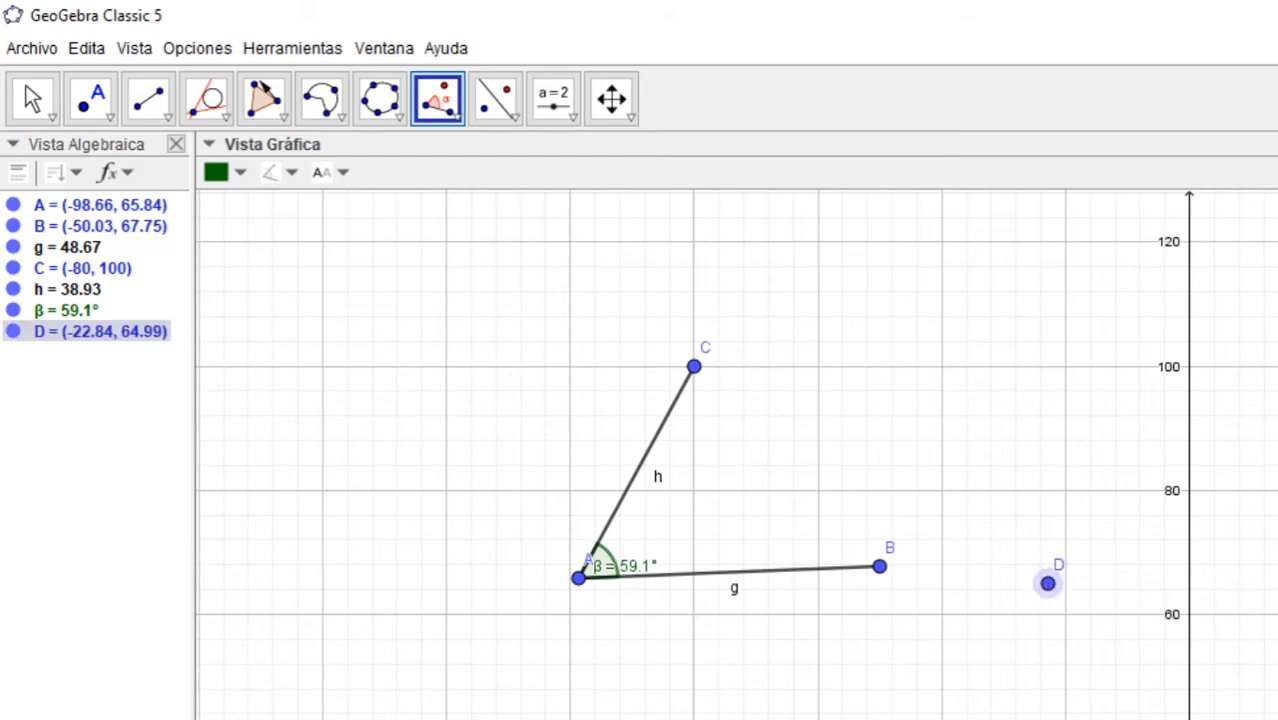
{"action": "left_click", "coordinate": [1277, 575]}
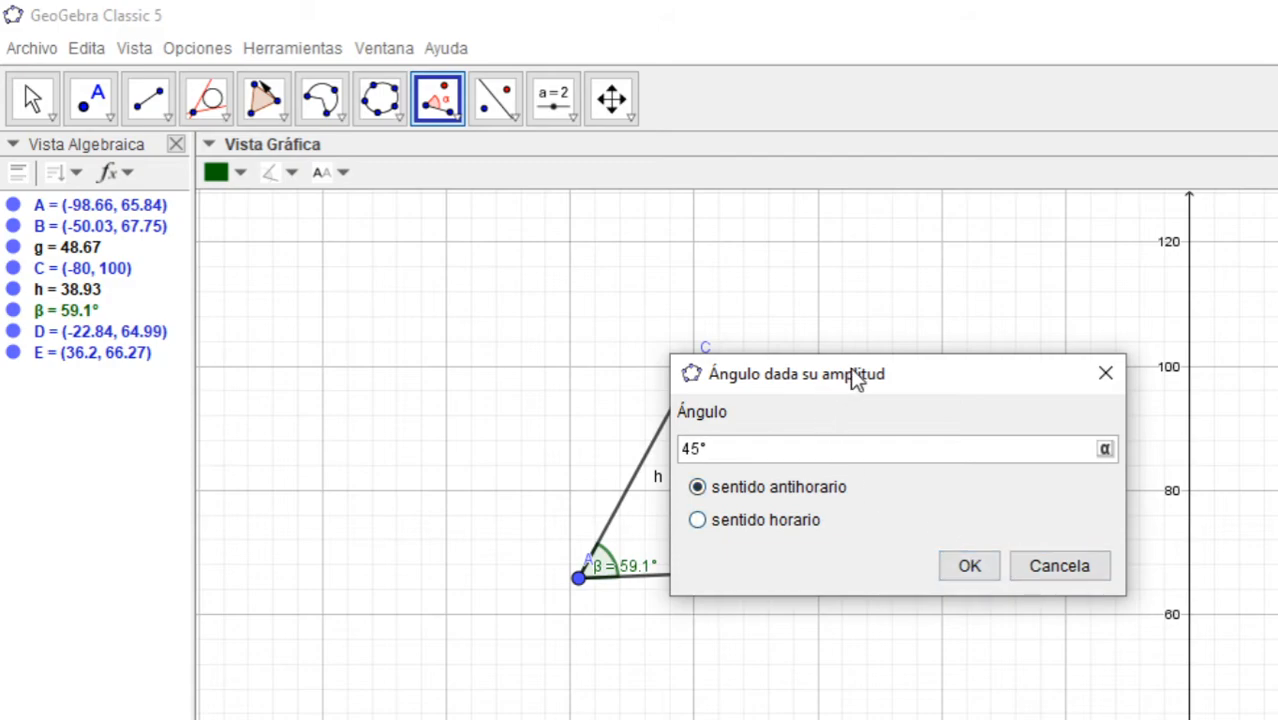
{"action": "left_click_drag", "start_coordinate": [957, 379], "coordinate": [650, 254]}
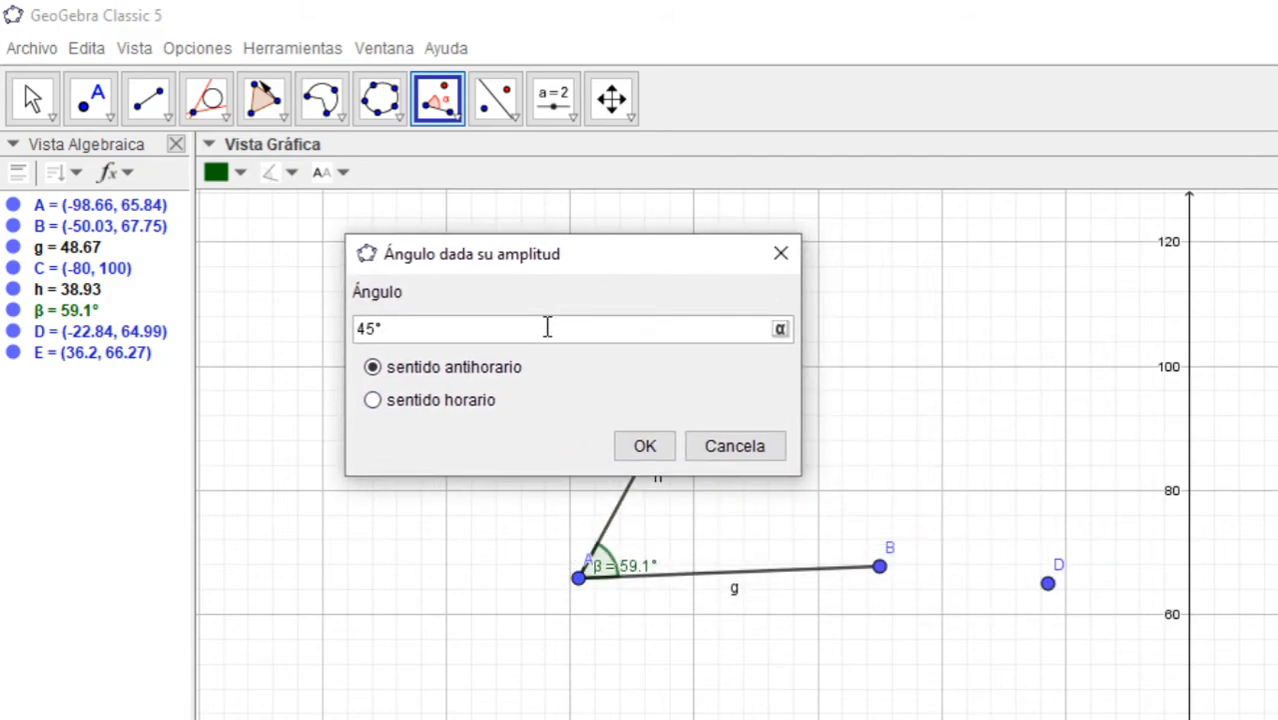
{"action": "key", "text": "Left"}
{"action": "key", "text": "Left"}
{"action": "key", "text": "Left"}
{"action": "key", "text": "Delete"}
{"action": "key", "text": "Delete"}
{"action": "key", "text": "Delete"}
{"action": "type", "text": "60"}
{"action": "left_click", "coordinate": [648, 449]}
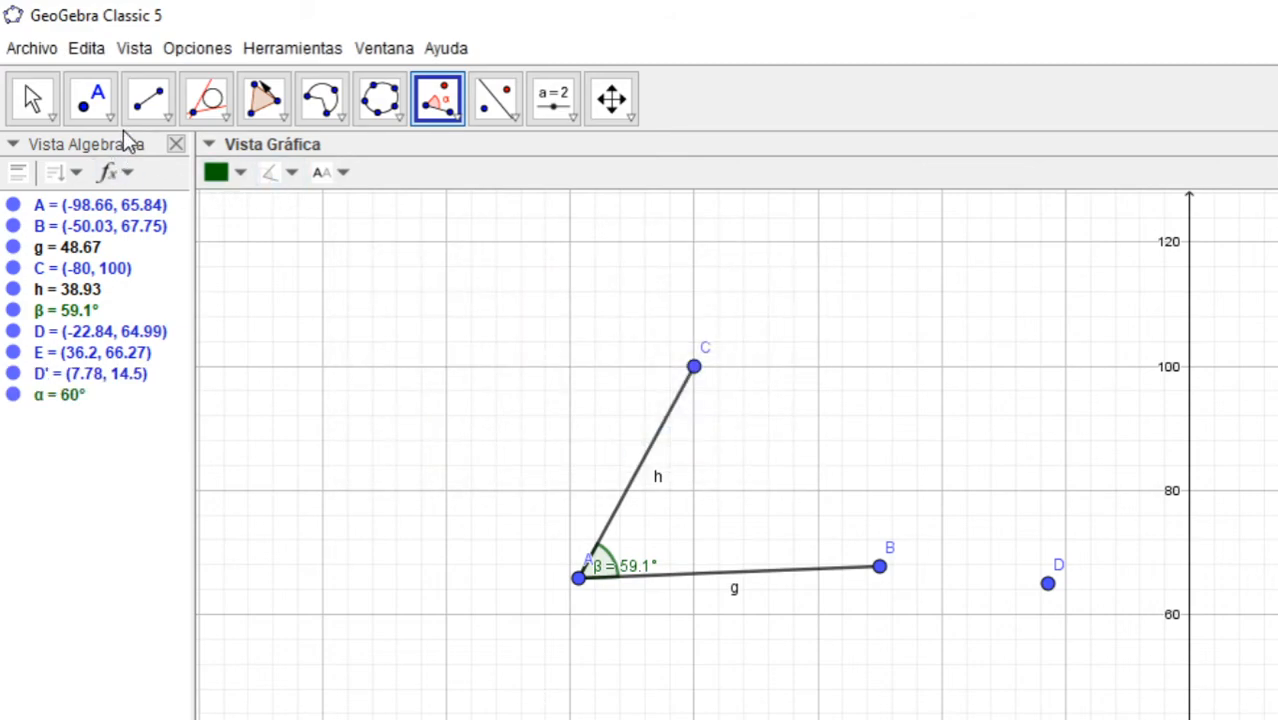
Draw two lines through point E, one passing through about (8.16, 65.84) and the other through about (20.91, 36.11)
{"action": "left_click", "coordinate": [148, 100]}
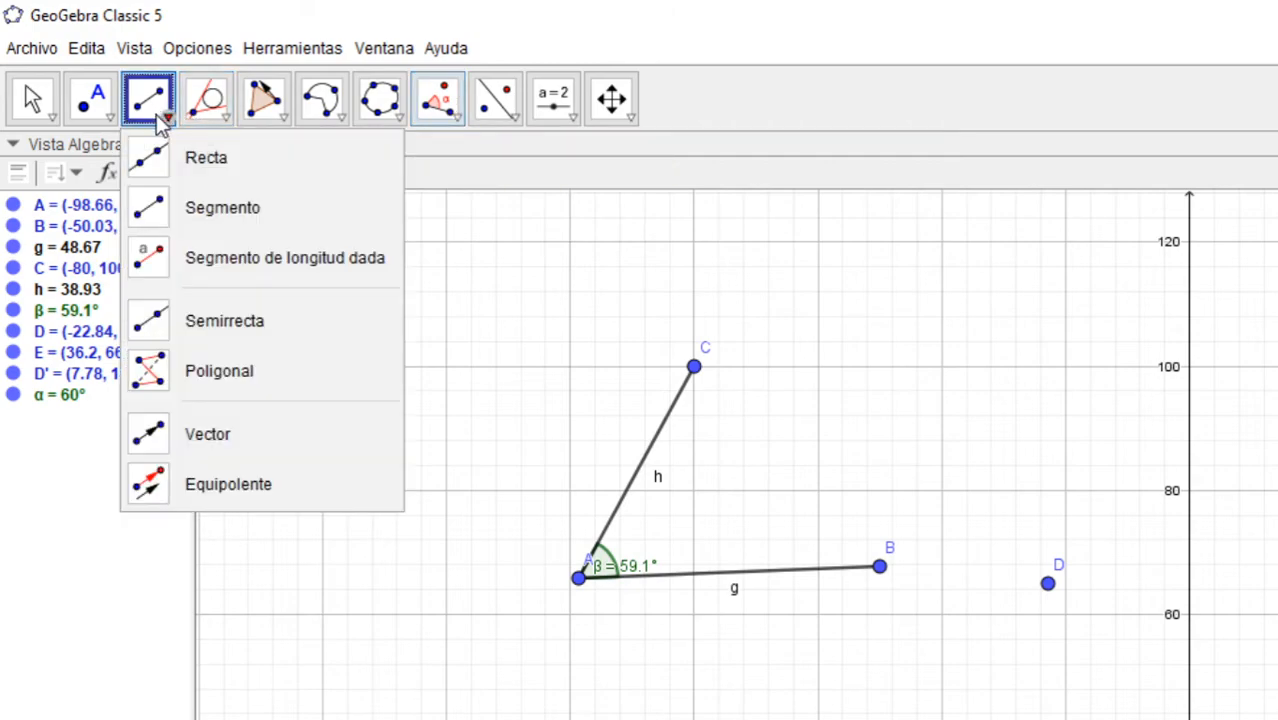
{"action": "left_click", "coordinate": [145, 167]}
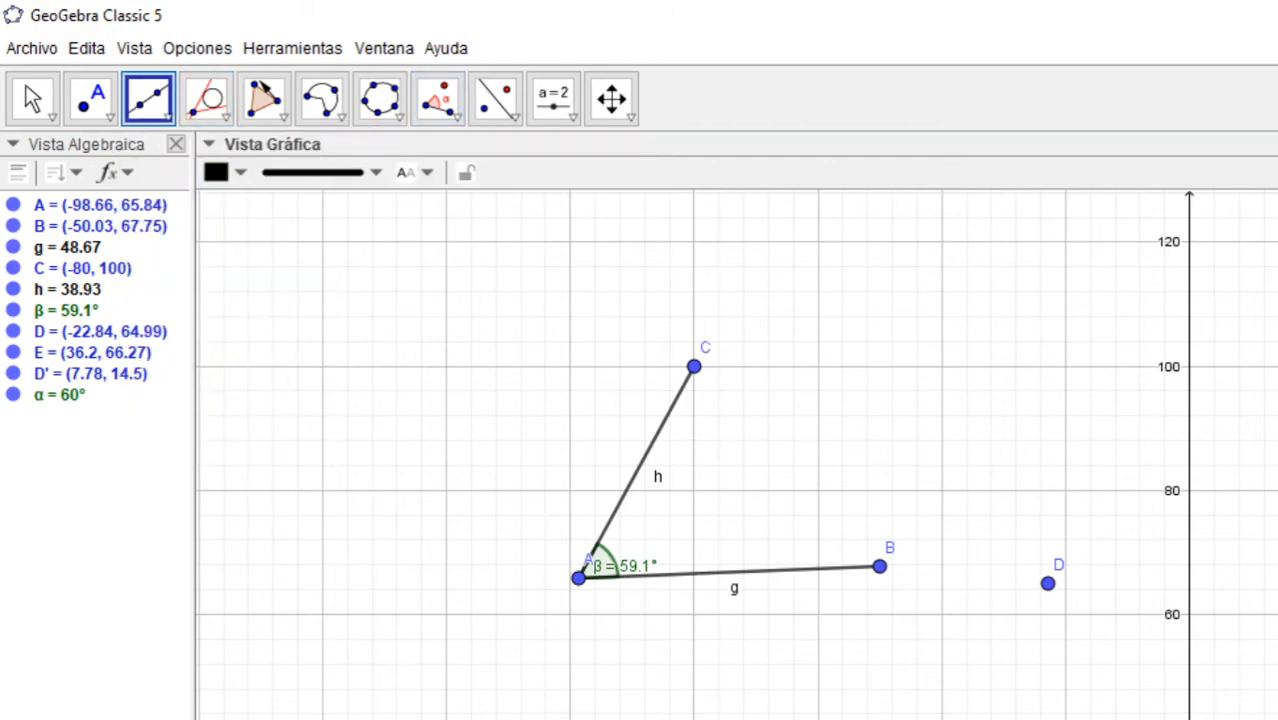
{"action": "left_click", "coordinate": [1277, 575]}
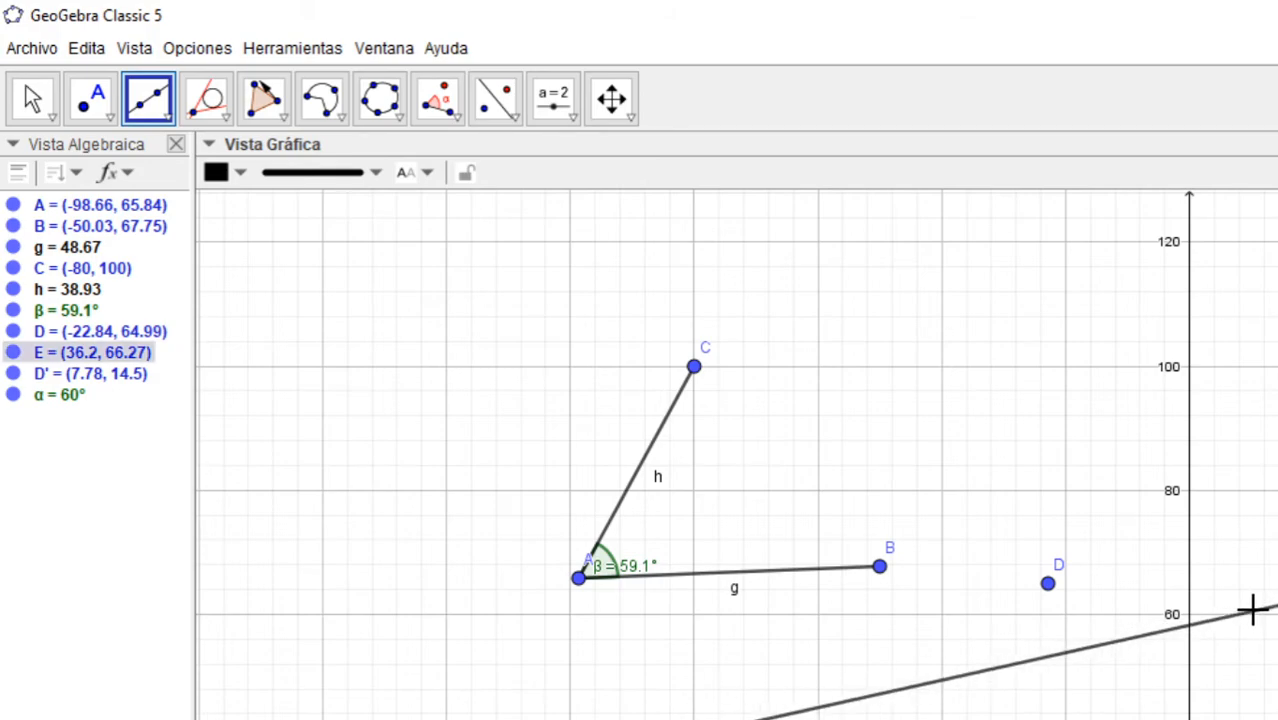
{"action": "left_click", "coordinate": [1240, 578]}
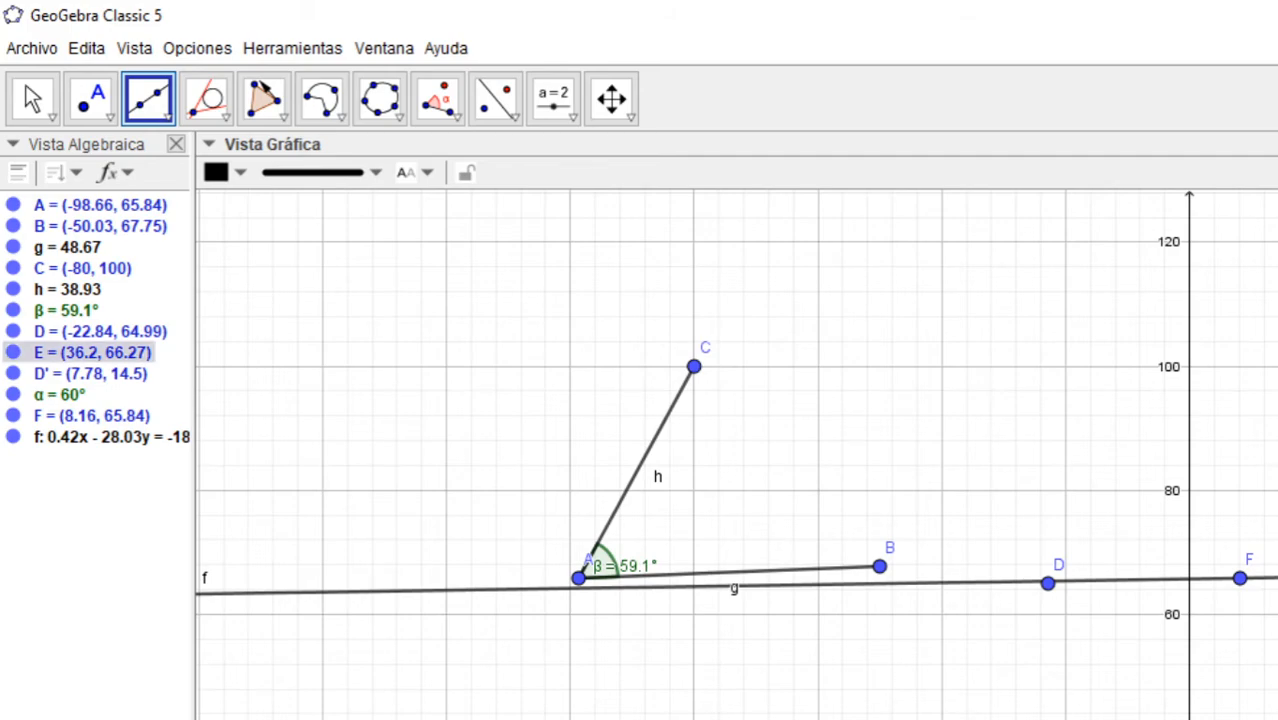
{"action": "left_click", "coordinate": [1277, 719]}
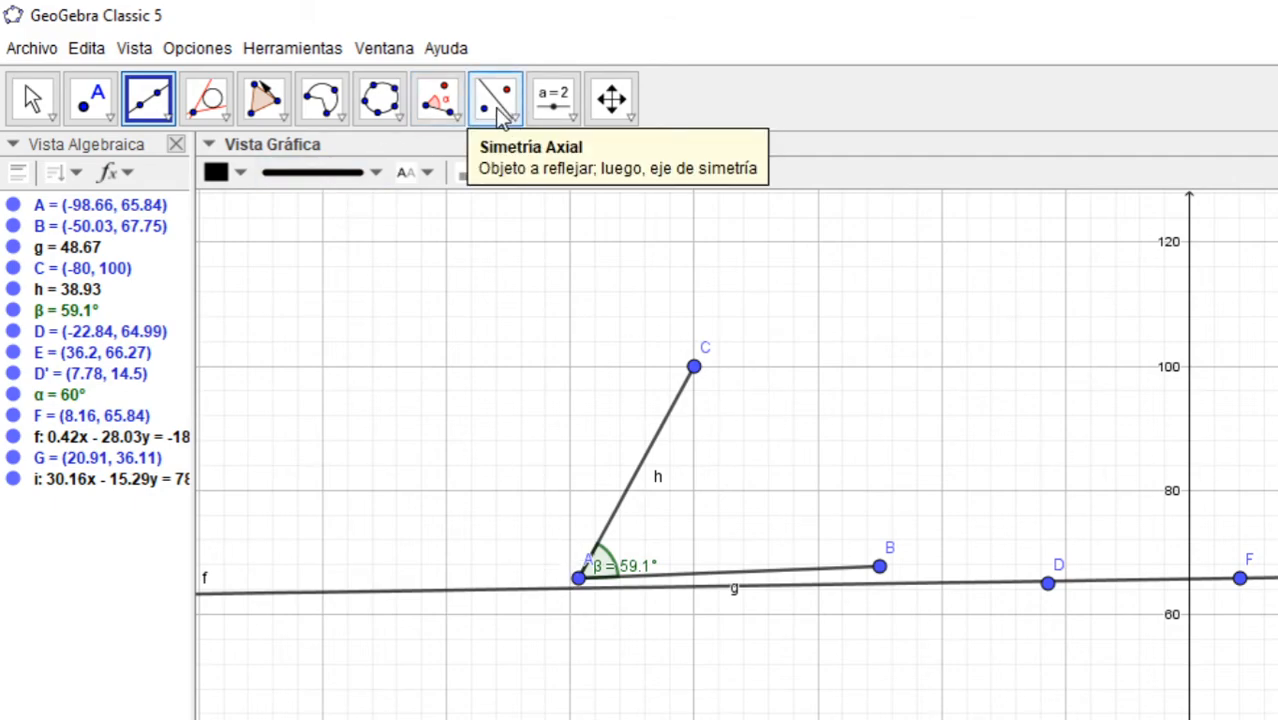
Add a slope measurement to the steep line through points E and G
{"action": "left_click", "coordinate": [457, 119]}
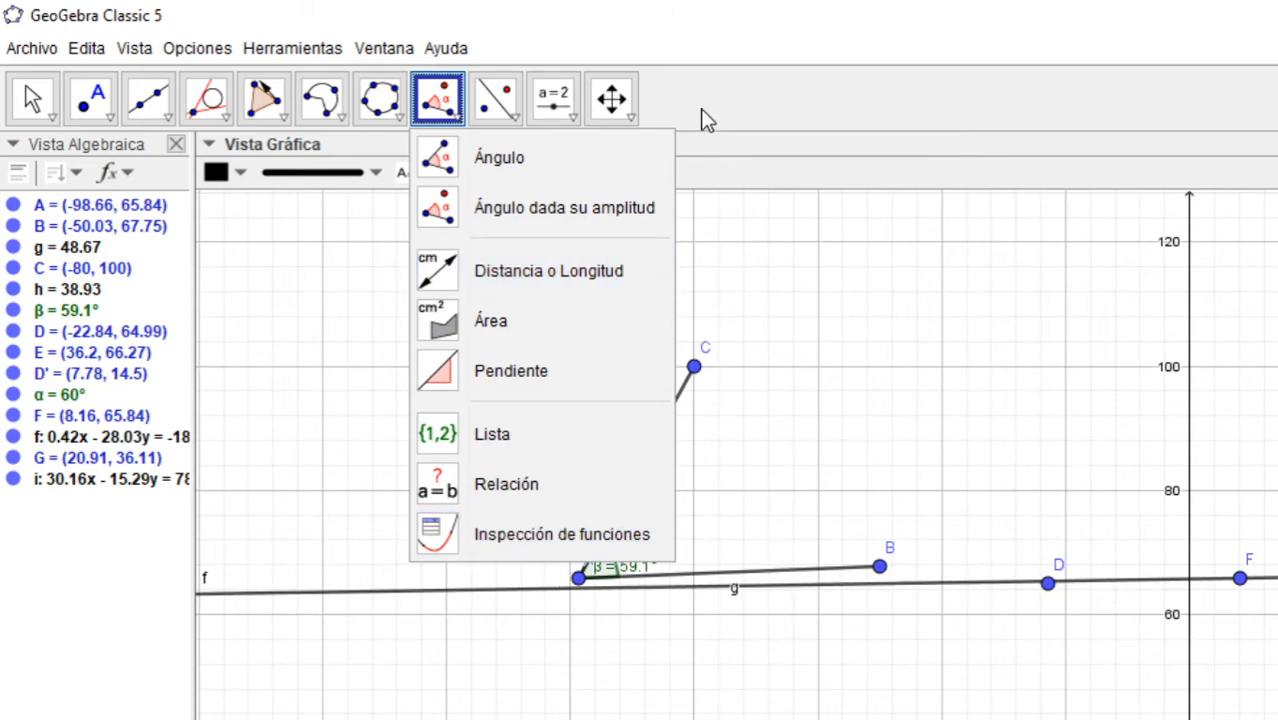
{"action": "left_click", "coordinate": [737, 32]}
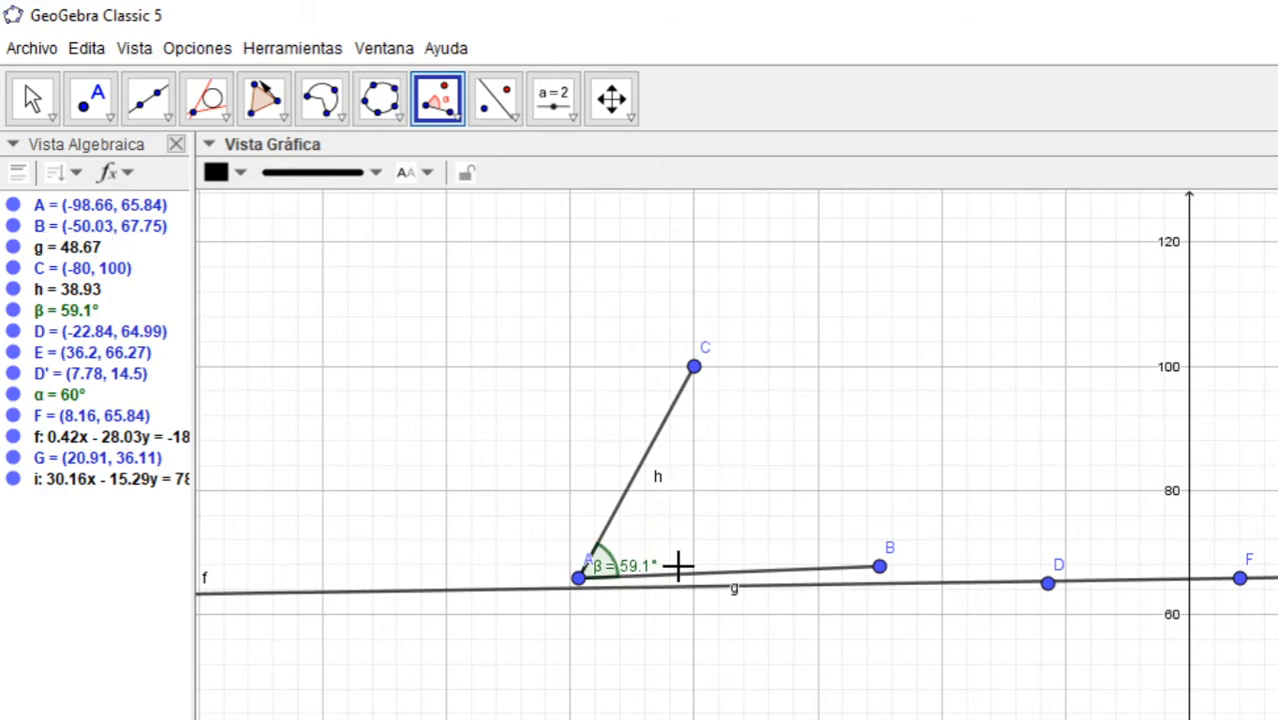
{"action": "left_click", "coordinate": [455, 112]}
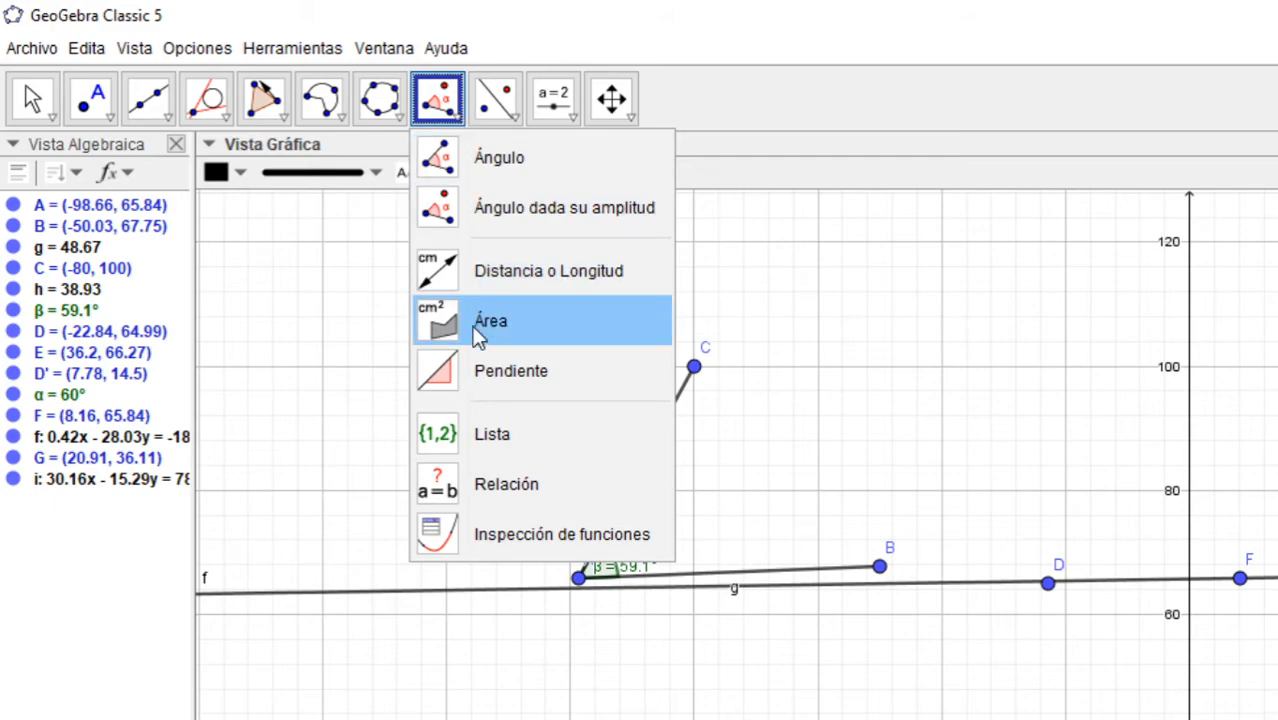
{"action": "left_click", "coordinate": [444, 370]}
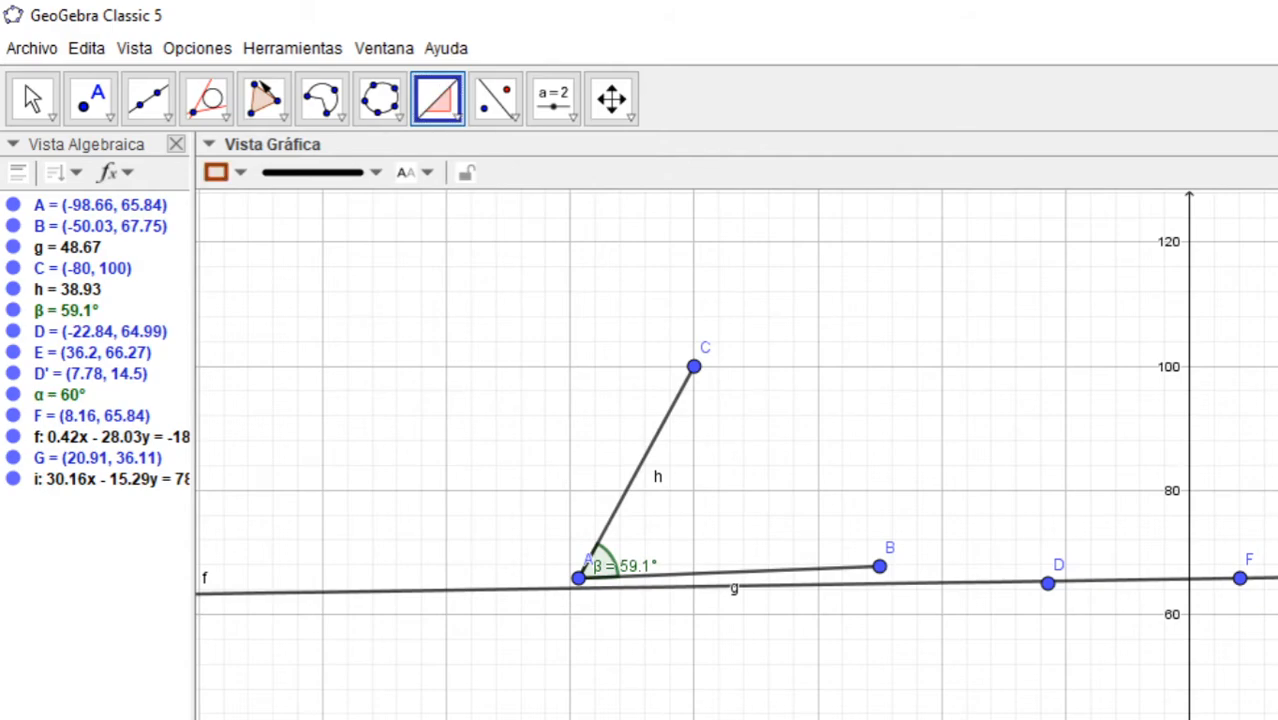
{"action": "left_click", "coordinate": [1277, 640]}
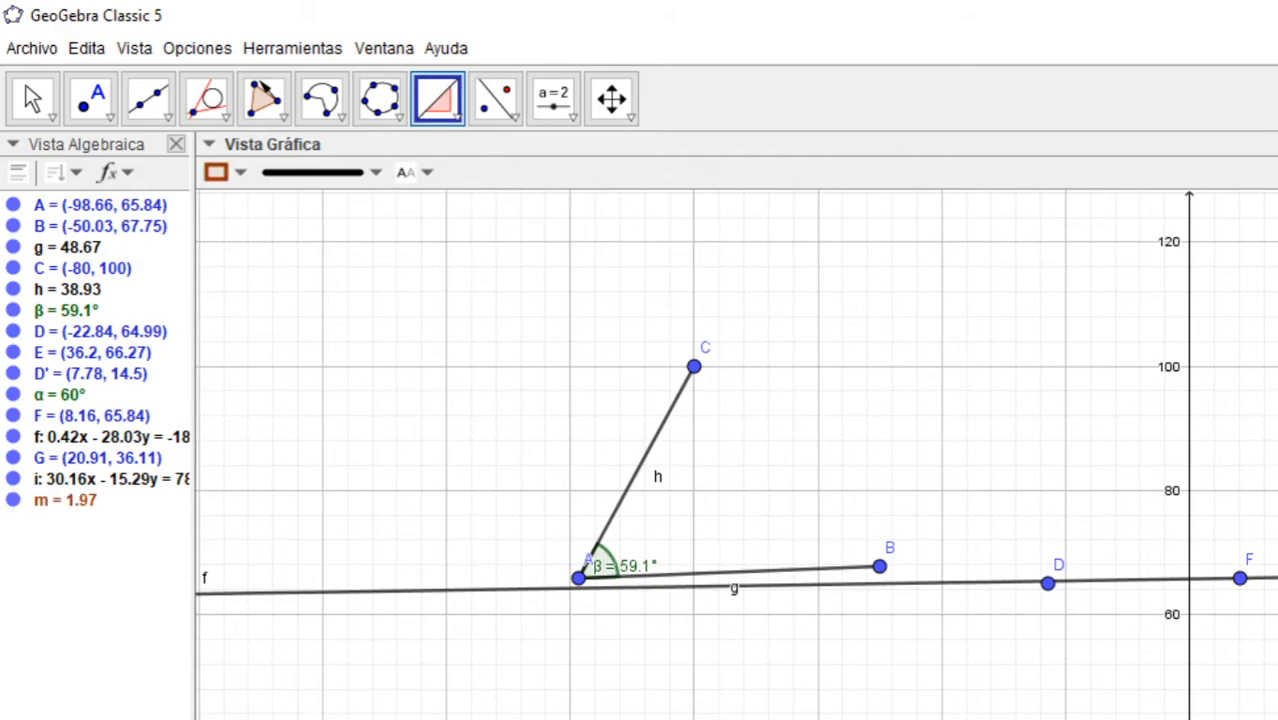
Examine the properties of the slope measurement m, and close them again
{"action": "left_click", "coordinate": [625, 92]}
{"action": "left_click_drag", "start_coordinate": [1277, 600], "coordinate": [1277, 526]}
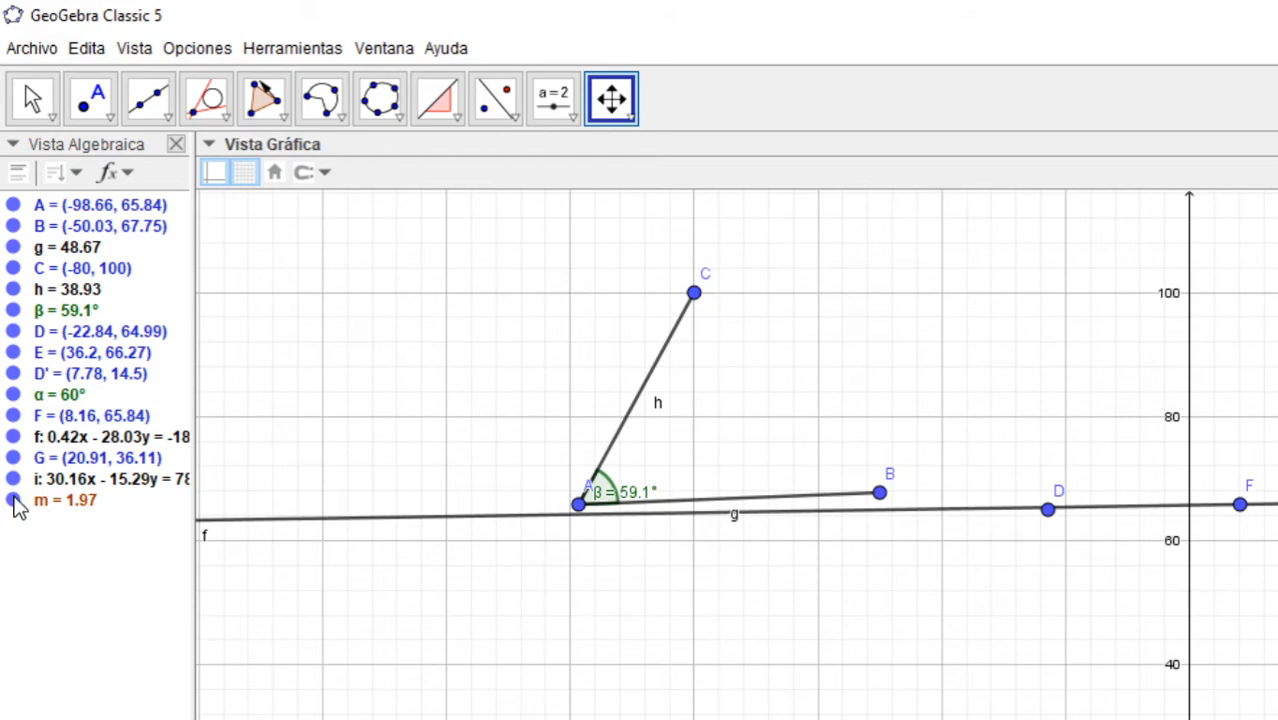
{"action": "right_click", "coordinate": [14, 503]}
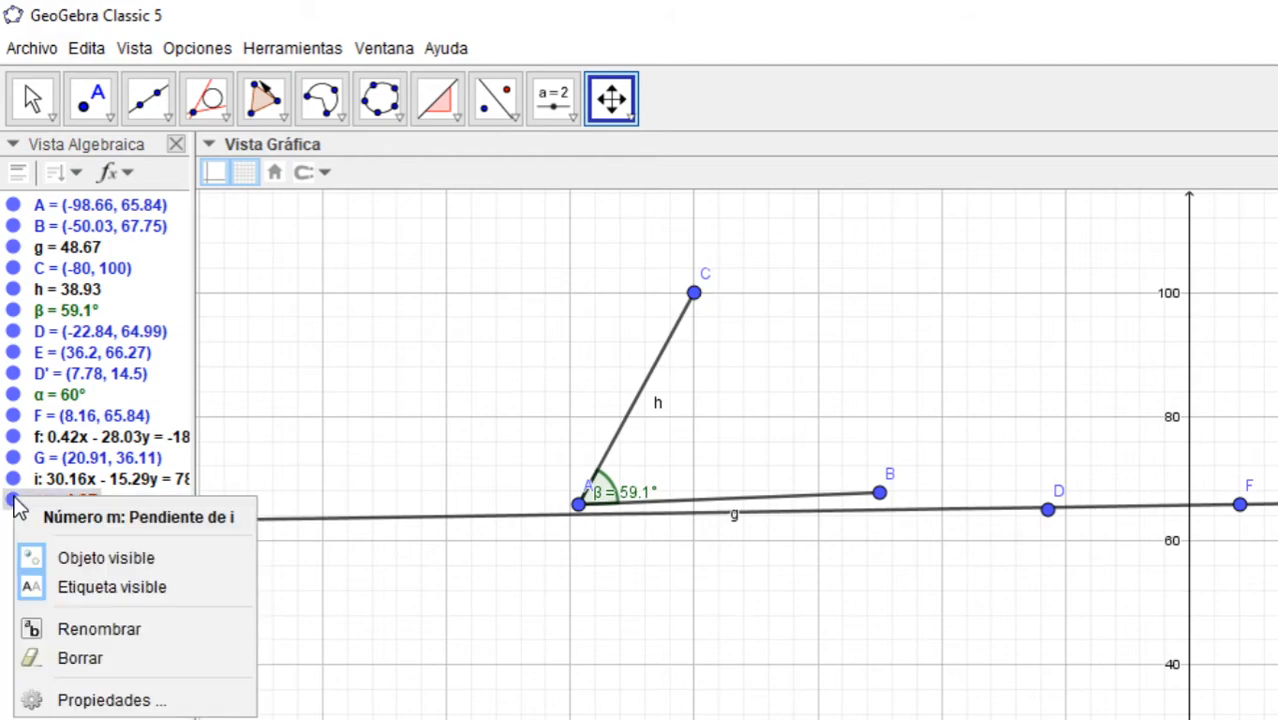
{"action": "left_click", "coordinate": [96, 698]}
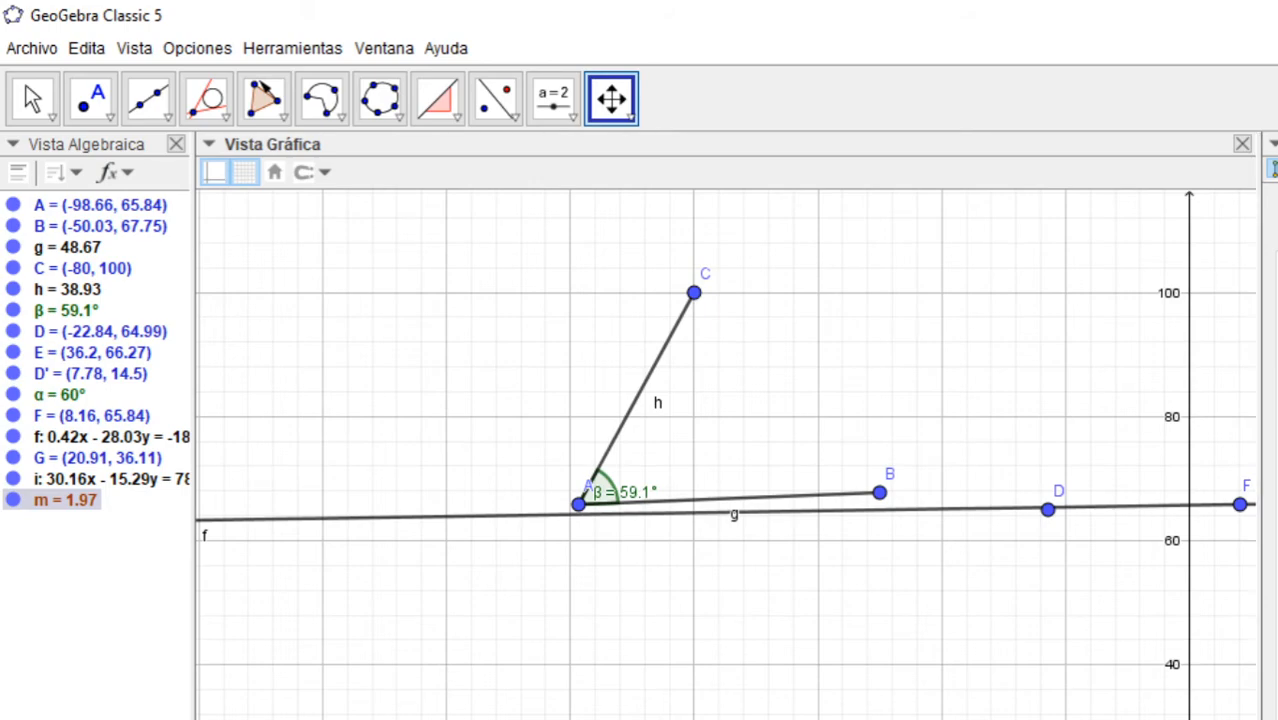
{"action": "key", "text": "ctrl+e"}
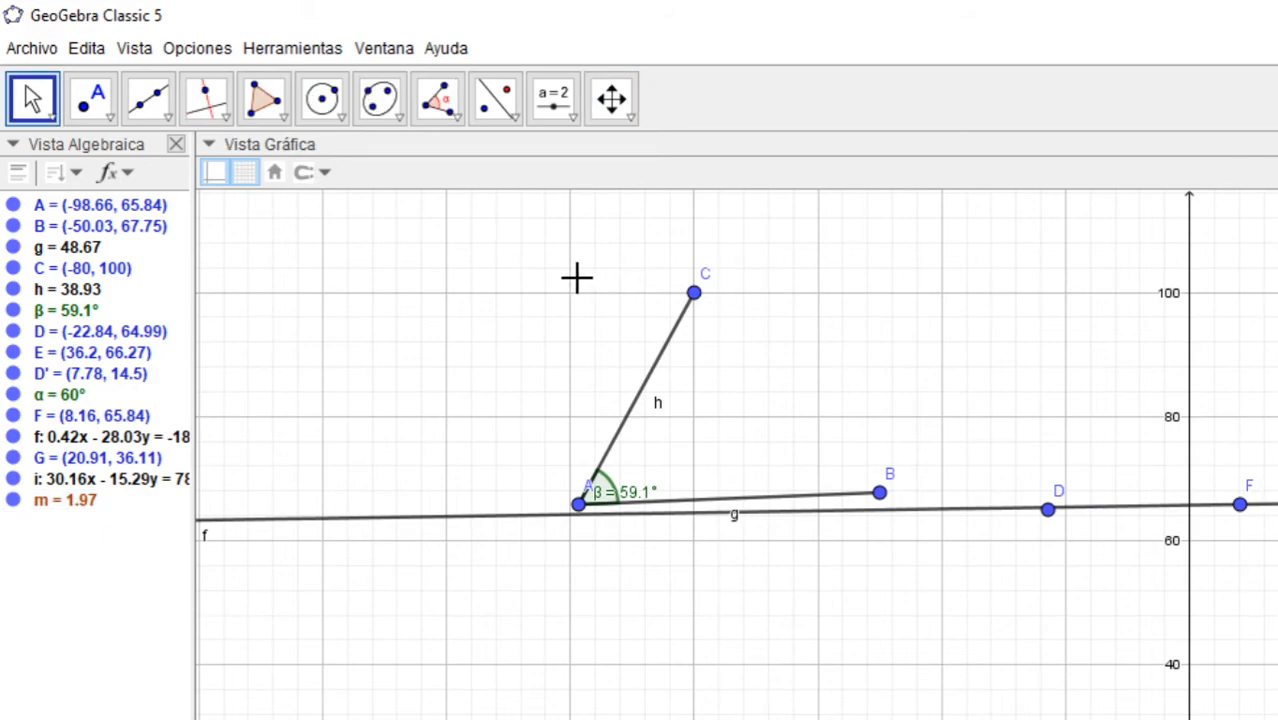
Select all objects and delete them to empty the construction
{"action": "left_click", "coordinate": [462, 120]}
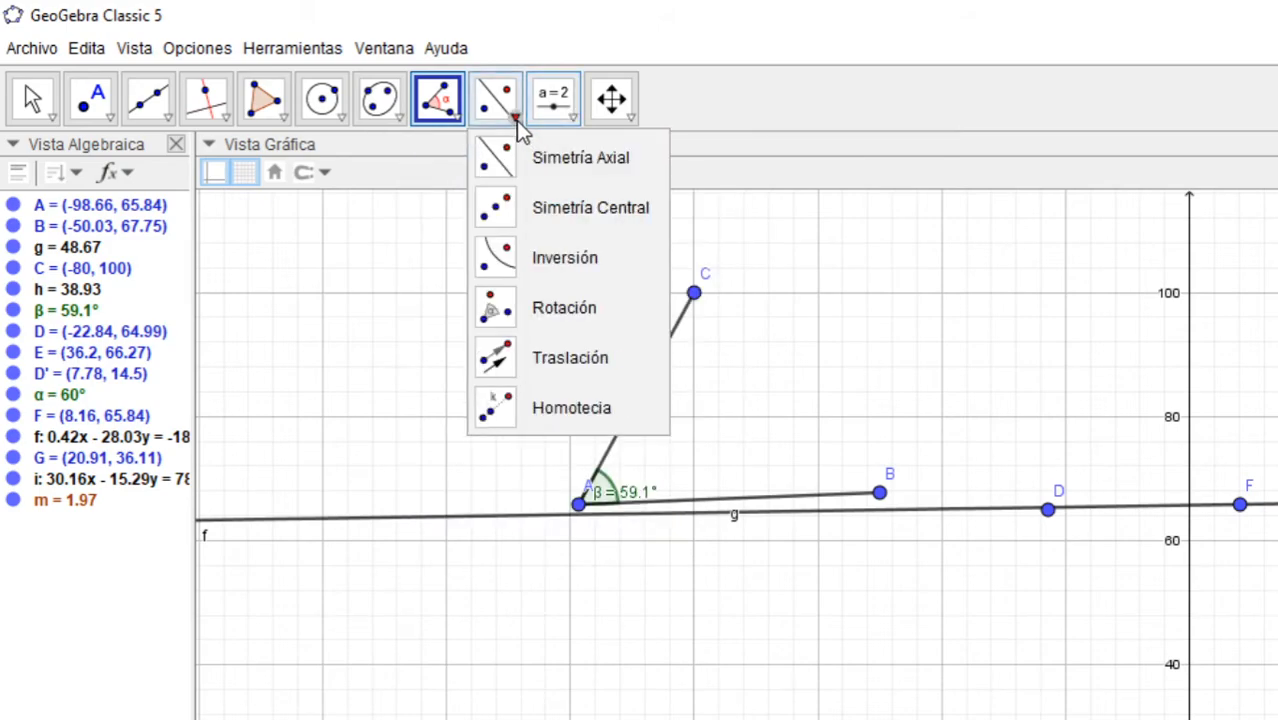
{"action": "left_click", "coordinate": [100, 52]}
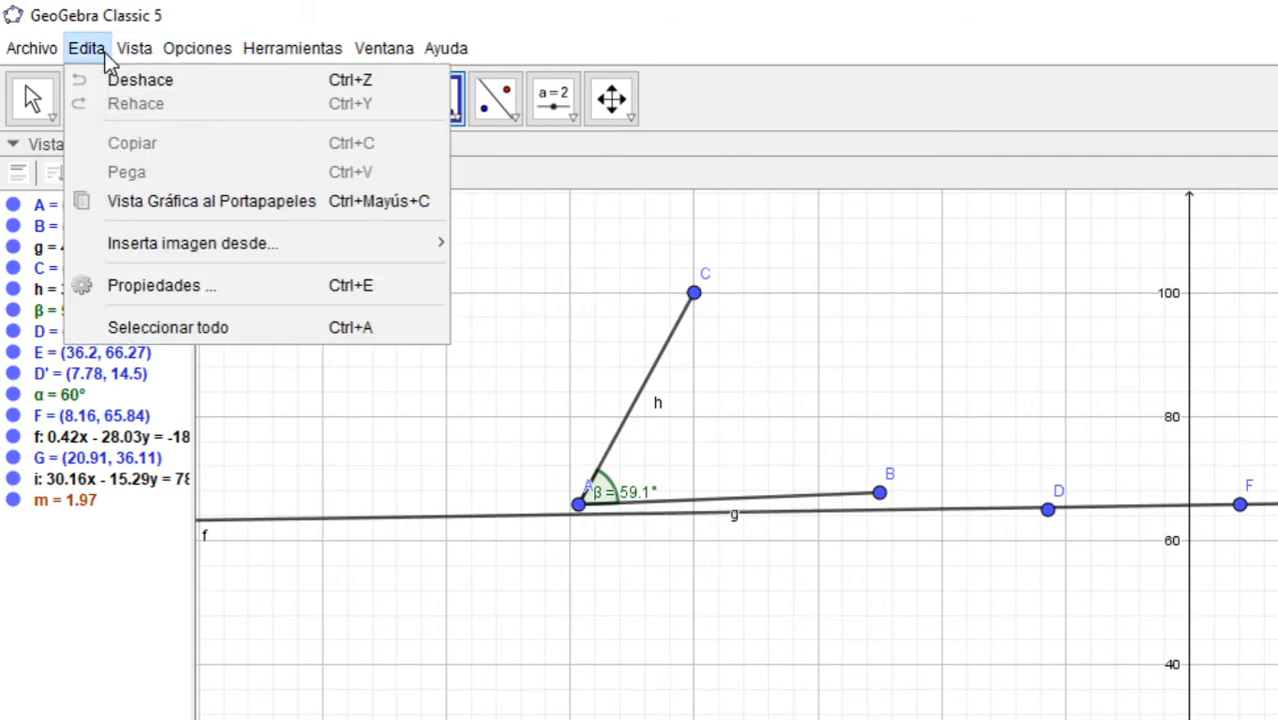
{"action": "left_click", "coordinate": [148, 338]}
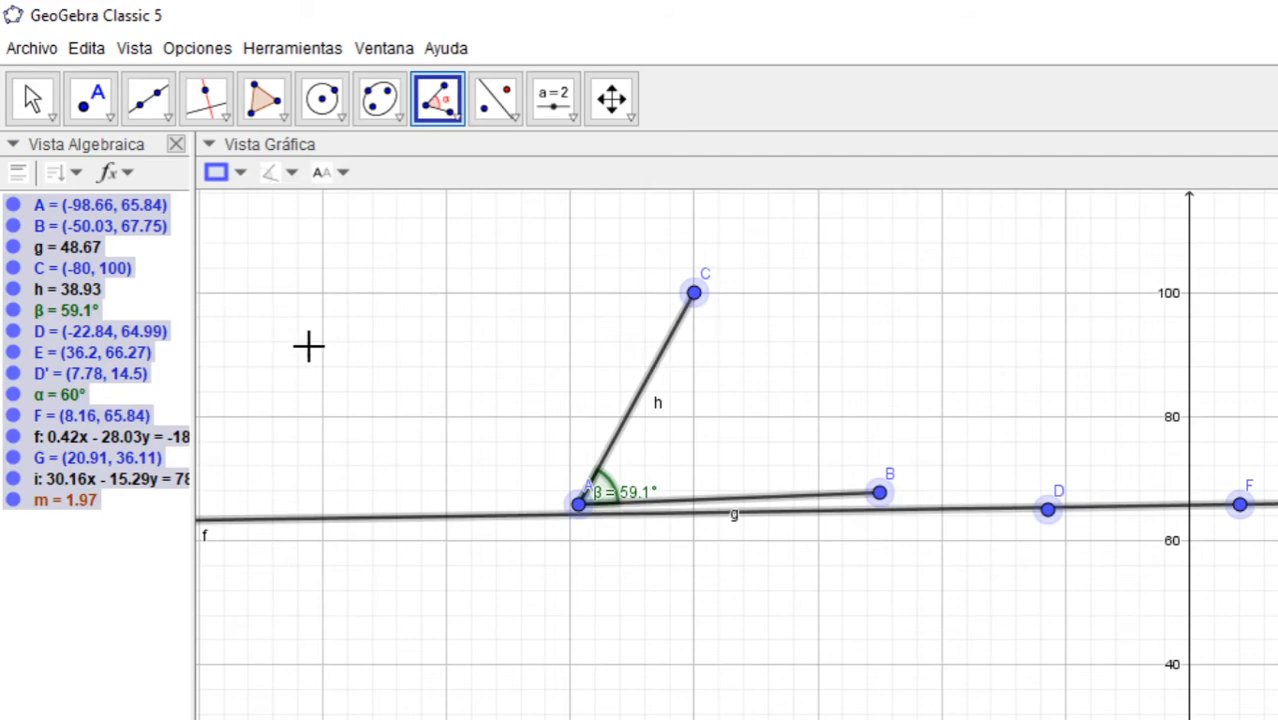
{"action": "left_click", "coordinate": [346, 306]}
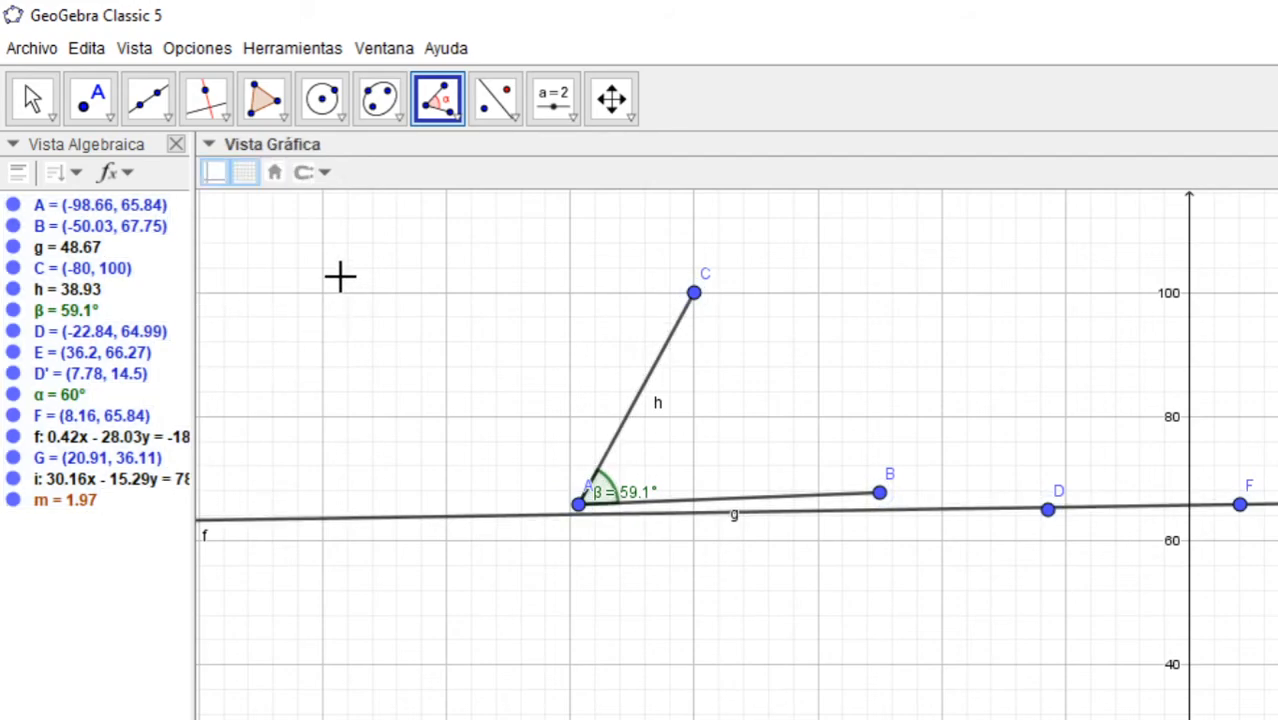
{"action": "left_click", "coordinate": [98, 55]}
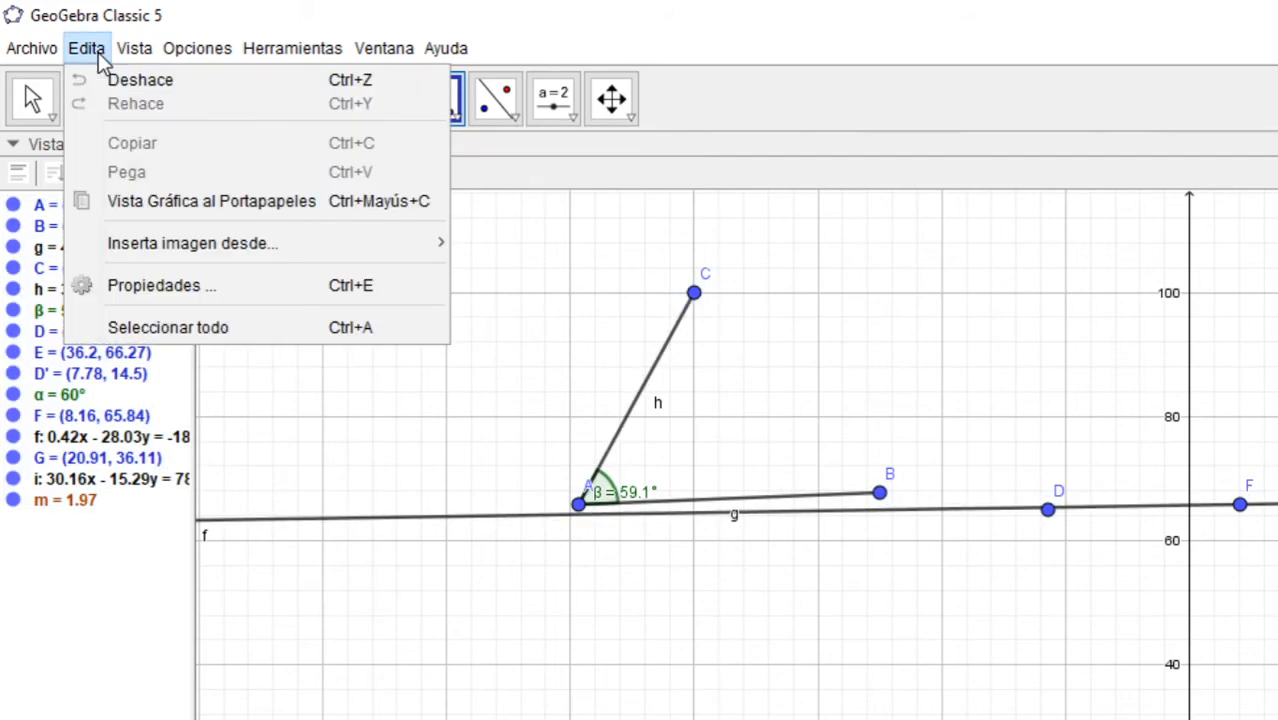
{"action": "left_click", "coordinate": [129, 336]}
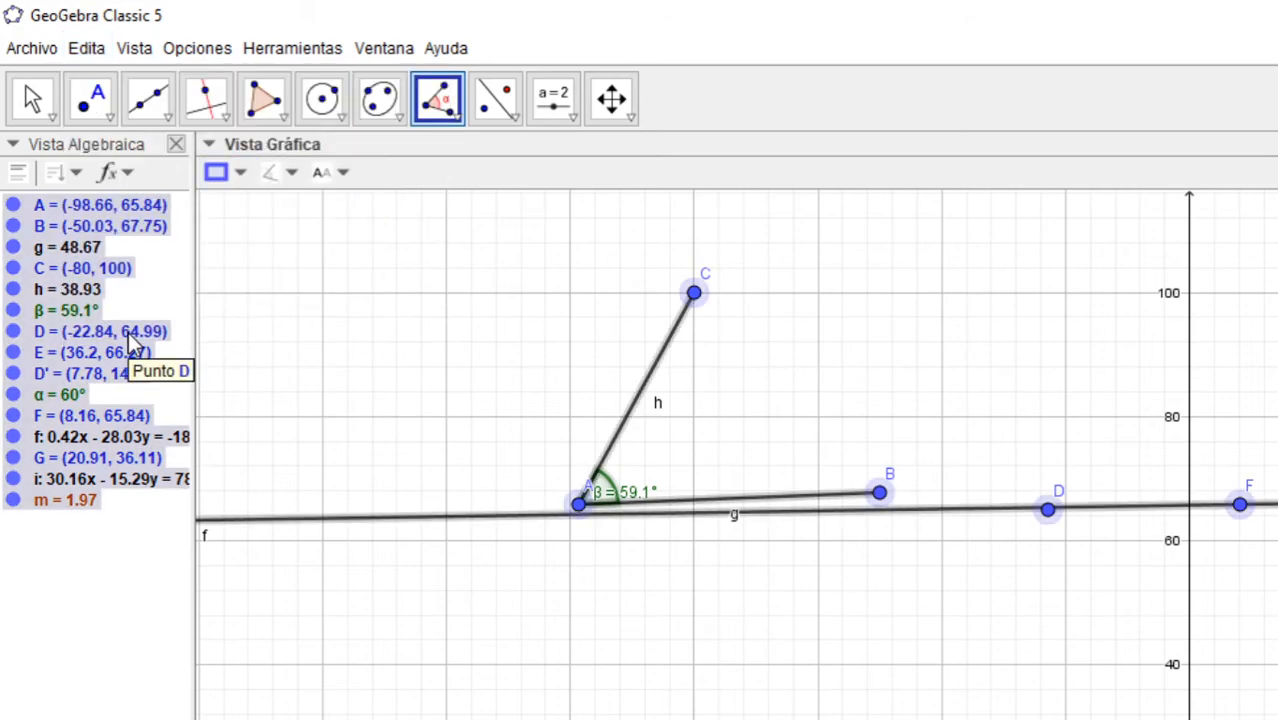
{"action": "key", "text": "Delete"}
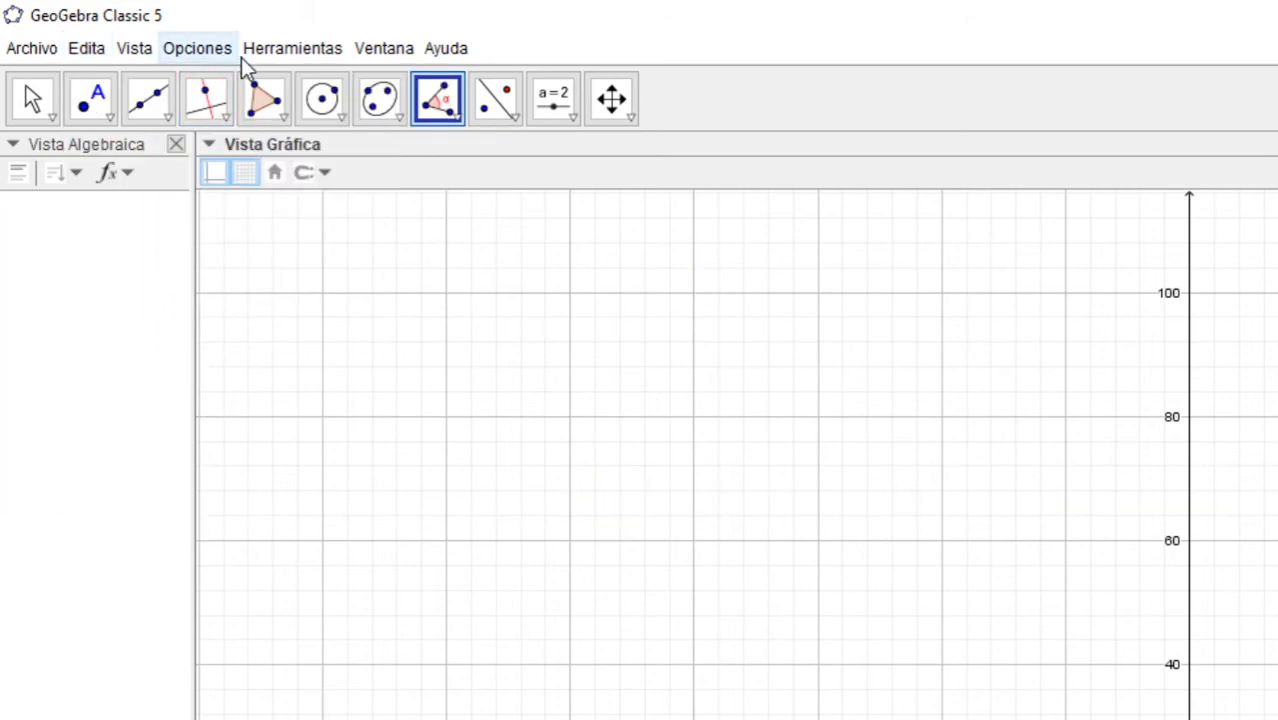
{"action": "left_click", "coordinate": [512, 122]}
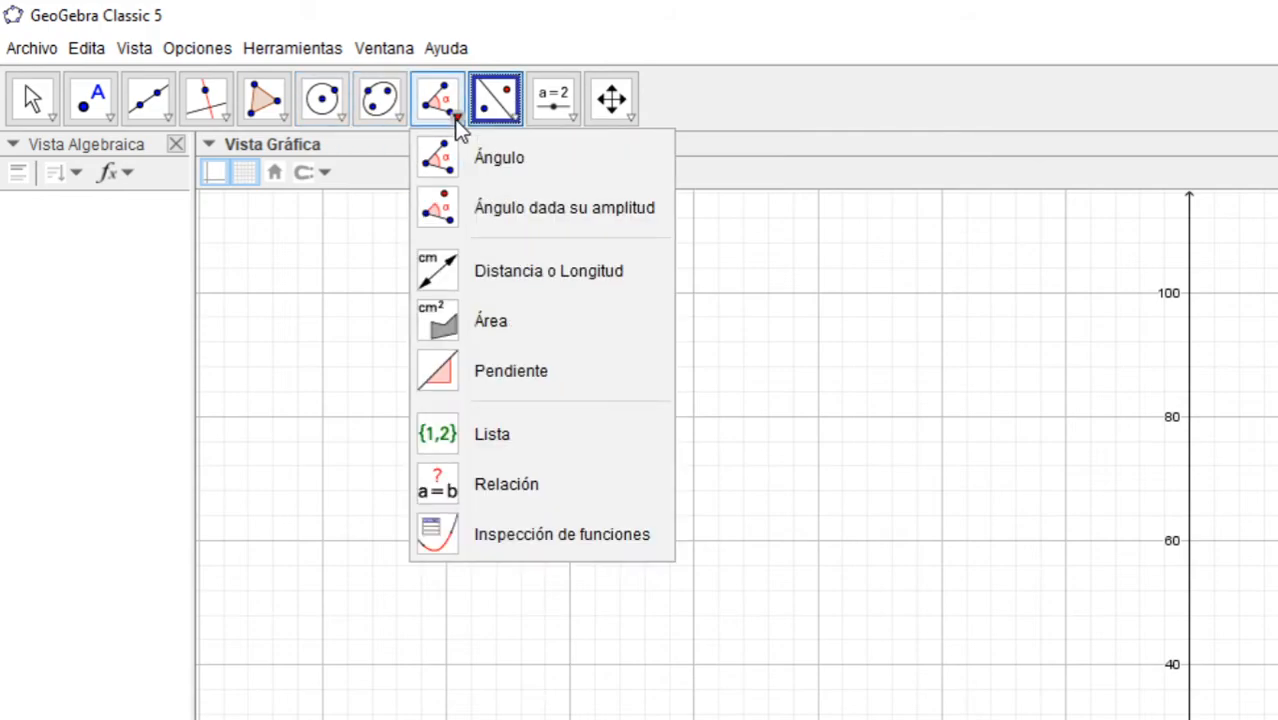
{"action": "mouse_move", "coordinate": [458, 122]}
{"action": "mouse_move", "coordinate": [495, 107]}
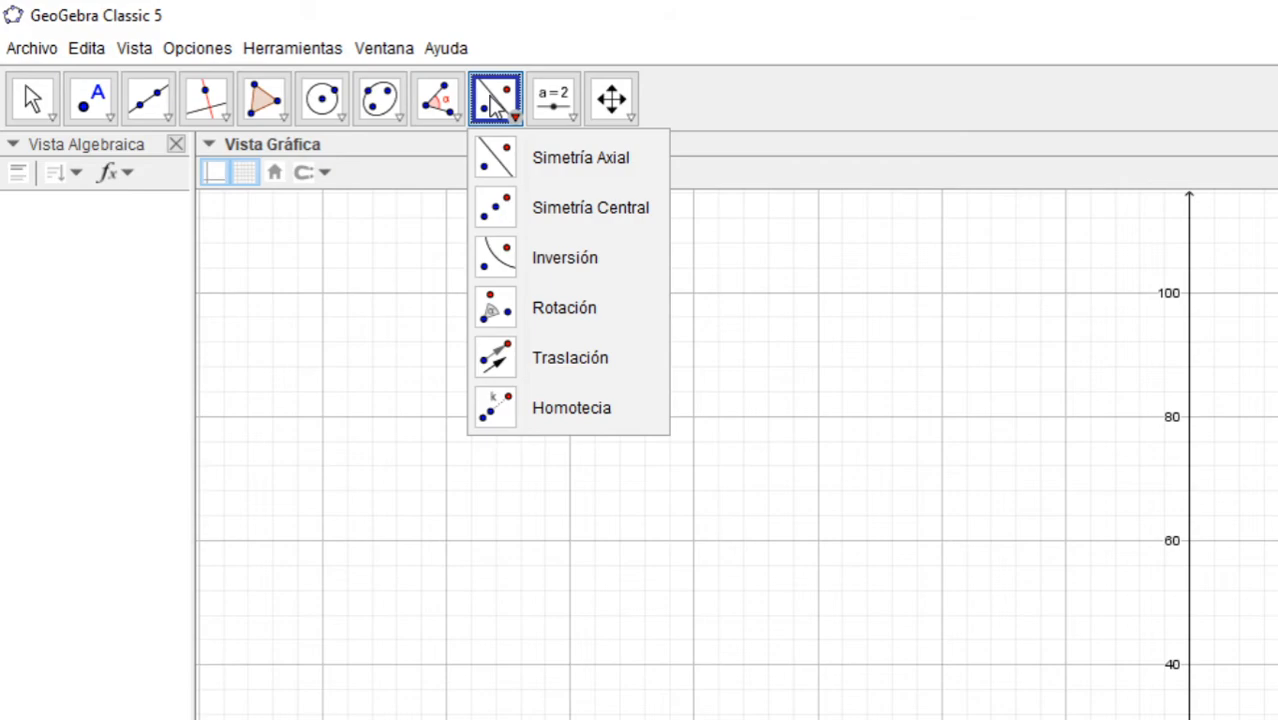
Draw a triangle with vertices at about (-134.13, 79.86), (-134.13, 67.54) and (-115.44, 73.49)
{"action": "left_click", "coordinate": [263, 100]}
{"action": "left_click", "coordinate": [315, 157]}
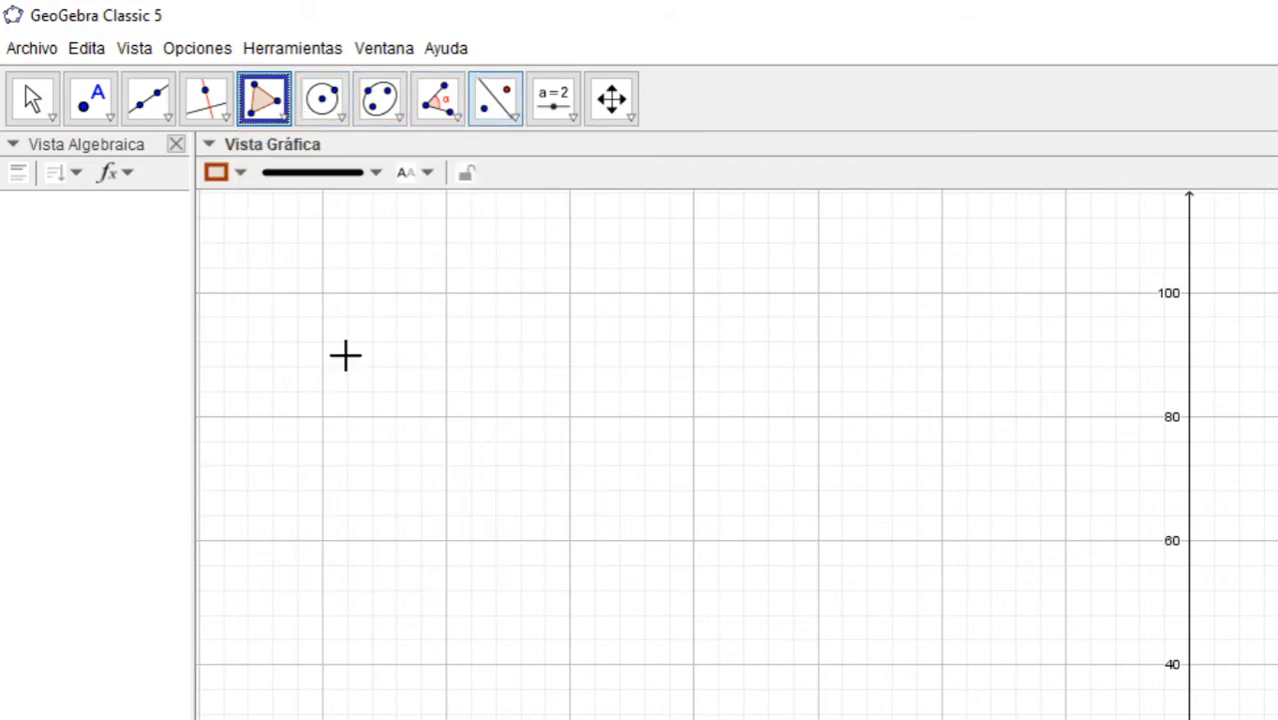
{"action": "left_click", "coordinate": [359, 417]}
{"action": "left_click", "coordinate": [359, 493]}
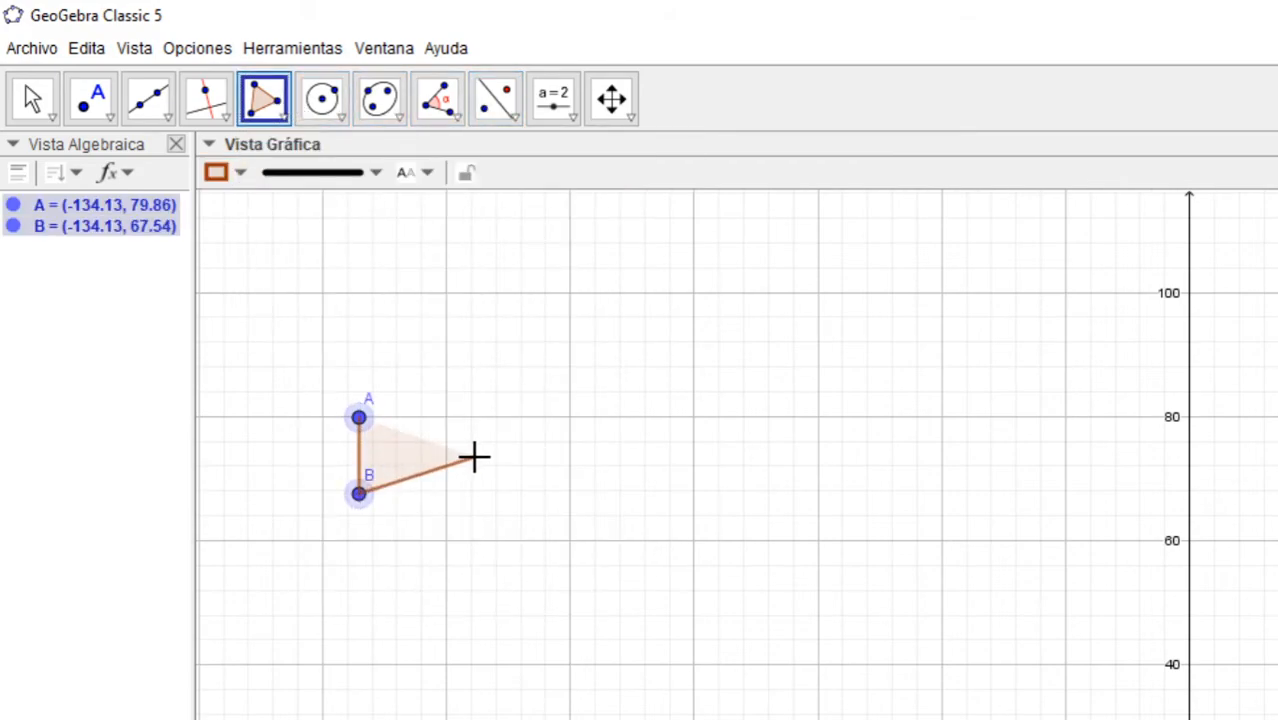
{"action": "left_click", "coordinate": [474, 457]}
{"action": "left_click", "coordinate": [359, 417]}
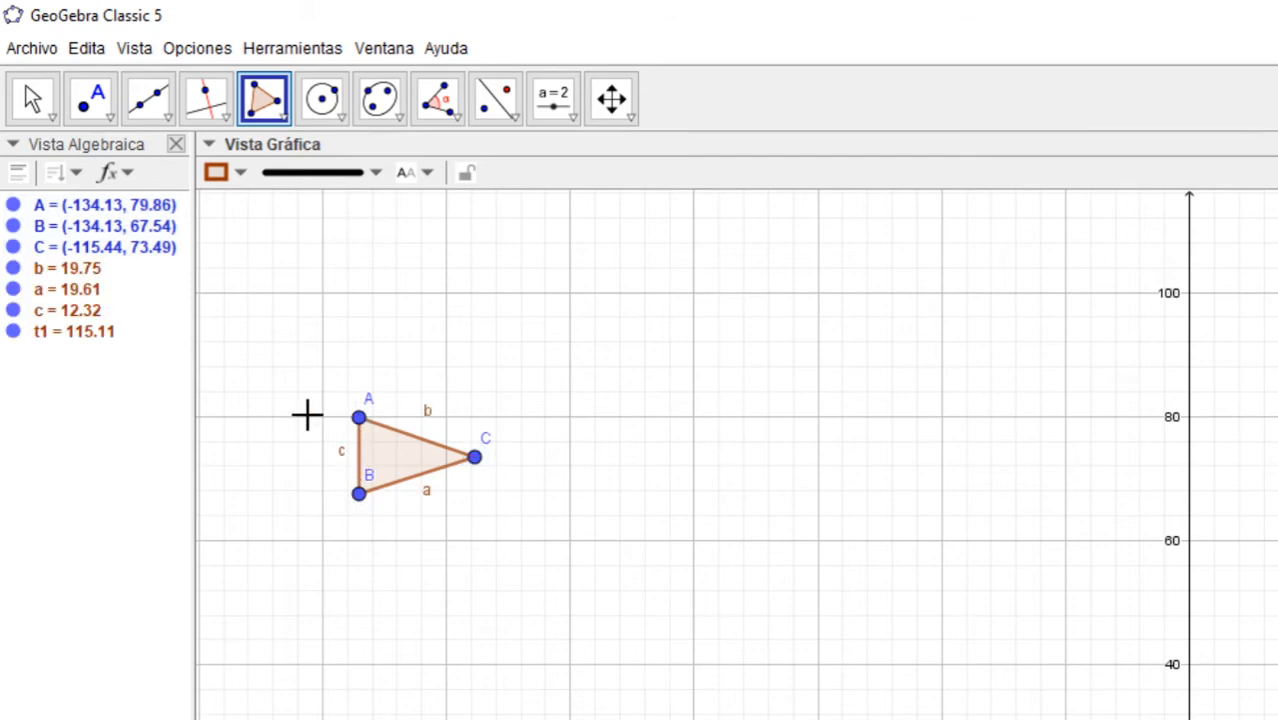
Draw a line through two new points at about (-120.75, 35.47) and (-68.29, 82.83)
{"action": "left_click", "coordinate": [145, 113]}
{"action": "left_click", "coordinate": [442, 692]}
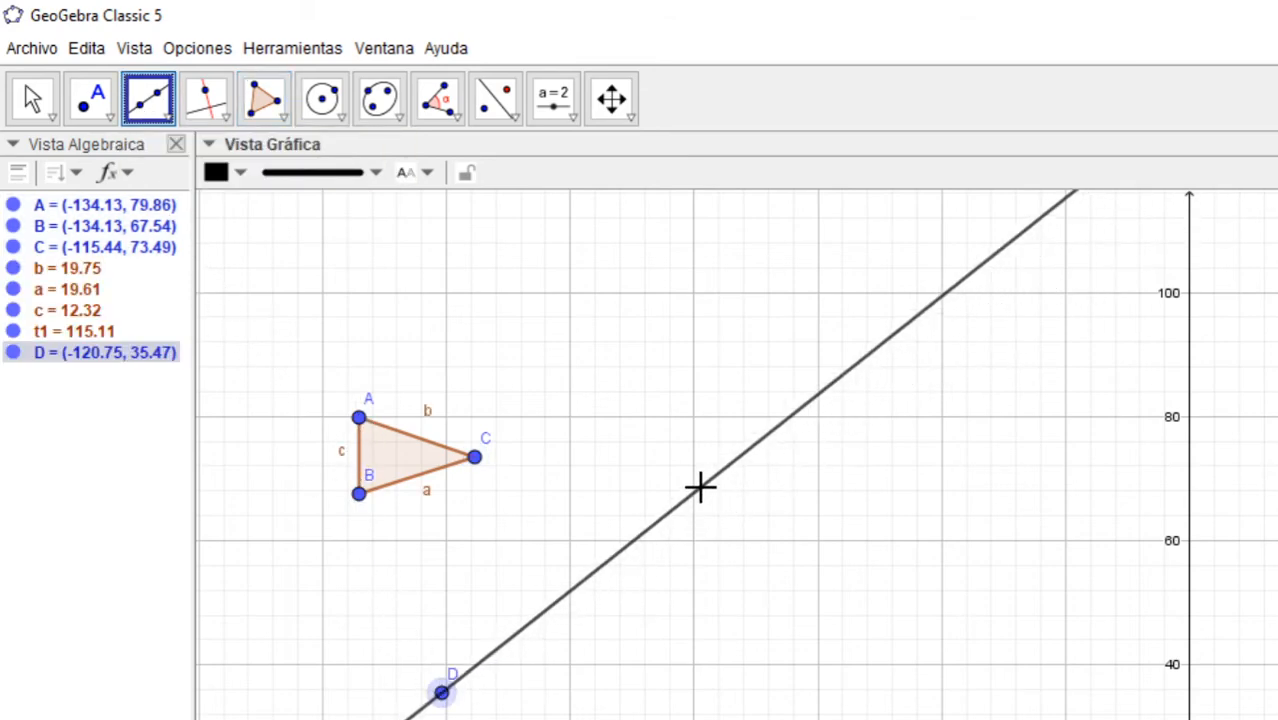
{"action": "left_click", "coordinate": [766, 399]}
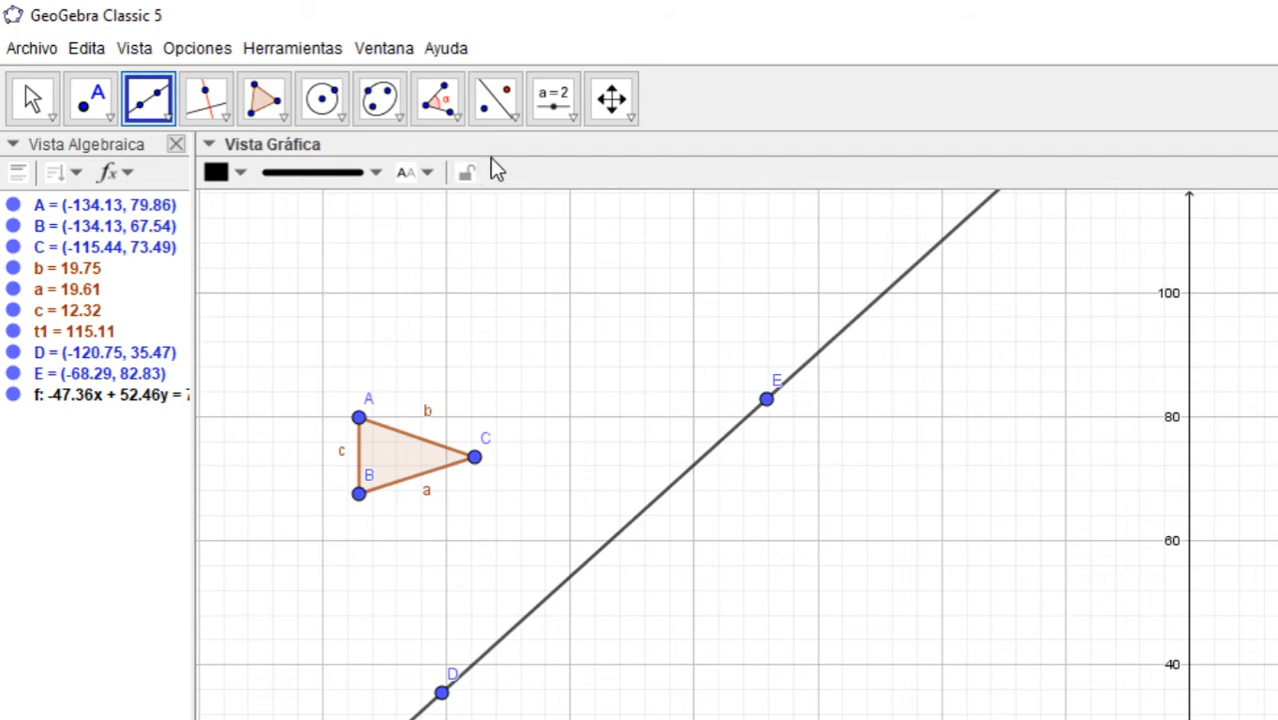
Reflect triangle ABC across the line through D and E with axial symmetry
{"action": "left_click", "coordinate": [511, 117]}
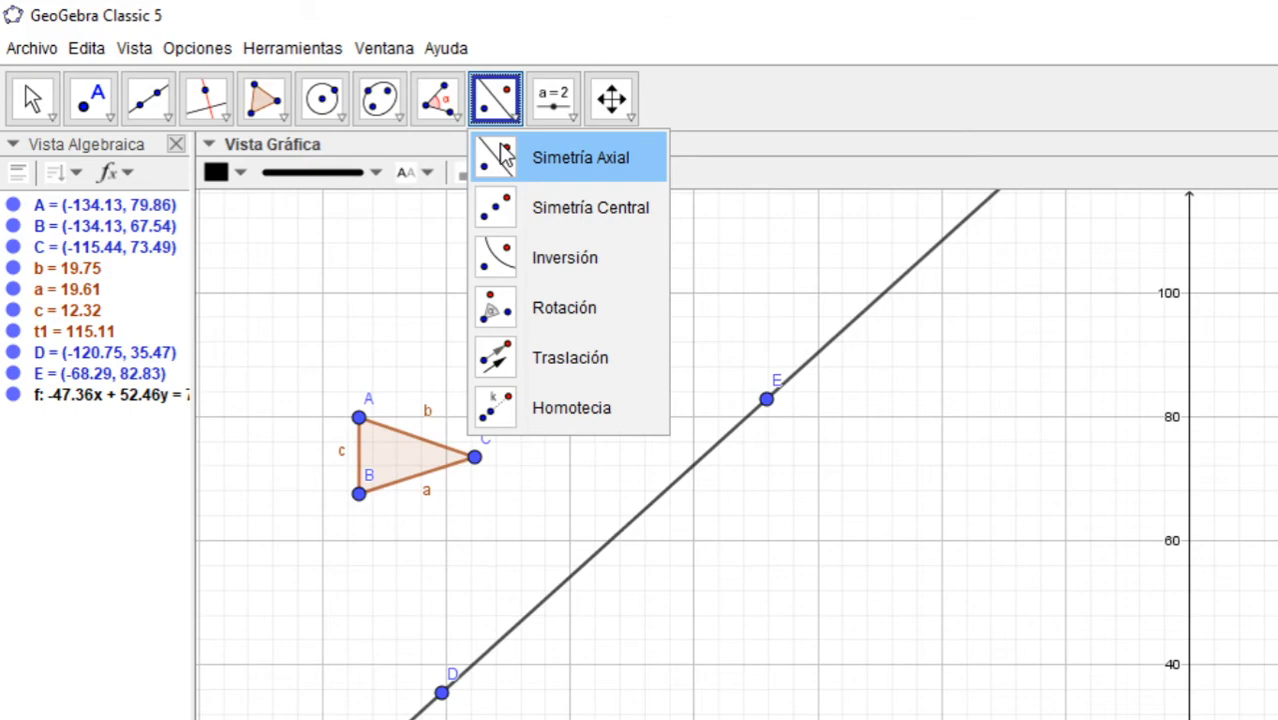
{"action": "left_click", "coordinate": [503, 157]}
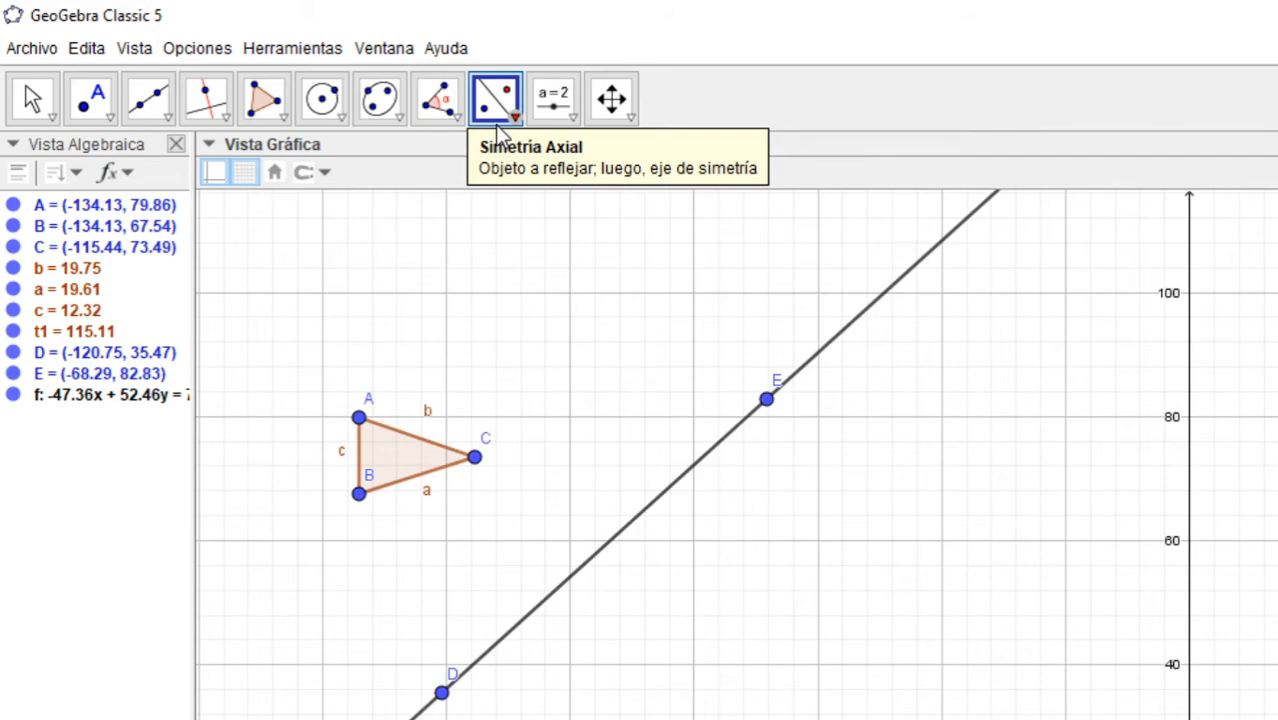
{"action": "left_click", "coordinate": [391, 465]}
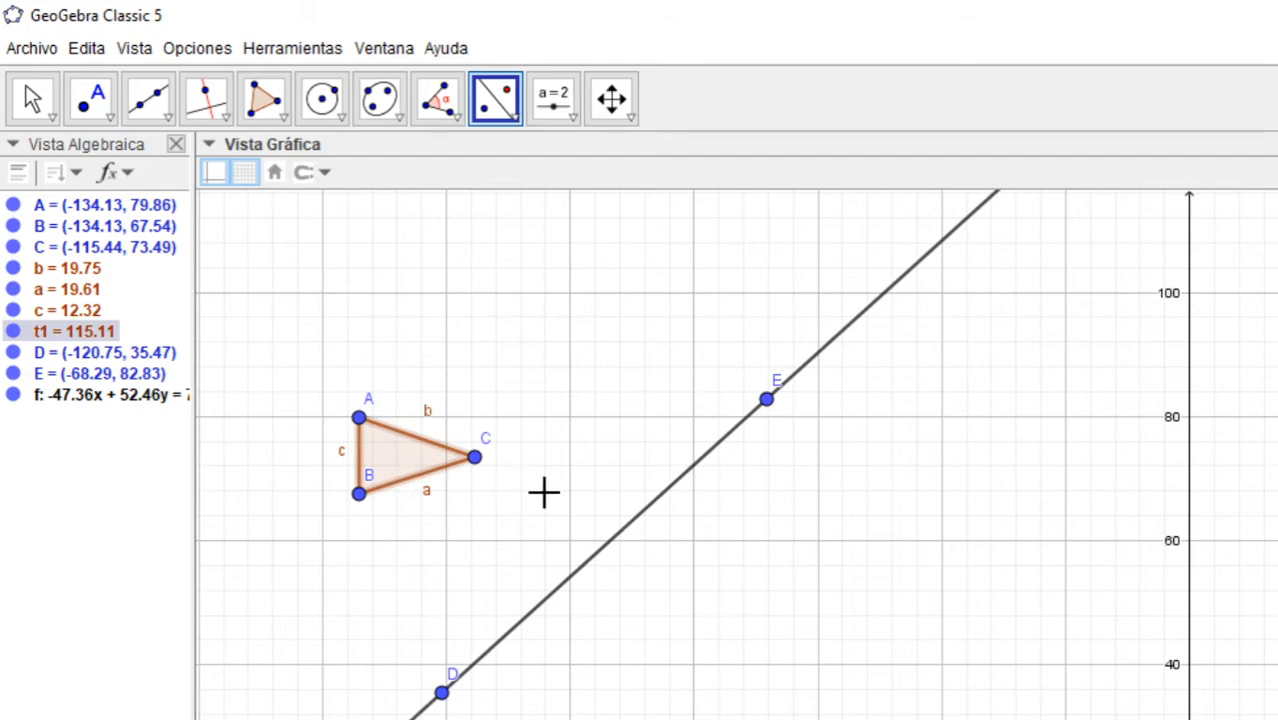
{"action": "left_click", "coordinate": [621, 538]}
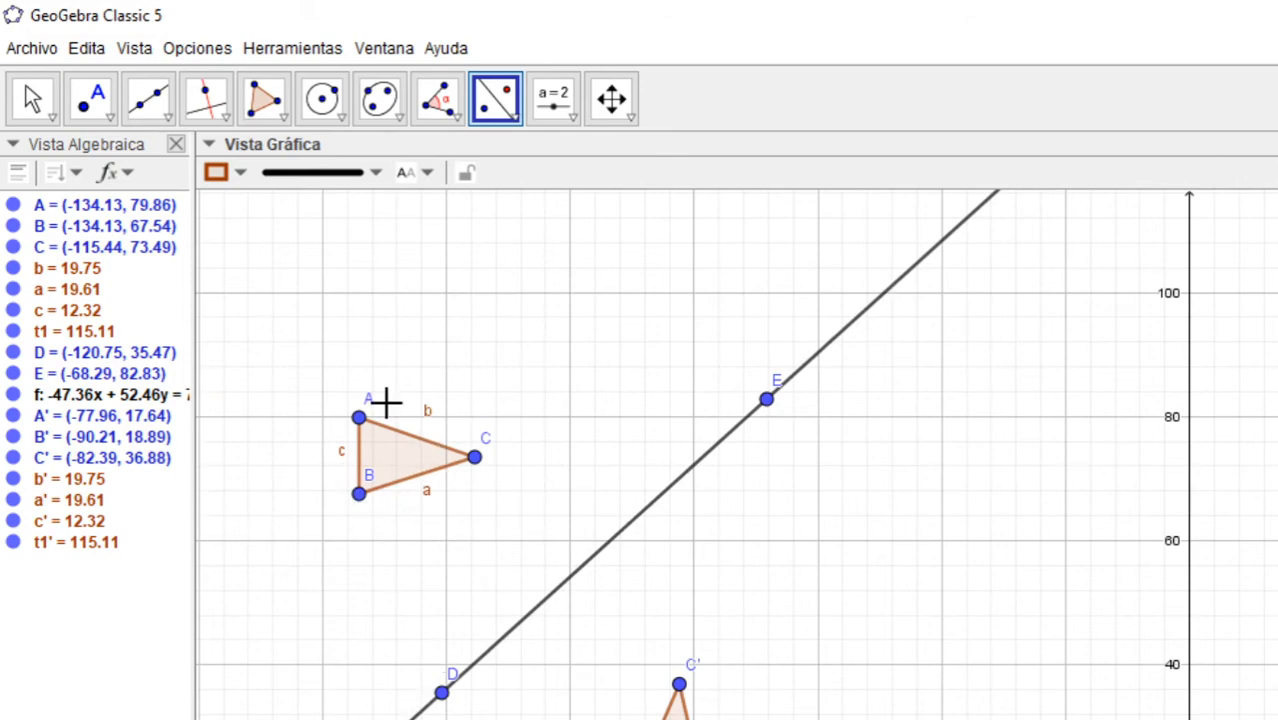
Select all objects and delete them to clear the axial symmetry example
{"action": "left_click", "coordinate": [92, 52]}
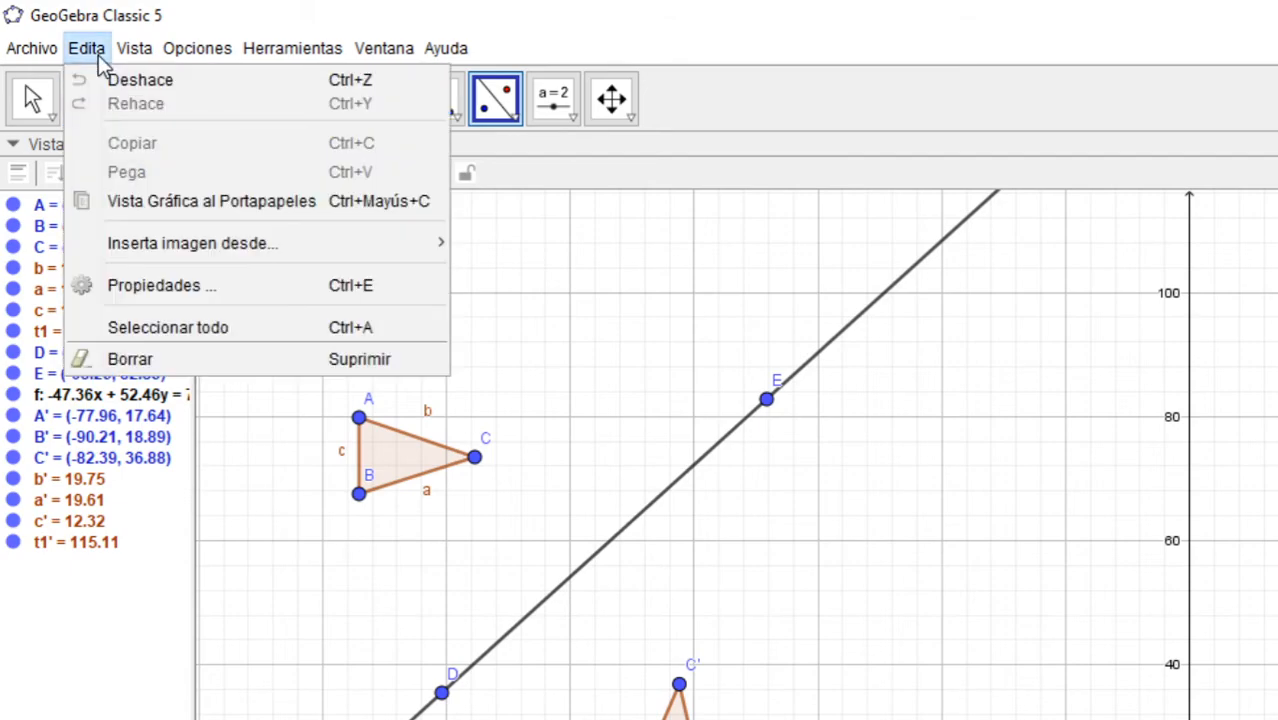
{"action": "left_click", "coordinate": [148, 325]}
{"action": "key", "text": "Delete"}
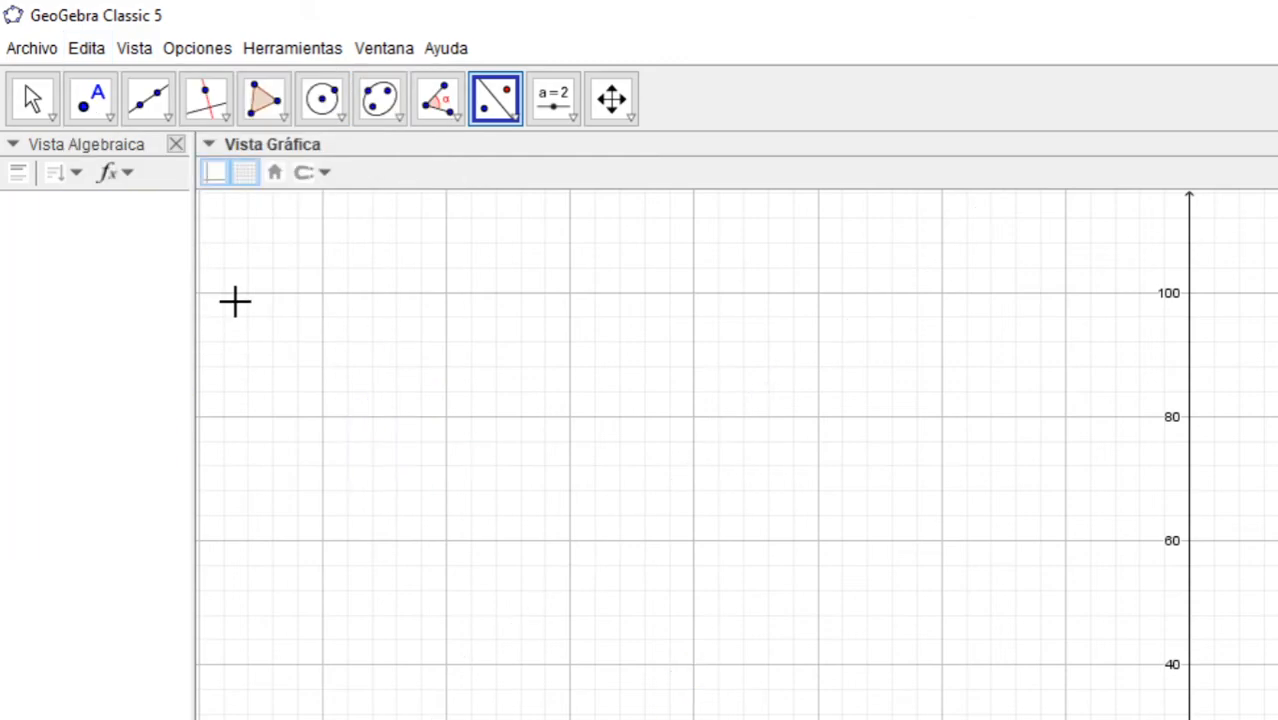
Draw a triangle with vertices at about (-124.36, 63.72), (-105.46, 76.04) and (-128.4, 75.82), and place a separate point at about (-75.51, 55.01)
{"action": "left_click", "coordinate": [508, 121]}
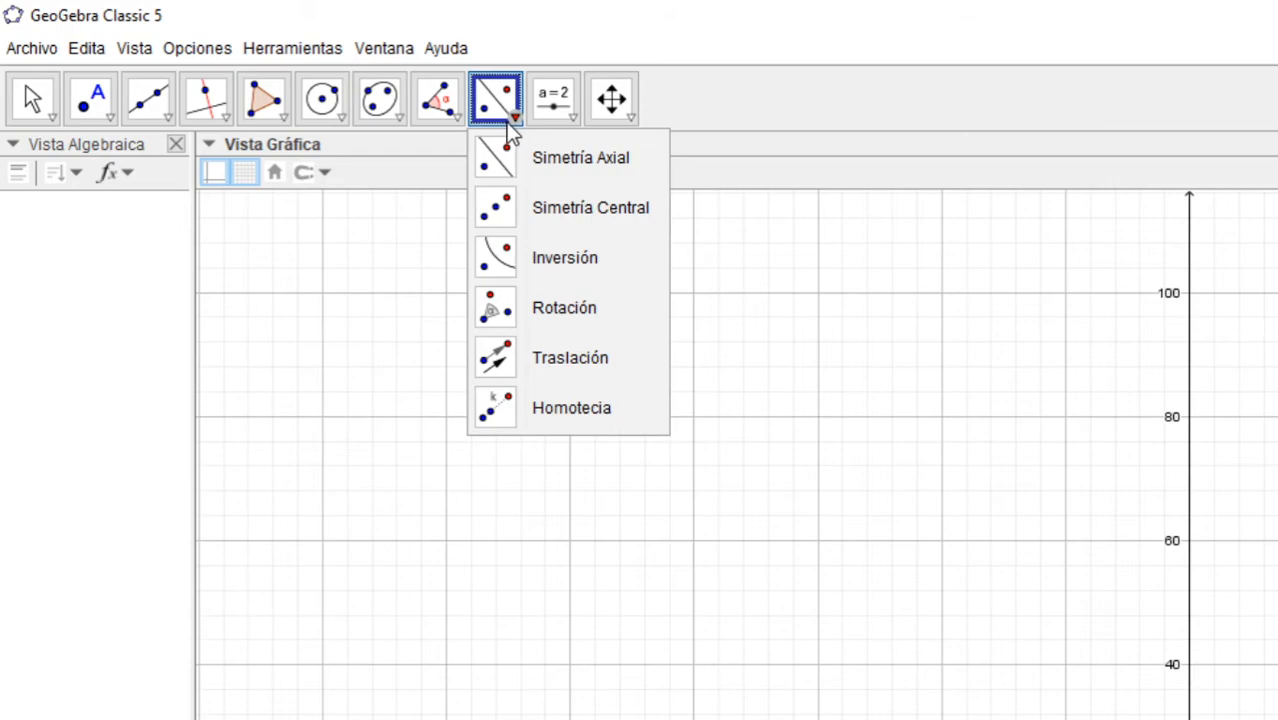
{"action": "left_click", "coordinate": [503, 212]}
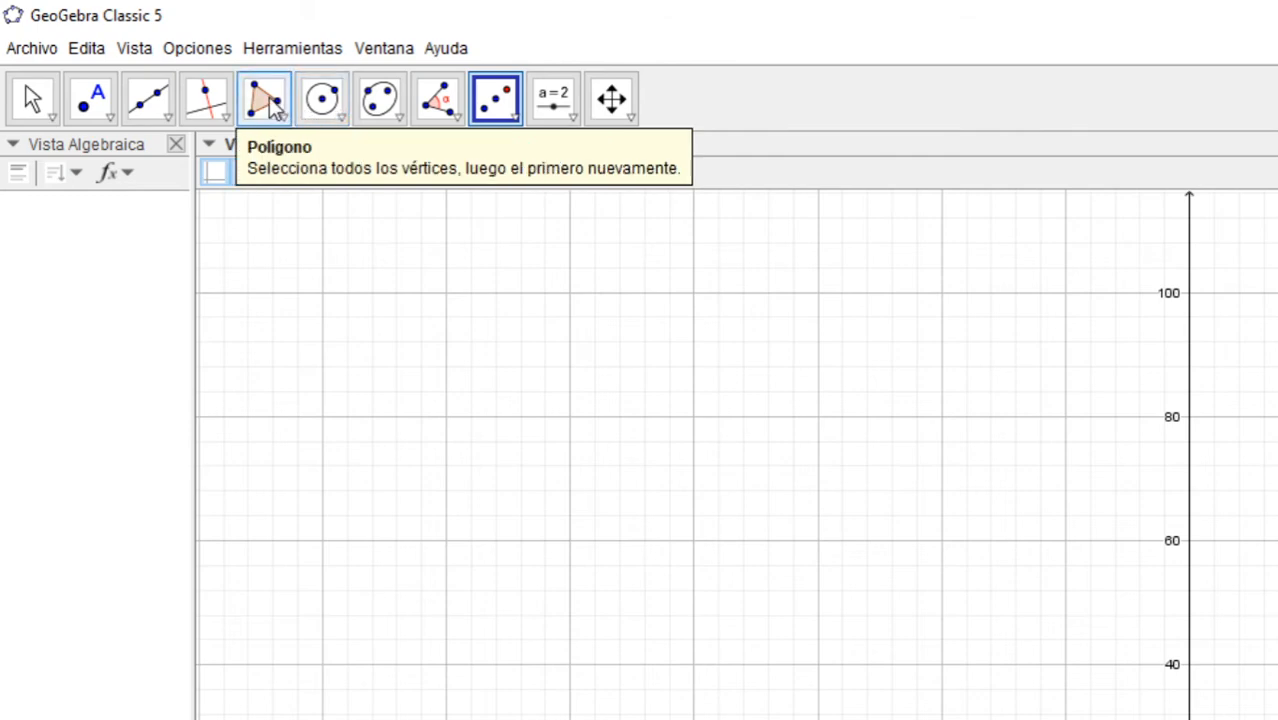
{"action": "left_click", "coordinate": [265, 100]}
{"action": "left_click", "coordinate": [419, 517]}
{"action": "left_click", "coordinate": [536, 441]}
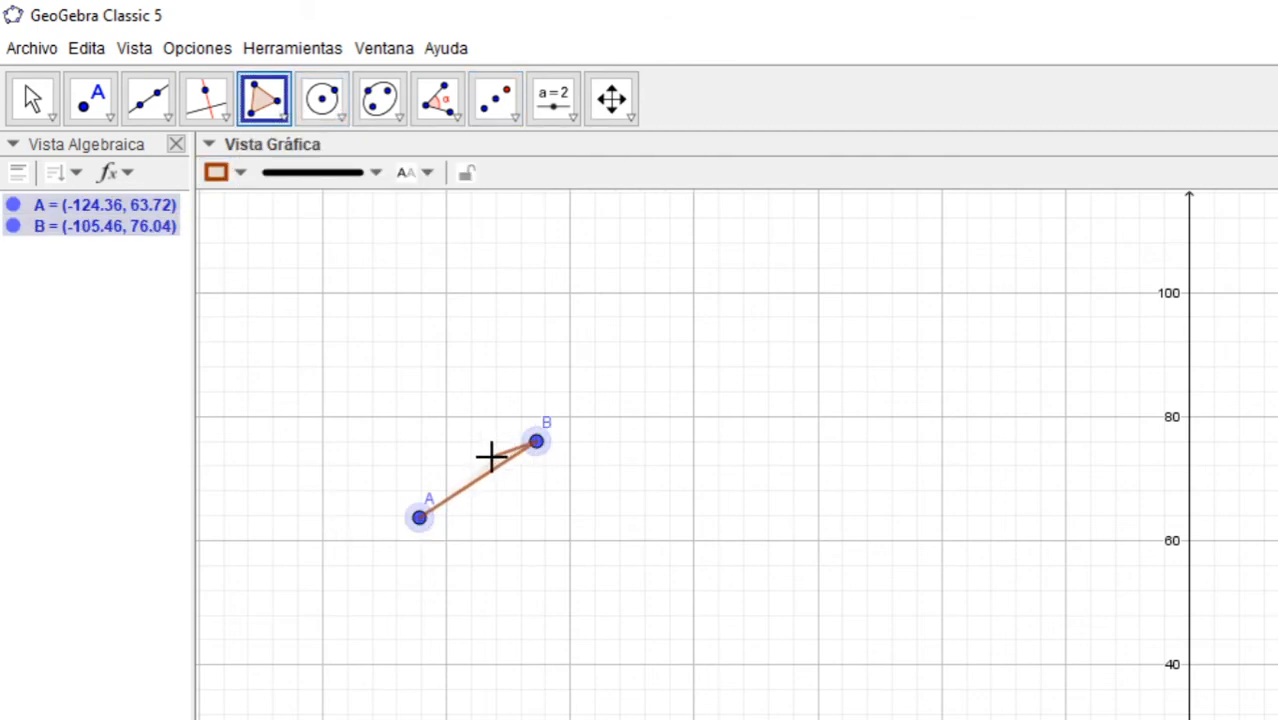
{"action": "left_click", "coordinate": [394, 441]}
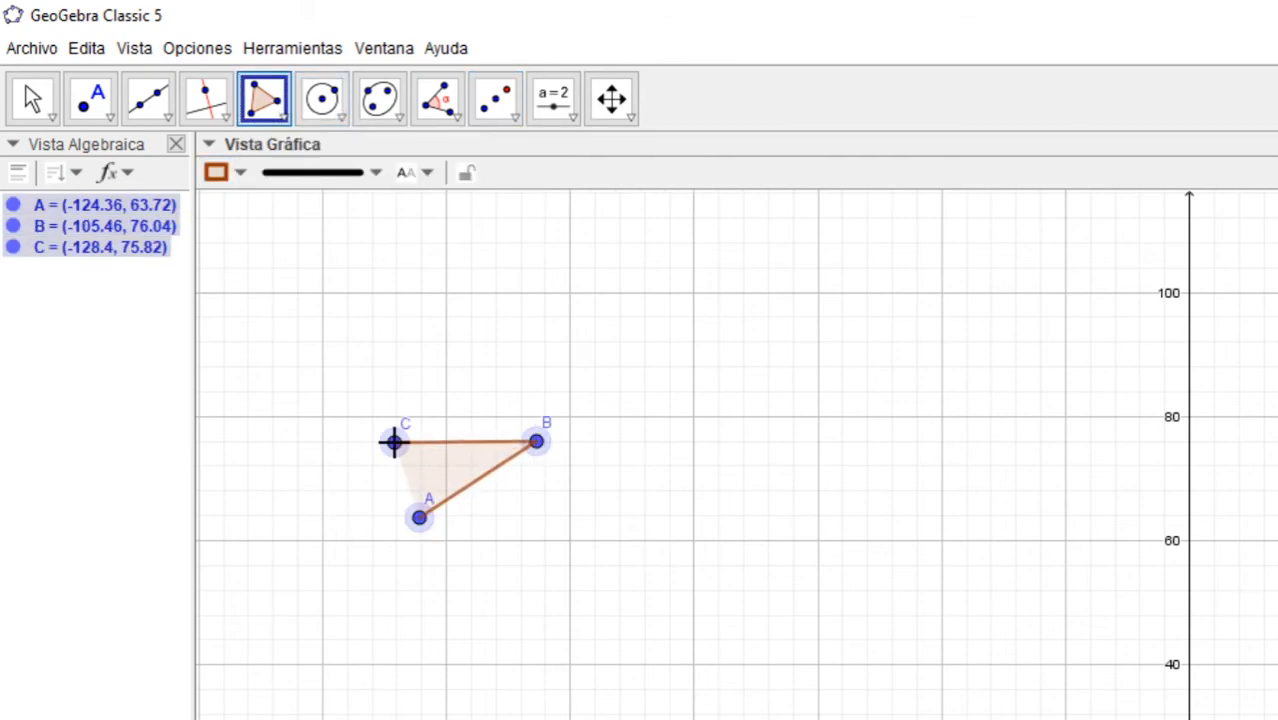
{"action": "left_click", "coordinate": [419, 517]}
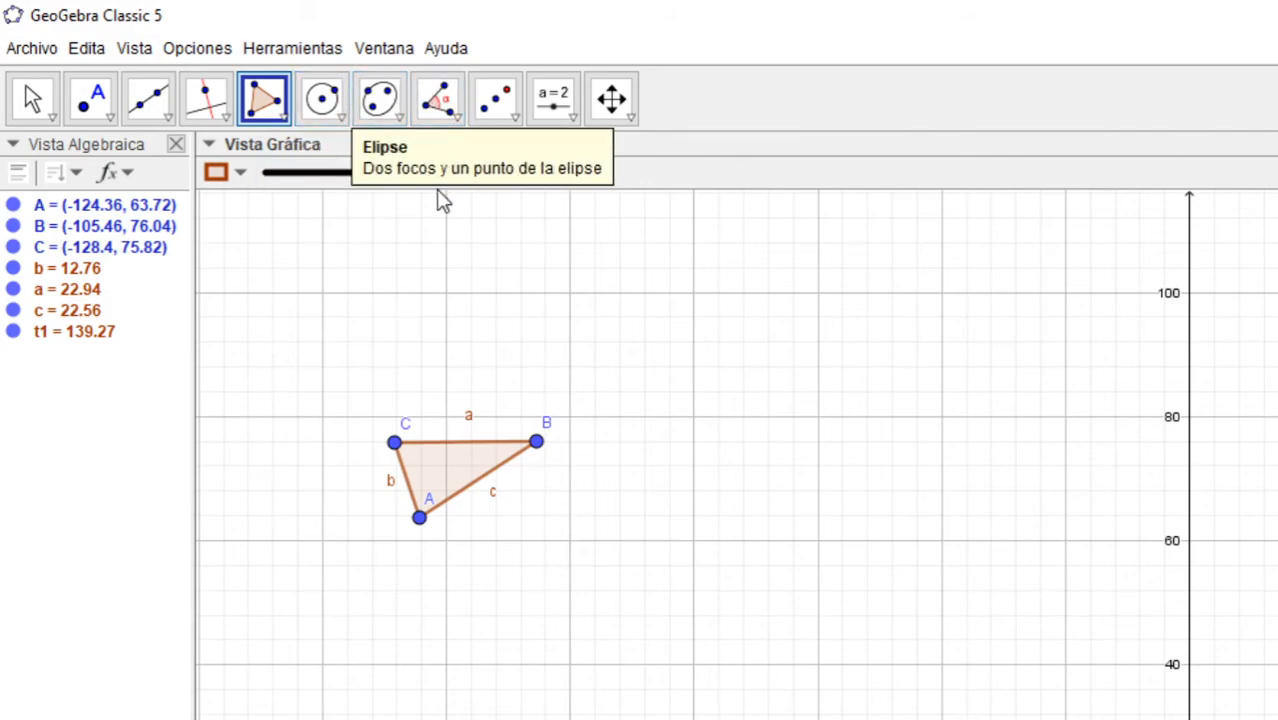
{"action": "left_click", "coordinate": [80, 106]}
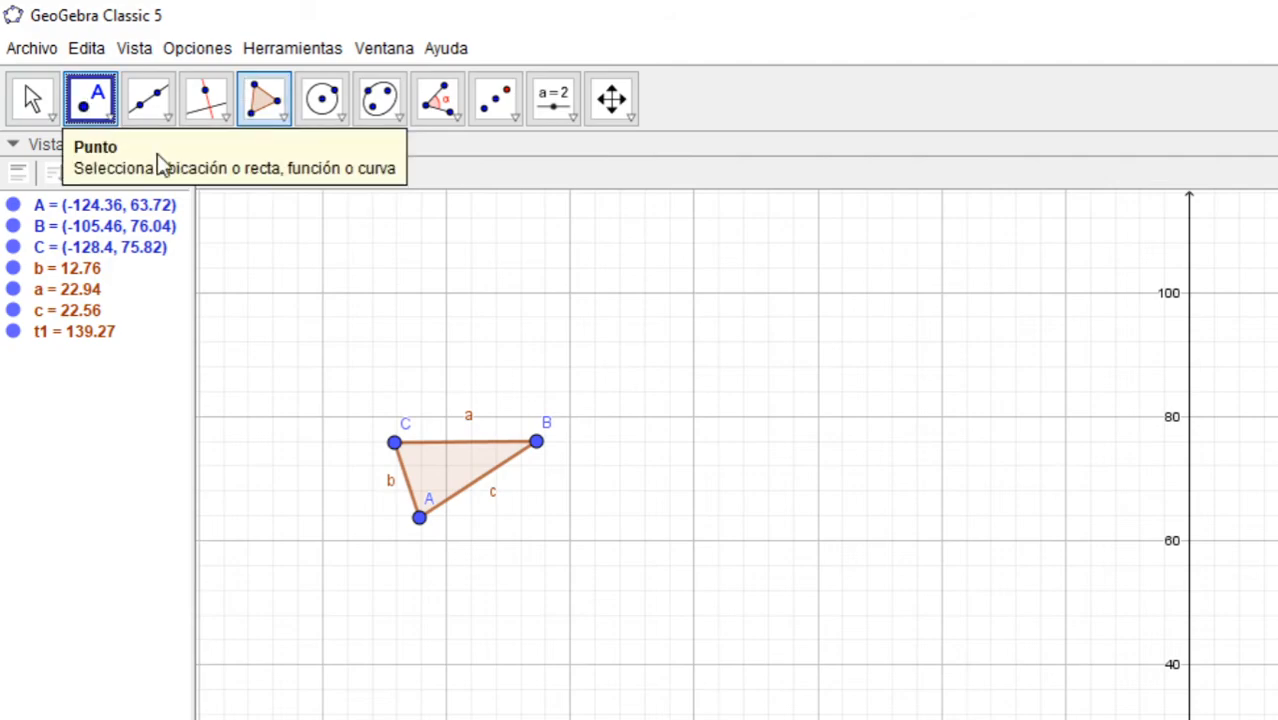
{"action": "left_click", "coordinate": [722, 571]}
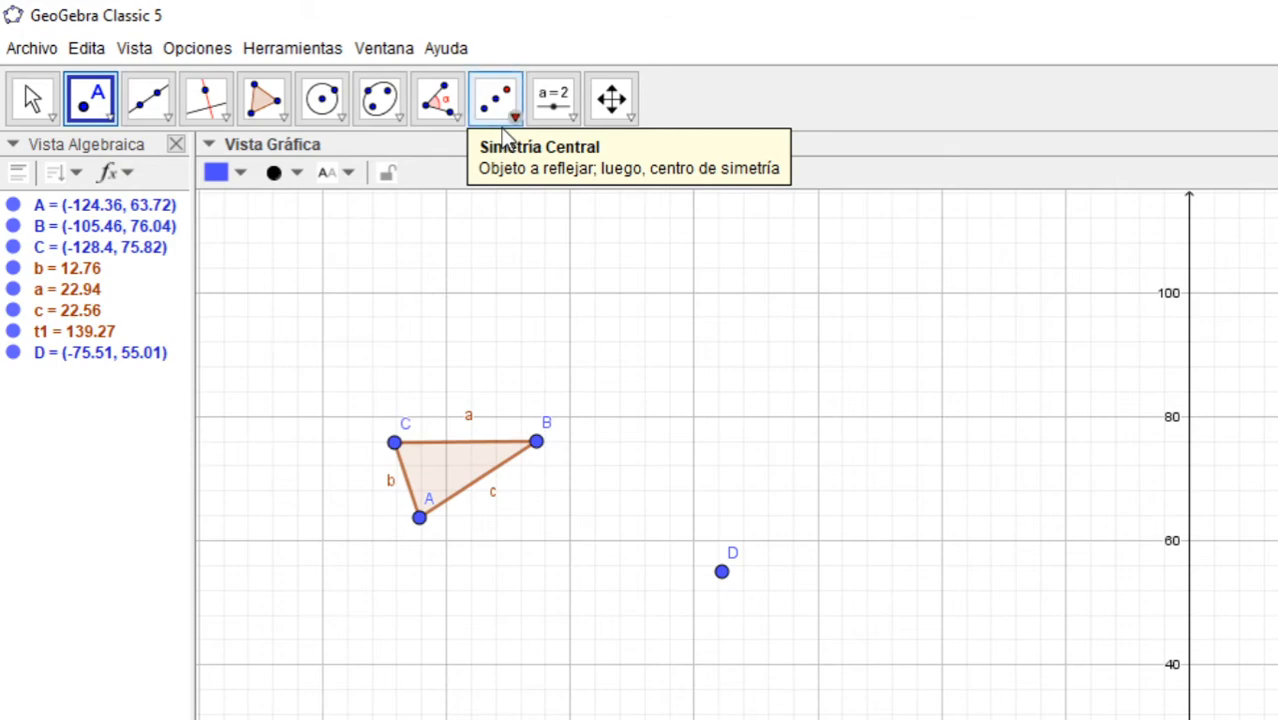
{"action": "left_click", "coordinate": [452, 458]}
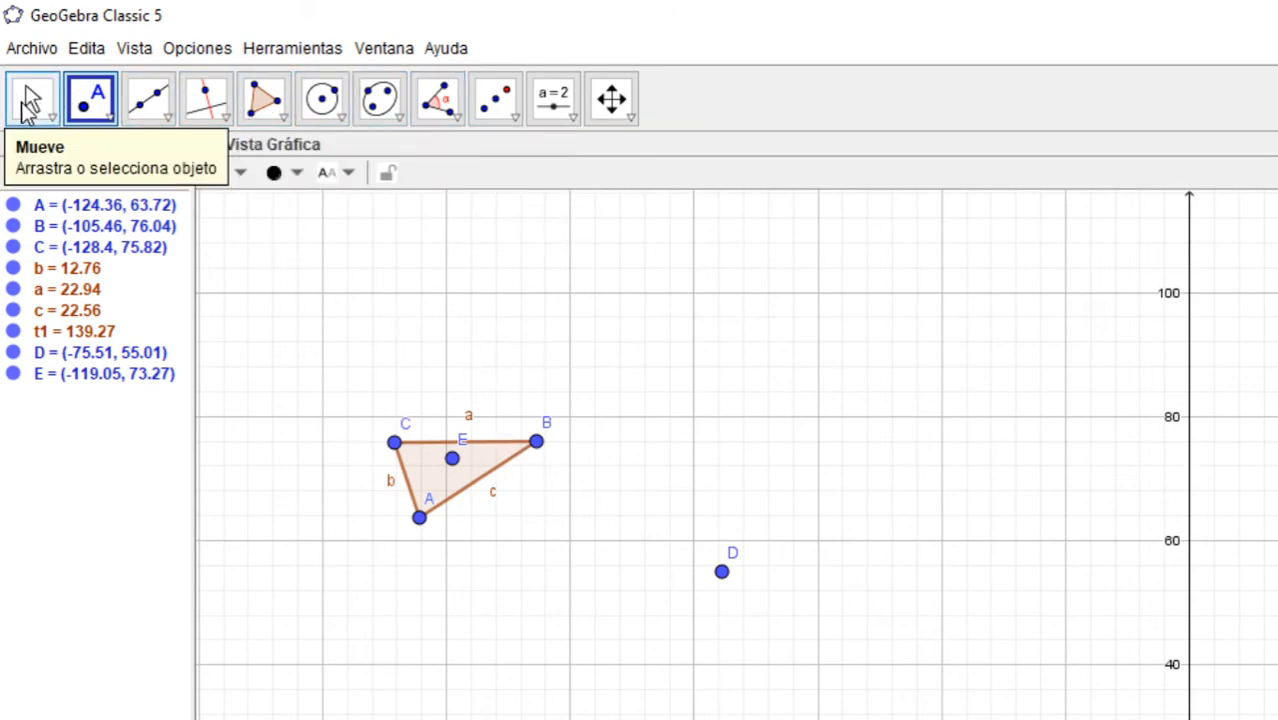
{"action": "left_click", "coordinate": [28, 104]}
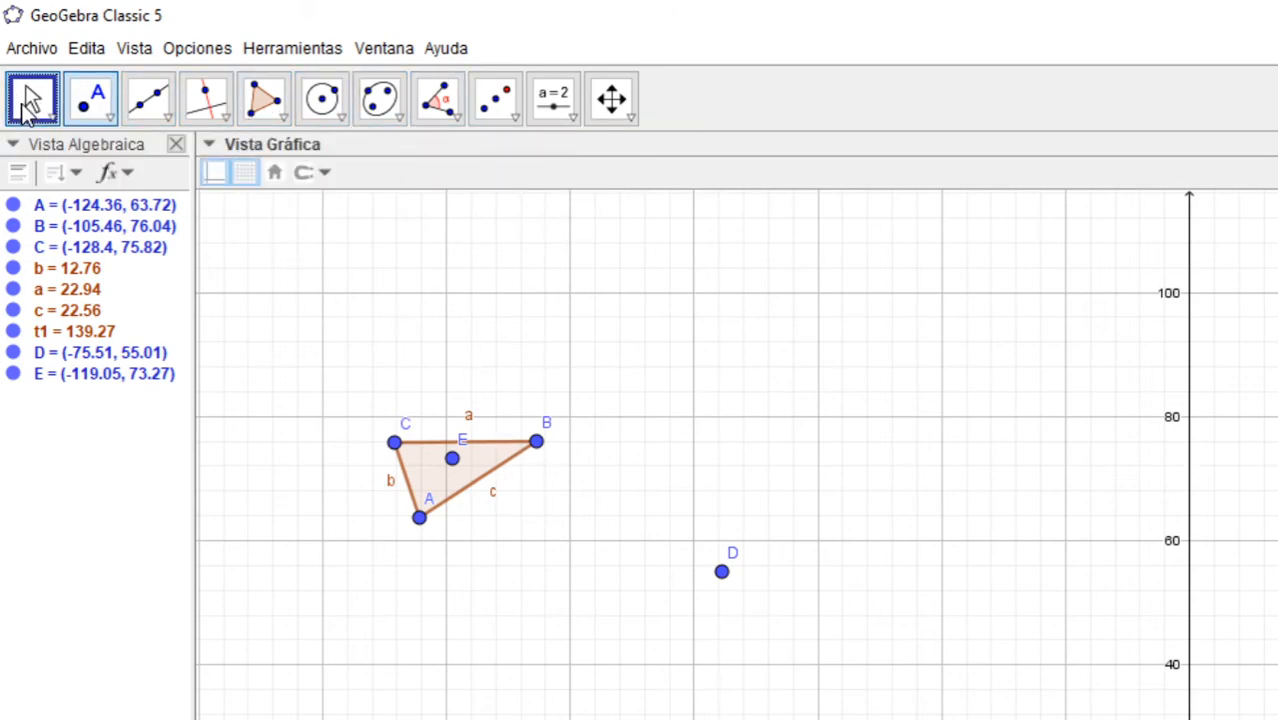
{"action": "left_click", "coordinate": [90, 50]}
{"action": "left_click", "coordinate": [90, 80]}
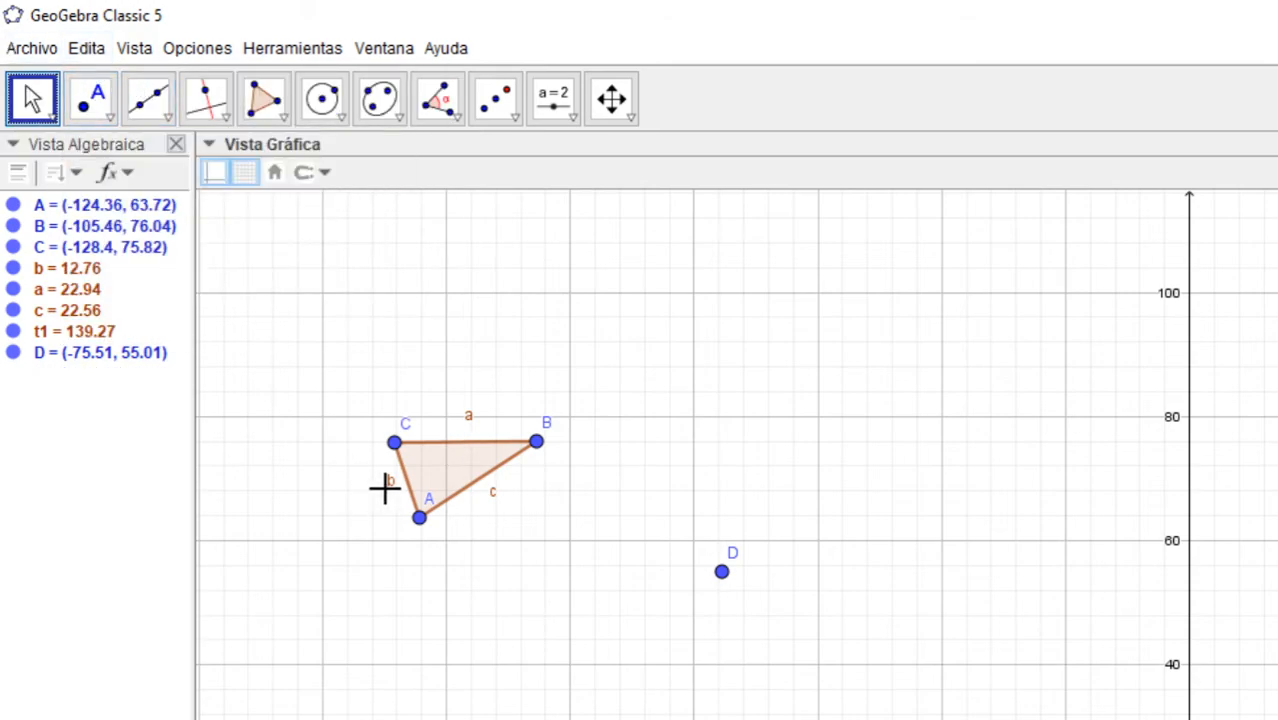
{"action": "left_click", "coordinate": [445, 459]}
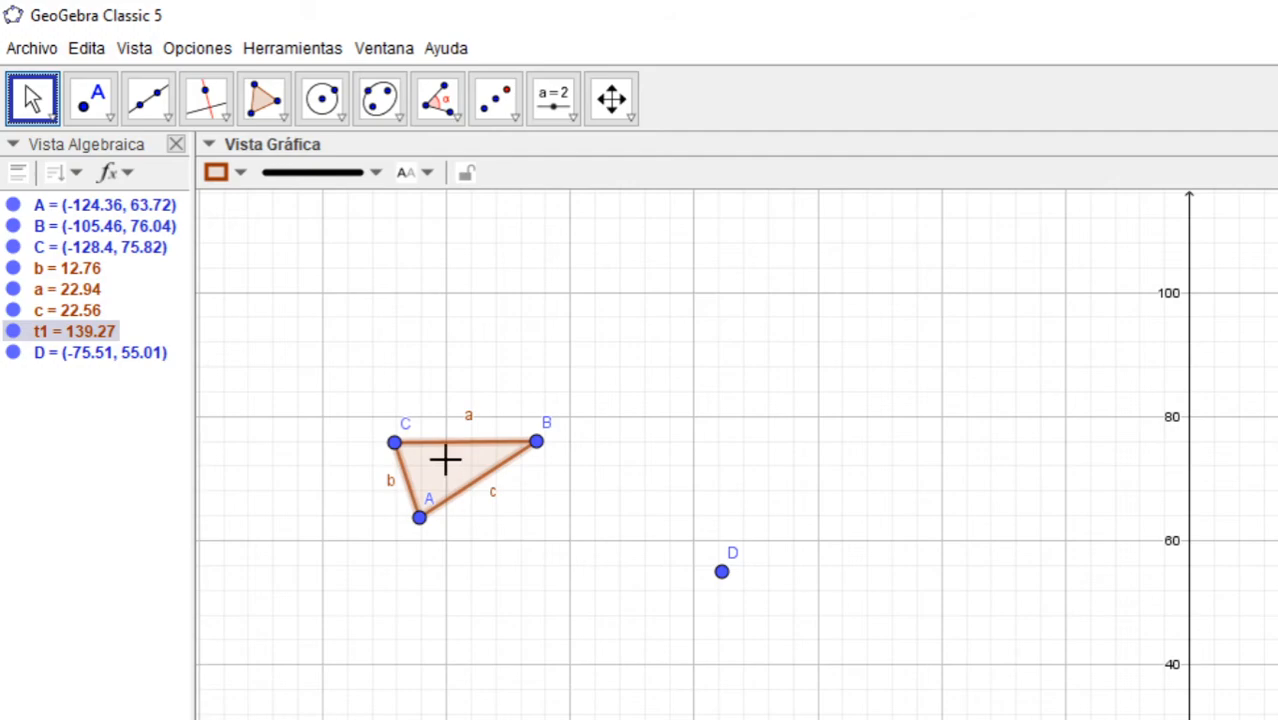
{"action": "left_click", "coordinate": [722, 573]}
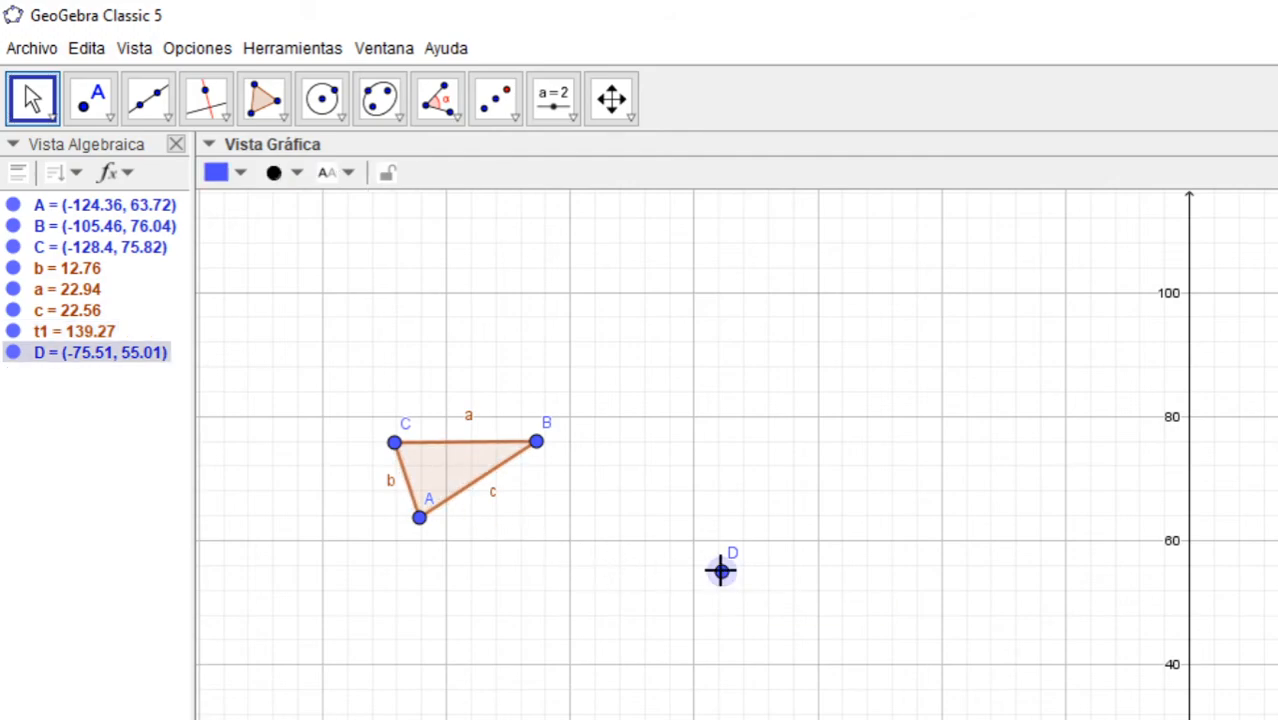
Reflect triangle ABC through point D with central symmetry
{"action": "left_click", "coordinate": [497, 108]}
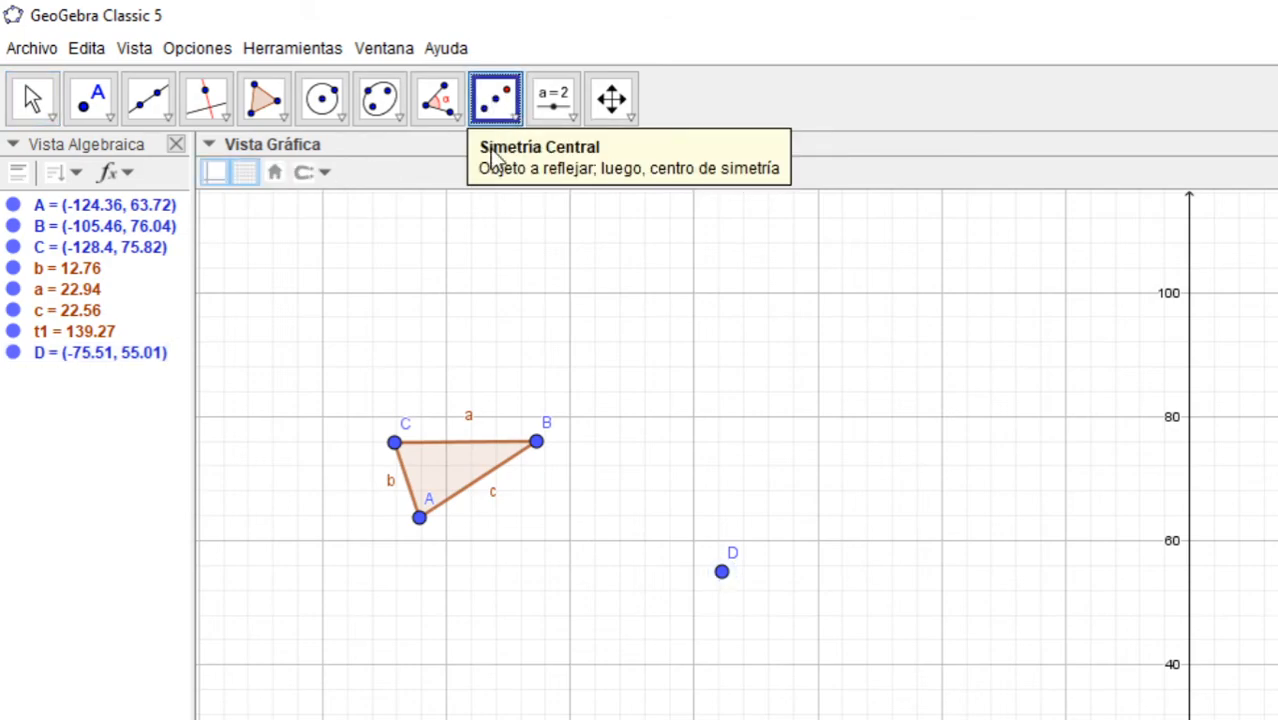
{"action": "left_click", "coordinate": [458, 455]}
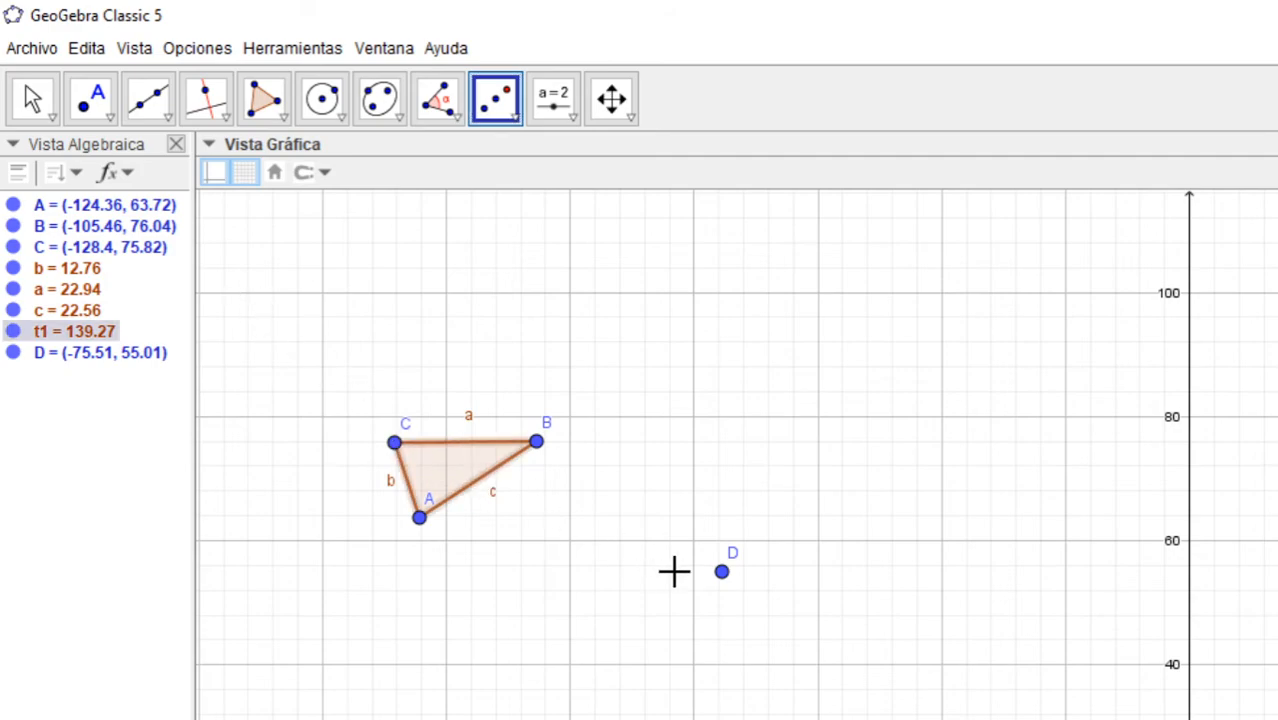
{"action": "left_click", "coordinate": [722, 572]}
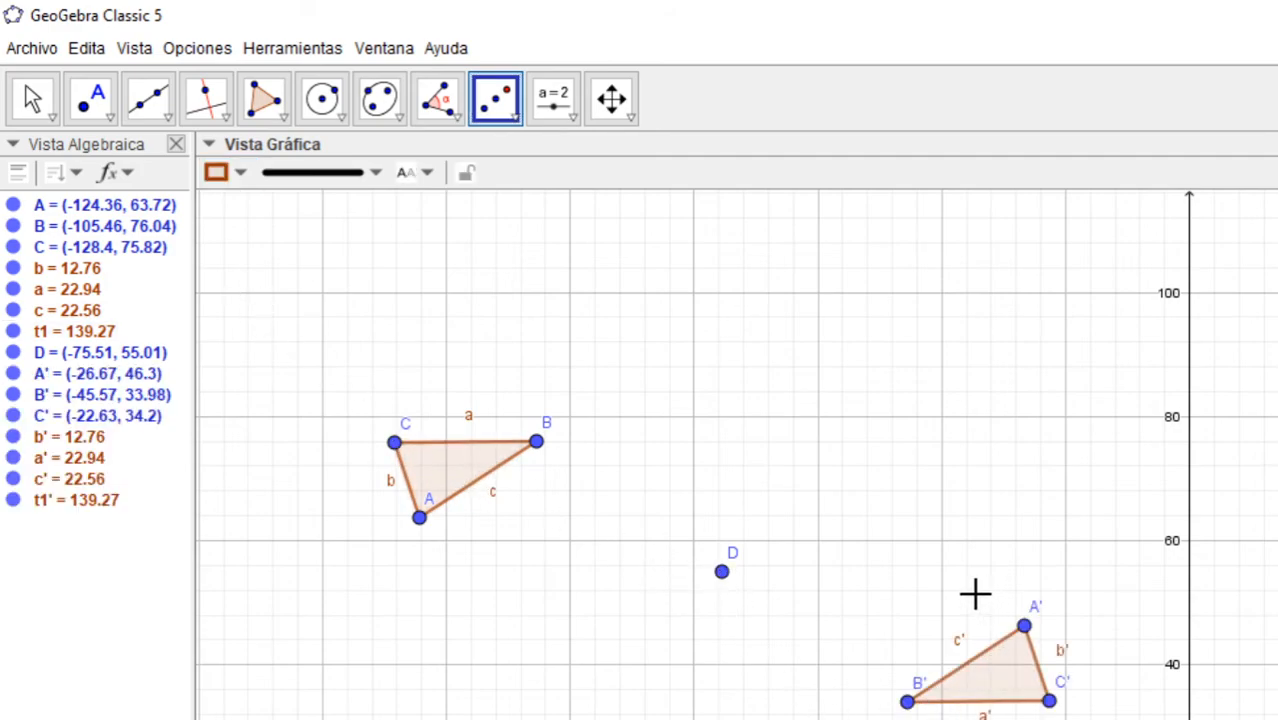
Select all objects and delete them to clear the central symmetry example
{"action": "left_click", "coordinate": [92, 52]}
{"action": "left_click", "coordinate": [205, 338]}
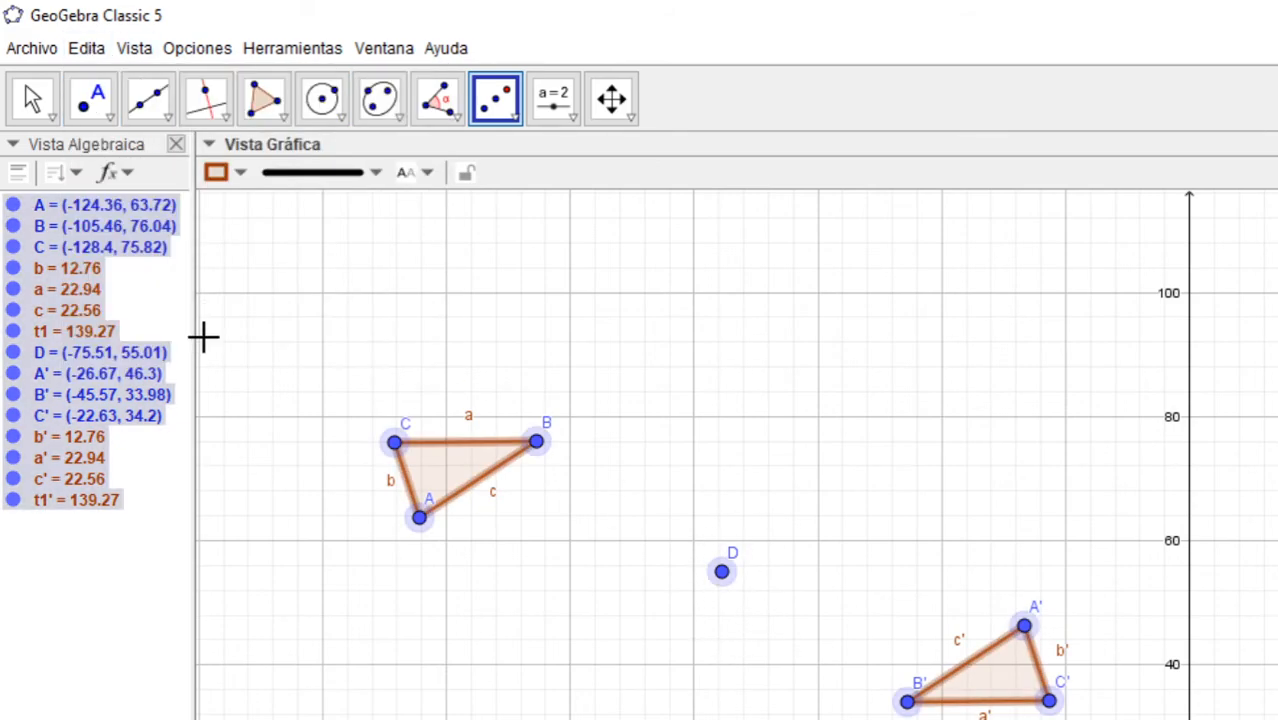
{"action": "key", "text": "Delete"}
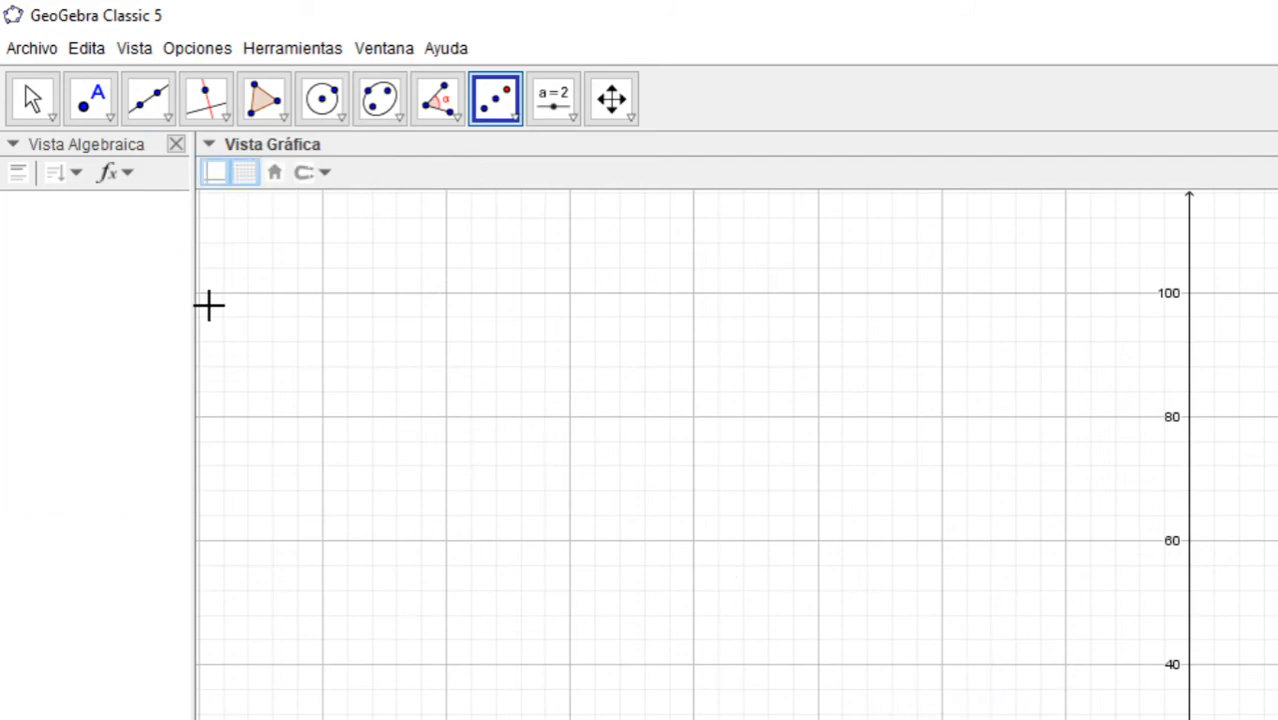
{"action": "left_click", "coordinate": [512, 117]}
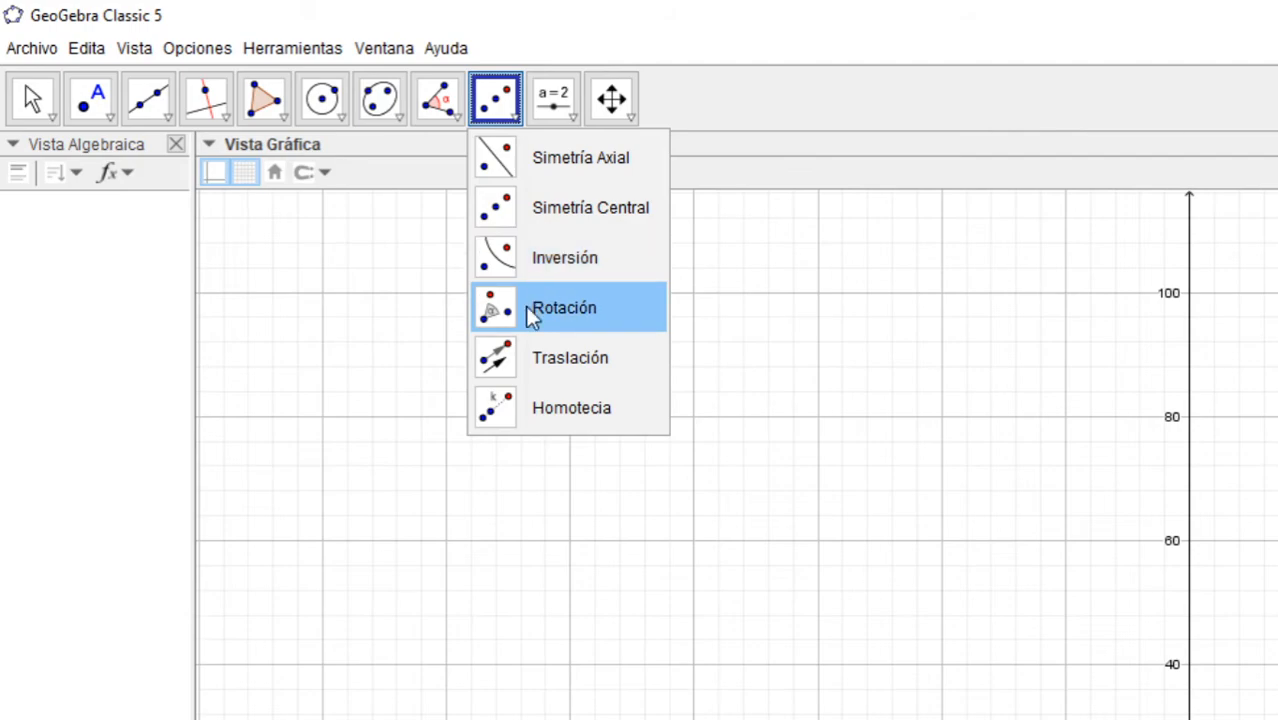
{"action": "left_click", "coordinate": [284, 116]}
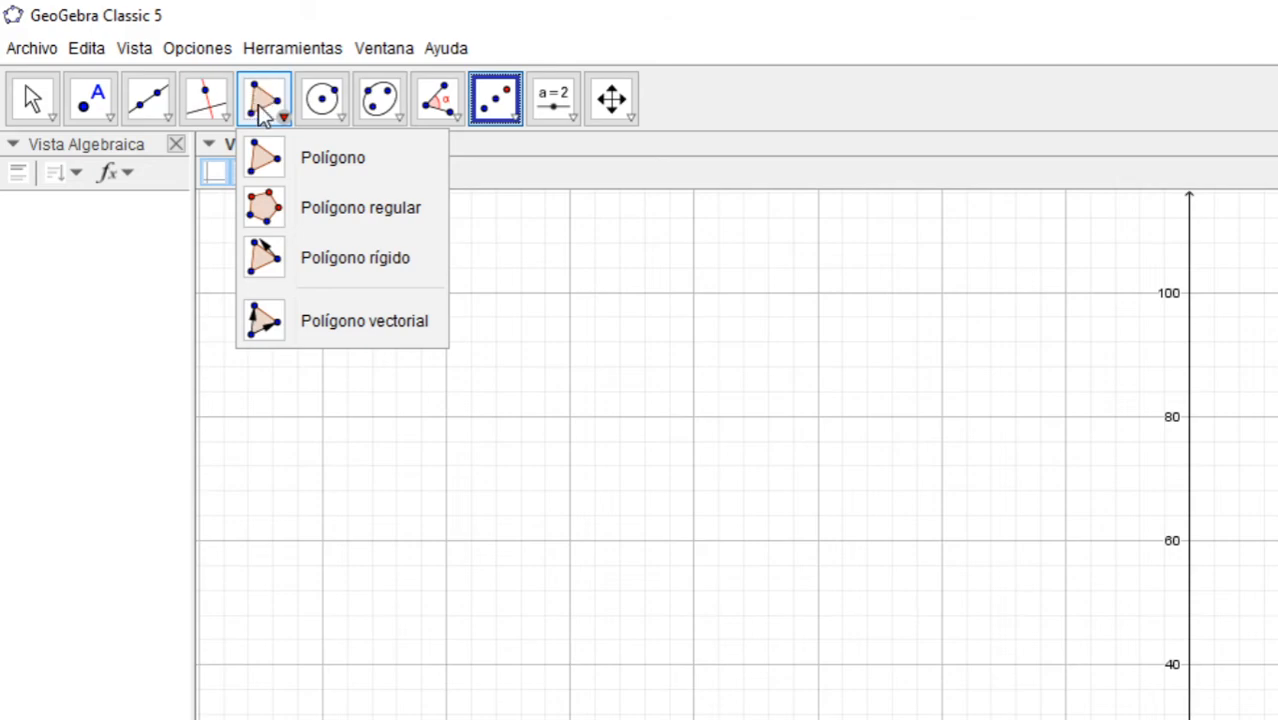
{"action": "left_click", "coordinate": [263, 97]}
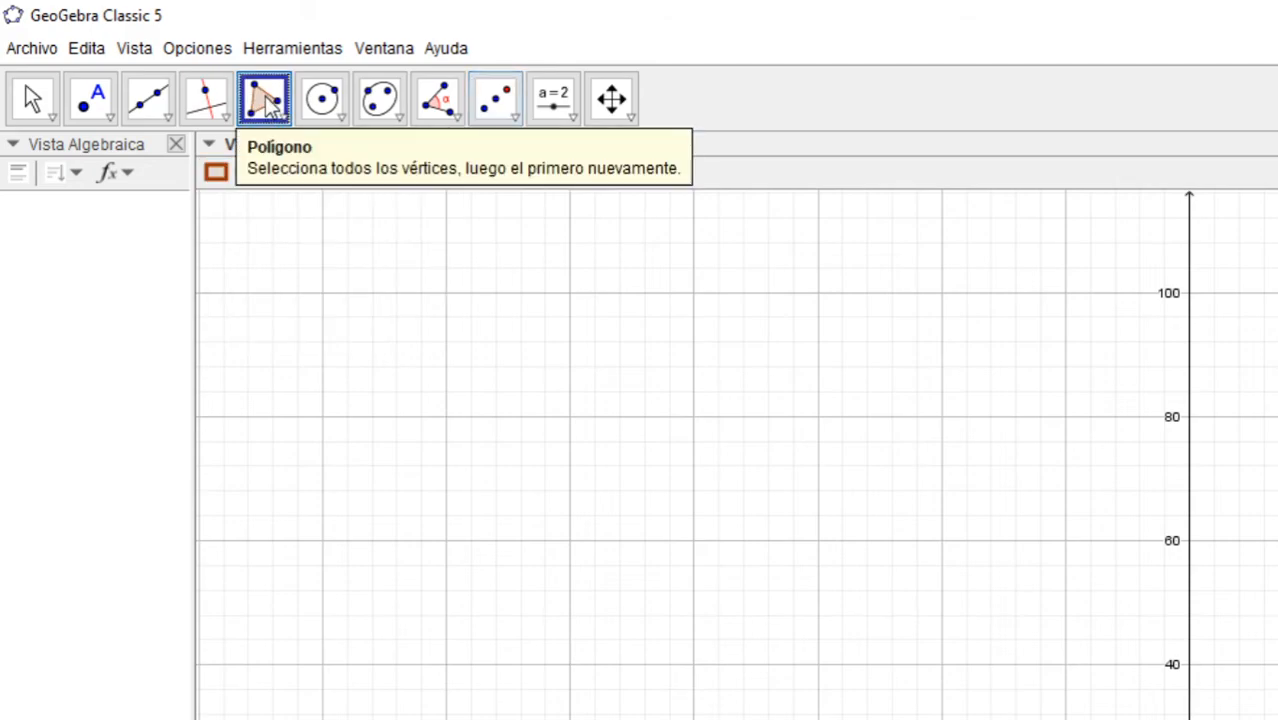
Draw a segment from about (-53.21, 51.19) to (-34.1, 74.12), and place a separate point at about (-82.74, 67.33)
{"action": "left_click", "coordinate": [162, 111]}
{"action": "left_click", "coordinate": [153, 210]}
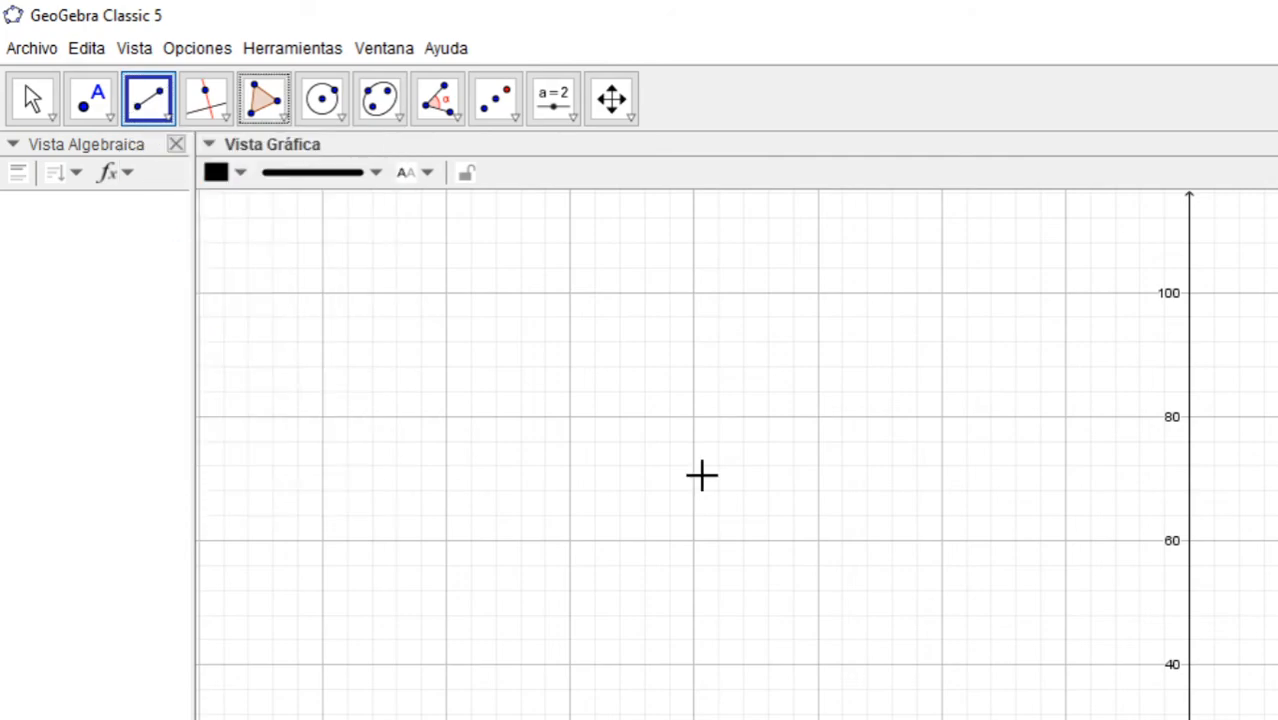
{"action": "left_click", "coordinate": [860, 592]}
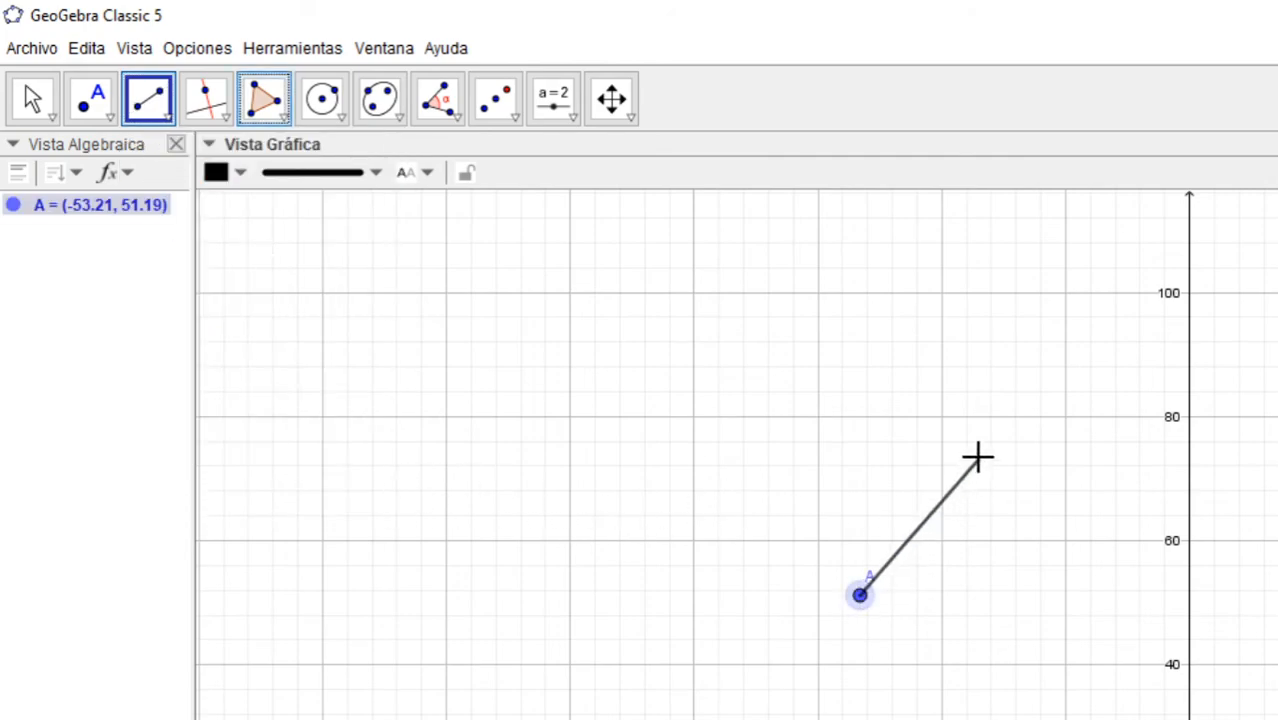
{"action": "left_click", "coordinate": [977, 454]}
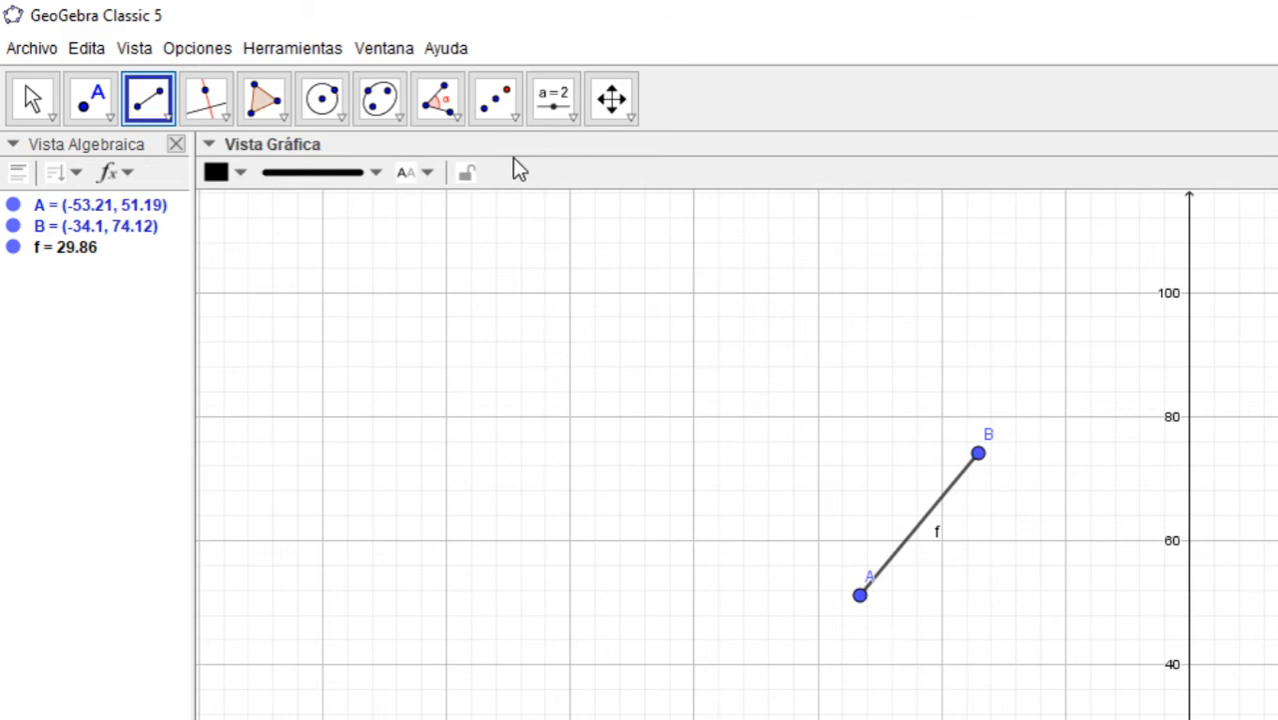
{"action": "left_click", "coordinate": [94, 104]}
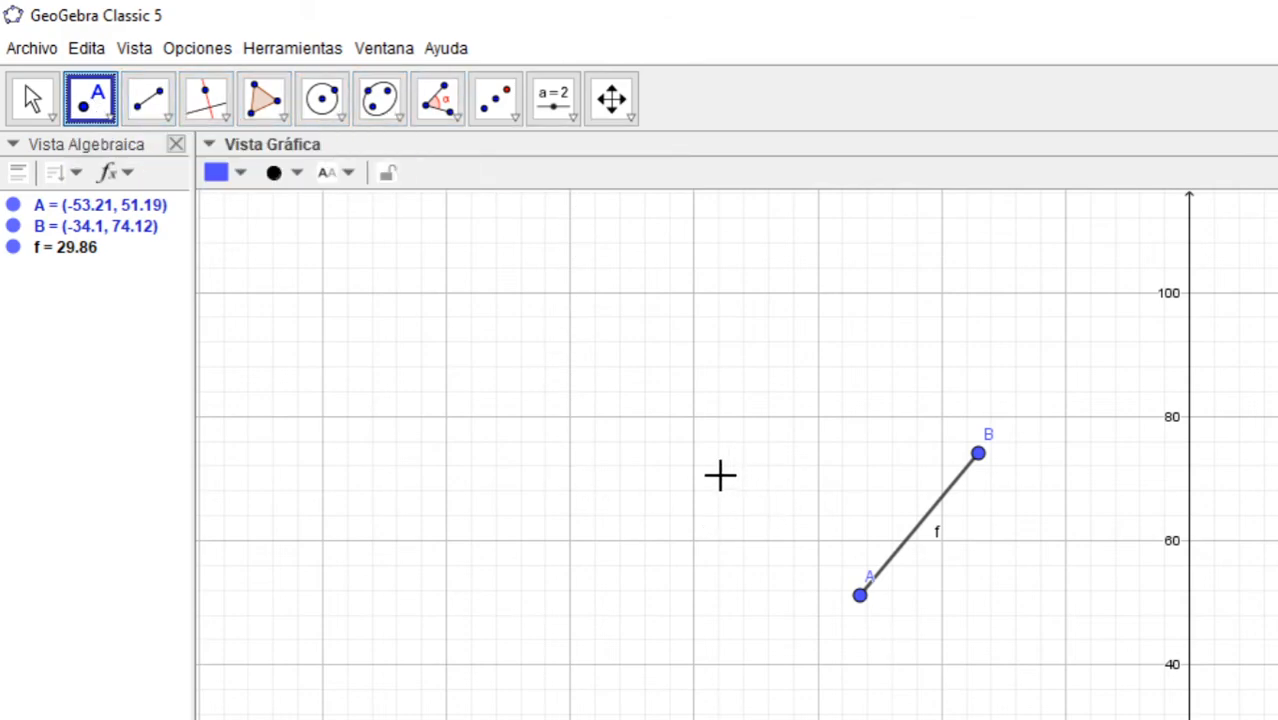
{"action": "left_click", "coordinate": [676, 495]}
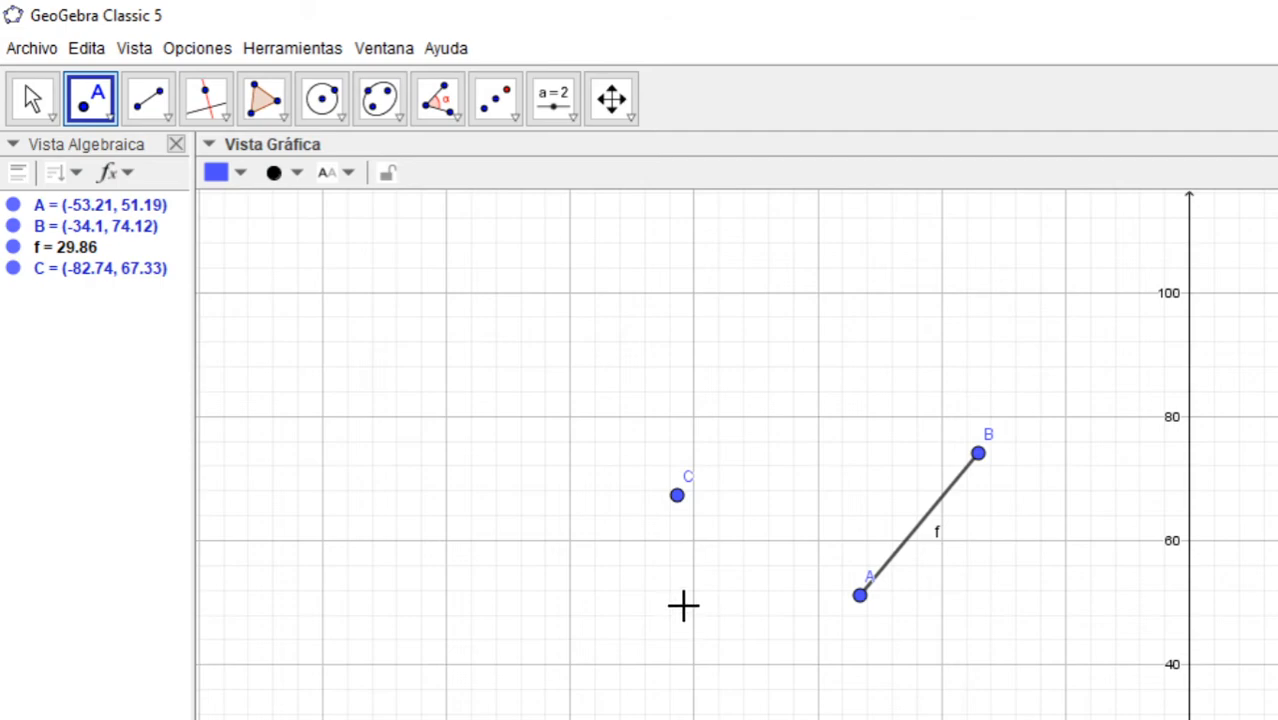
Rotate segment AB about point C by 56° counterclockwise
{"action": "left_click", "coordinate": [508, 117]}
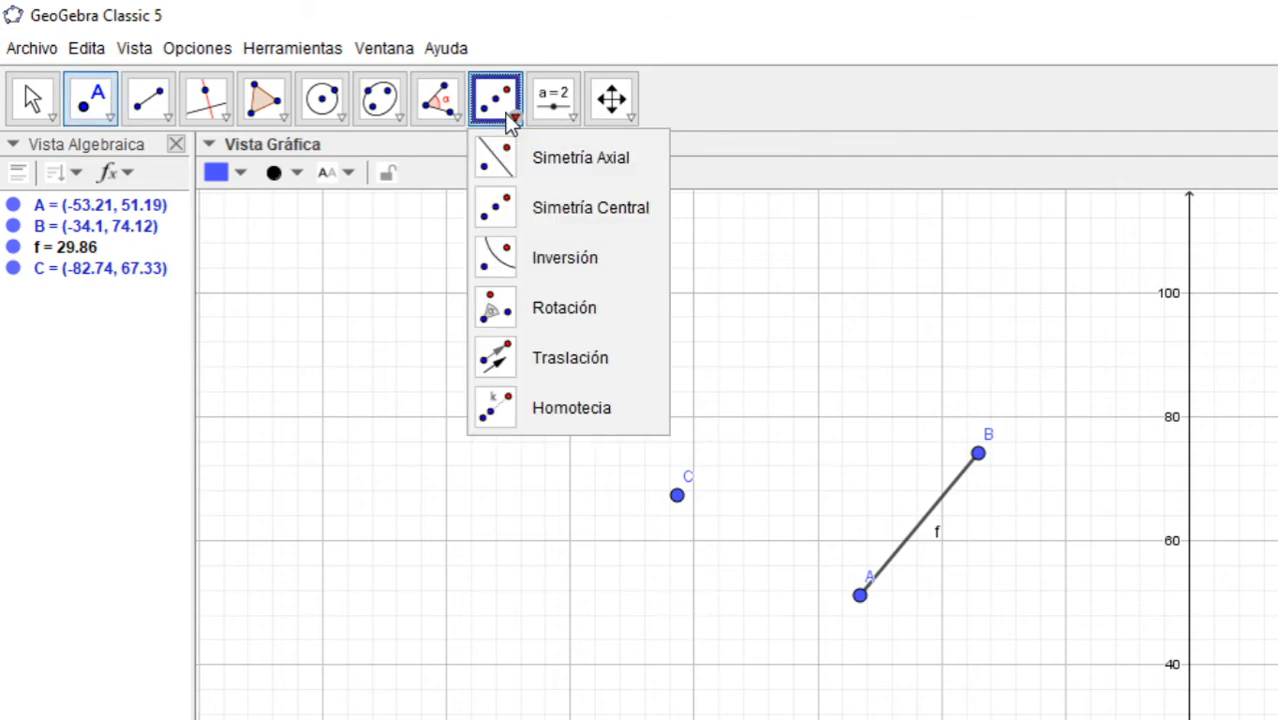
{"action": "left_click", "coordinate": [500, 302]}
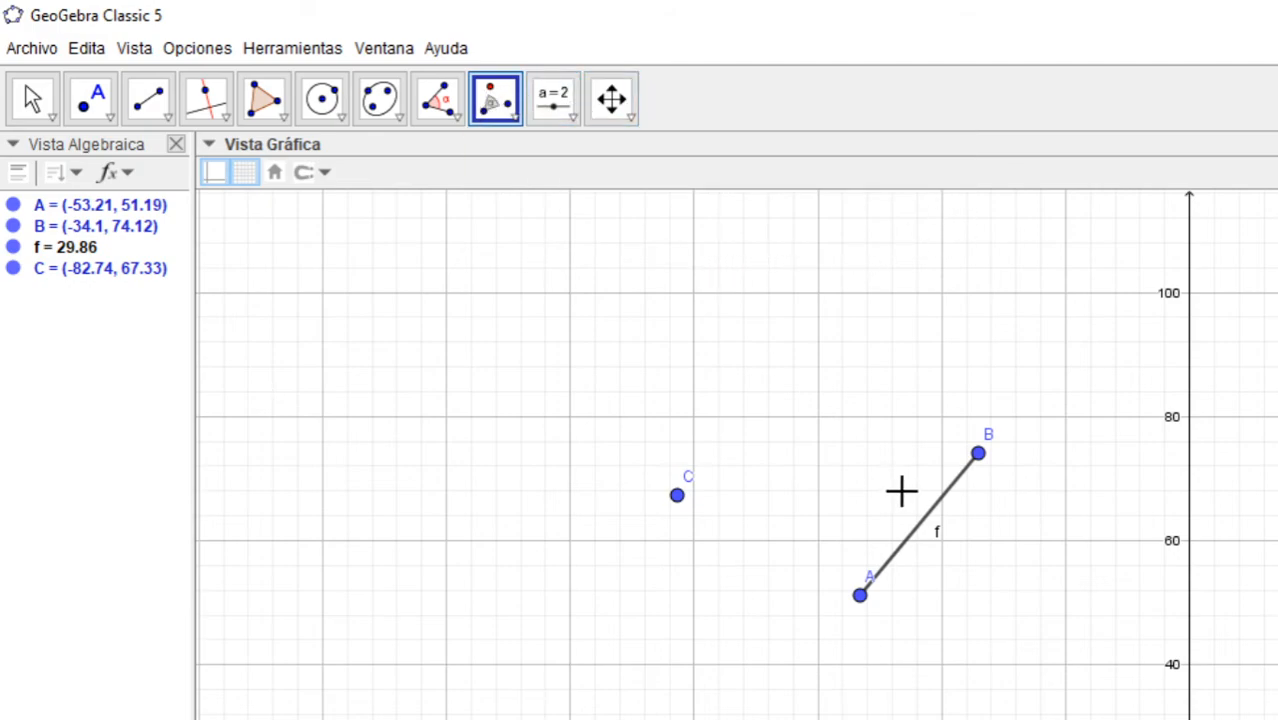
{"action": "left_click", "coordinate": [914, 541]}
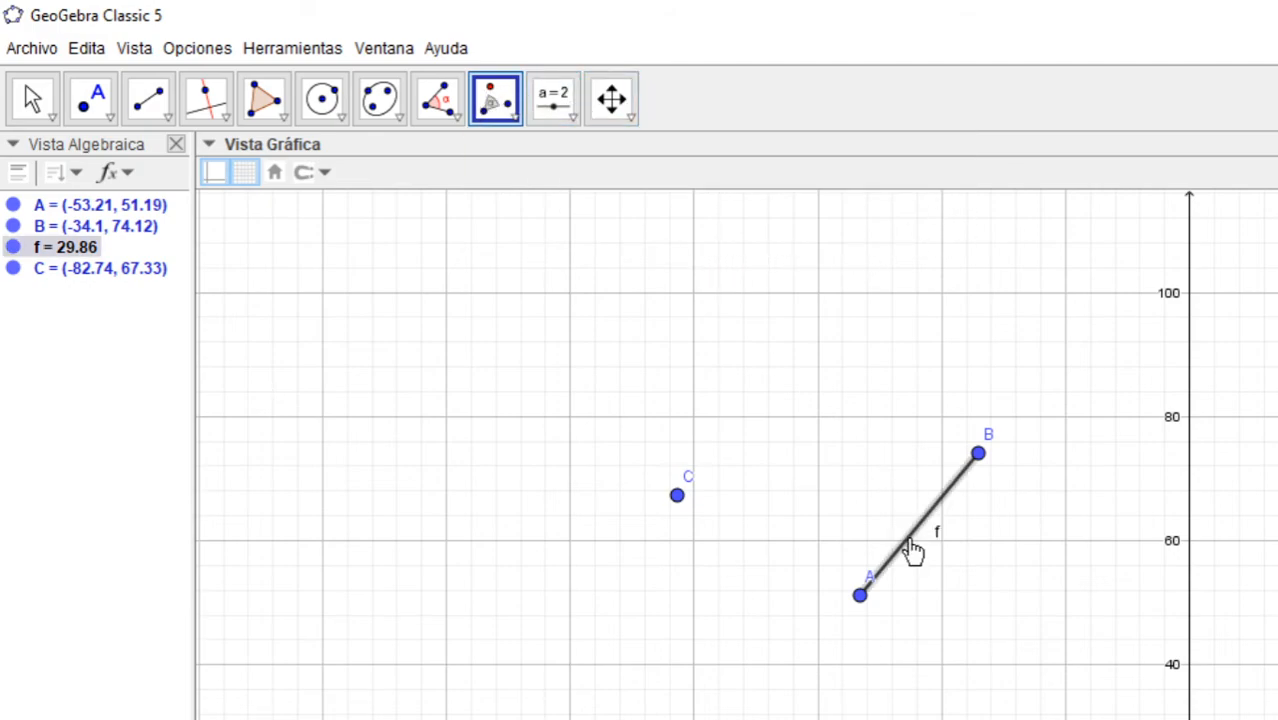
{"action": "left_click", "coordinate": [679, 500]}
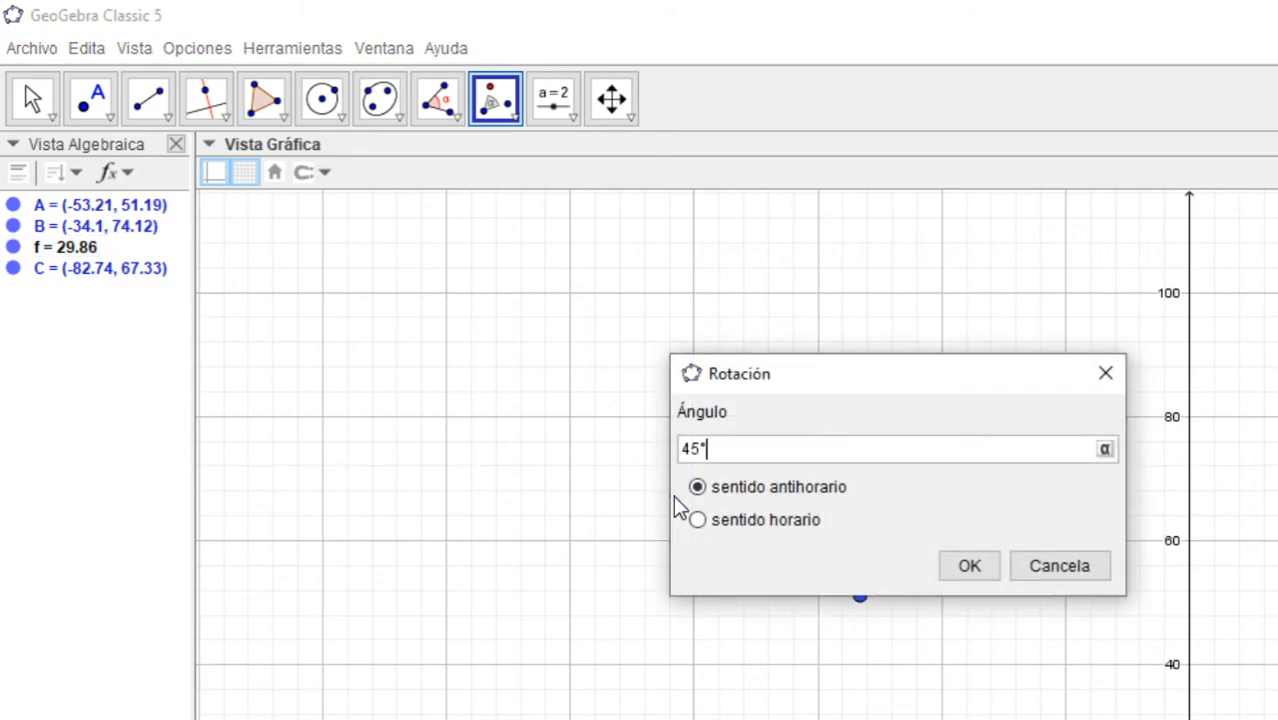
{"action": "key", "text": "BackSpace"}
{"action": "key", "text": "BackSpace"}
{"action": "key", "text": "BackSpace"}
{"action": "type", "text": "56°"}
{"action": "left_click", "coordinate": [980, 565]}
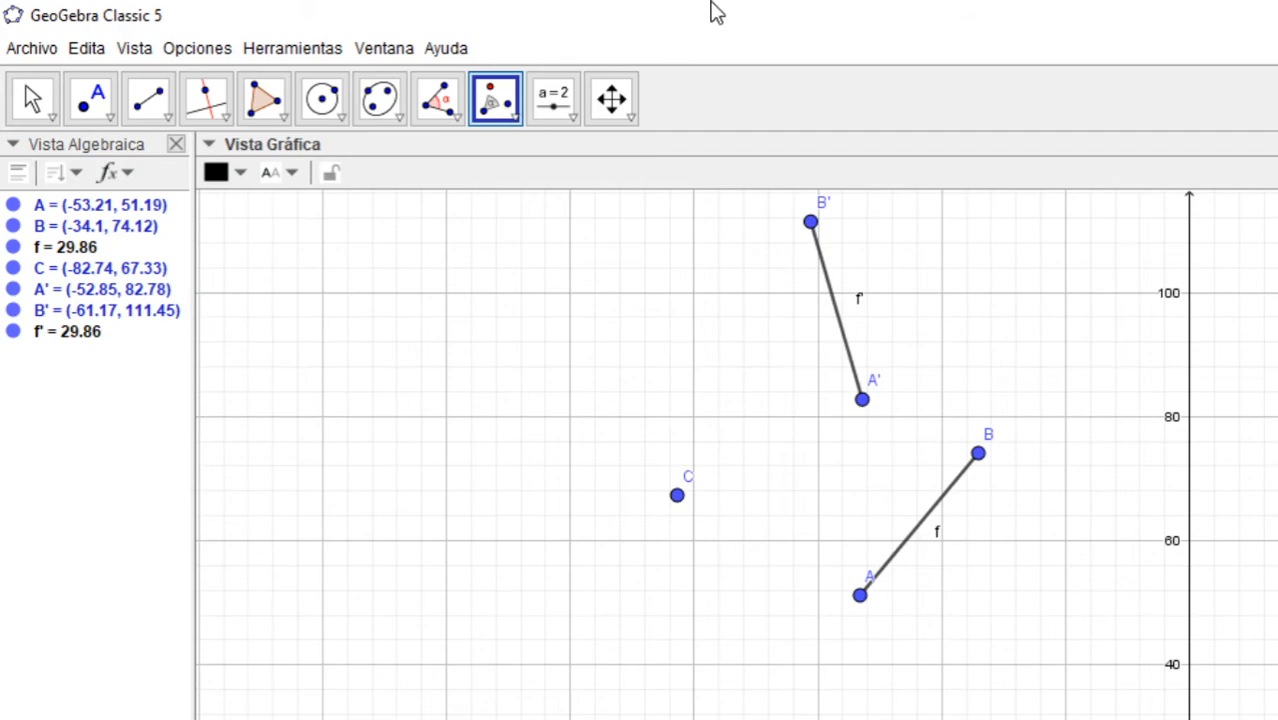
Draw a vector from about (-47.48, 26.97) to (35.56, 37.17) below the segments
{"action": "left_click", "coordinate": [511, 123]}
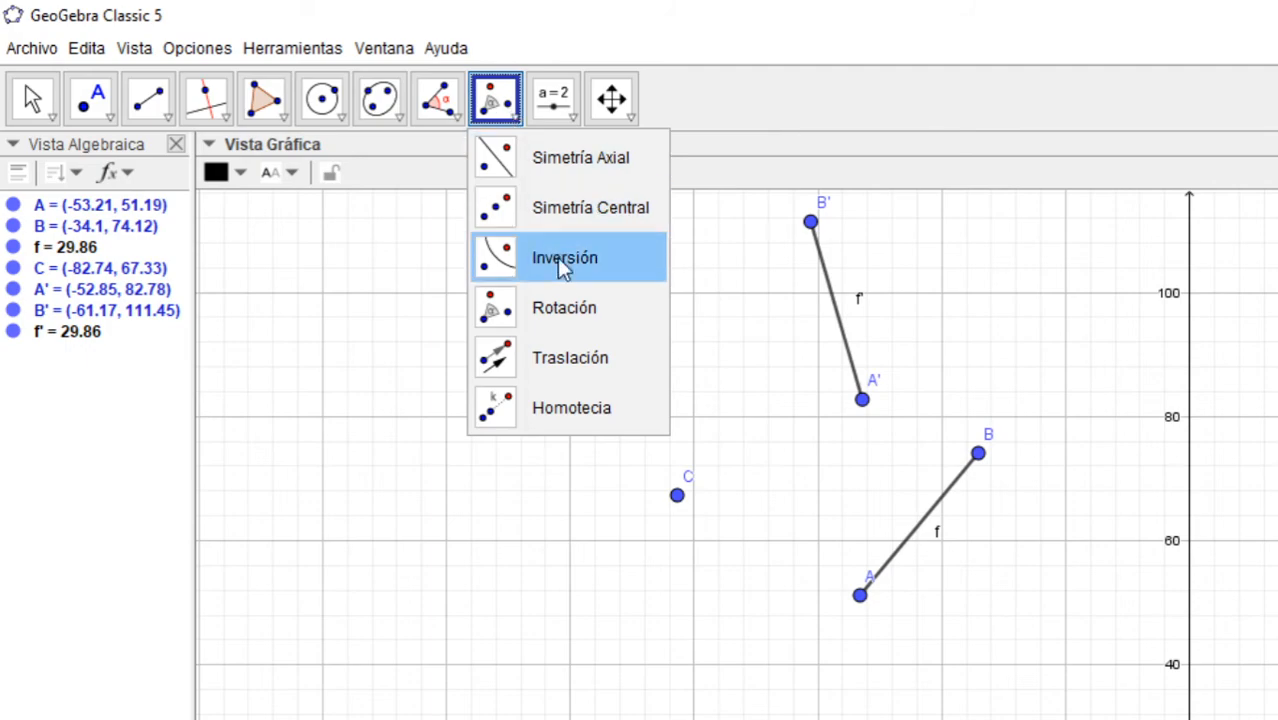
{"action": "left_click", "coordinate": [553, 358]}
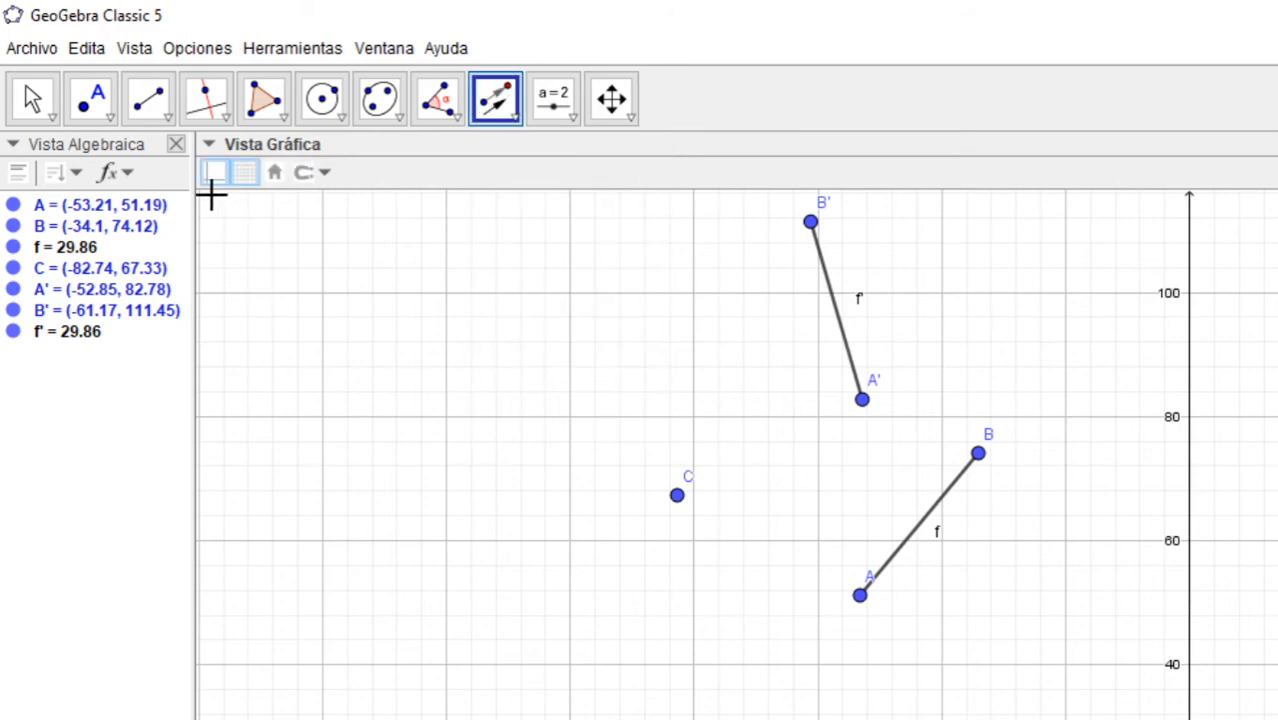
{"action": "left_click", "coordinate": [165, 118]}
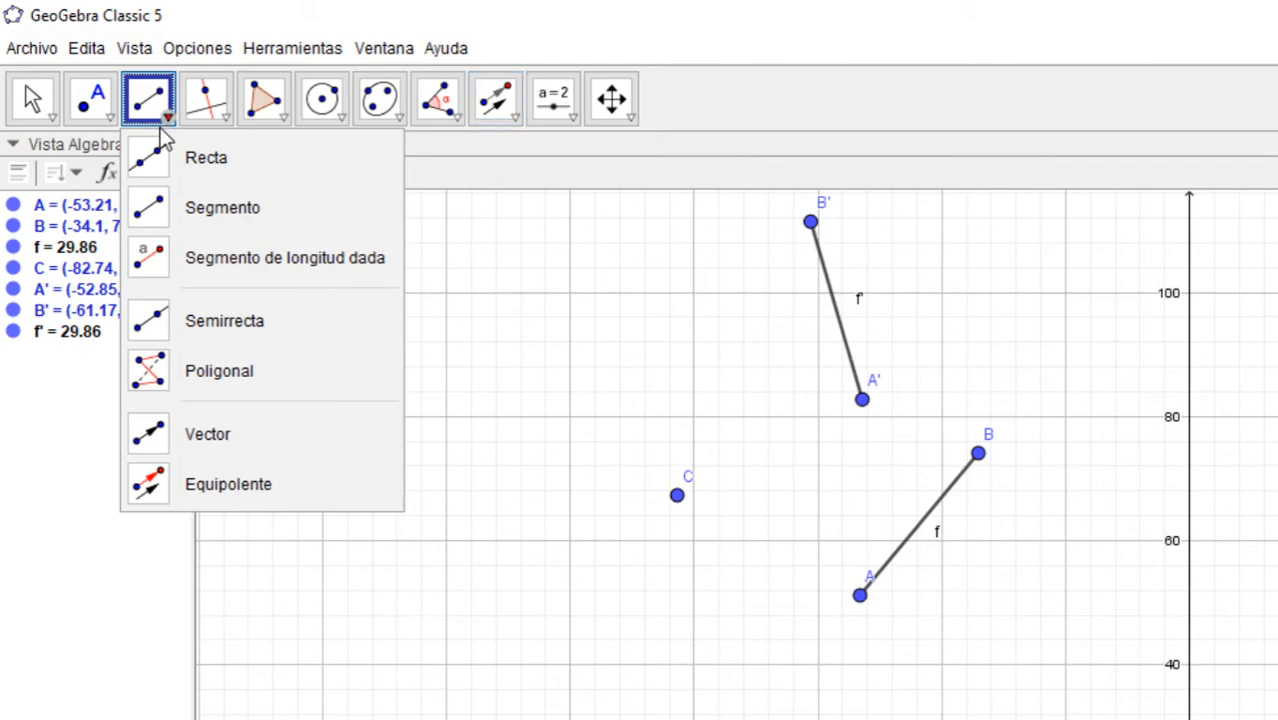
{"action": "left_click", "coordinate": [193, 428]}
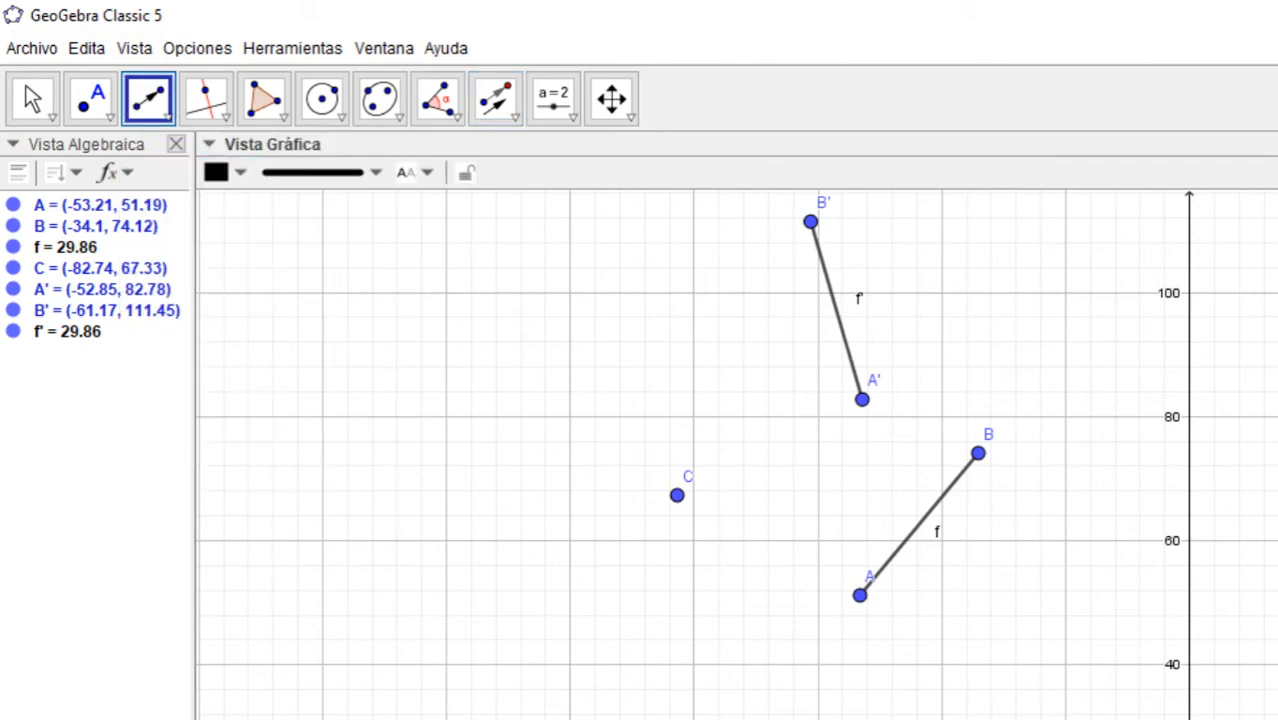
{"action": "left_click", "coordinate": [895, 719]}
{"action": "left_click", "coordinate": [1277, 683]}
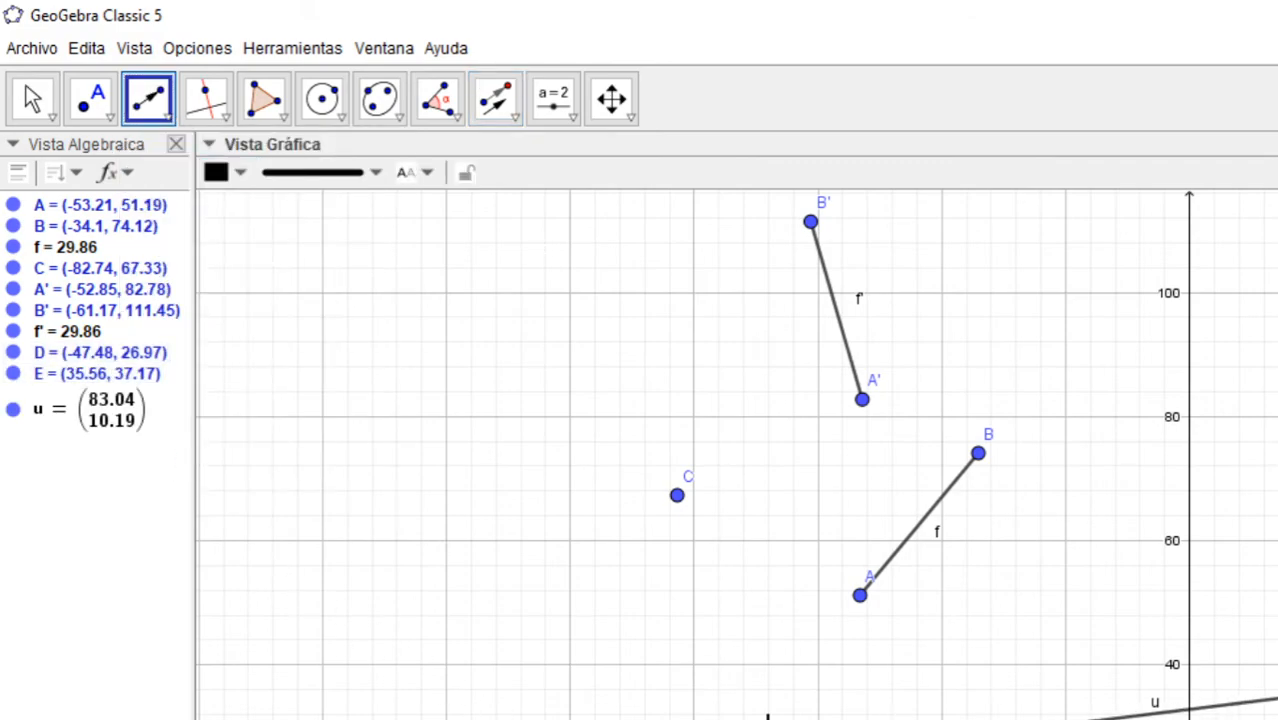
Translate segment AB by vector u
{"action": "left_click", "coordinate": [498, 100]}
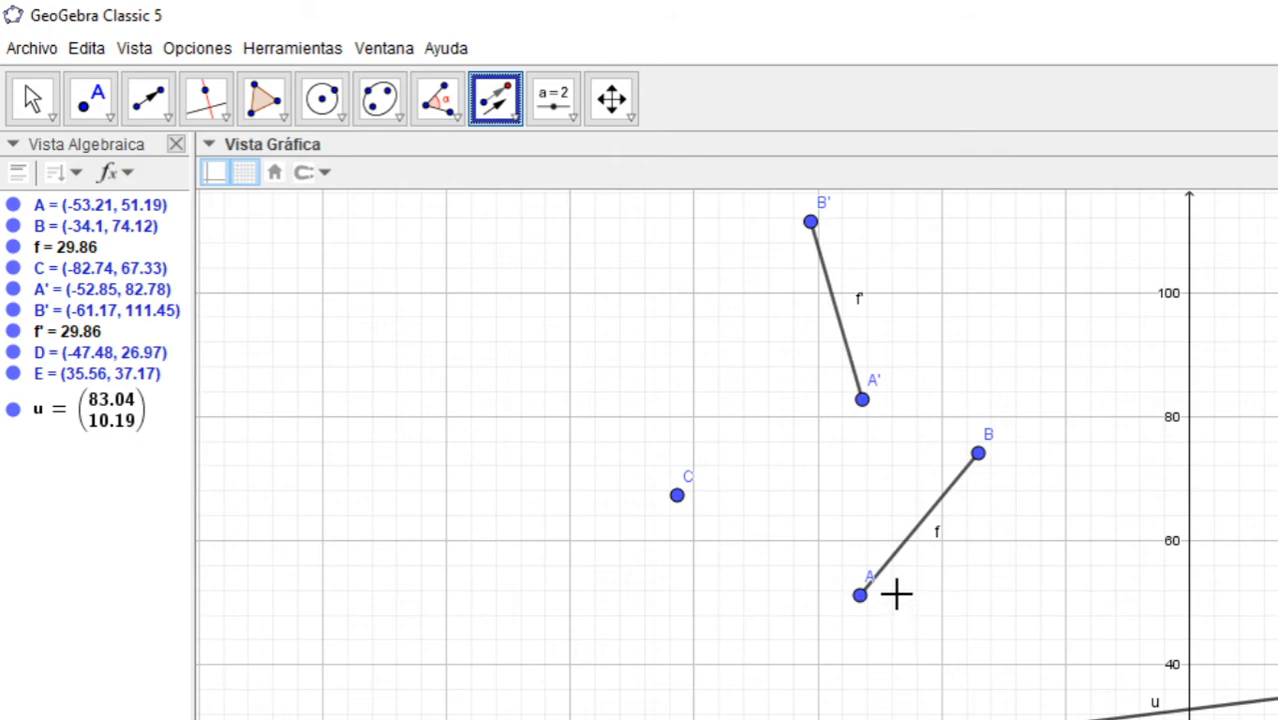
{"action": "left_click", "coordinate": [890, 550]}
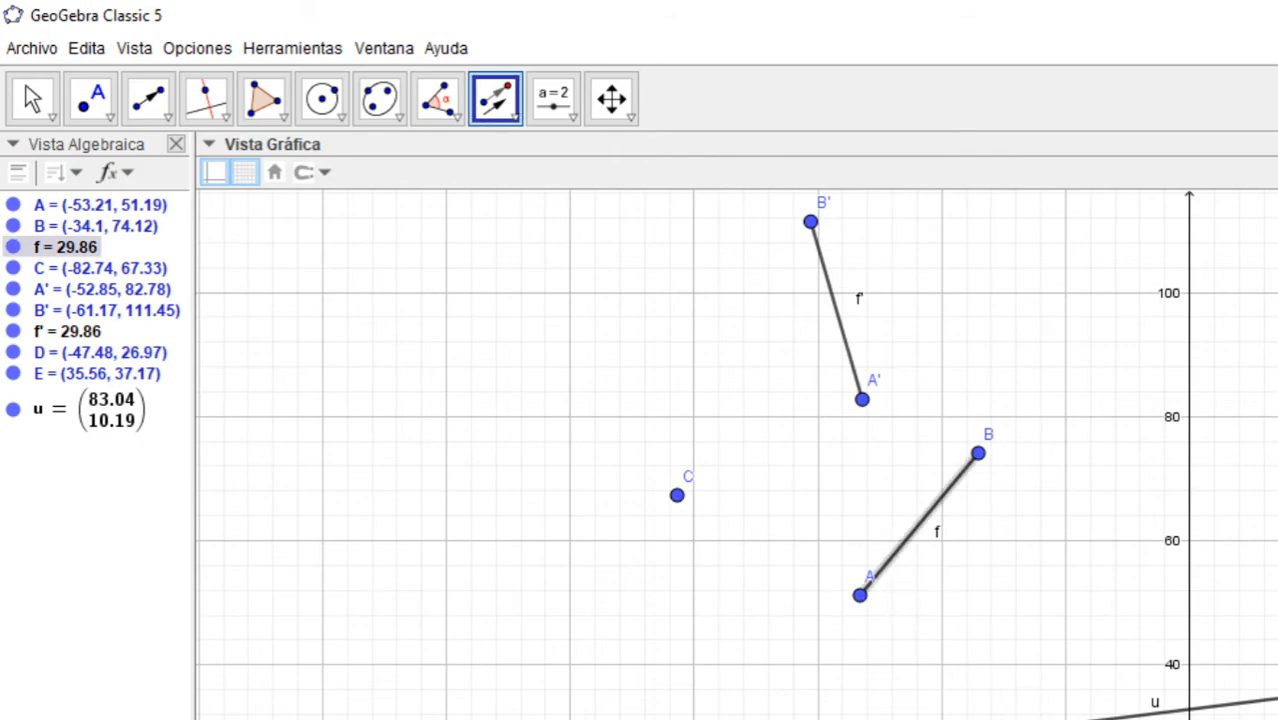
{"action": "left_click", "coordinate": [1020, 716]}
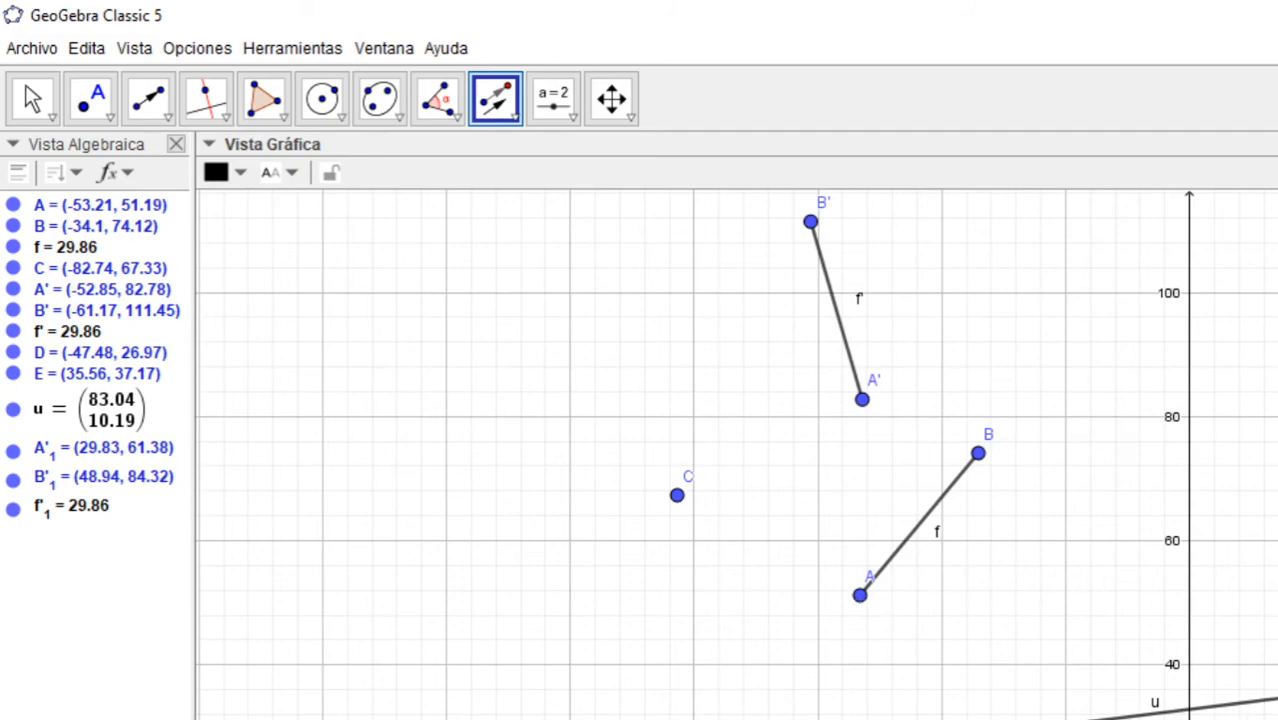
Select all objects and delete them to clear the rotation and translation examples
{"action": "left_click", "coordinate": [514, 116]}
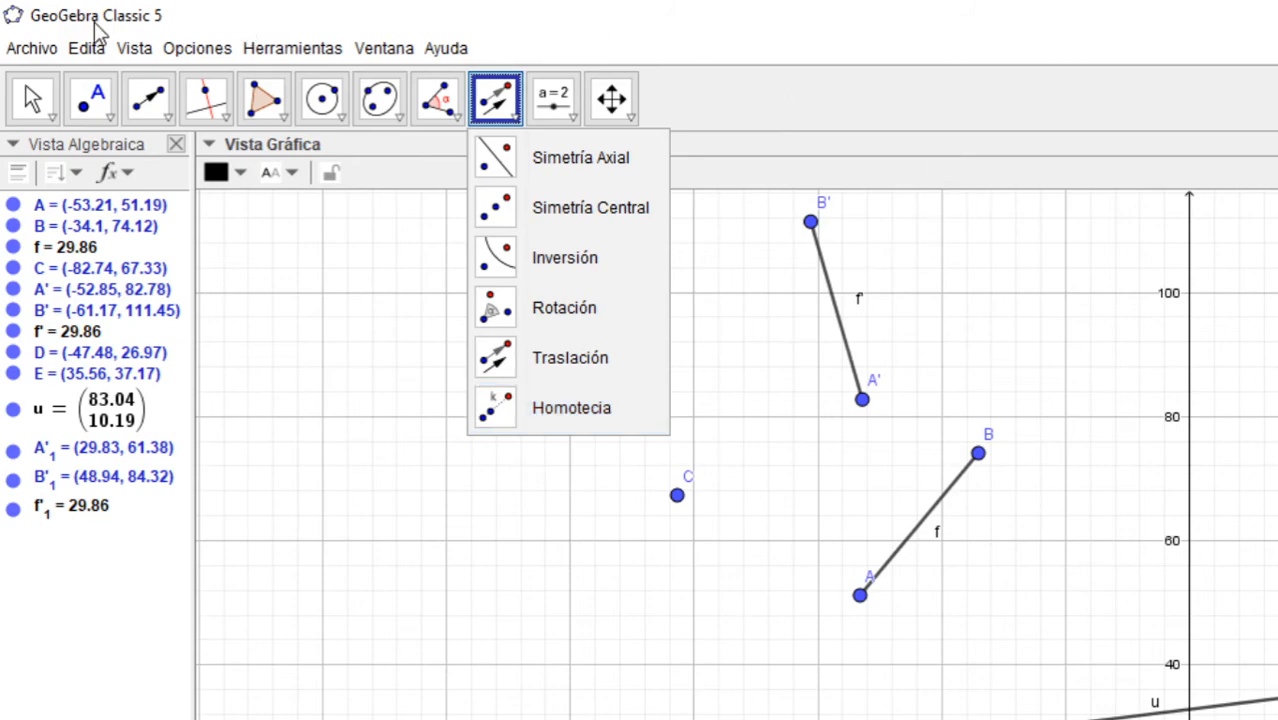
{"action": "left_click", "coordinate": [136, 50]}
{"action": "mouse_move", "coordinate": [88, 50]}
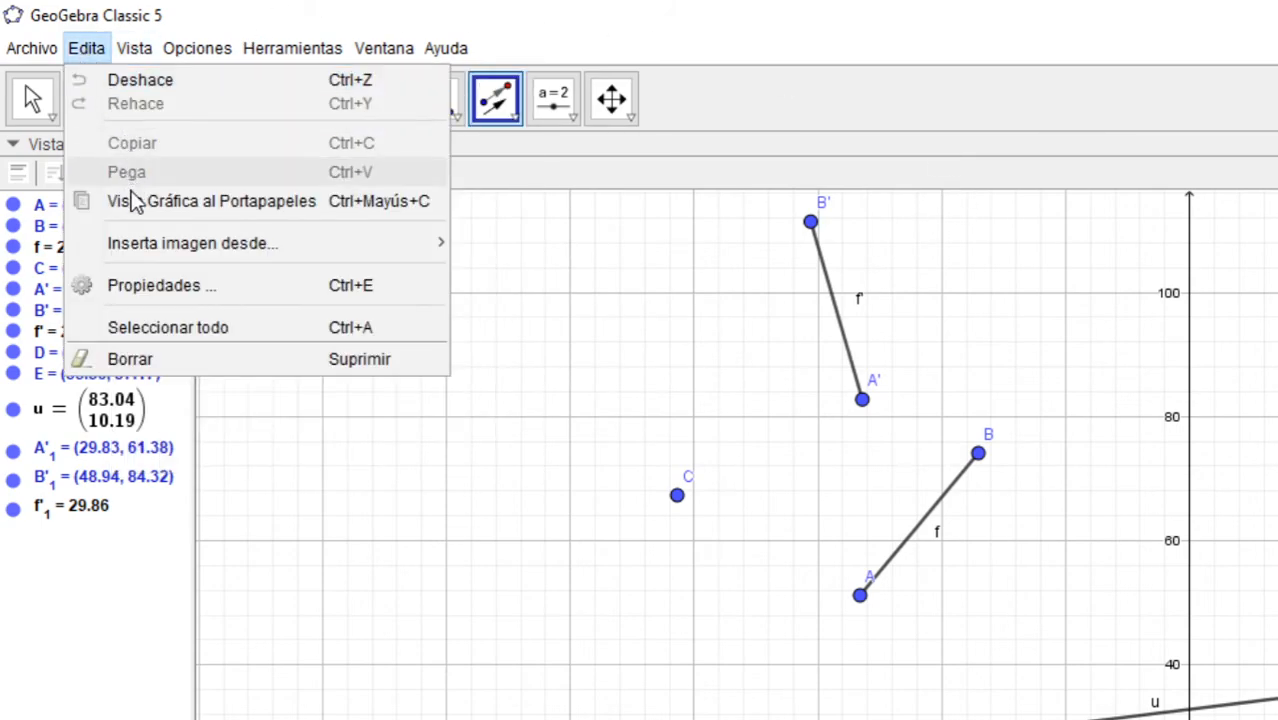
{"action": "left_click", "coordinate": [133, 324]}
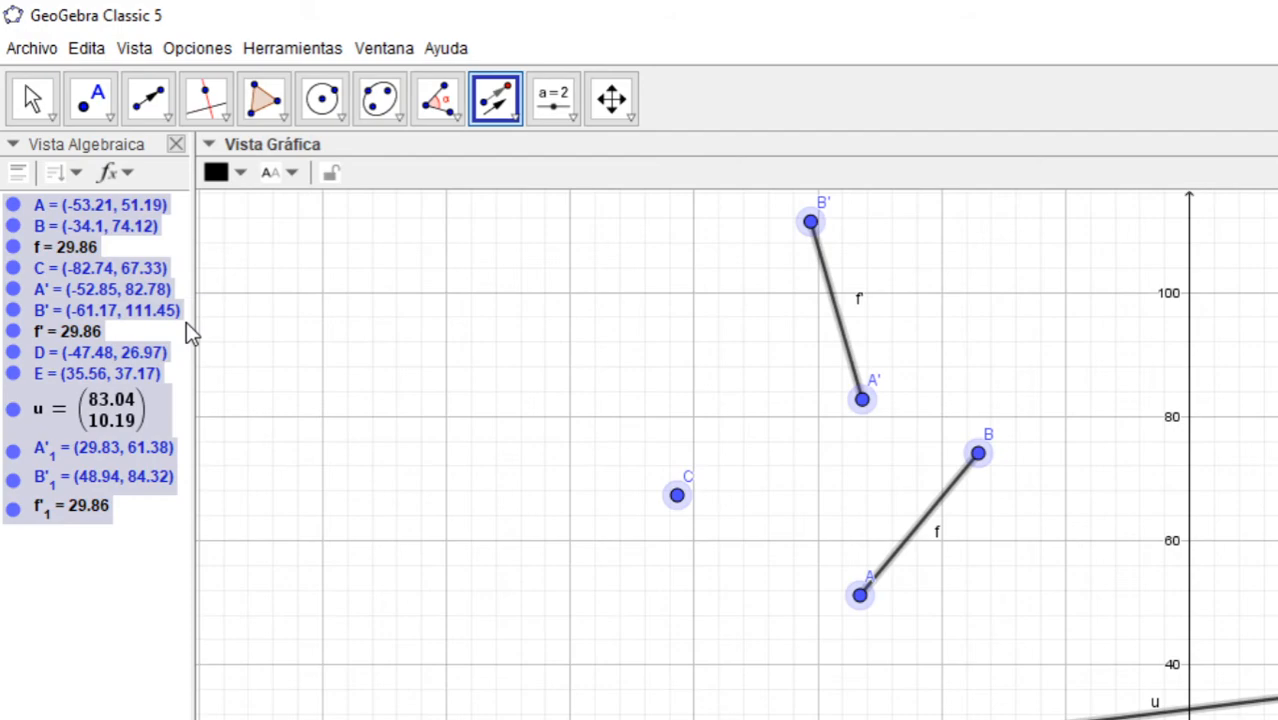
{"action": "key", "text": "Delete"}
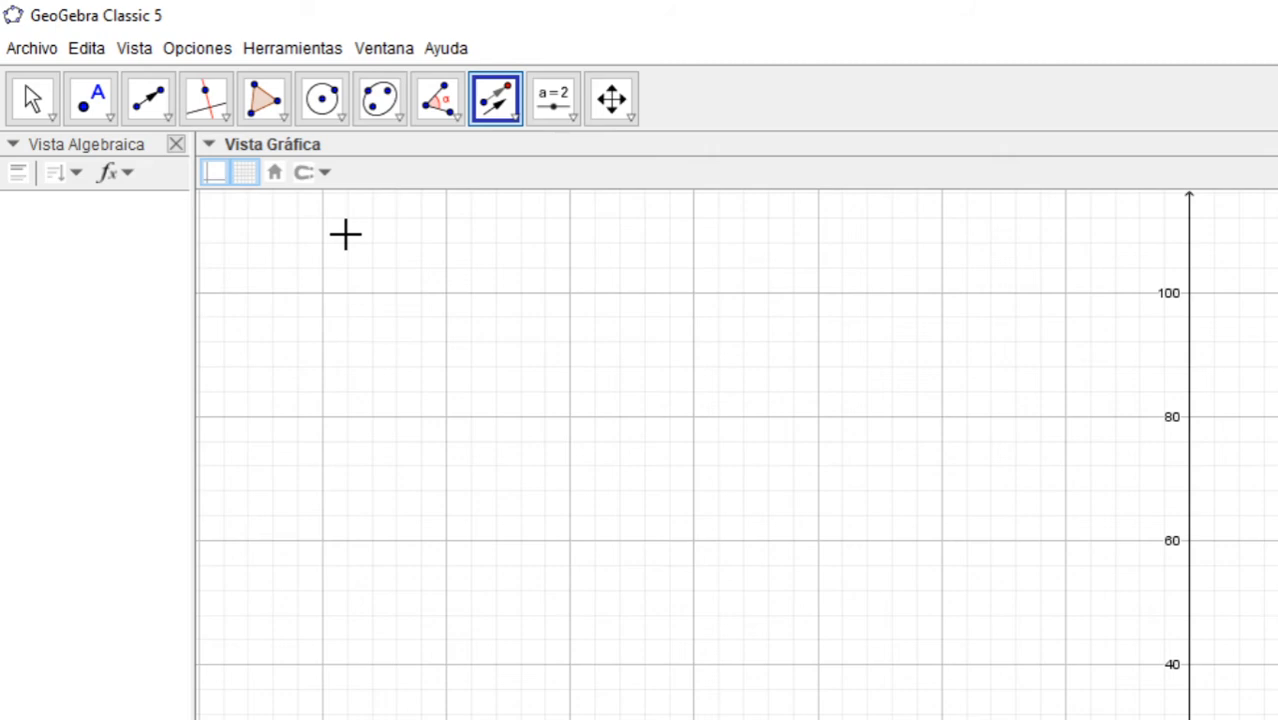
Create an angle slider α with its default range in the graphics view and move it to 156°
{"action": "left_click", "coordinate": [574, 114]}
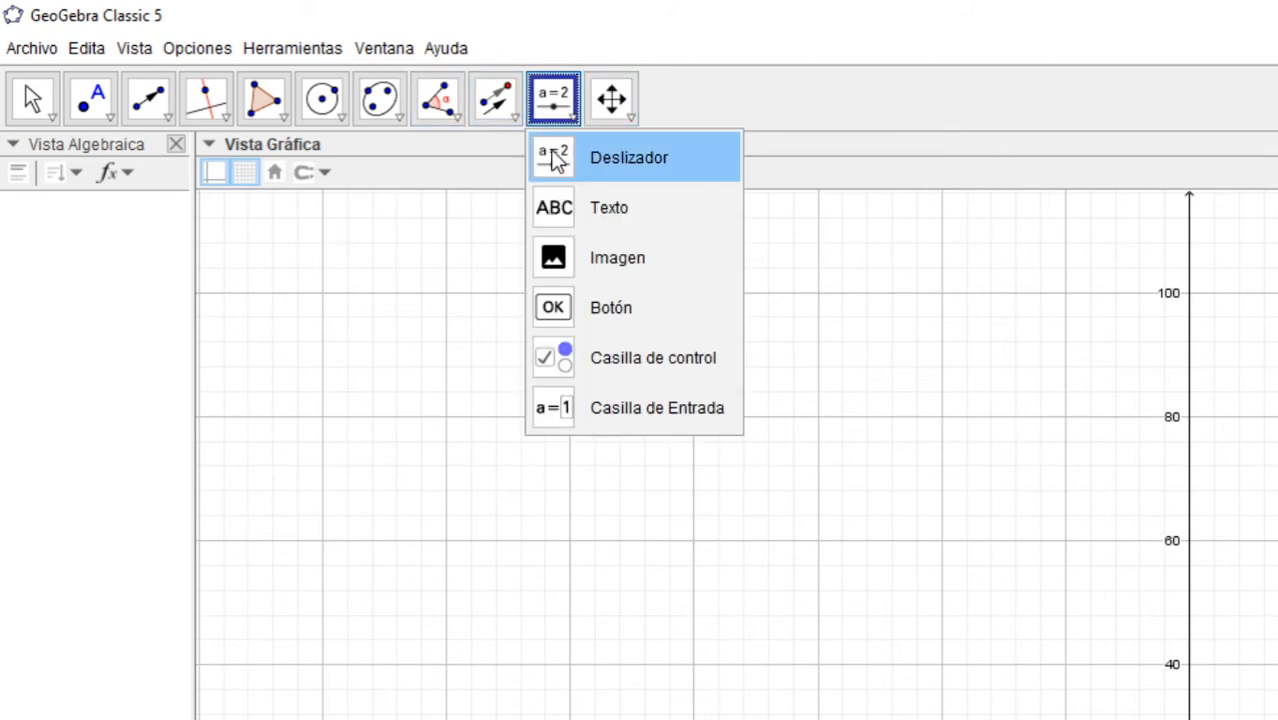
{"action": "left_click", "coordinate": [557, 160]}
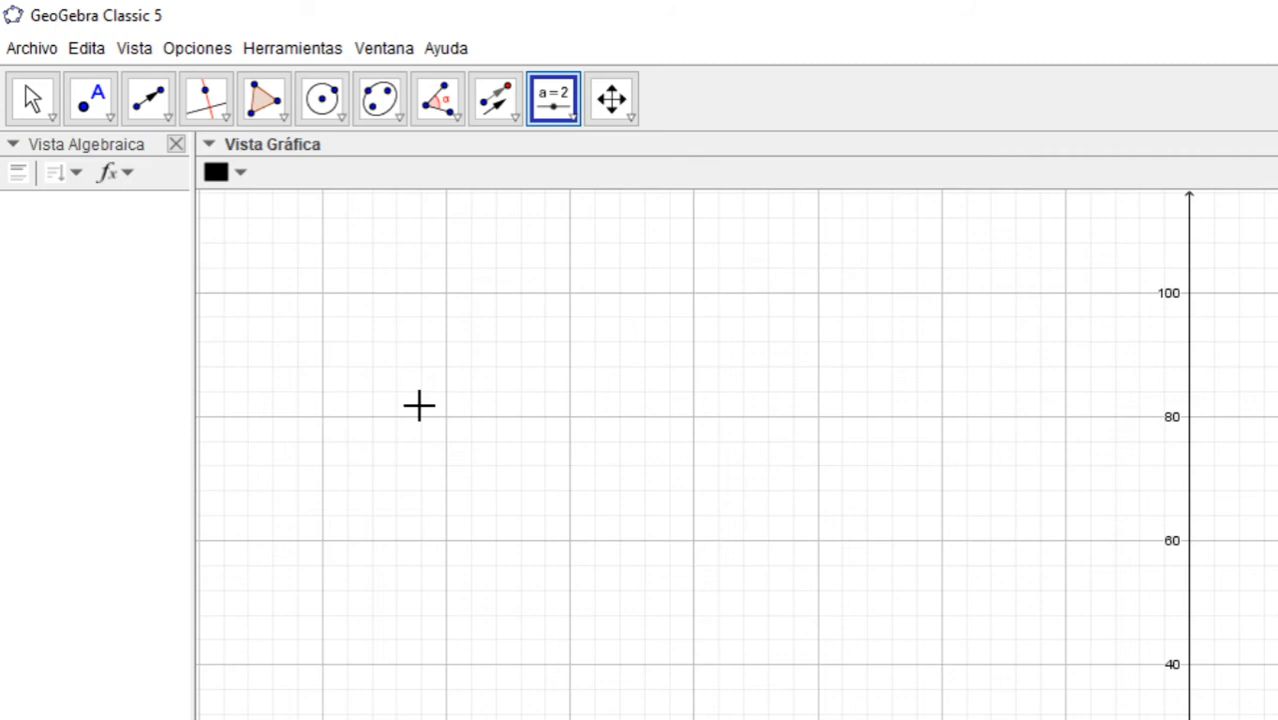
{"action": "left_click", "coordinate": [464, 268]}
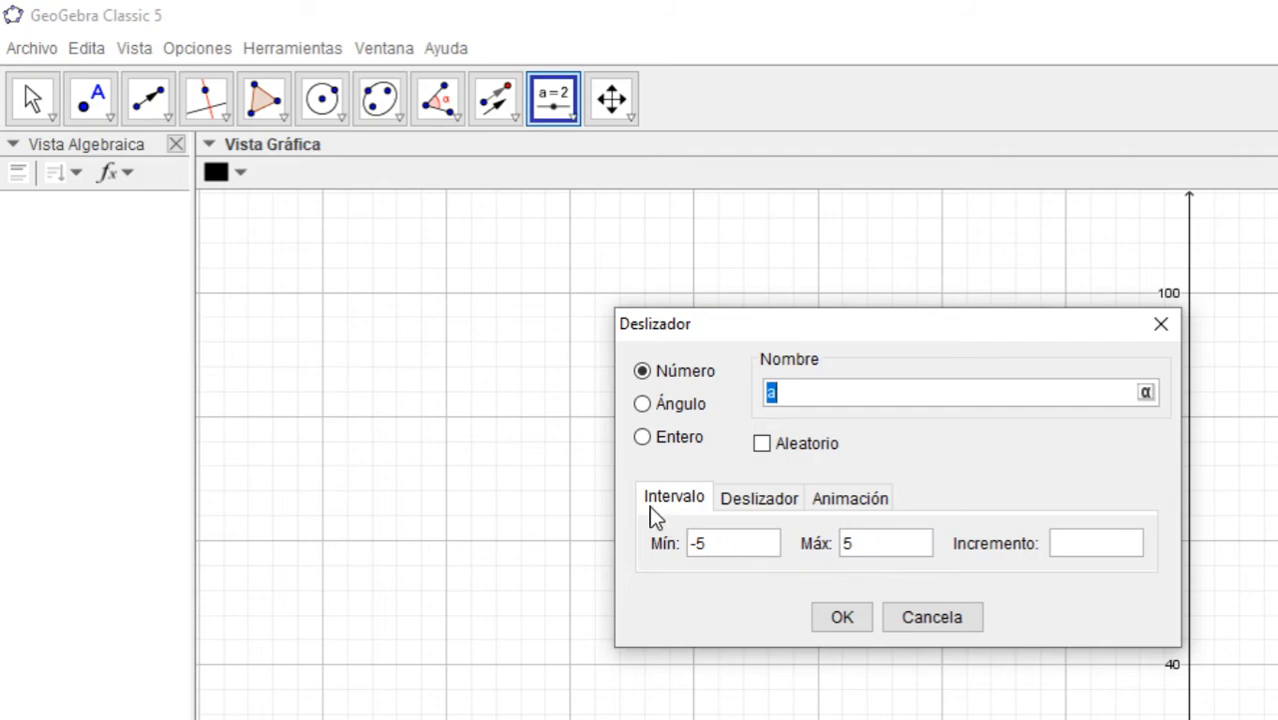
{"action": "left_click", "coordinate": [643, 405]}
{"action": "left_click", "coordinate": [848, 616]}
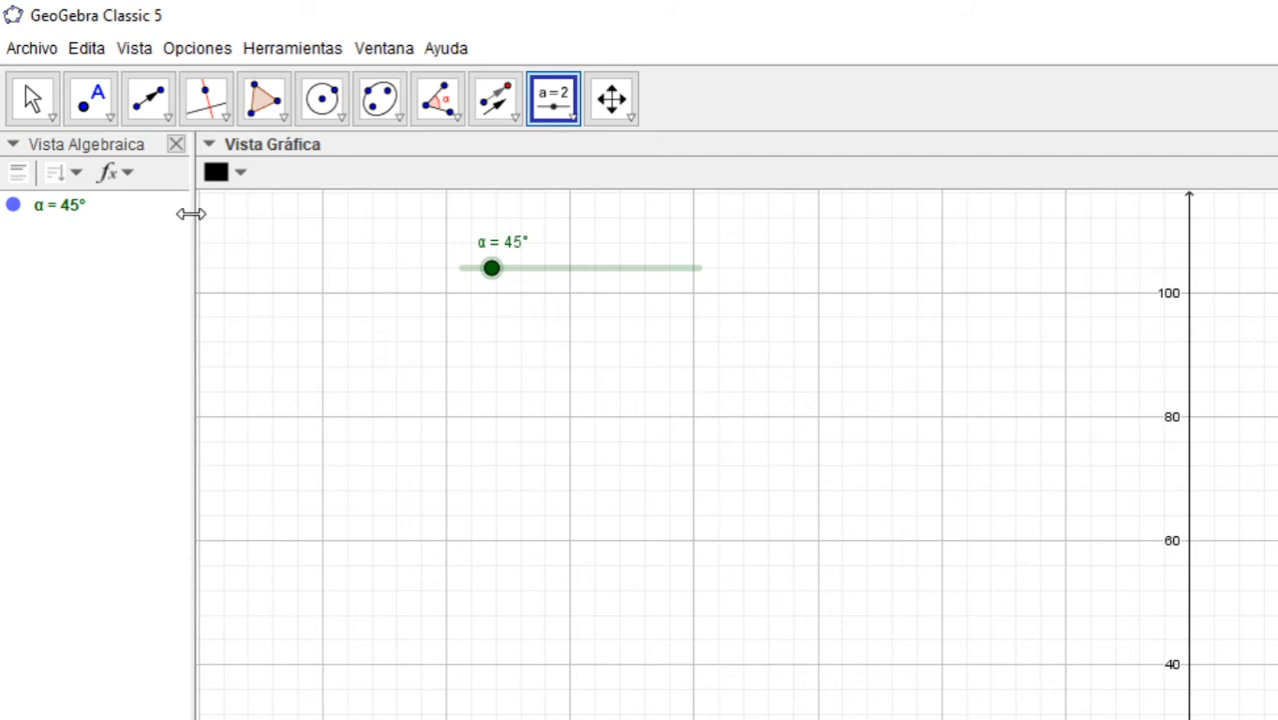
{"action": "left_click", "coordinate": [32, 98]}
{"action": "left_click_drag", "start_coordinate": [491, 271], "coordinate": [568, 314]}
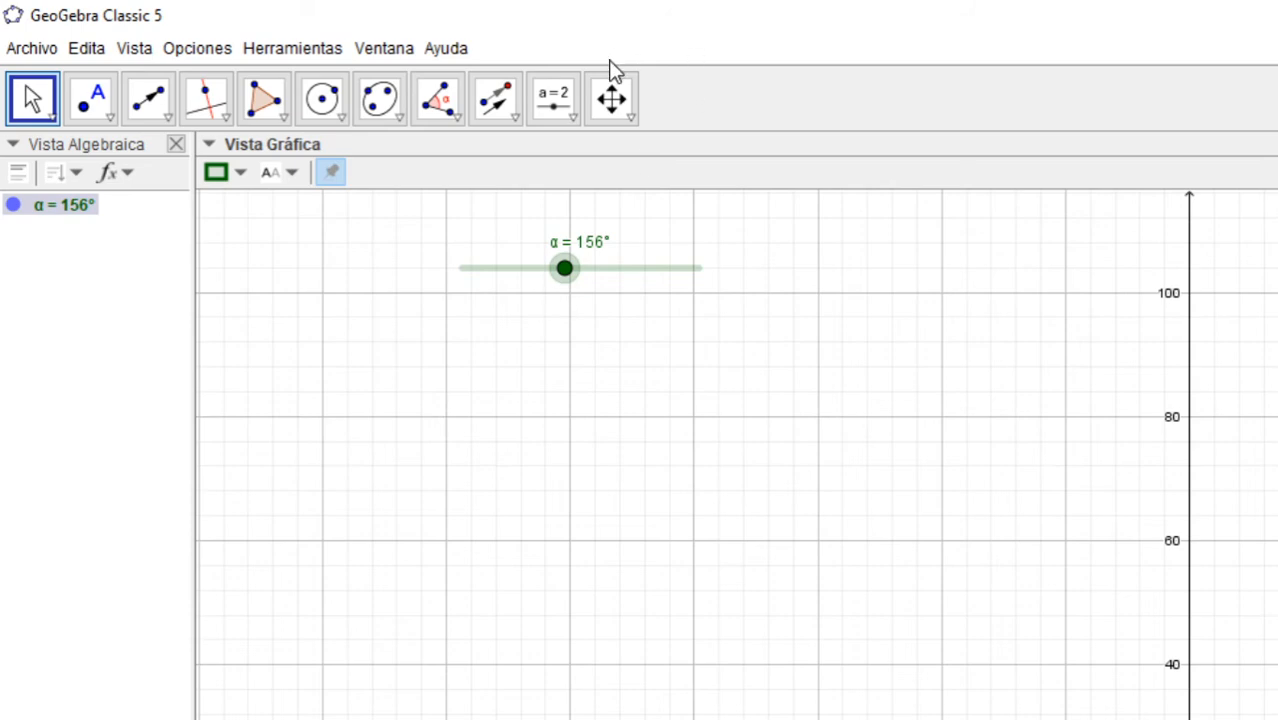
Define a point near the origin whose coordinates depend on the slider angle α
{"action": "left_click", "coordinate": [611, 98]}
{"action": "left_click_drag", "start_coordinate": [820, 700], "coordinate": [631, 474]}
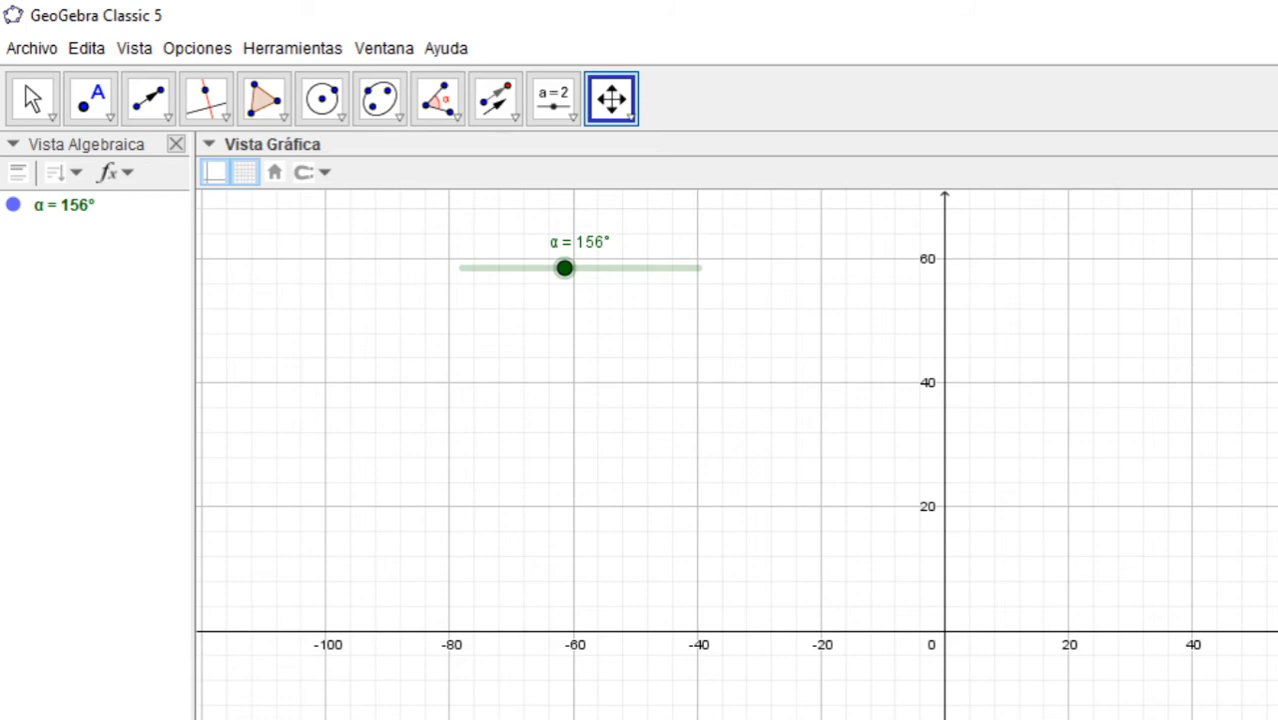
{"action": "key", "text": "Return"}
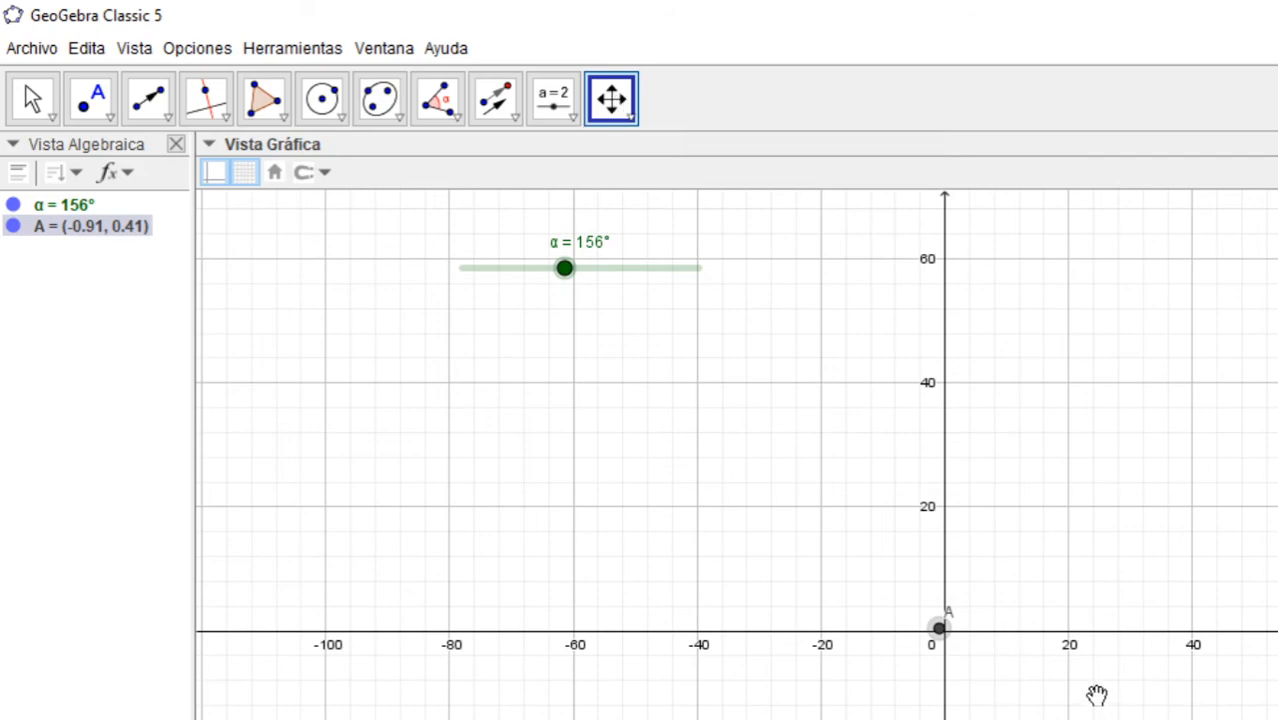
Set the slider α to 56° to move the dependent point A
{"action": "scroll", "coordinate": [1075, 673], "scroll_direction": "up", "scroll_amount": 10}
{"action": "left_click_drag", "start_coordinate": [1013, 597], "coordinate": [1277, 650]}
{"action": "scroll", "coordinate": [1270, 710], "scroll_direction": "up", "scroll_amount": 2}
{"action": "left_click_drag", "start_coordinate": [1190, 571], "coordinate": [1277, 683]}
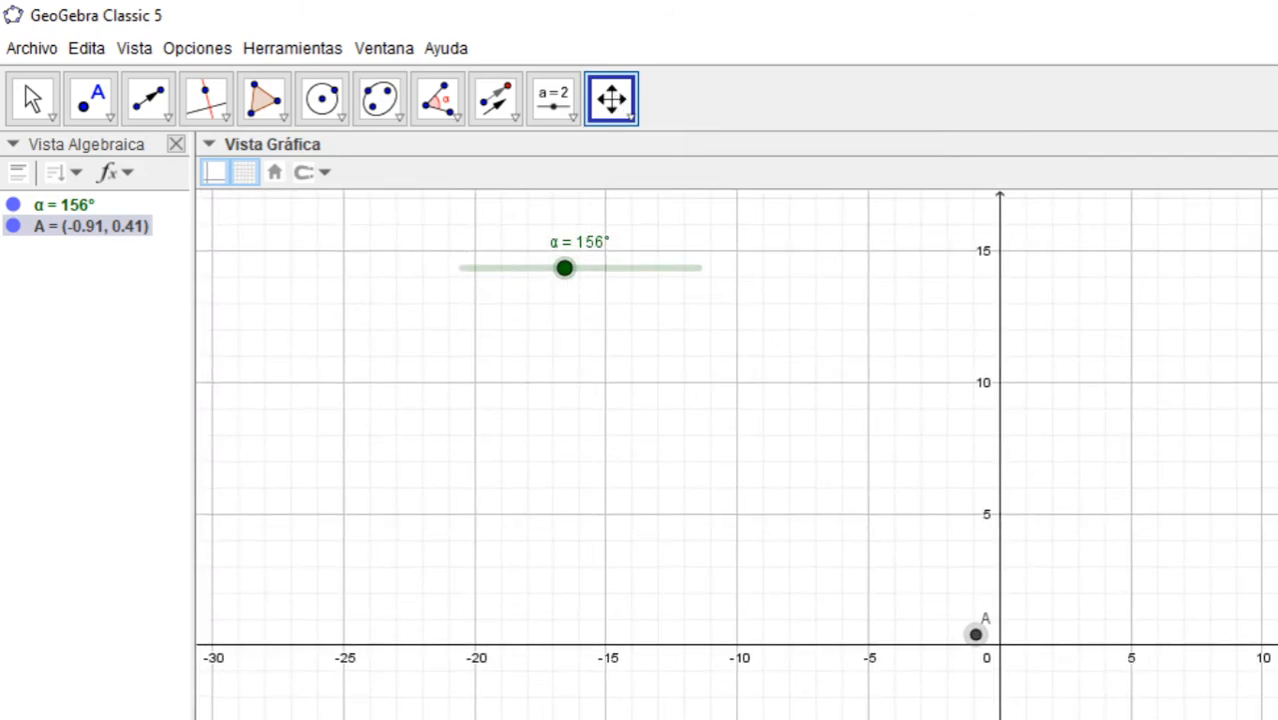
{"action": "left_click", "coordinate": [32, 98]}
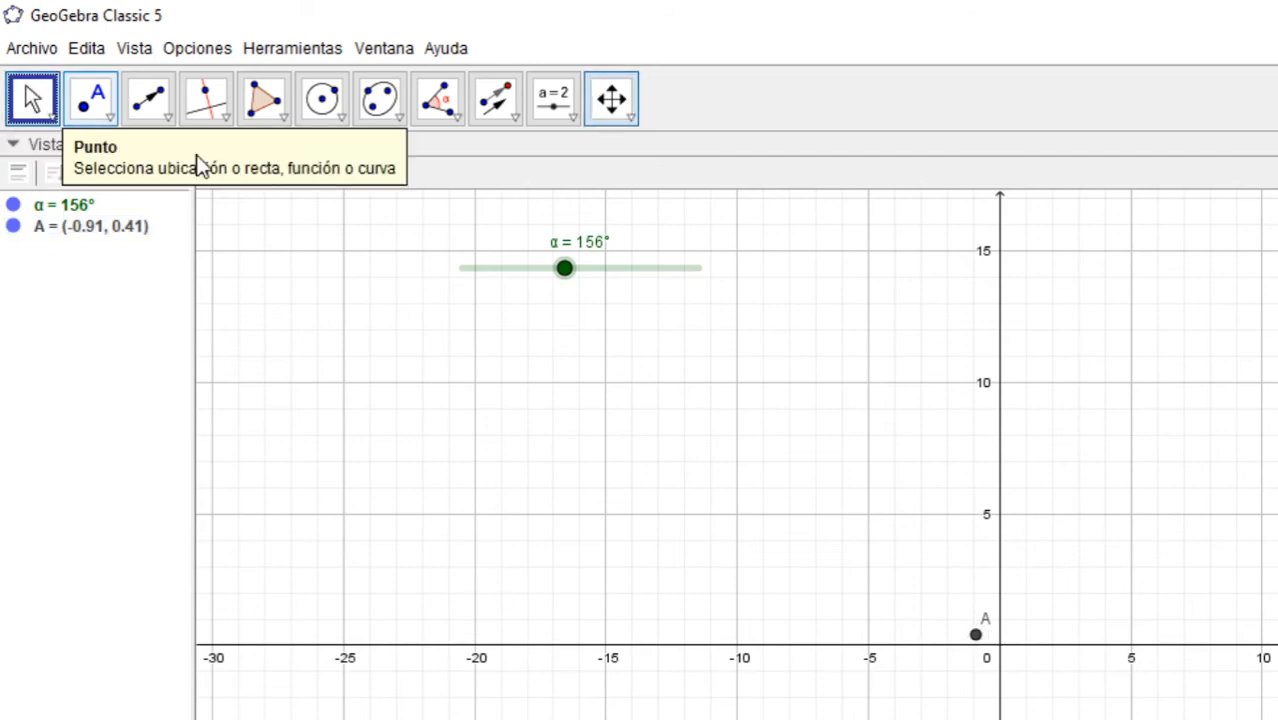
{"action": "left_click_drag", "start_coordinate": [565, 270], "coordinate": [499, 356]}
Start the animation of slider α and turn on the trace for point A
{"action": "scroll", "coordinate": [562, 490], "scroll_direction": "up", "scroll_amount": 8}
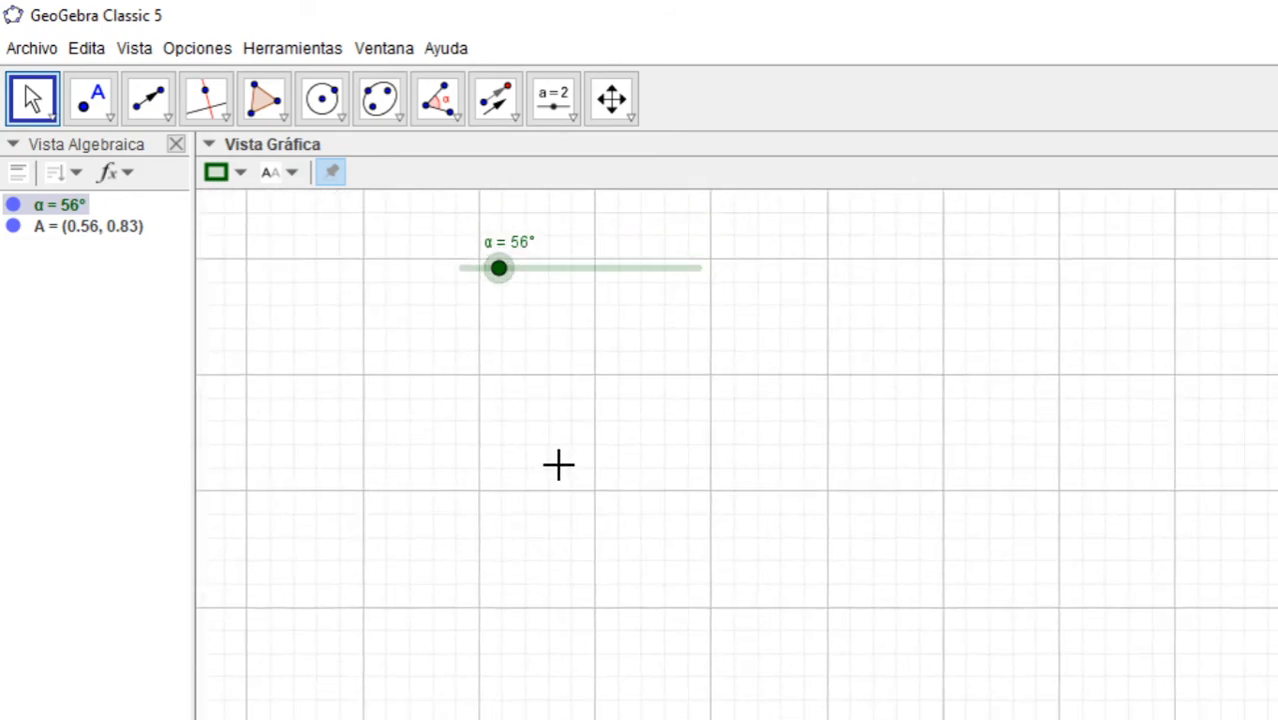
{"action": "scroll", "coordinate": [633, 480], "scroll_direction": "down", "scroll_amount": 8}
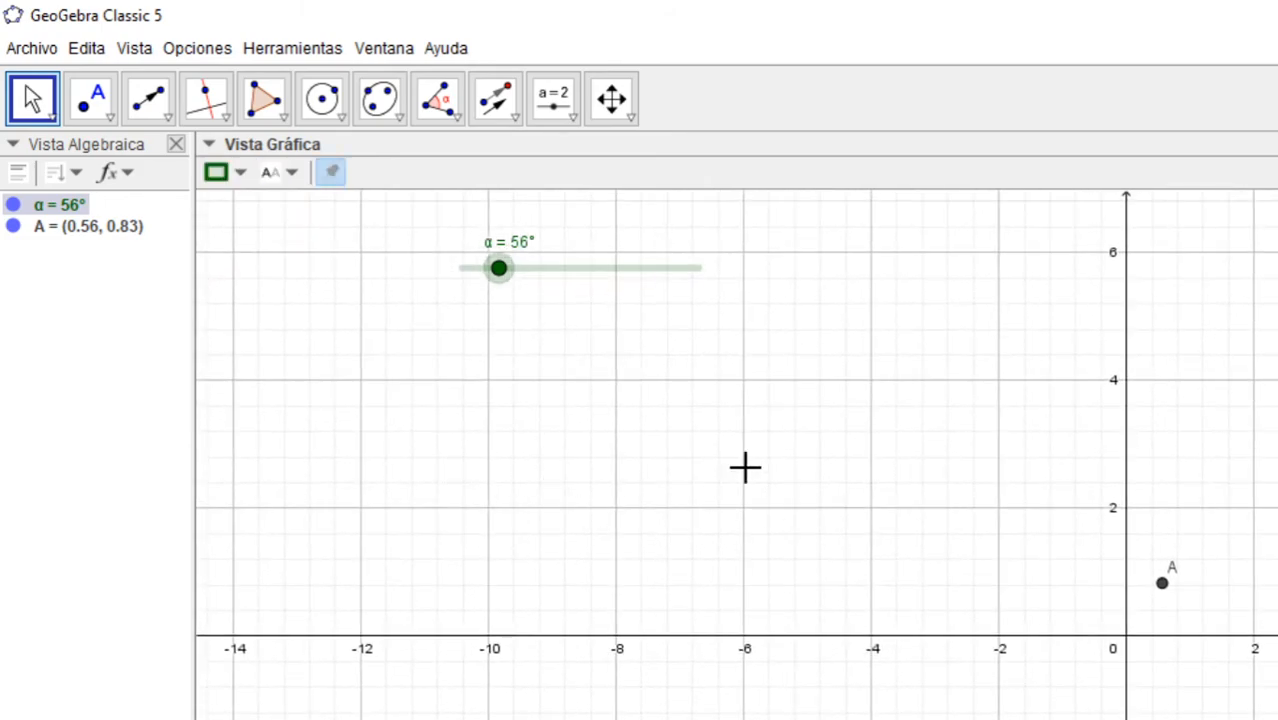
{"action": "right_click", "coordinate": [559, 270]}
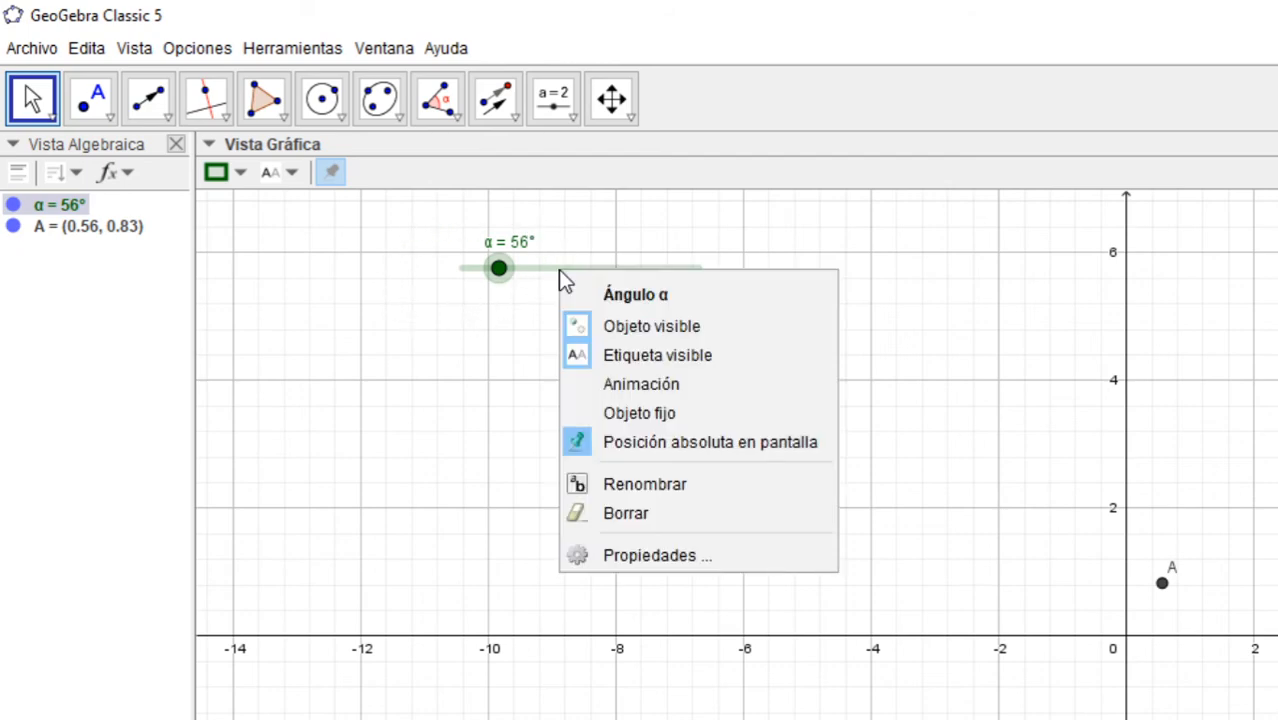
{"action": "left_click", "coordinate": [624, 386]}
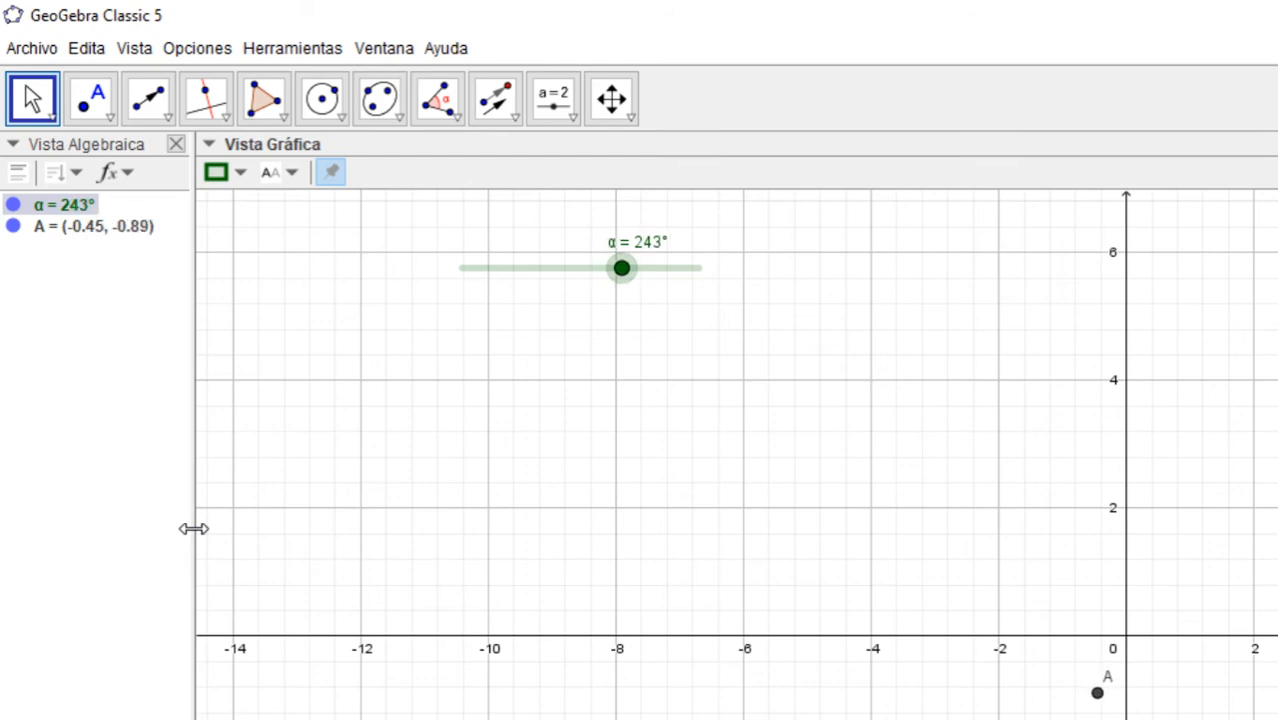
{"action": "right_click", "coordinate": [13, 229]}
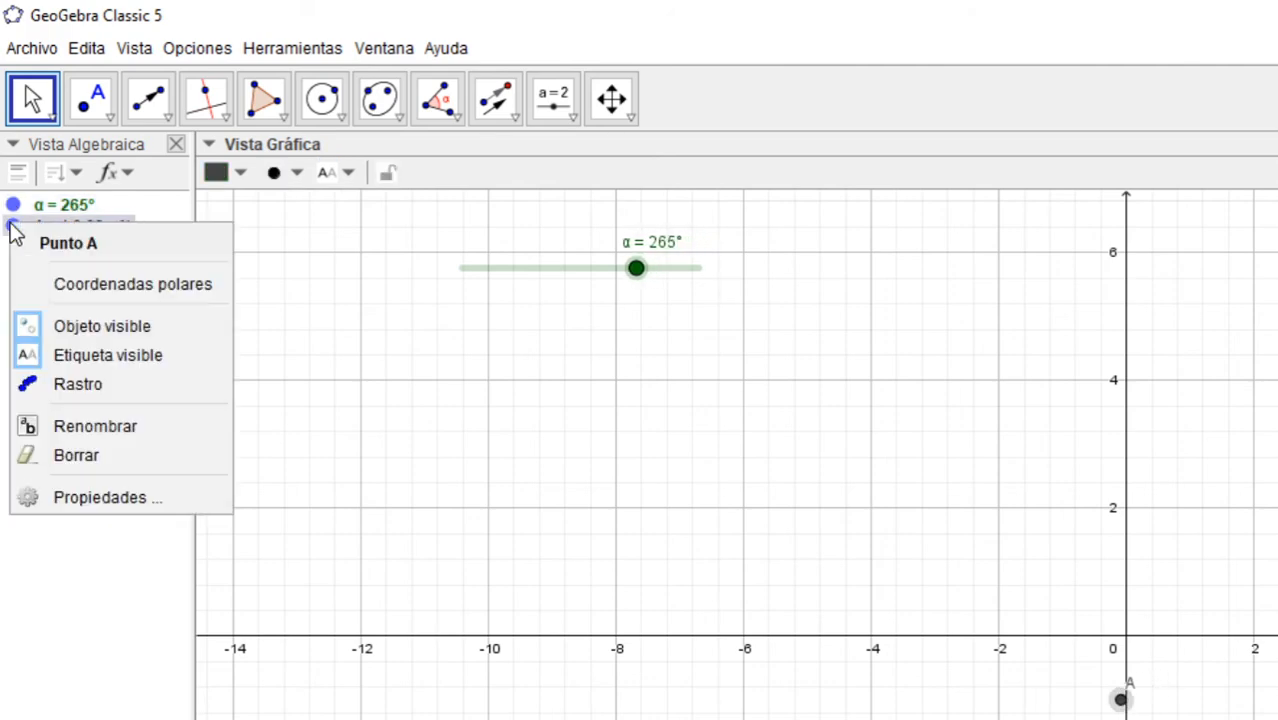
{"action": "left_click", "coordinate": [77, 389]}
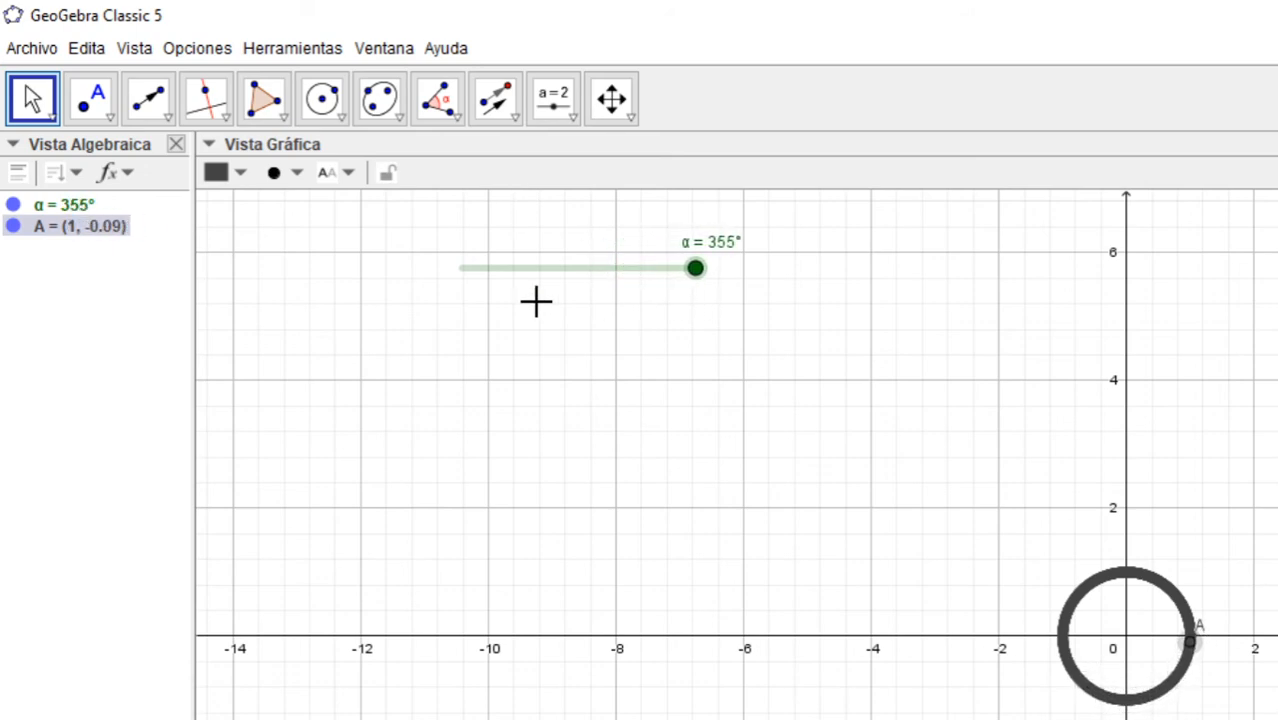
Stop the animation of slider α
{"action": "right_click", "coordinate": [10, 226]}
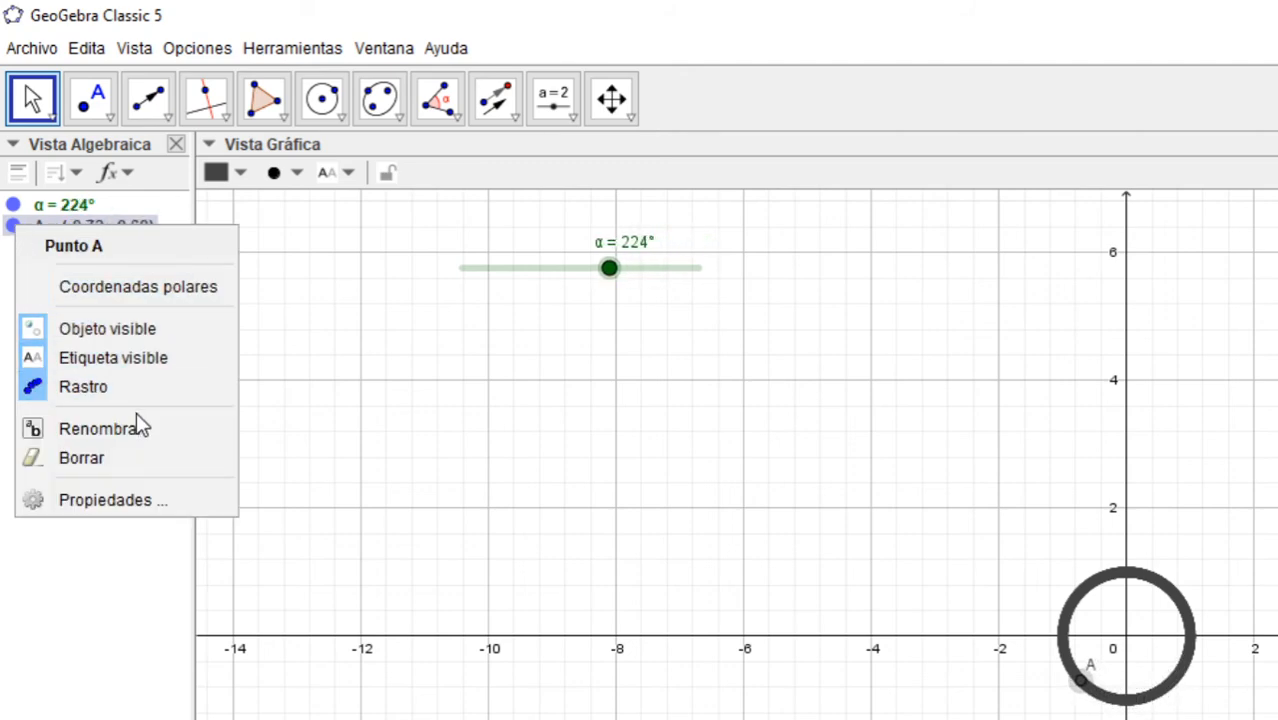
{"action": "right_click", "coordinate": [645, 275]}
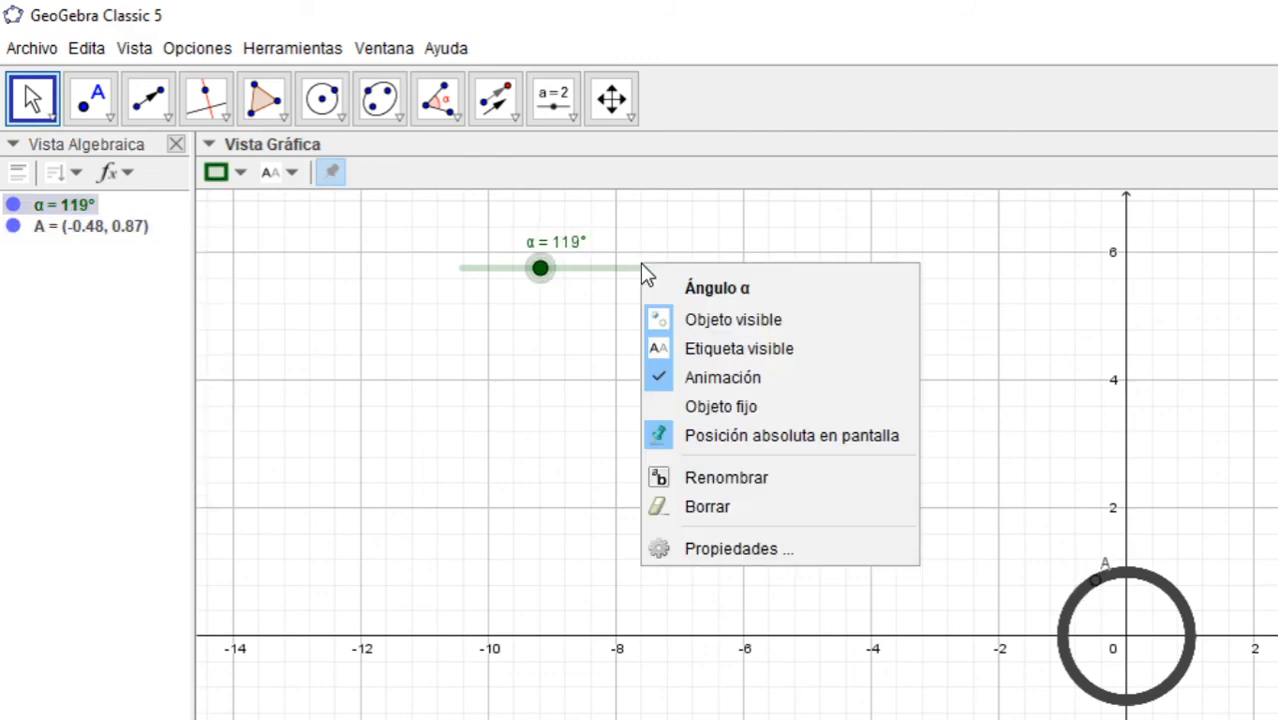
{"action": "left_click", "coordinate": [657, 380]}
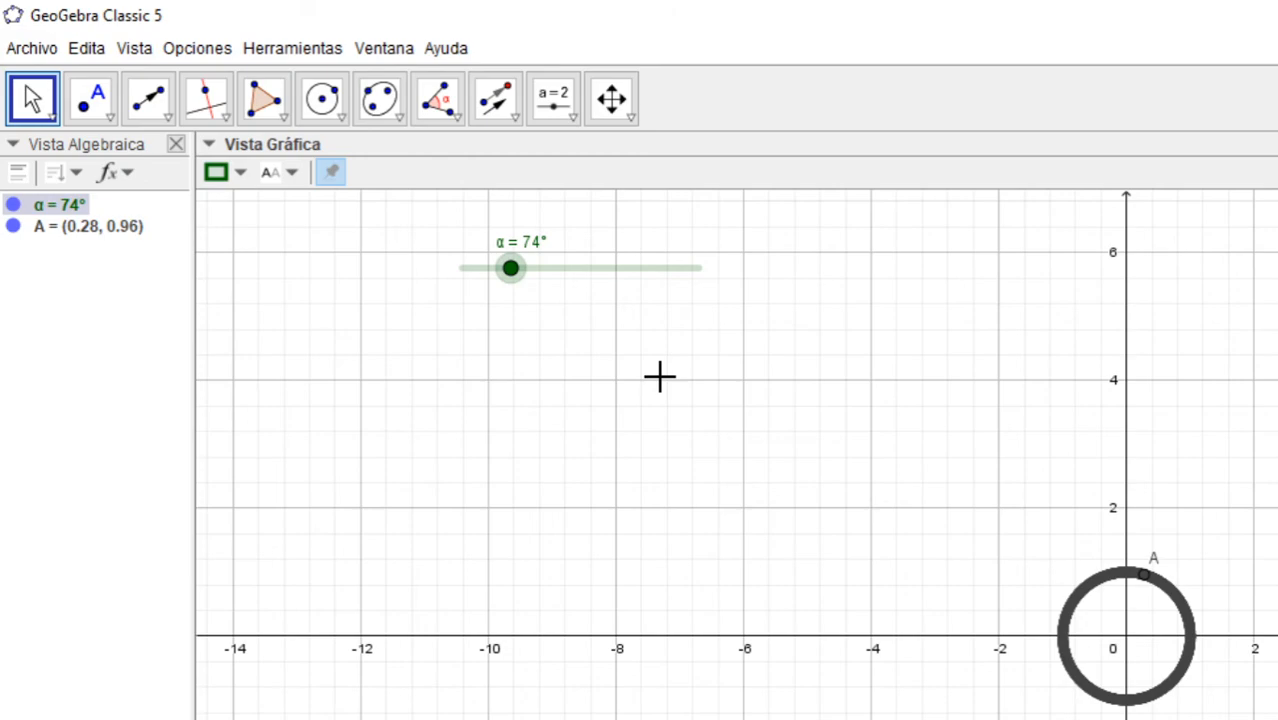
Shift the graphics view slightly to clear the trace left by point A
{"action": "left_click", "coordinate": [611, 98]}
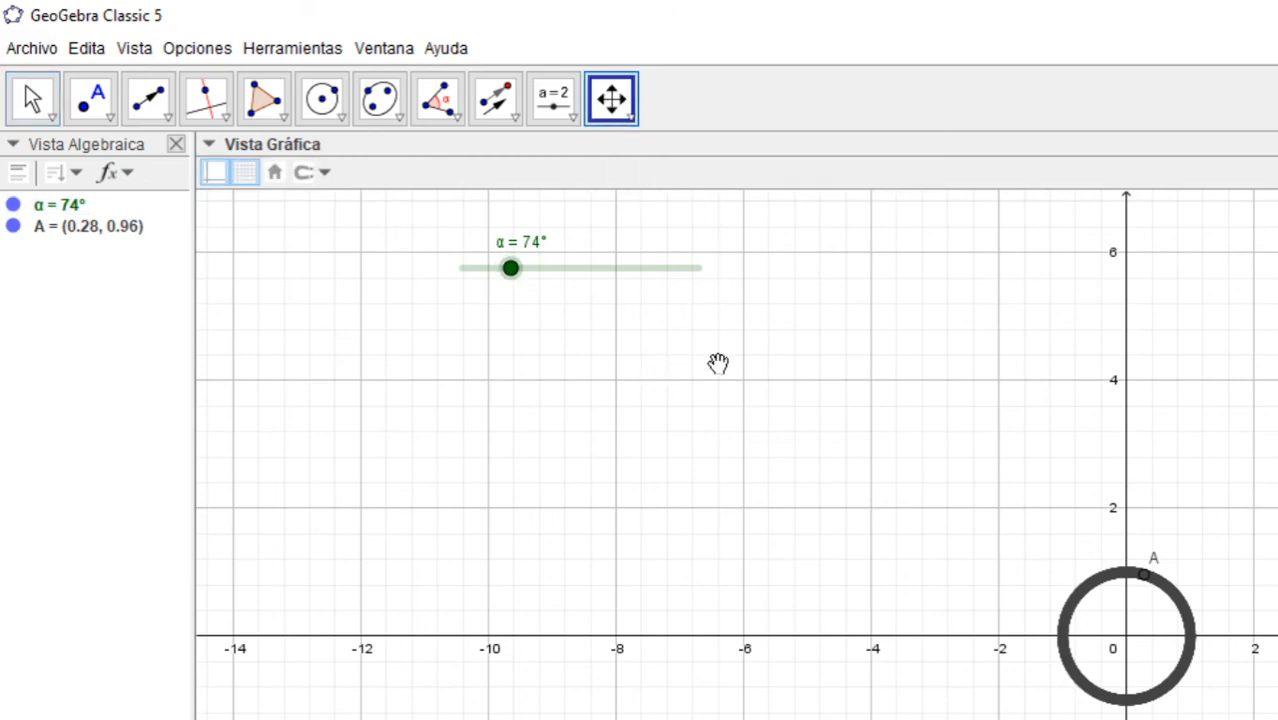
{"action": "mouse_move", "coordinate": [837, 704]}
{"action": "left_mouse_down"}
{"action": "mouse_move", "coordinate": [568, 690]}
{"action": "mouse_move", "coordinate": [802, 693]}
{"action": "mouse_move", "coordinate": [790, 700]}
{"action": "left_mouse_up"}
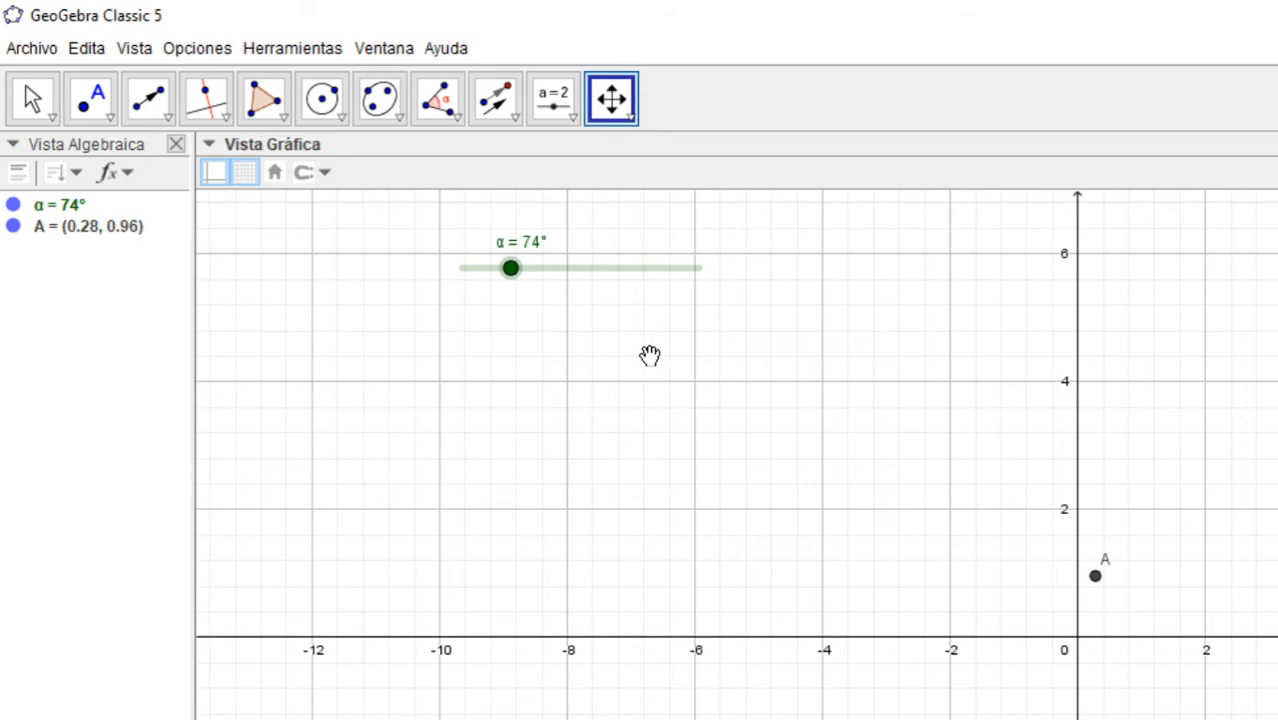
{"action": "left_click", "coordinate": [578, 116]}
{"action": "left_click", "coordinate": [600, 207]}
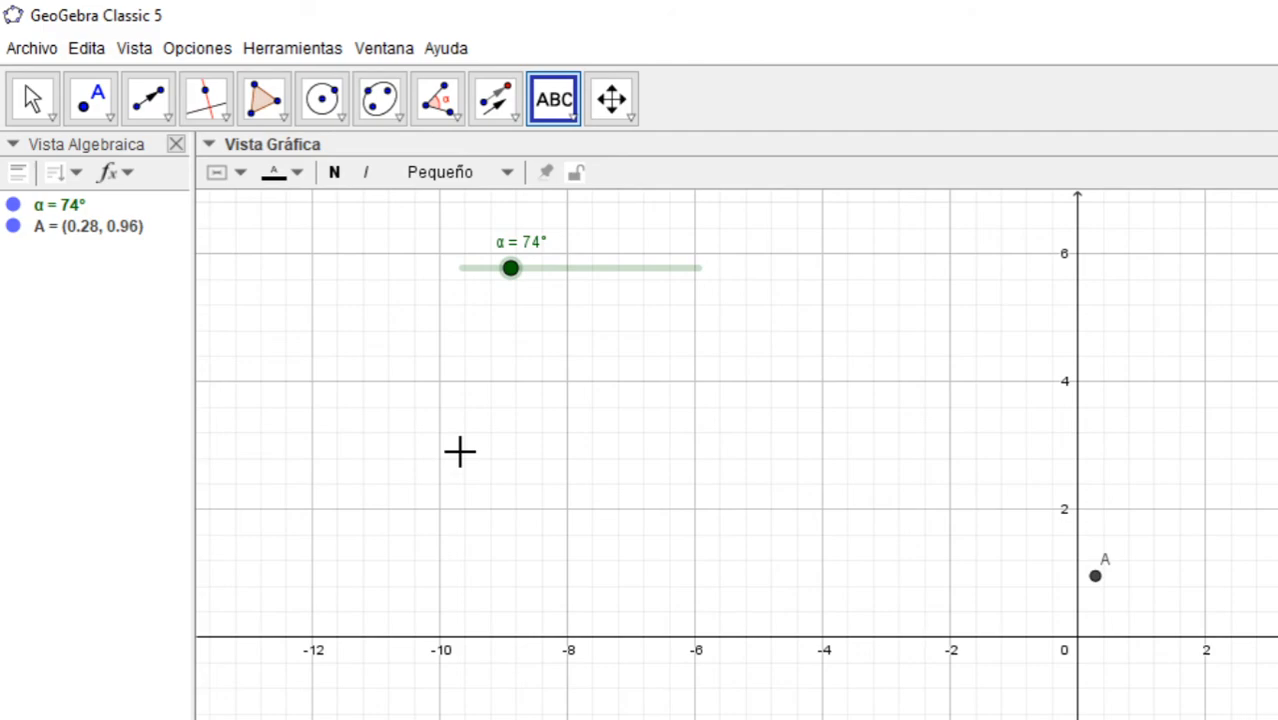
{"action": "left_click", "coordinate": [460, 452]}
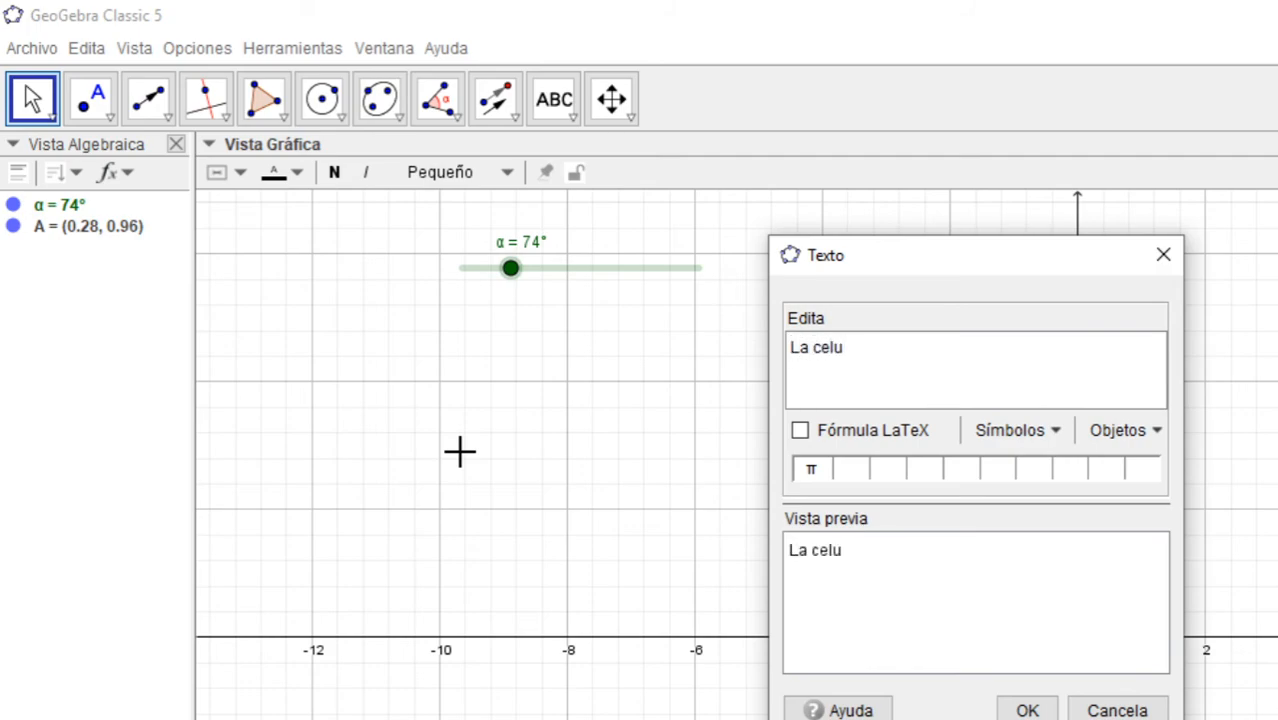
{"action": "left_click", "coordinate": [1164, 255]}
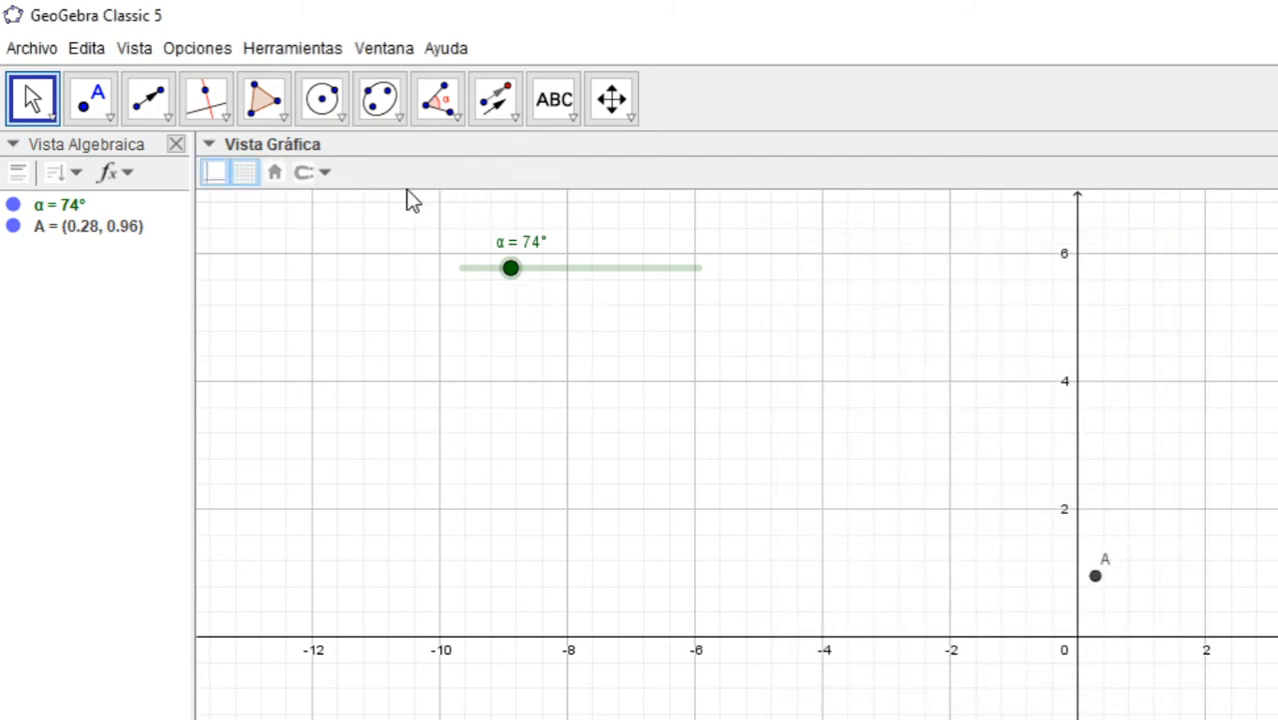
Select all objects and delete the slider α and point A
{"action": "left_click", "coordinate": [129, 50]}
{"action": "mouse_move", "coordinate": [88, 50]}
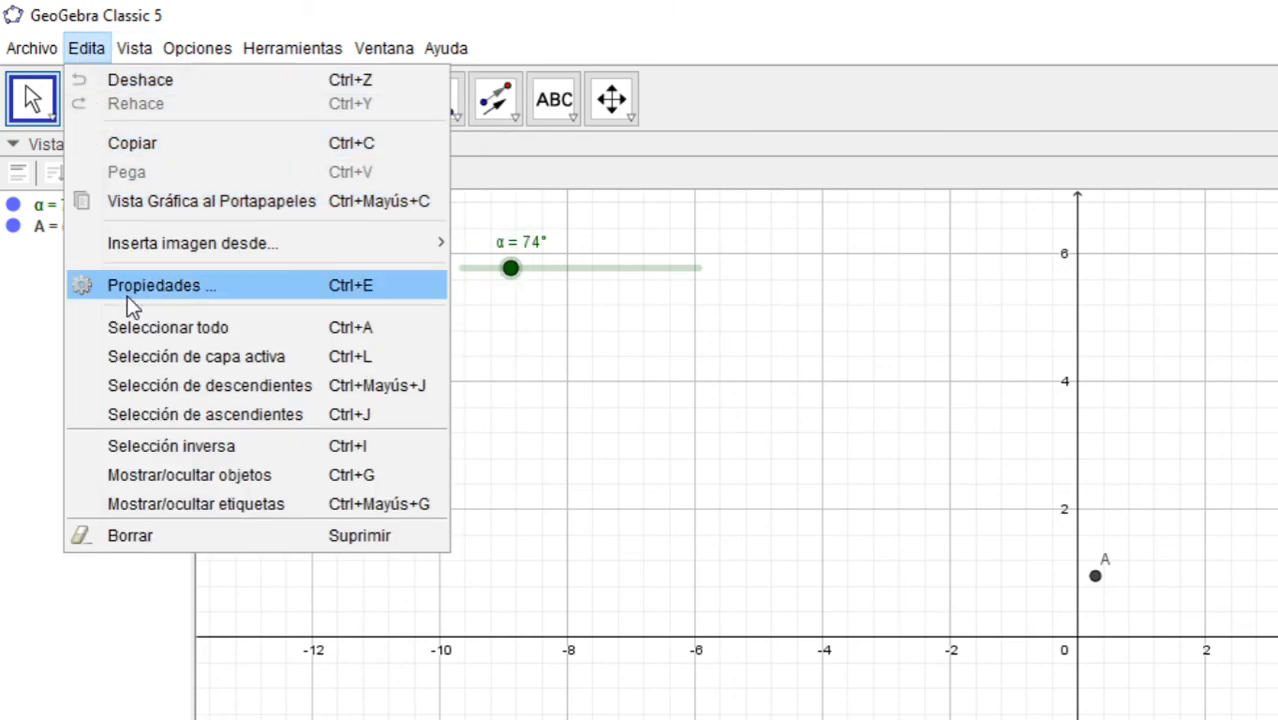
{"action": "left_click", "coordinate": [132, 327]}
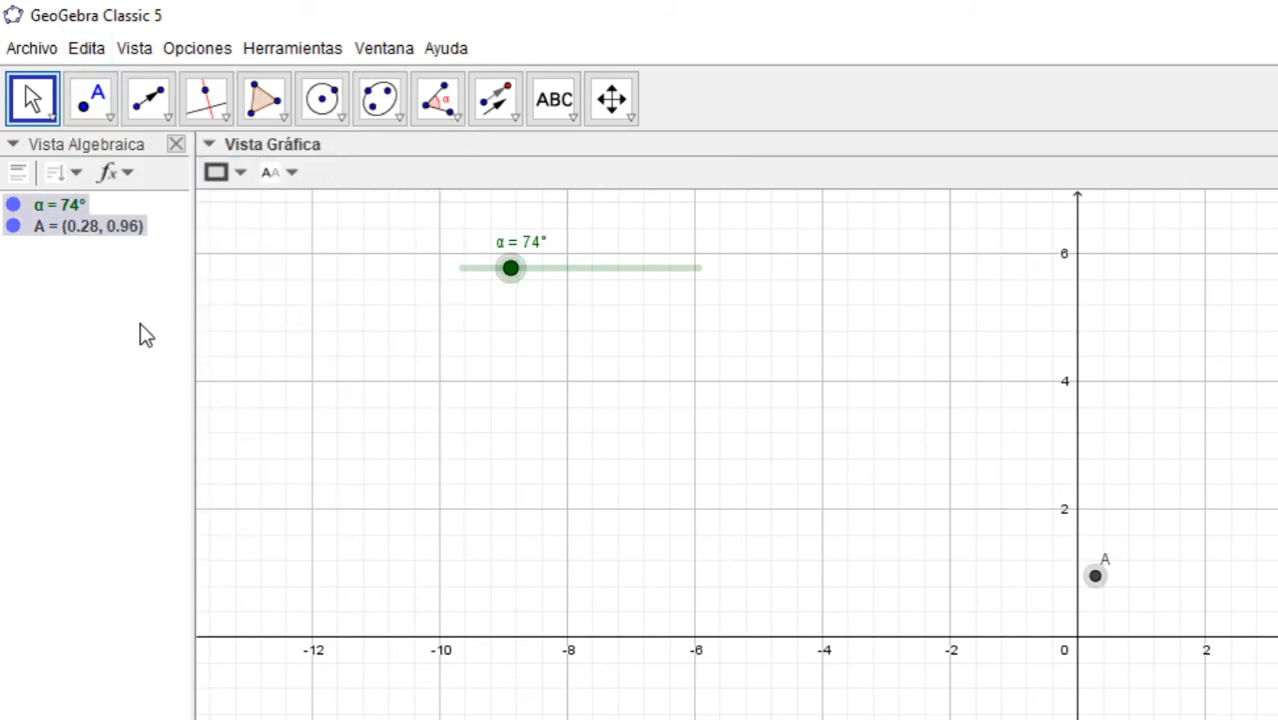
{"action": "key", "text": "Delete"}
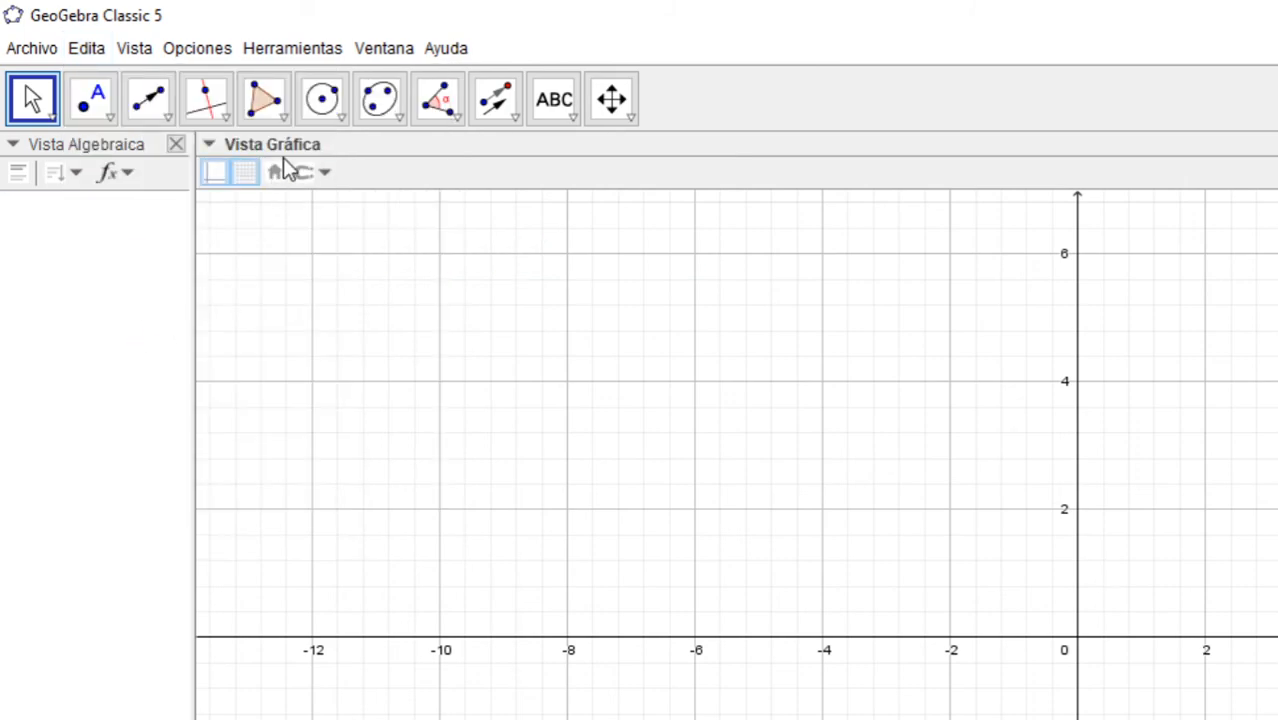
Insert the text "Le celula" as a LaTeX formula with a space between the words, and place it in the upper-left part of the graphics view
{"action": "left_click", "coordinate": [572, 118]}
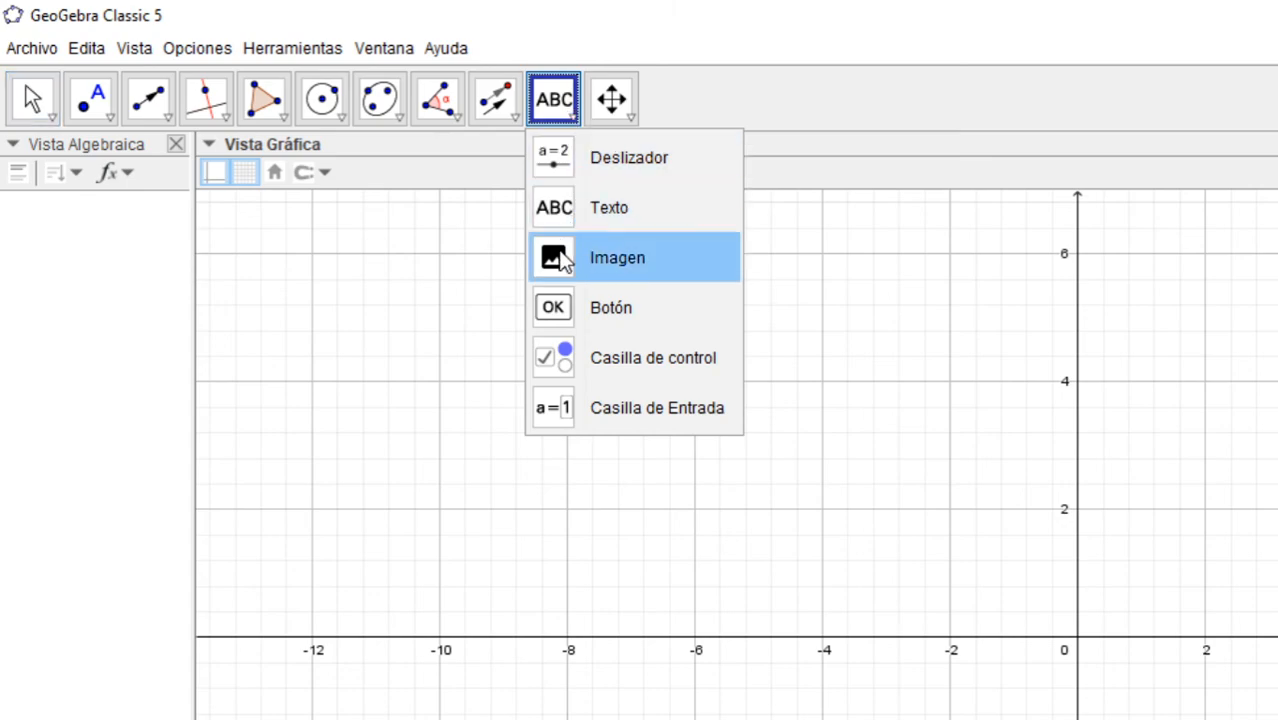
{"action": "left_click", "coordinate": [558, 220]}
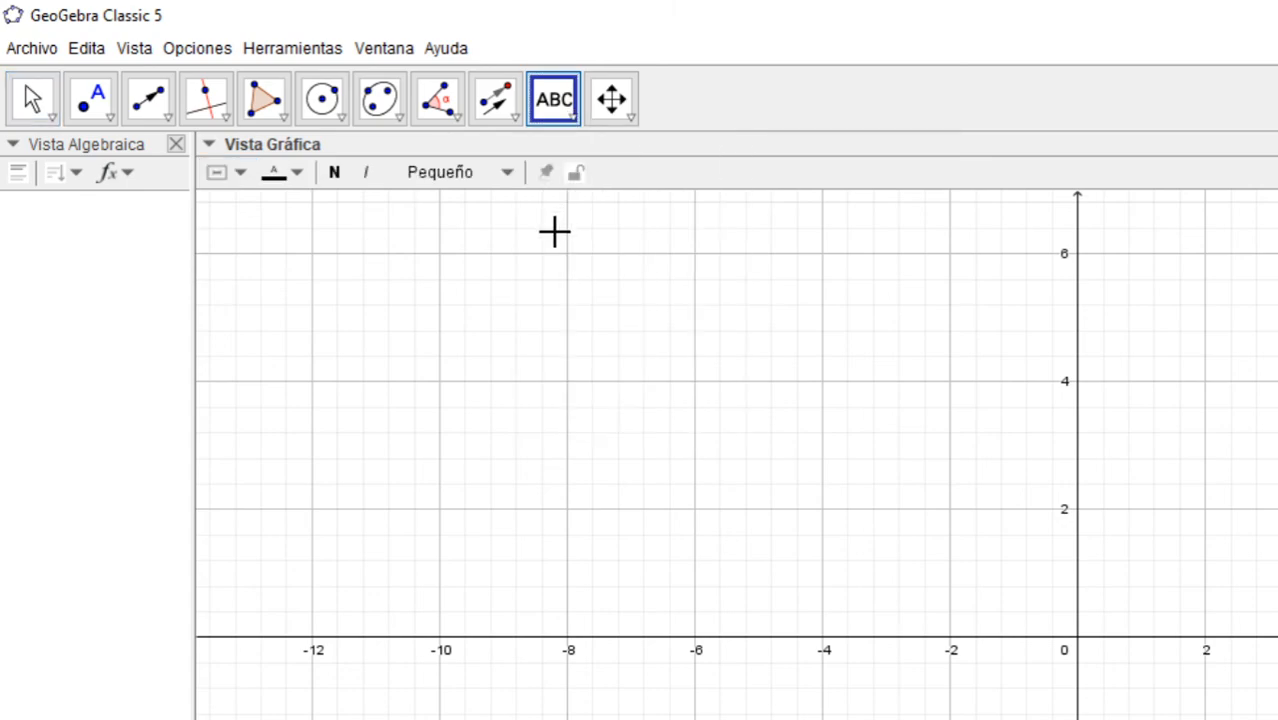
{"action": "left_click", "coordinate": [520, 357]}
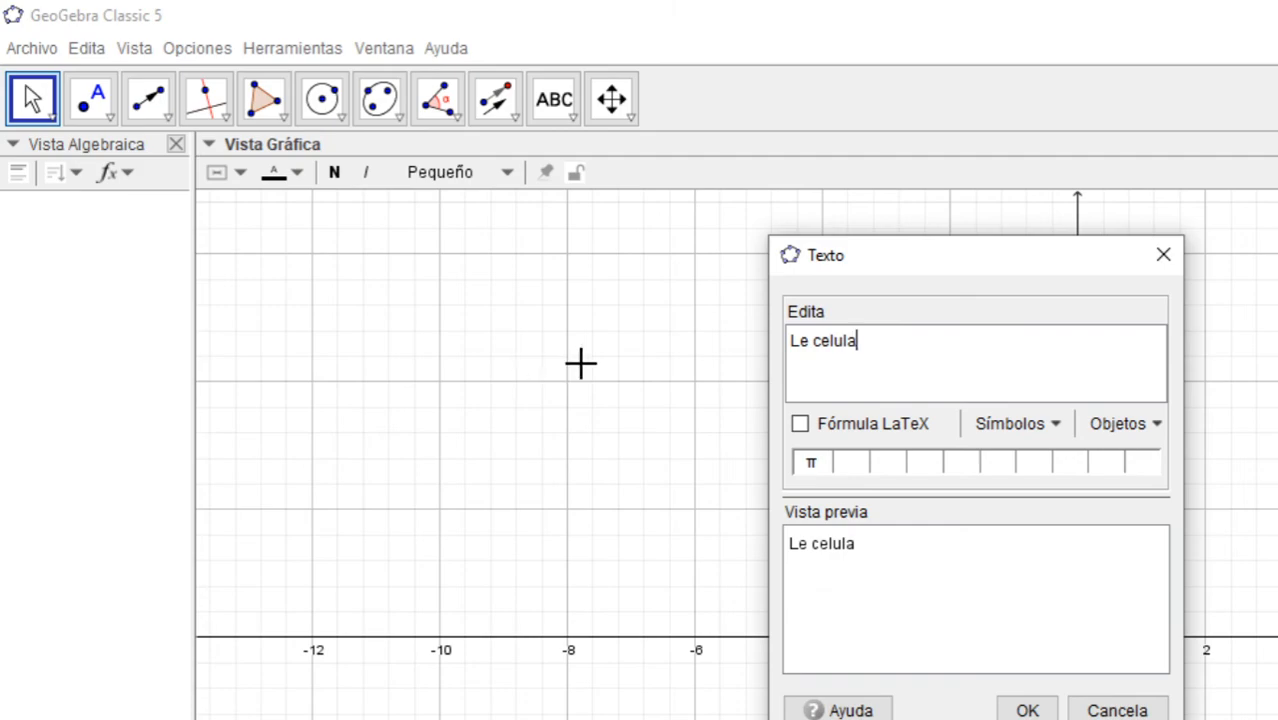
{"action": "left_click", "coordinate": [808, 426]}
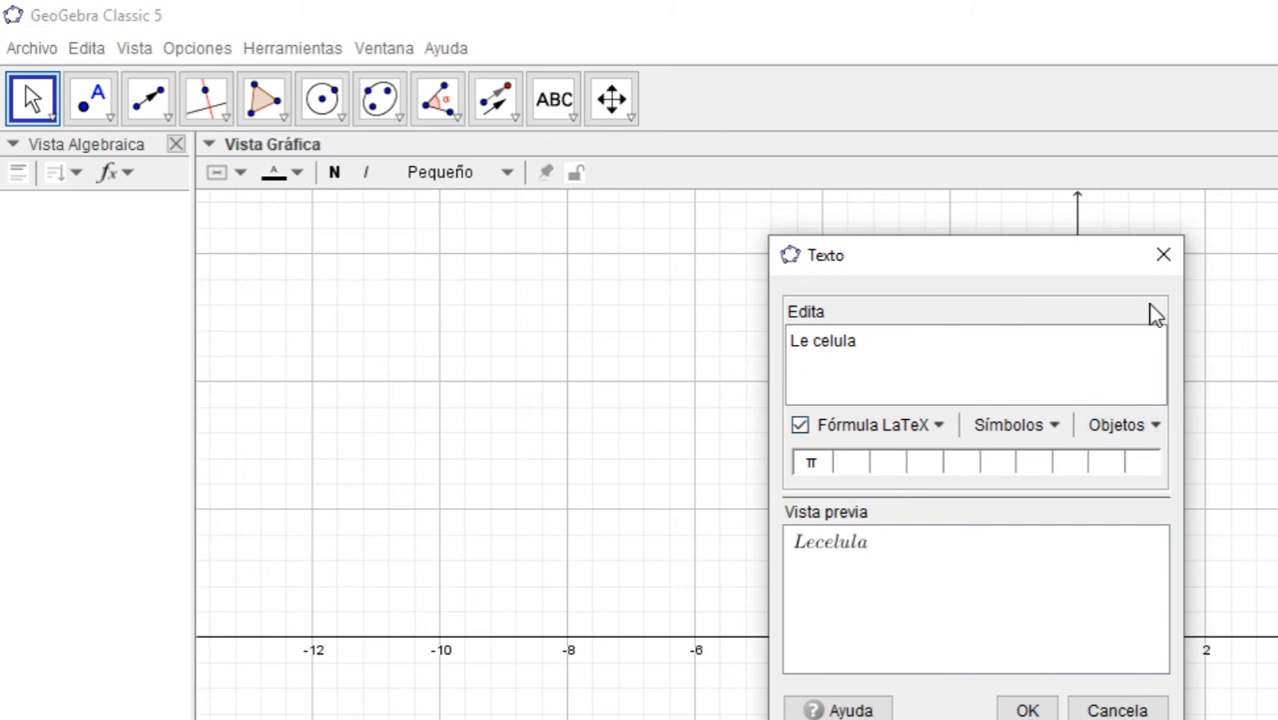
{"action": "type", "text": "\\"}
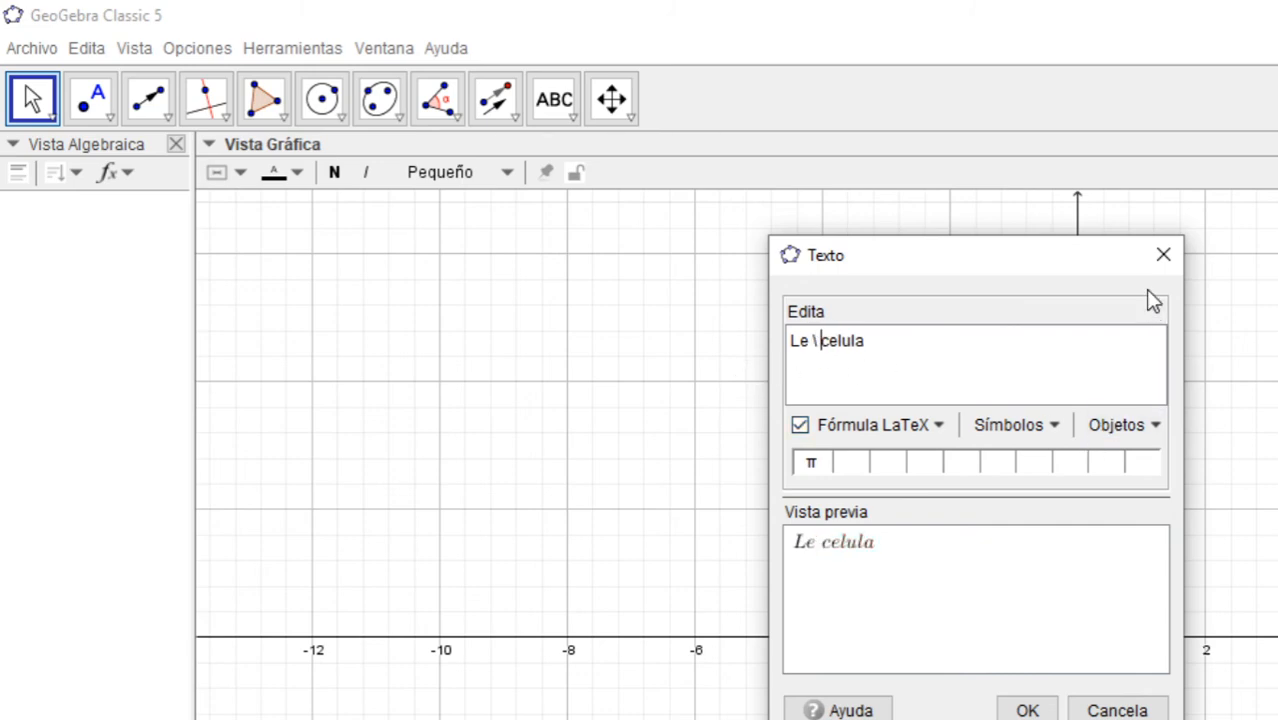
{"action": "left_click", "coordinate": [1028, 710]}
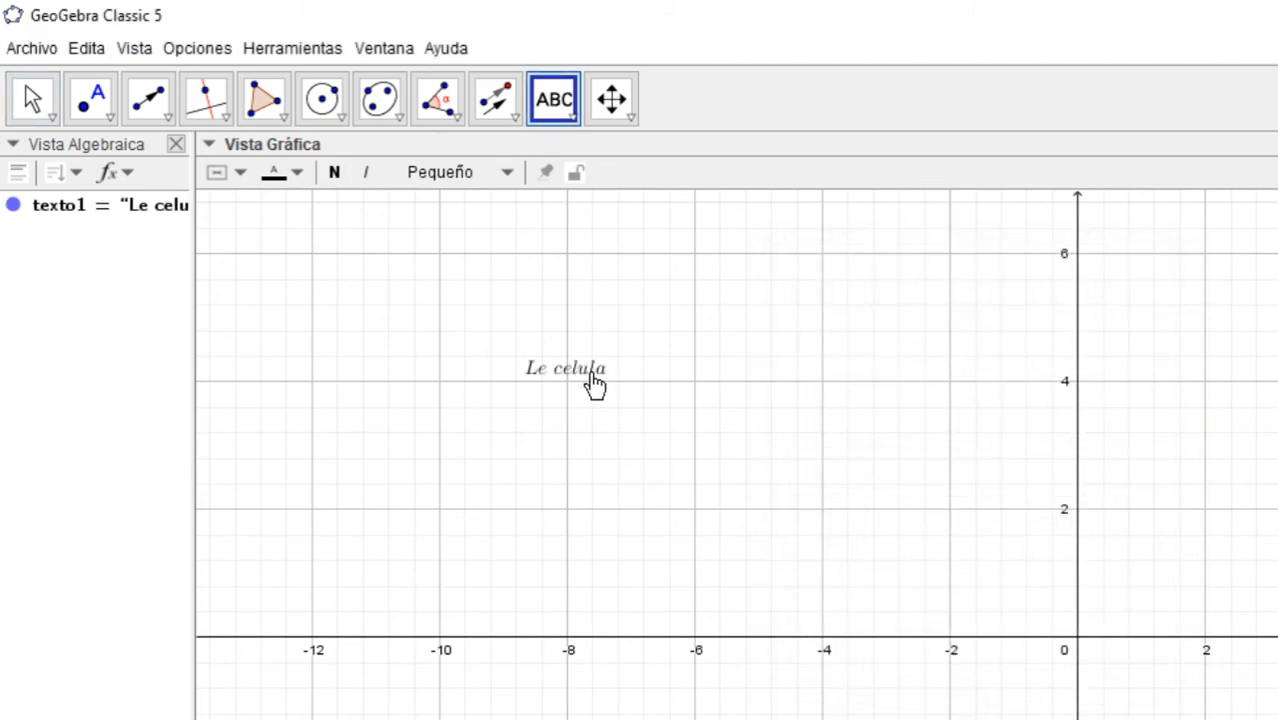
{"action": "left_click_drag", "start_coordinate": [566, 343], "coordinate": [531, 303]}
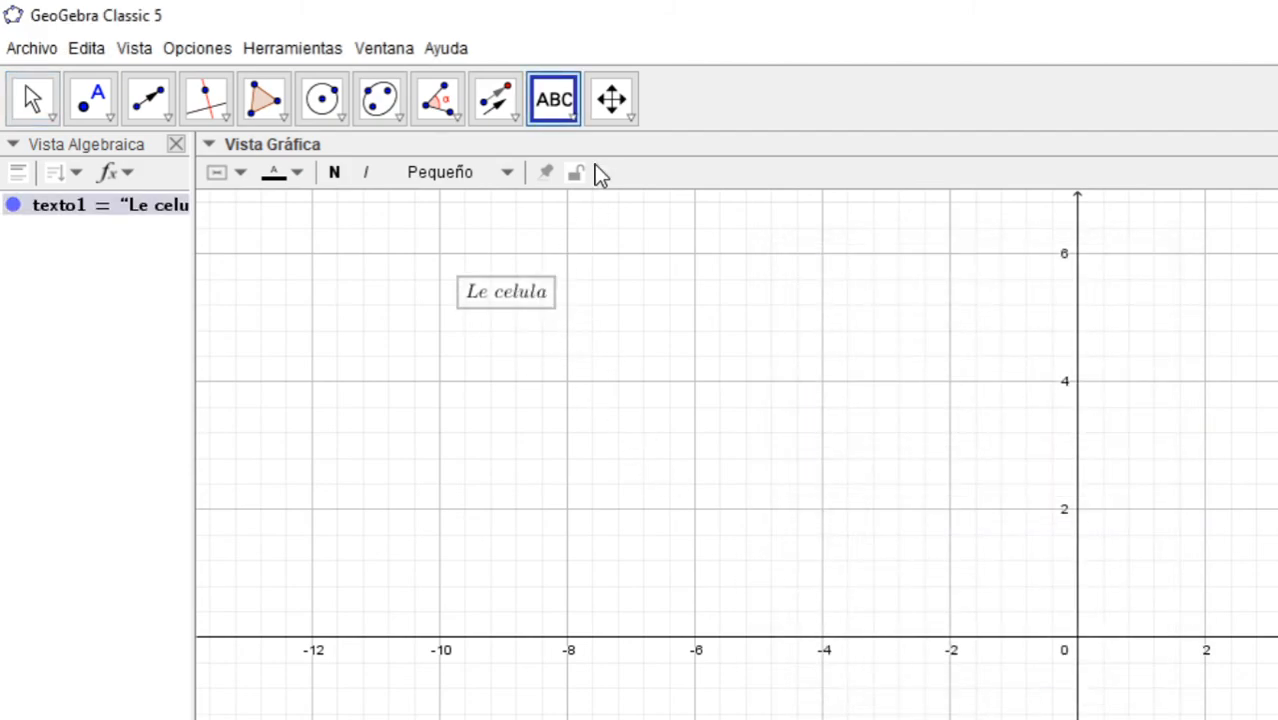
Insert the LaTeX text "Características" and place it beneath "Le celula"
{"action": "left_click", "coordinate": [873, 668]}
{"action": "type", "text": "Caracter"}
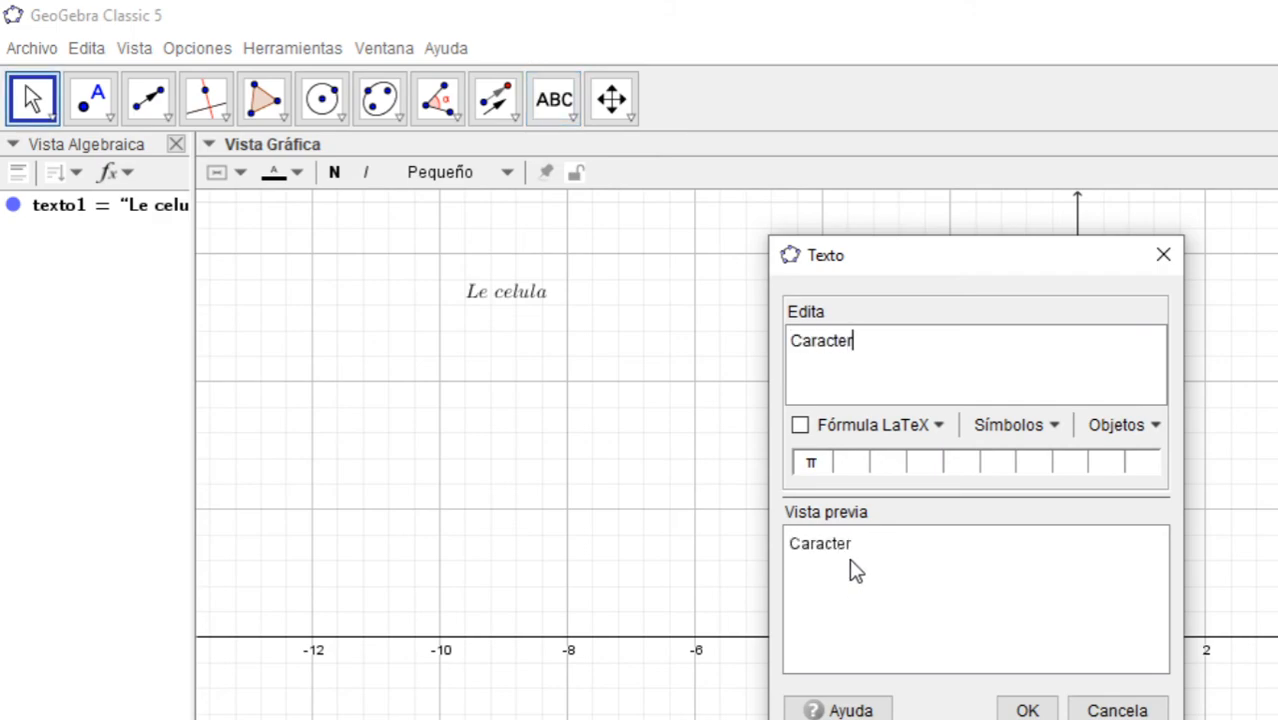
{"action": "type", "text": "isticax"}
{"action": "key", "text": "Delete"}
{"action": "type", "text": "í"}
{"action": "left_click", "coordinate": [906, 340]}
{"action": "key", "text": "BackSpace"}
{"action": "type", "text": "s"}
{"action": "left_click", "coordinate": [803, 425]}
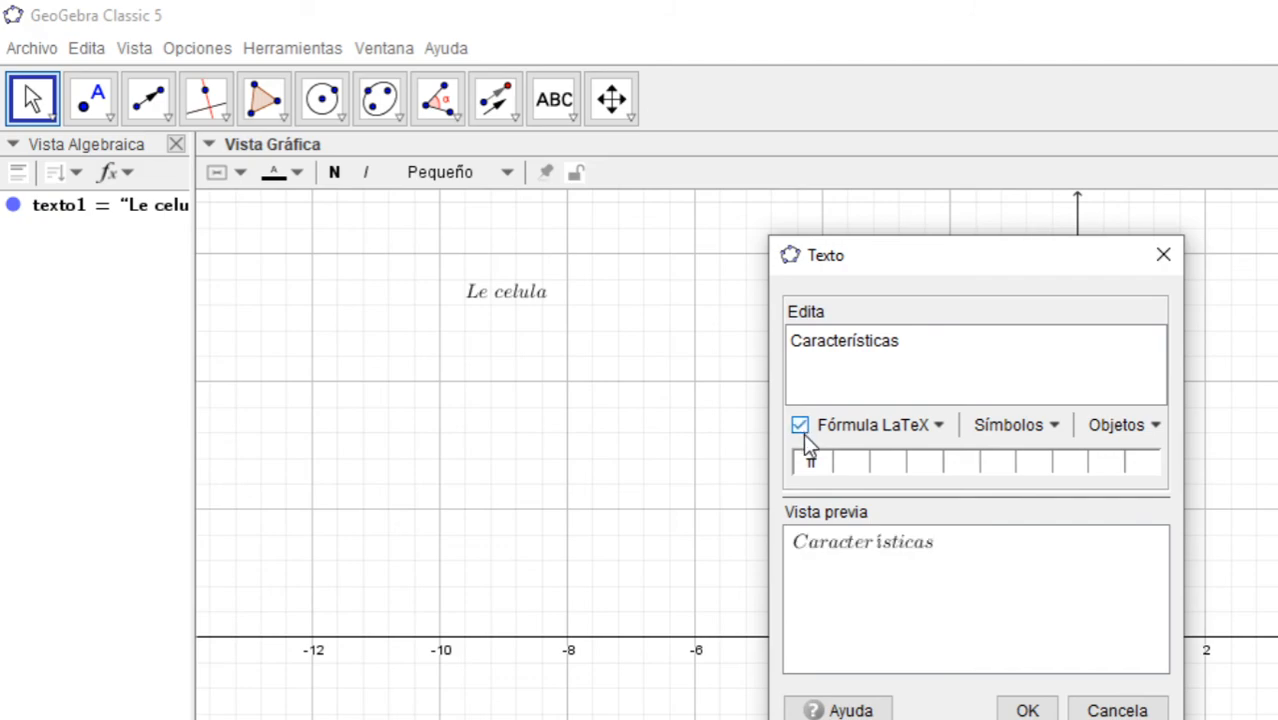
{"action": "left_click", "coordinate": [1025, 709]}
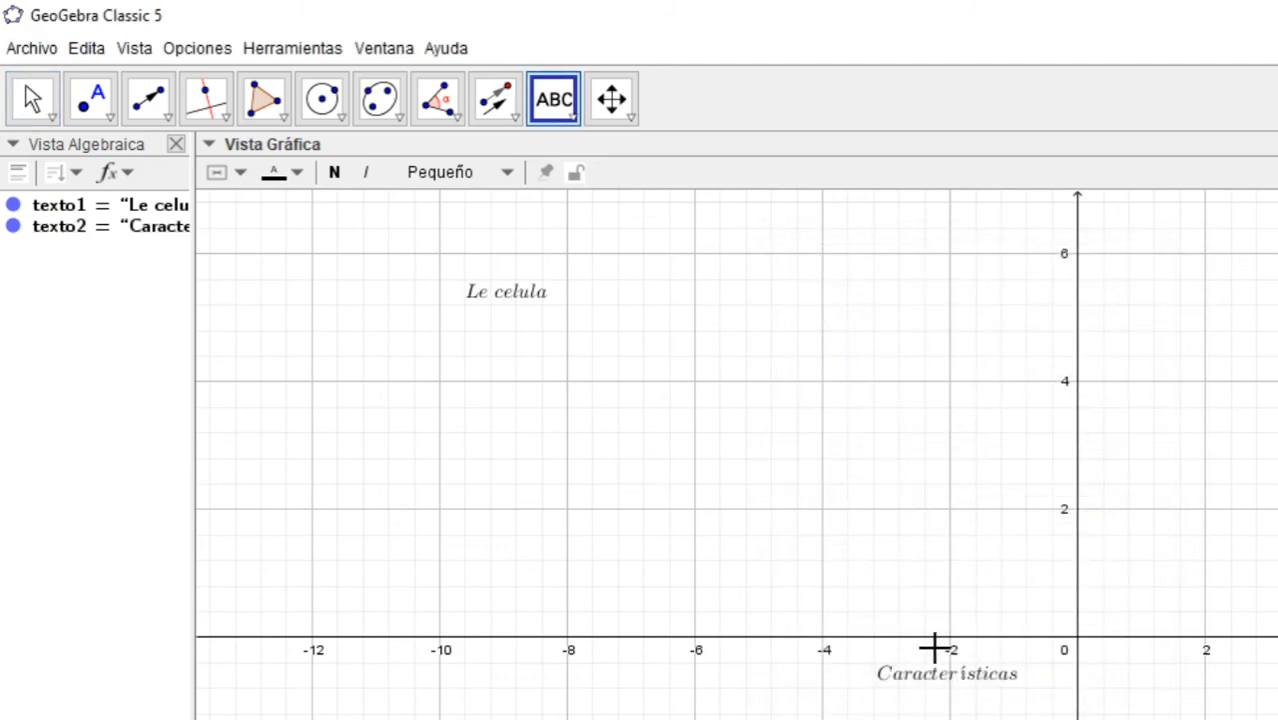
{"action": "left_click_drag", "start_coordinate": [887, 685], "coordinate": [516, 377]}
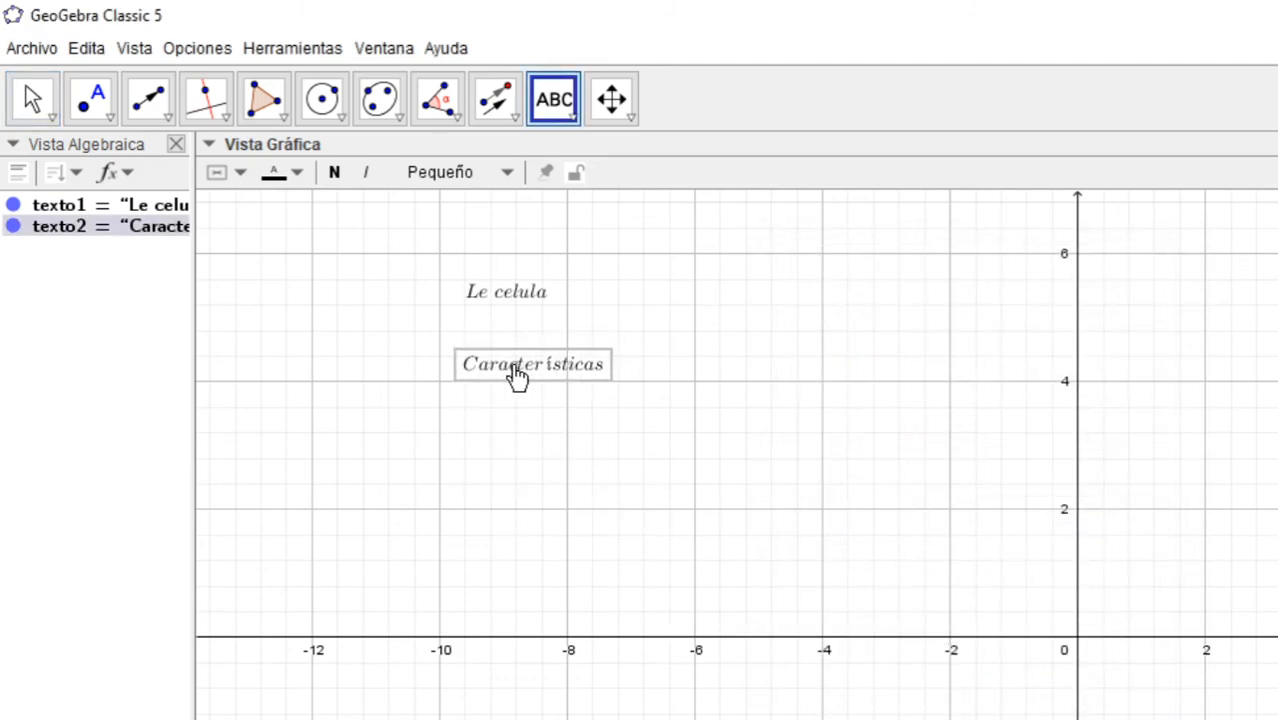
Insert the LaTeX text "Funciones" and place it beneath "Características"
{"action": "left_click", "coordinate": [556, 110]}
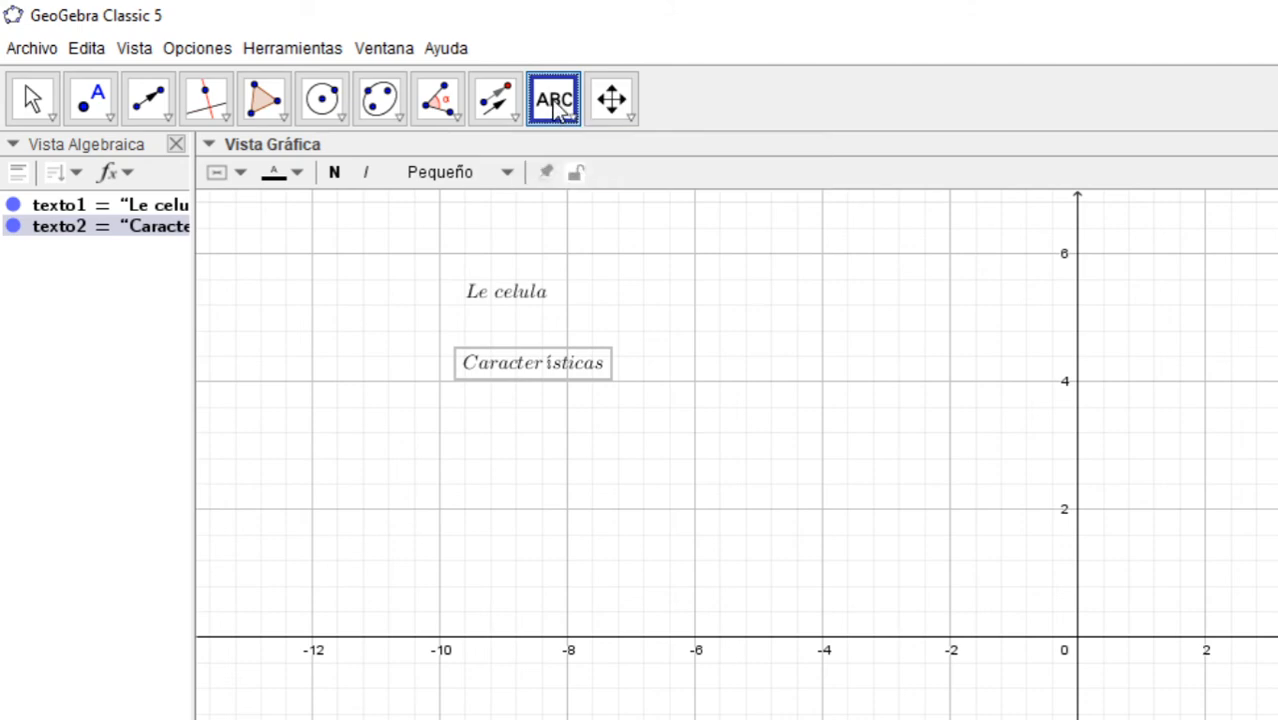
{"action": "left_click", "coordinate": [822, 503]}
{"action": "type", "text": "Funv"}
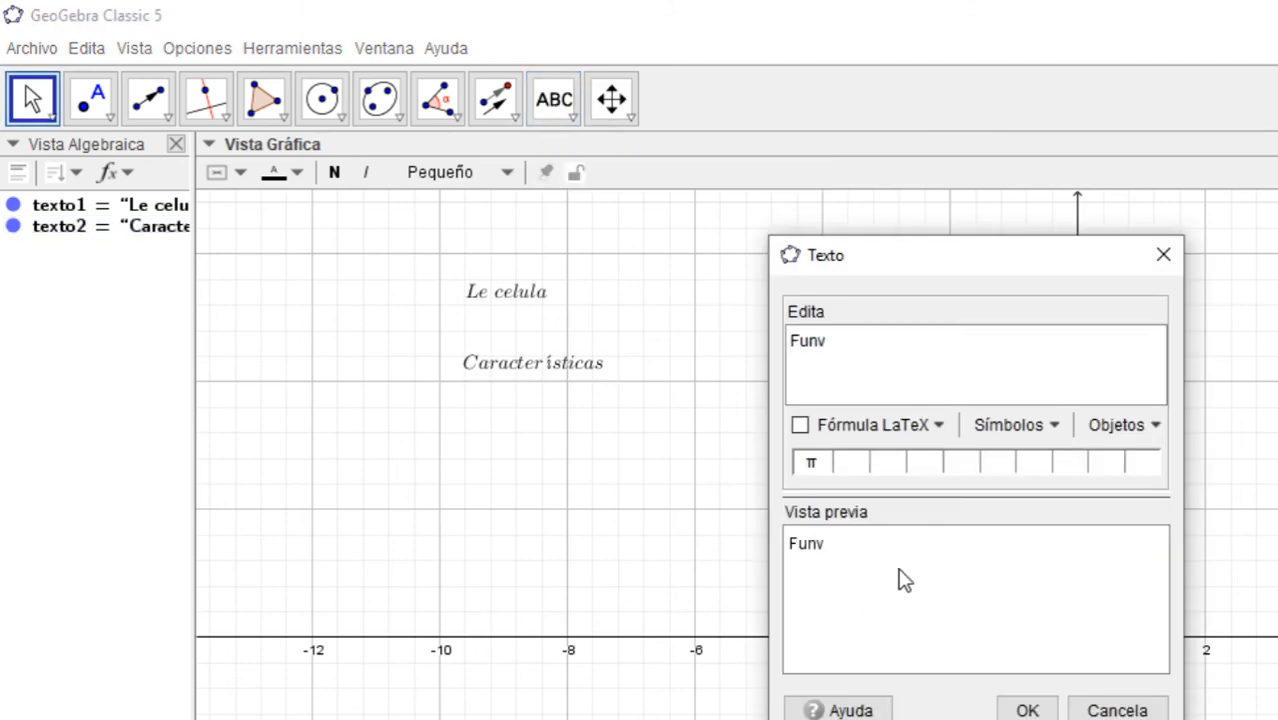
{"action": "key", "text": "BackSpace"}
{"action": "type", "text": "ciones"}
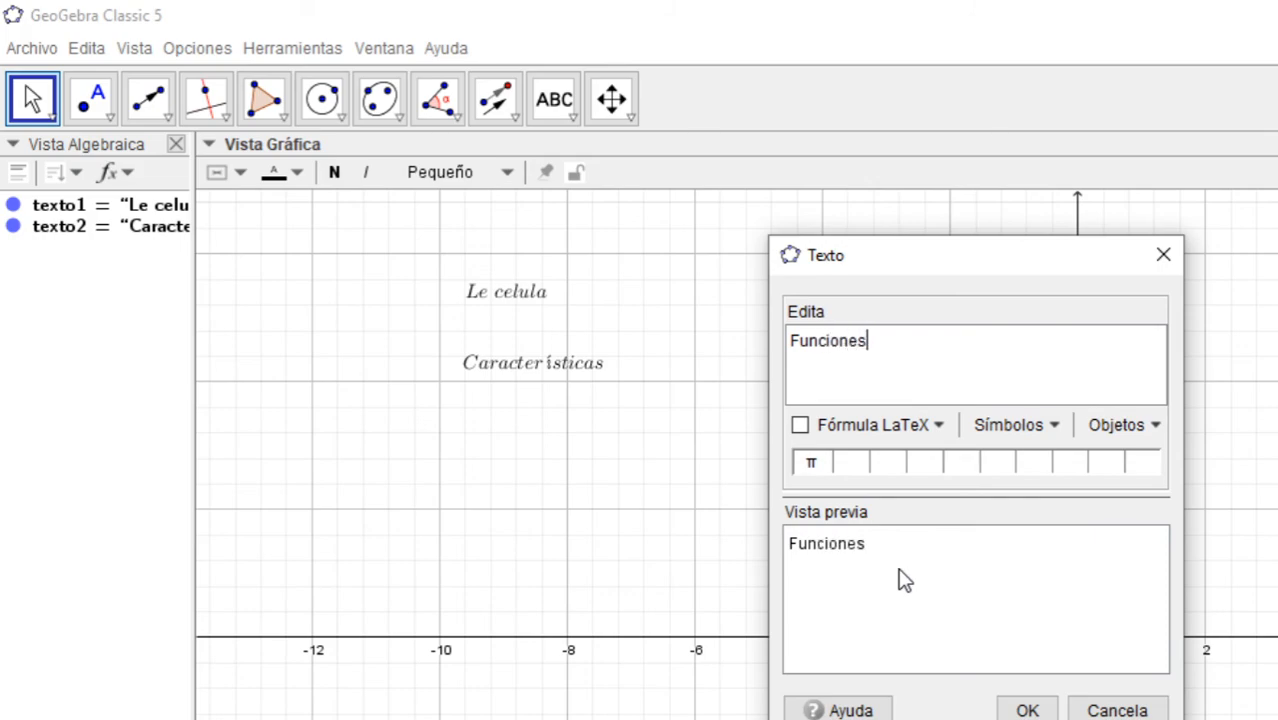
{"action": "left_click", "coordinate": [800, 426]}
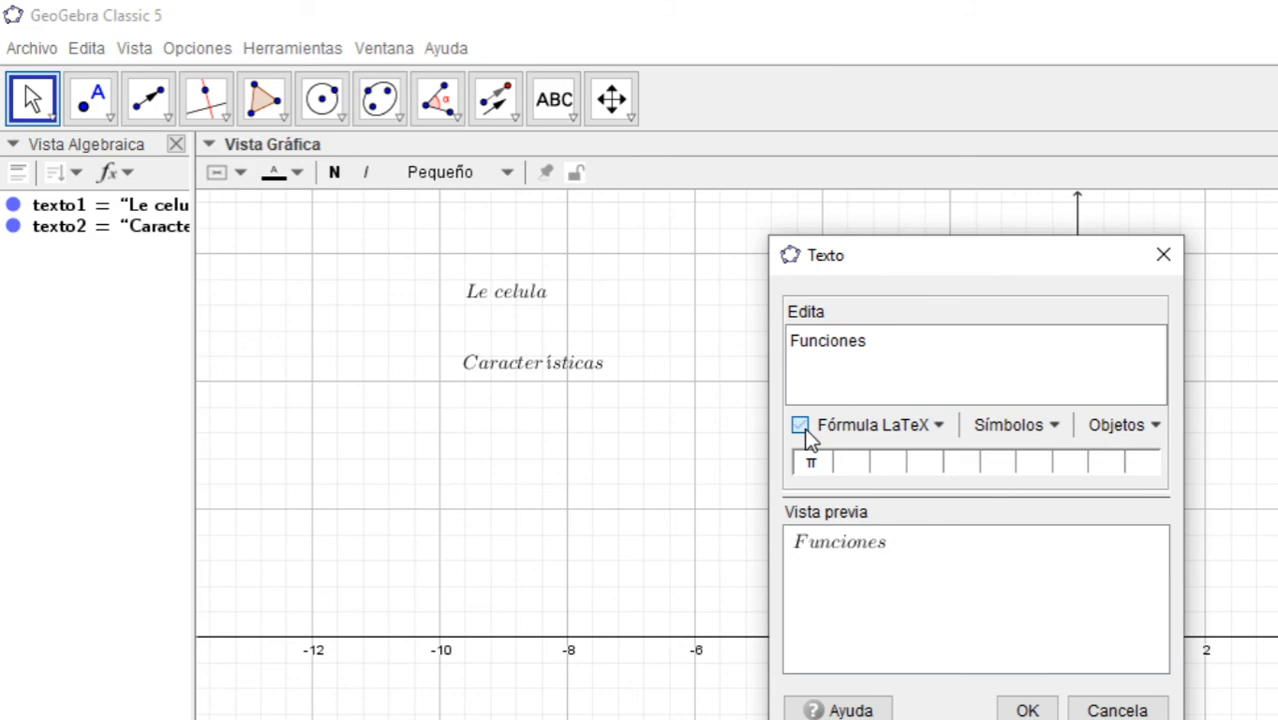
{"action": "left_click", "coordinate": [1027, 710]}
{"action": "left_click_drag", "start_coordinate": [872, 534], "coordinate": [482, 520]}
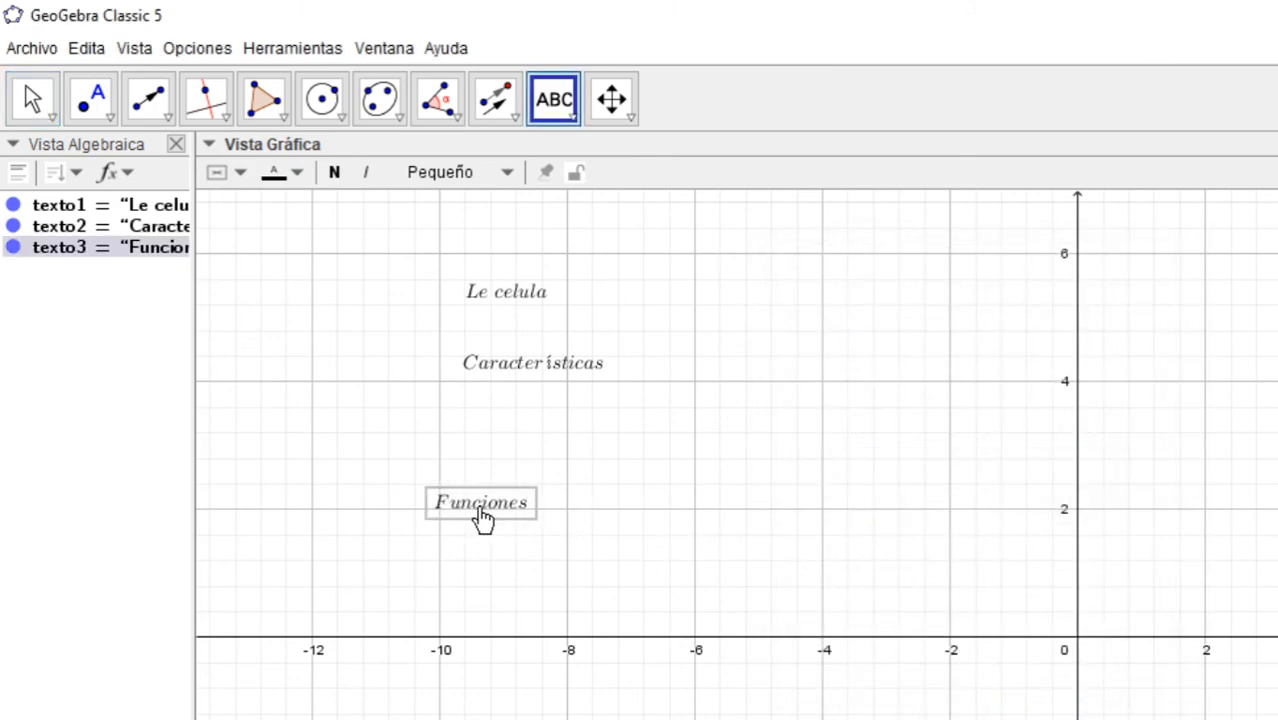
Move "Características" and "Le celula" further left so they sit above "Funciones"
{"action": "left_click_drag", "start_coordinate": [490, 375], "coordinate": [434, 392]}
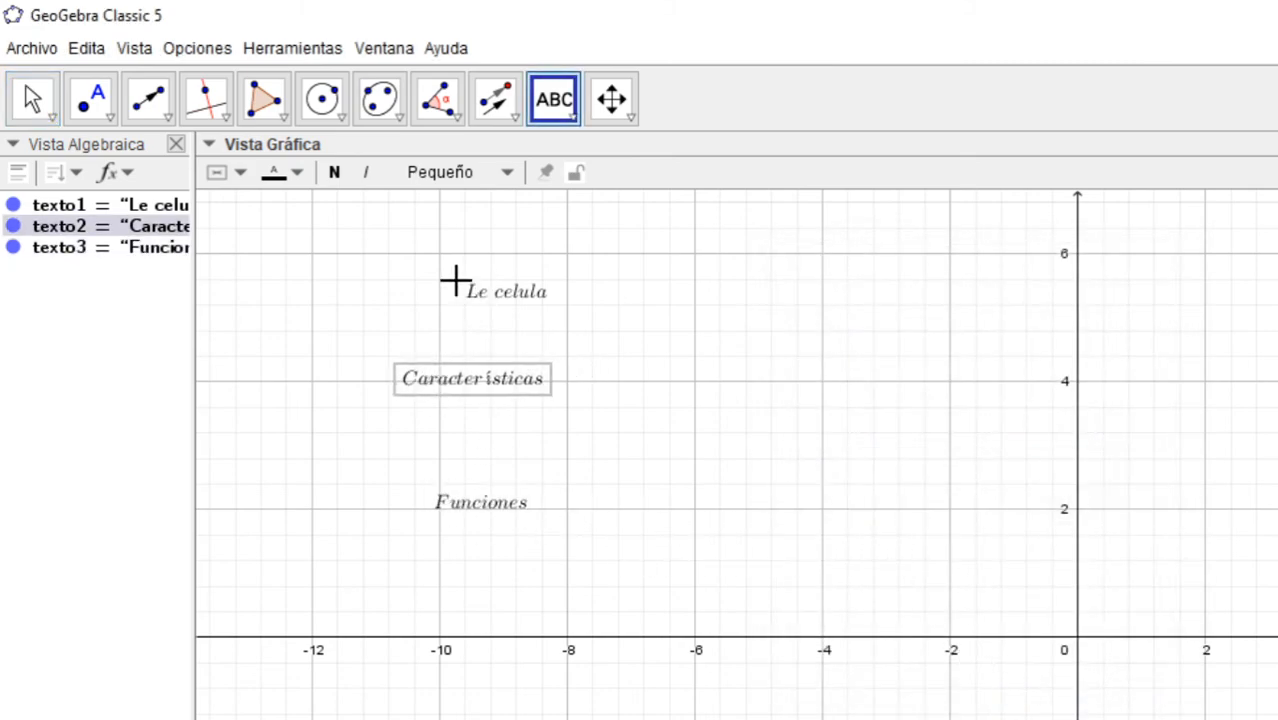
{"action": "left_click", "coordinate": [454, 277]}
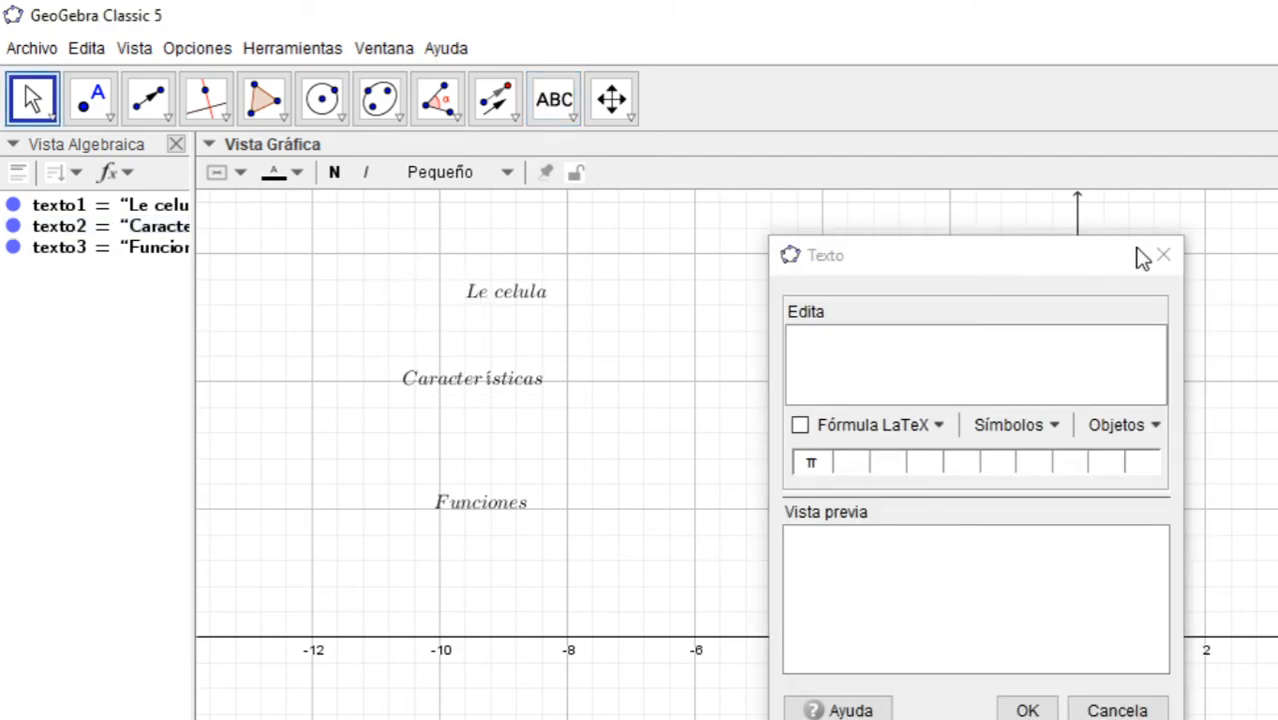
{"action": "left_click", "coordinate": [1160, 256]}
{"action": "left_click_drag", "start_coordinate": [522, 308], "coordinate": [483, 277]}
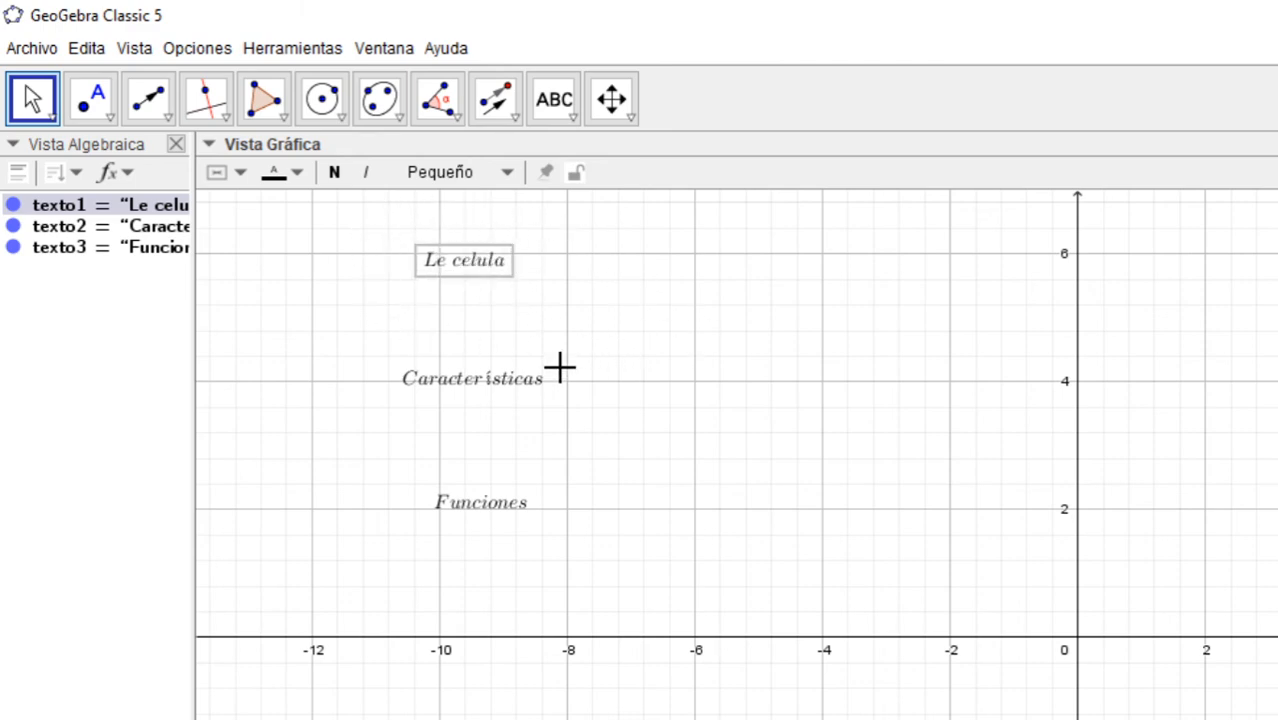
Hide the axes and the grid of the graphics view
{"action": "left_click", "coordinate": [606, 106]}
{"action": "right_click", "coordinate": [716, 261]}
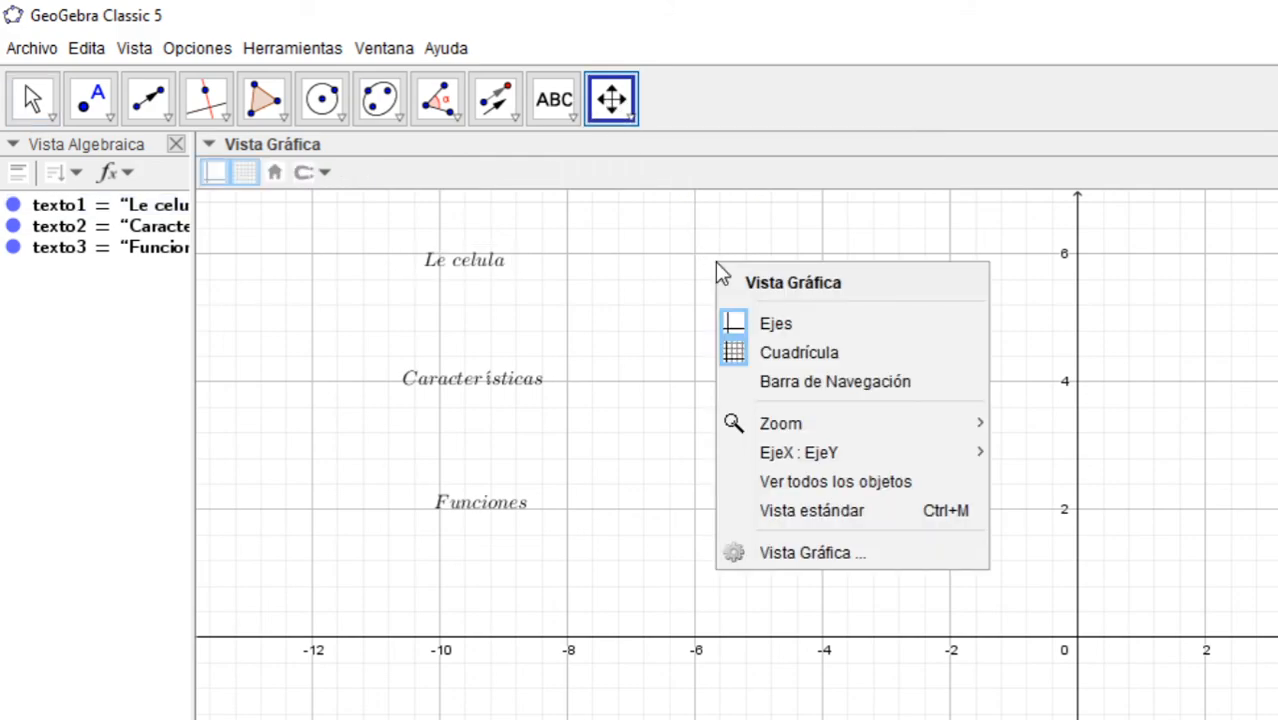
{"action": "left_click", "coordinate": [833, 327]}
{"action": "right_click", "coordinate": [833, 330]}
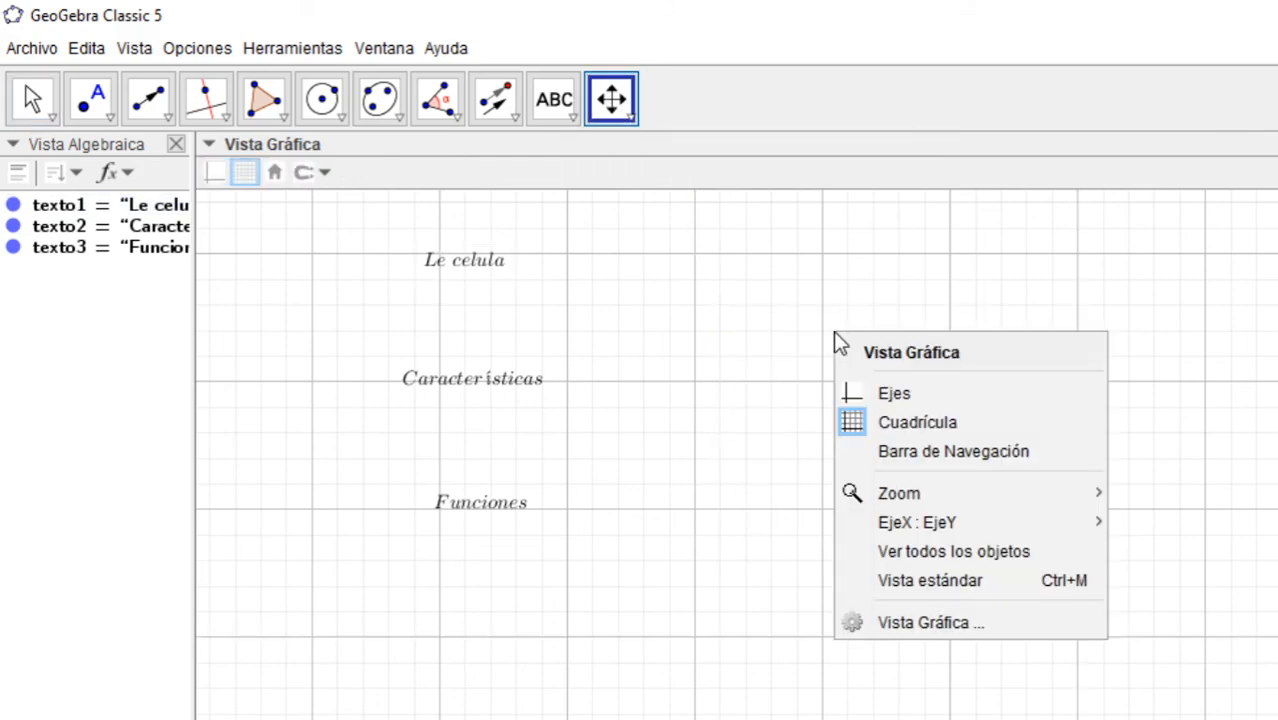
{"action": "left_click", "coordinate": [920, 425]}
Show the grid again and hide it once more
{"action": "right_click", "coordinate": [919, 421]}
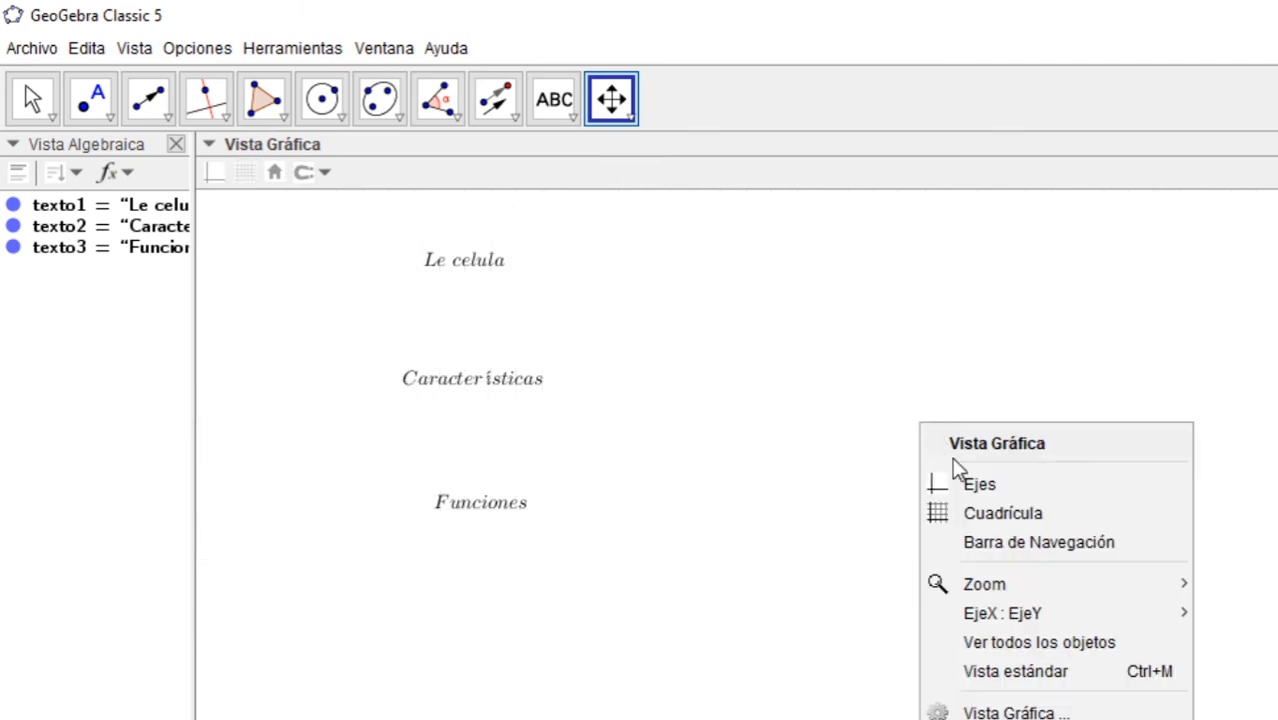
{"action": "left_click", "coordinate": [985, 511]}
{"action": "right_click", "coordinate": [843, 405]}
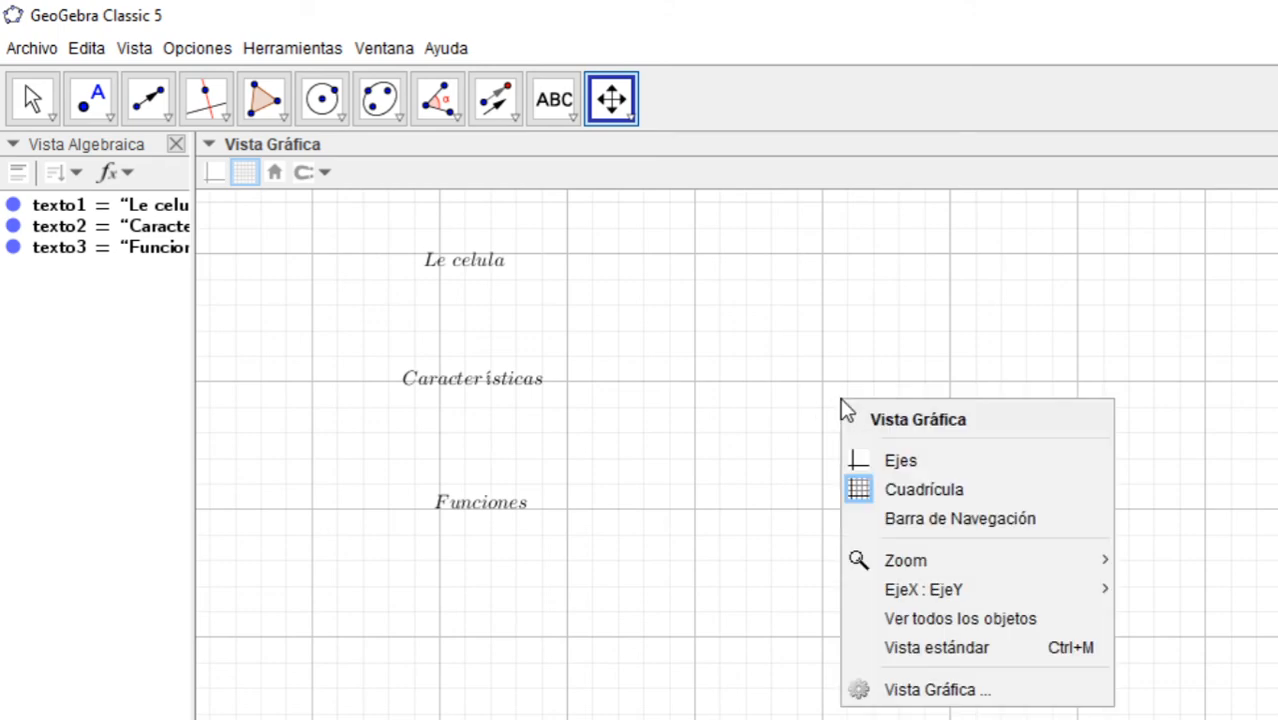
{"action": "left_click", "coordinate": [930, 492]}
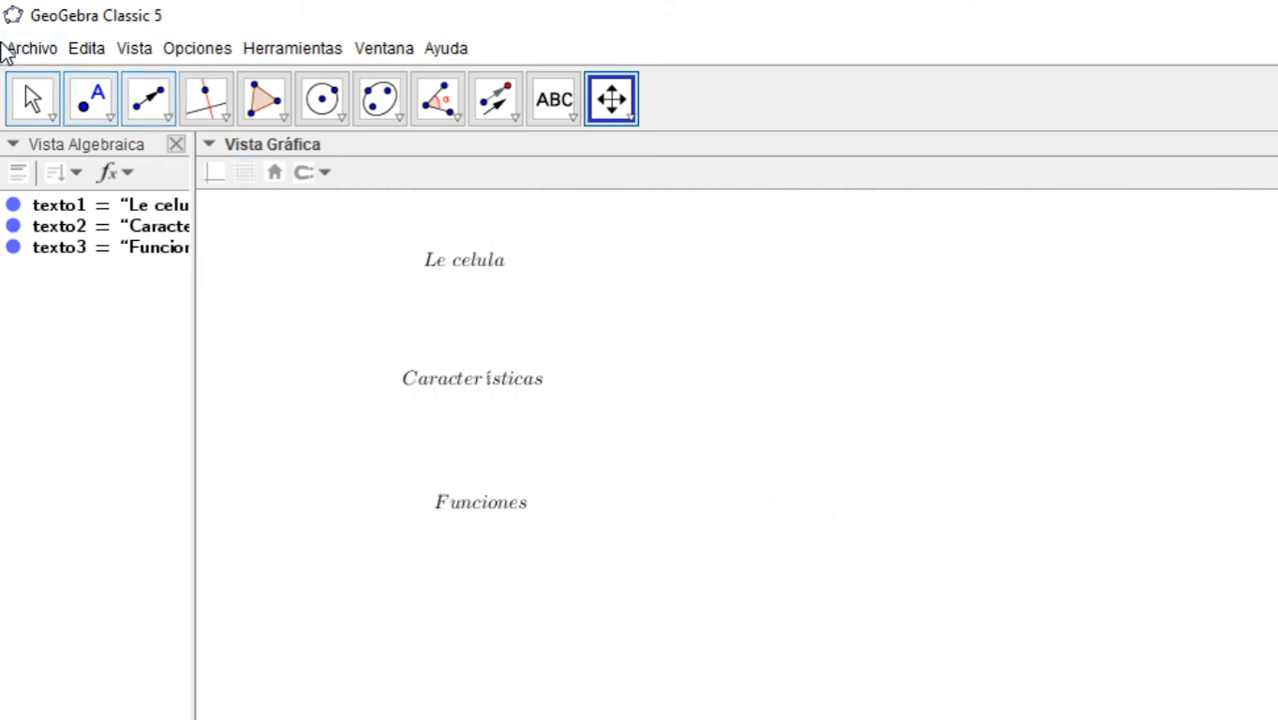
Reposition the three texts so their left edges line up in one column
{"action": "left_click", "coordinate": [32, 98]}
{"action": "mouse_move", "coordinate": [480, 274]}
{"action": "left_mouse_down"}
{"action": "mouse_move", "coordinate": [471, 302]}
{"action": "mouse_move", "coordinate": [465, 290]}
{"action": "left_mouse_up"}
{"action": "left_click_drag", "start_coordinate": [442, 391], "coordinate": [444, 406]}
{"action": "left_click_drag", "start_coordinate": [465, 517], "coordinate": [442, 514]}
Select all three texts and format them in red, bold and size Grande through their properties
{"action": "left_click_drag", "start_coordinate": [345, 244], "coordinate": [566, 494]}
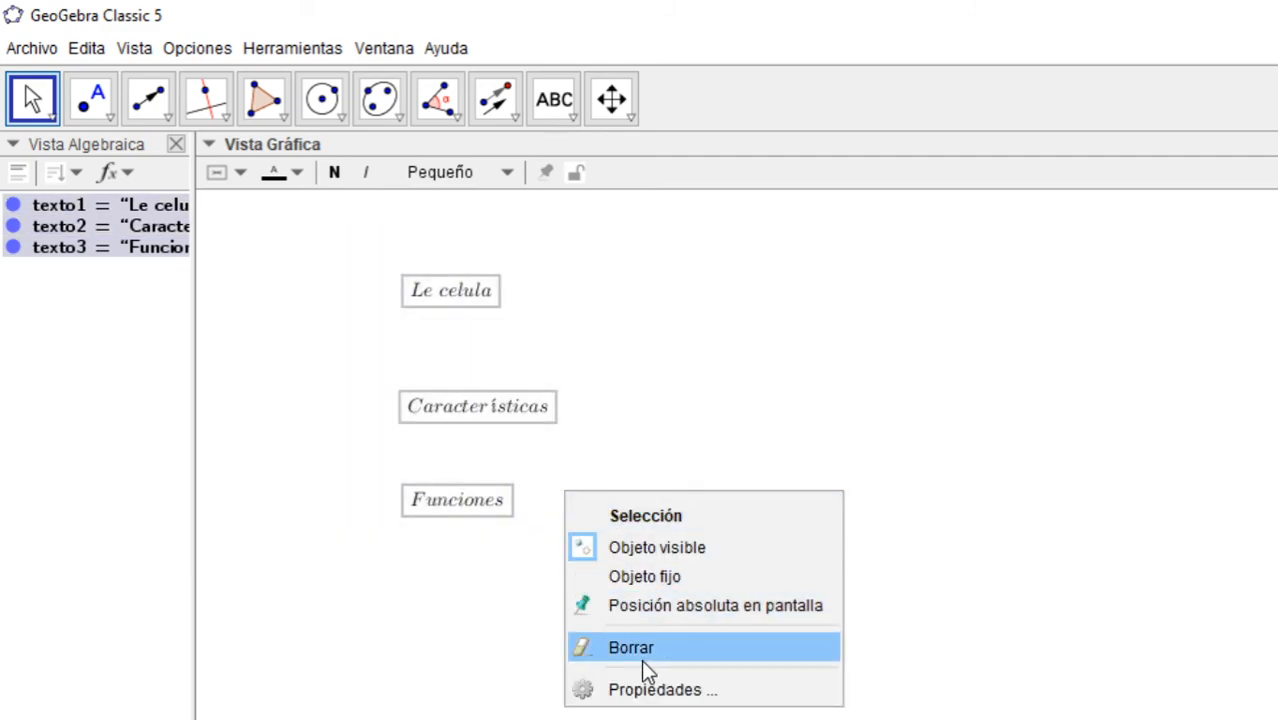
{"action": "left_click", "coordinate": [655, 690]}
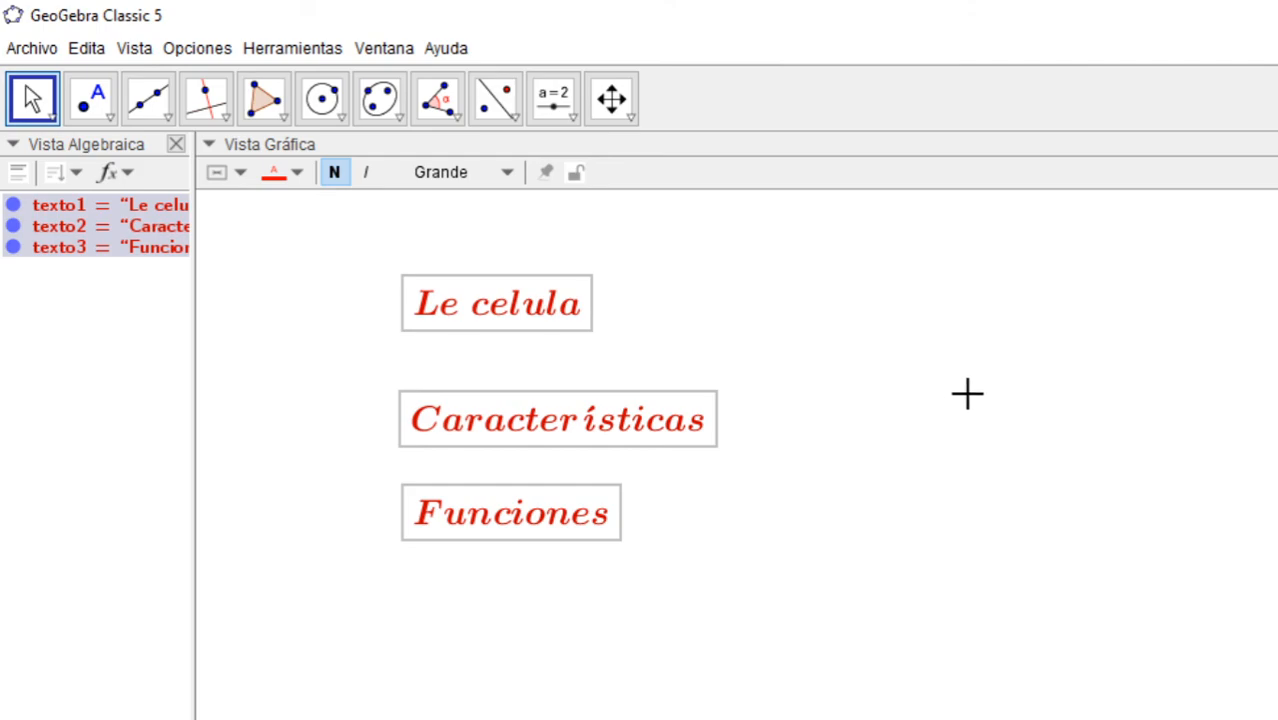
Open the properties of the three selected texts, and look at the graphics view's own options with nothing selected
{"action": "right_click", "coordinate": [883, 413]}
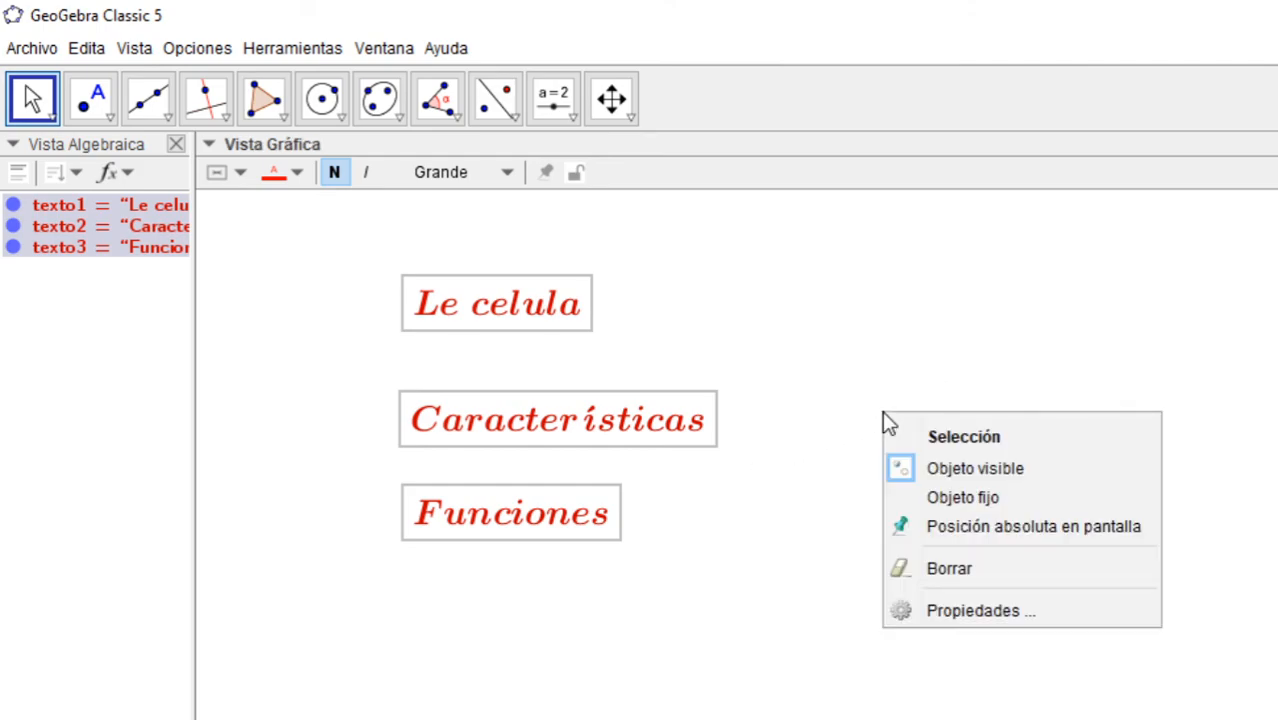
{"action": "left_click", "coordinate": [1016, 619]}
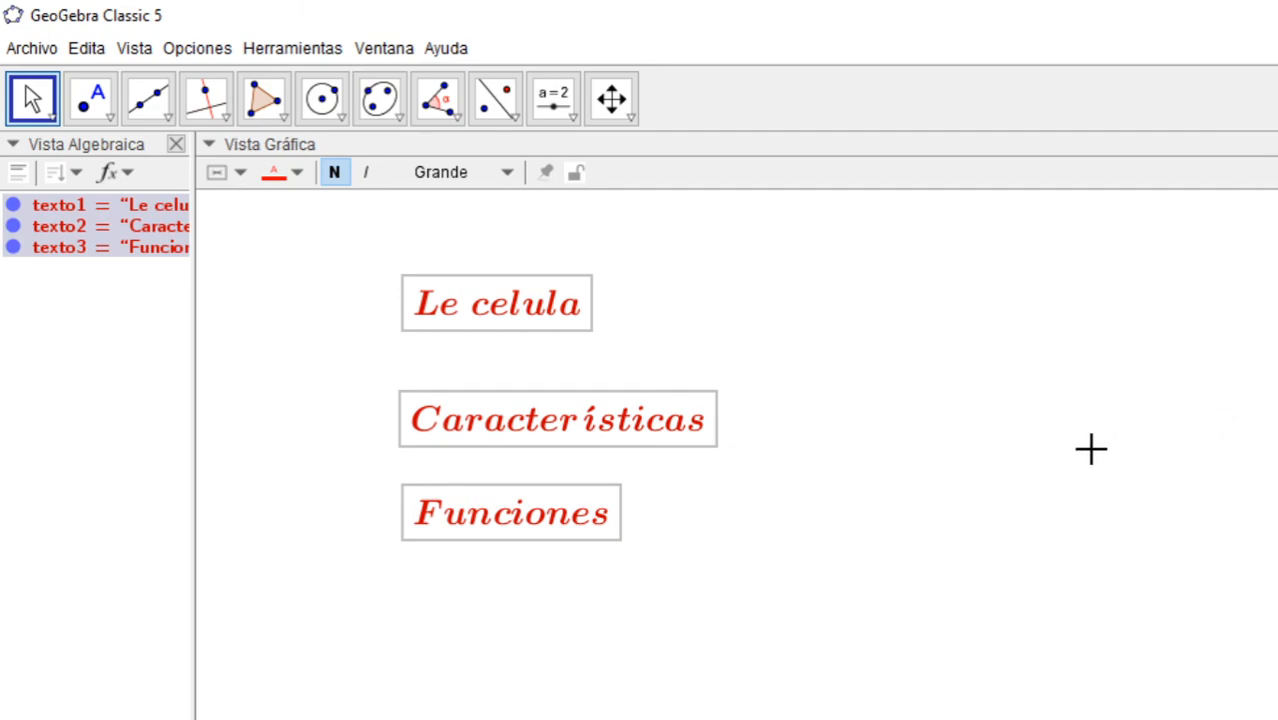
{"action": "left_click", "coordinate": [612, 104]}
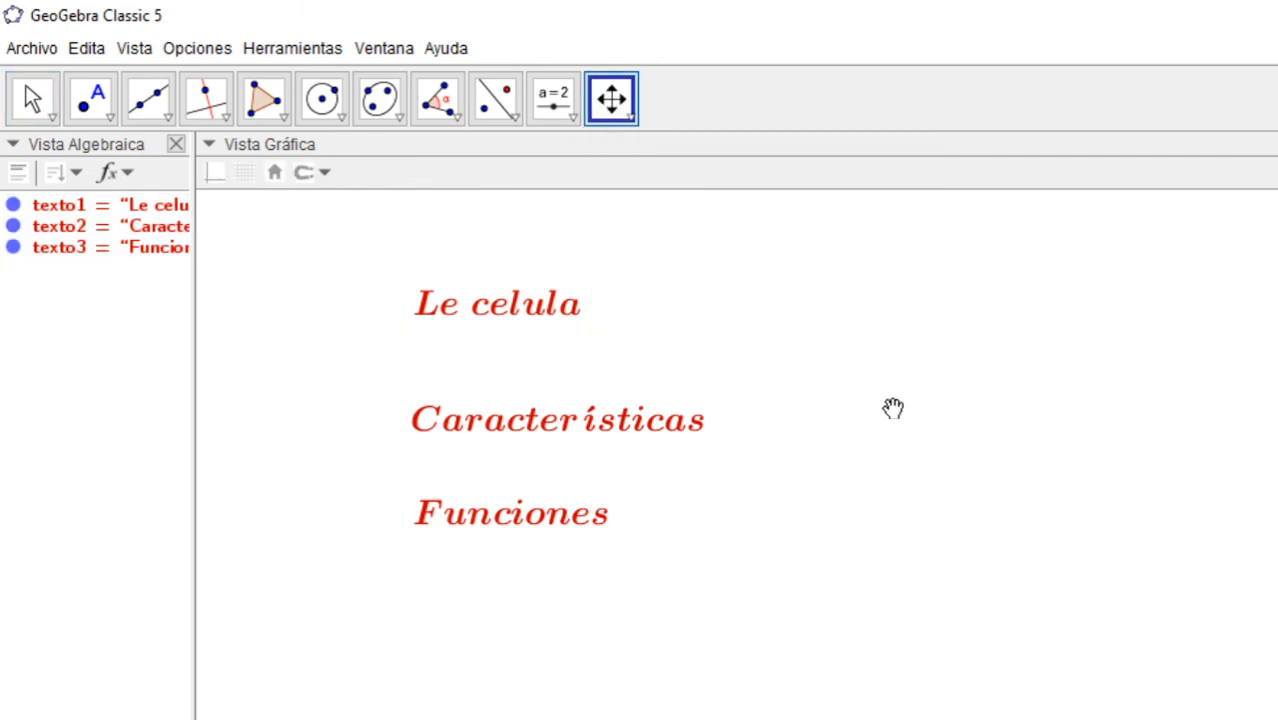
{"action": "right_click", "coordinate": [933, 442]}
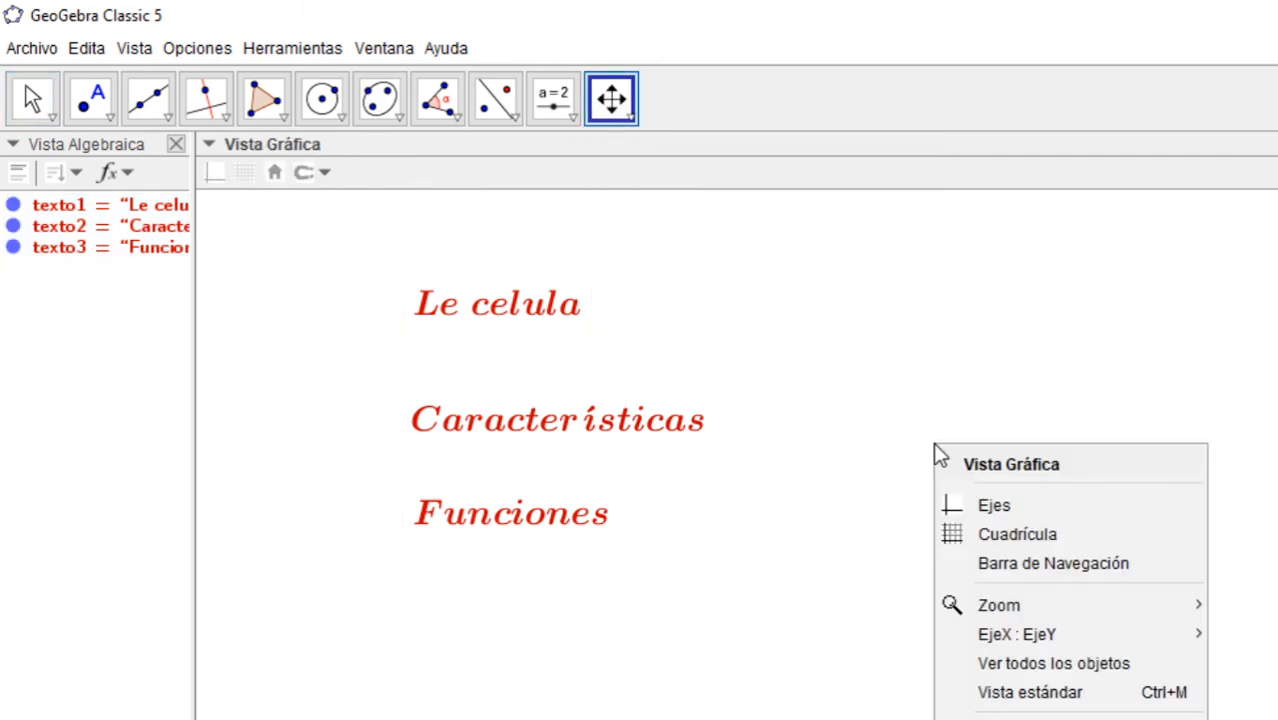
{"action": "left_click", "coordinate": [1035, 718]}
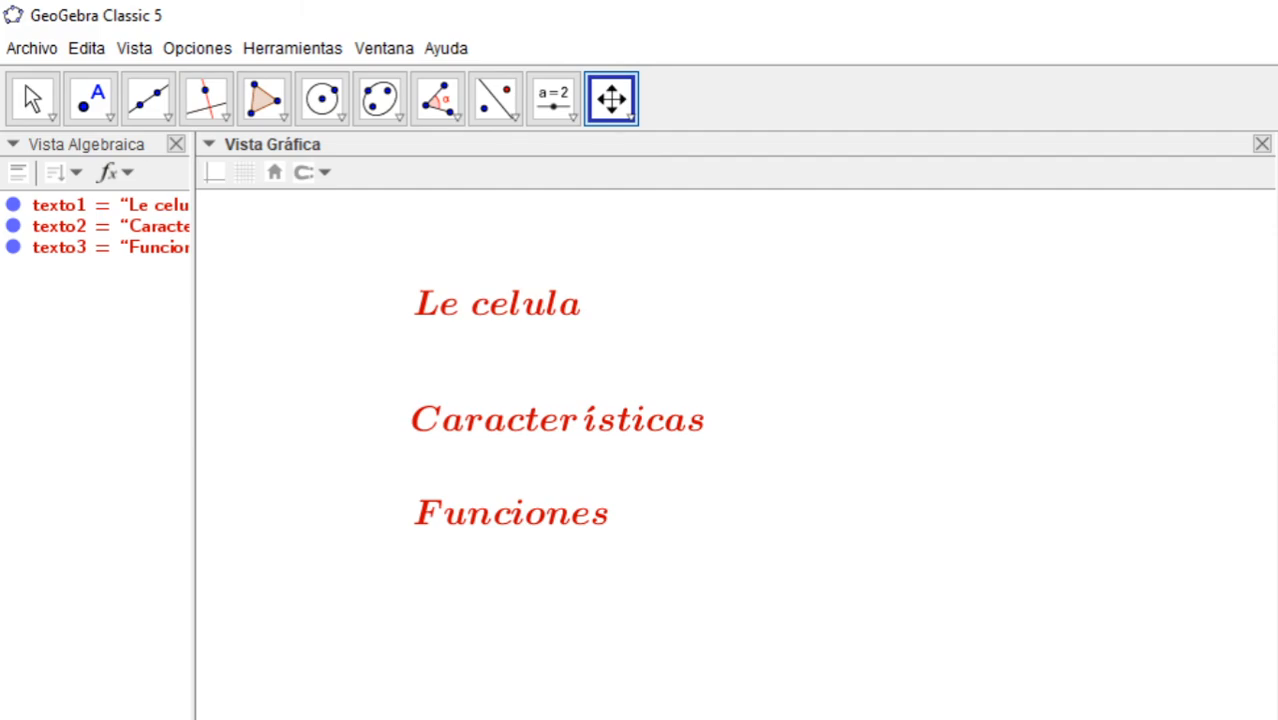
{"action": "key", "text": "Escape"}
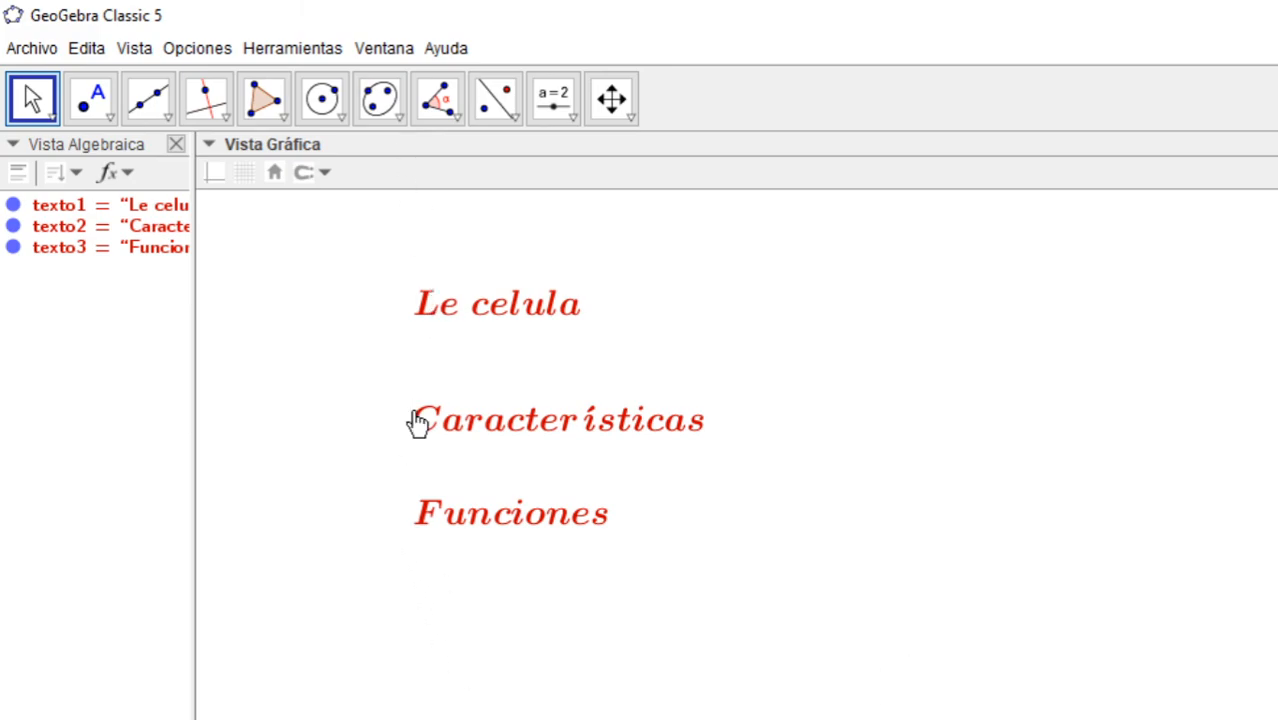
{"action": "left_click", "coordinate": [574, 122]}
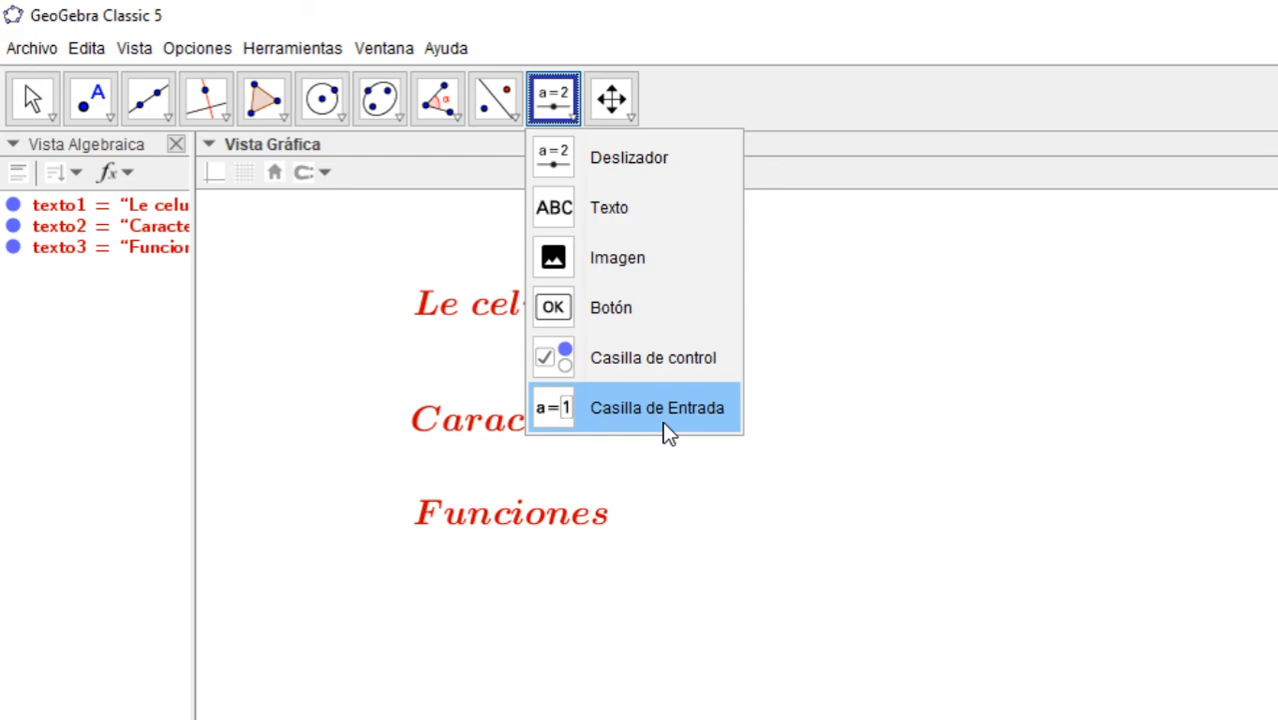
{"action": "left_click", "coordinate": [1078, 84]}
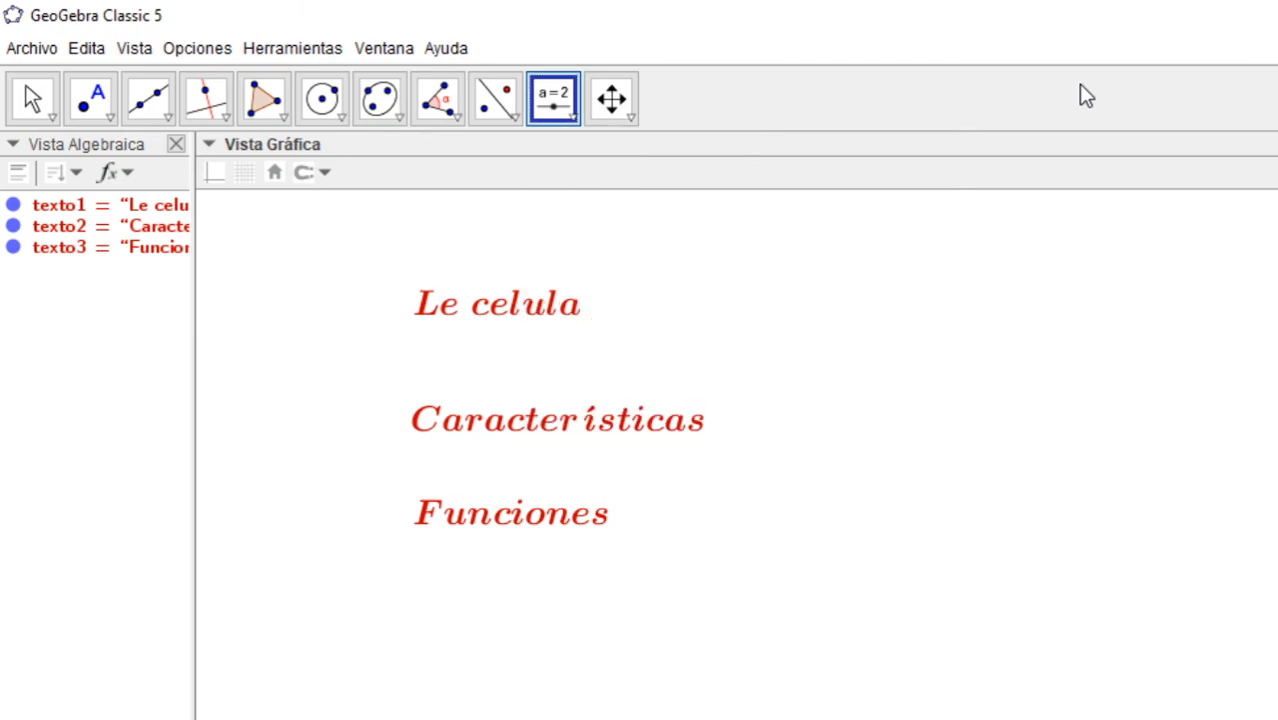
{"action": "left_click", "coordinate": [628, 113]}
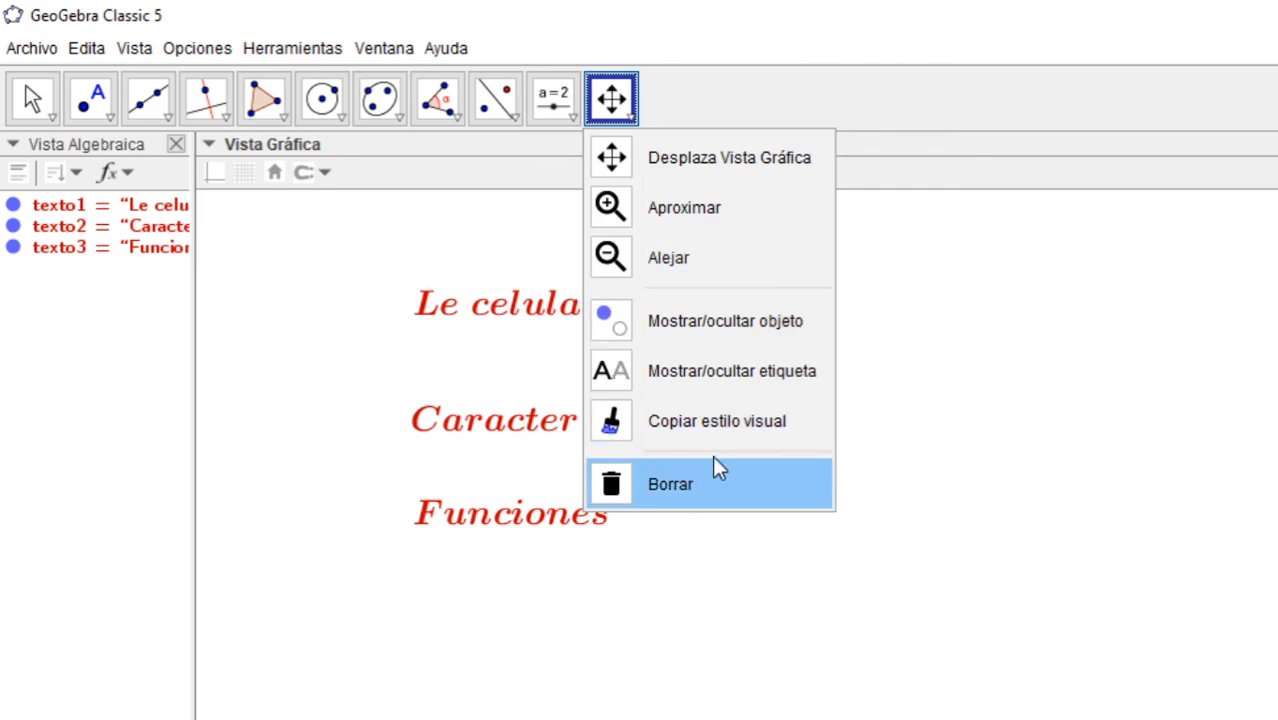
{"action": "left_click", "coordinate": [892, 82]}
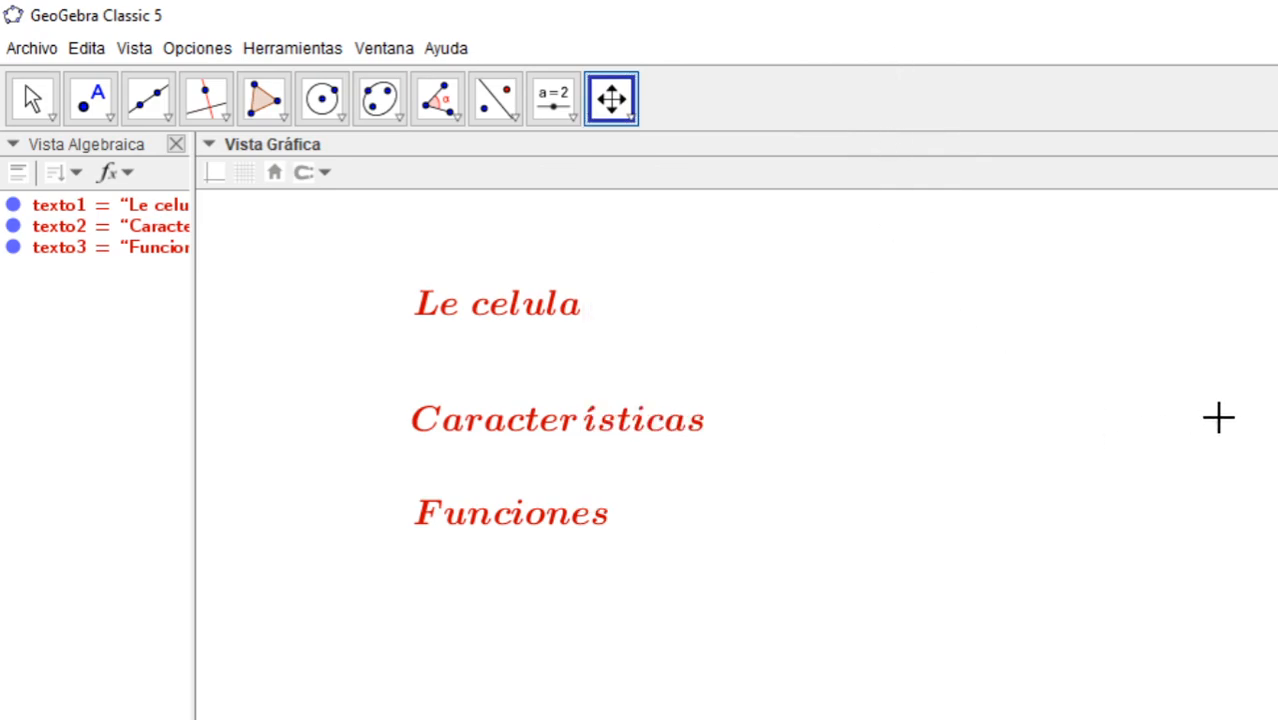